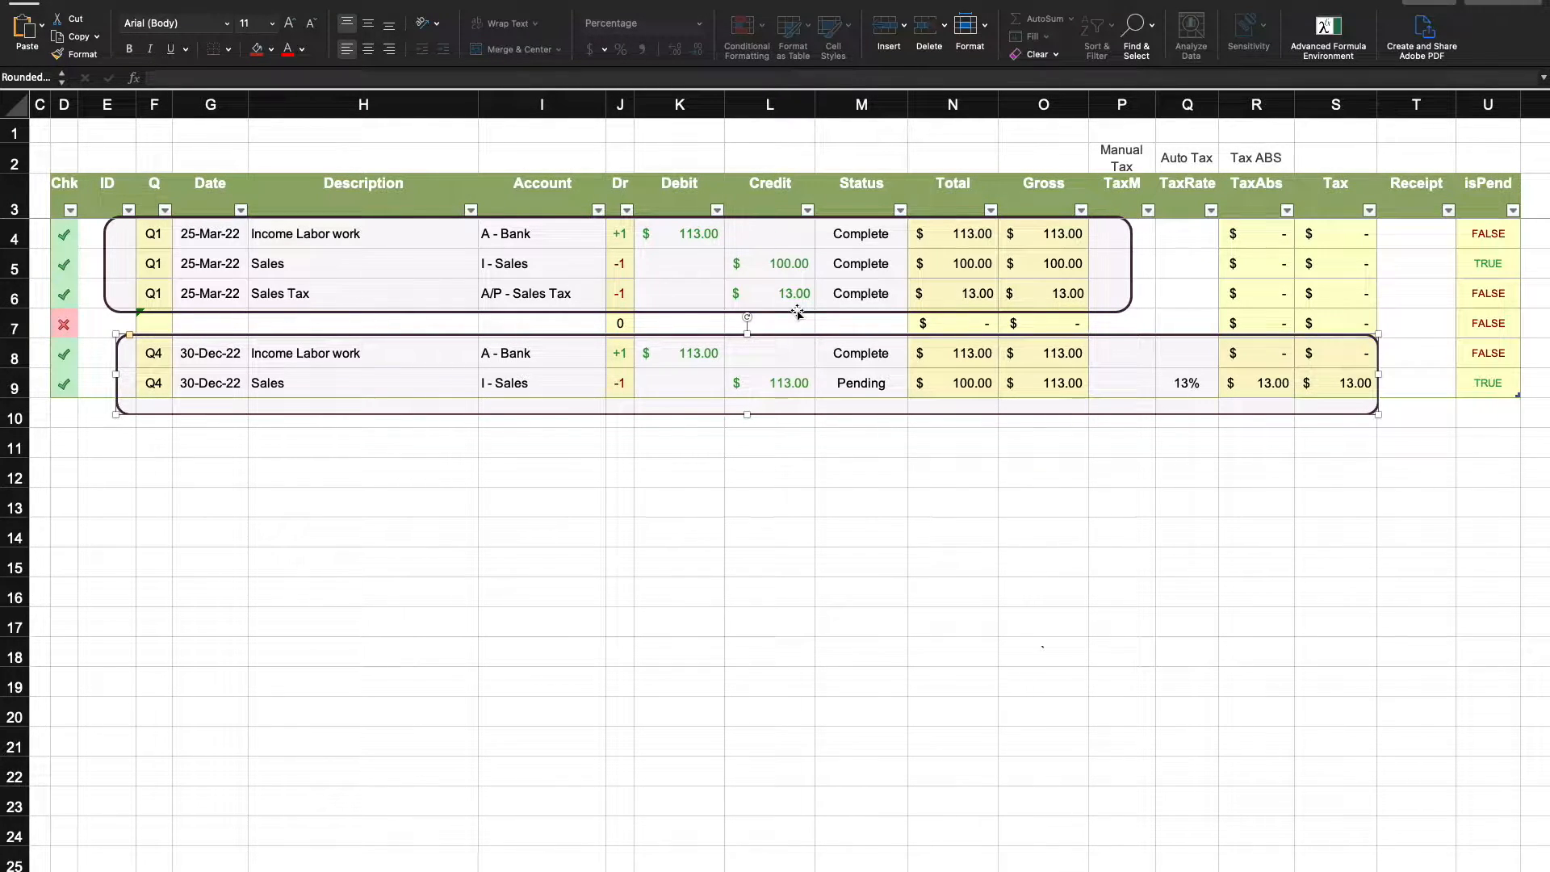
- Examine the Q1 journal entries in rows 4 to 6 and the Q4 Sales entry in row 9
{"action": "left_click", "coordinate": [13, 240]}
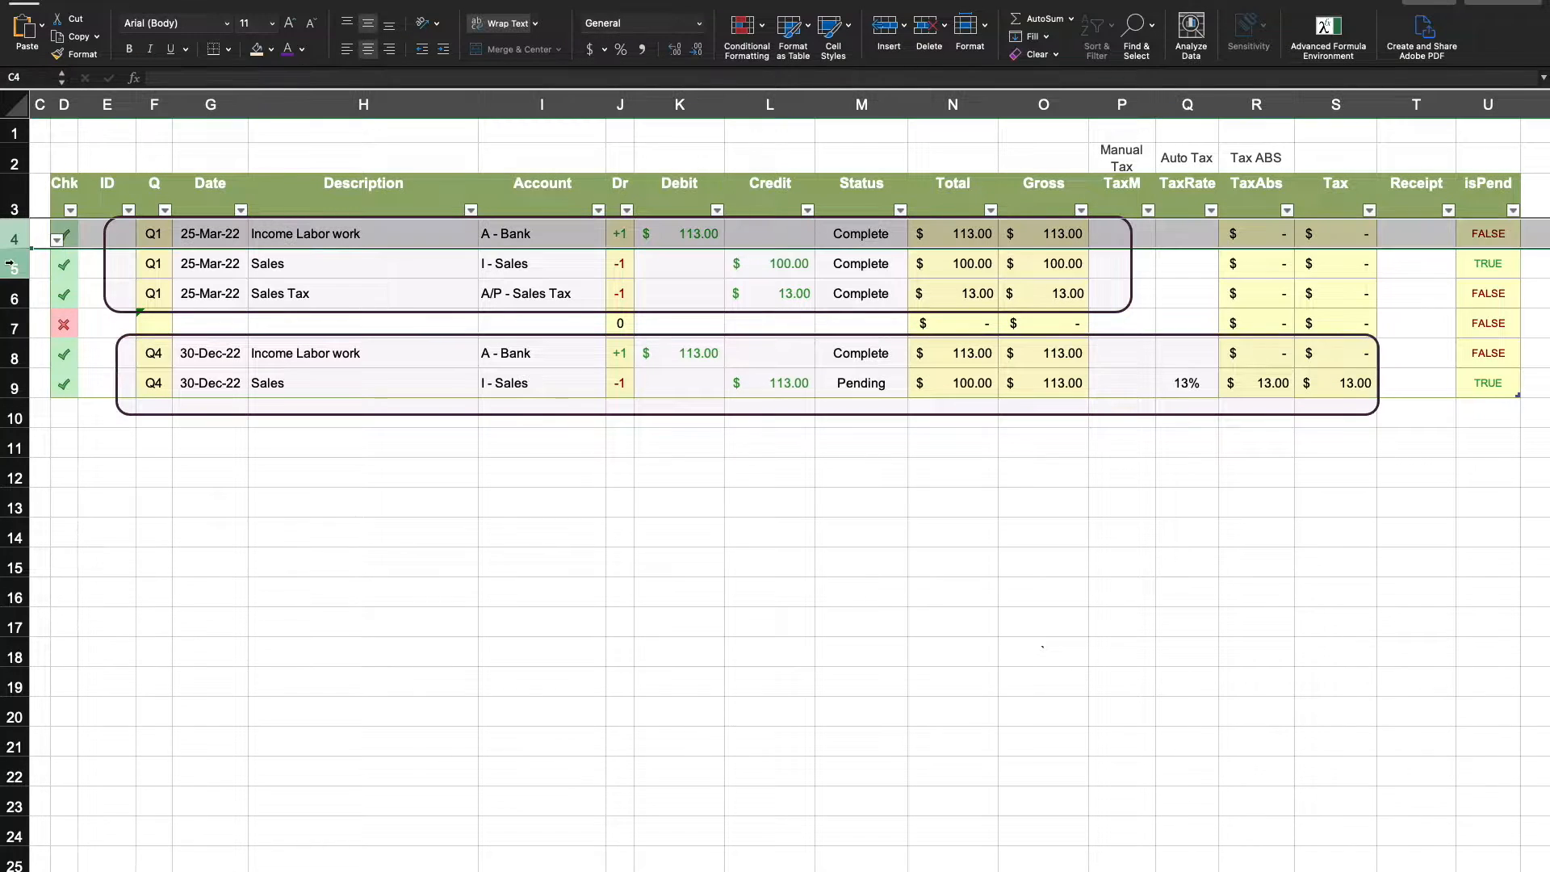
{"action": "left_click", "coordinate": [9, 264]}
{"action": "left_click", "coordinate": [8, 296]}
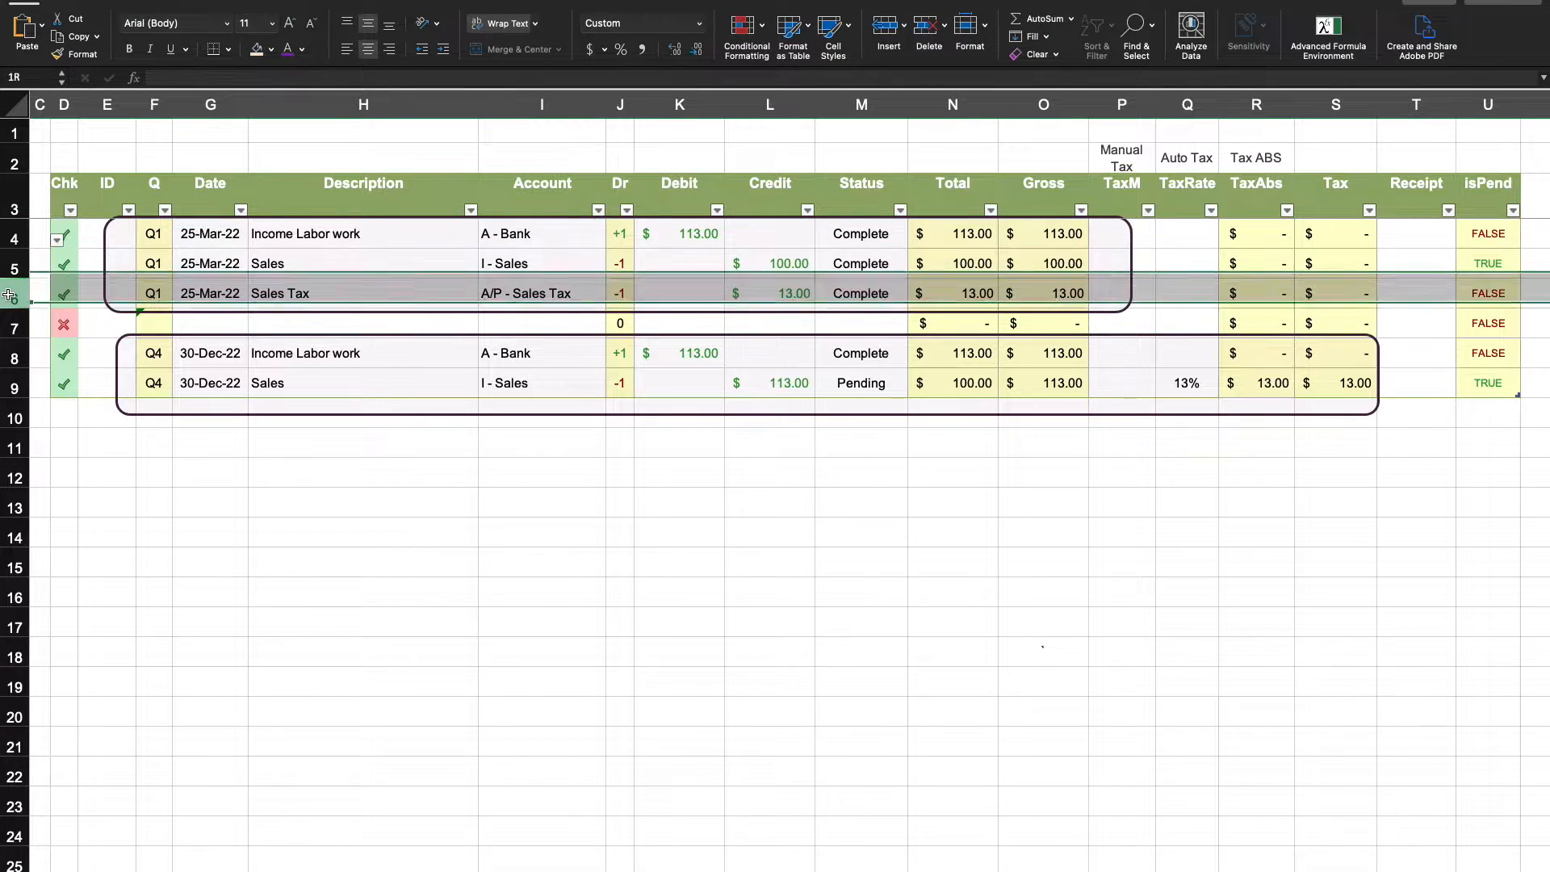
{"action": "left_click", "coordinate": [18, 238]}
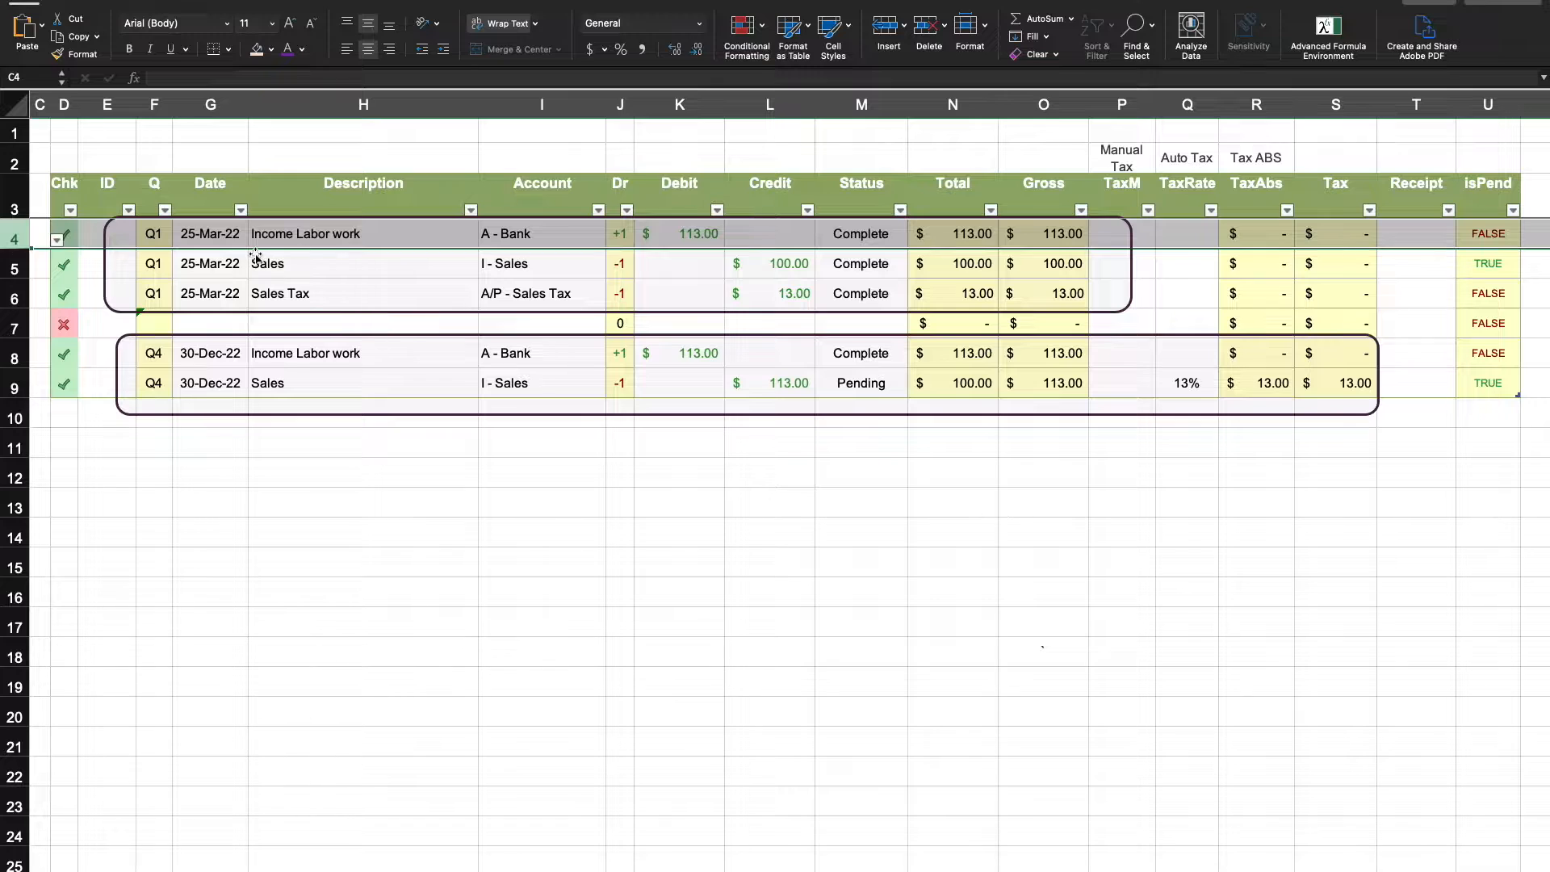
{"action": "left_click", "coordinate": [9, 264]}
{"action": "left_click", "coordinate": [4, 294]}
{"action": "left_click", "coordinate": [404, 535]}
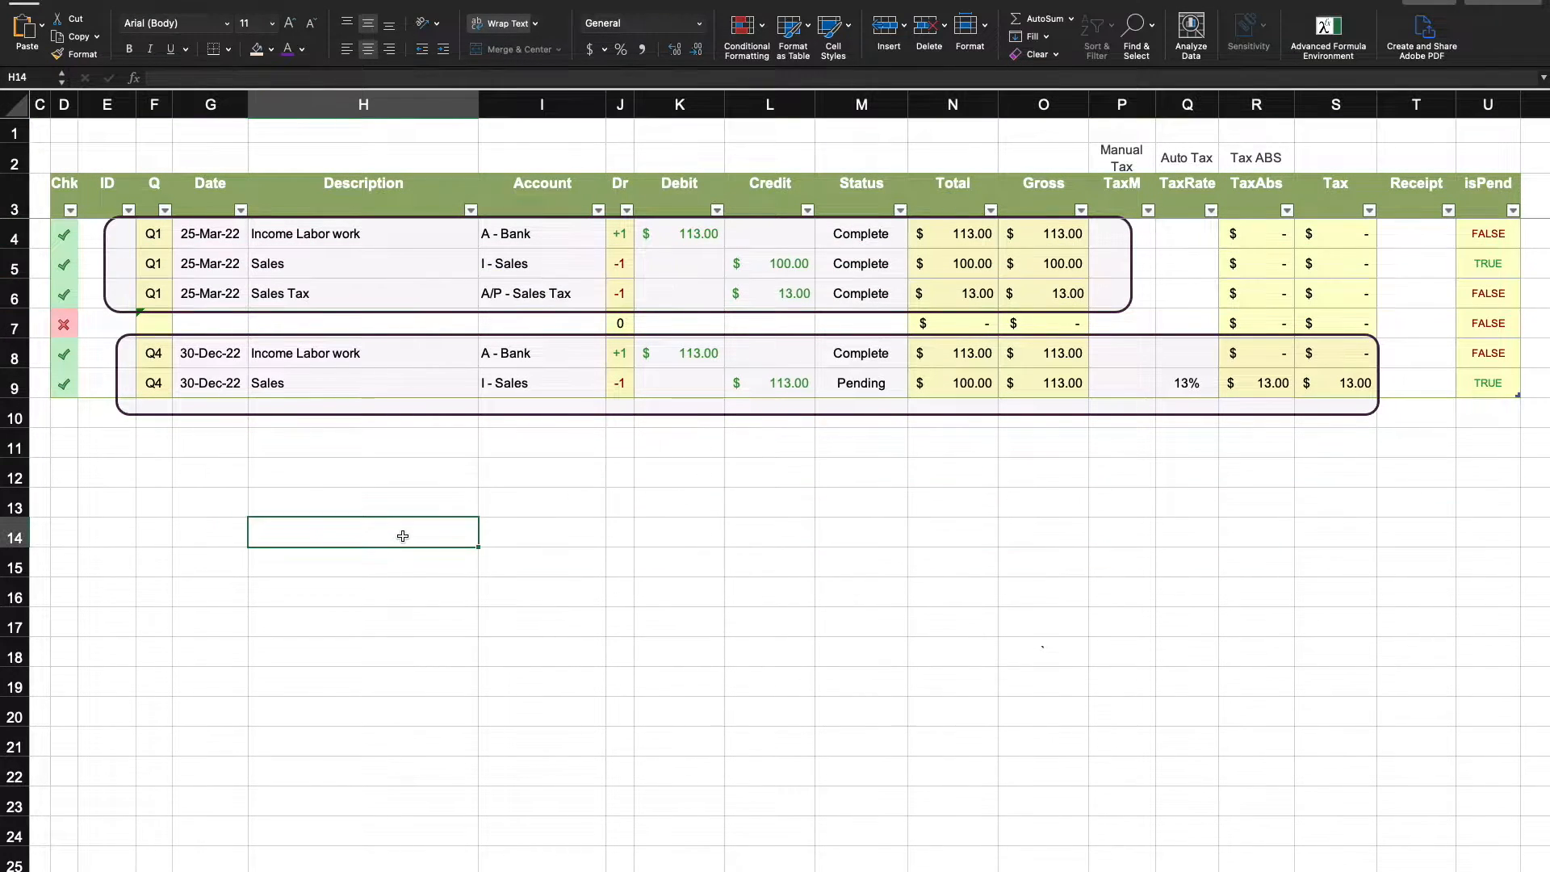
{"action": "left_click_drag", "start_coordinate": [11, 266], "coordinate": [11, 296]}
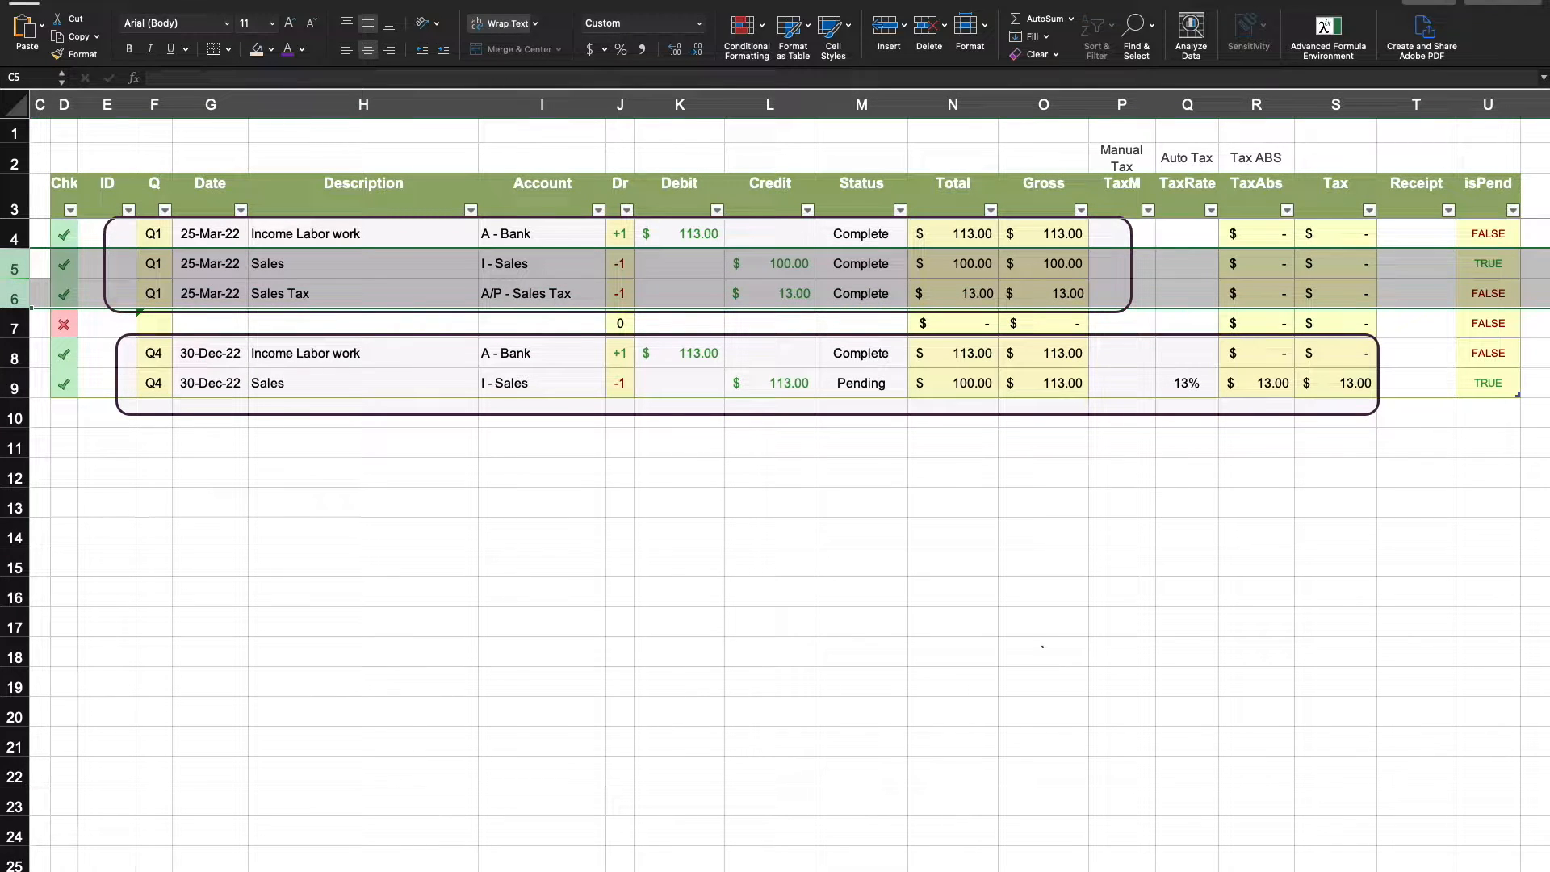
{"action": "left_click", "coordinate": [8, 388]}
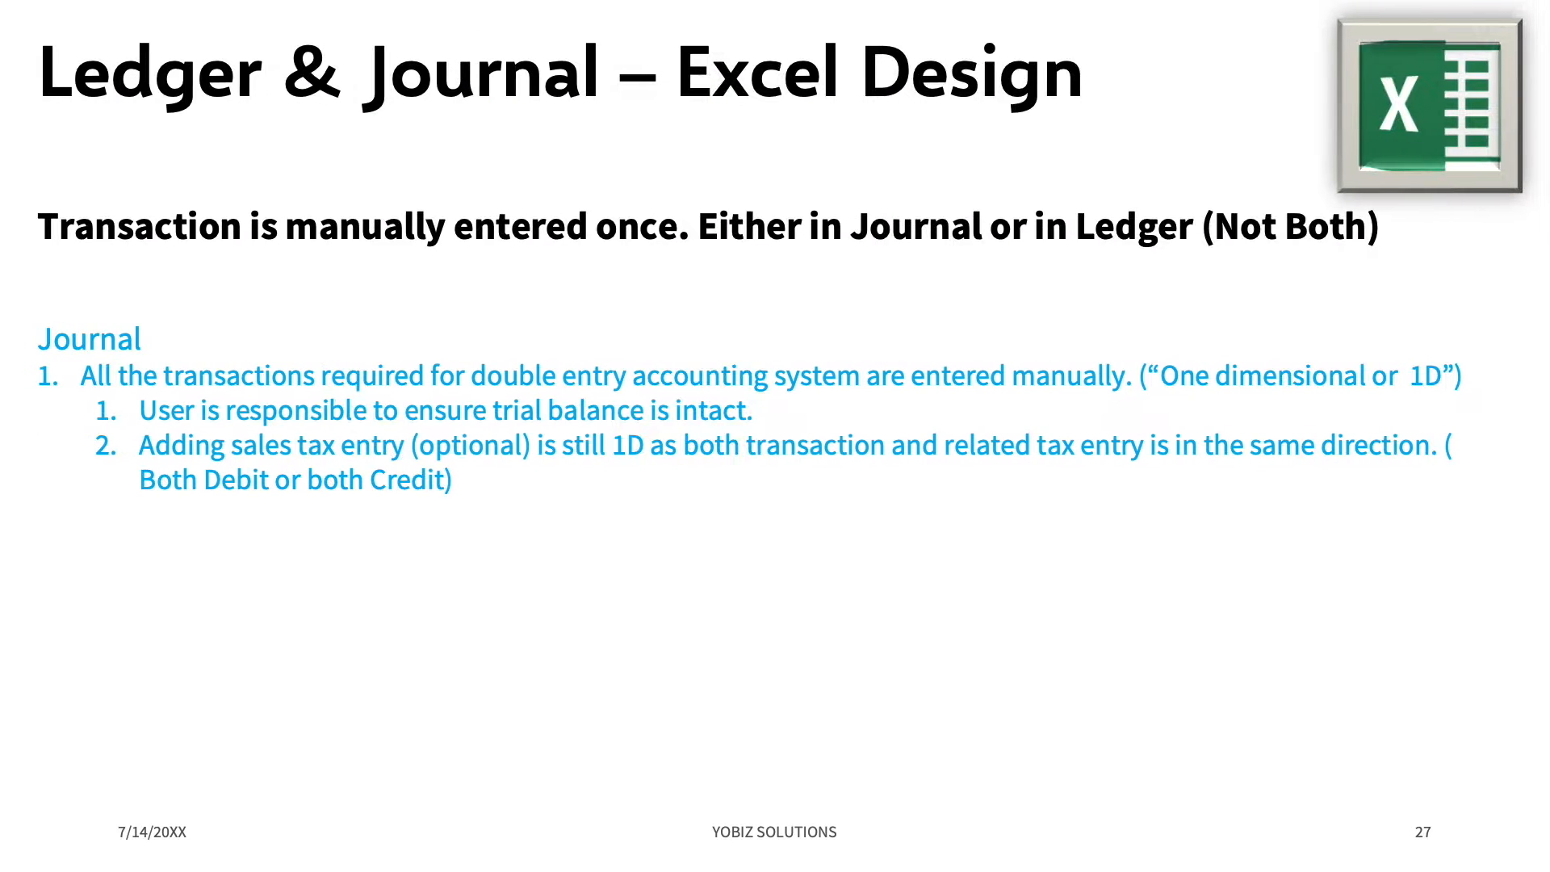
{"action": "left_click", "coordinate": [906, 574]}
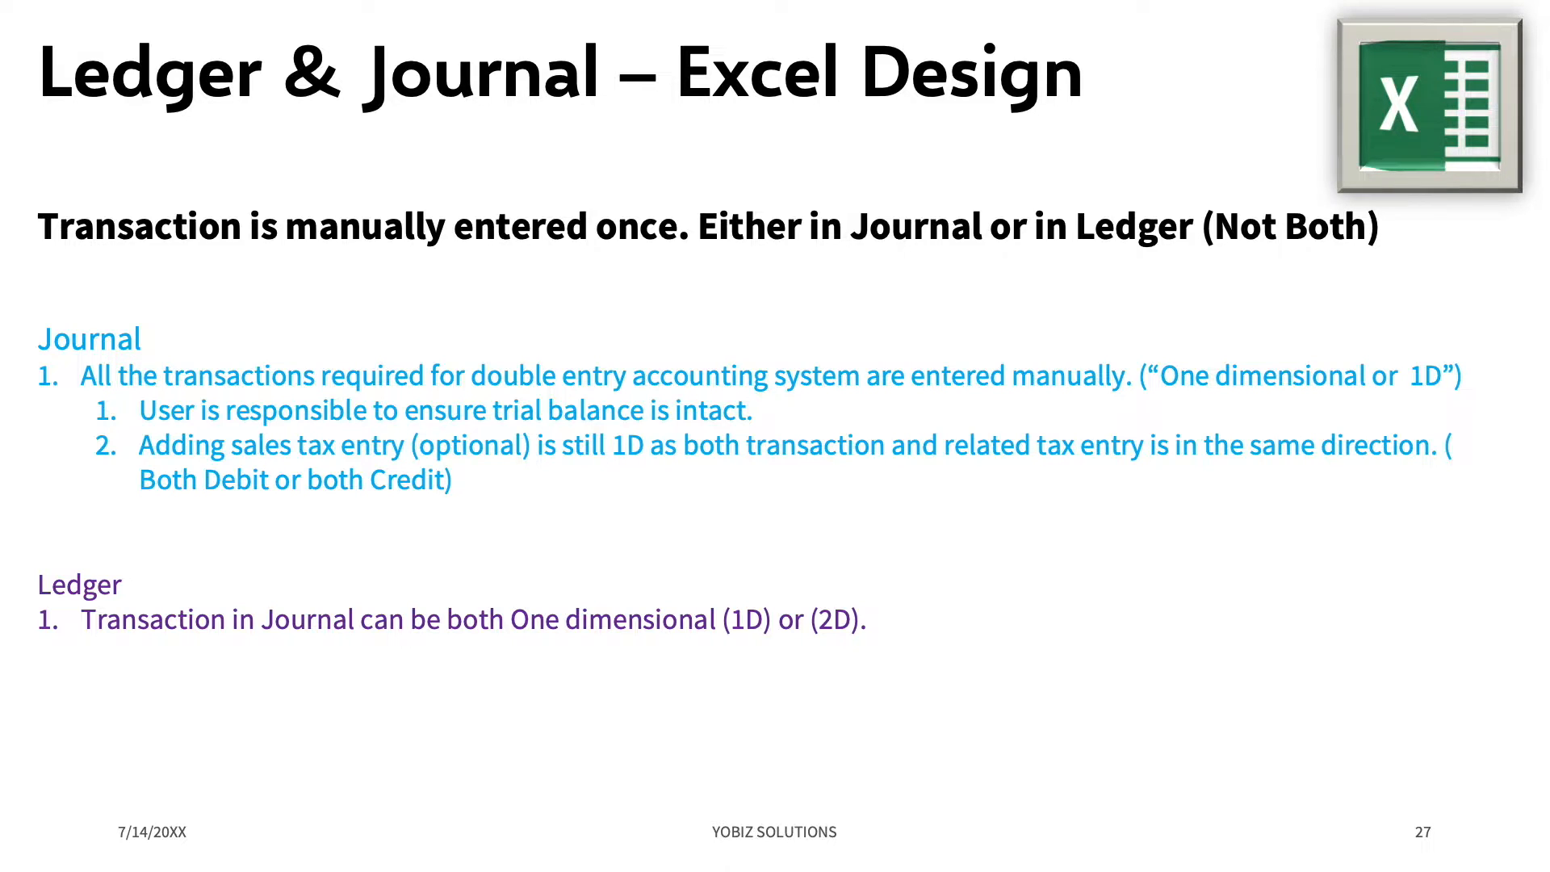
{"action": "key", "text": "Right"}
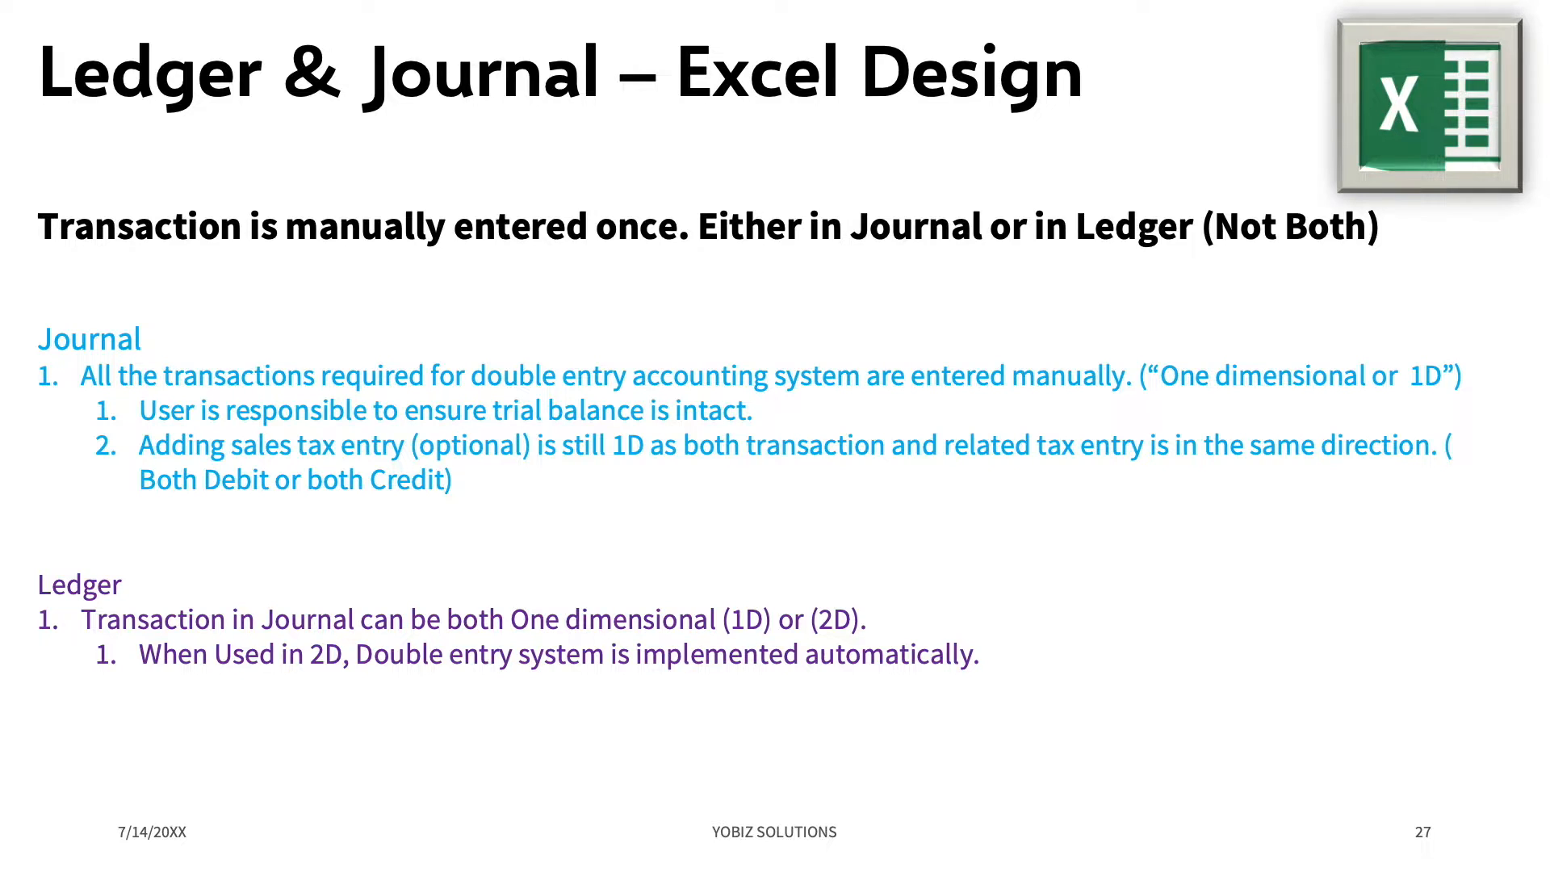
{"action": "key", "text": "Right"}
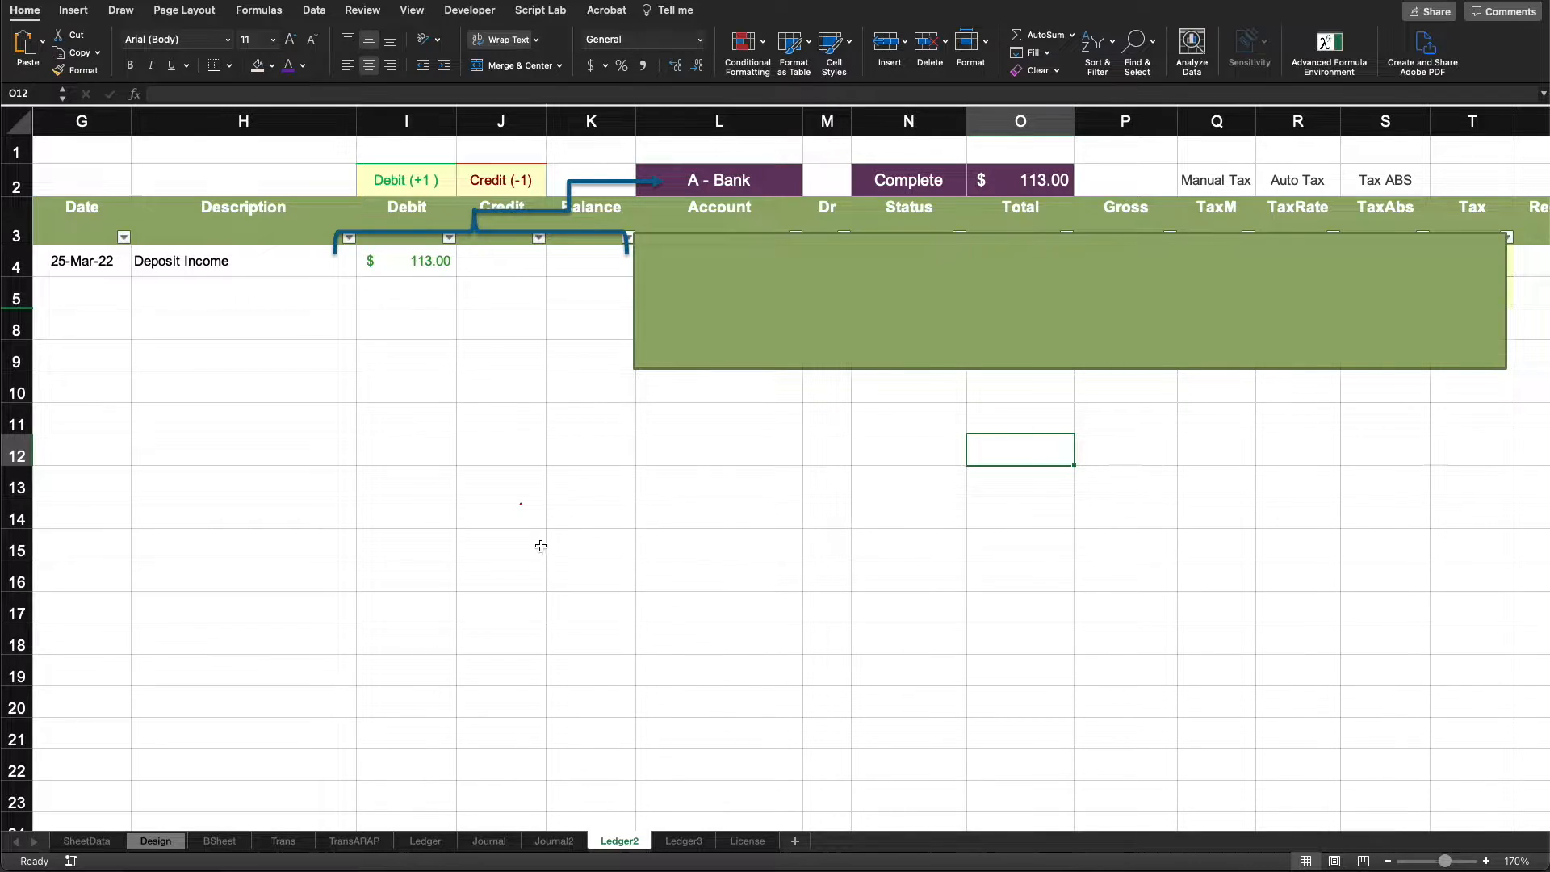
- Inspect the Debit, Credit and Balance columns on Ledger2, the A - Bank account cell and the Complete total's formula
{"action": "left_click", "coordinate": [424, 507]}
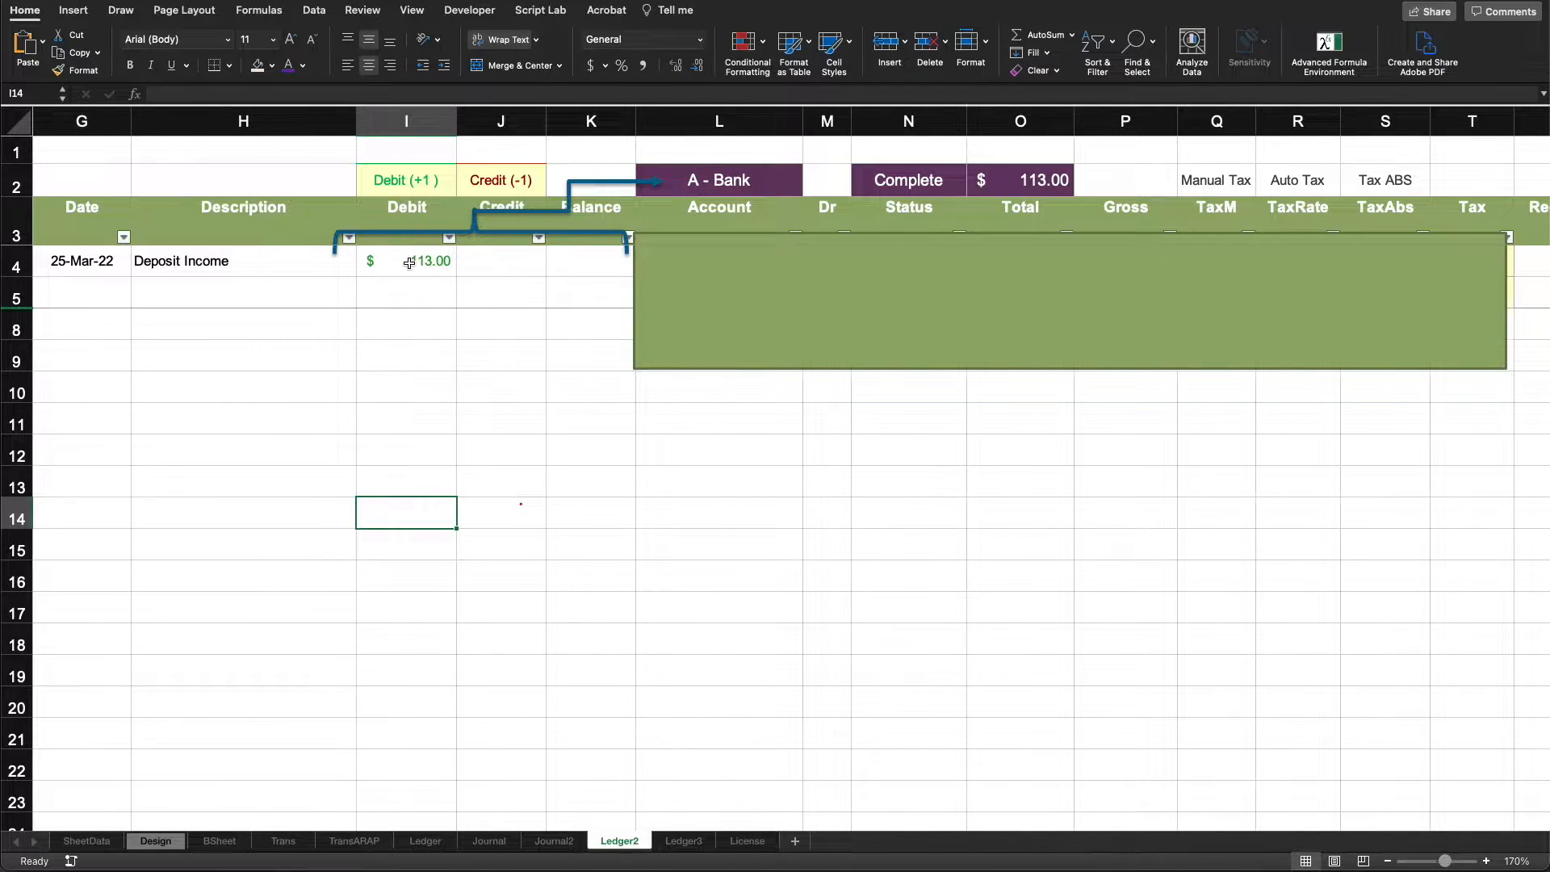
{"action": "mouse_move", "coordinate": [409, 262]}
{"action": "left_mouse_down"}
{"action": "mouse_move", "coordinate": [516, 279]}
{"action": "mouse_move", "coordinate": [565, 404]}
{"action": "mouse_move", "coordinate": [535, 650]}
{"action": "left_mouse_up"}
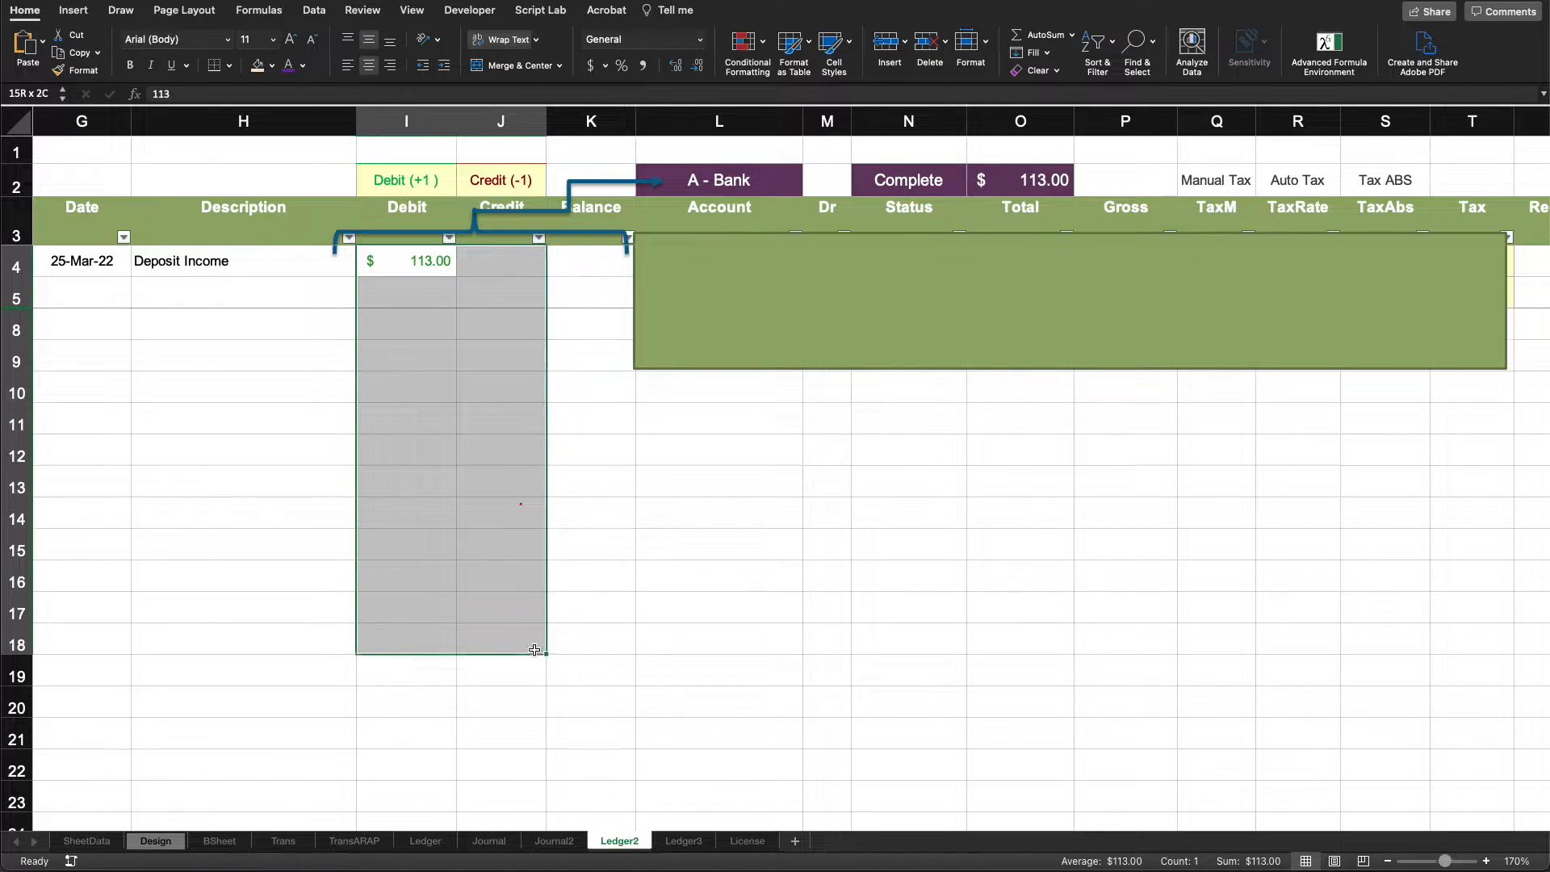
{"action": "left_click", "coordinate": [716, 179]}
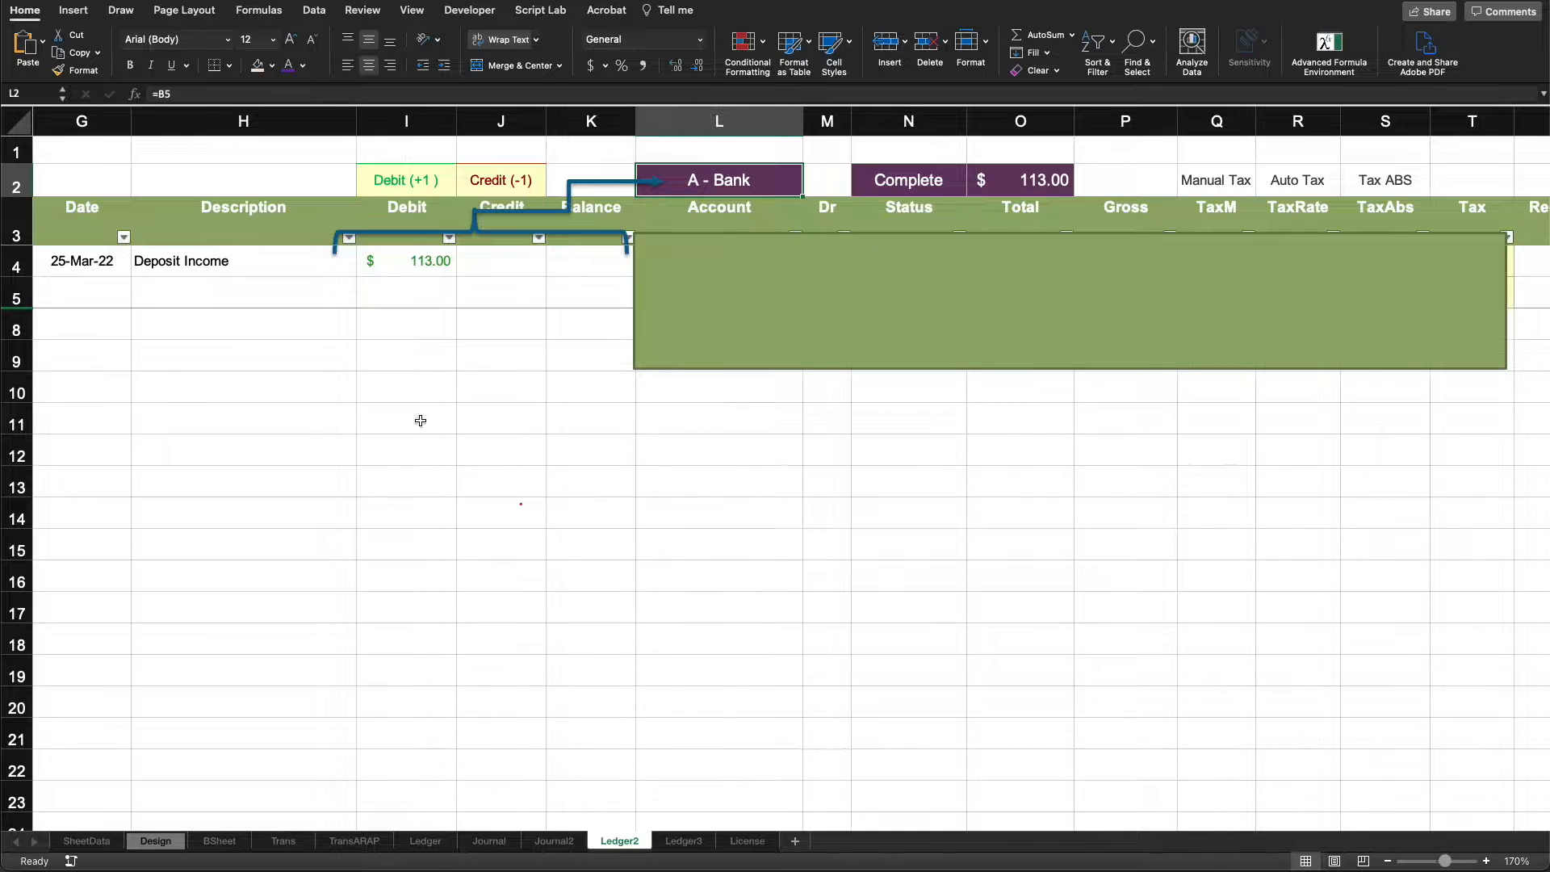
{"action": "left_click_drag", "start_coordinate": [425, 603], "coordinate": [591, 255]}
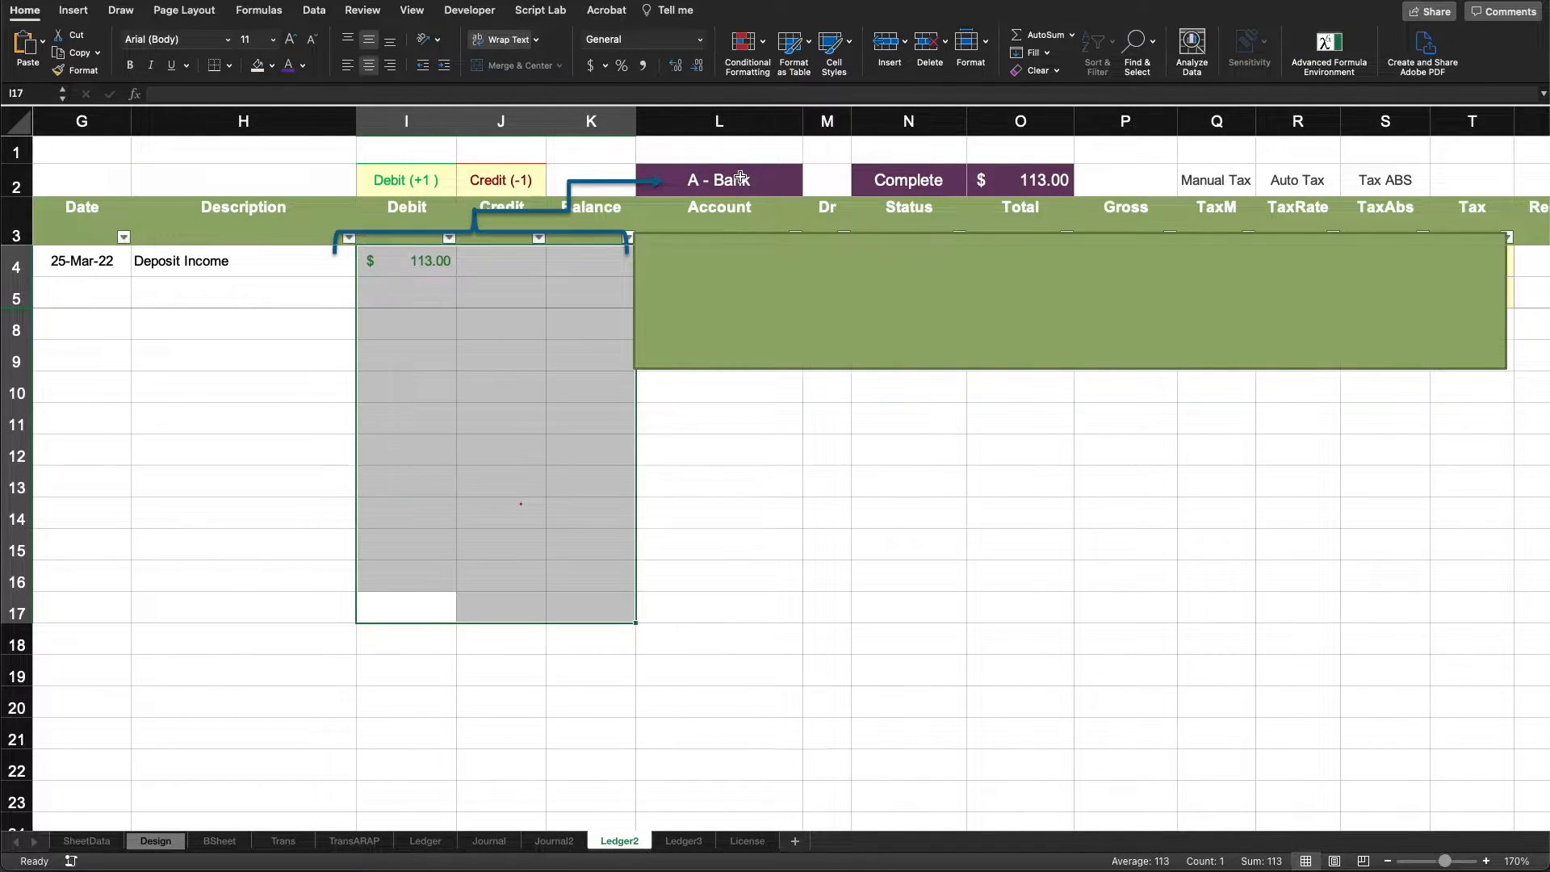
{"action": "left_click", "coordinate": [1042, 178]}
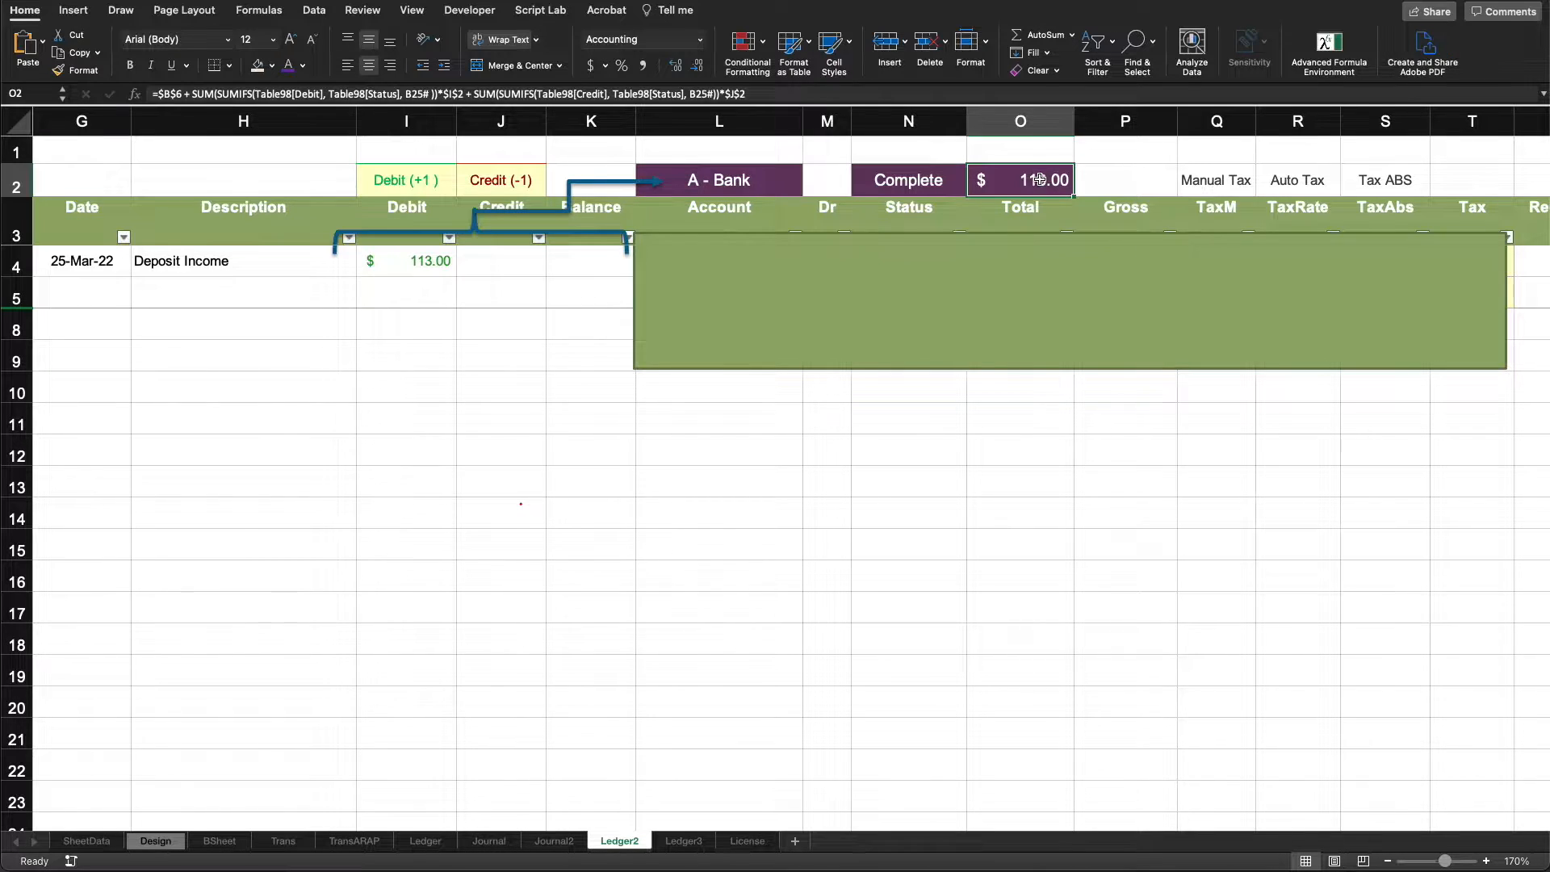
- Move the green cover rectangle below the ledger table to uncover the Account through Tax columns, and review the Deposit Income row
{"action": "left_click_drag", "start_coordinate": [866, 372], "coordinate": [1037, 376]}
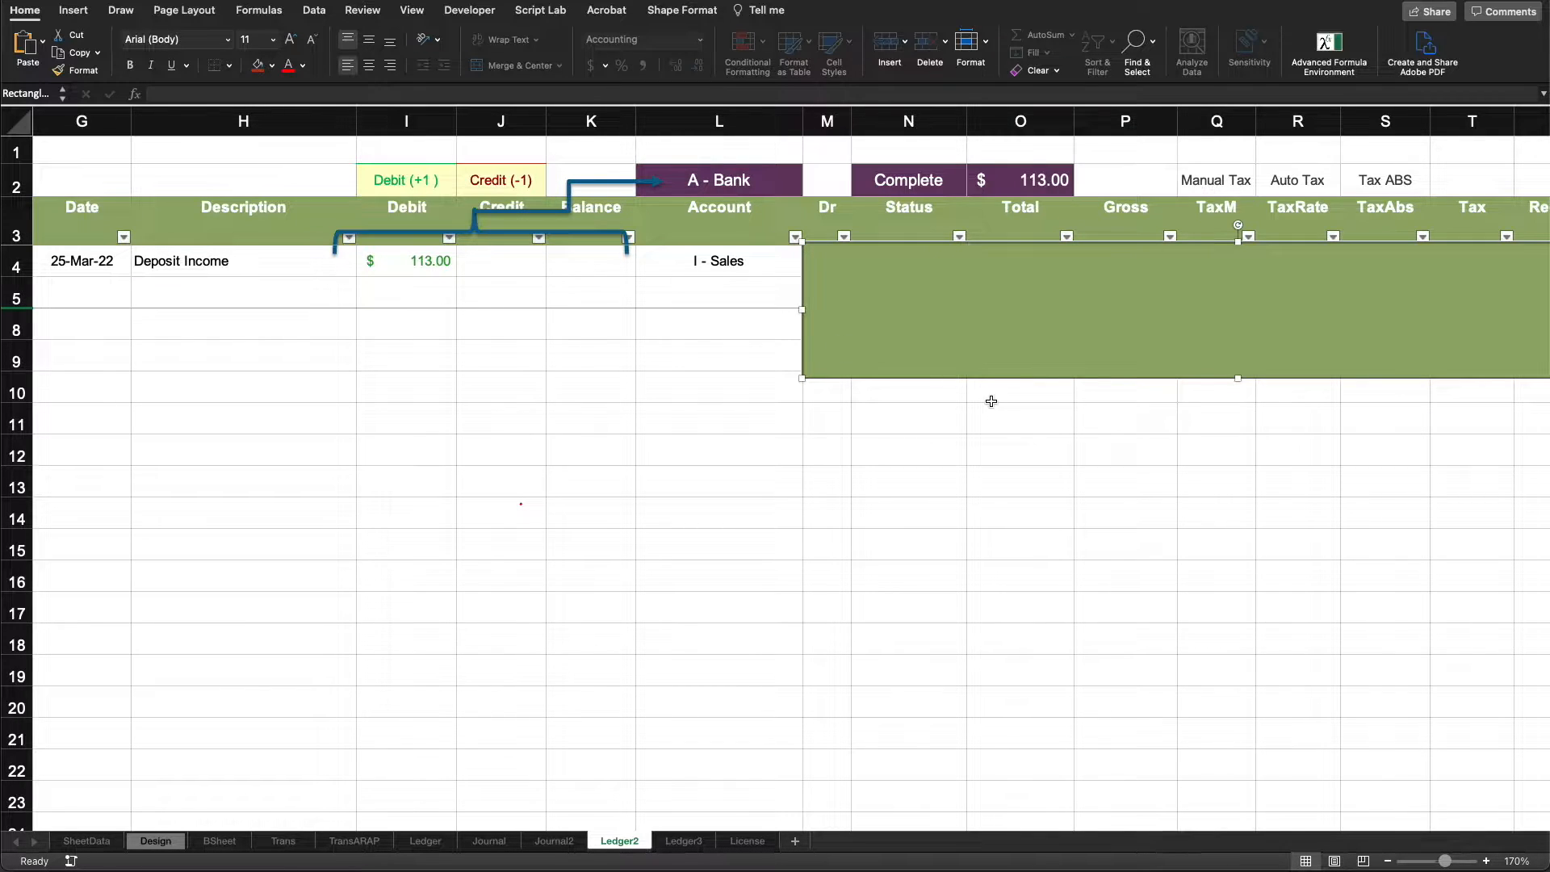
{"action": "left_click_drag", "start_coordinate": [974, 378], "coordinate": [947, 582]}
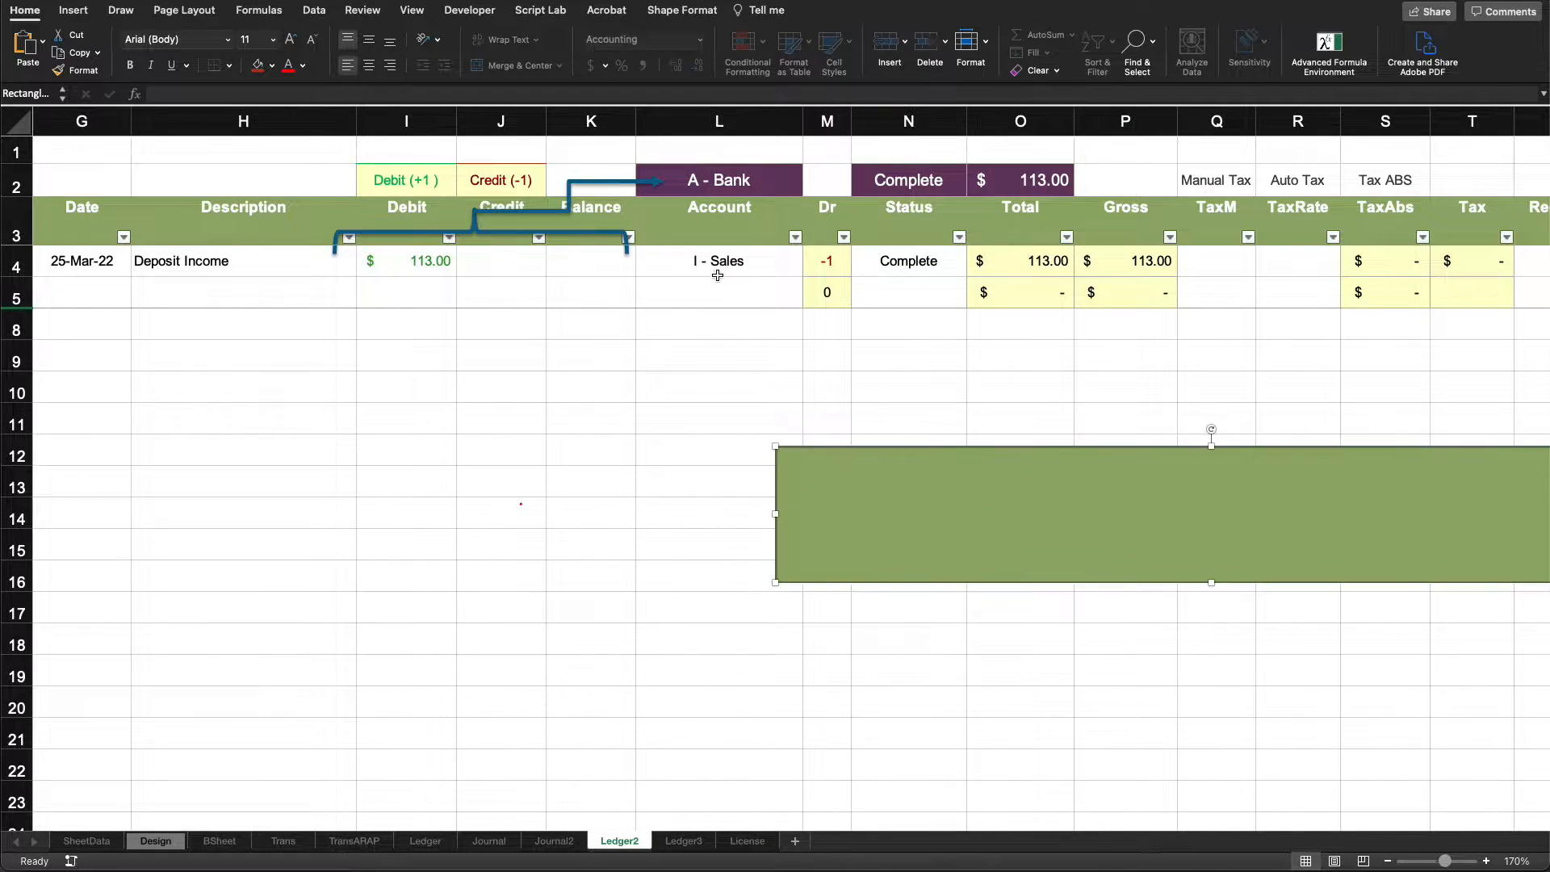
{"action": "left_click", "coordinate": [725, 261]}
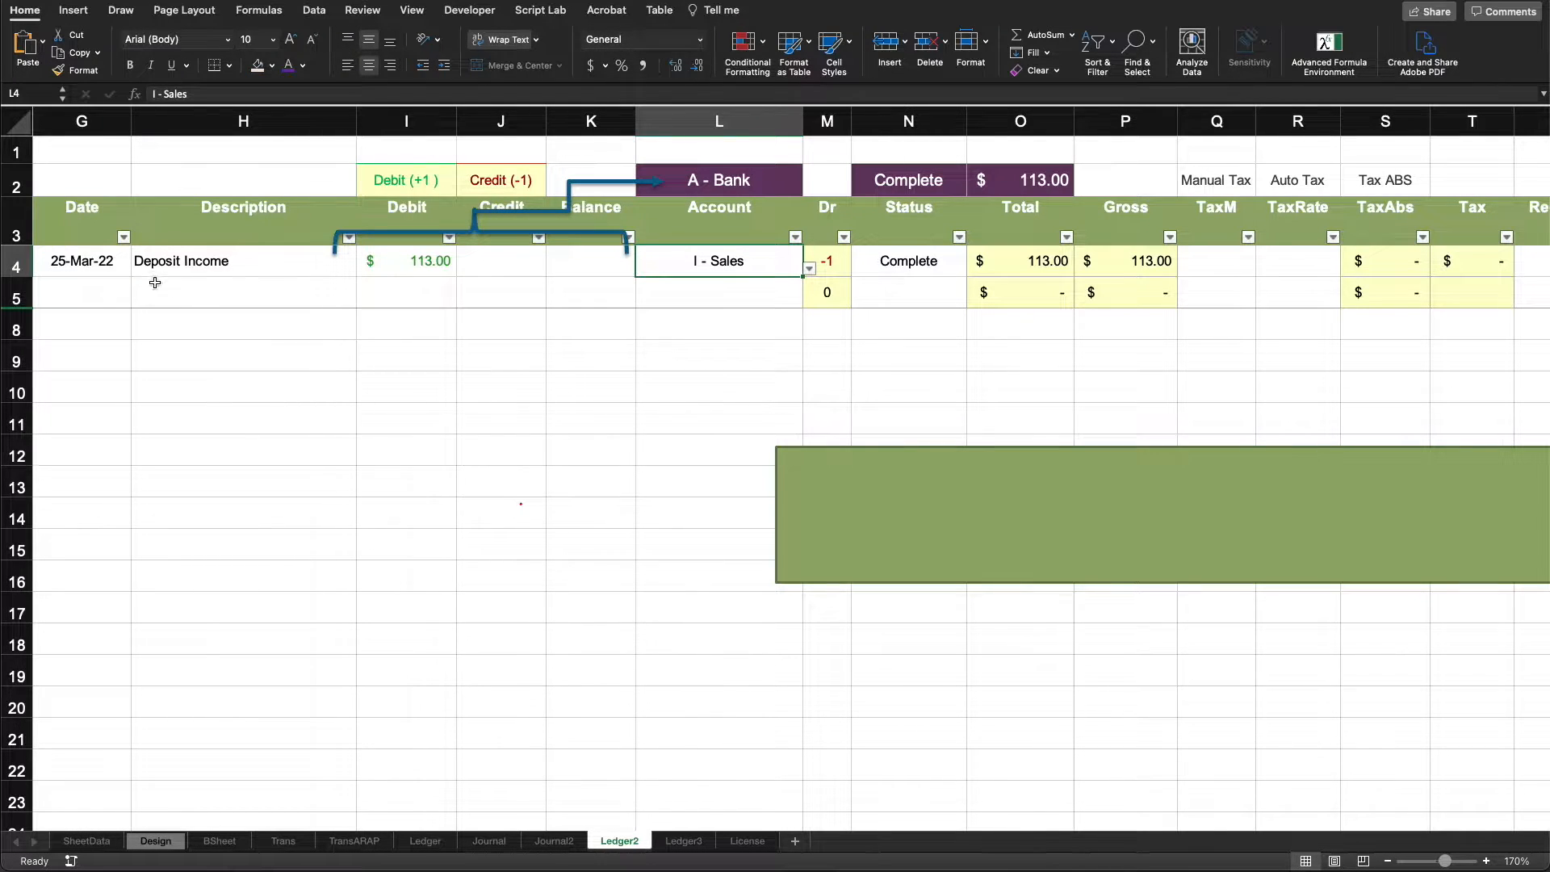
{"action": "left_click", "coordinate": [13, 257]}
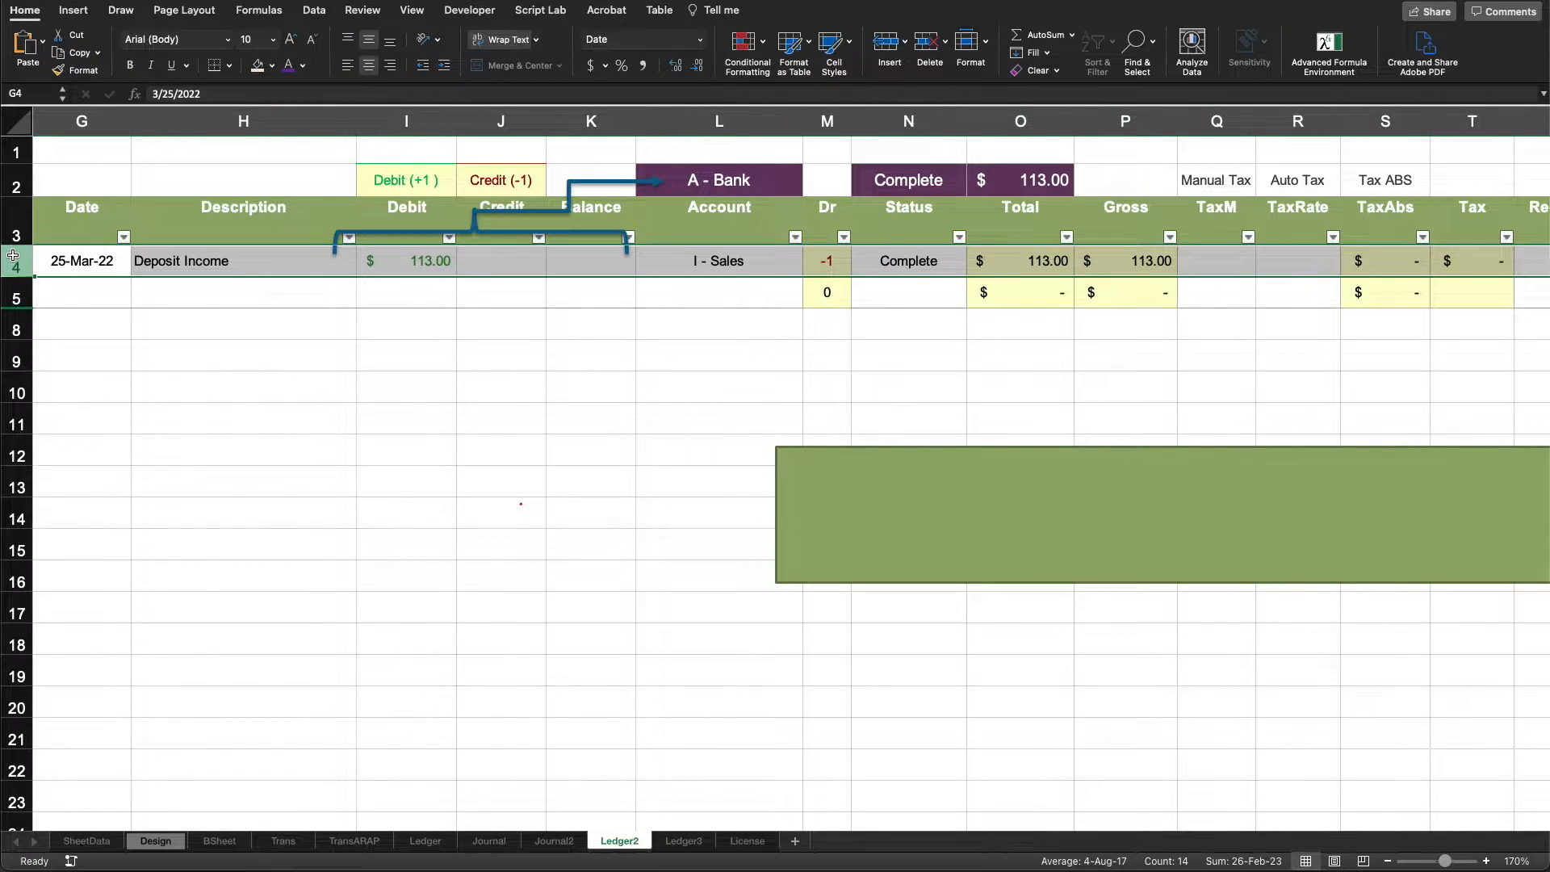
- Try a 13% automatic tax rate on the Deposit Income row and clear it again
{"action": "left_click", "coordinate": [1294, 268]}
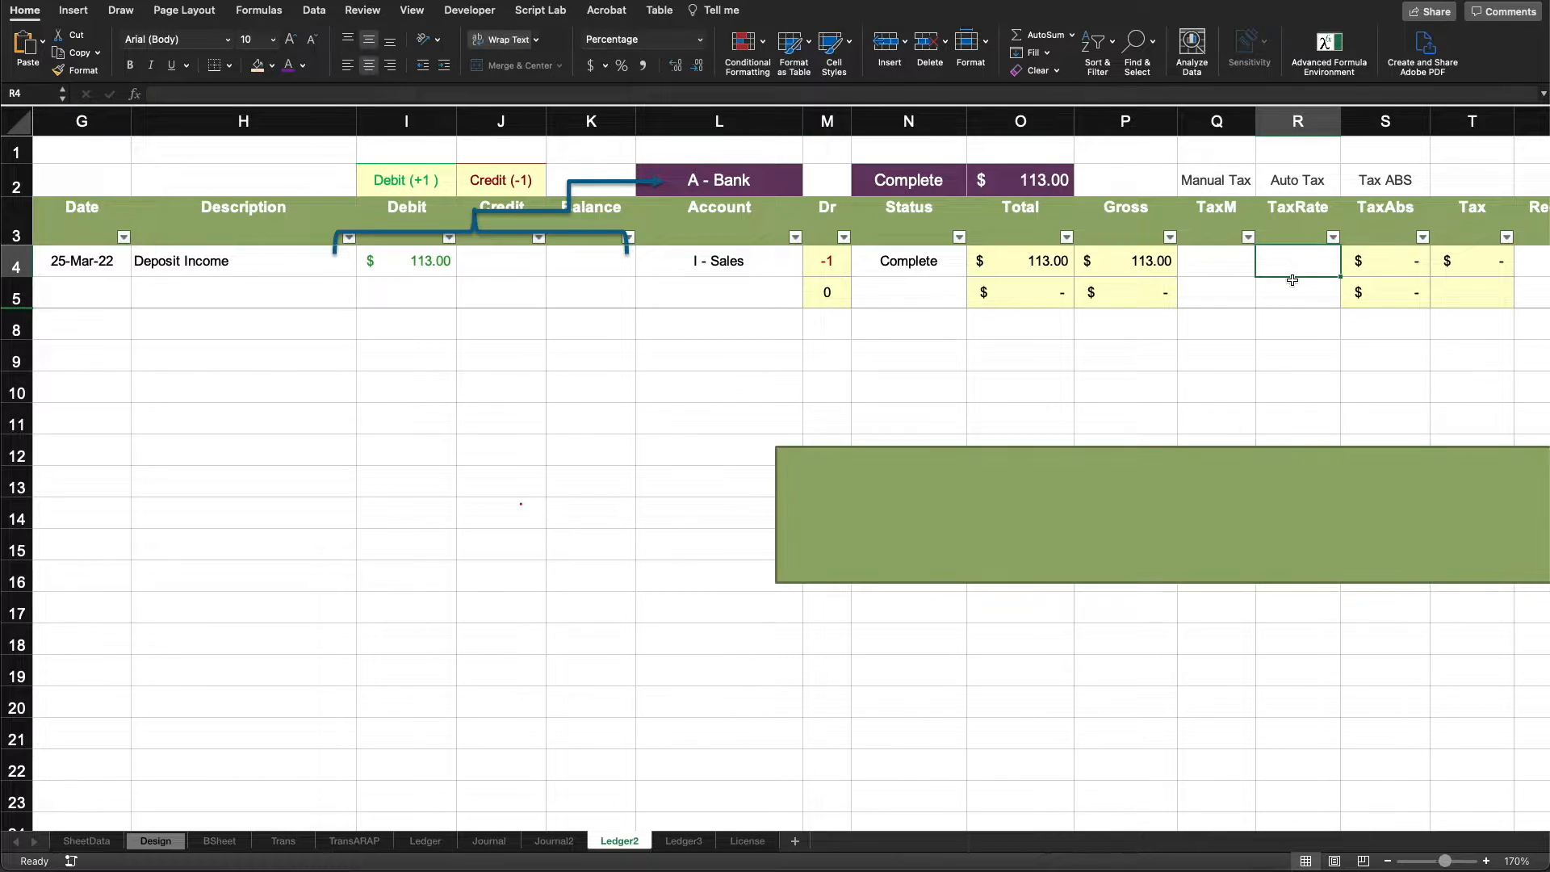
{"action": "type", "text": "13"}
{"action": "key", "text": "Return"}
{"action": "key", "text": "Up"}
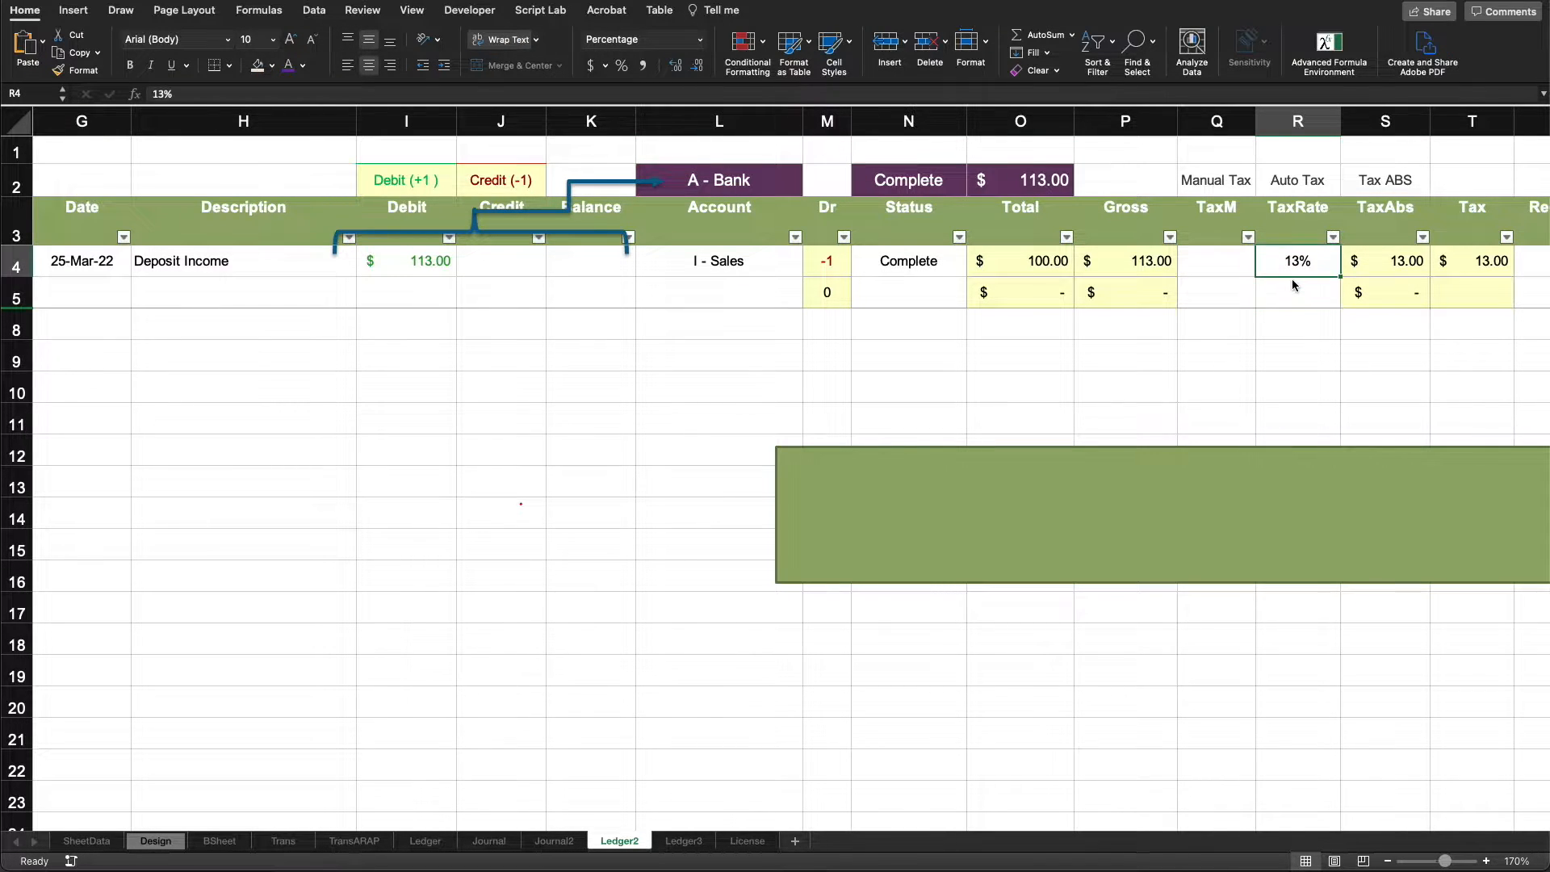
{"action": "key", "text": "Delete"}
- Enter a manual tax of 13 for the Deposit Income row and review the row's account and Tax formula
{"action": "key", "text": "Left"}
{"action": "type", "text": "13"}
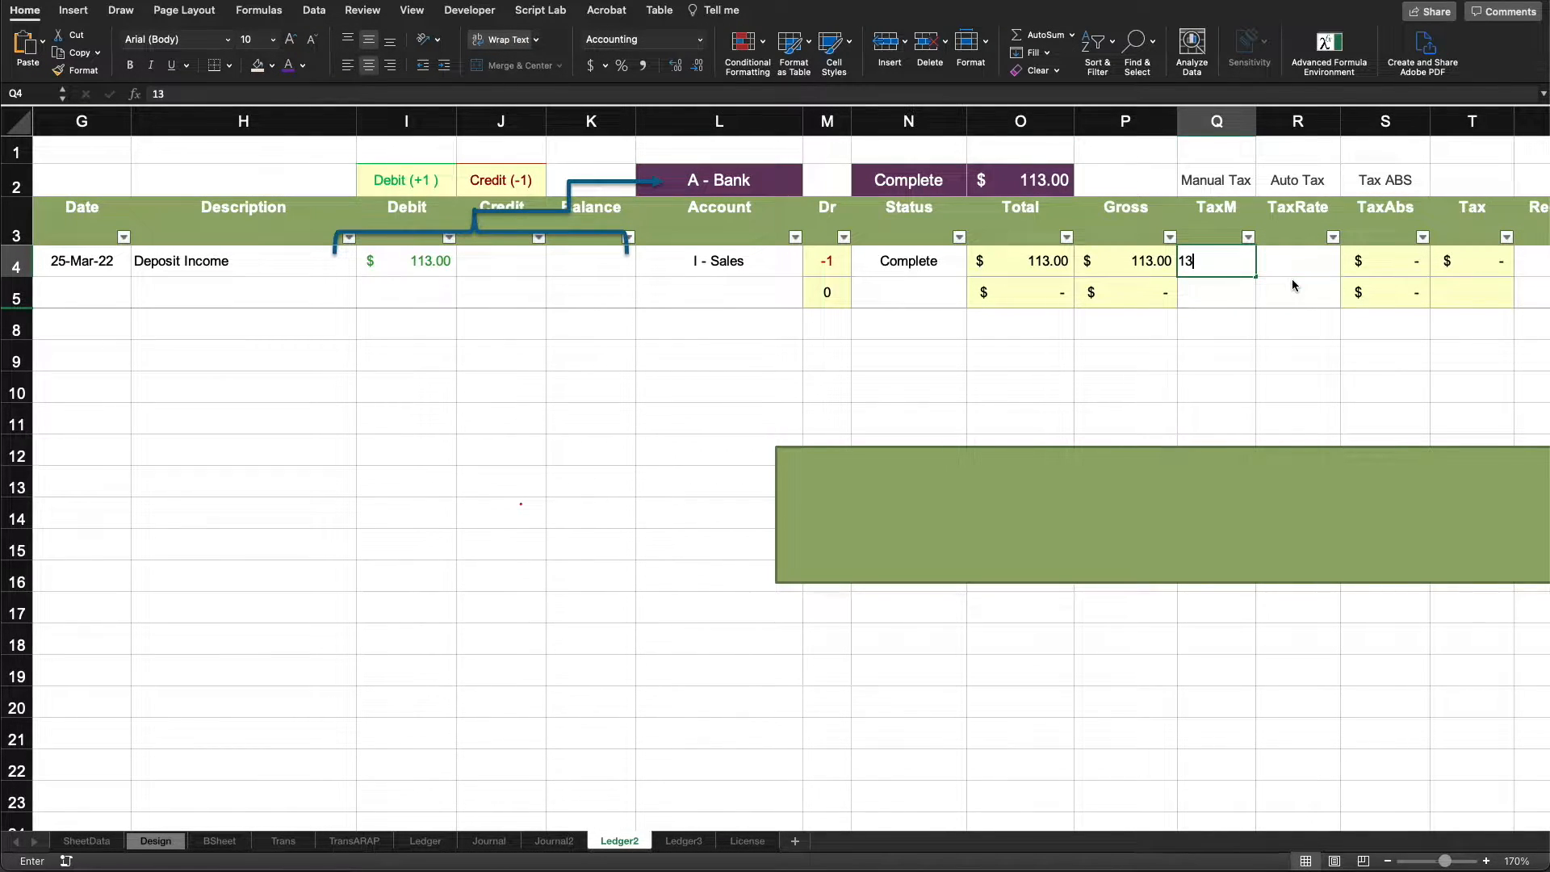
{"action": "key", "text": "Return"}
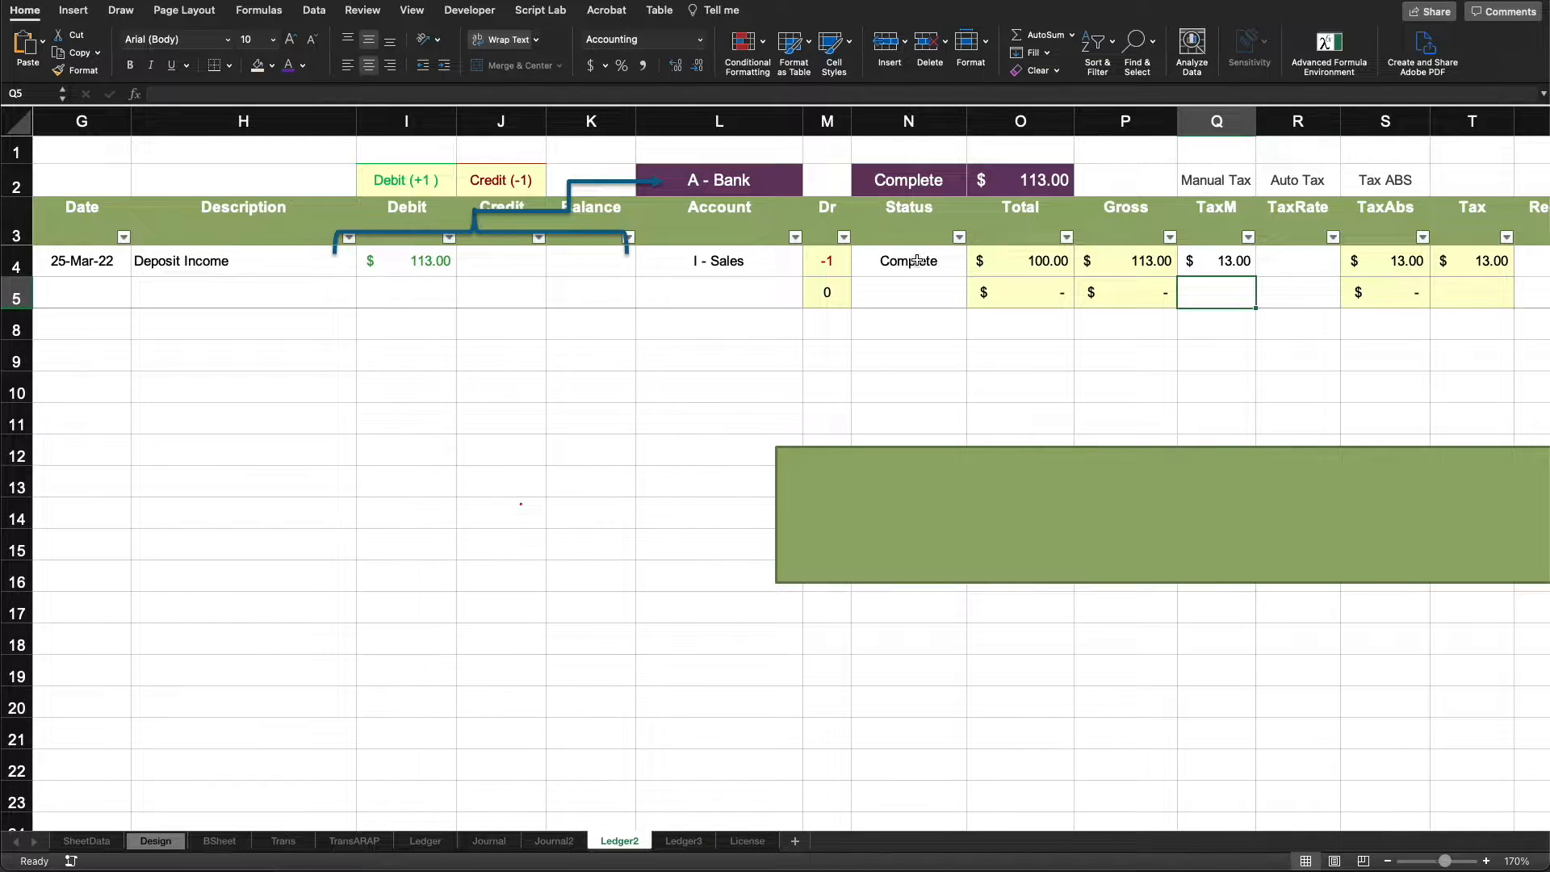
{"action": "left_click", "coordinate": [741, 267]}
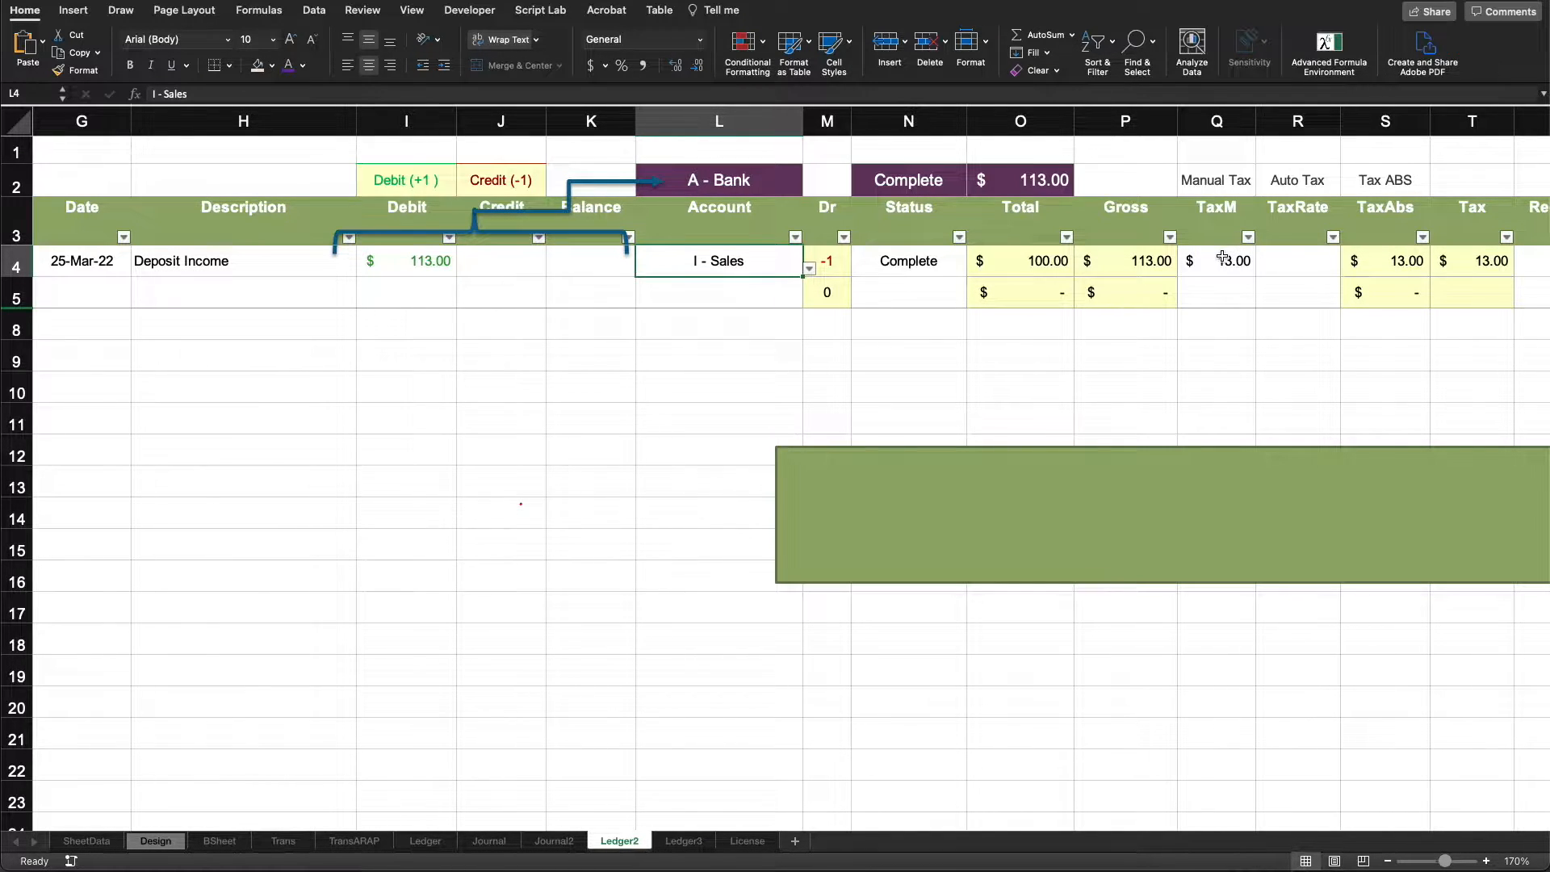
{"action": "left_click", "coordinate": [1450, 262]}
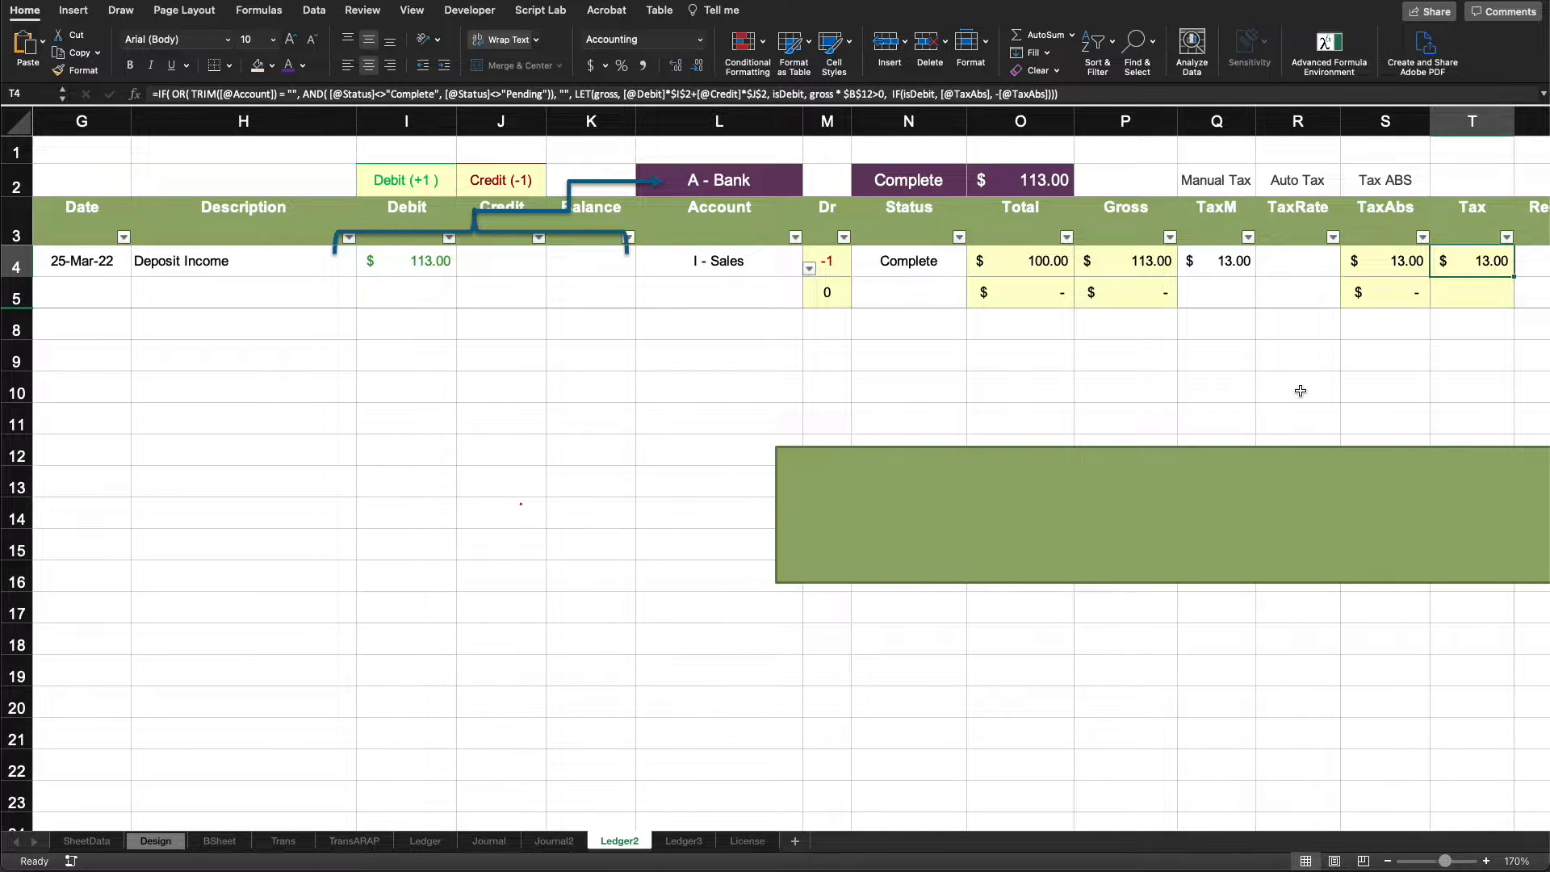
{"action": "left_click", "coordinate": [9, 270]}
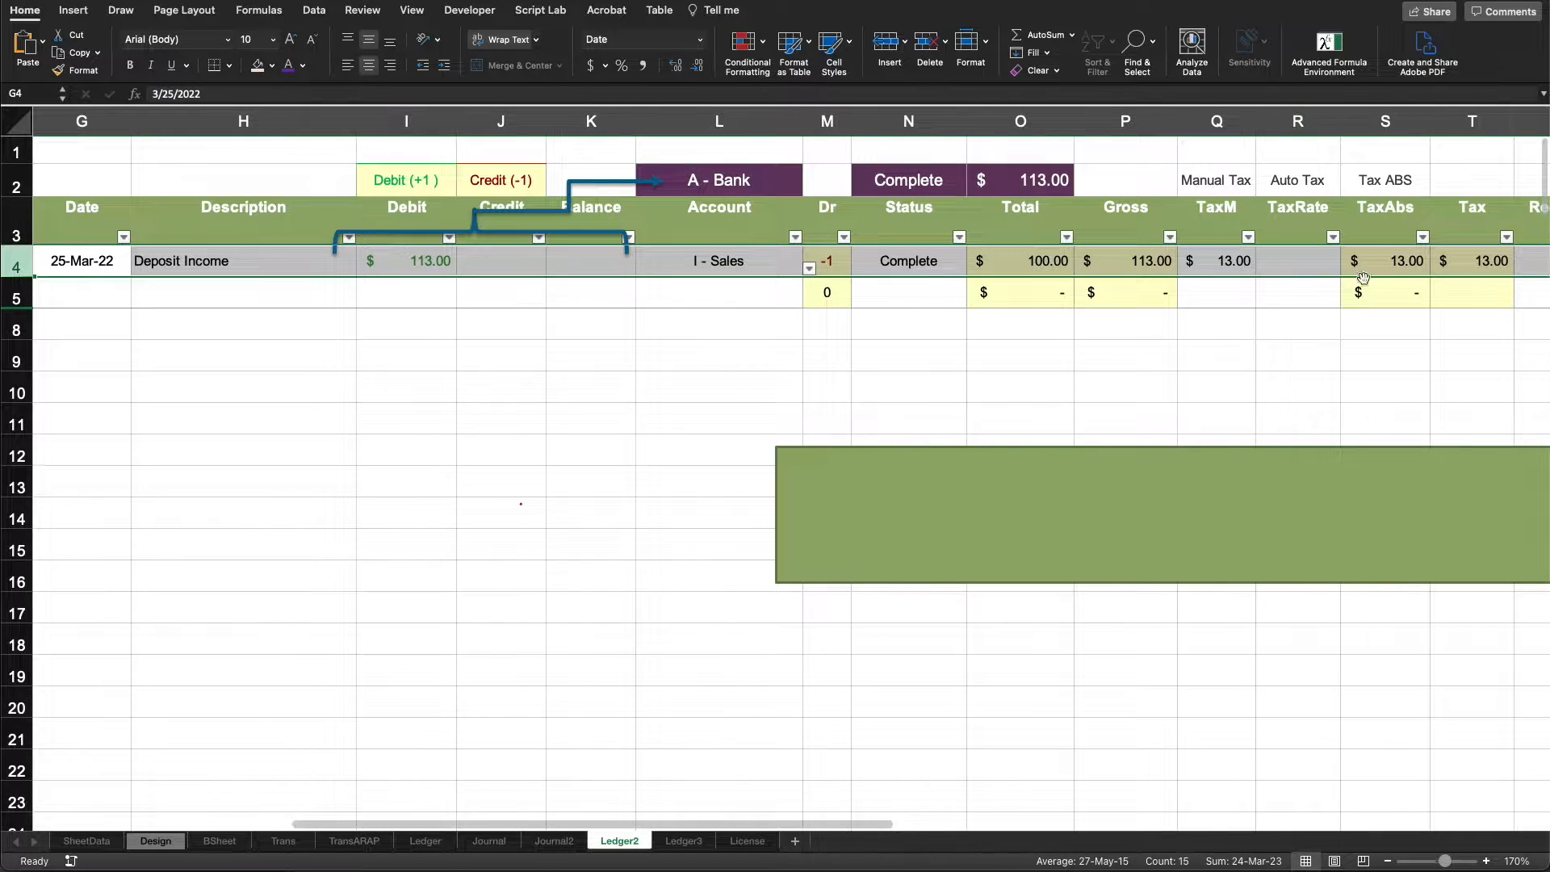
- Open the Ledger3 sheet and examine the Deposit Income and Deposit Tax entries with their accounts and debit amounts
{"action": "left_click", "coordinate": [683, 841]}
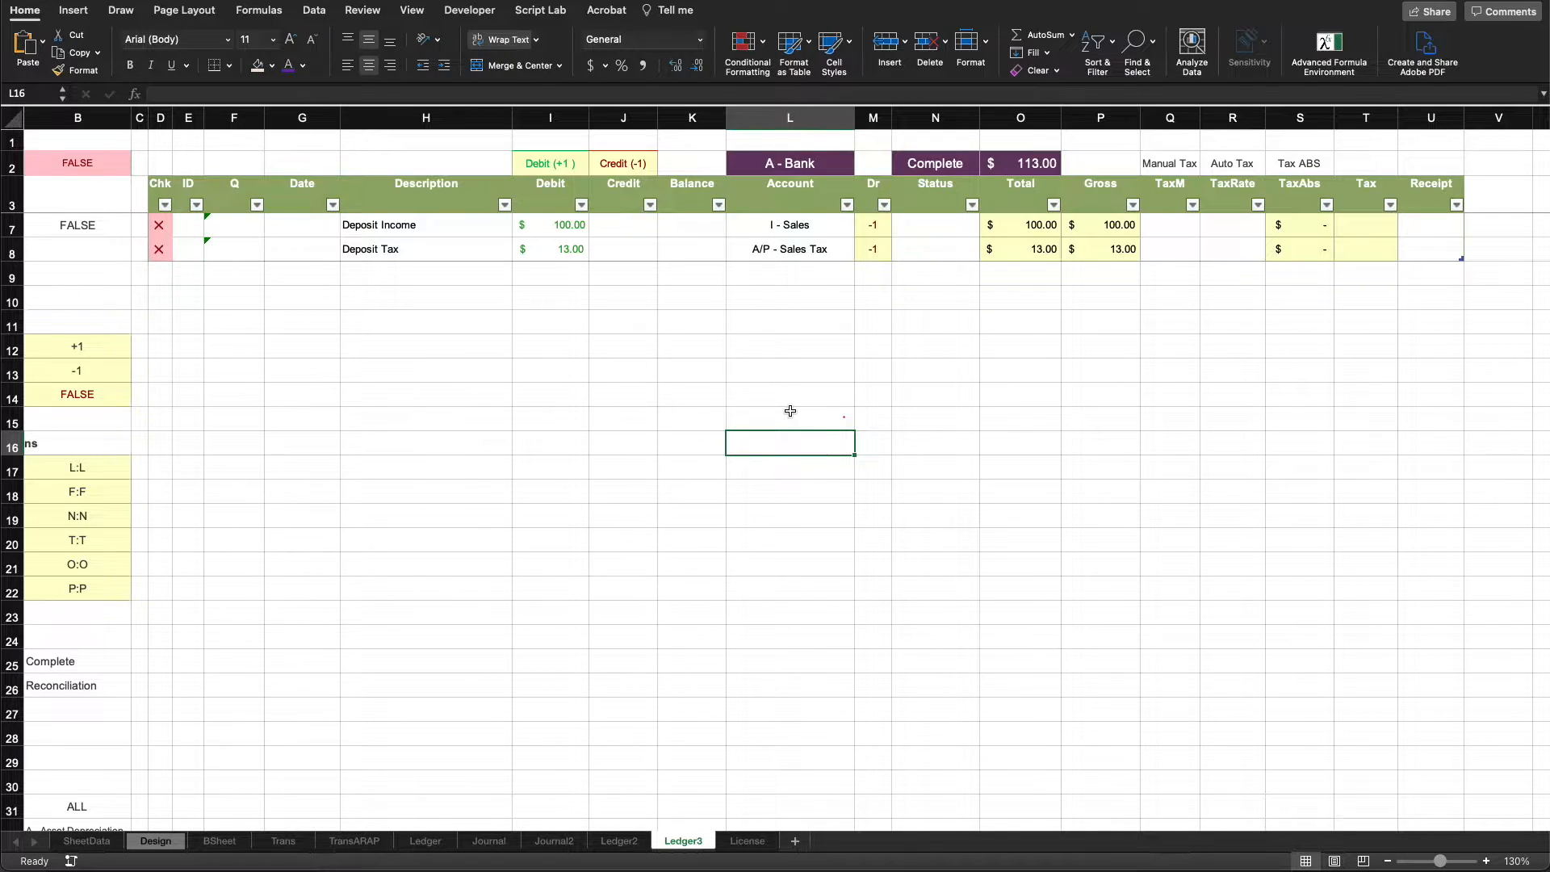
{"action": "left_click", "coordinate": [11, 229]}
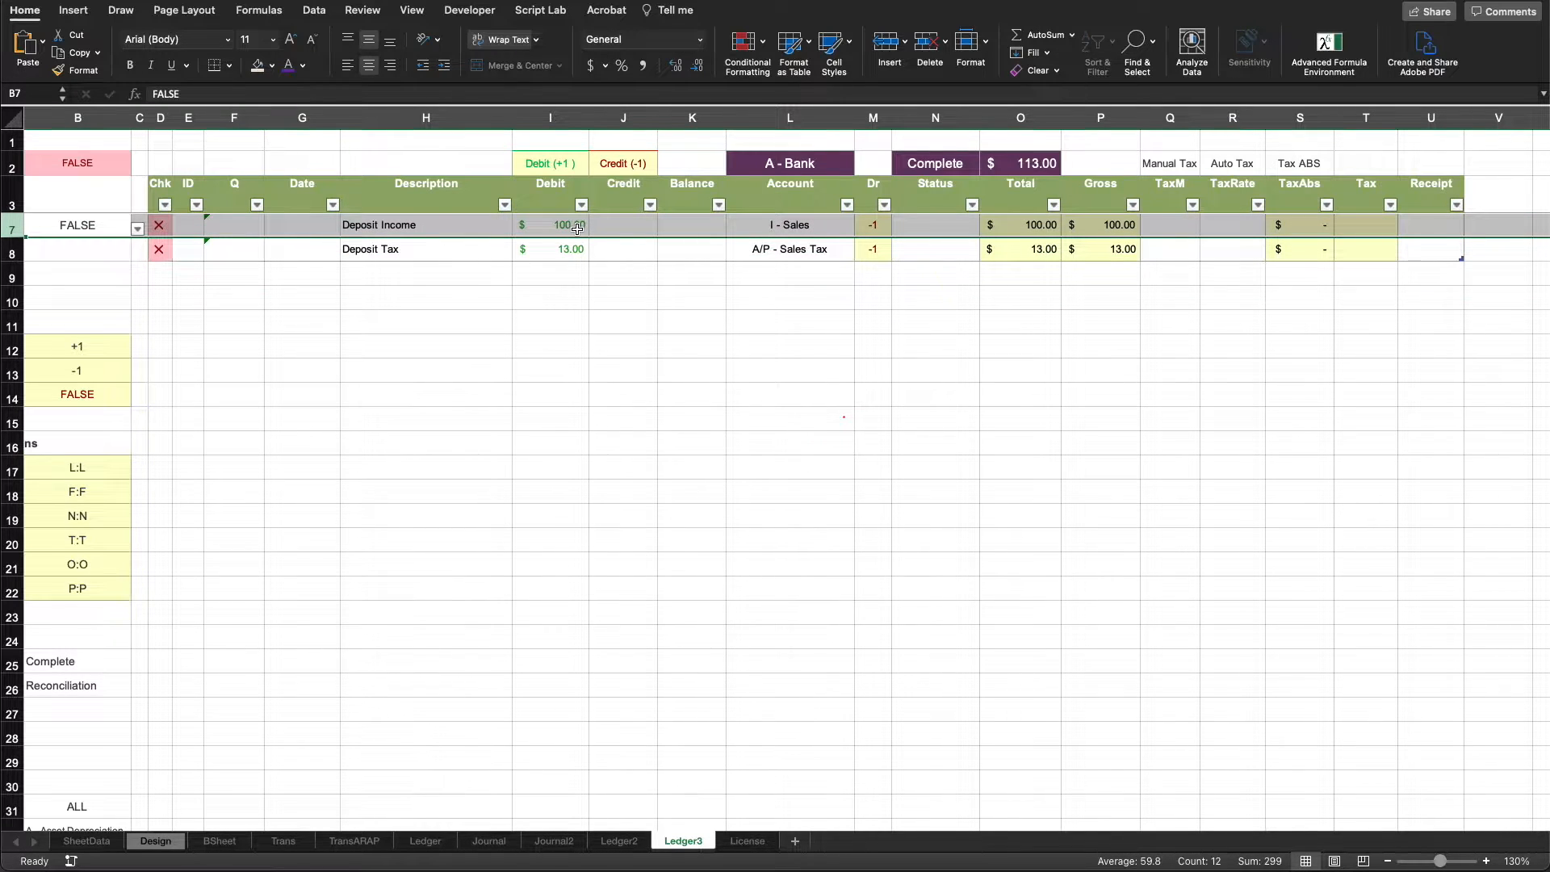
{"action": "left_click", "coordinate": [828, 228]}
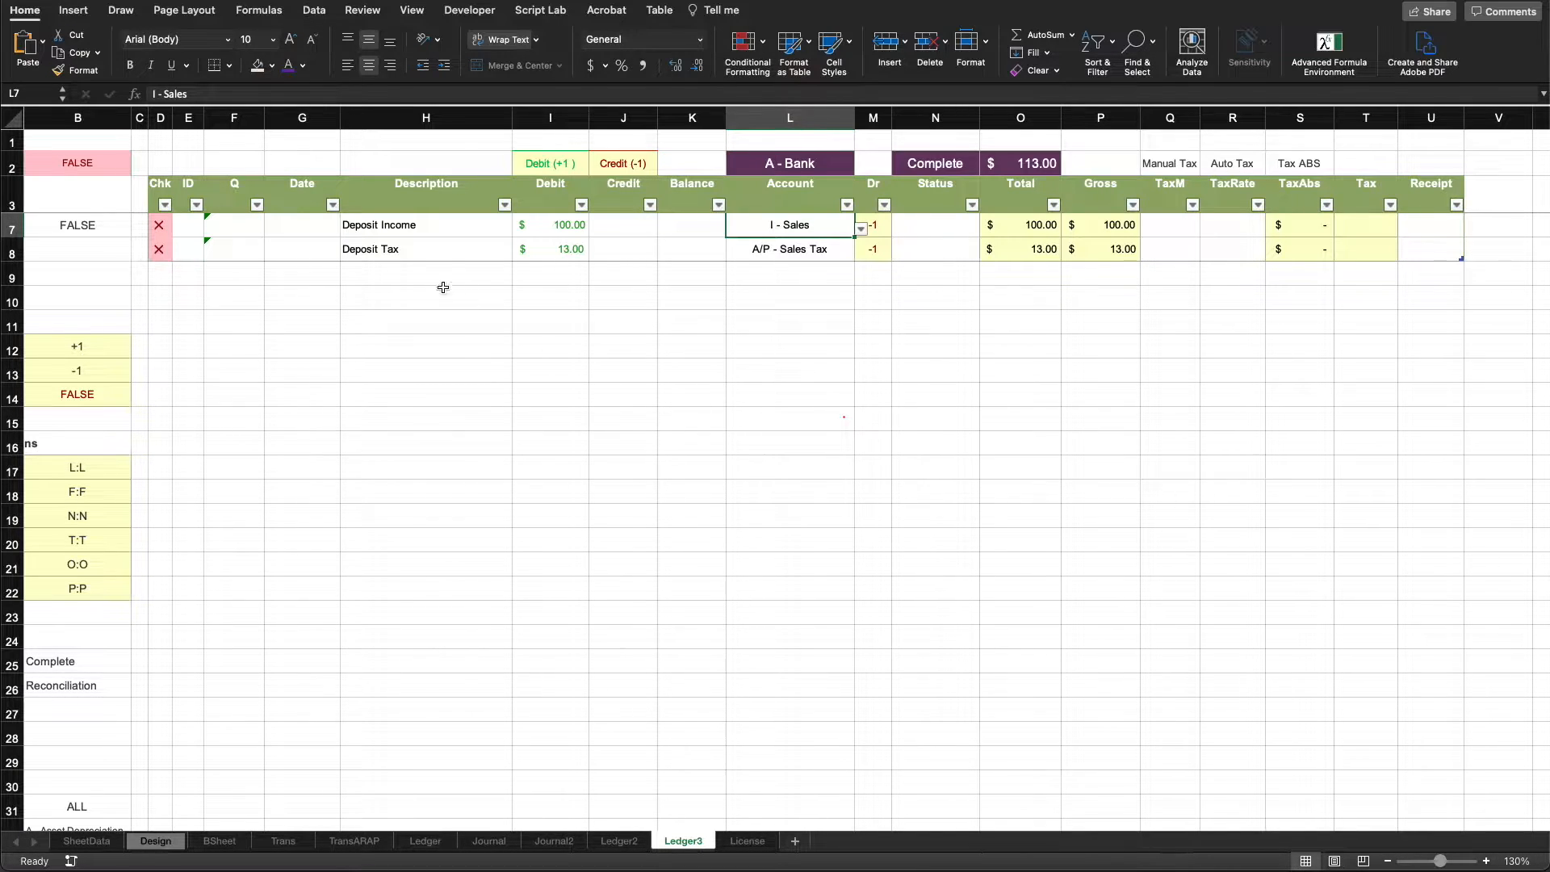
{"action": "left_click_drag", "start_coordinate": [439, 254], "coordinate": [578, 247]}
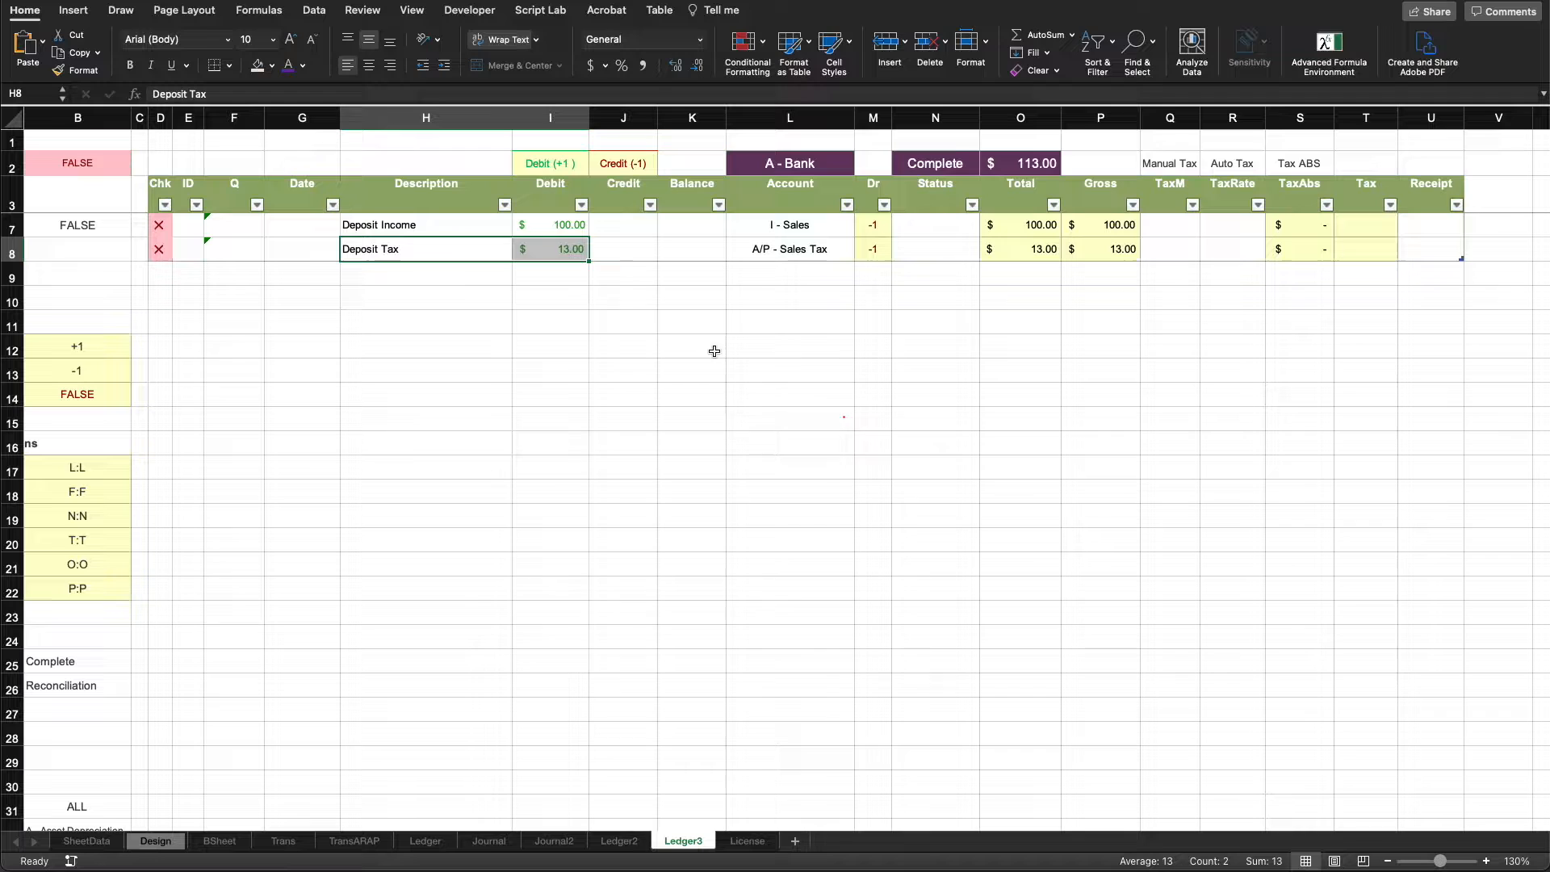
{"action": "left_click", "coordinate": [800, 247]}
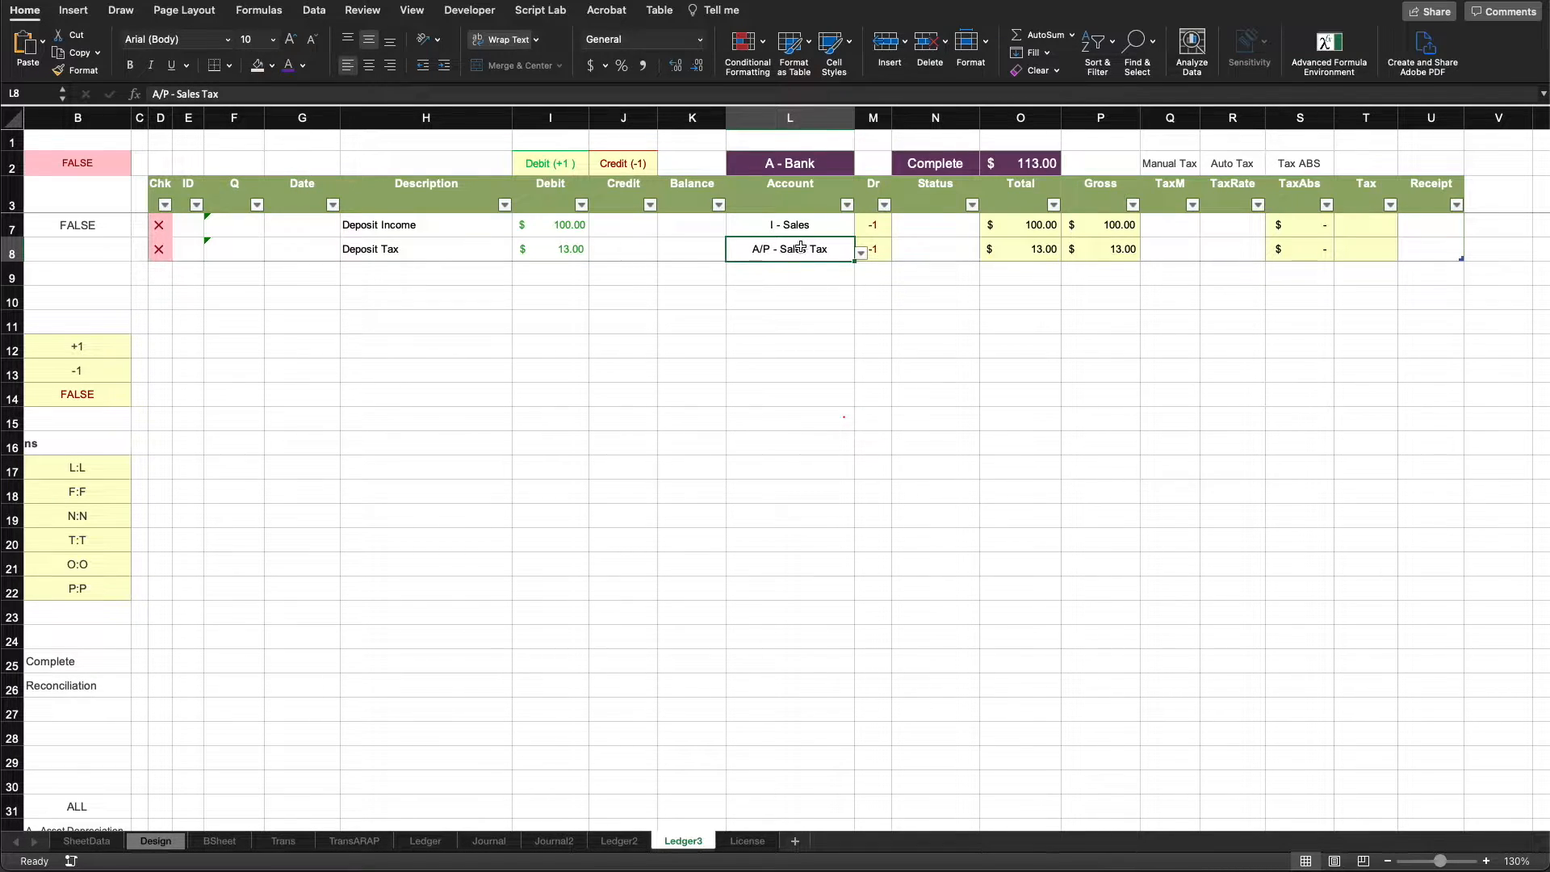
{"action": "left_click", "coordinate": [557, 251]}
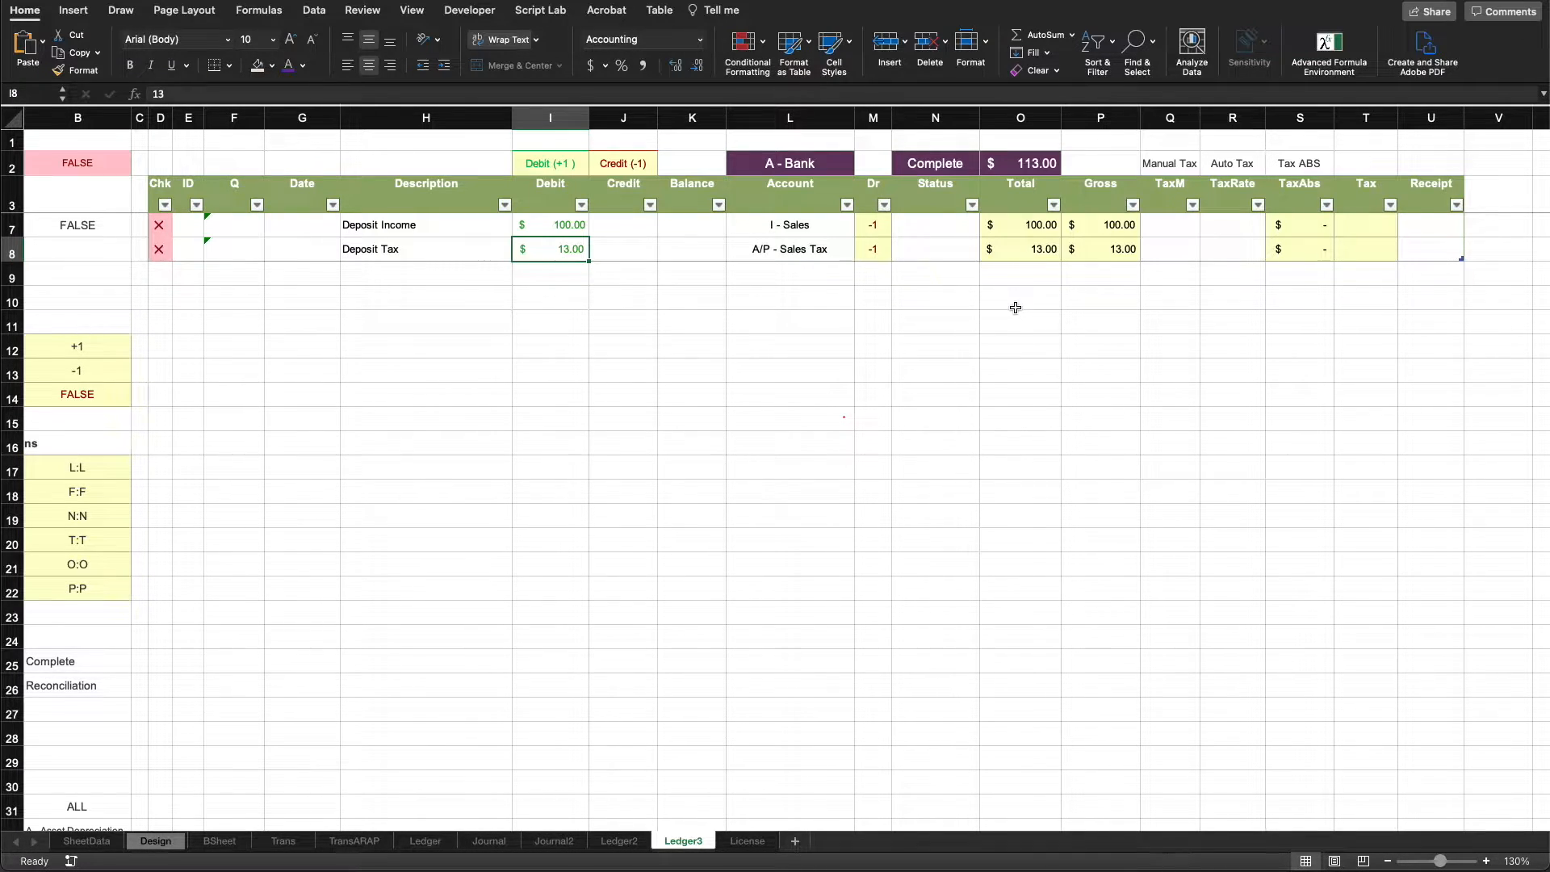
{"action": "left_click", "coordinate": [898, 618]}
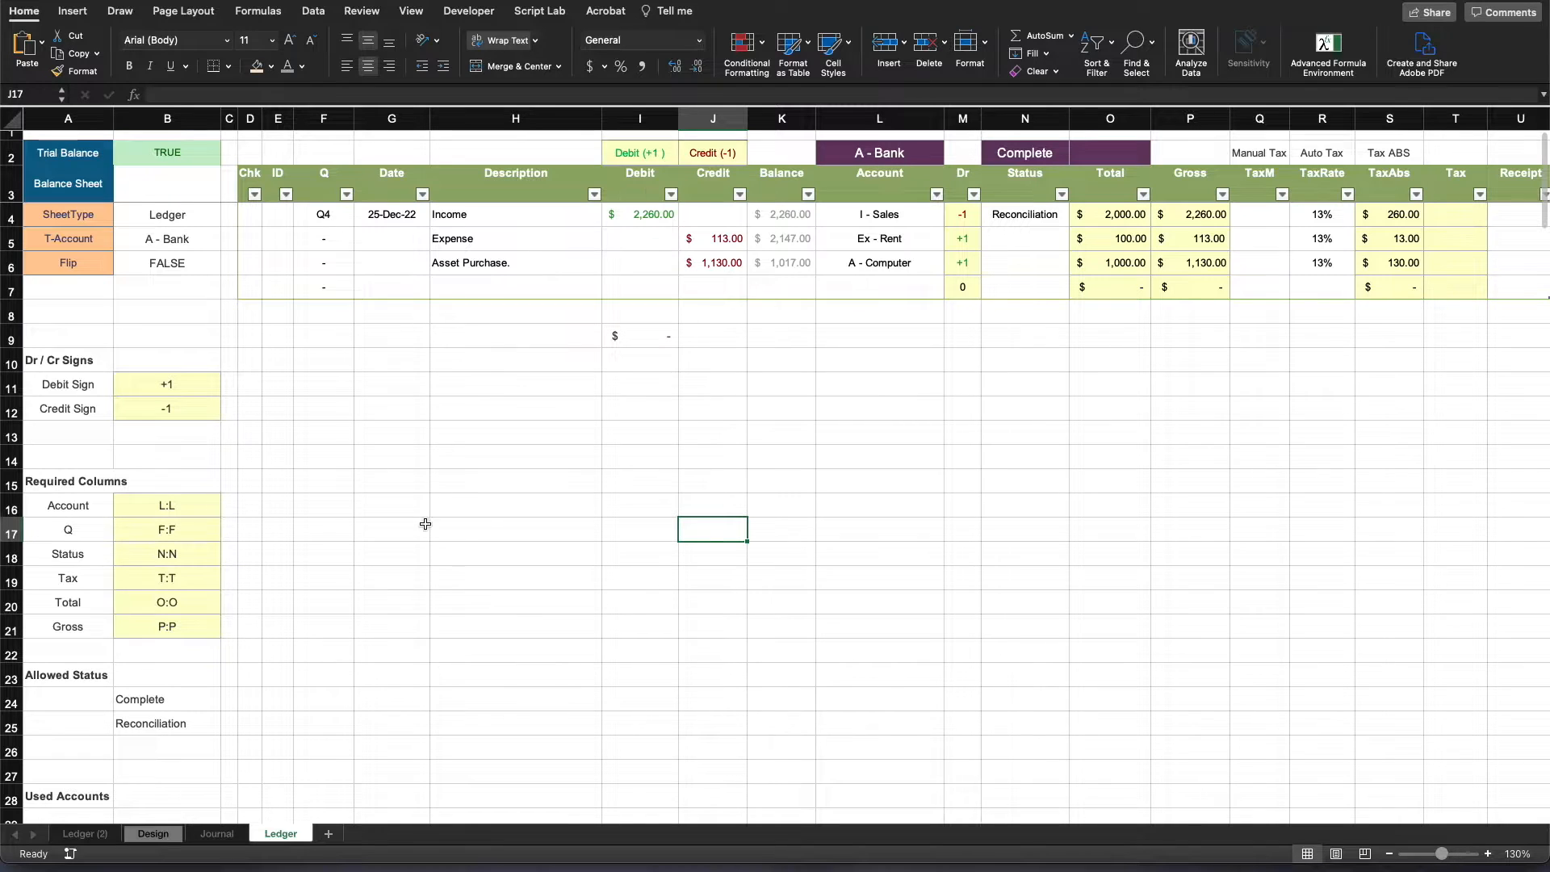
- Examine the Ledger sheet's settings in columns A and B, including the Trial Balance check
{"action": "left_click", "coordinate": [399, 504]}
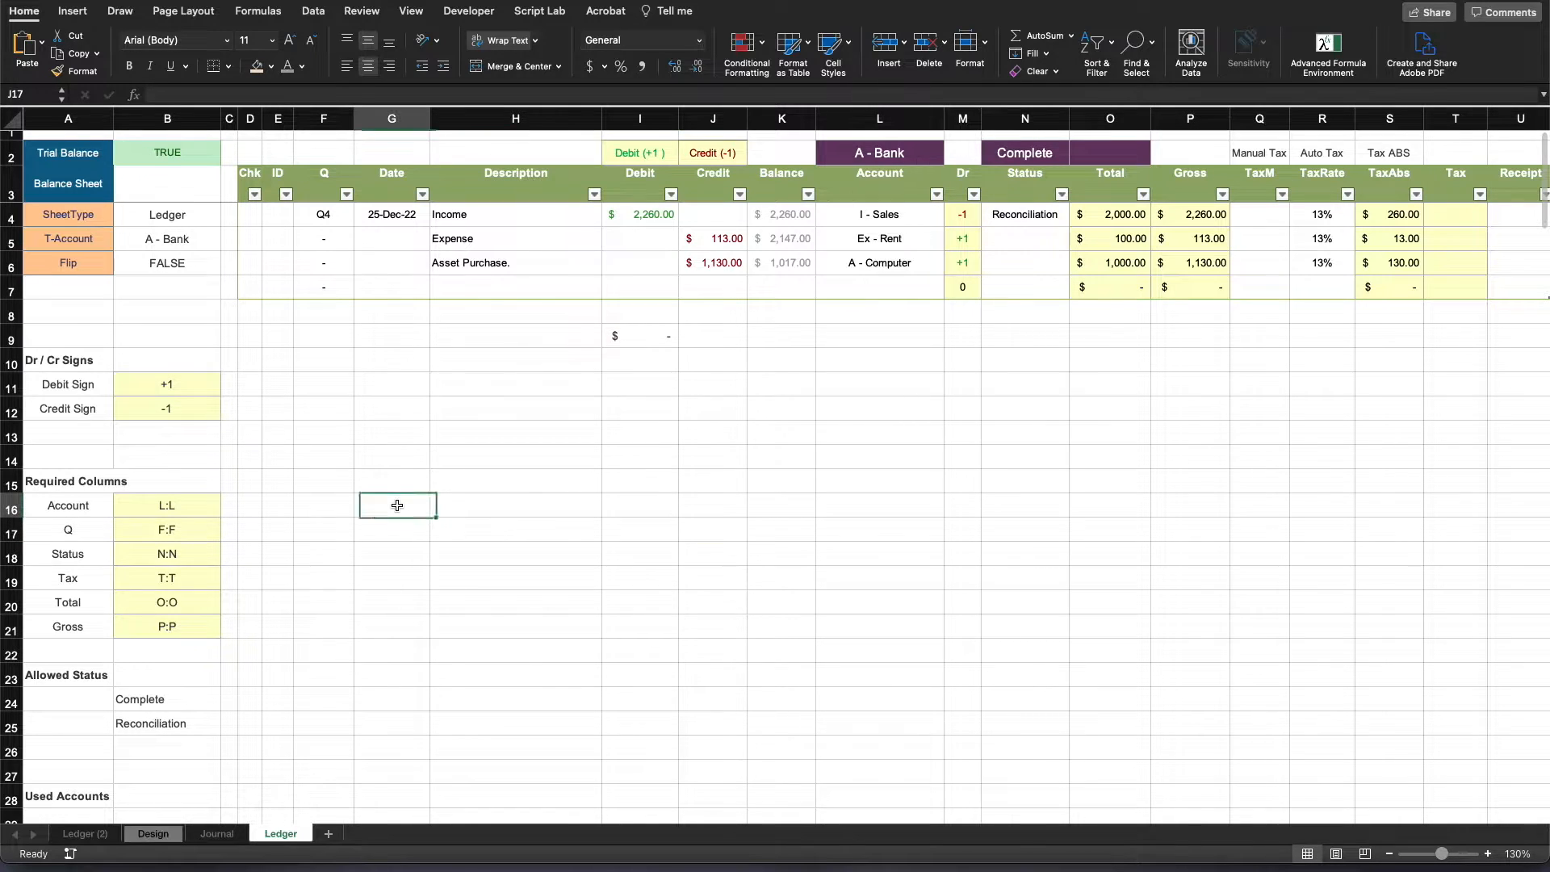
{"action": "left_click_drag", "start_coordinate": [119, 121], "coordinate": [218, 116]}
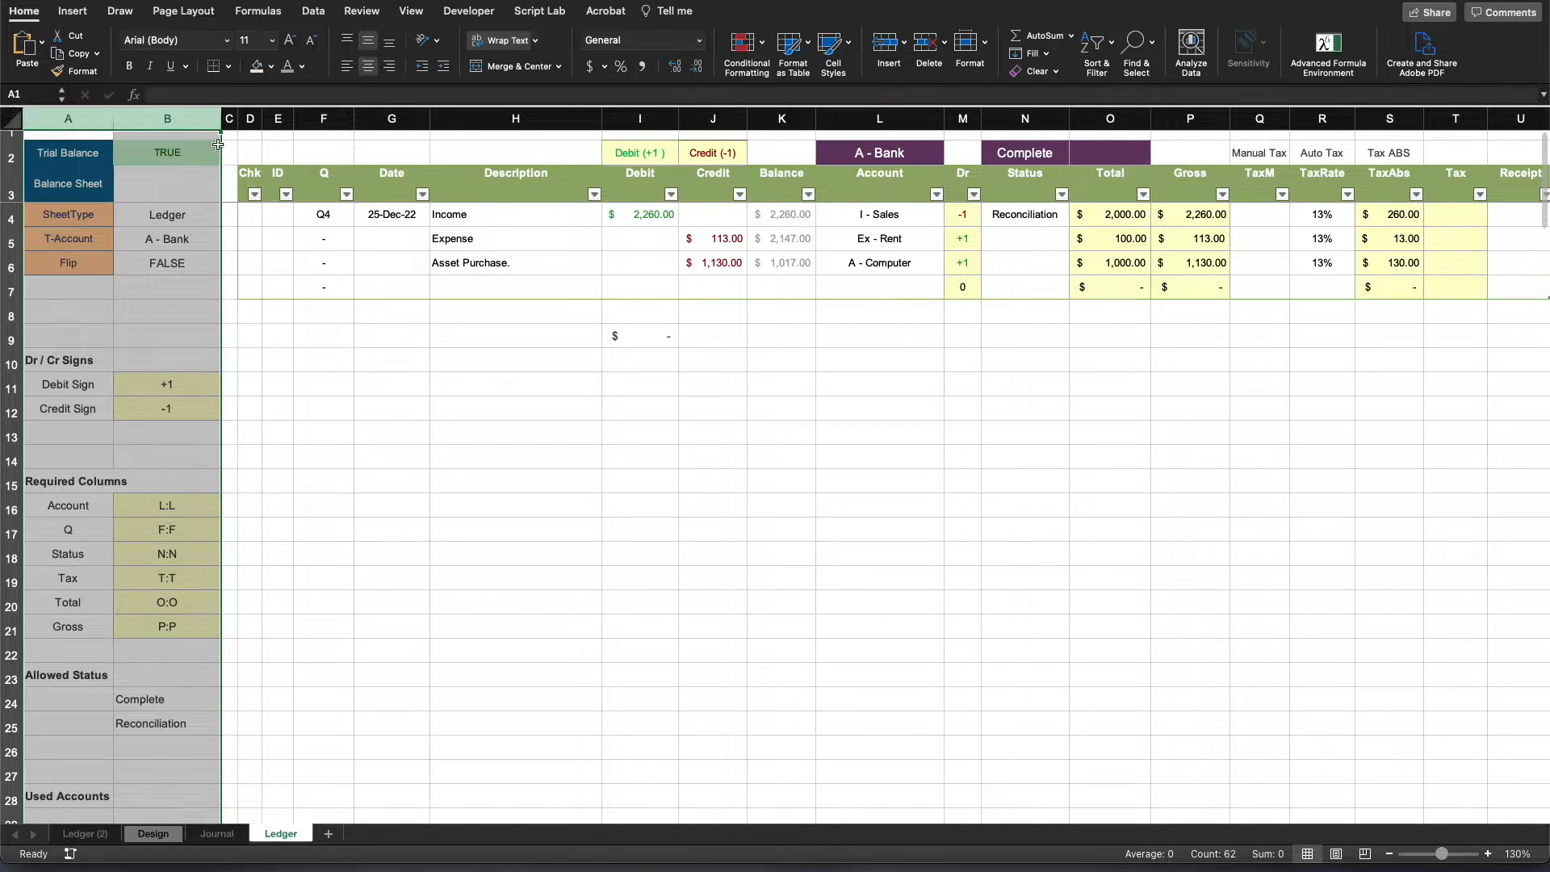
{"action": "left_click", "coordinate": [453, 455]}
{"action": "left_click_drag", "start_coordinate": [68, 161], "coordinate": [170, 159]}
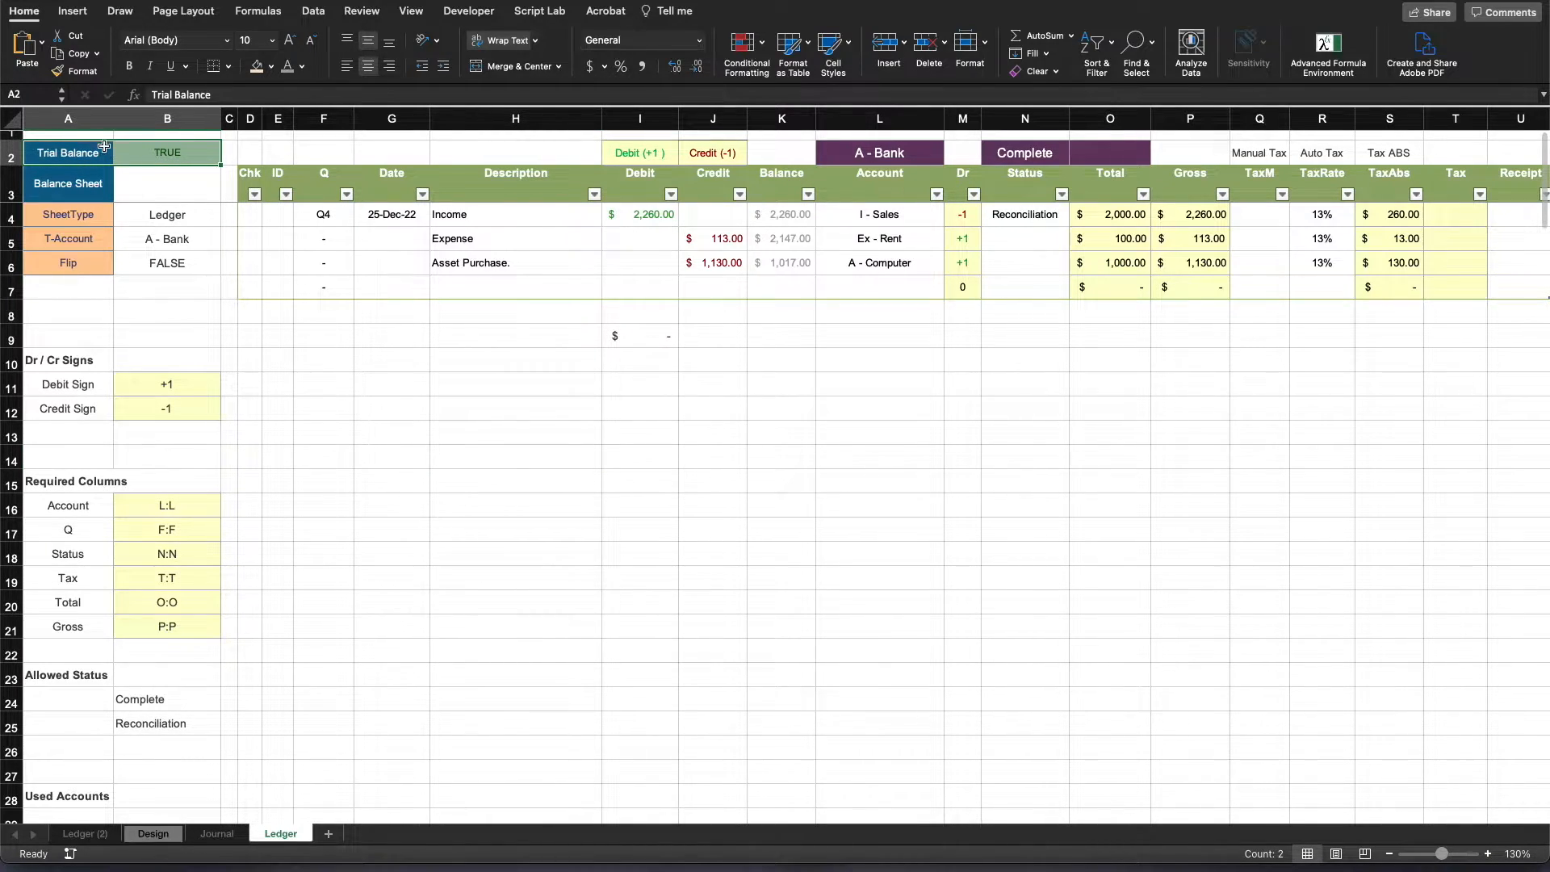
- Examine the Ledger sheet's SheetType and T-Account settings, including the list of accounts offered for T-Account
{"action": "left_click", "coordinate": [63, 211]}
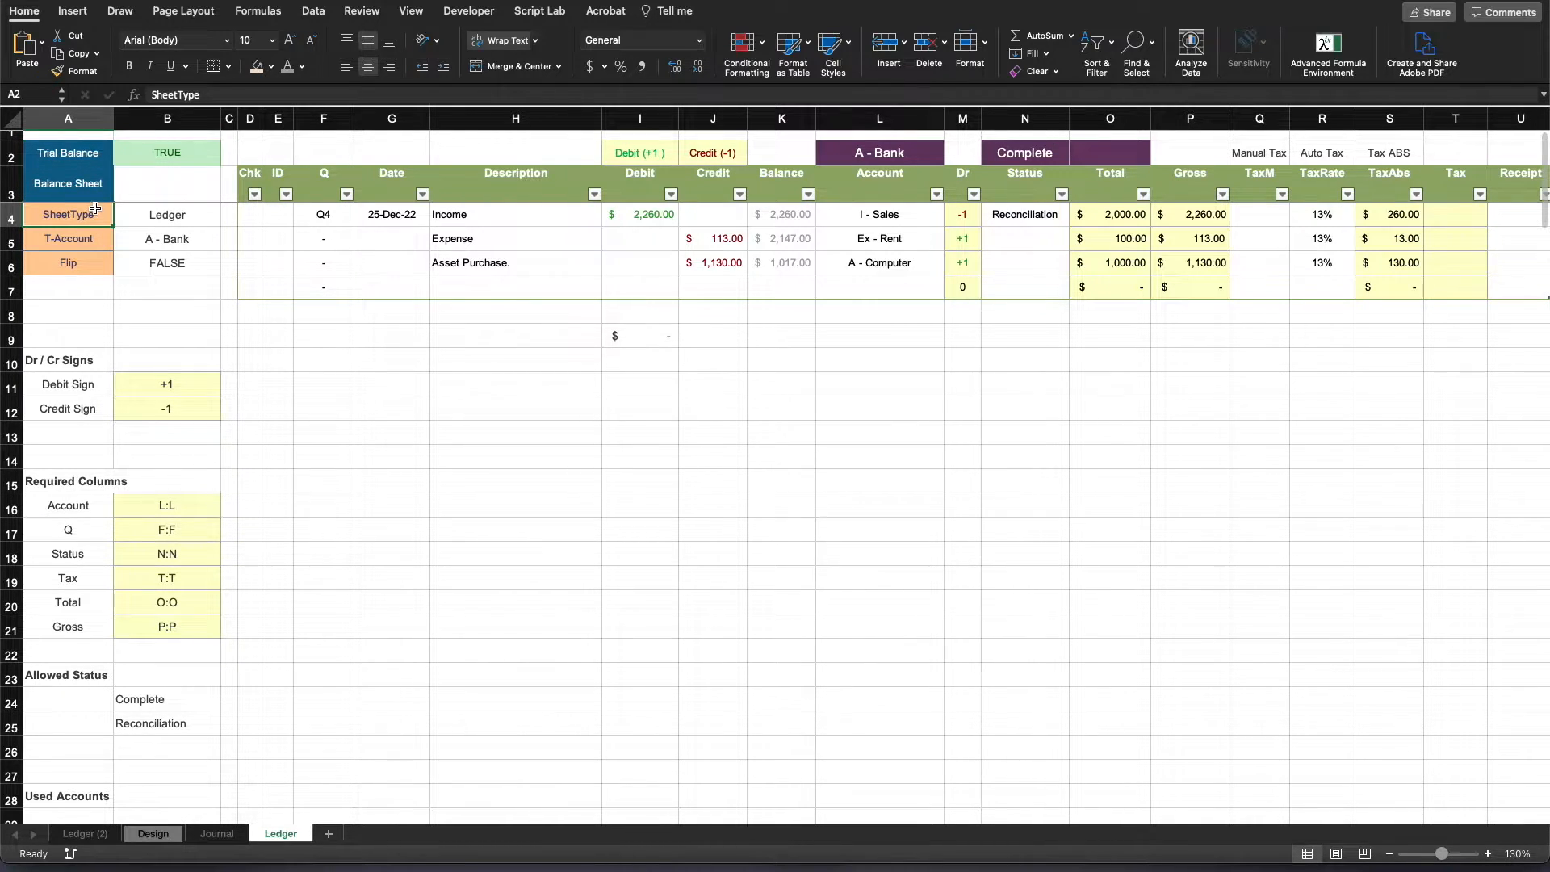
{"action": "left_click_drag", "start_coordinate": [96, 209], "coordinate": [160, 210]}
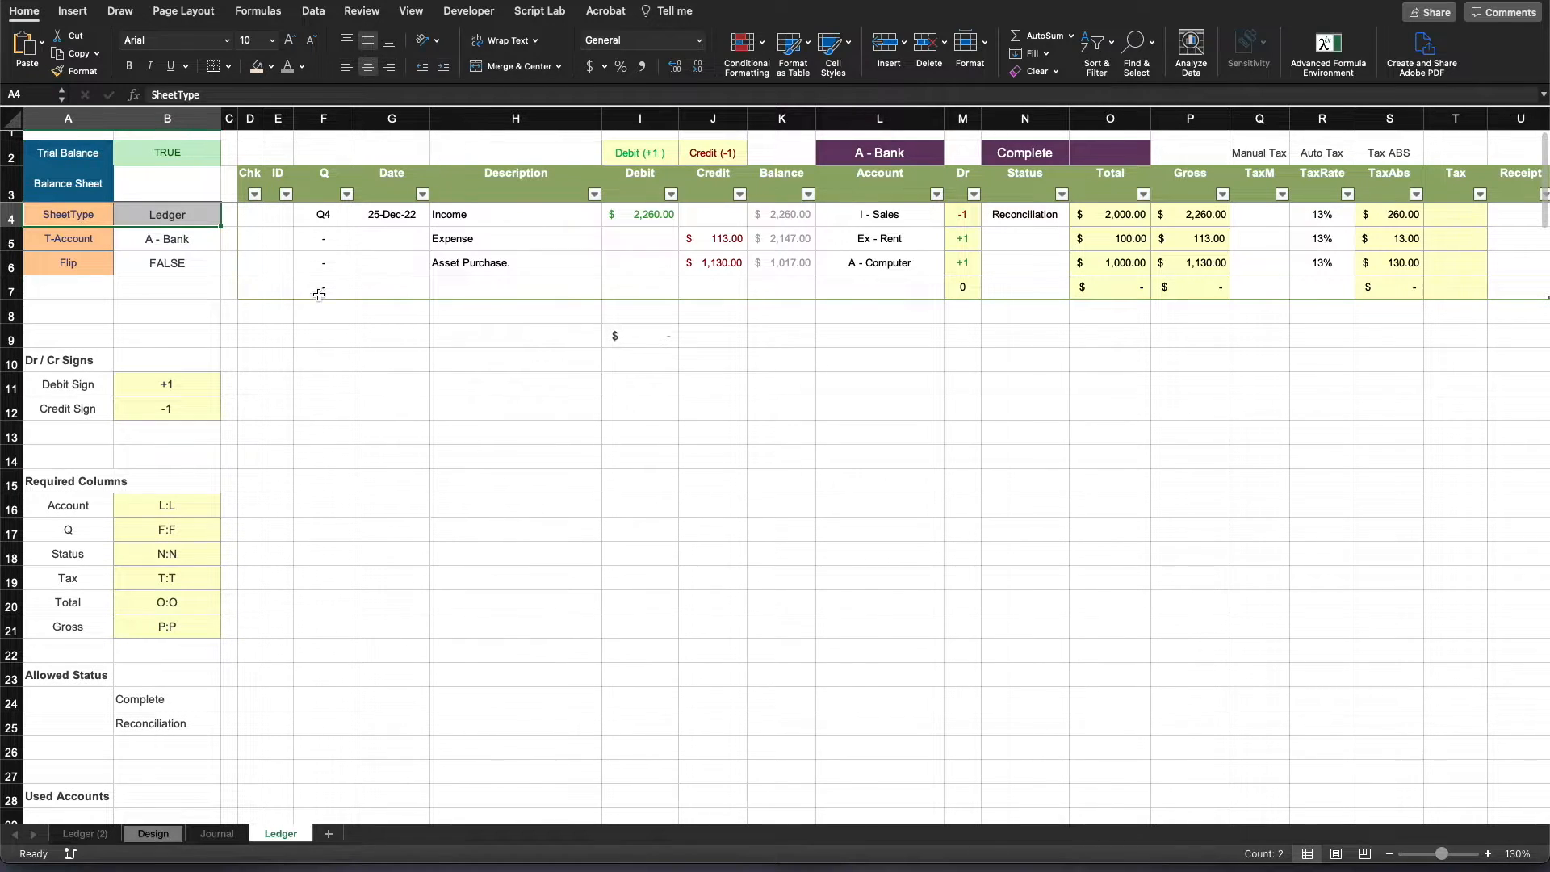
{"action": "left_click", "coordinate": [371, 364]}
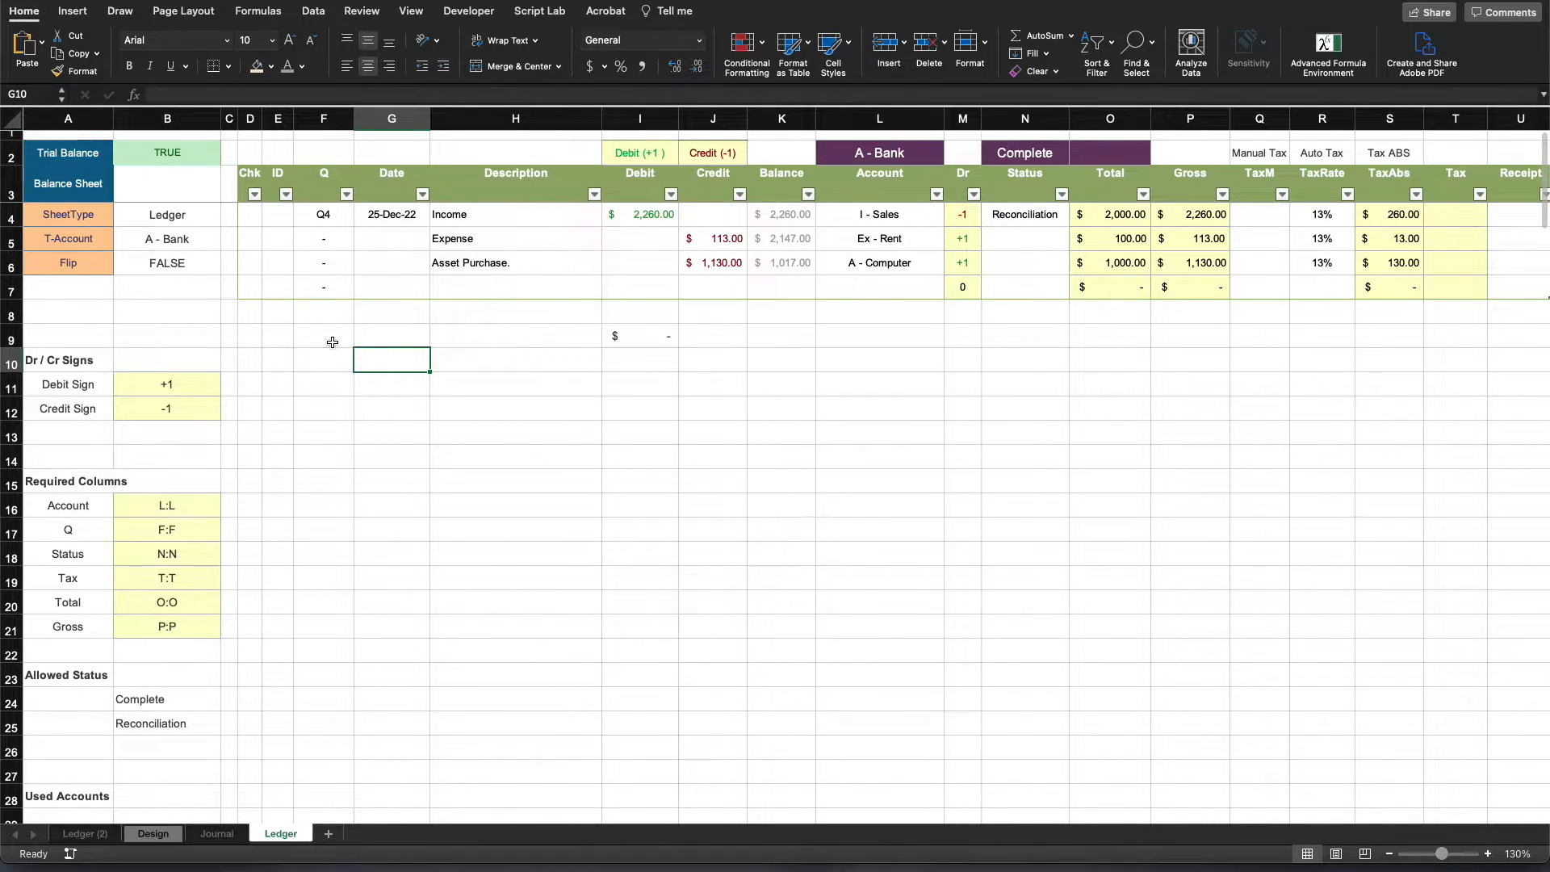
{"action": "left_click", "coordinate": [71, 236]}
{"action": "left_click", "coordinate": [165, 236]}
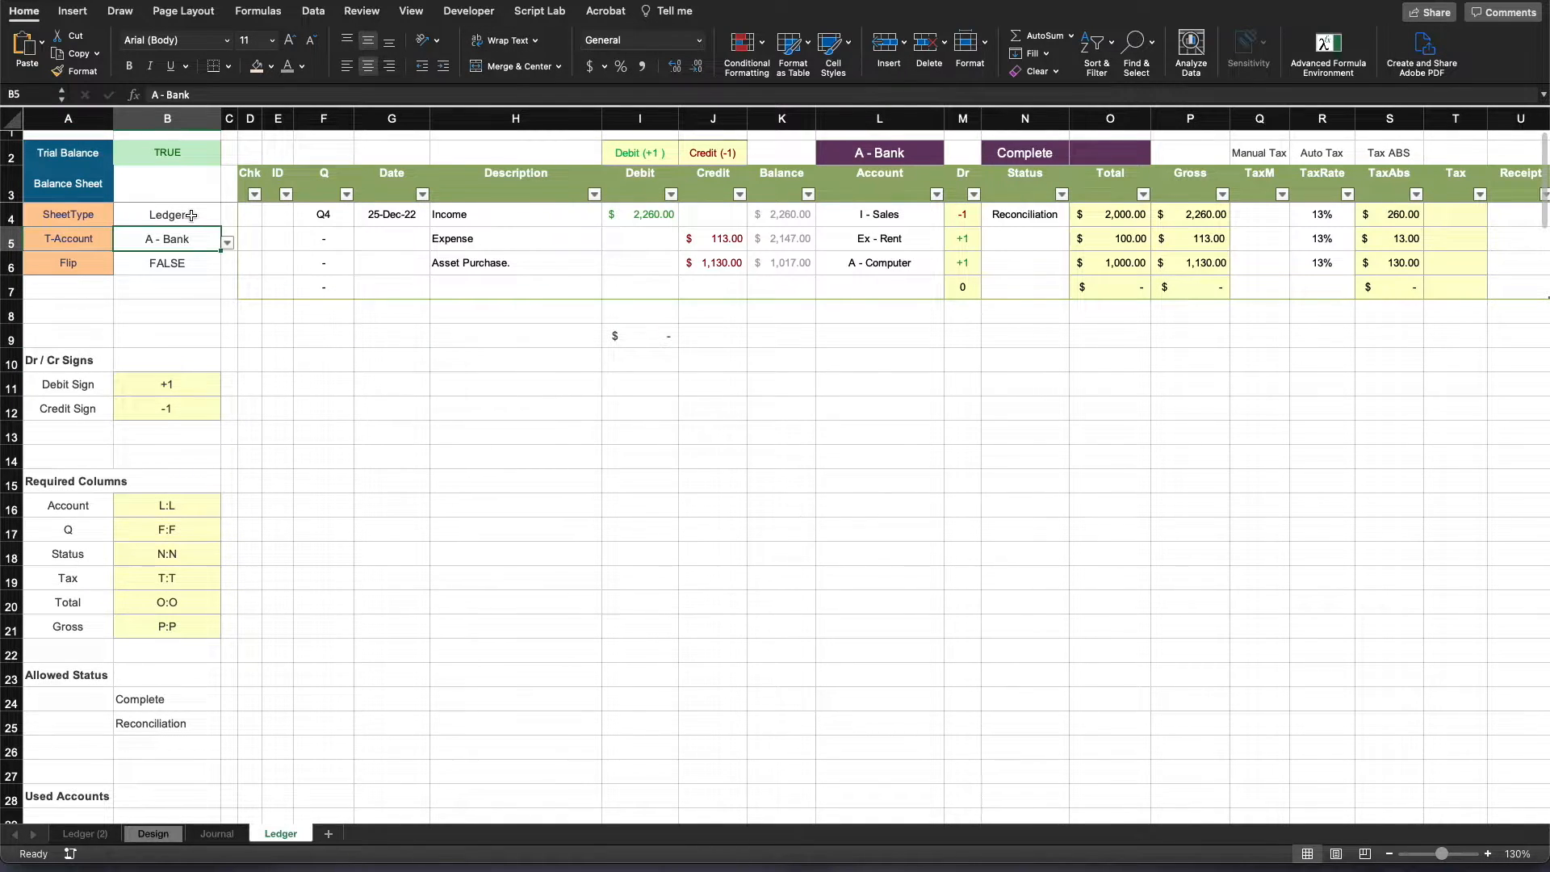
{"action": "left_click", "coordinate": [191, 215]}
{"action": "left_click", "coordinate": [185, 240]}
{"action": "left_click", "coordinate": [228, 242]}
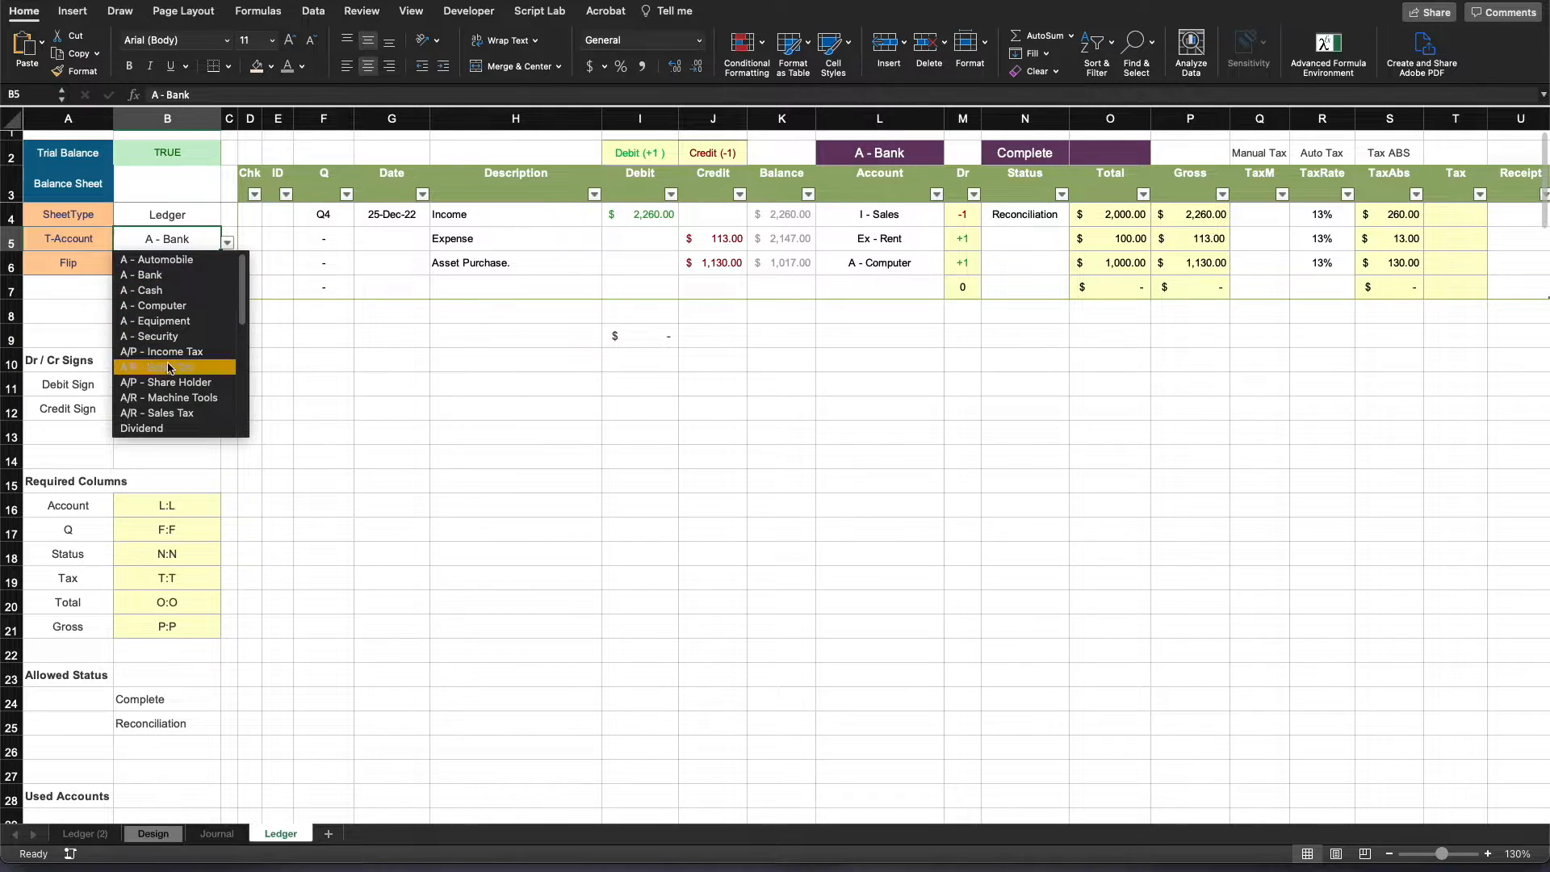
{"action": "left_click", "coordinate": [166, 242]}
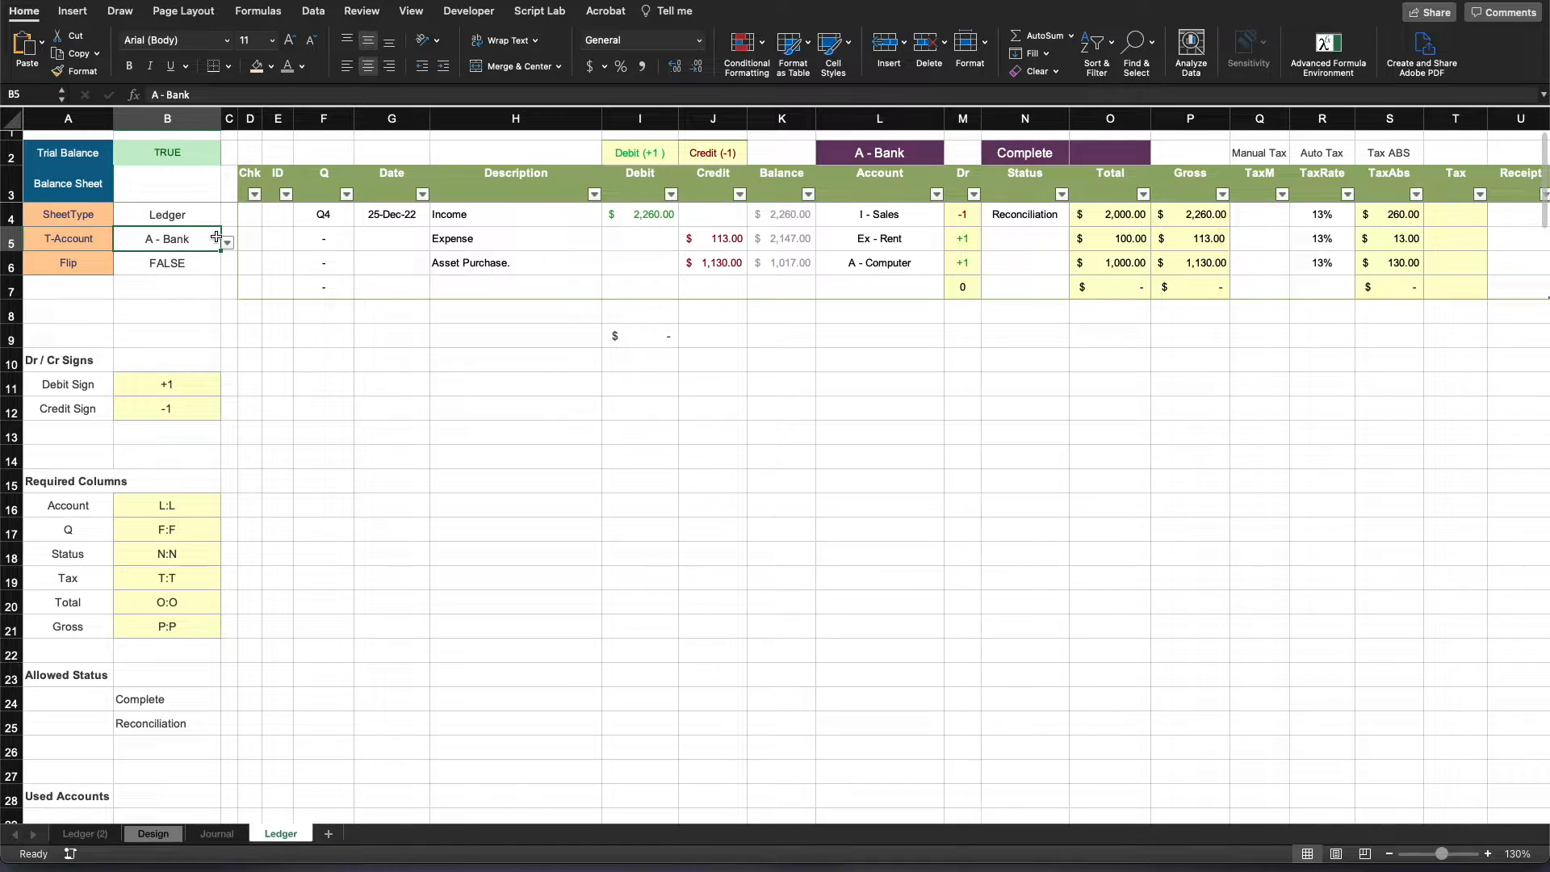
- Trace the Ledger's Debit Sign and Credit Sign formulas to the account signs in the Design sheet's T-Accounts table
{"action": "left_click", "coordinate": [167, 385]}
{"action": "left_click", "coordinate": [174, 410]}
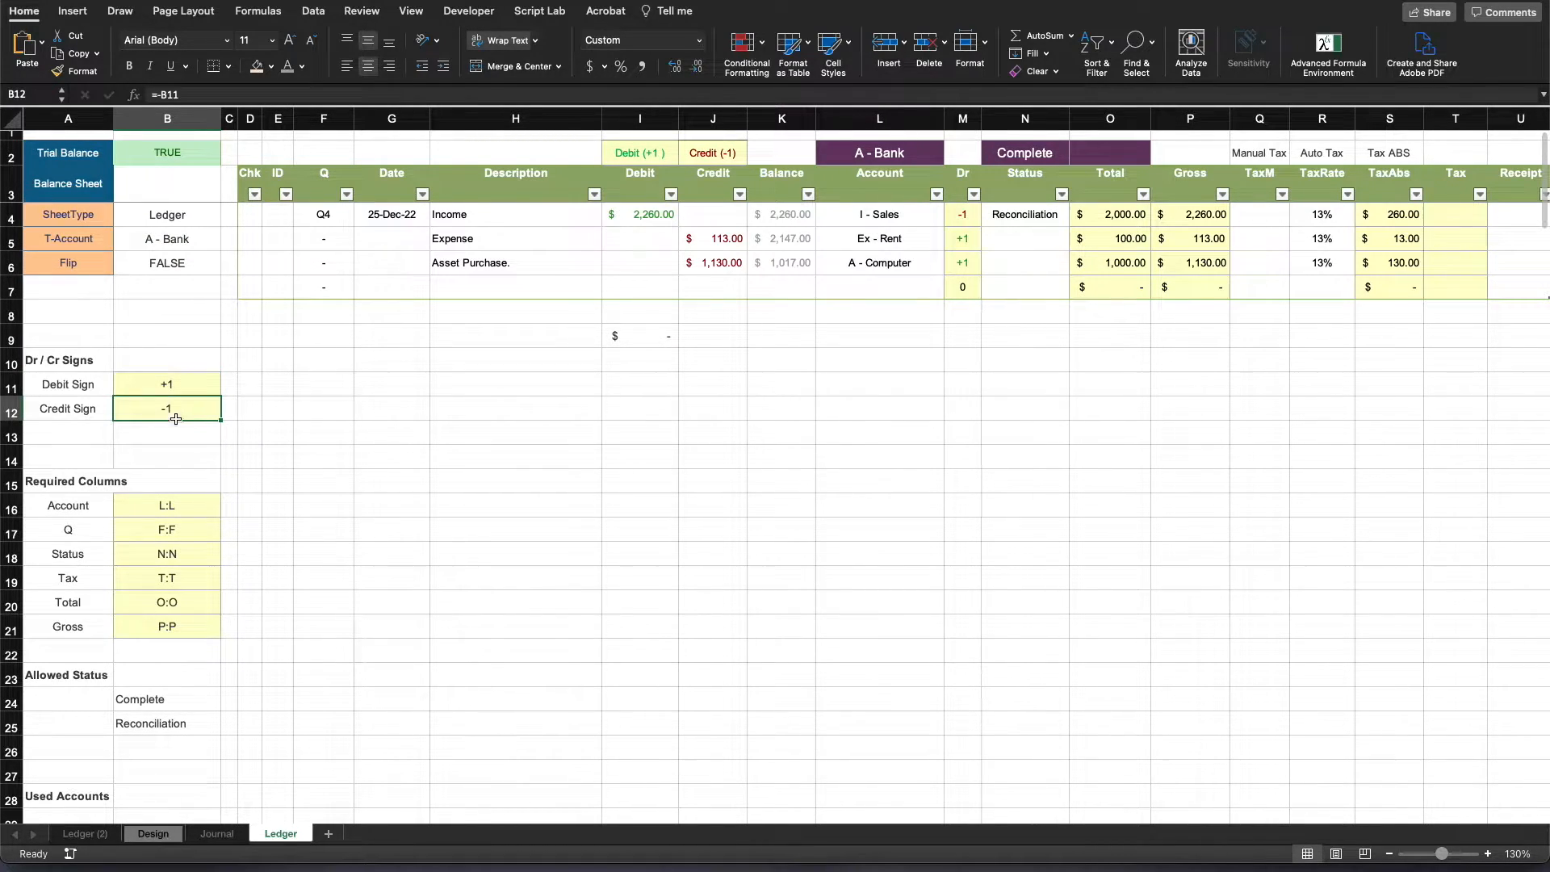
{"action": "left_click", "coordinate": [153, 833]}
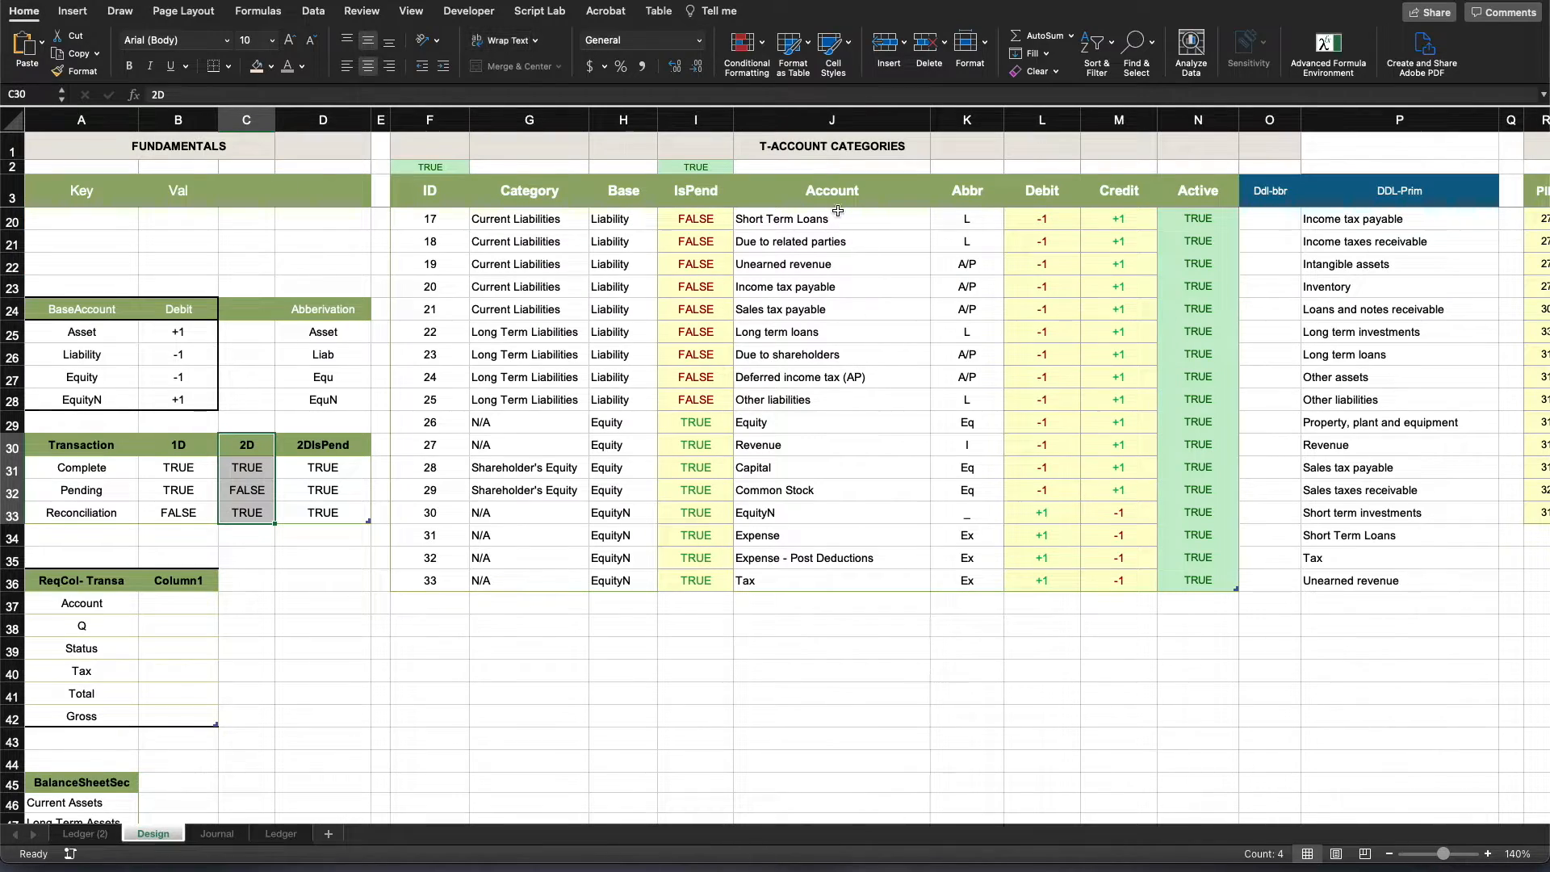
{"action": "scroll", "coordinate": [1050, 355], "scroll_direction": "right", "scroll_amount": 10}
{"action": "scroll", "coordinate": [1052, 355], "scroll_direction": "up", "scroll_amount": 4}
{"action": "scroll", "coordinate": [1052, 355], "scroll_direction": "right", "scroll_amount": 5}
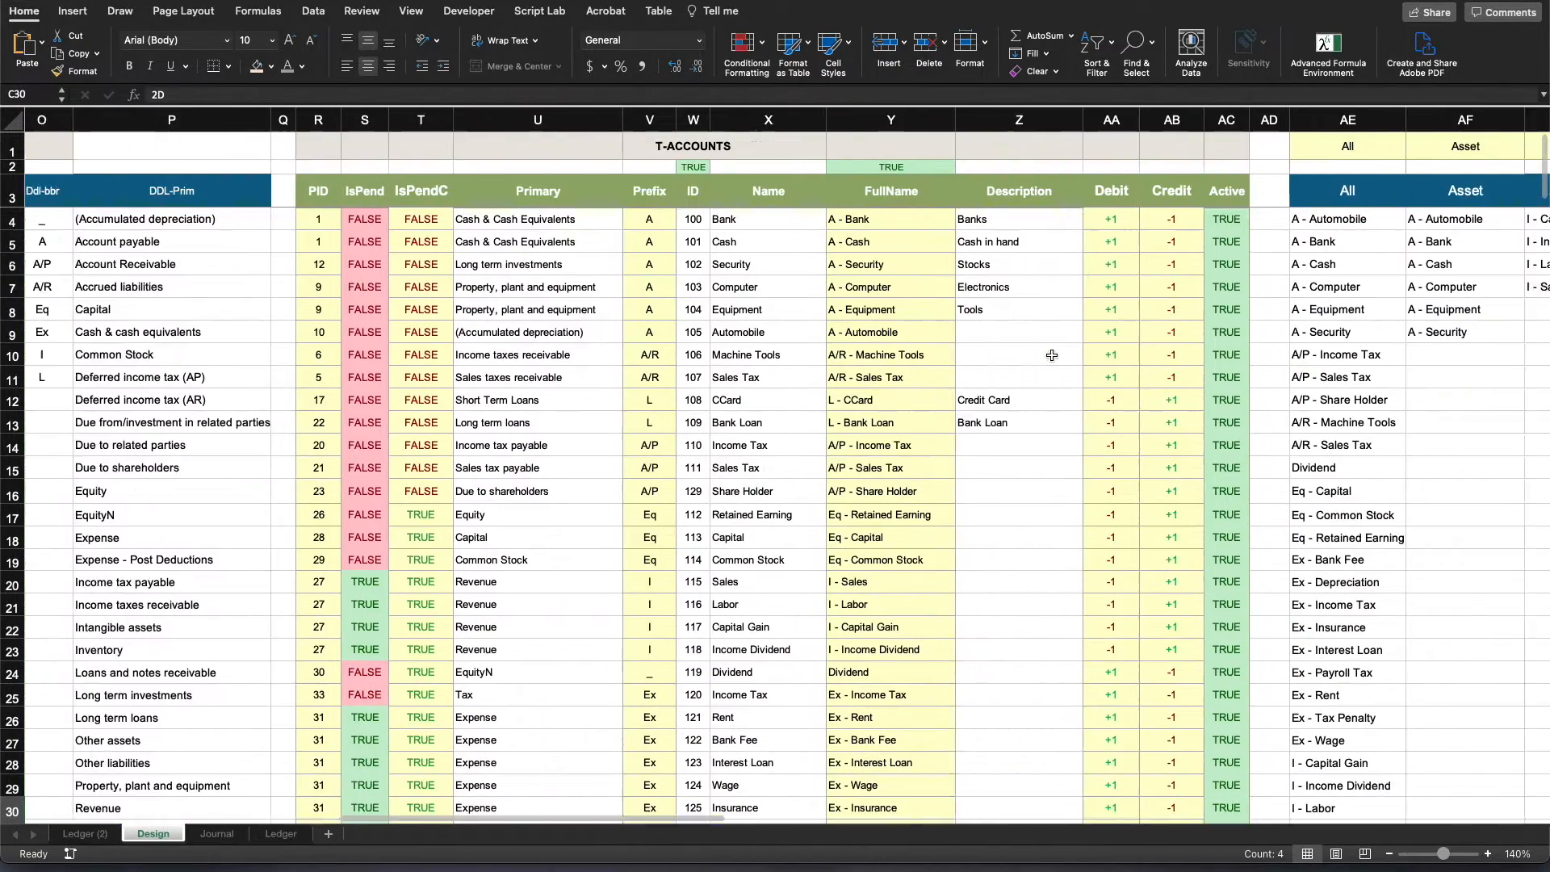
{"action": "left_click", "coordinate": [775, 218]}
{"action": "left_click", "coordinate": [762, 584]}
{"action": "left_click", "coordinate": [1004, 220]}
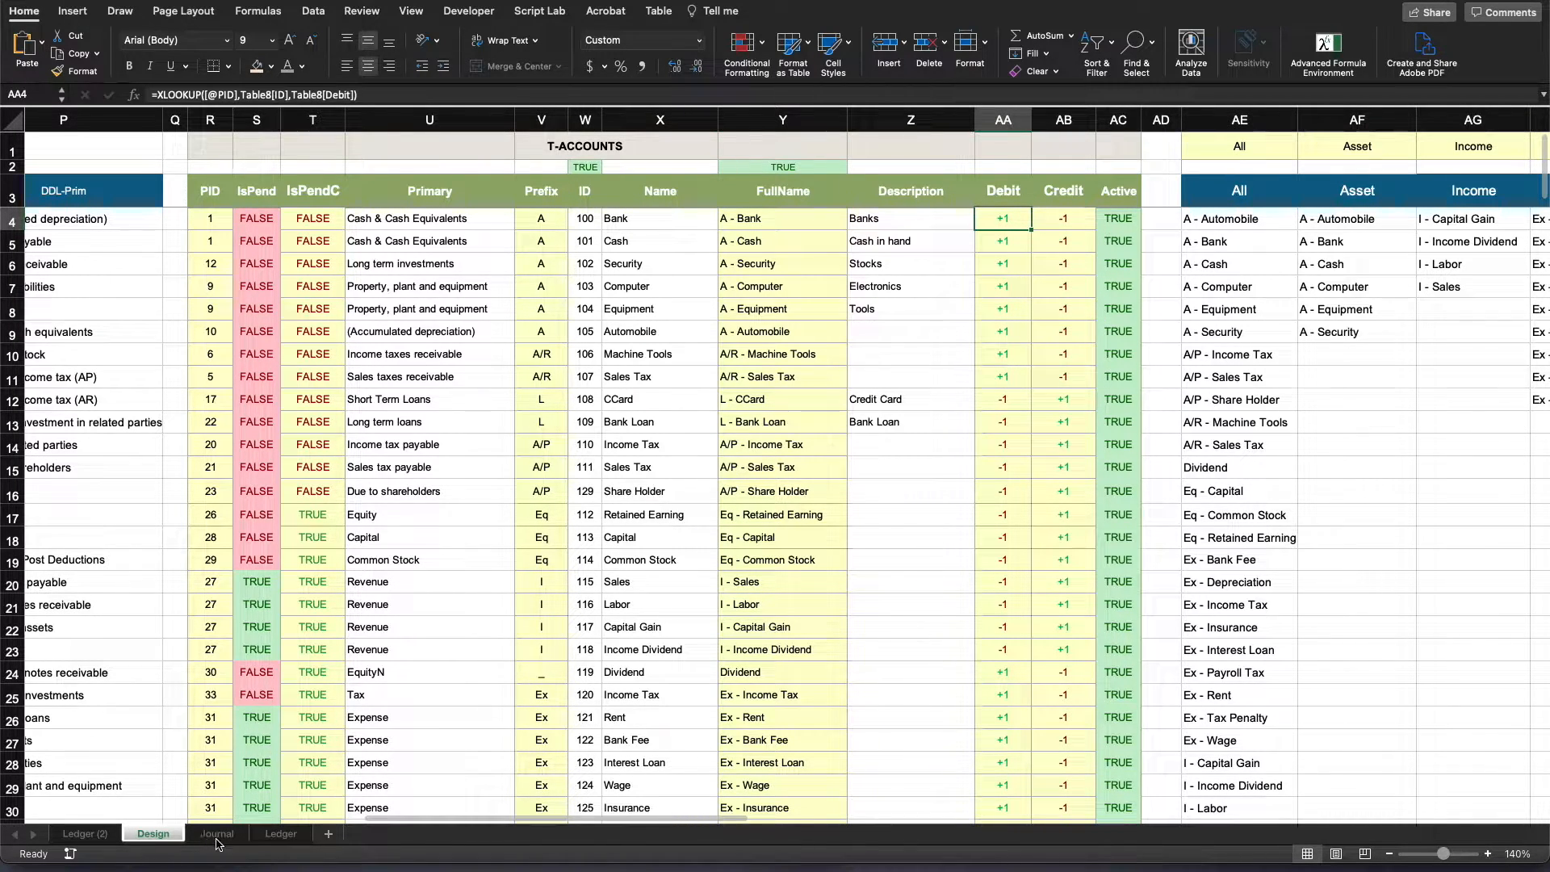
{"action": "left_click", "coordinate": [281, 834]}
{"action": "left_click", "coordinate": [166, 385]}
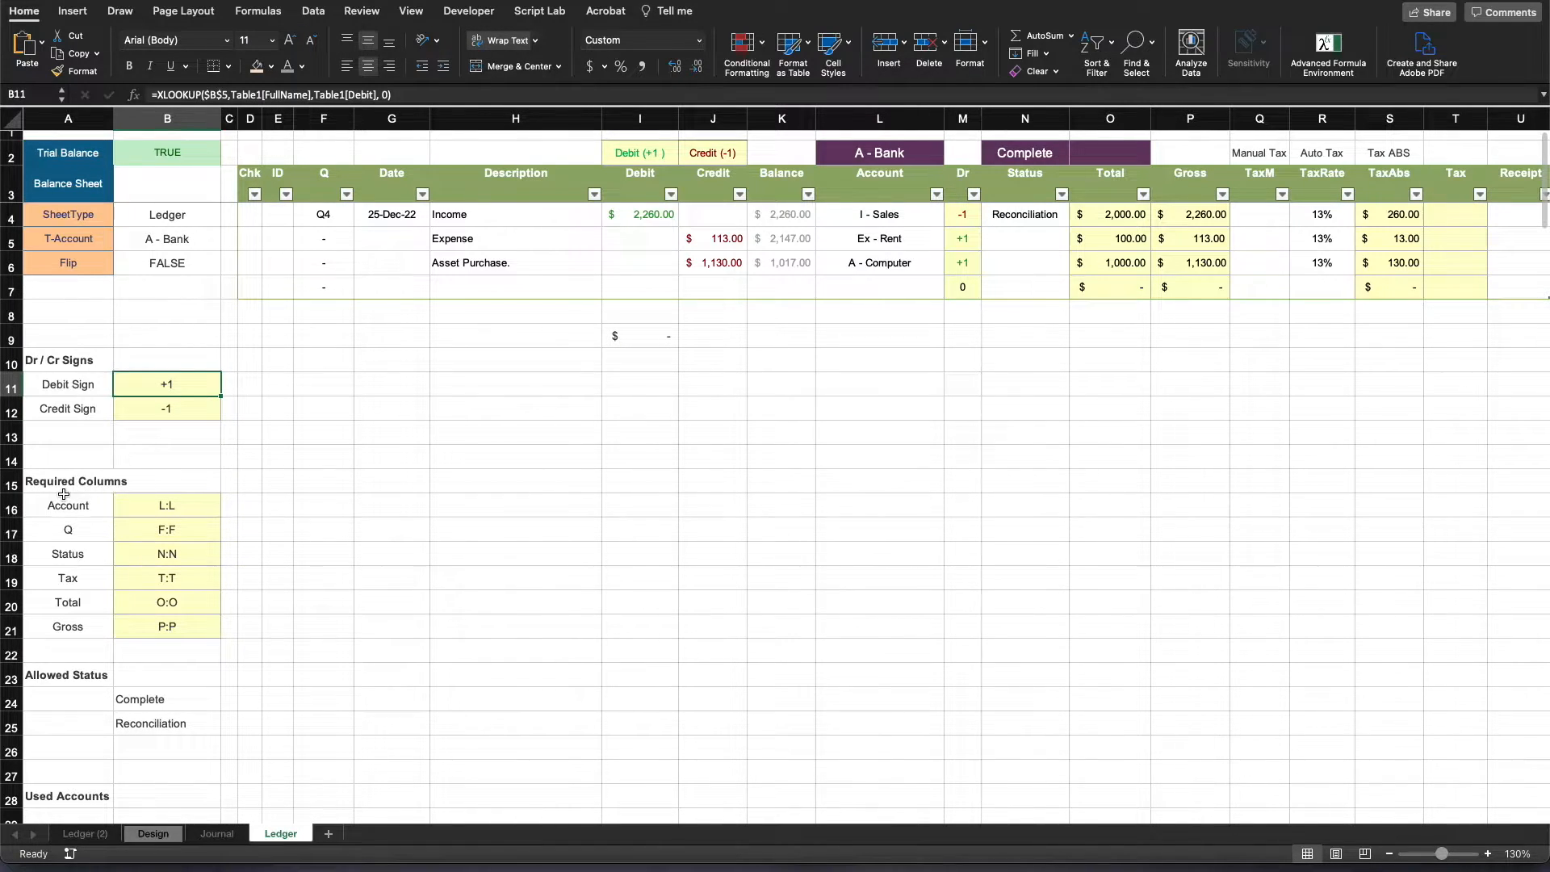
- Review the Required Columns block and the Allowed Status list on the Ledger sheet
{"action": "left_click_drag", "start_coordinate": [72, 492], "coordinate": [167, 627]}
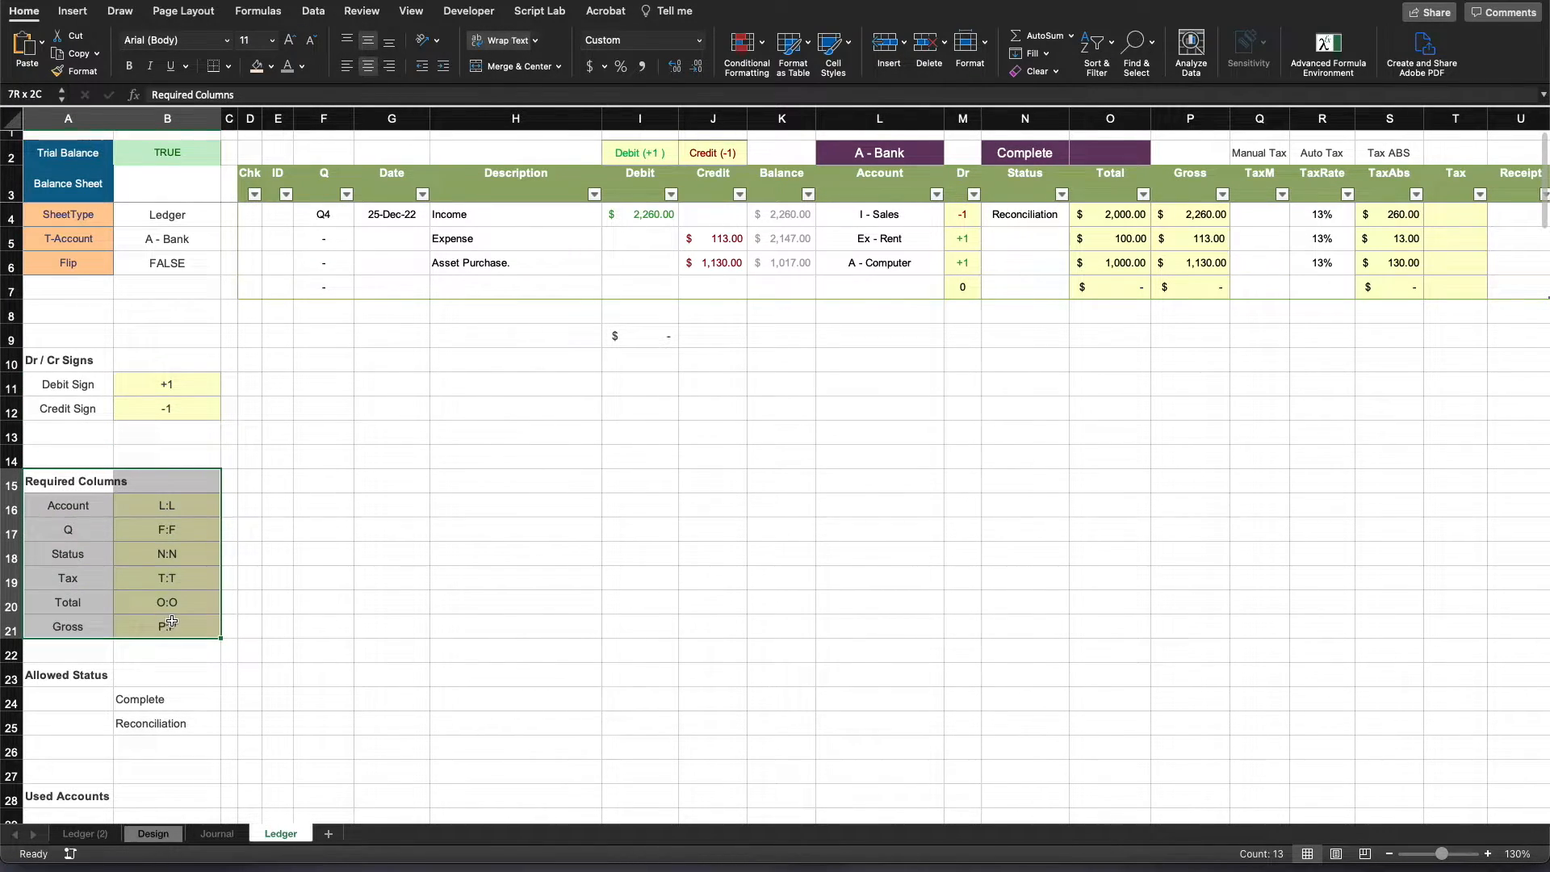
{"action": "scroll", "coordinate": [353, 540], "scroll_direction": "down", "scroll_amount": 1}
{"action": "scroll", "coordinate": [353, 539], "scroll_direction": "down", "scroll_amount": 5}
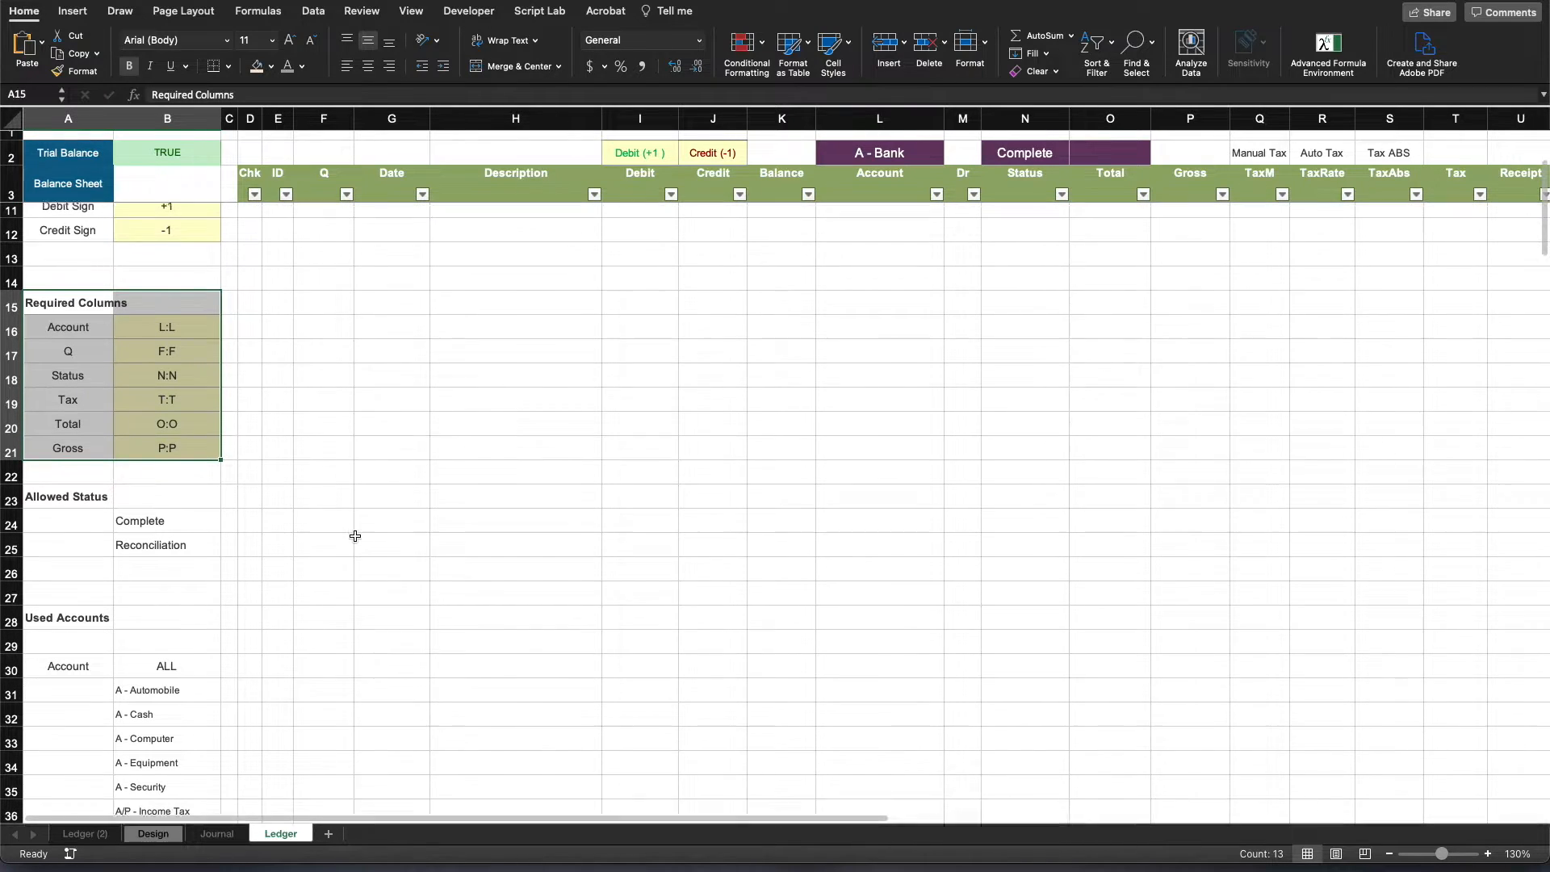
{"action": "left_click_drag", "start_coordinate": [63, 461], "coordinate": [170, 485]}
{"action": "left_click", "coordinate": [178, 483]}
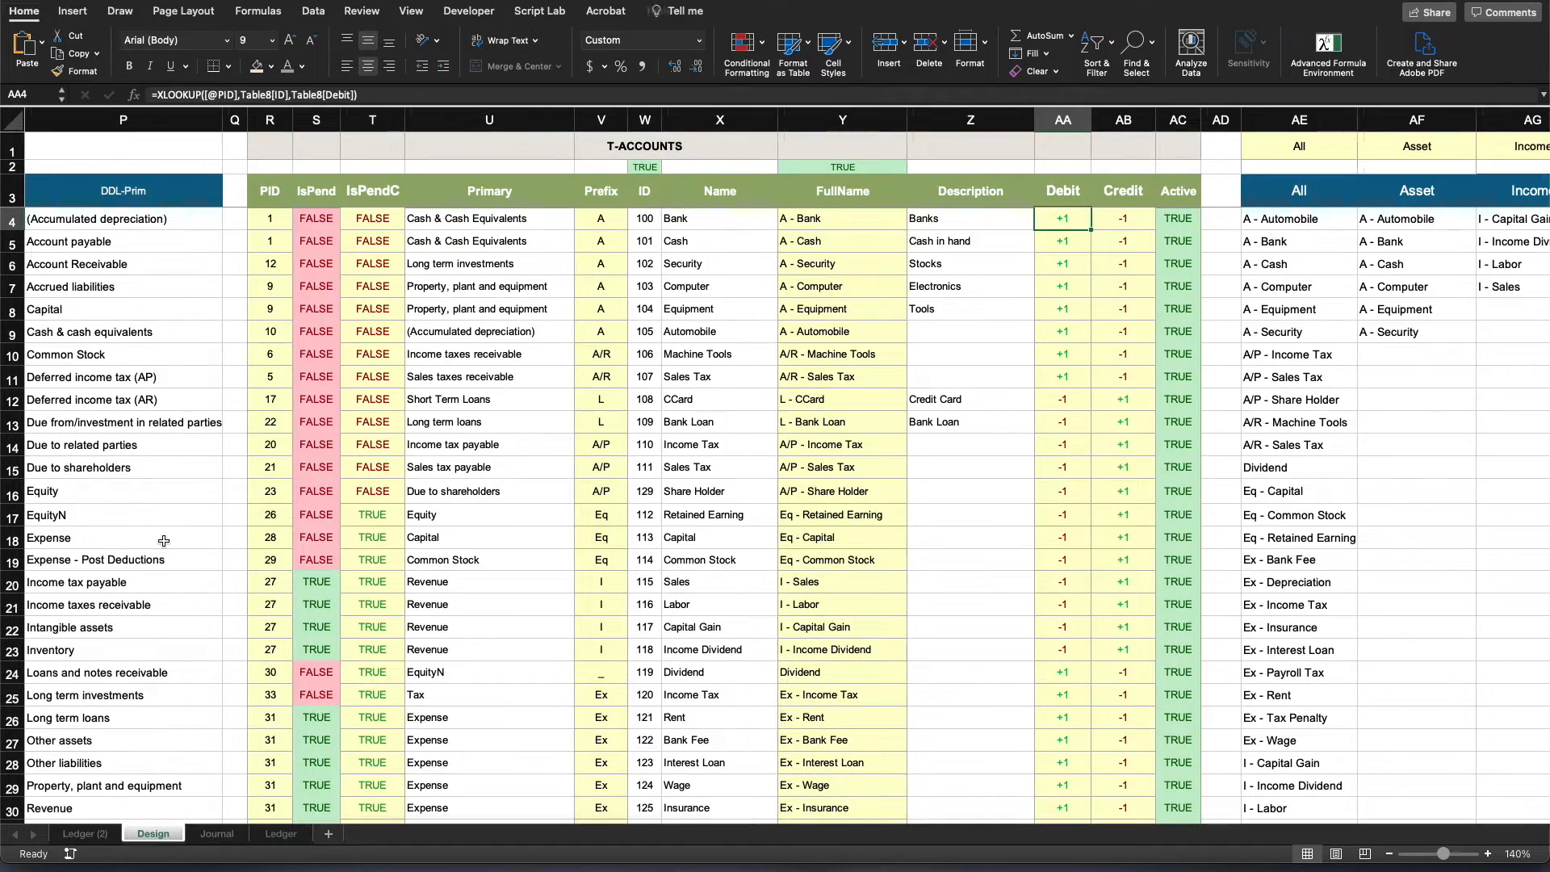
- Examine the 1D settings for the Complete and Pending statuses in the Design sheet's Transaction table
{"action": "scroll", "coordinate": [163, 539], "scroll_direction": "left", "scroll_amount": 15}
{"action": "scroll", "coordinate": [154, 543], "scroll_direction": "down", "scroll_amount": 5}
{"action": "scroll", "coordinate": [152, 544], "scroll_direction": "down", "scroll_amount": 2}
{"action": "left_click", "coordinate": [67, 578]}
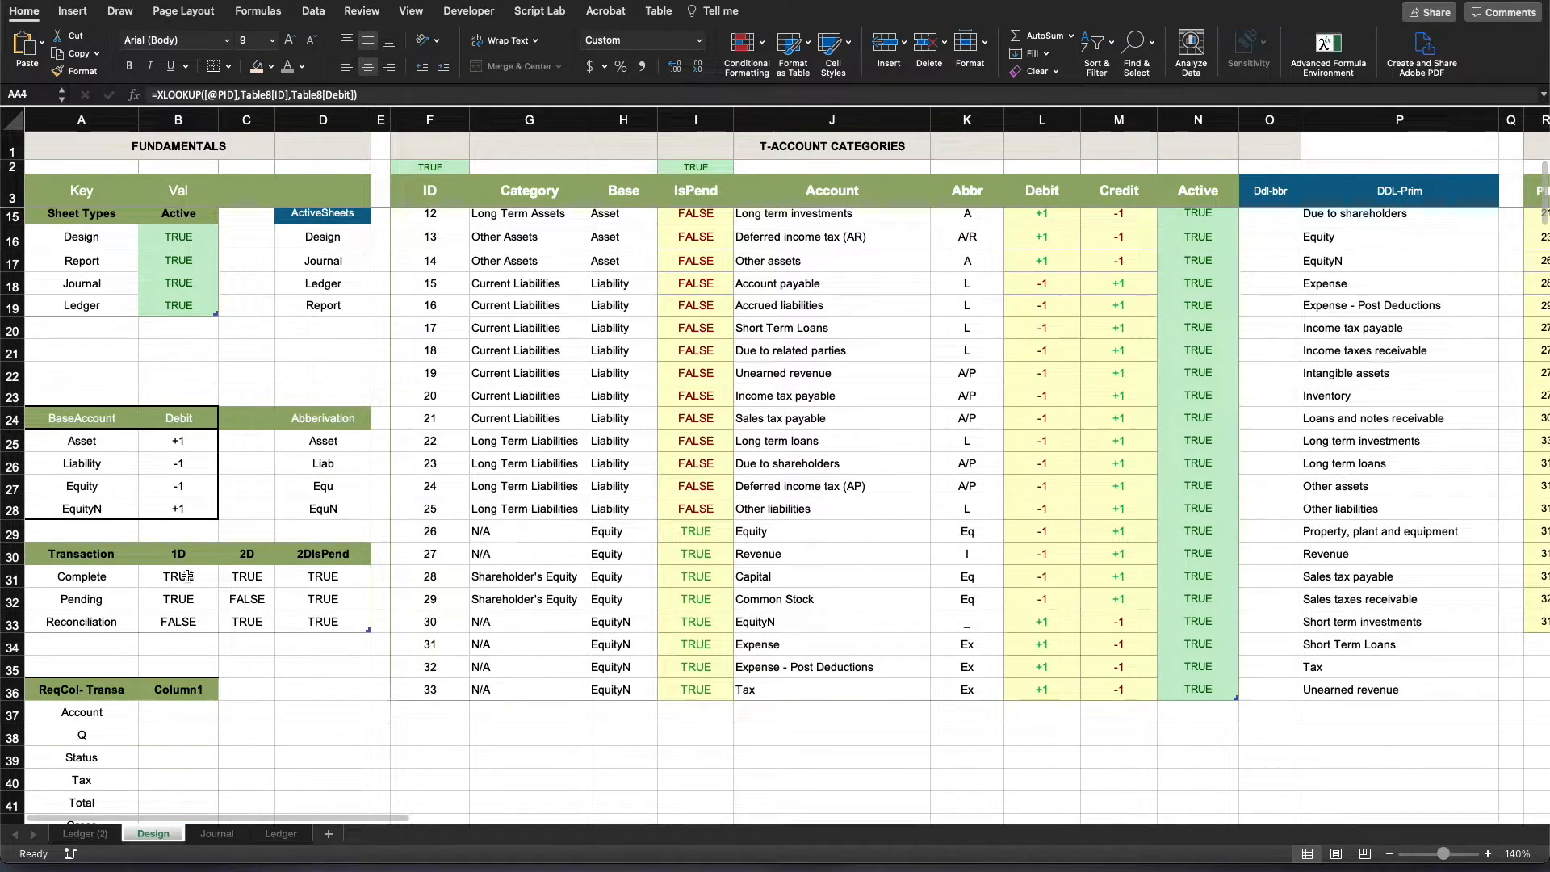
{"action": "left_click", "coordinate": [77, 602]}
{"action": "left_click_drag", "start_coordinate": [160, 579], "coordinate": [163, 595]}
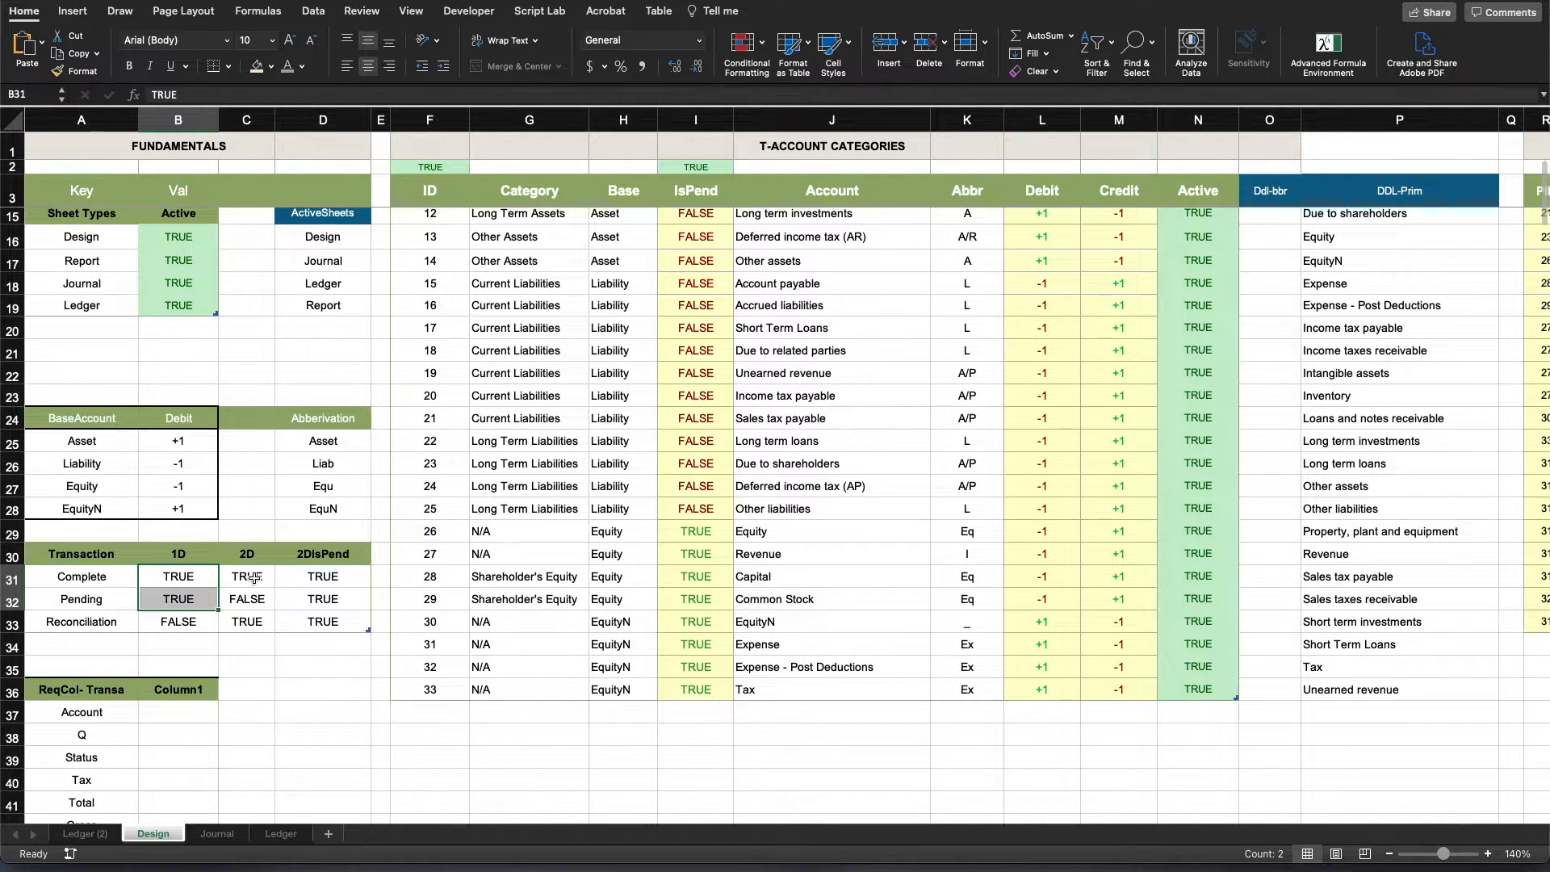
{"action": "left_click", "coordinate": [288, 712]}
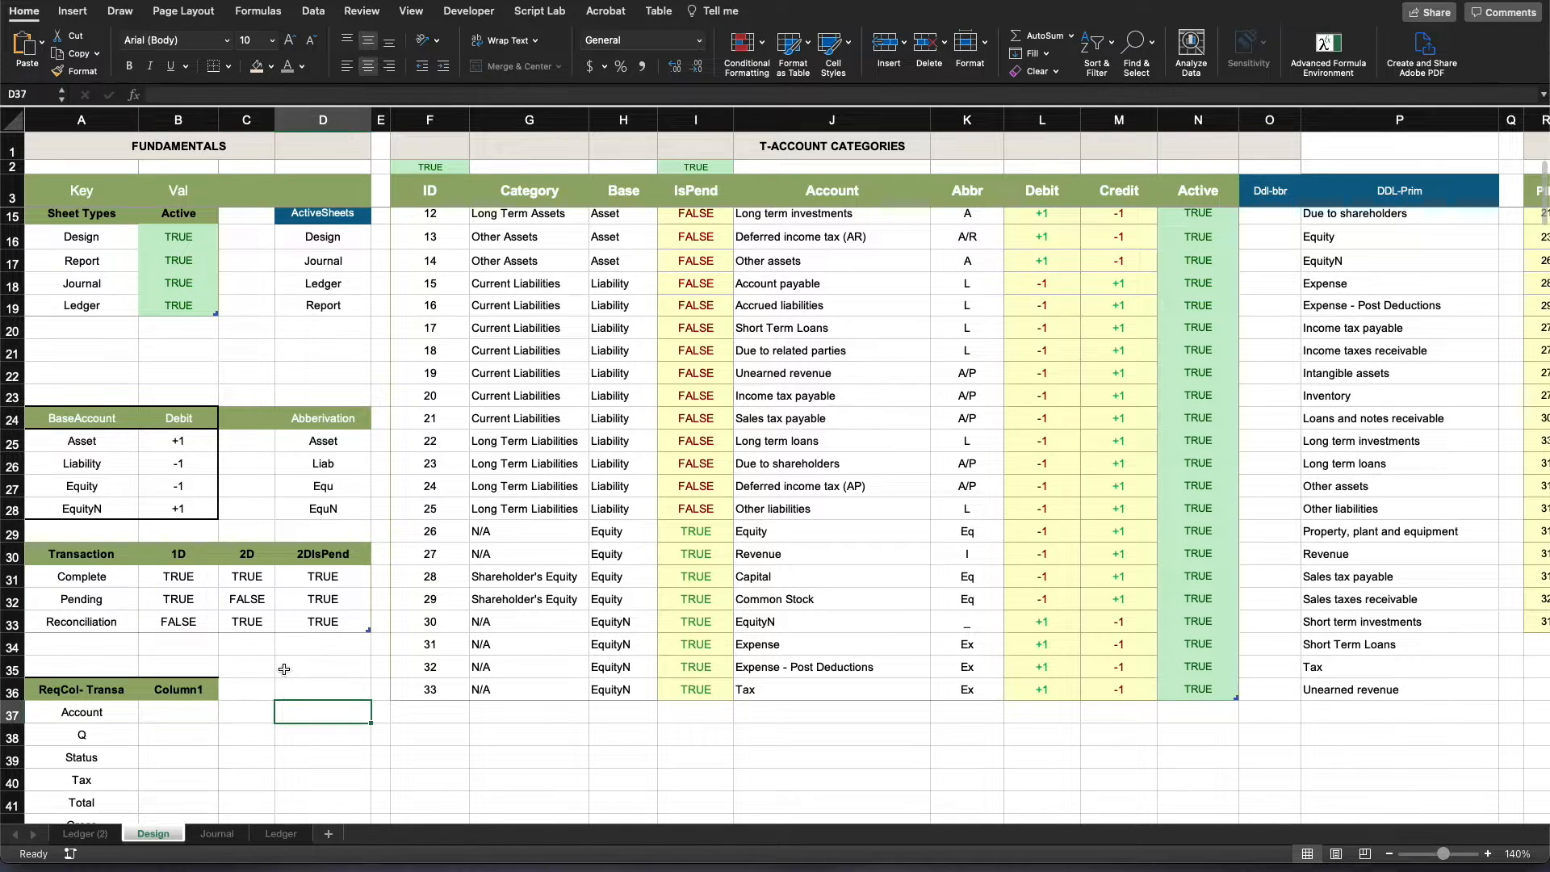
- Check the 2D settings for Complete and Reconciliation in the Transaction table against the Ledger sheet's Allowed Status list
{"action": "left_click", "coordinate": [110, 582]}
{"action": "left_click", "coordinate": [246, 578]}
{"action": "left_click", "coordinate": [111, 627]}
{"action": "left_click", "coordinate": [238, 627]}
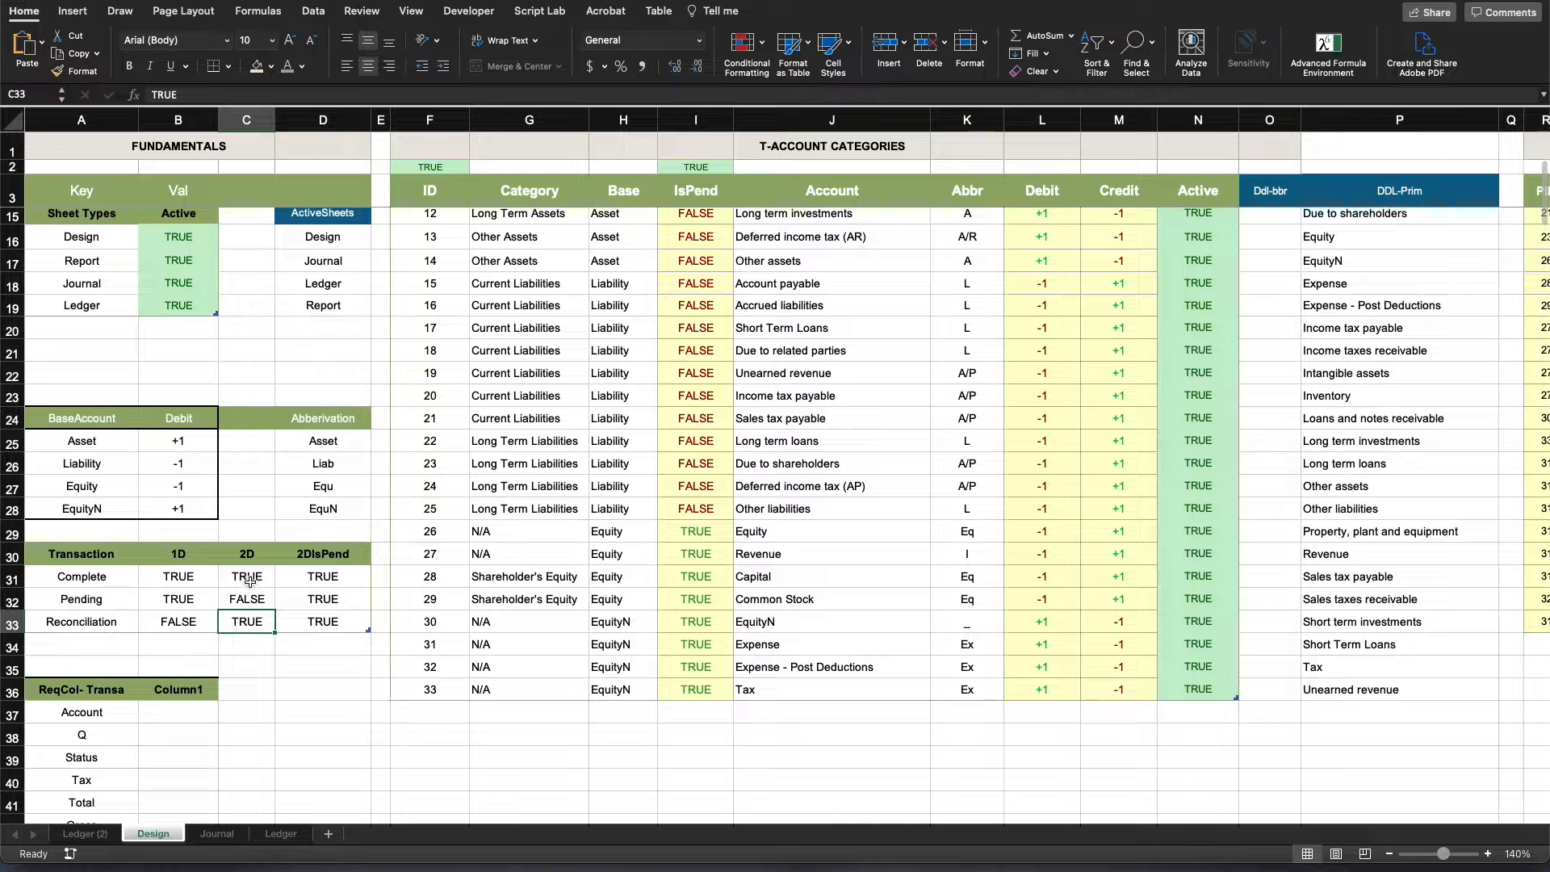
{"action": "left_click", "coordinate": [248, 581]}
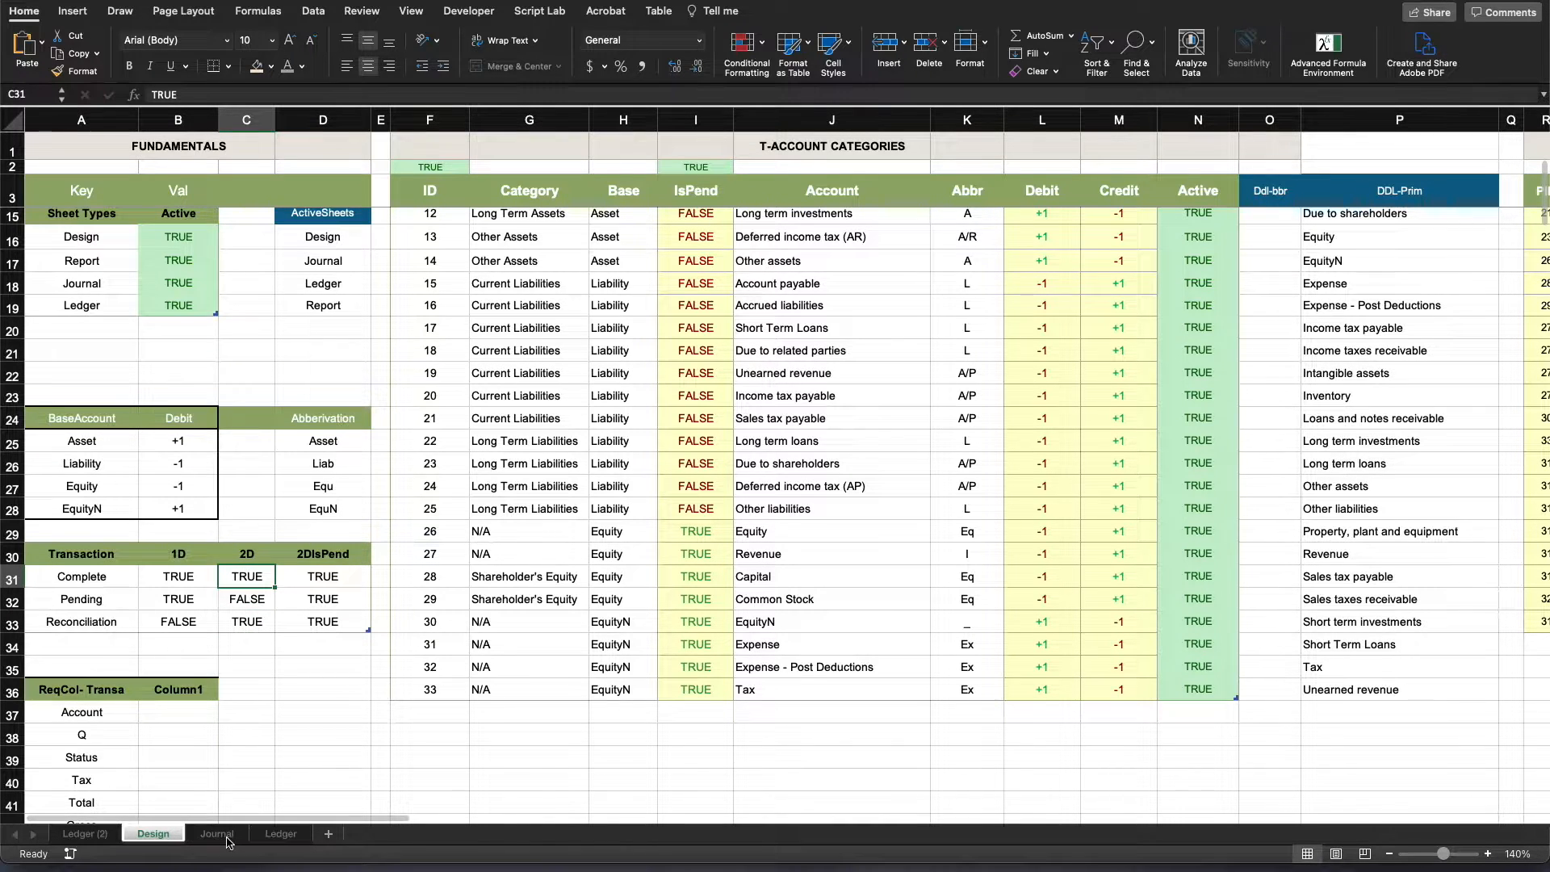
{"action": "left_click", "coordinate": [280, 834]}
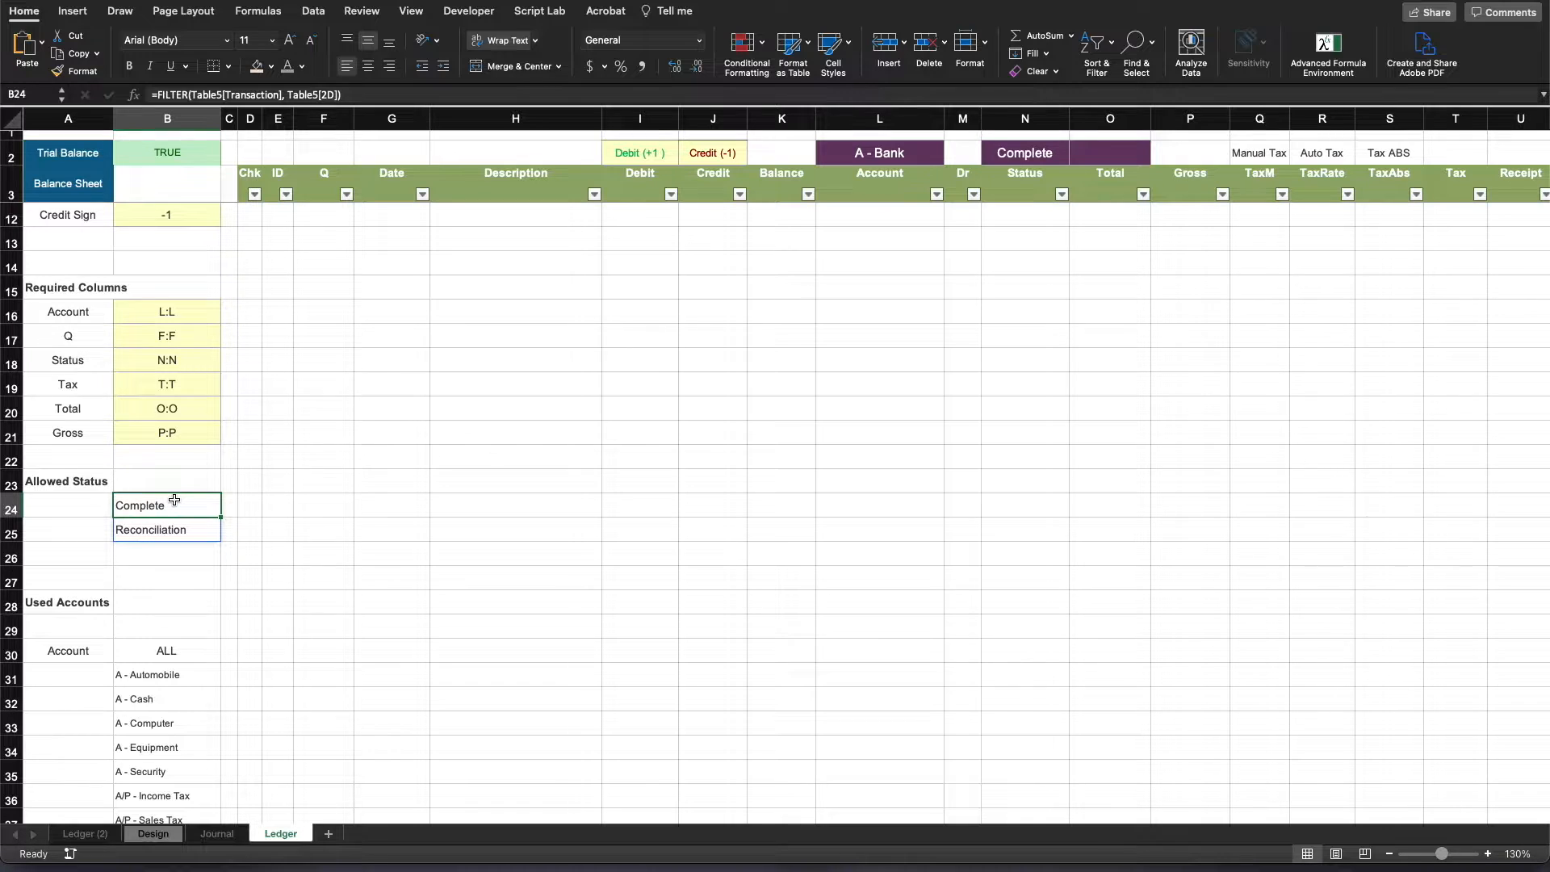
{"action": "left_click", "coordinate": [346, 646]}
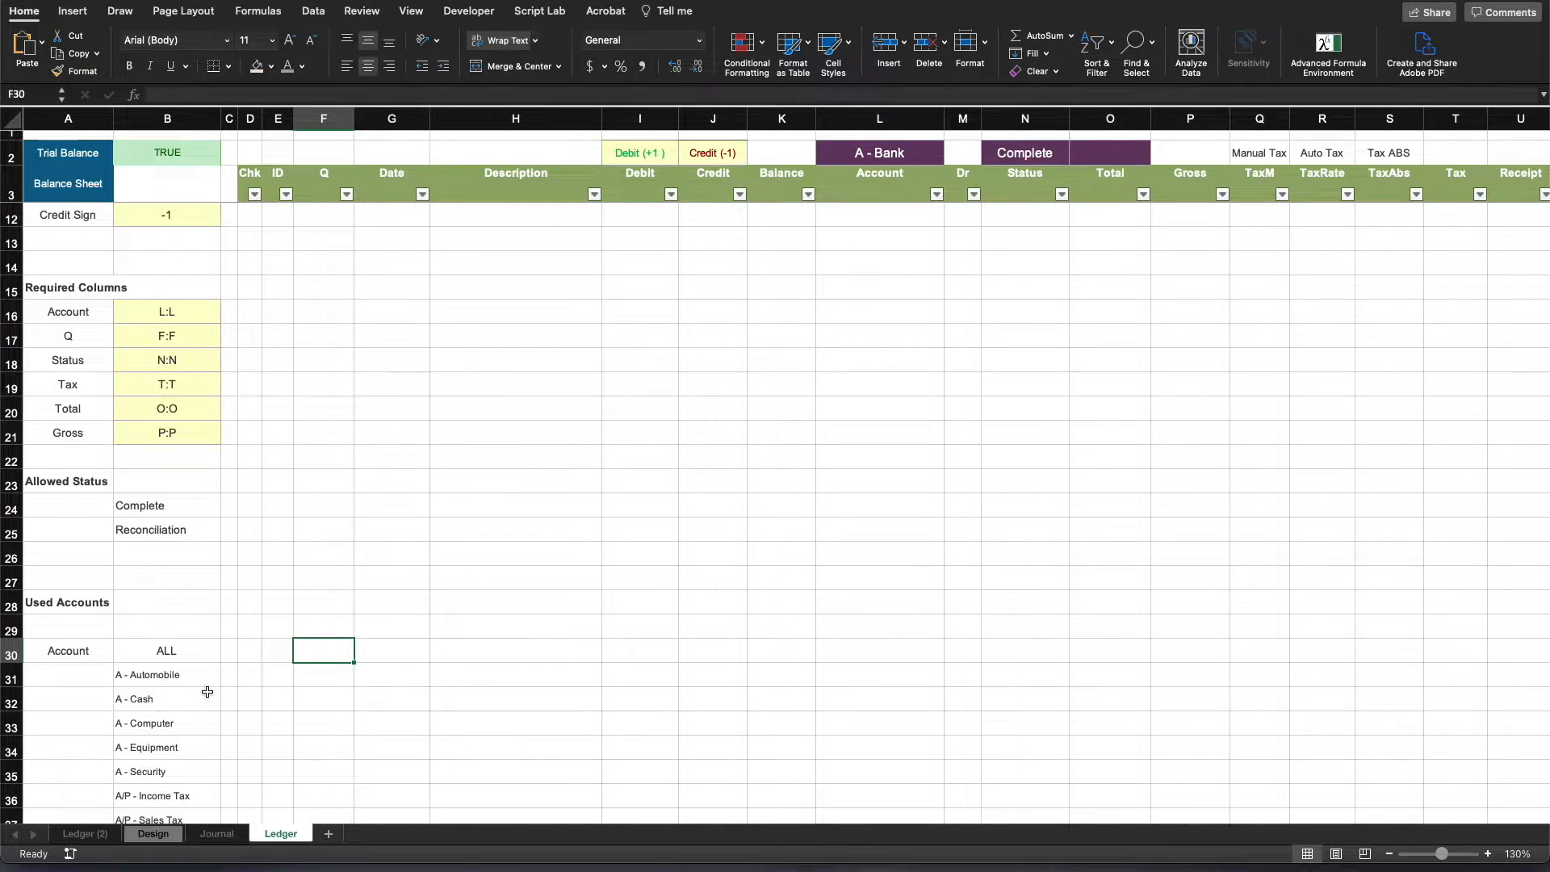
- Review the Used Accounts list on the Ledger sheet
{"action": "scroll", "coordinate": [161, 686], "scroll_direction": "down", "scroll_amount": 2}
{"action": "left_click_drag", "start_coordinate": [53, 611], "coordinate": [153, 611]}
{"action": "key", "text": "shift+Down"}
{"action": "key", "text": "shift+Down"}
{"action": "key", "text": "shift+Down"}
{"action": "key", "text": "shift+Down"}
{"action": "key", "text": "shift+Down"}
{"action": "key", "text": "shift+Down"}
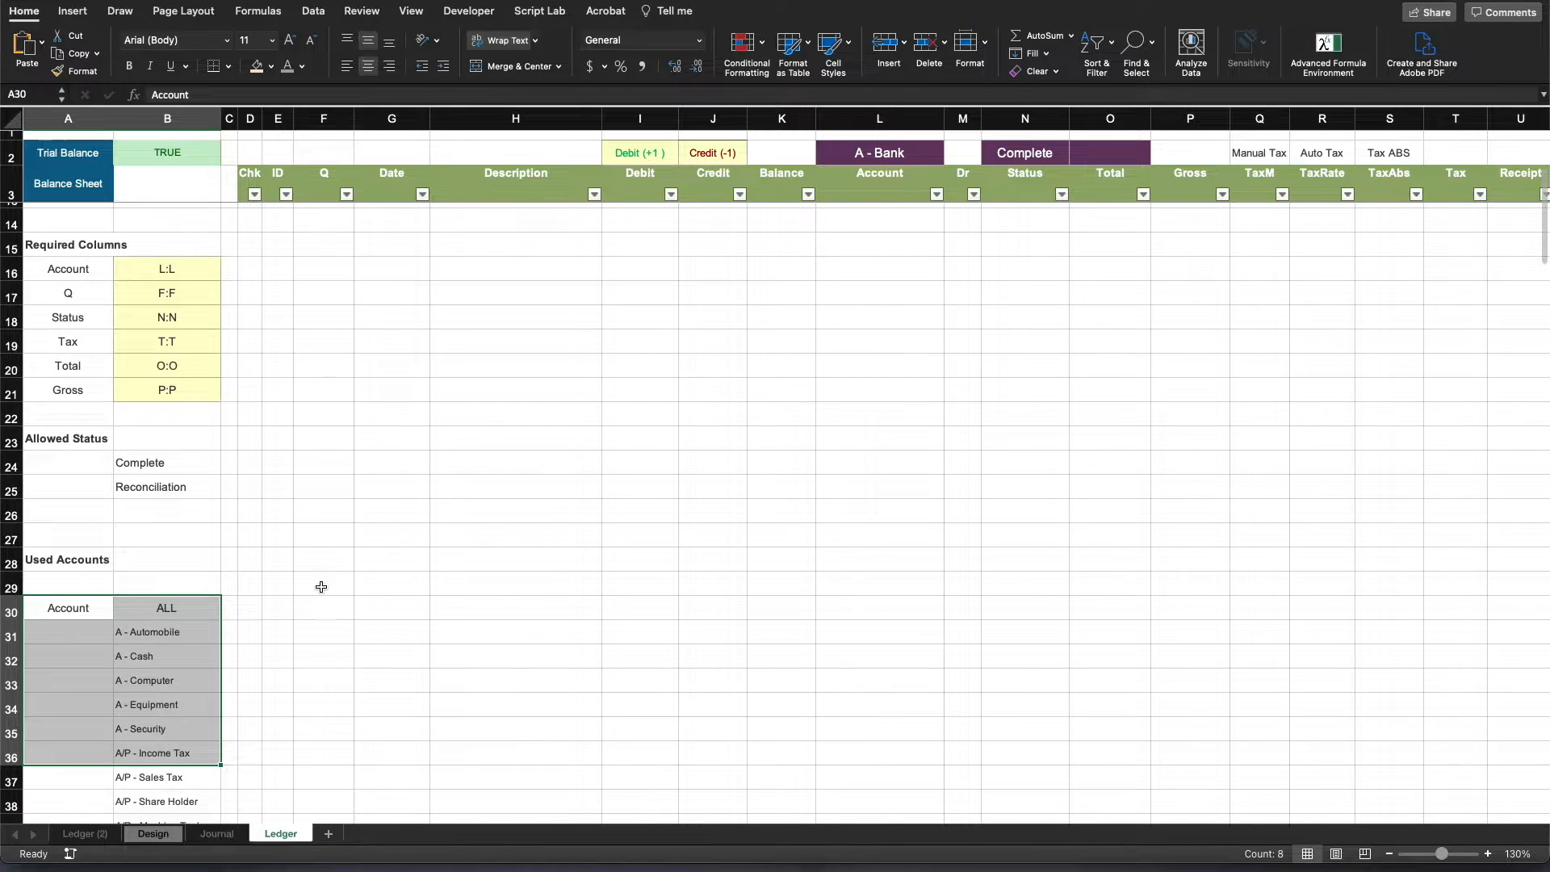
{"action": "left_click", "coordinate": [557, 460]}
{"action": "scroll", "coordinate": [565, 436], "scroll_direction": "up", "scroll_amount": 10}
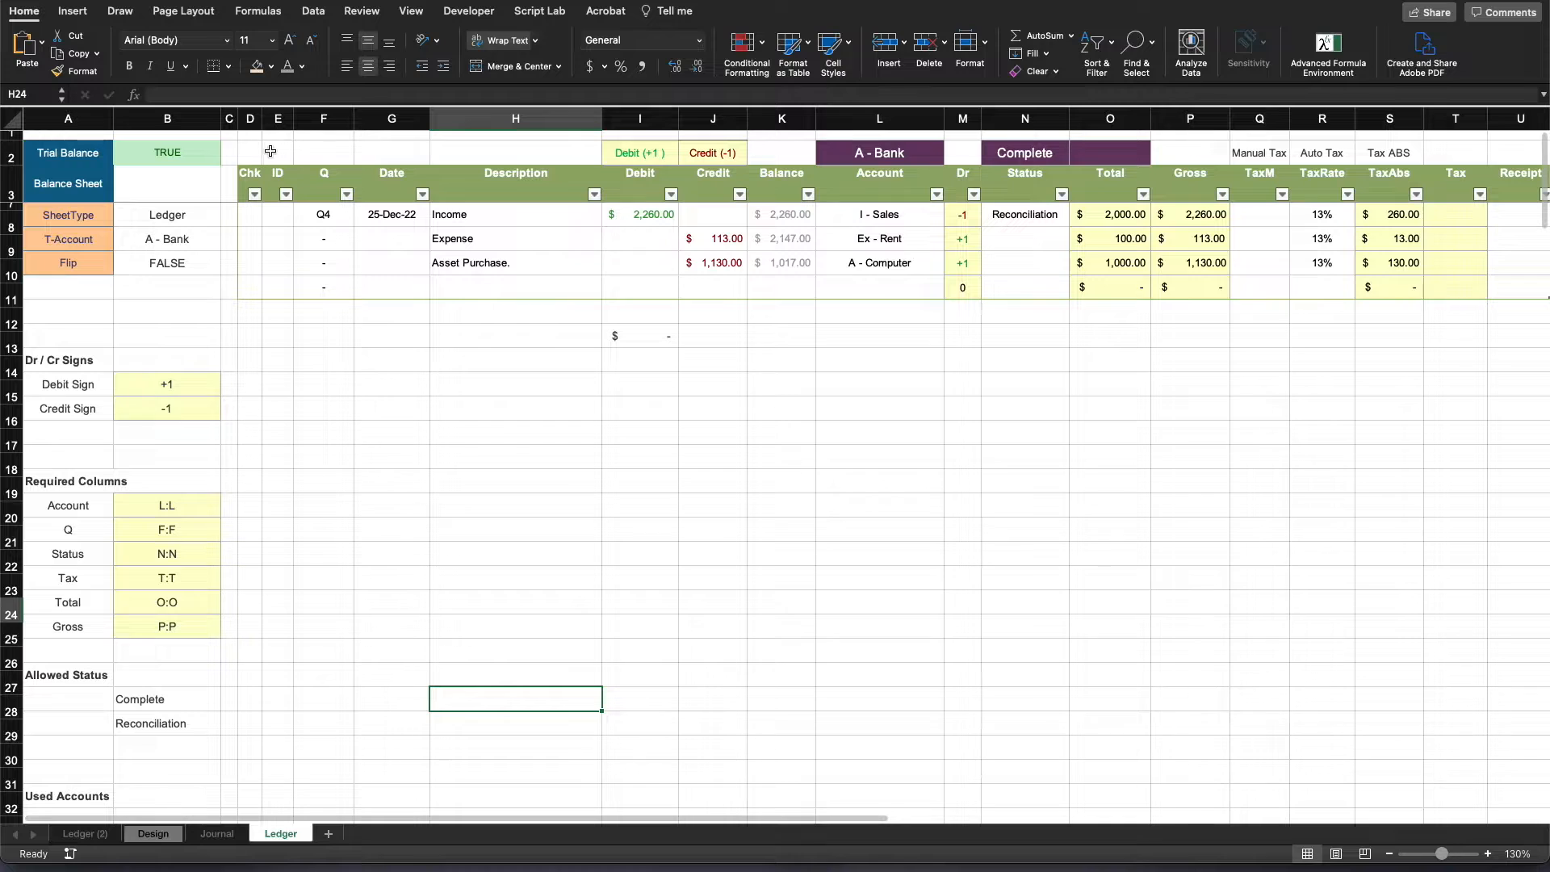
- Examine the Debit and Credit sign cells above the ledger table alongside the T-Account and Dr / Cr Signs settings
{"action": "left_click_drag", "start_coordinate": [259, 155], "coordinate": [772, 151]}
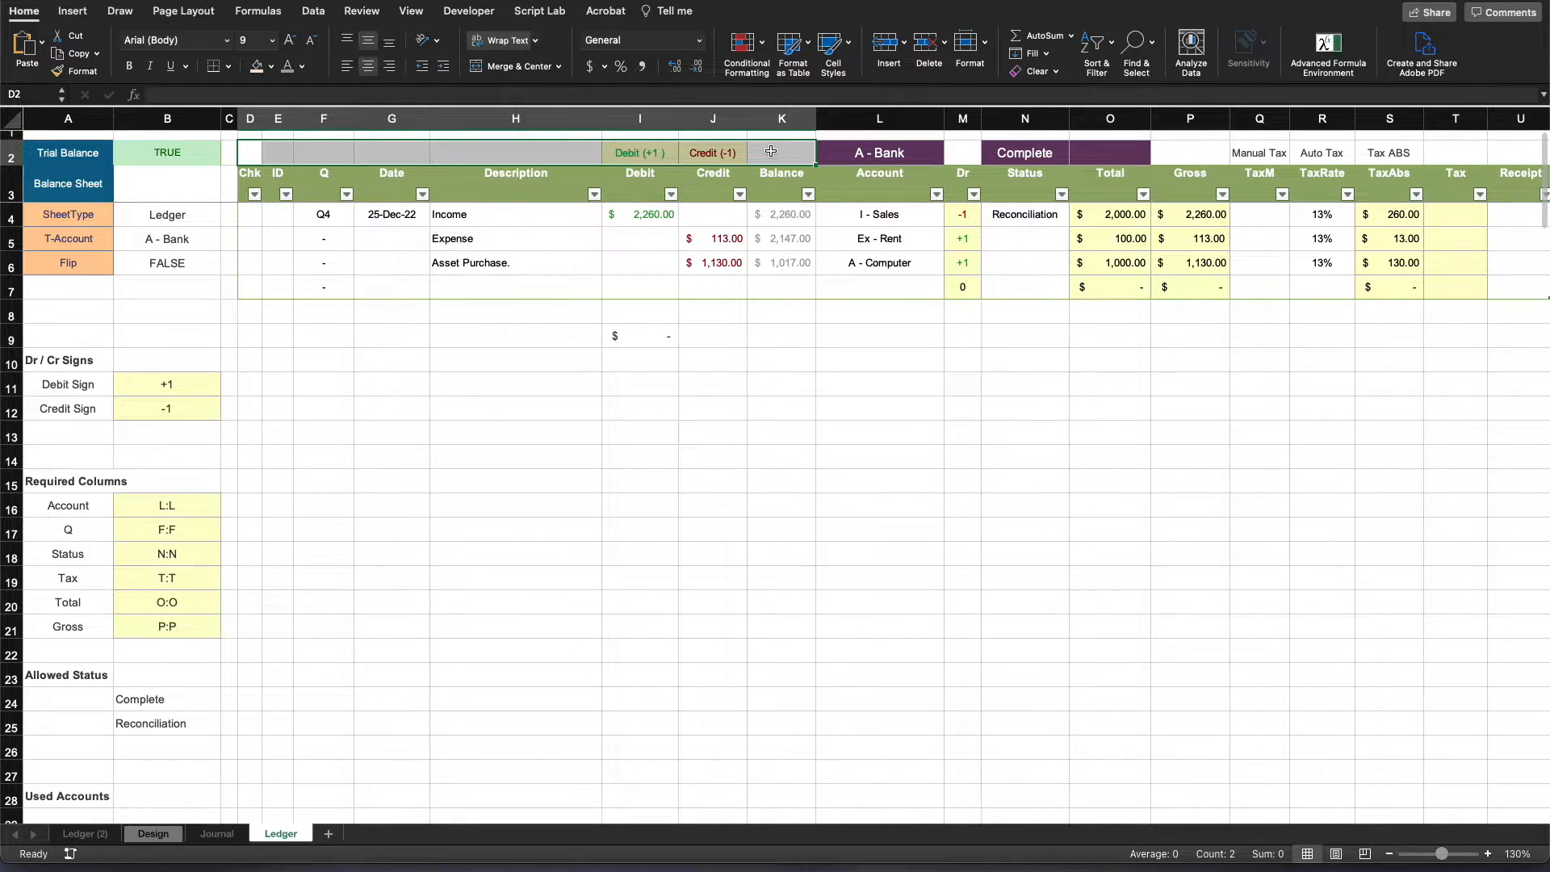
{"action": "left_click", "coordinate": [707, 442]}
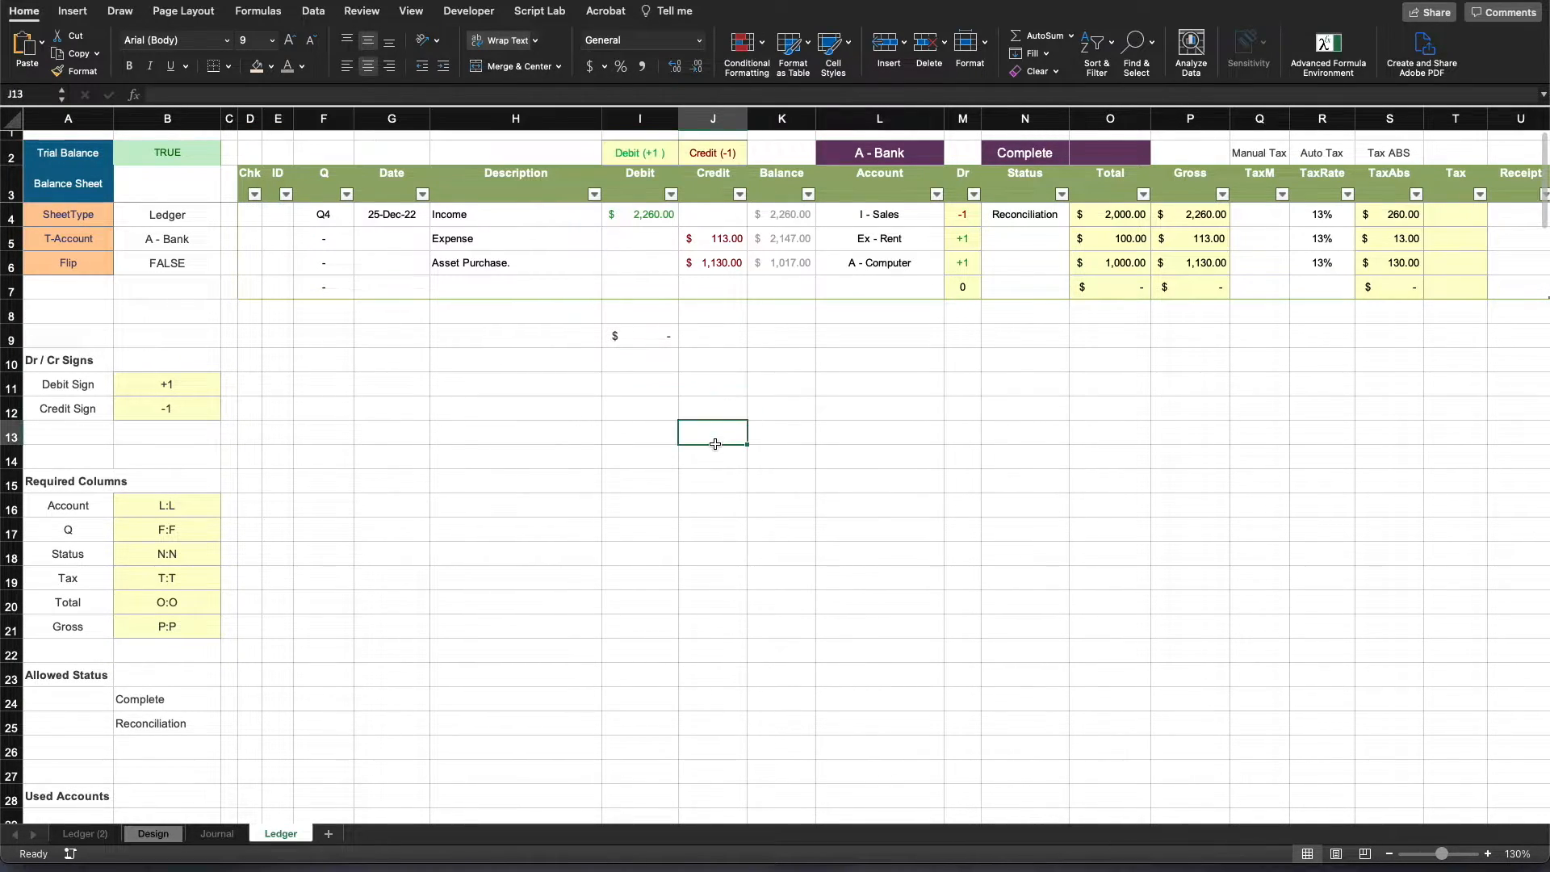
{"action": "left_click", "coordinate": [634, 154]}
{"action": "key", "text": "Right"}
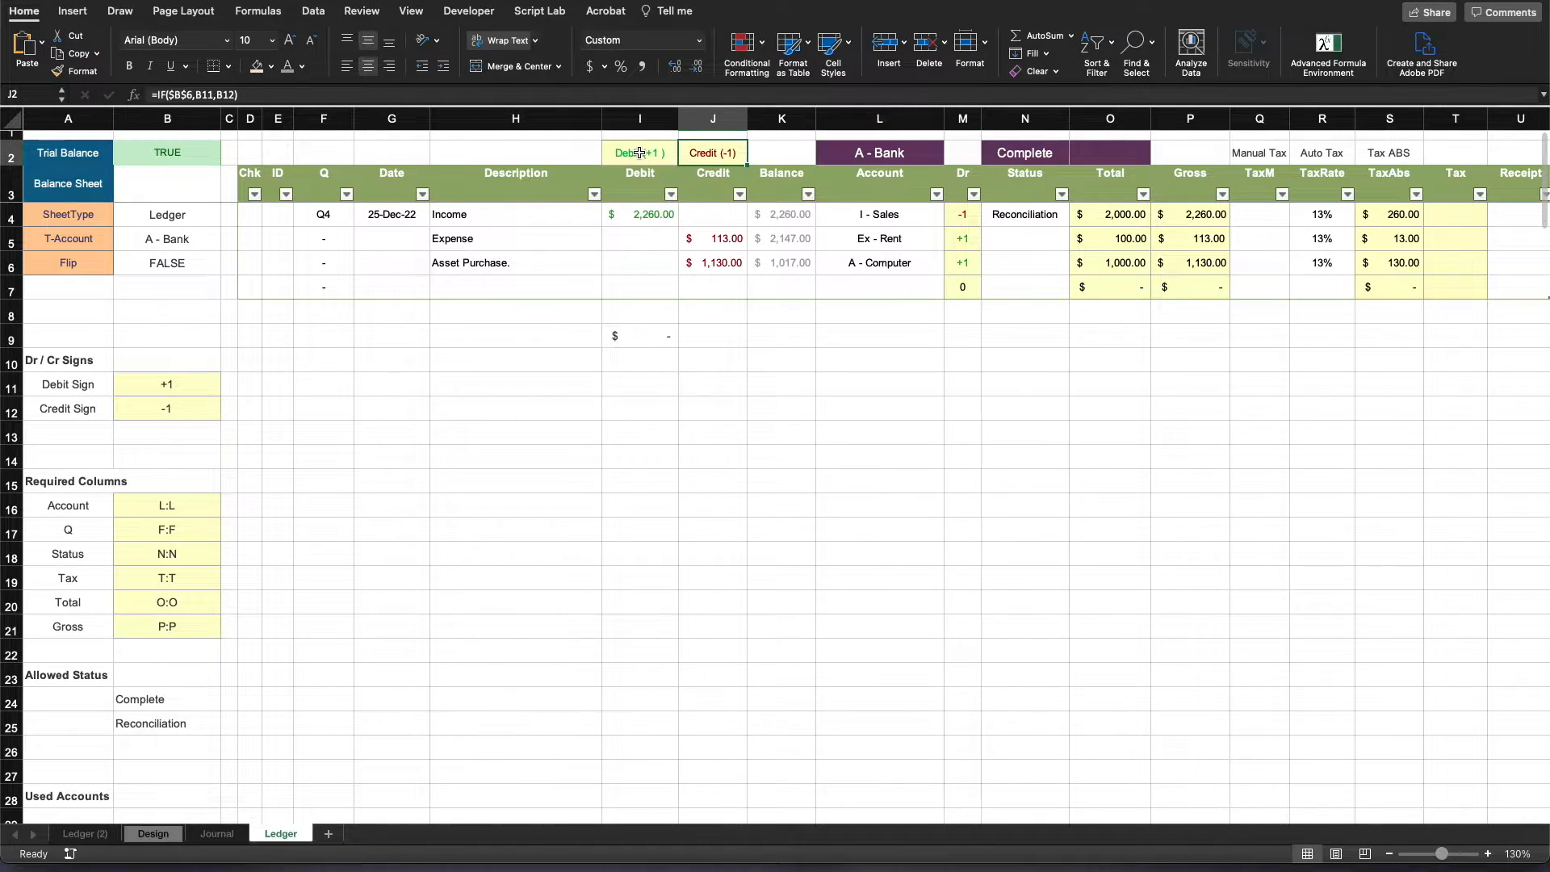
{"action": "left_click", "coordinate": [640, 152]}
{"action": "left_click", "coordinate": [705, 151]}
{"action": "left_click", "coordinate": [184, 234]}
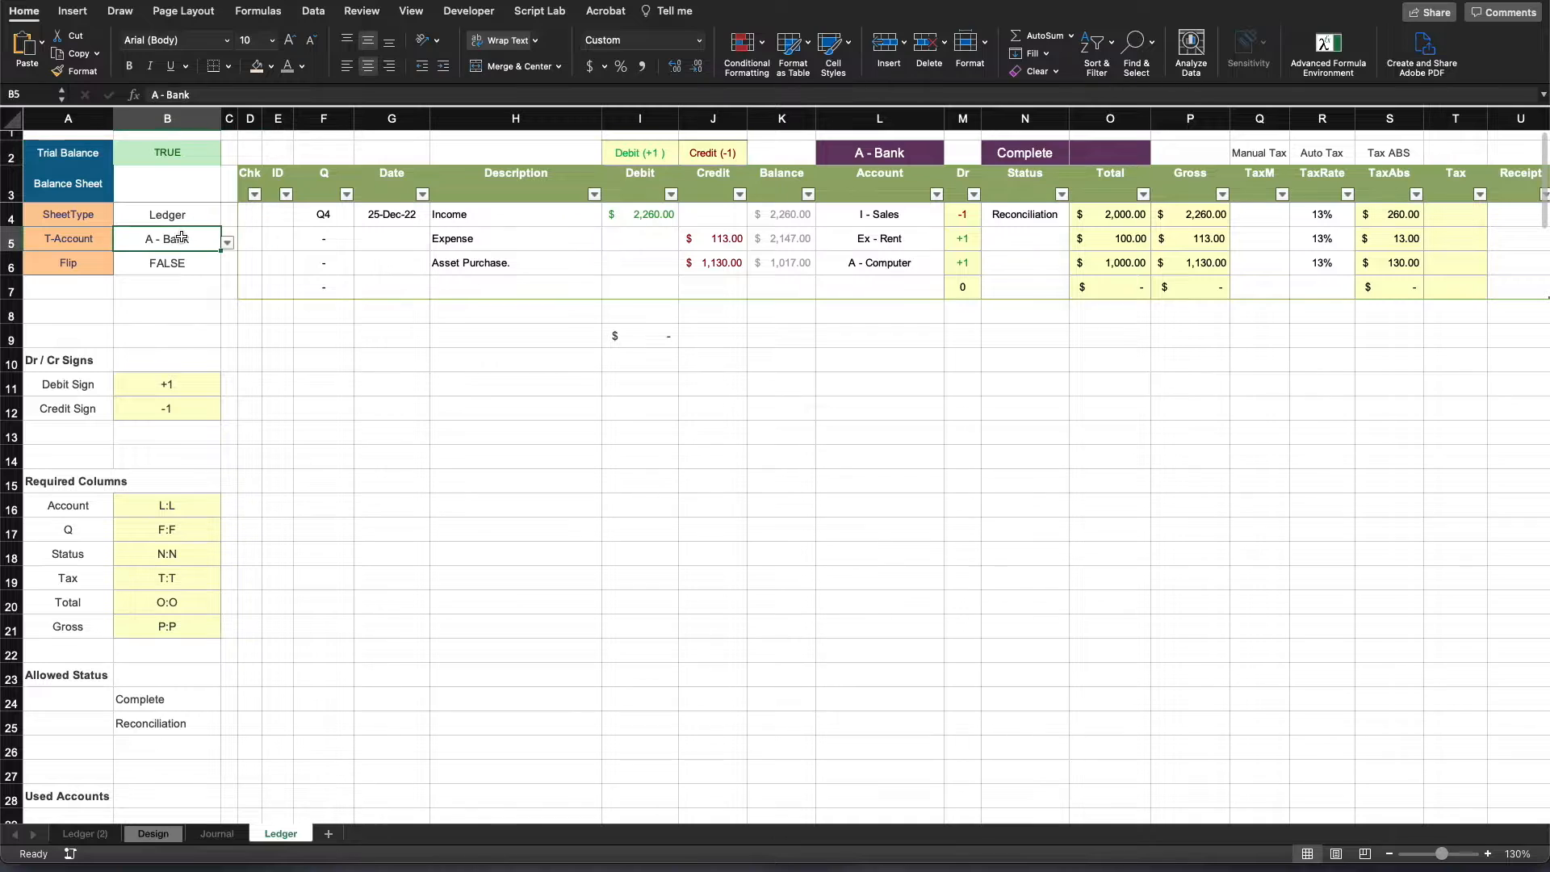
{"action": "left_click", "coordinate": [174, 383]}
{"action": "left_click_drag", "start_coordinate": [174, 382], "coordinate": [174, 408]}
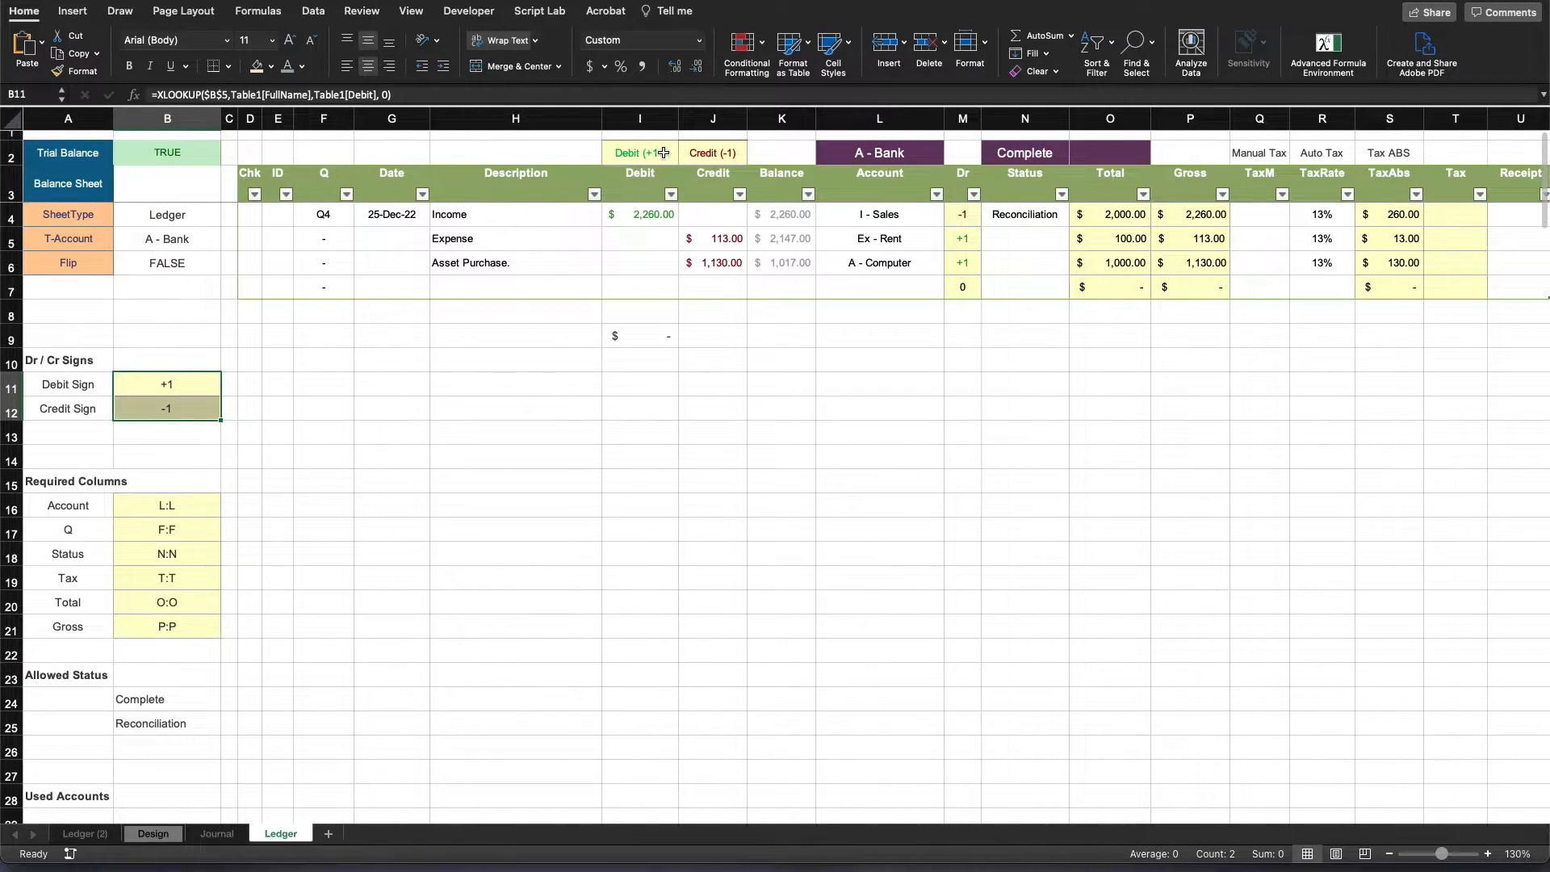
- Compare the IF formulas in I2 and J2 with the Debit Sign and Credit Sign cells B11 and B12 they reference
{"action": "left_click", "coordinate": [635, 151]}
{"action": "key", "text": "Right"}
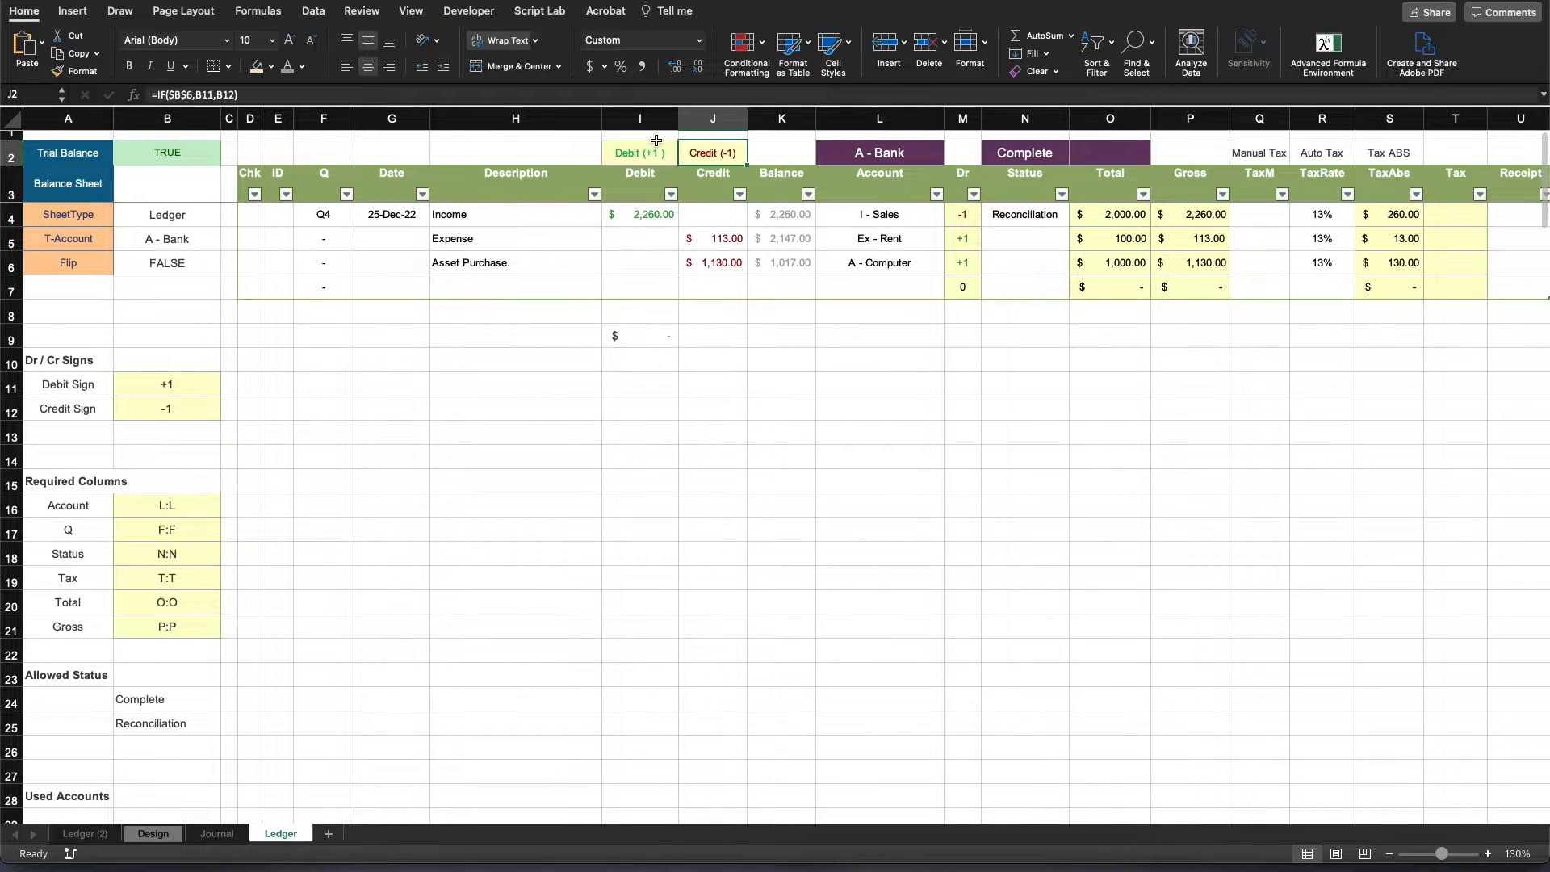
{"action": "left_click", "coordinate": [587, 484]}
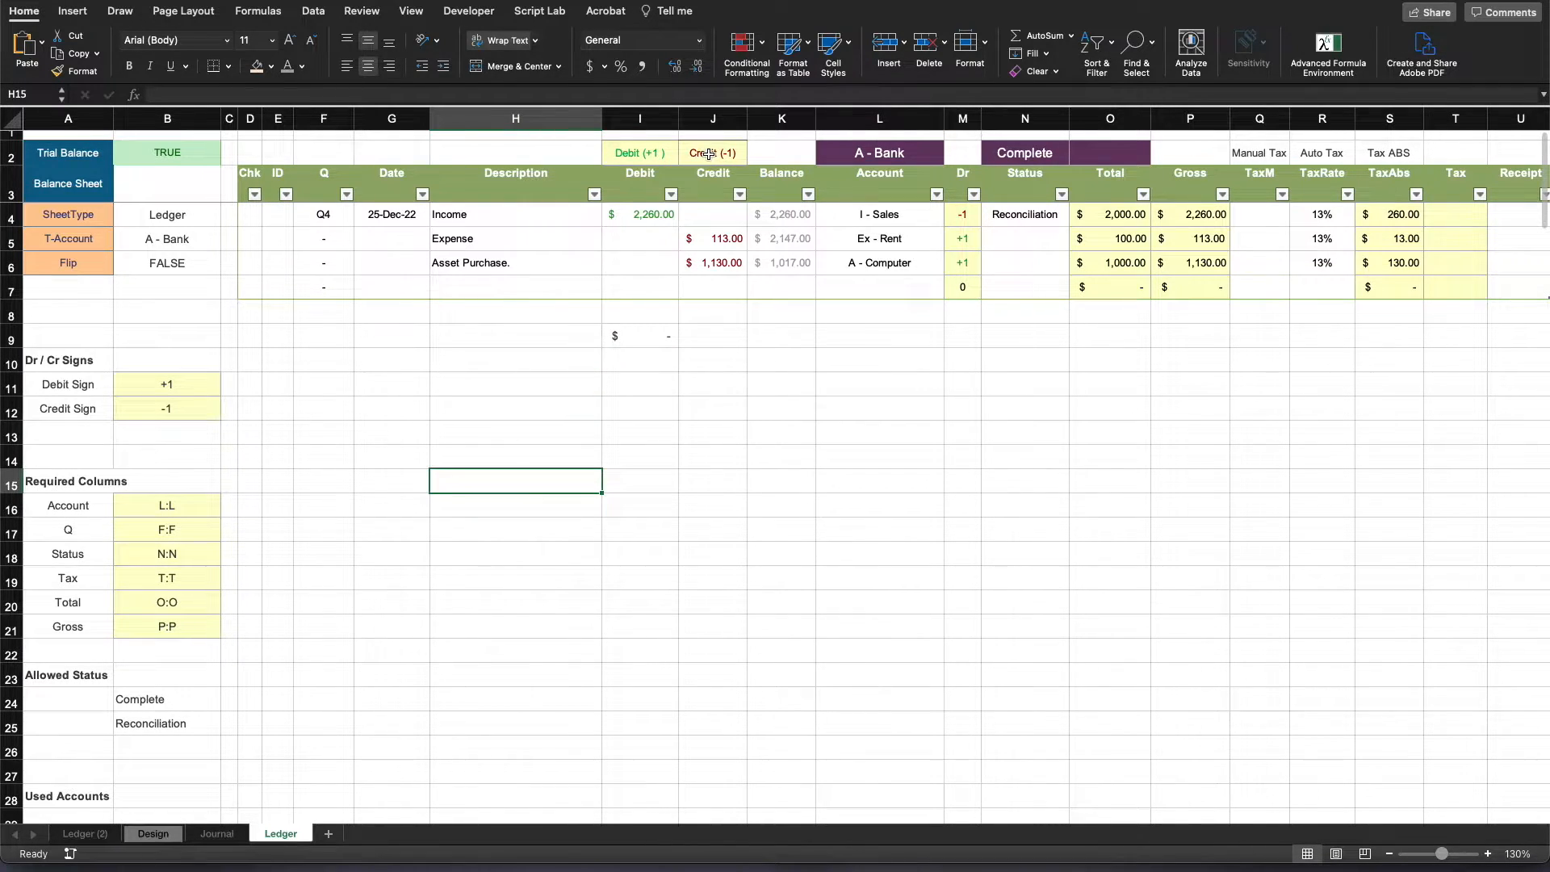
{"action": "left_click_drag", "start_coordinate": [709, 153], "coordinate": [640, 153]}
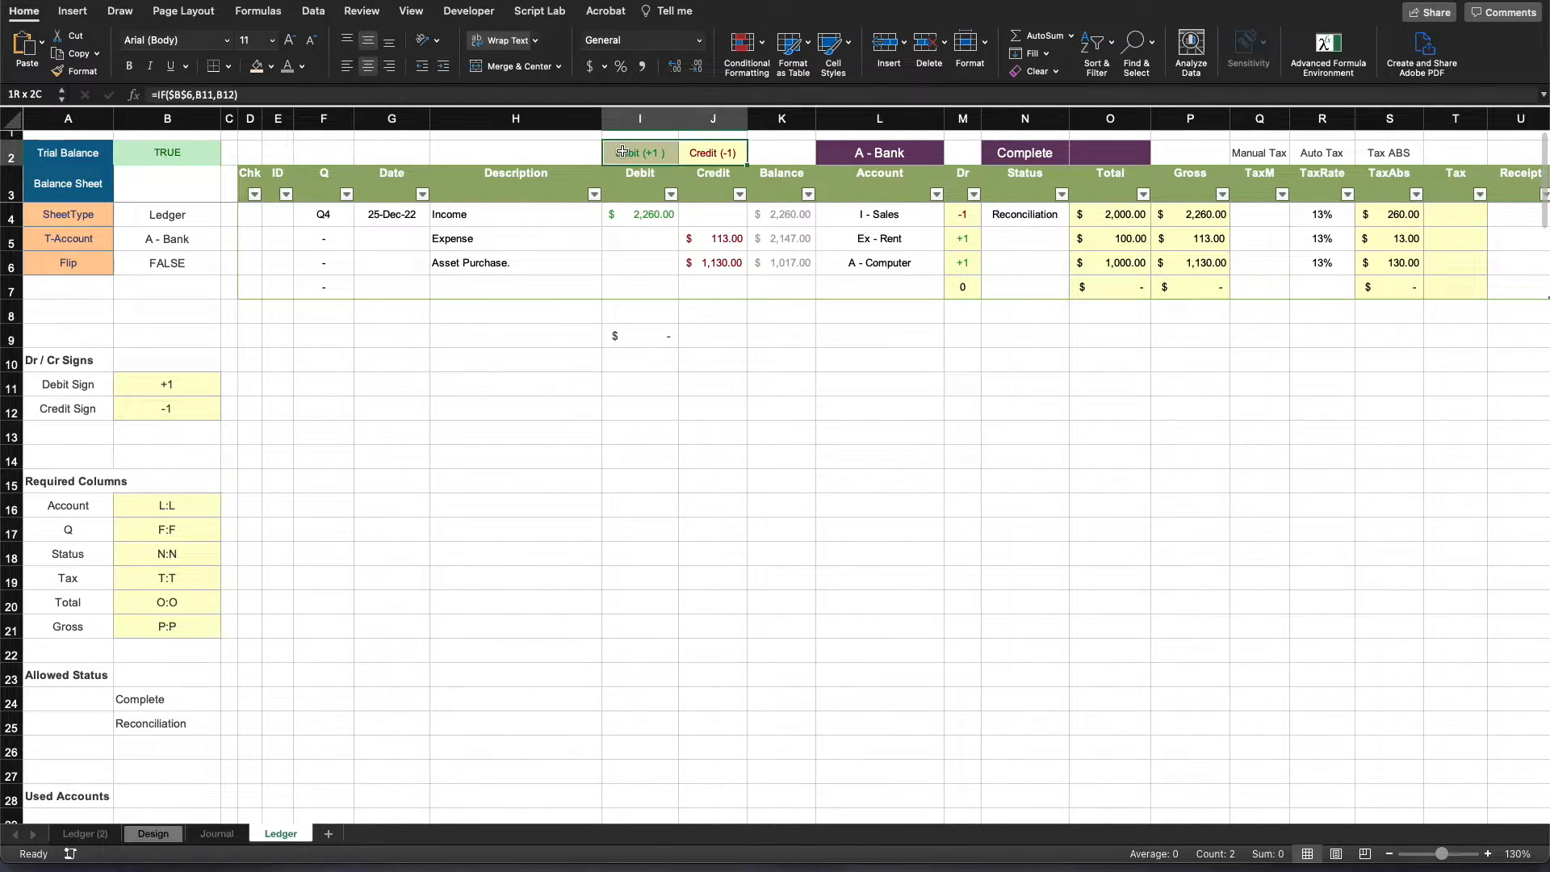
{"action": "left_click", "coordinate": [180, 381]}
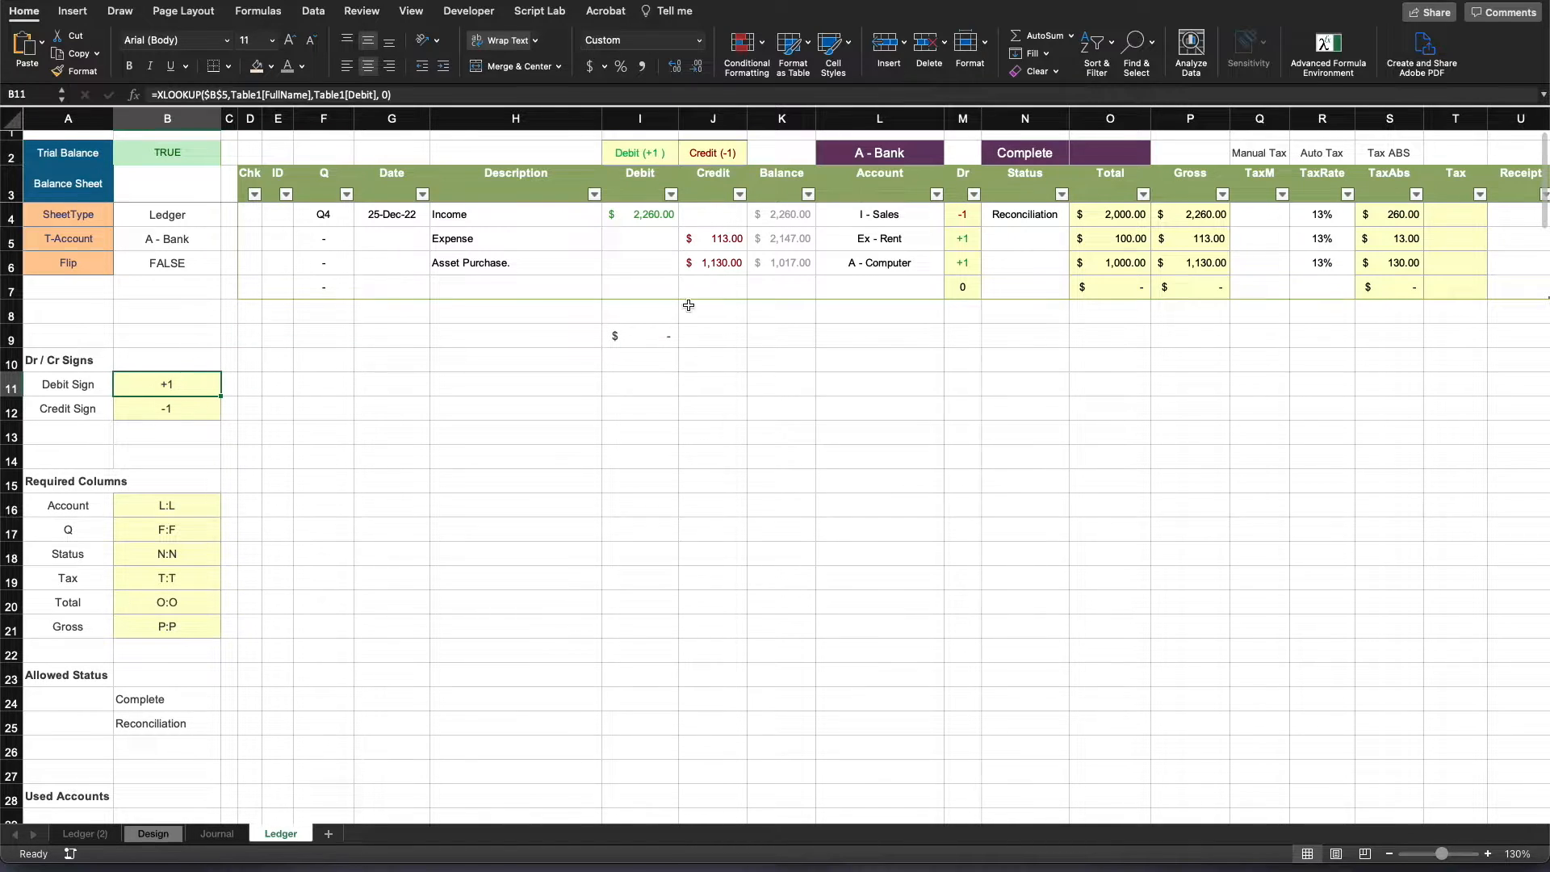
{"action": "left_click", "coordinate": [640, 153]}
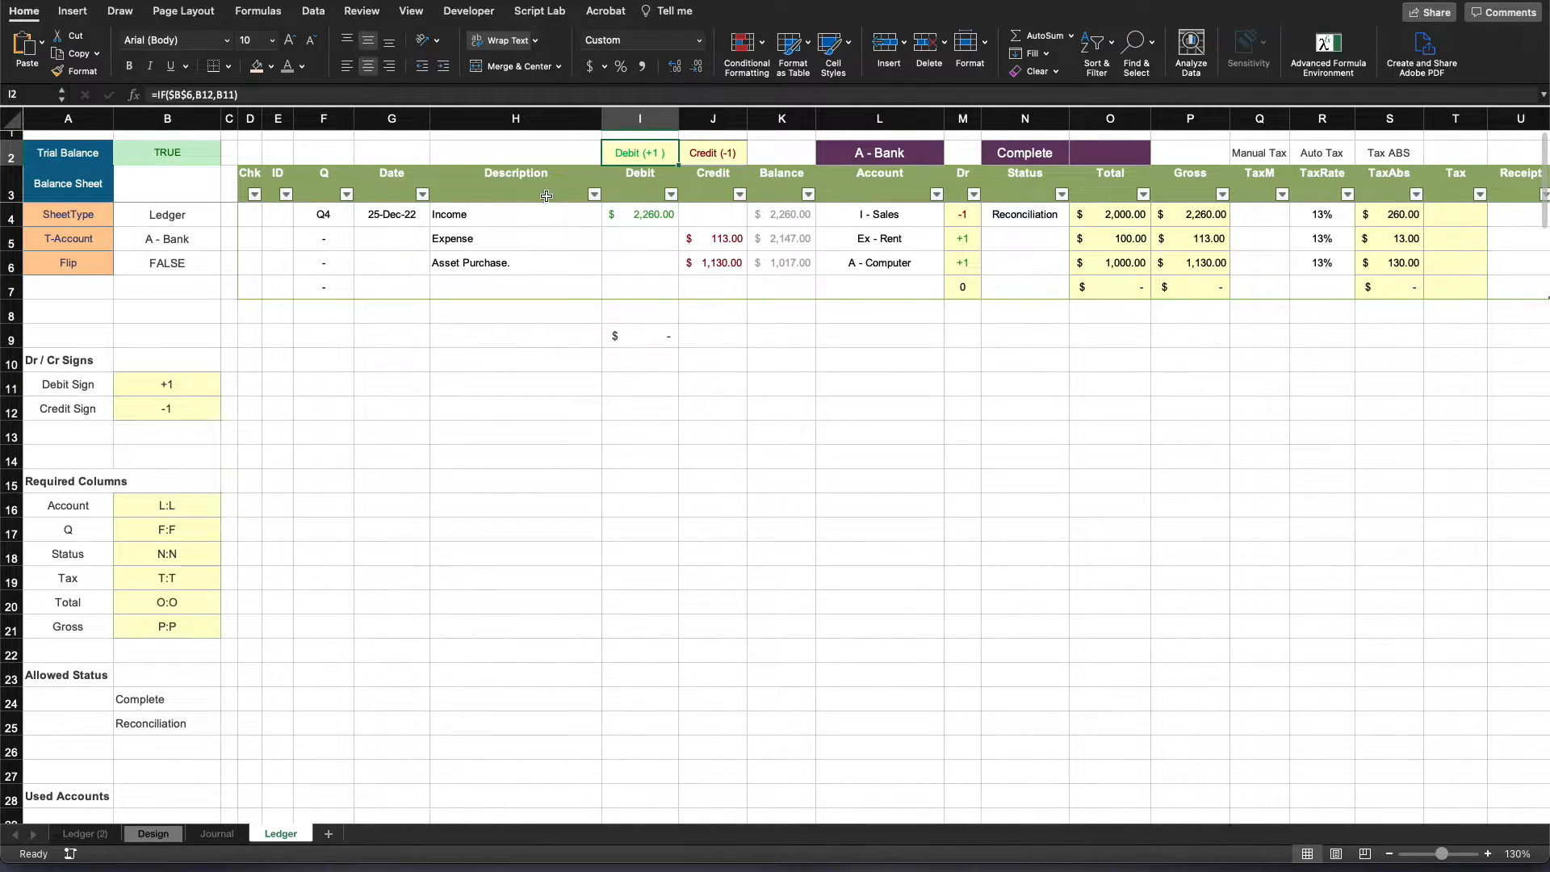
{"action": "left_click", "coordinate": [173, 385]}
{"action": "left_click", "coordinate": [696, 151]}
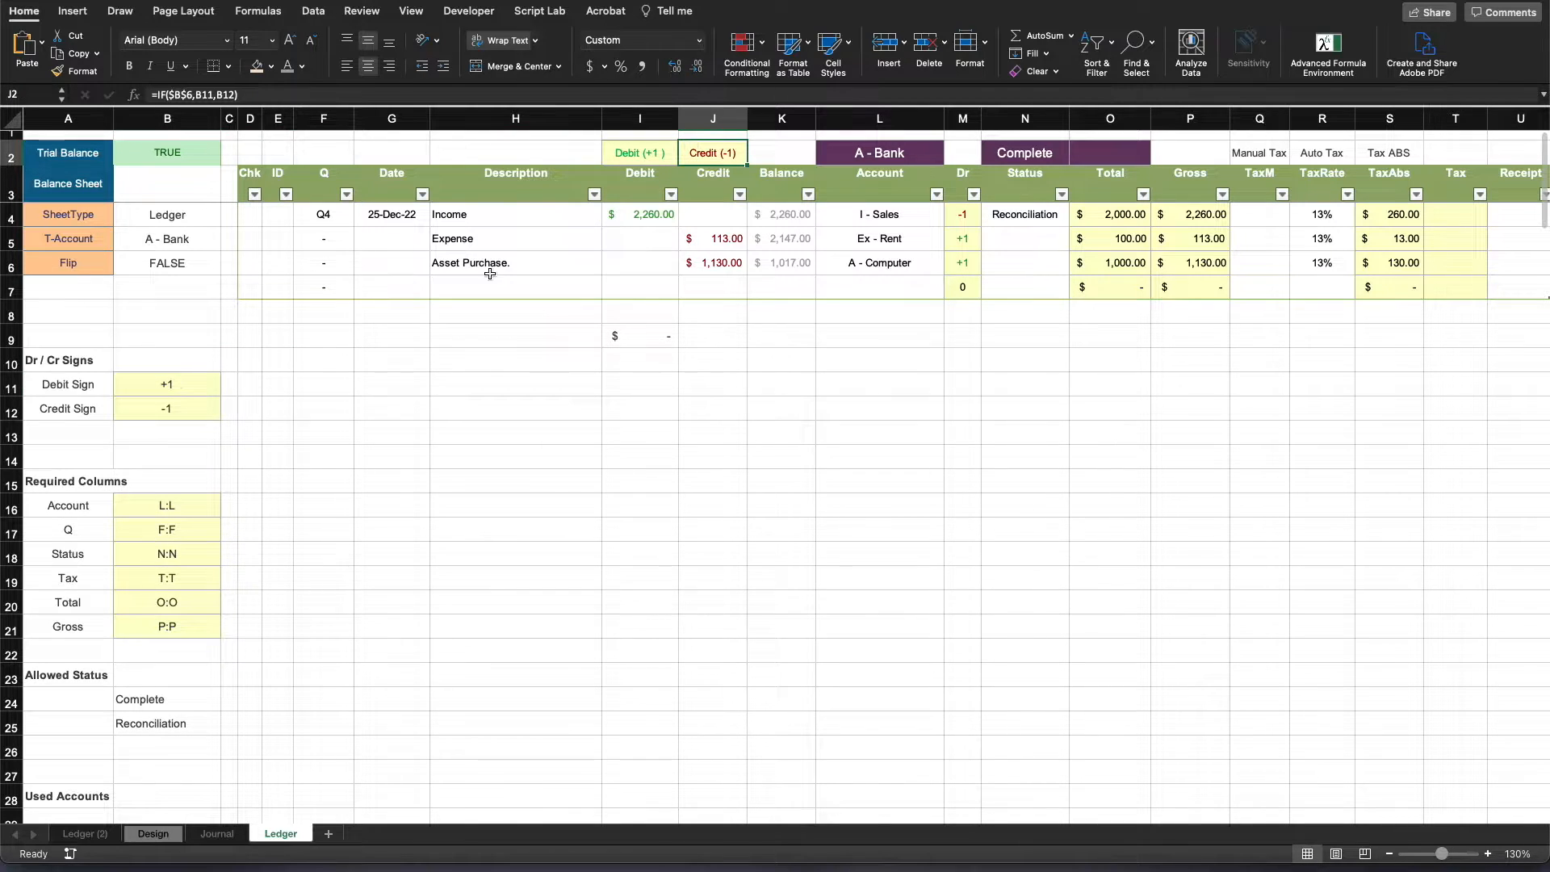
{"action": "left_click", "coordinate": [172, 407]}
{"action": "left_click", "coordinate": [622, 478]}
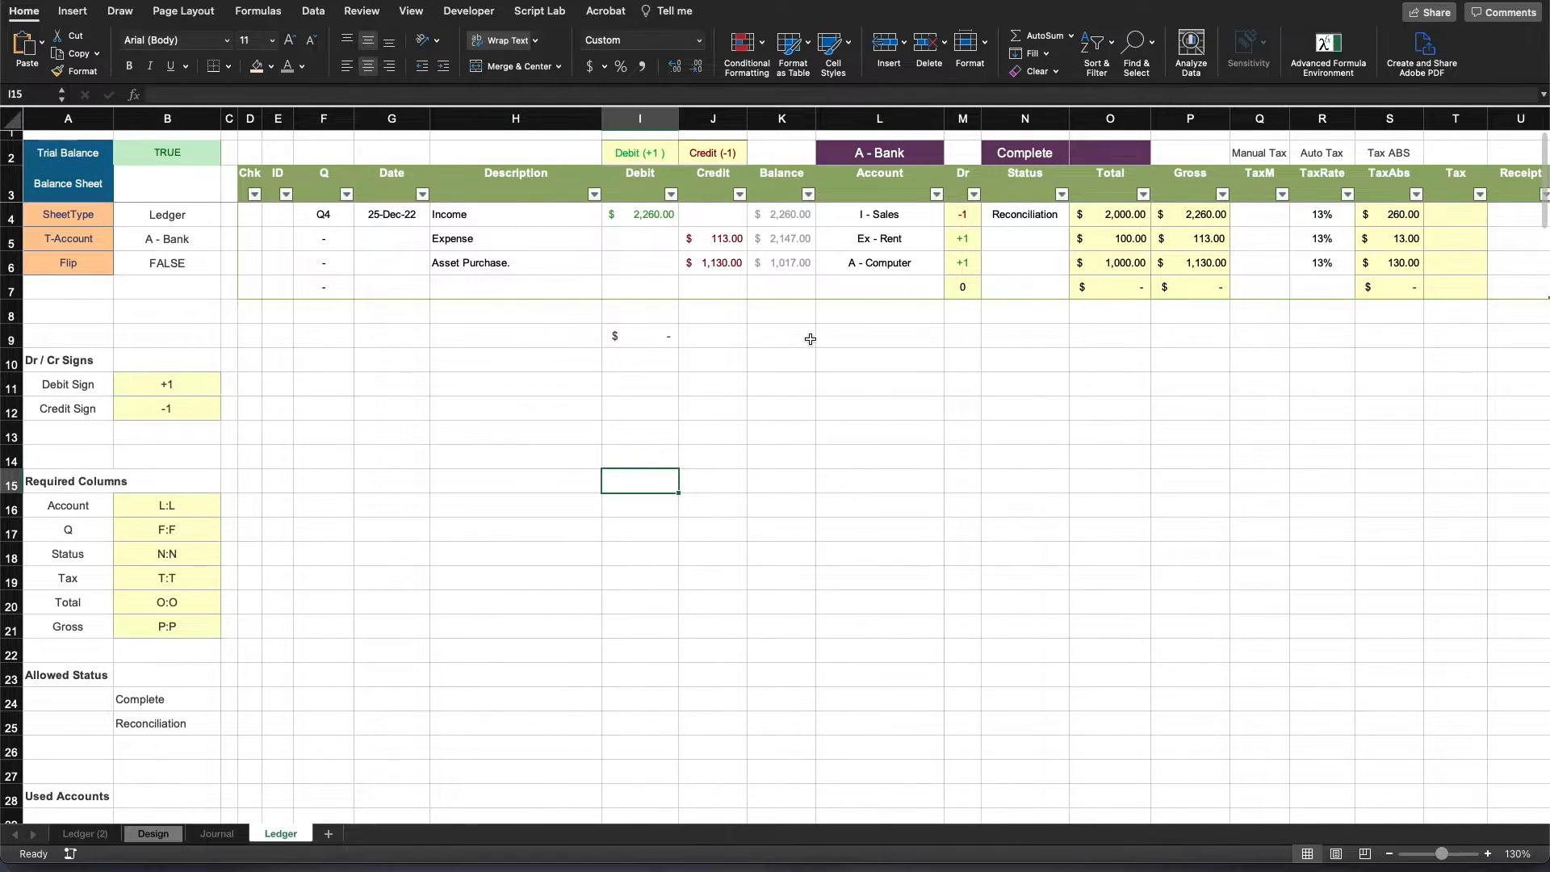
- Compare the A - Bank and Complete cells in row 2 with the Account and Status columns beneath them
{"action": "left_click", "coordinate": [895, 153]}
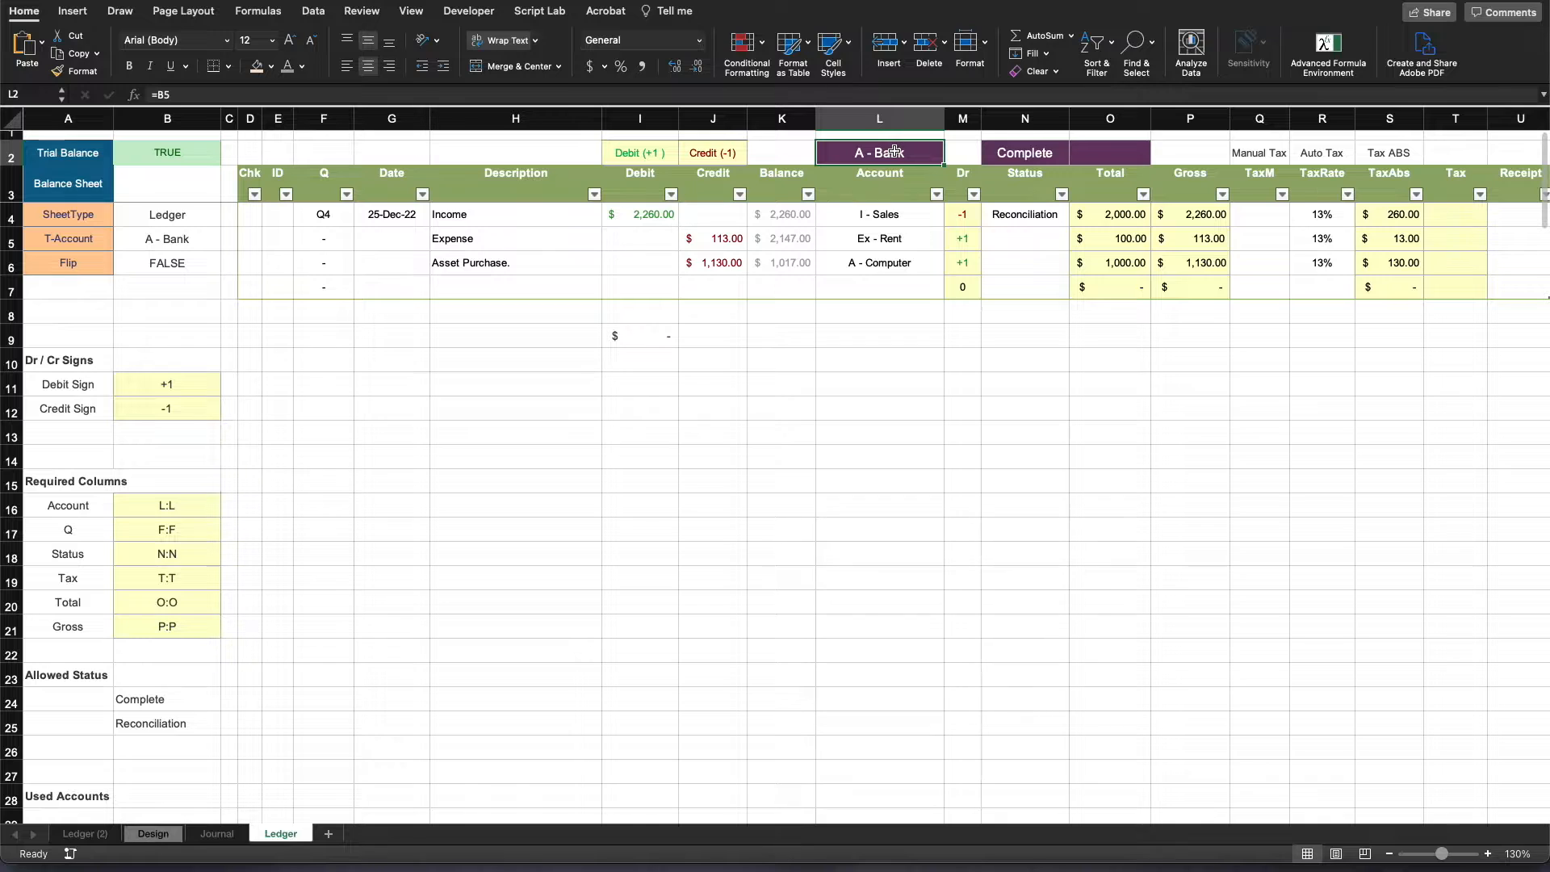
{"action": "left_click_drag", "start_coordinate": [877, 176], "coordinate": [882, 284]}
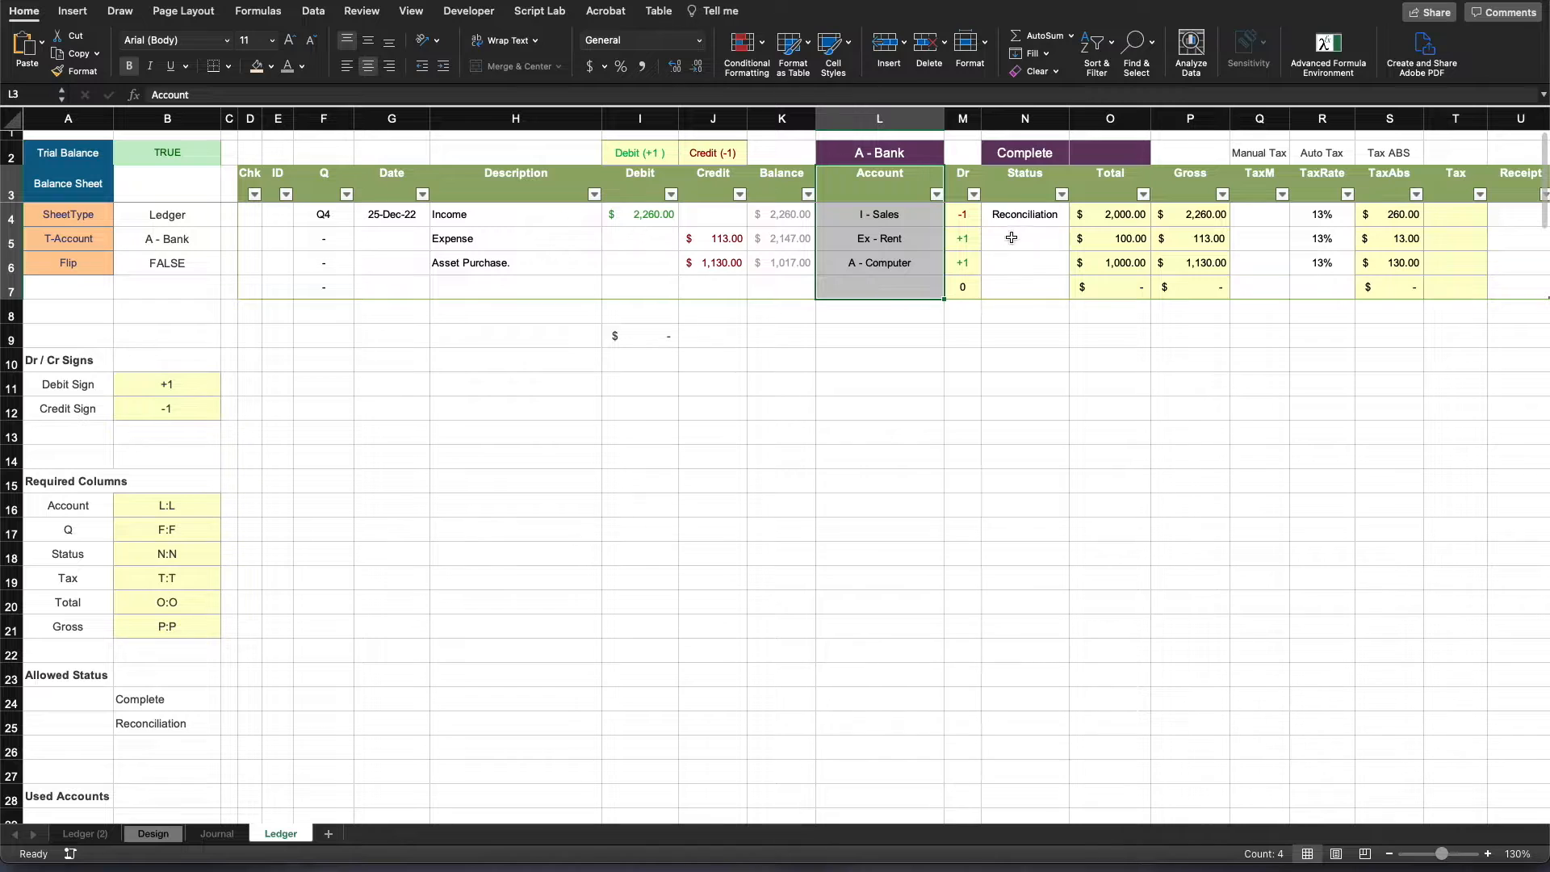
{"action": "left_click", "coordinate": [1034, 150]}
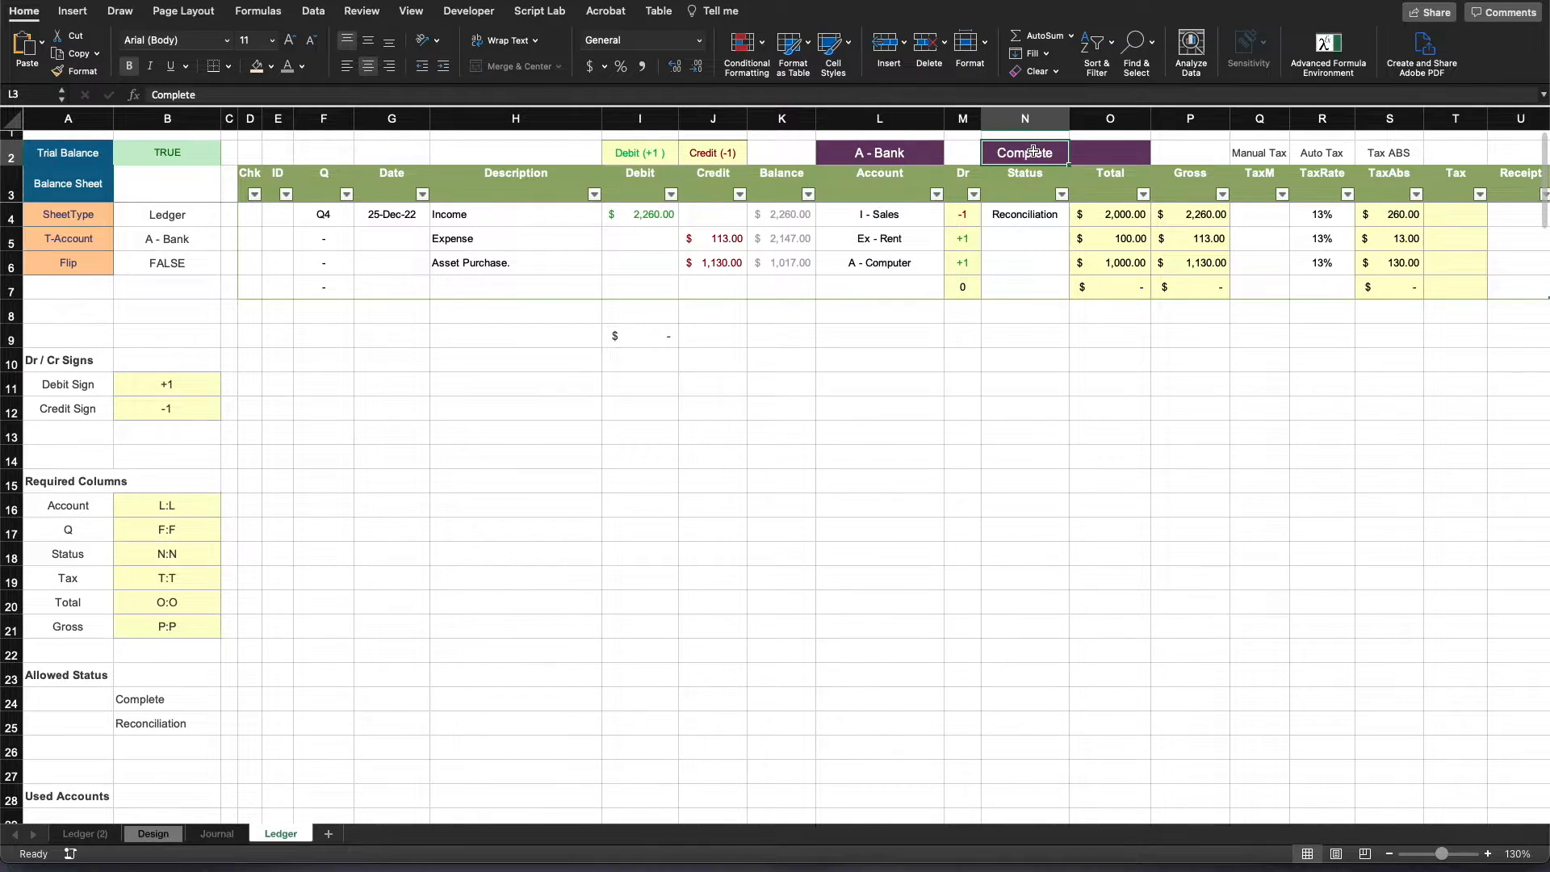
{"action": "left_click", "coordinate": [1029, 288]}
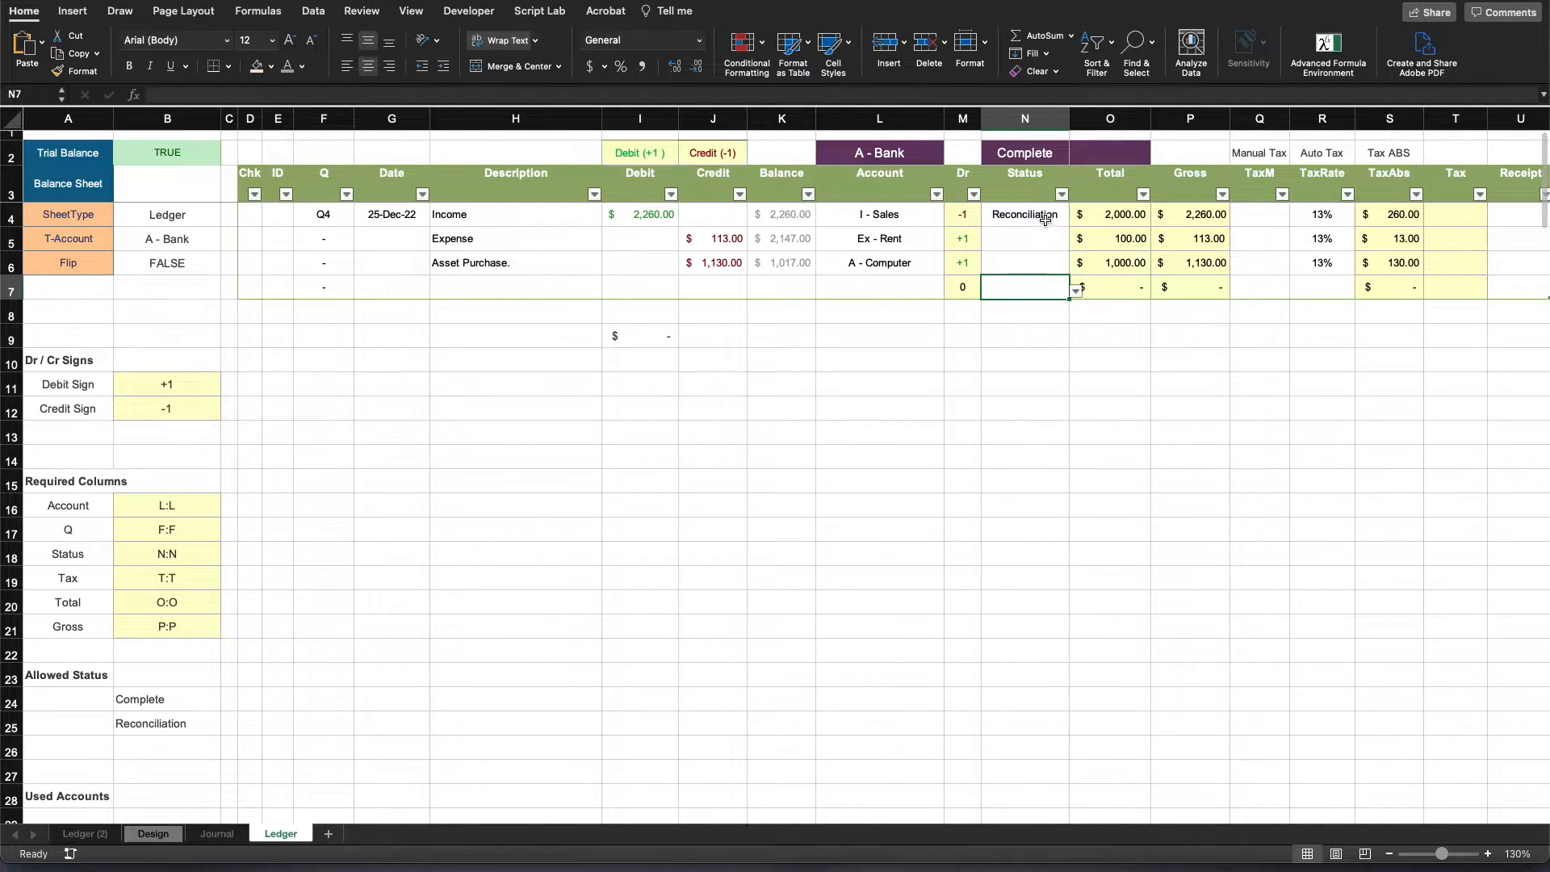
{"action": "left_click", "coordinate": [1031, 200]}
{"action": "left_click_drag", "start_coordinate": [1031, 201], "coordinate": [1030, 294]}
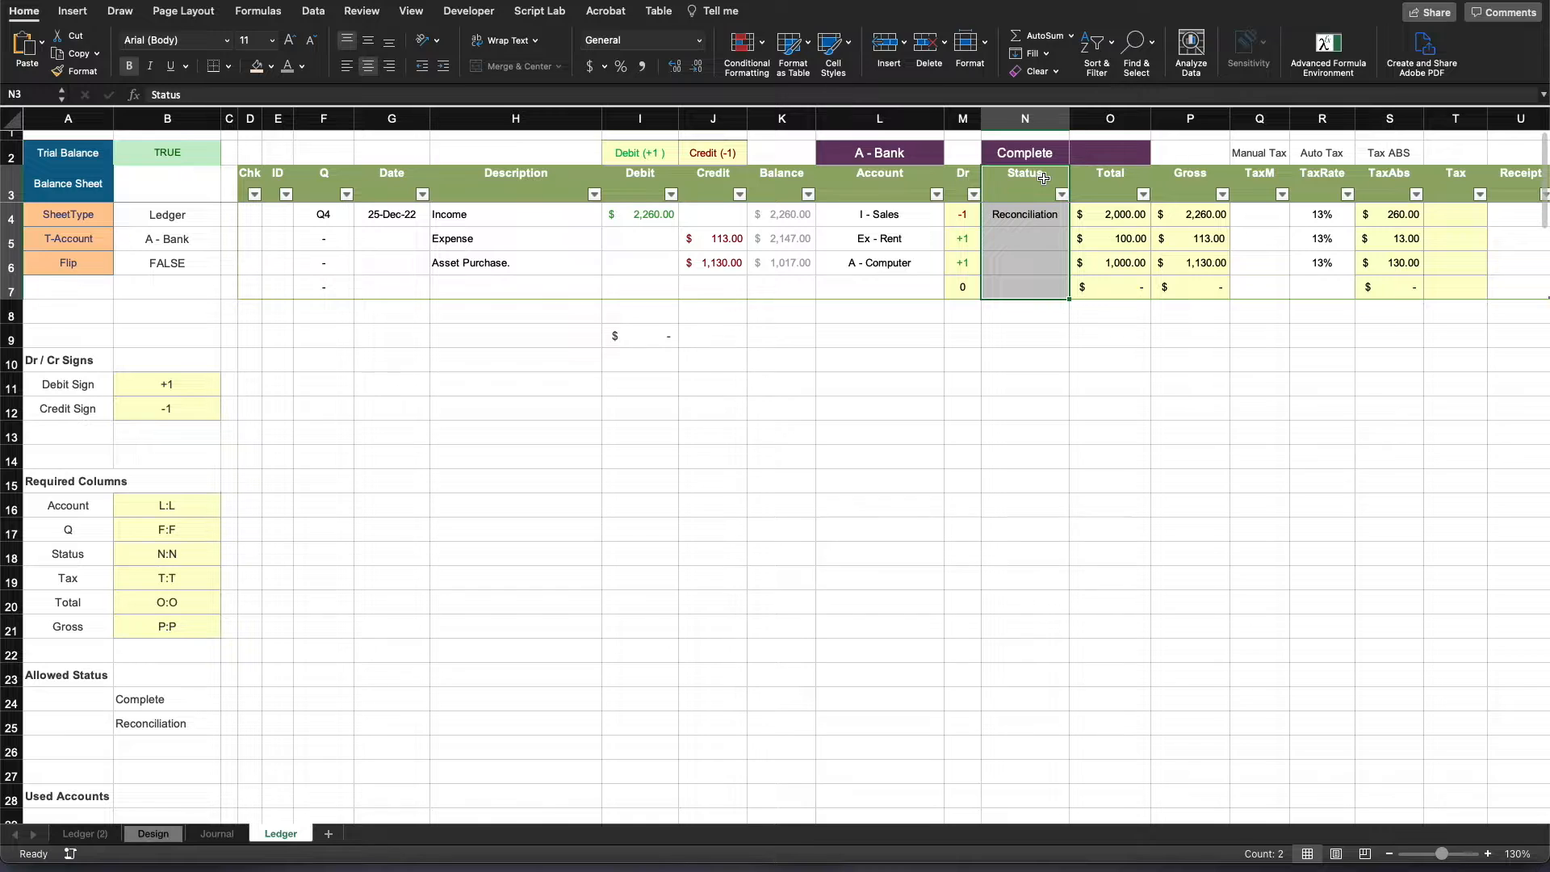
{"action": "left_click", "coordinate": [1044, 177]}
- Examine the purple cell O2 above the Total column alongside the Income row's Debit, Credit and Chk cells
{"action": "left_click", "coordinate": [1114, 155]}
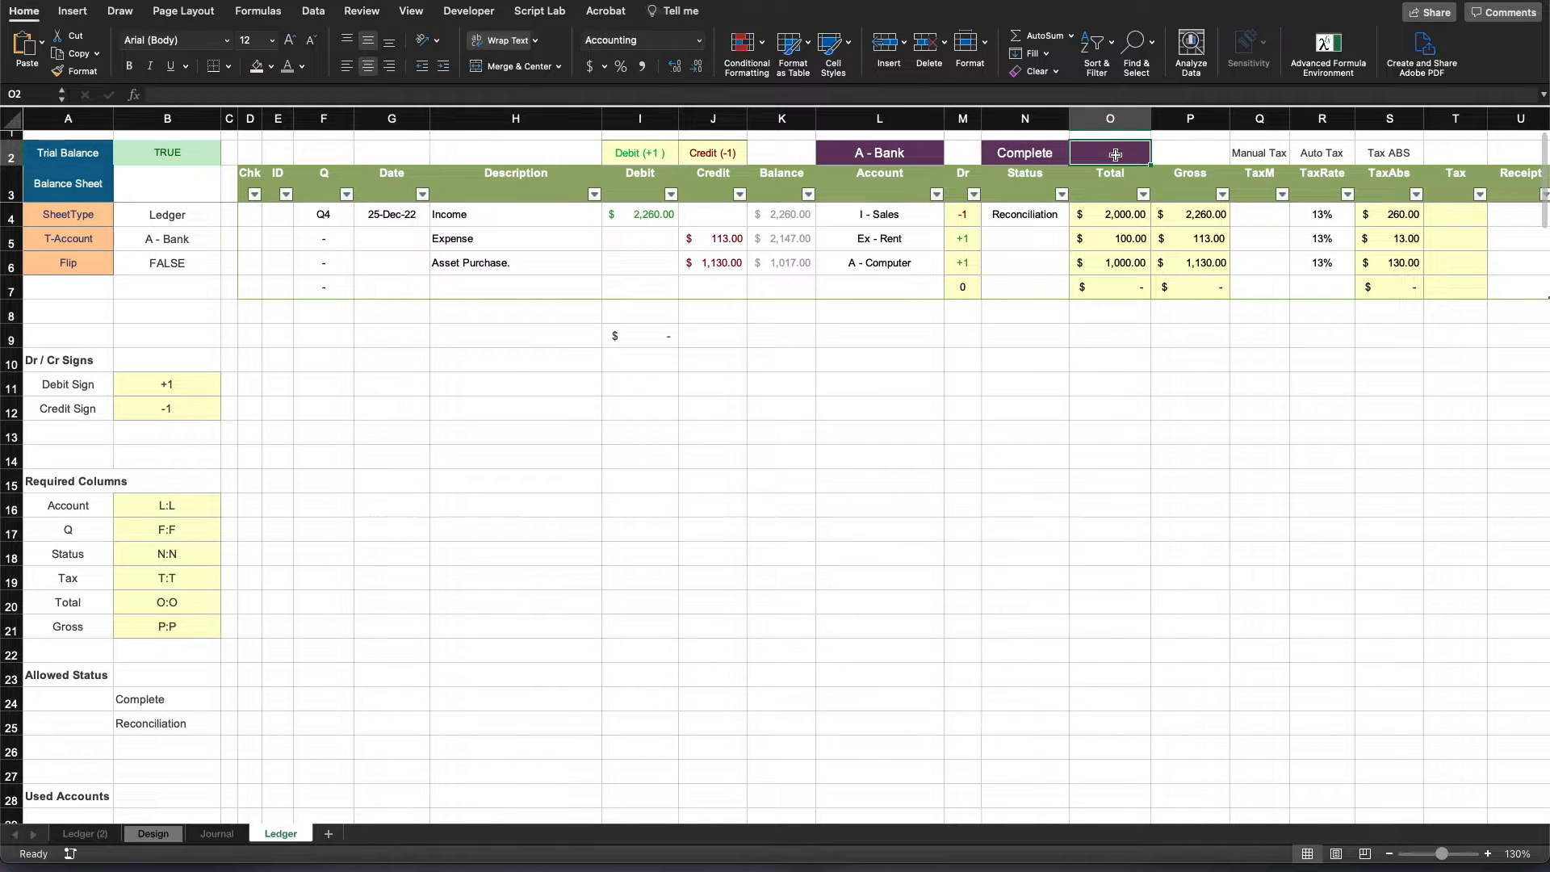
{"action": "left_click", "coordinate": [651, 211]}
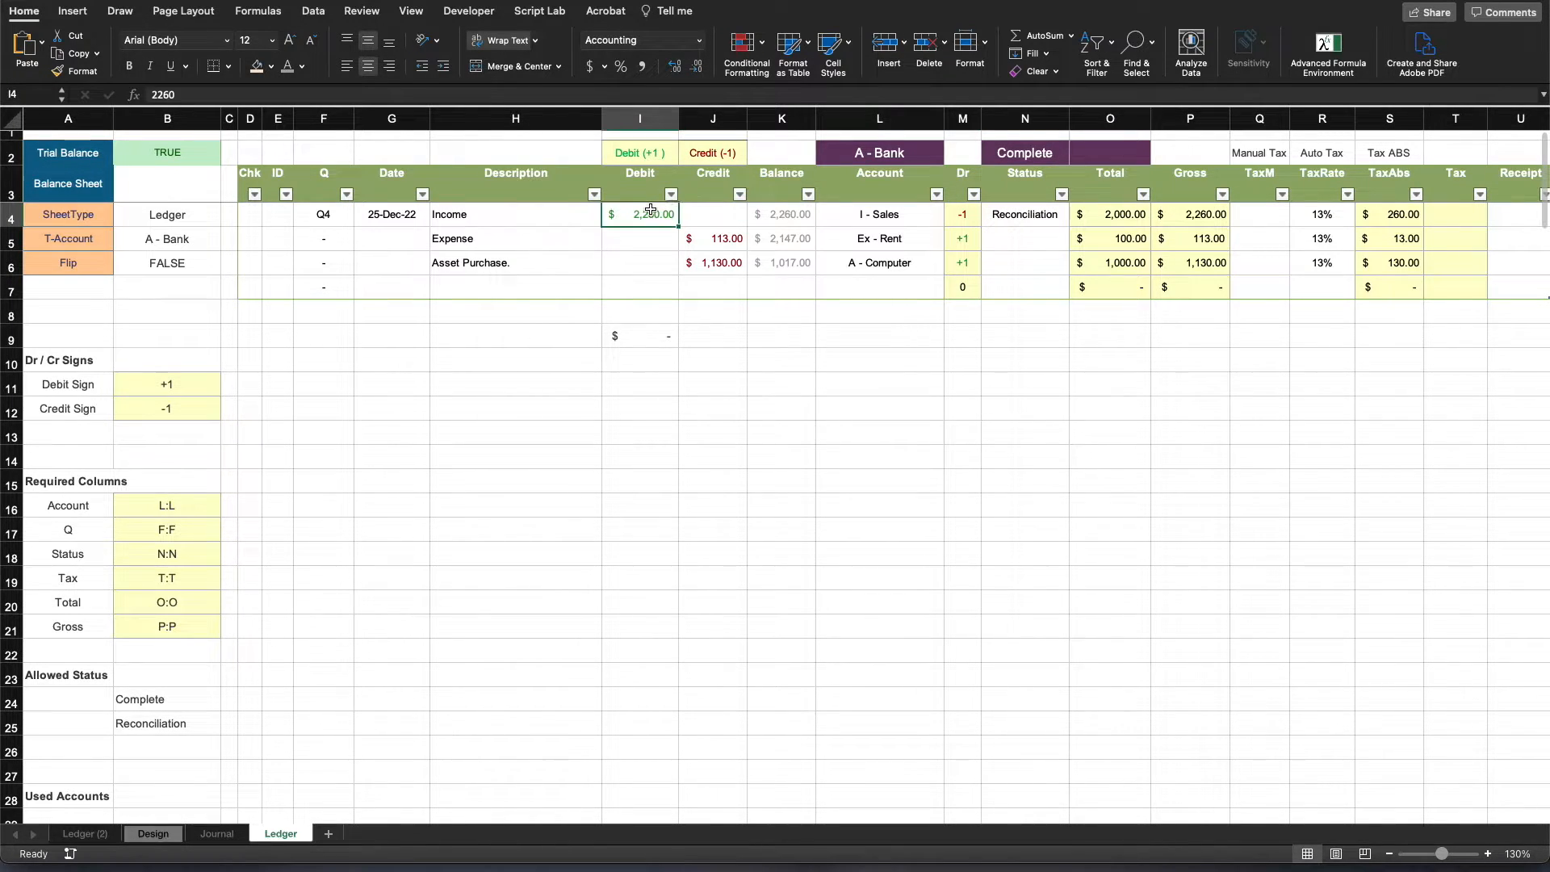
{"action": "left_click", "coordinate": [700, 215]}
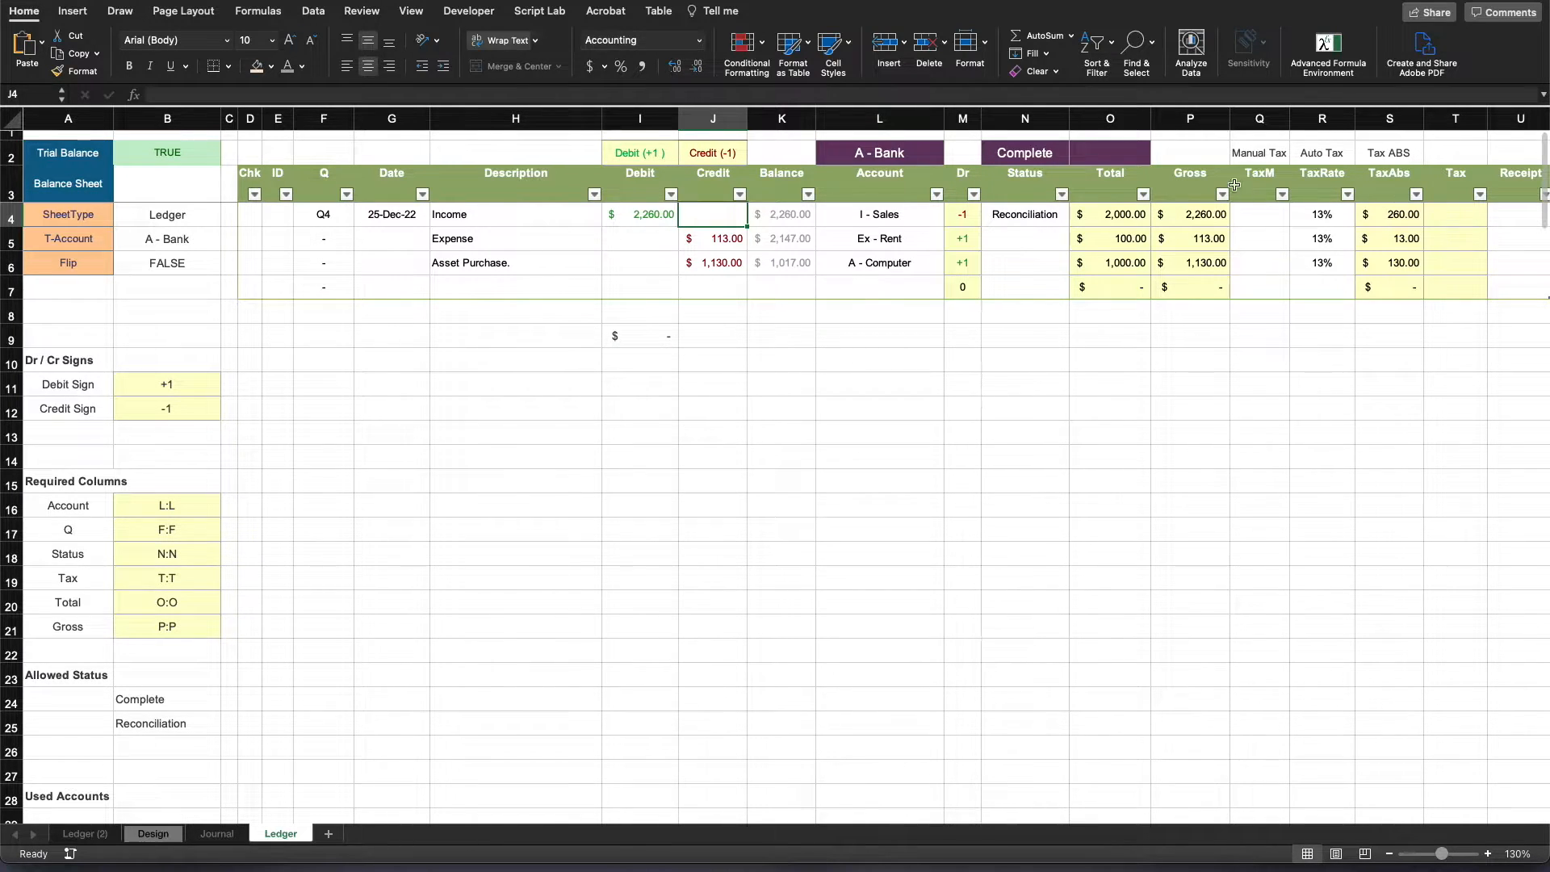
{"action": "left_click", "coordinate": [1098, 148]}
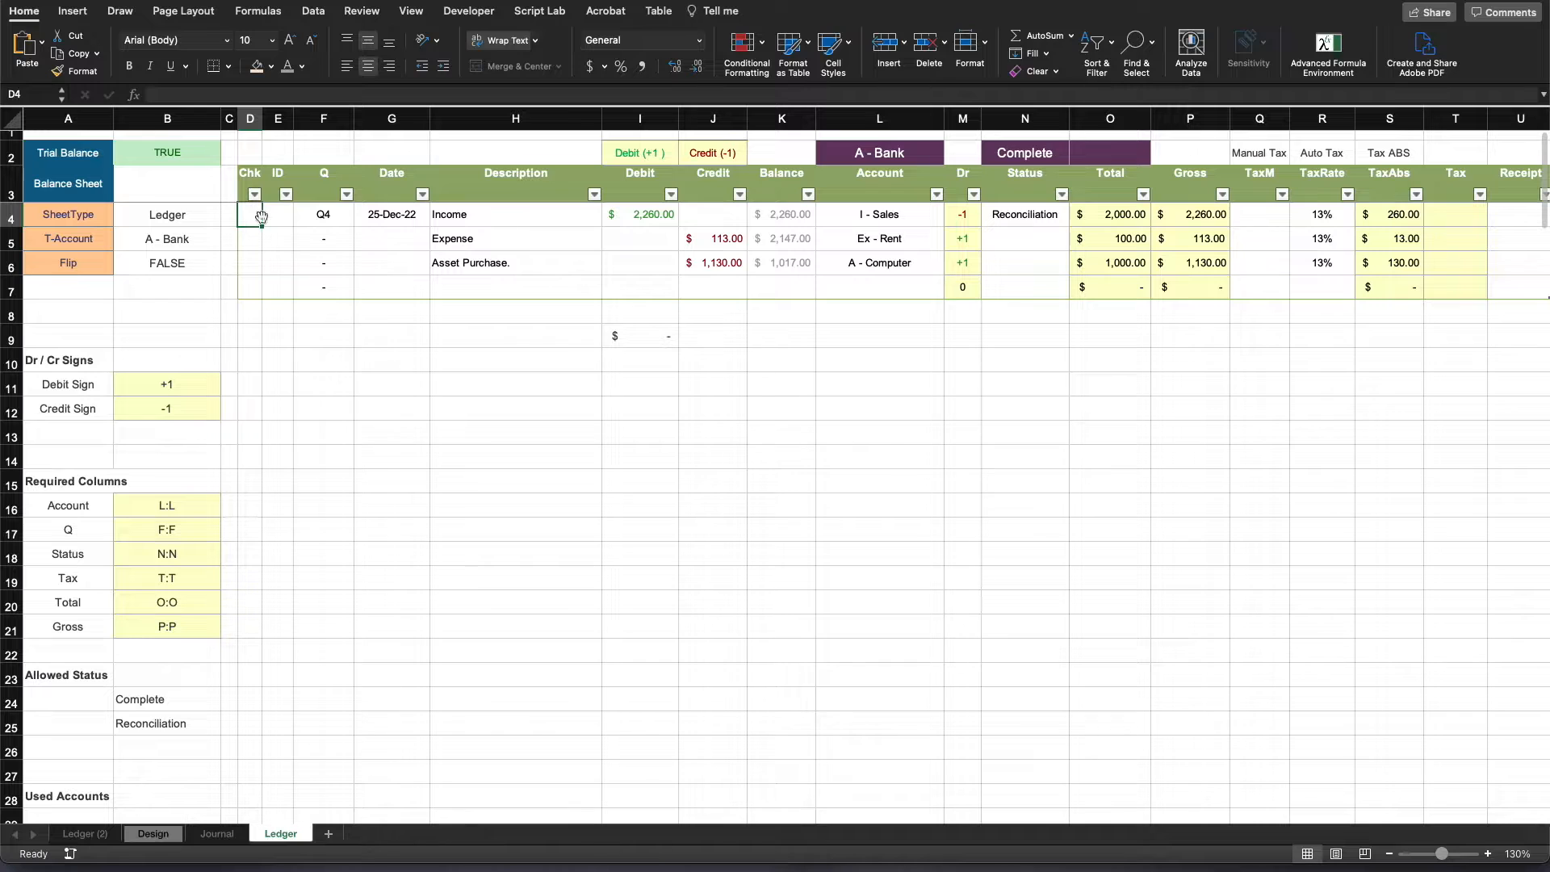
{"action": "left_click_drag", "start_coordinate": [278, 218], "coordinate": [702, 214]}
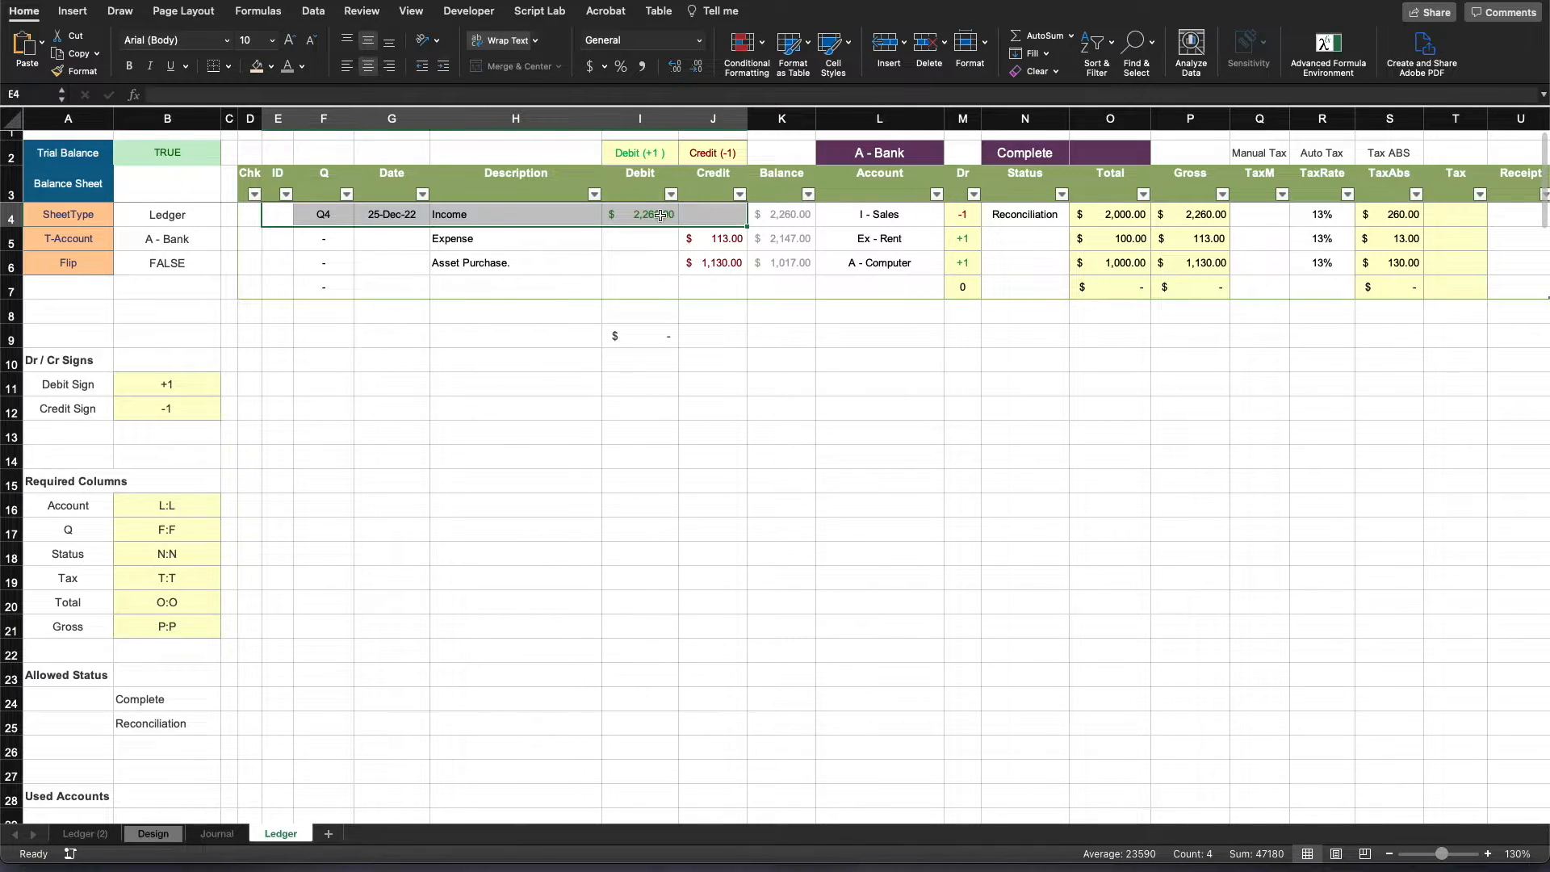
{"action": "left_click", "coordinate": [245, 216]}
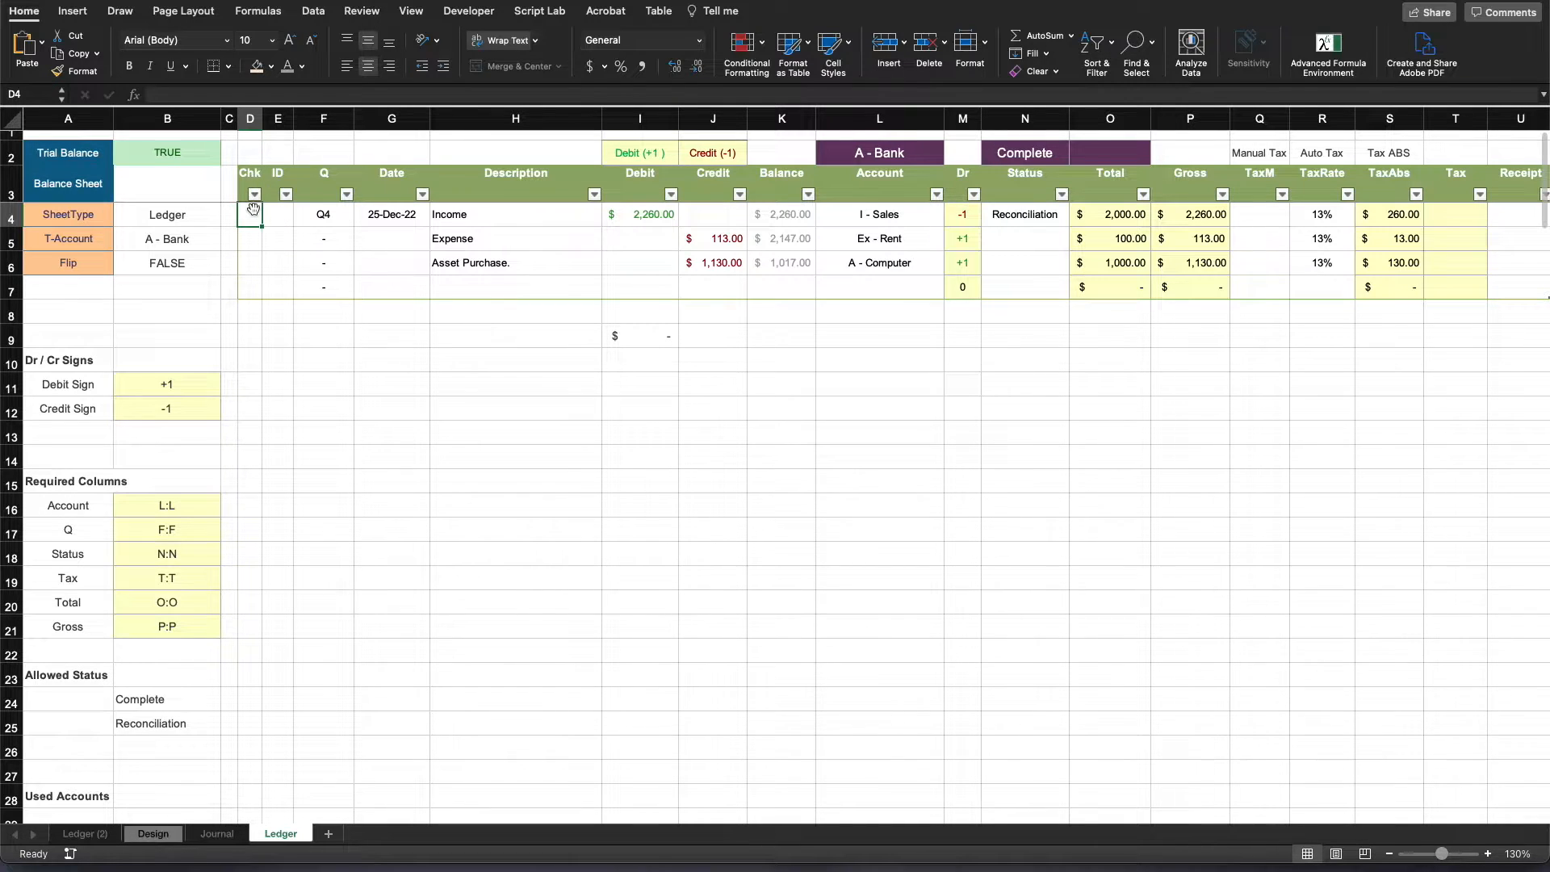
{"action": "left_click", "coordinate": [1092, 151]}
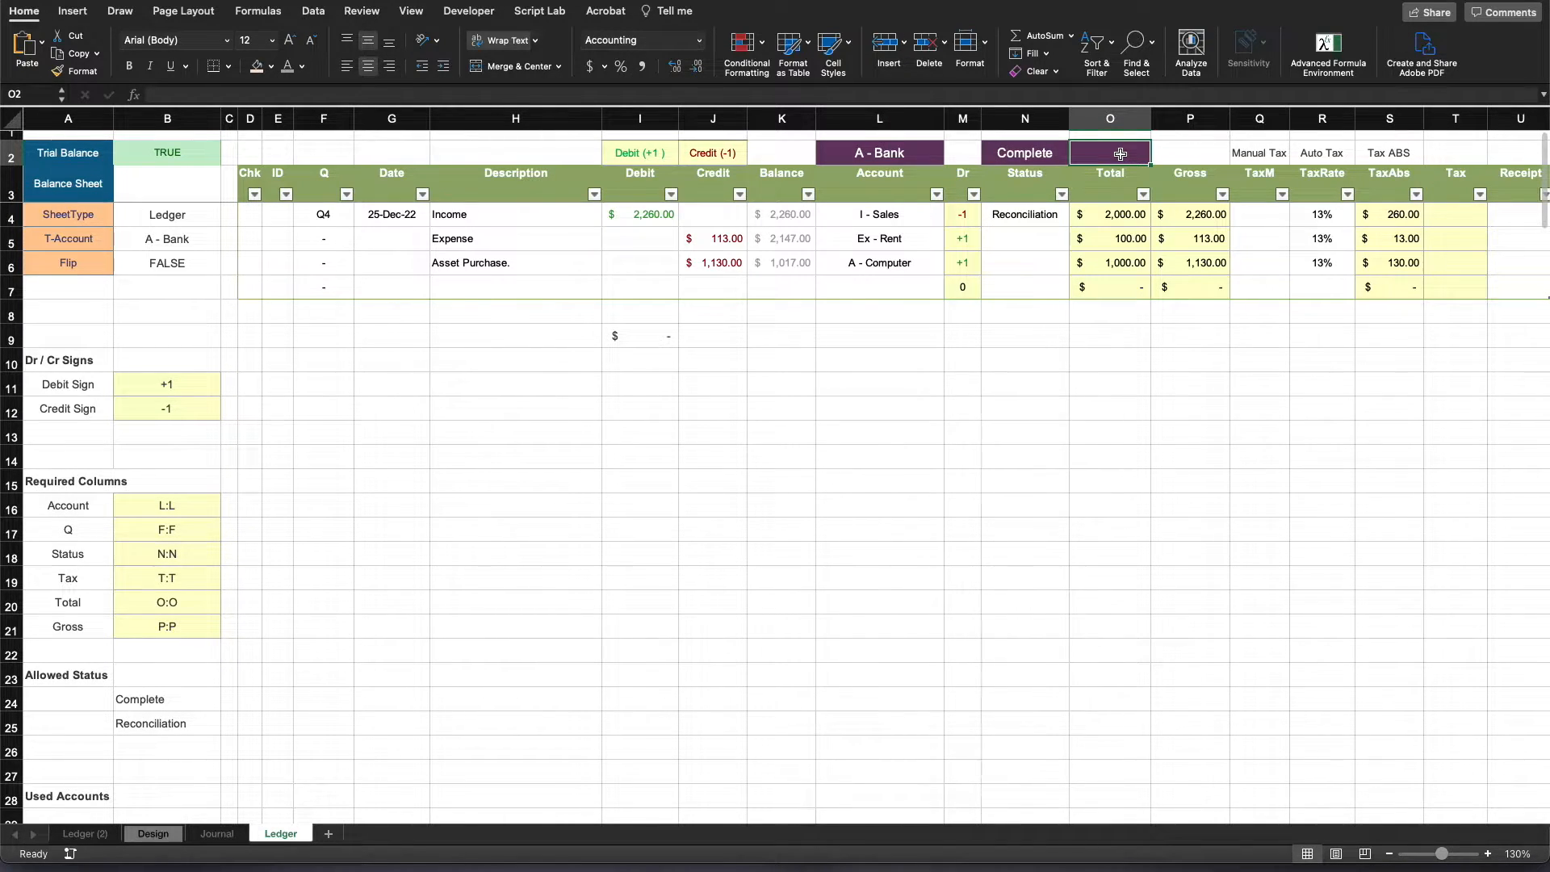
{"action": "left_click", "coordinate": [253, 214]}
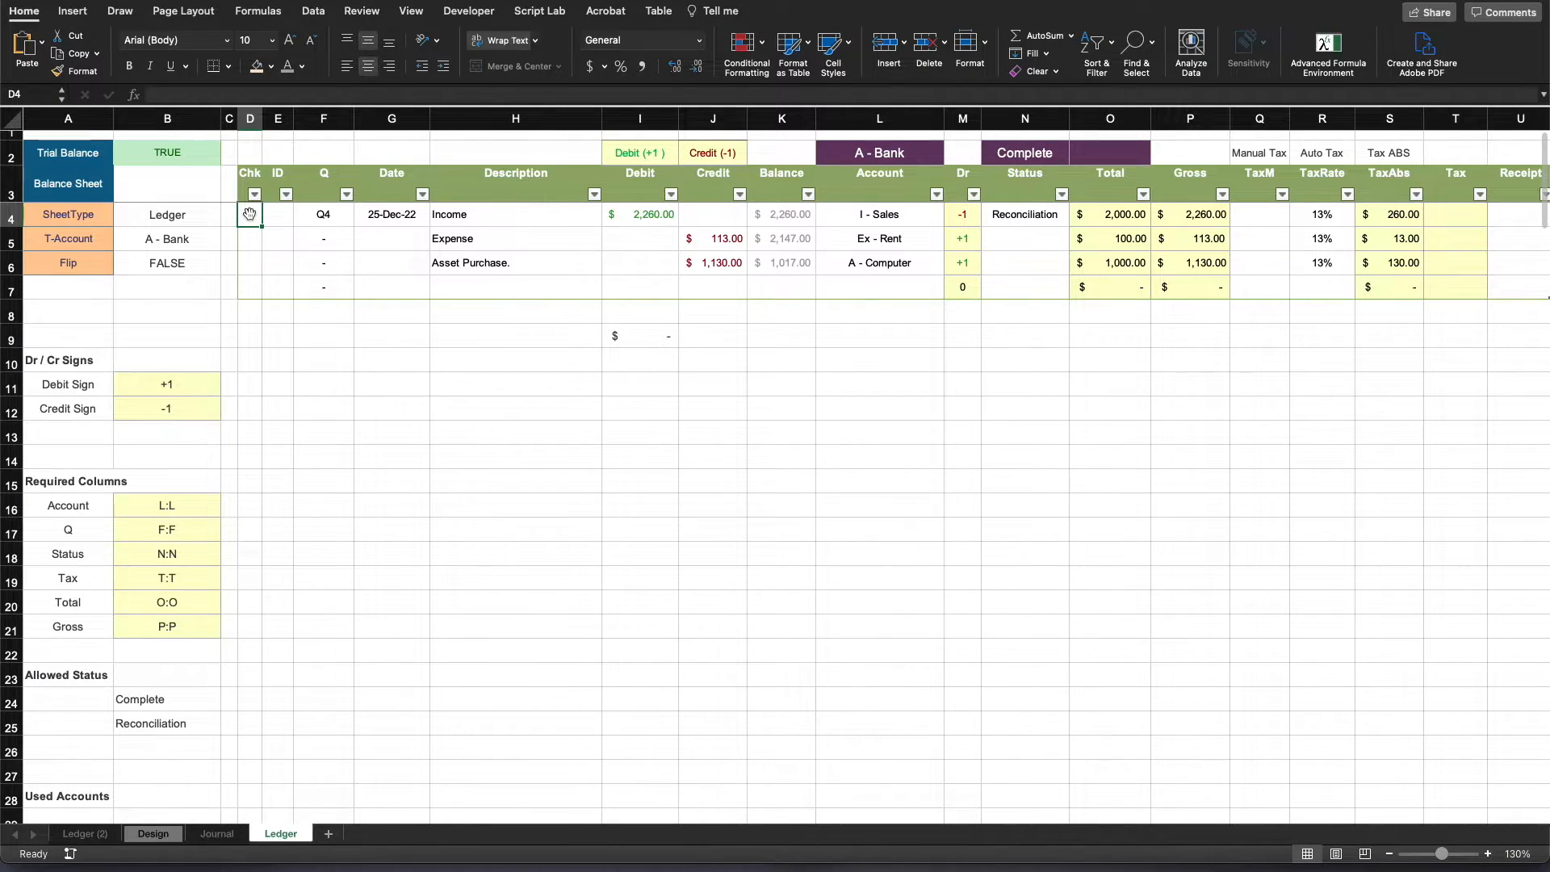
{"action": "left_click", "coordinate": [917, 404]}
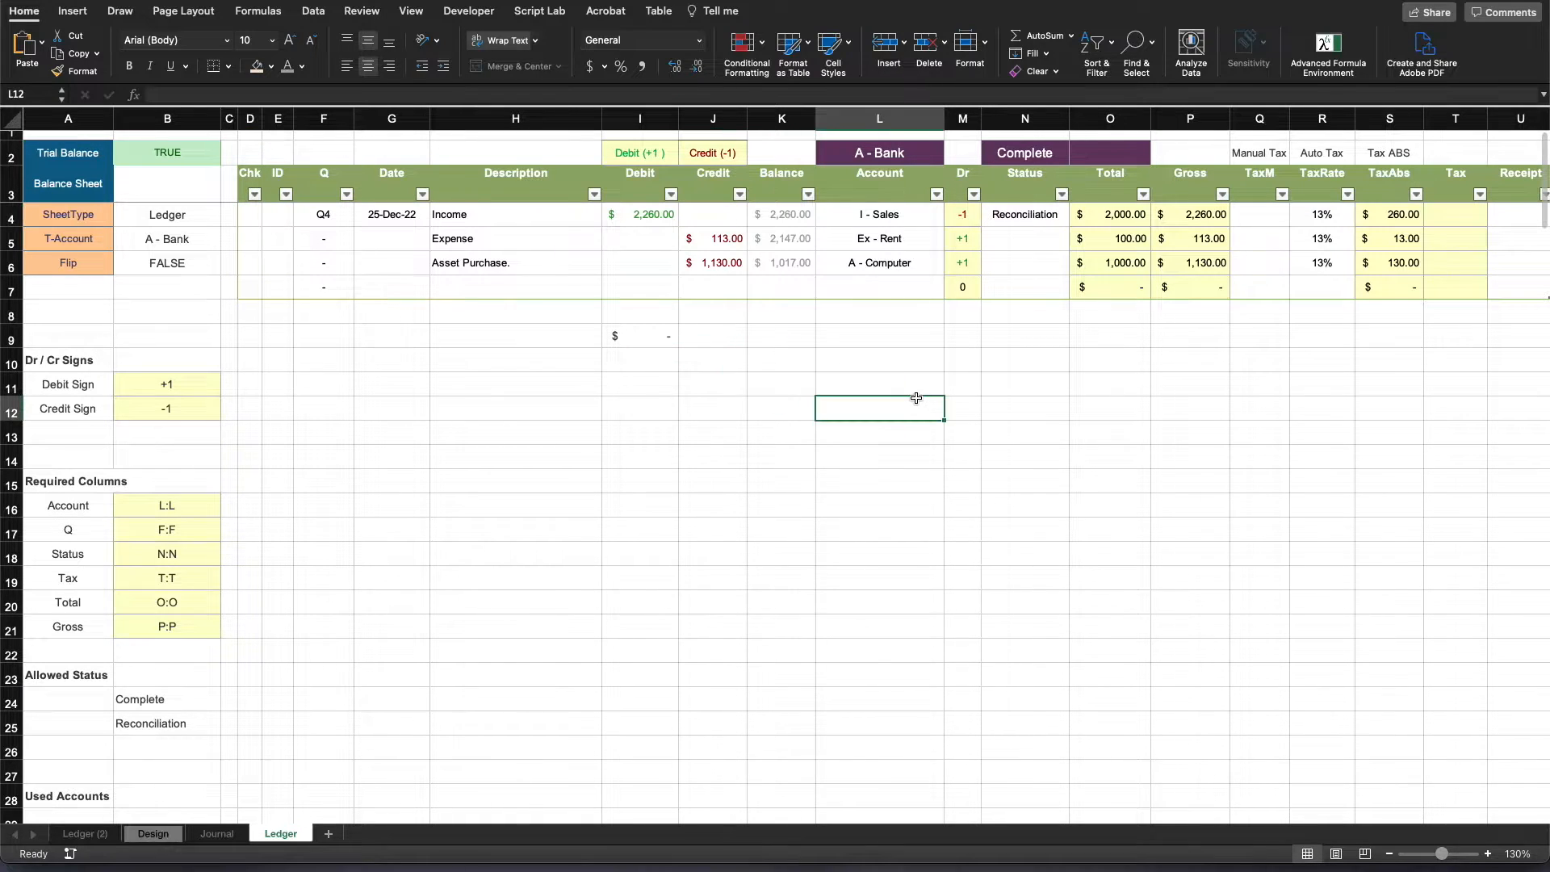
- Clear the Income row's Account in L4 and set its Status in N4 to Complete
{"action": "left_click", "coordinate": [1033, 213]}
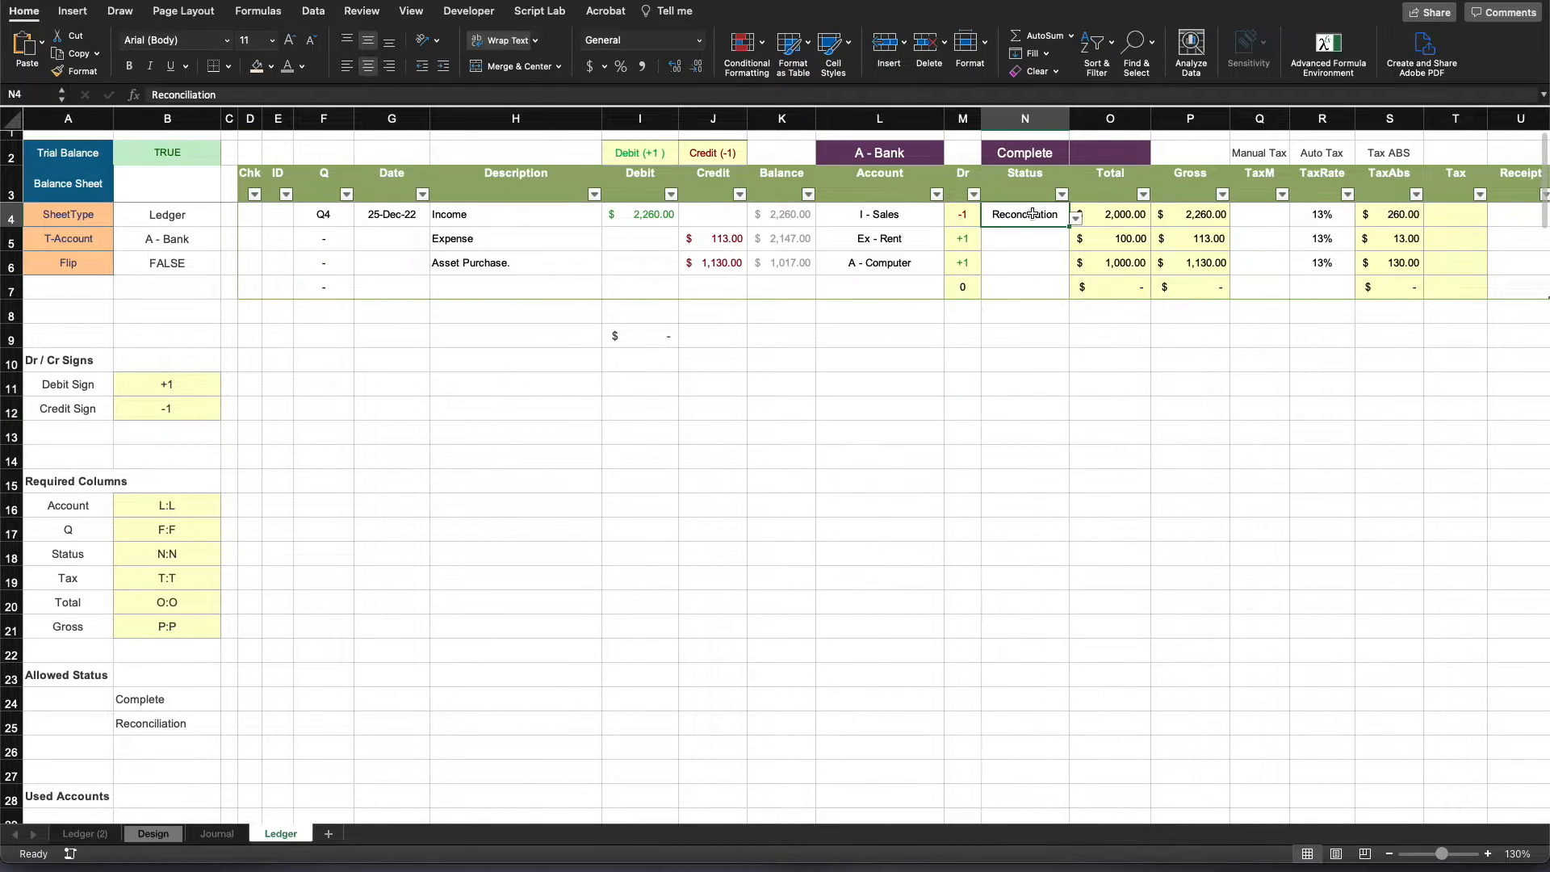
{"action": "left_click", "coordinate": [901, 209]}
{"action": "key", "text": "Delete"}
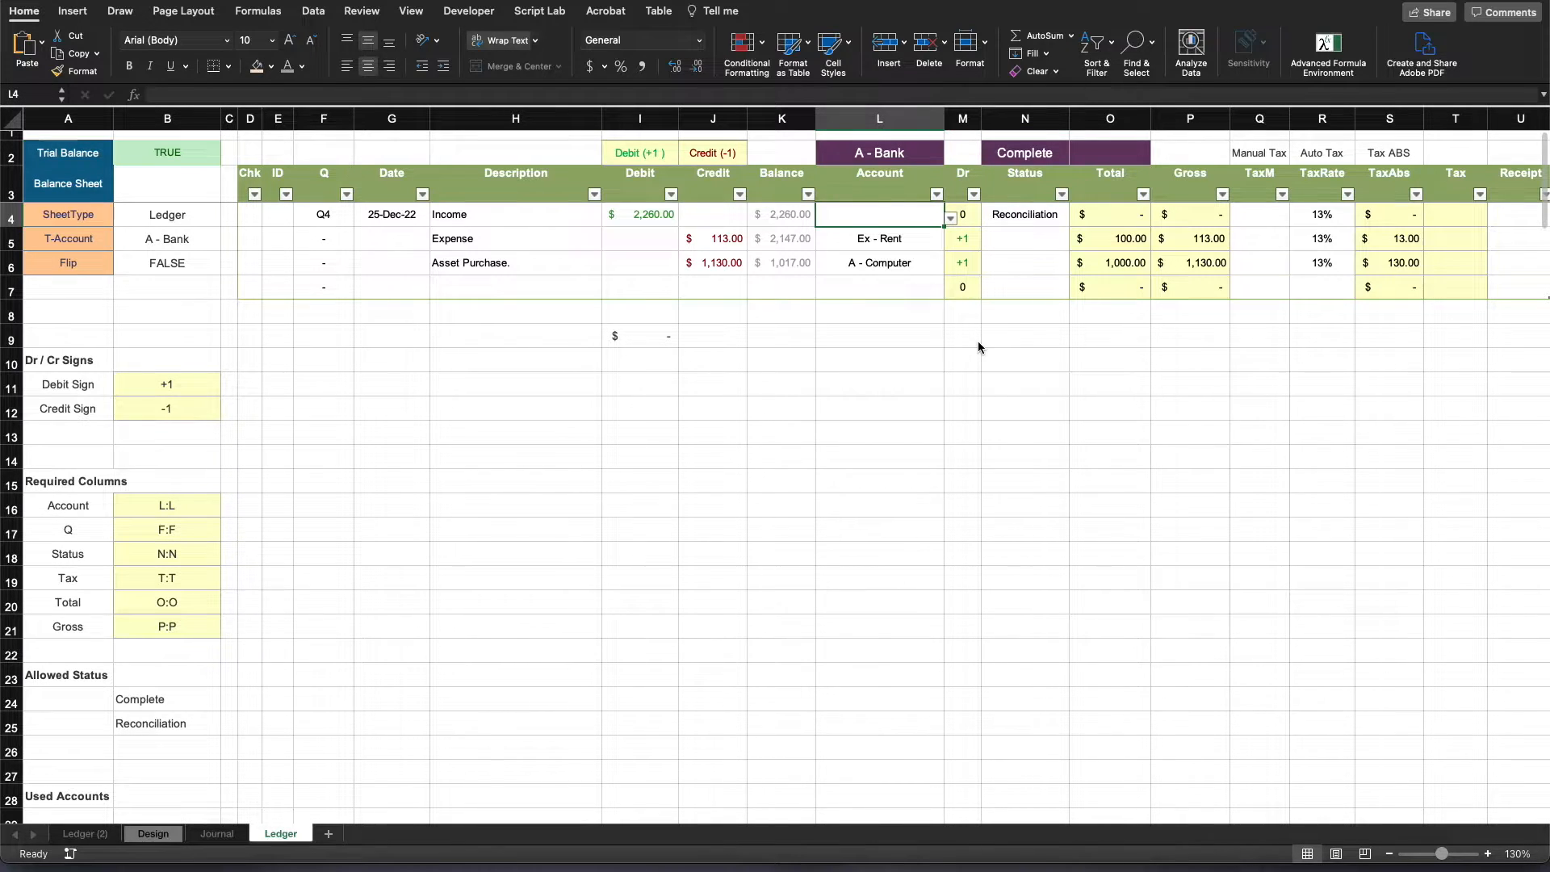
{"action": "left_click", "coordinate": [979, 344]}
{"action": "left_click", "coordinate": [1047, 219]}
{"action": "left_click", "coordinate": [1077, 218]}
{"action": "left_click", "coordinate": [1032, 233]}
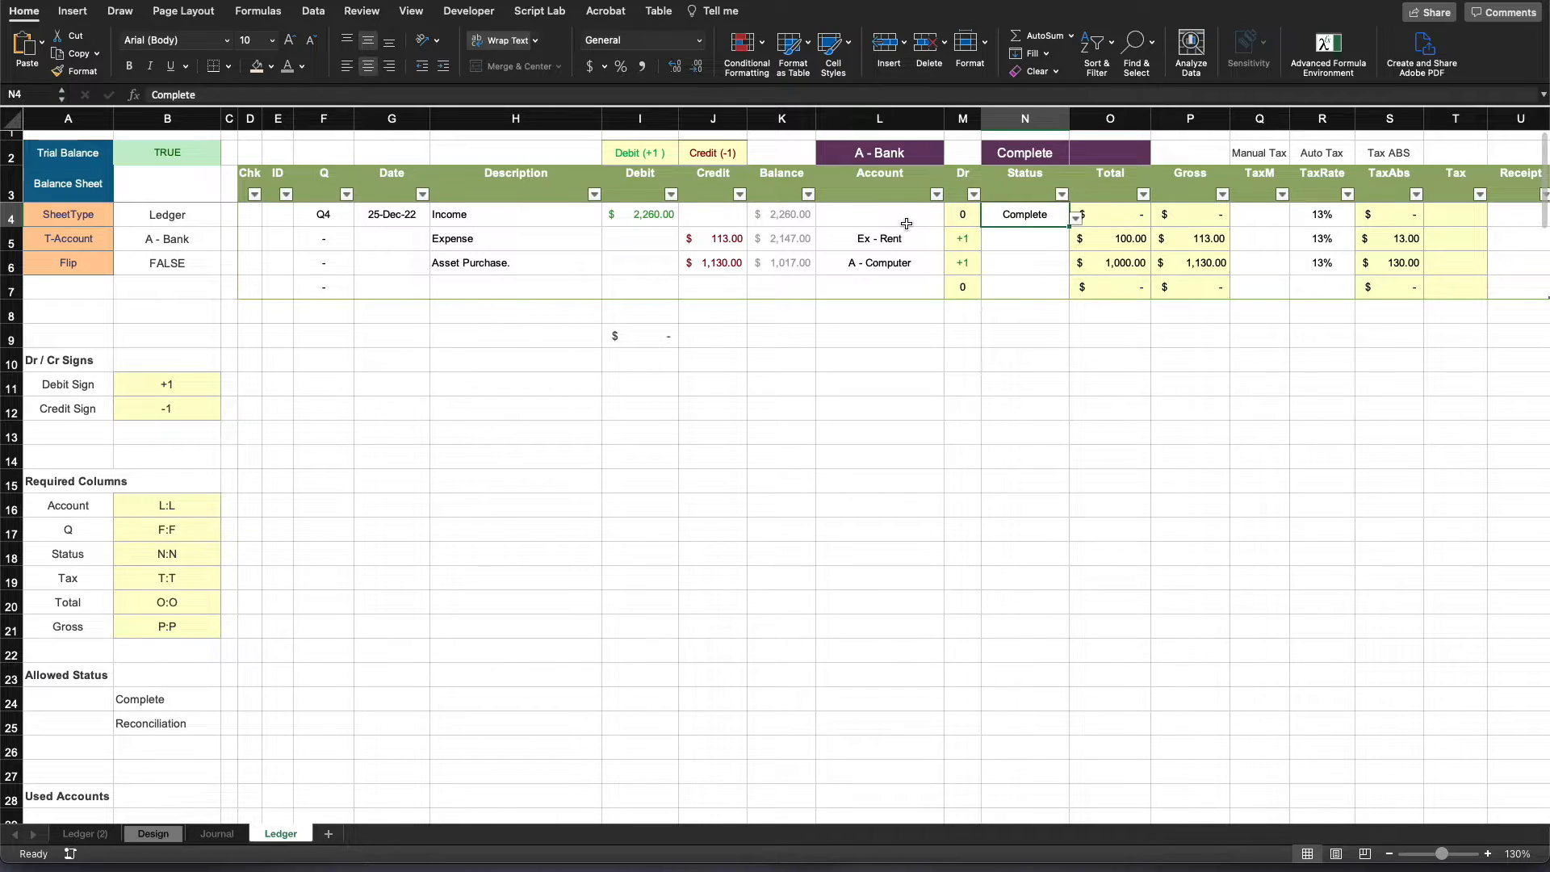
- Set the Income row's Account to A - Cash
{"action": "left_click", "coordinate": [906, 218]}
{"action": "left_click", "coordinate": [951, 218]}
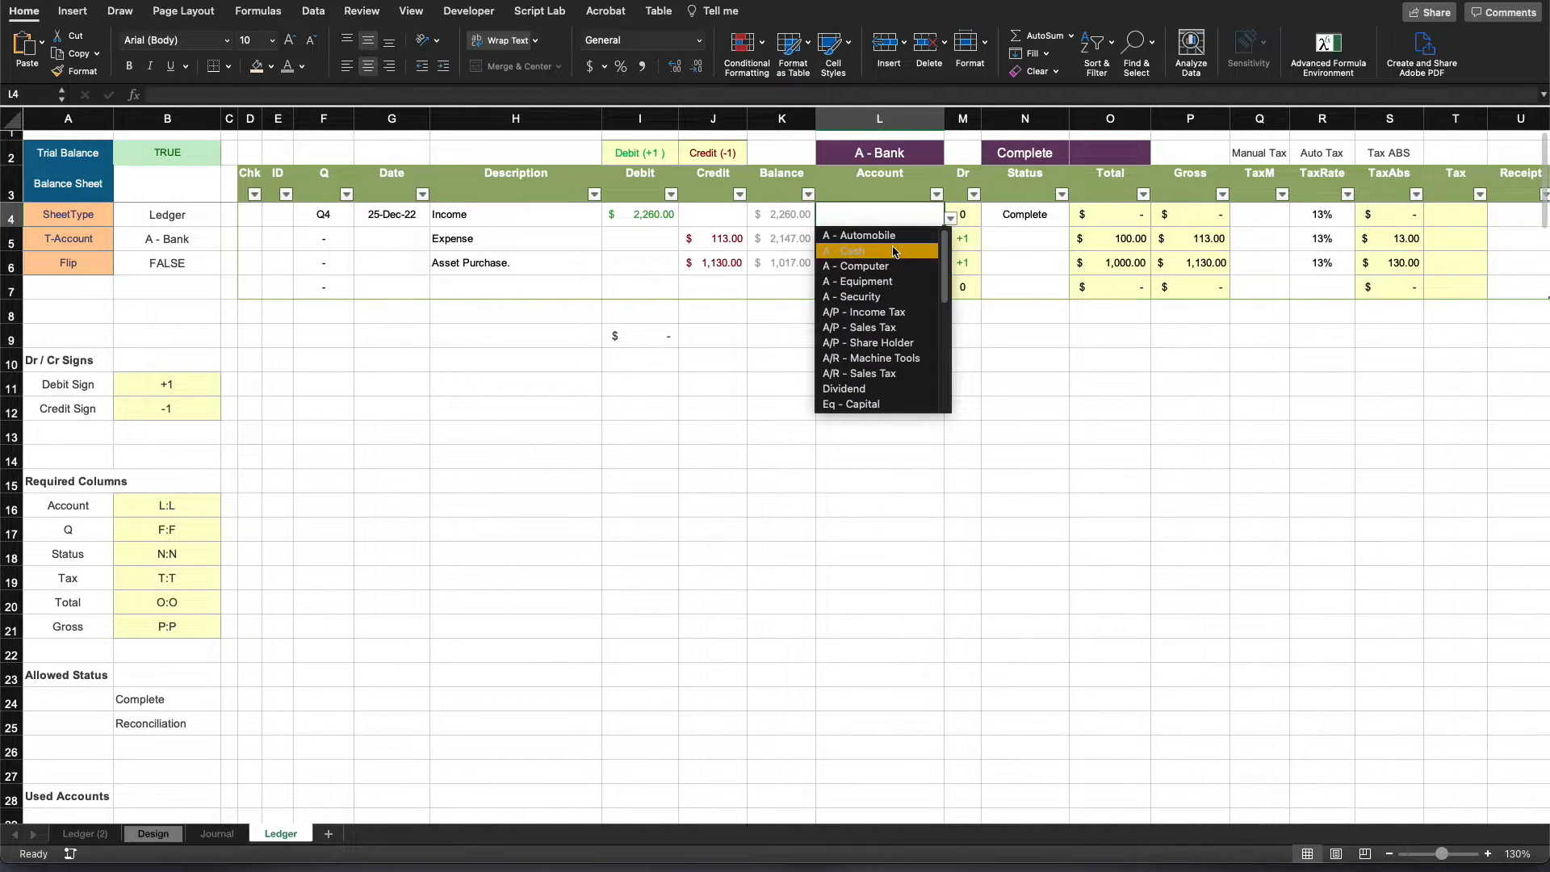
{"action": "key", "text": "Return"}
{"action": "left_click", "coordinate": [1047, 449]}
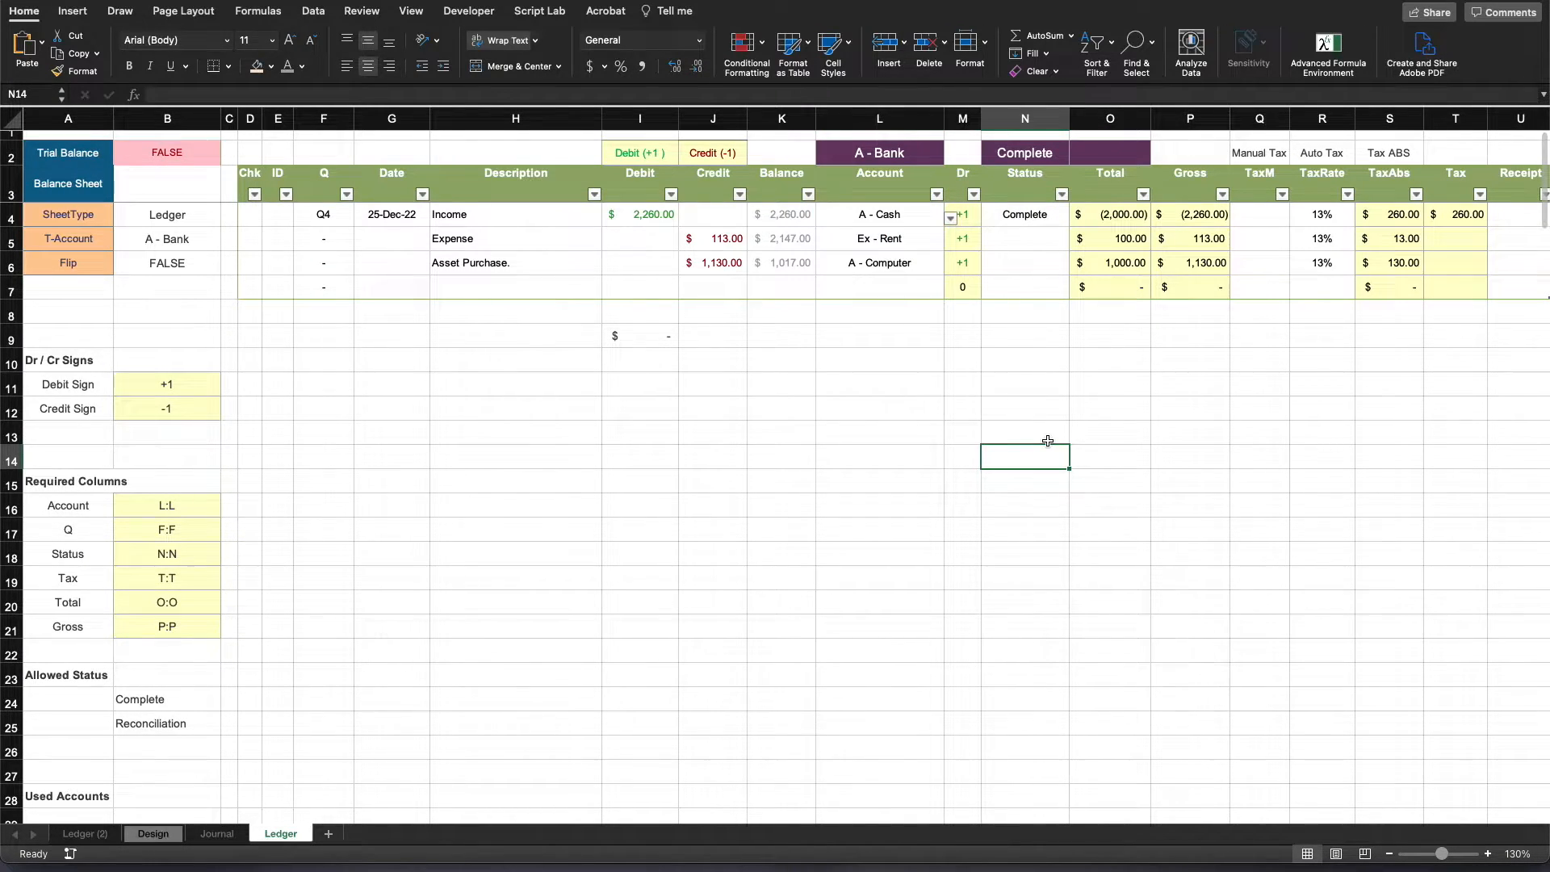
{"action": "left_click", "coordinate": [634, 380]}
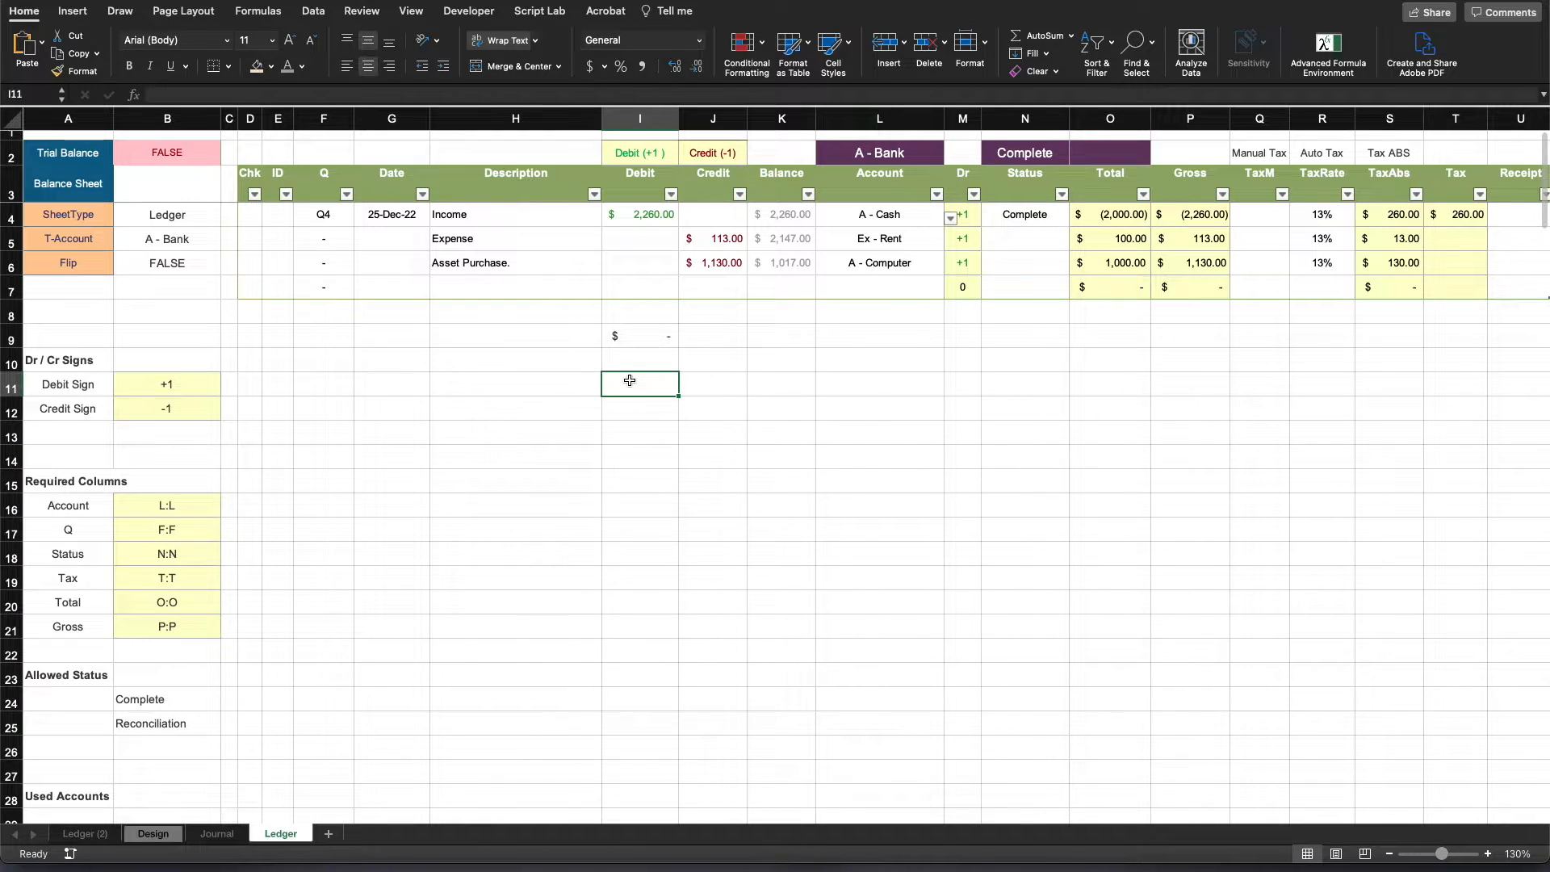
{"action": "left_click", "coordinate": [245, 213]}
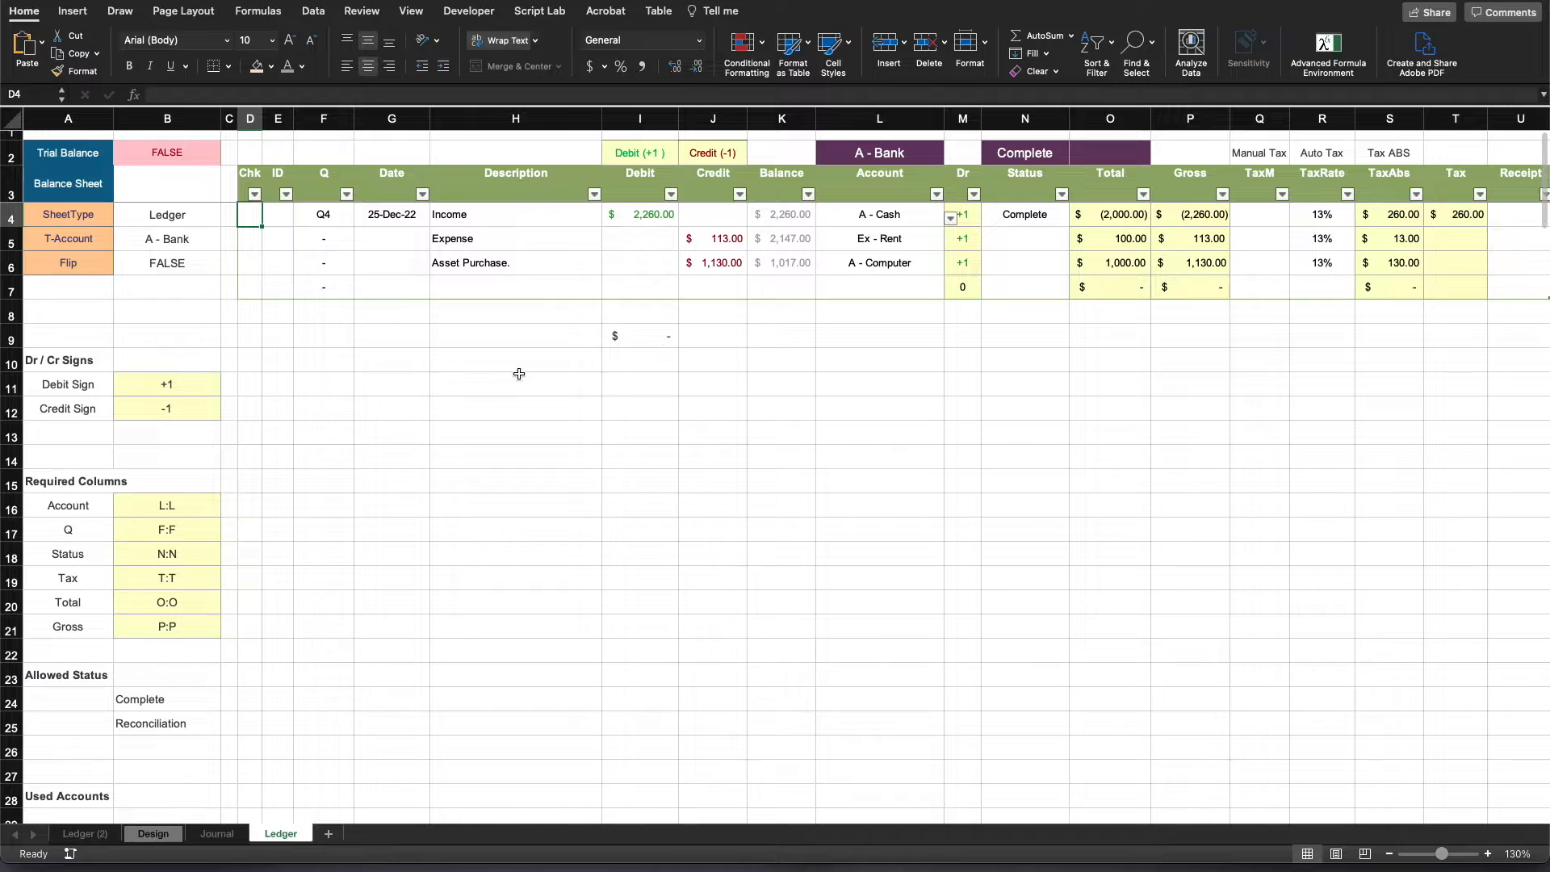
{"action": "type", "text": "if"}
{"action": "key", "text": "Tab"}
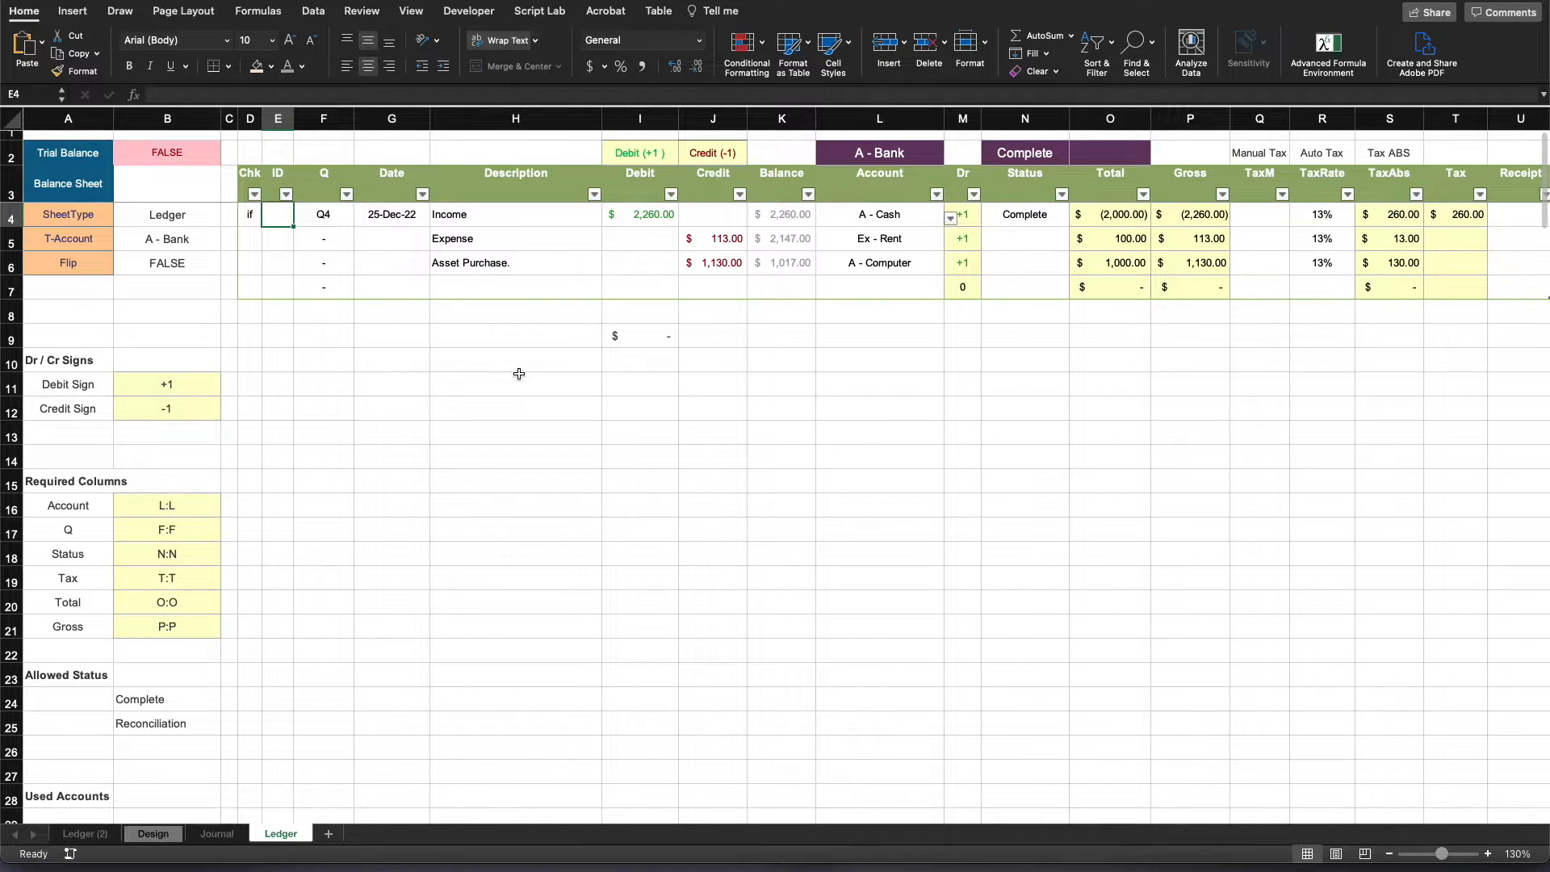
{"action": "key", "text": "Left"}
- Start a formula in the Income row's Chk cell D4 with nested functions: =IF(OR(AND(
{"action": "type", "text": "=if"}
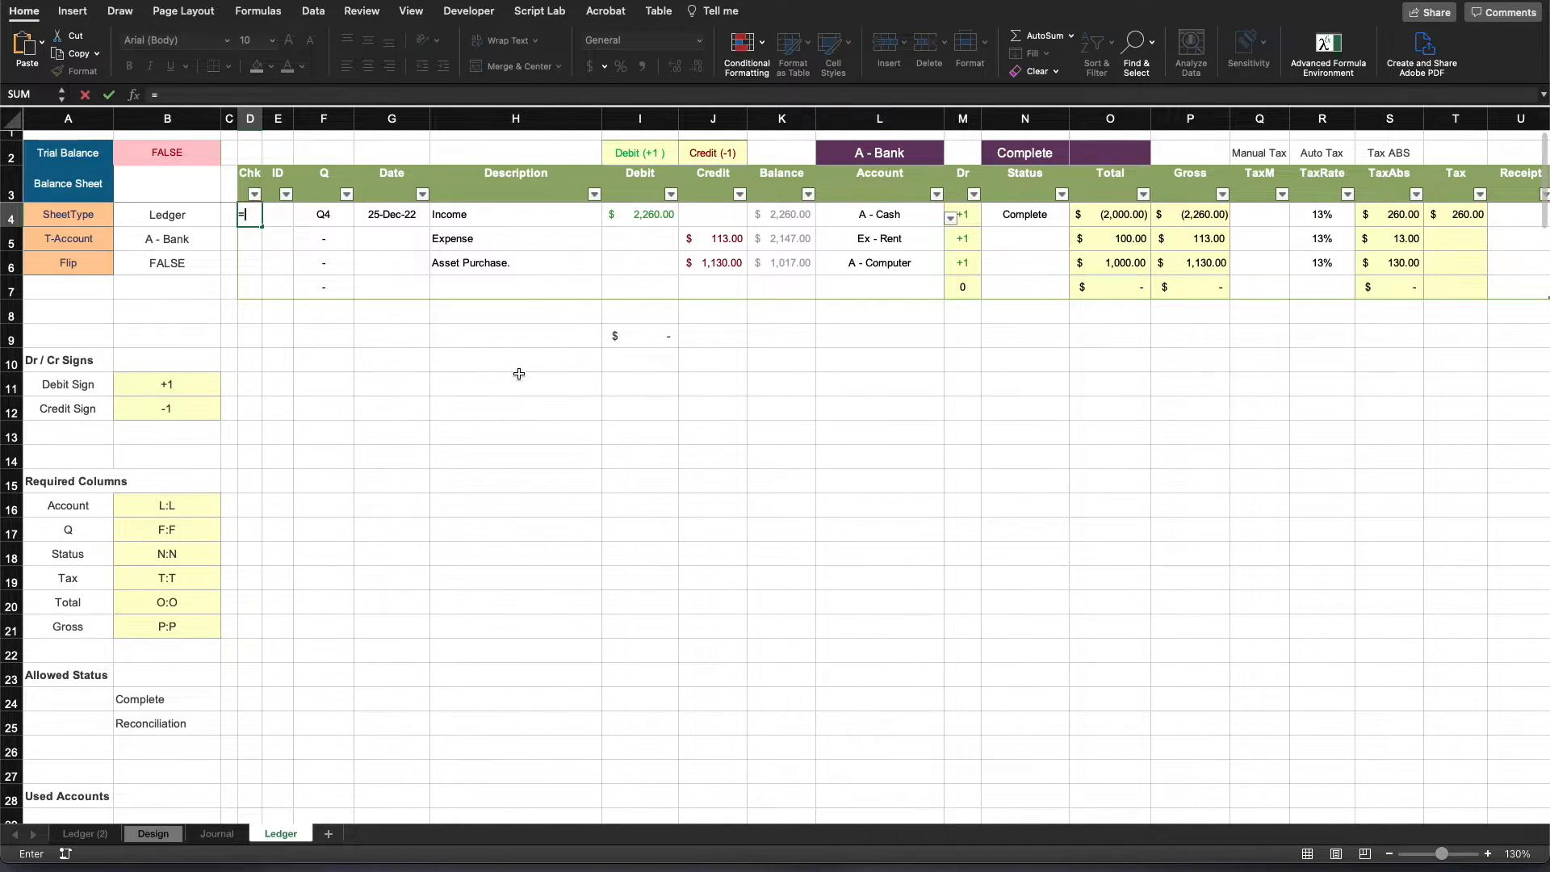
{"action": "key", "text": "Tab"}
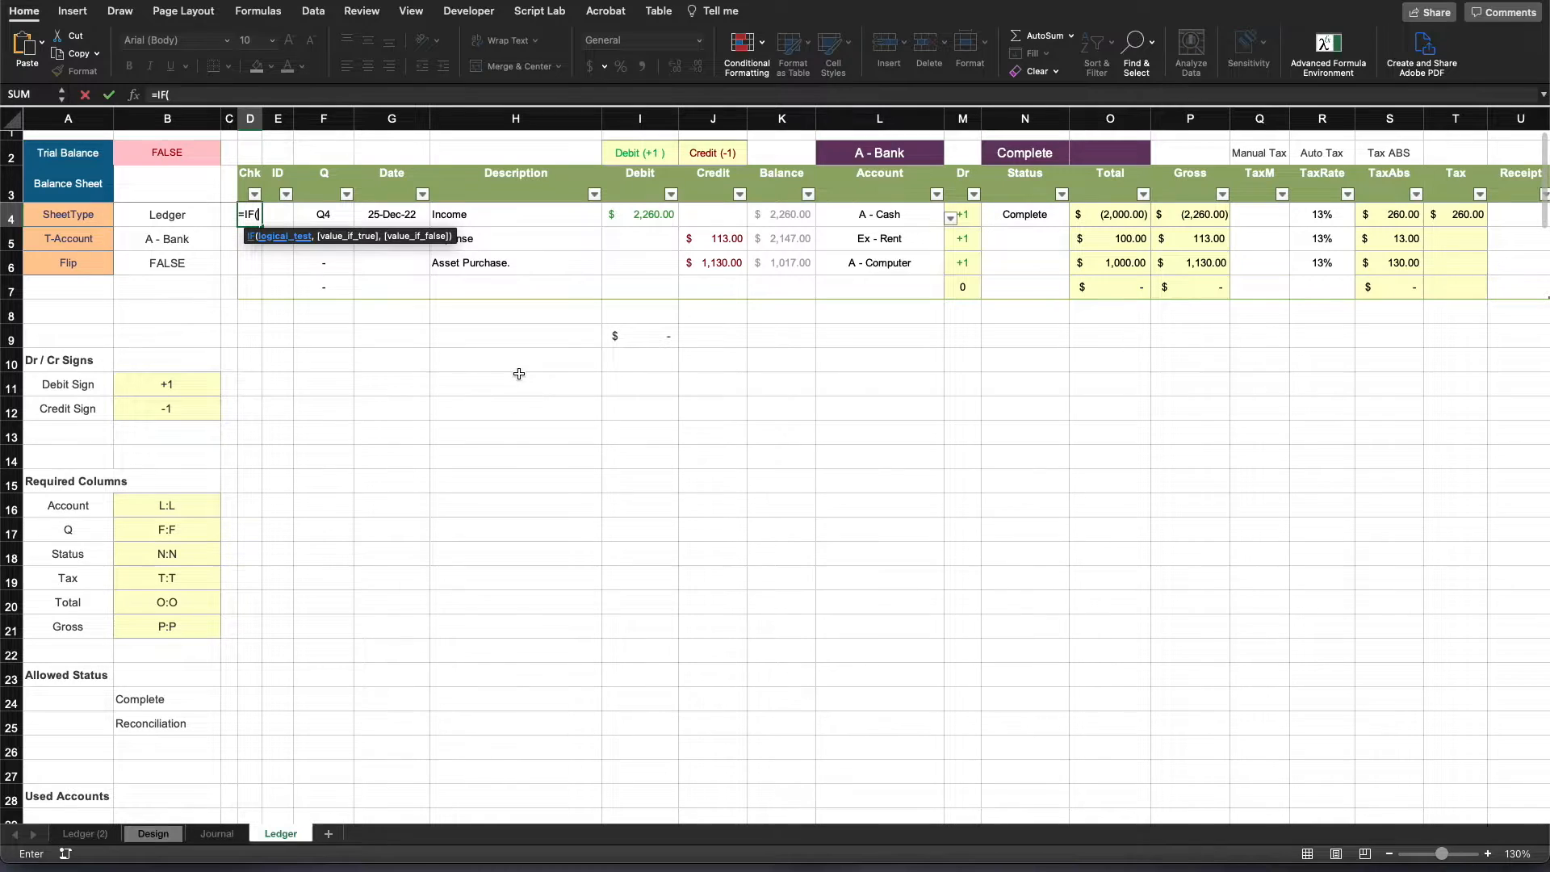
{"action": "type", "text": "or"}
{"action": "key", "text": "Tab"}
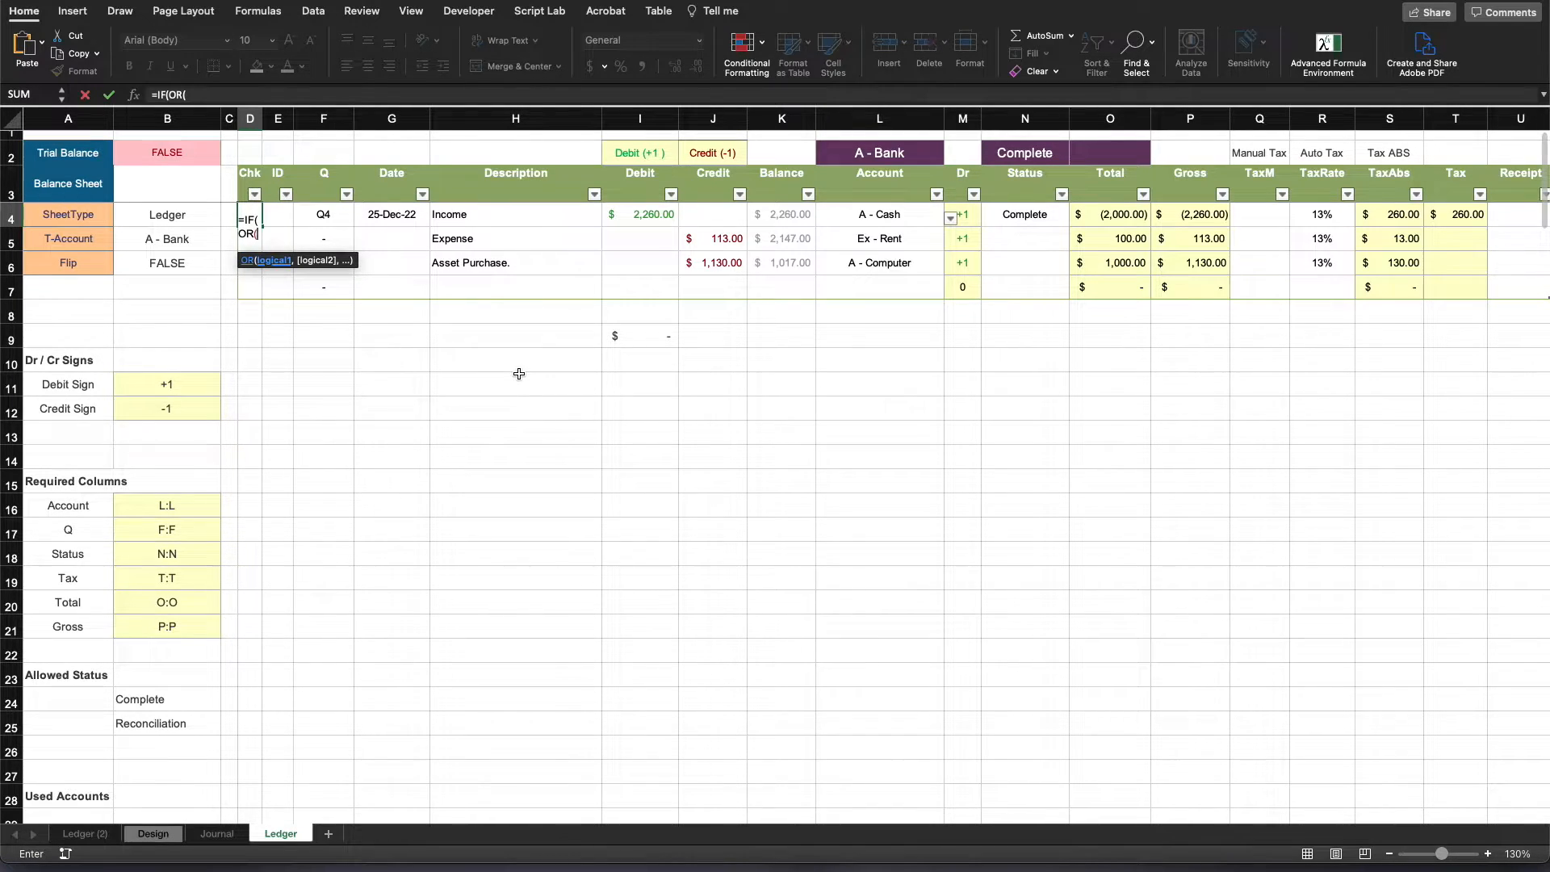
{"action": "type", "text": "AND("}
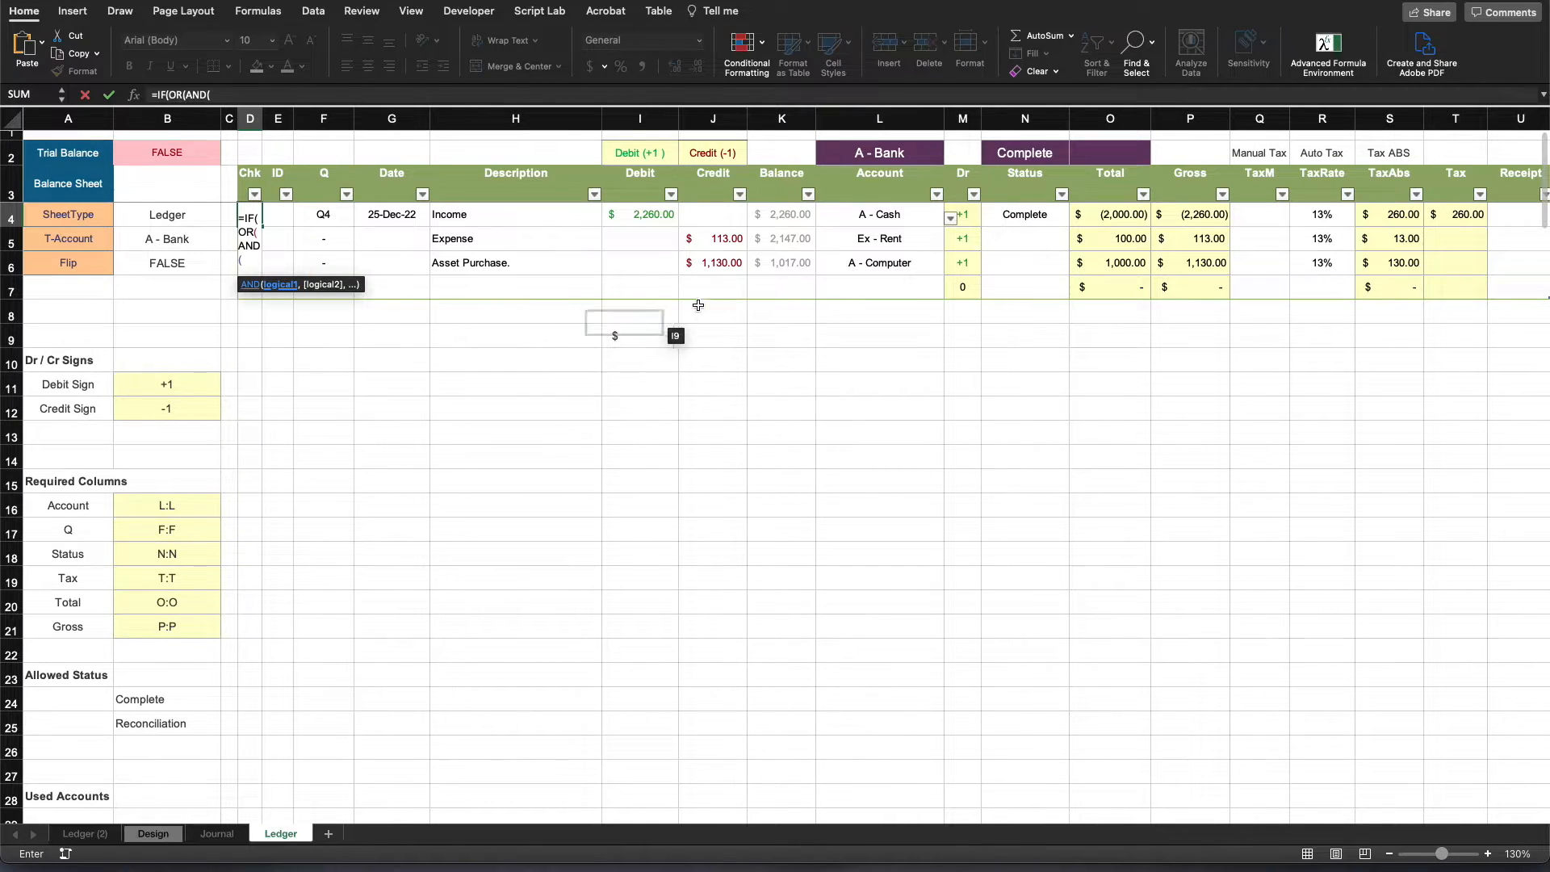
{"action": "left_click", "coordinate": [1049, 212]}
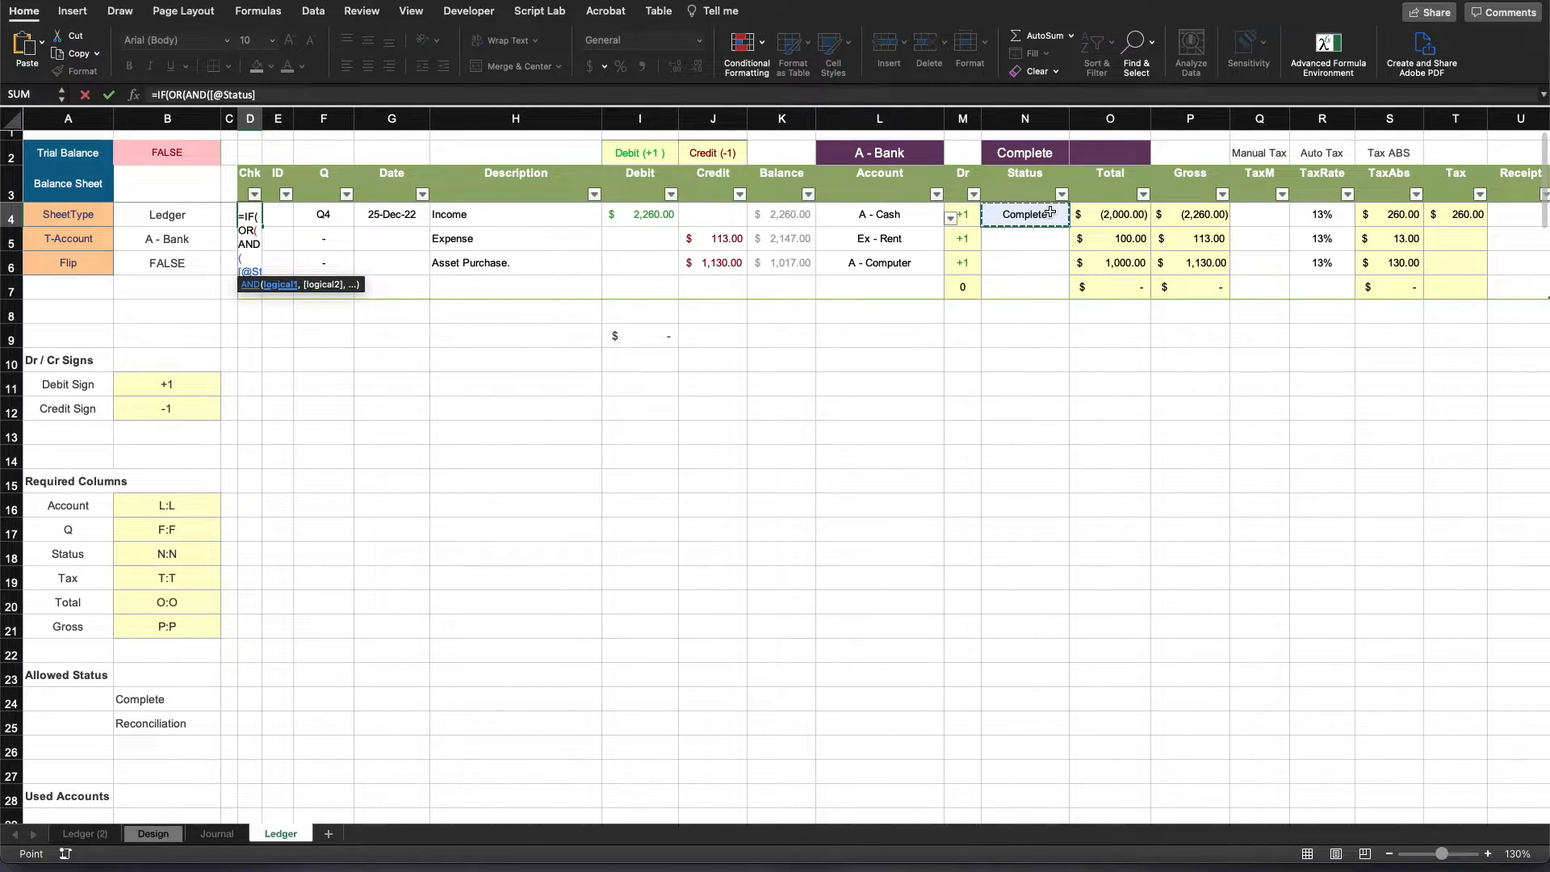
{"action": "type", "text": "="}
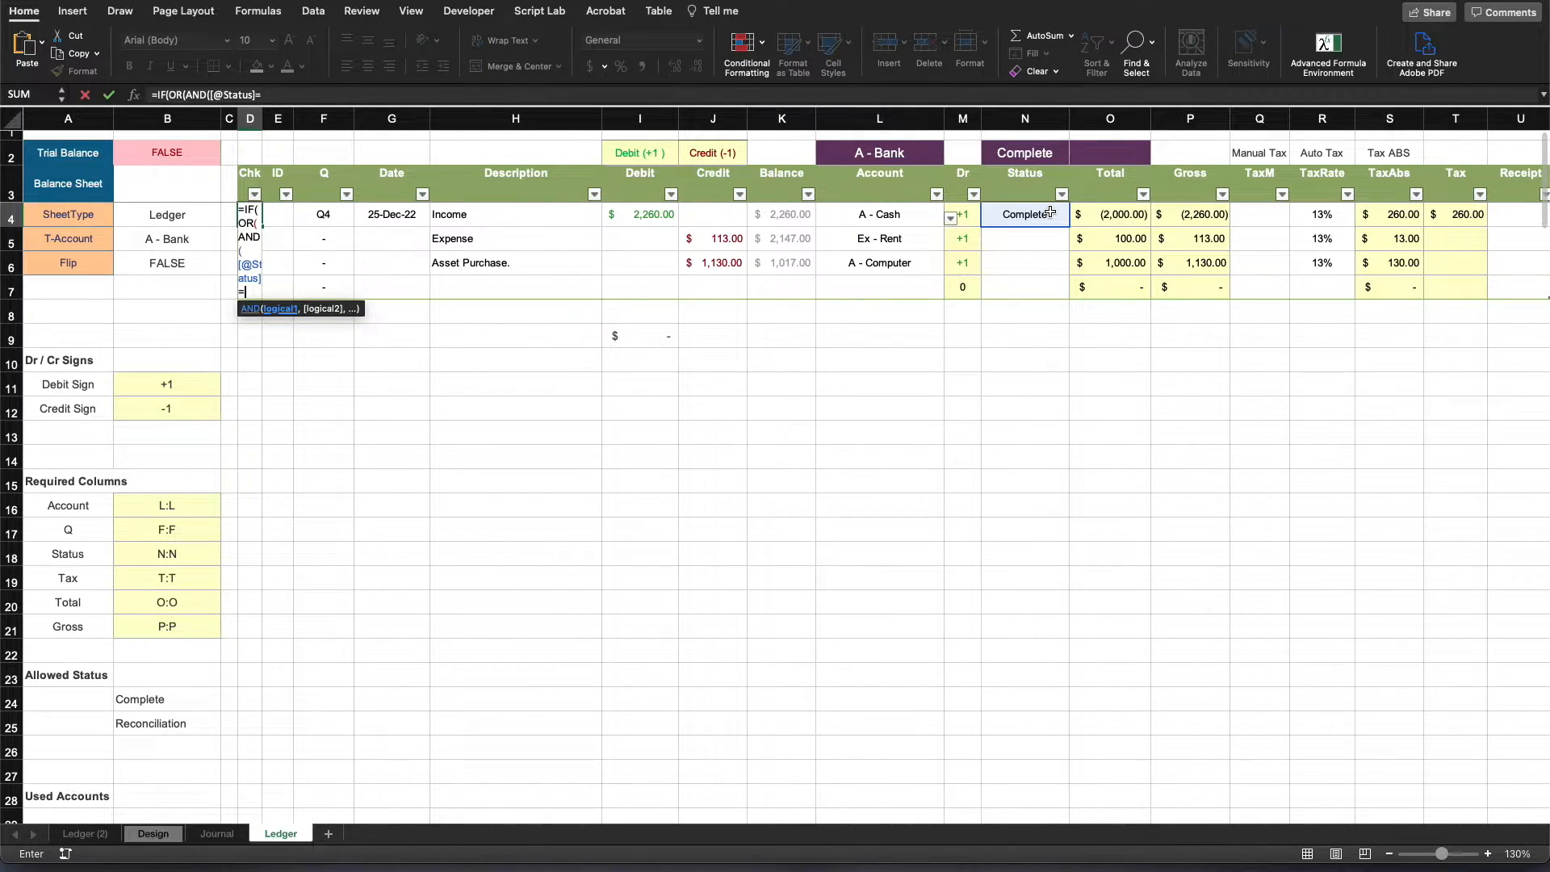
{"action": "left_click", "coordinate": [197, 696]}
{"action": "type", "text": ","}
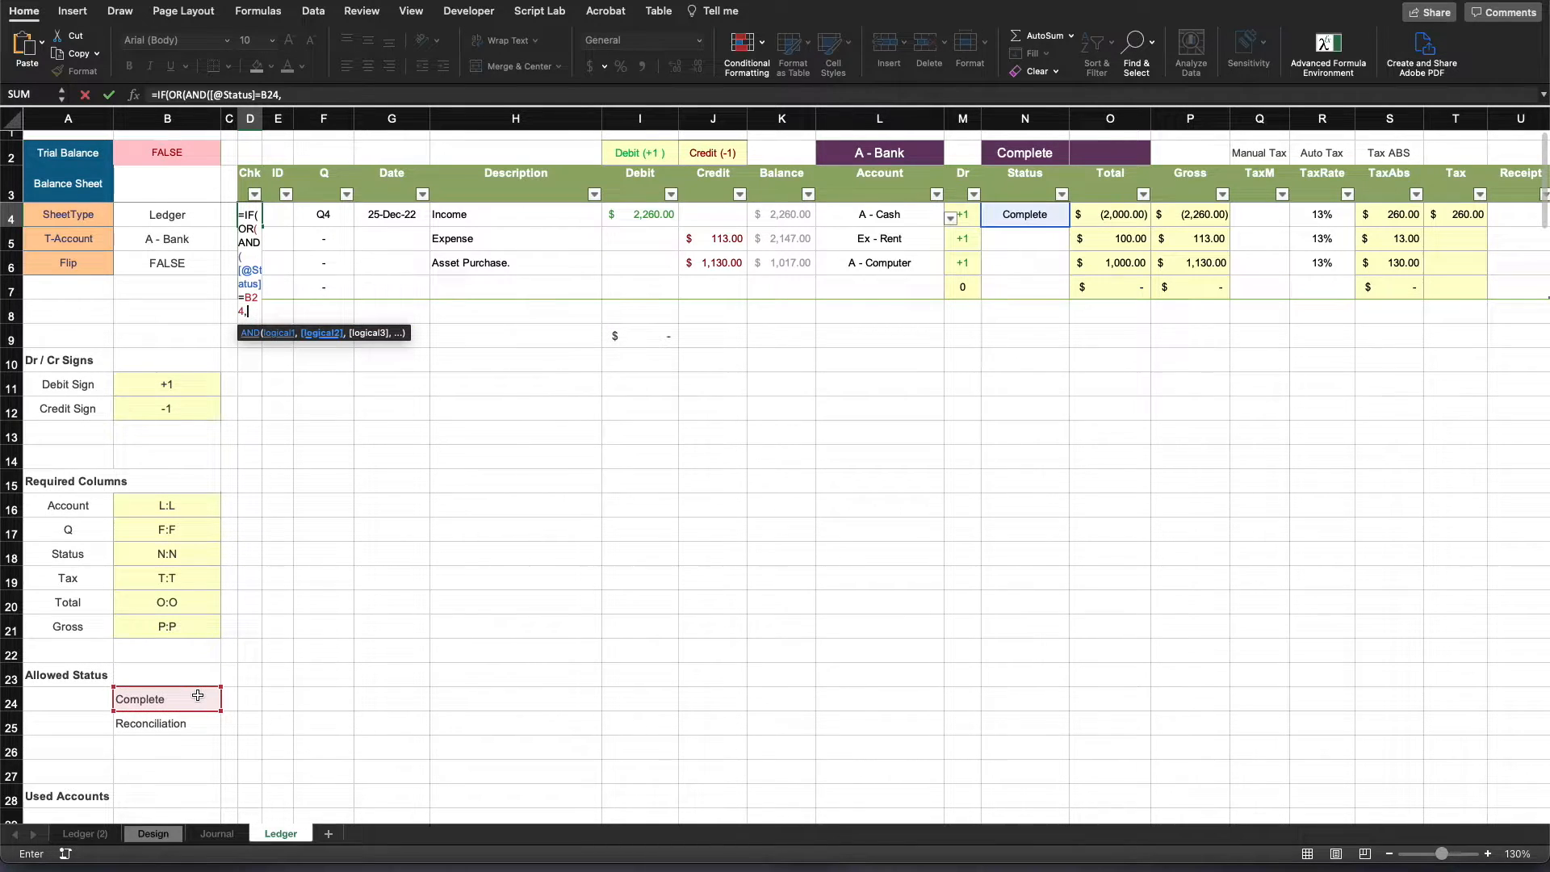
{"action": "left_click", "coordinate": [963, 214]}
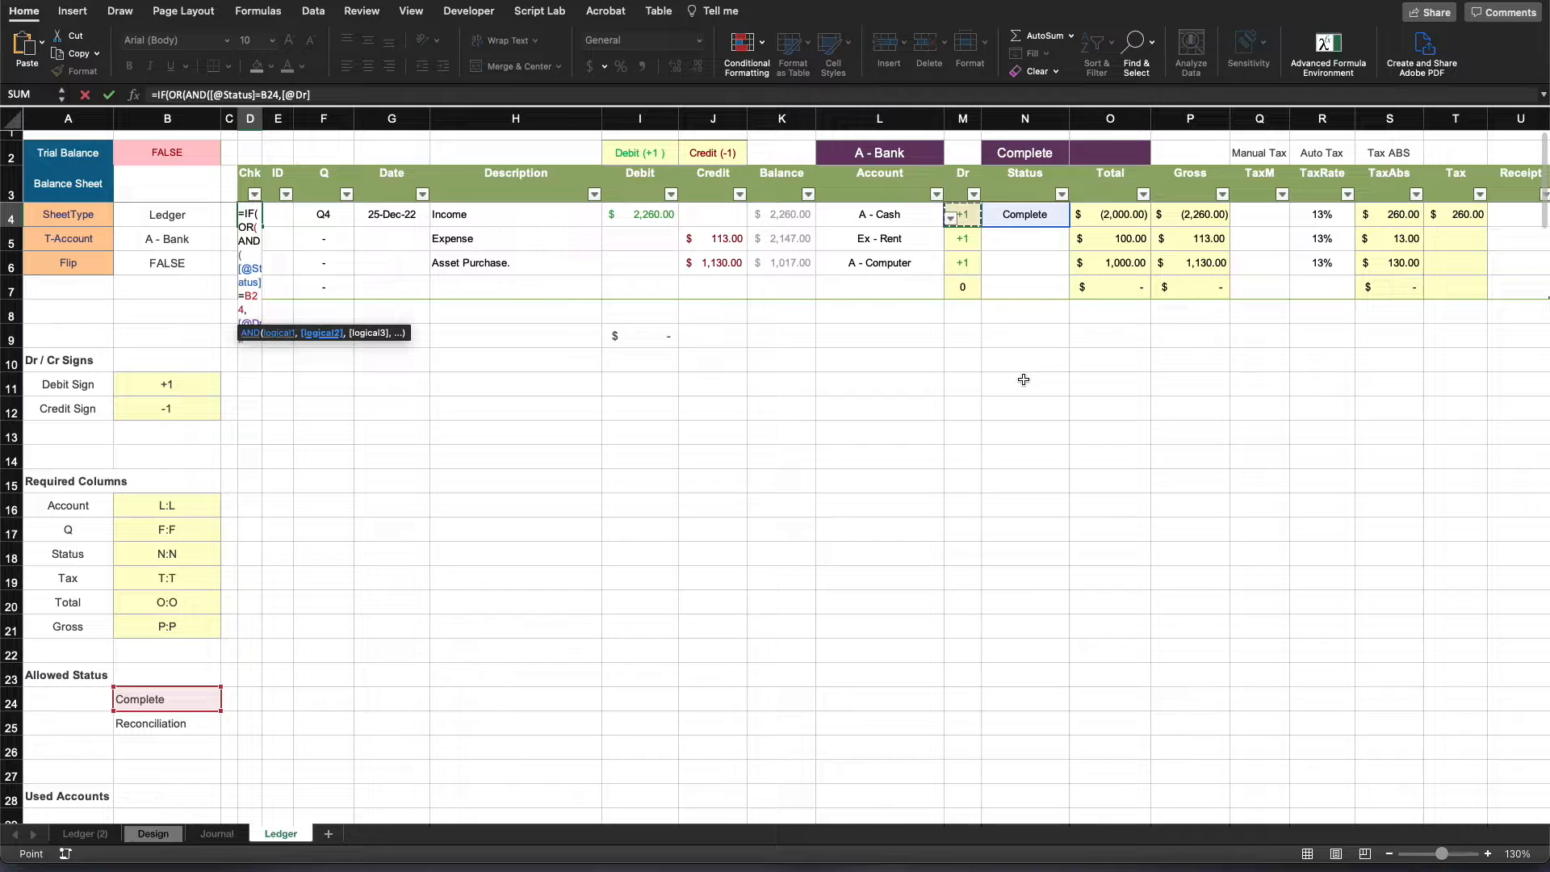
{"action": "type", "text": "<>0"}
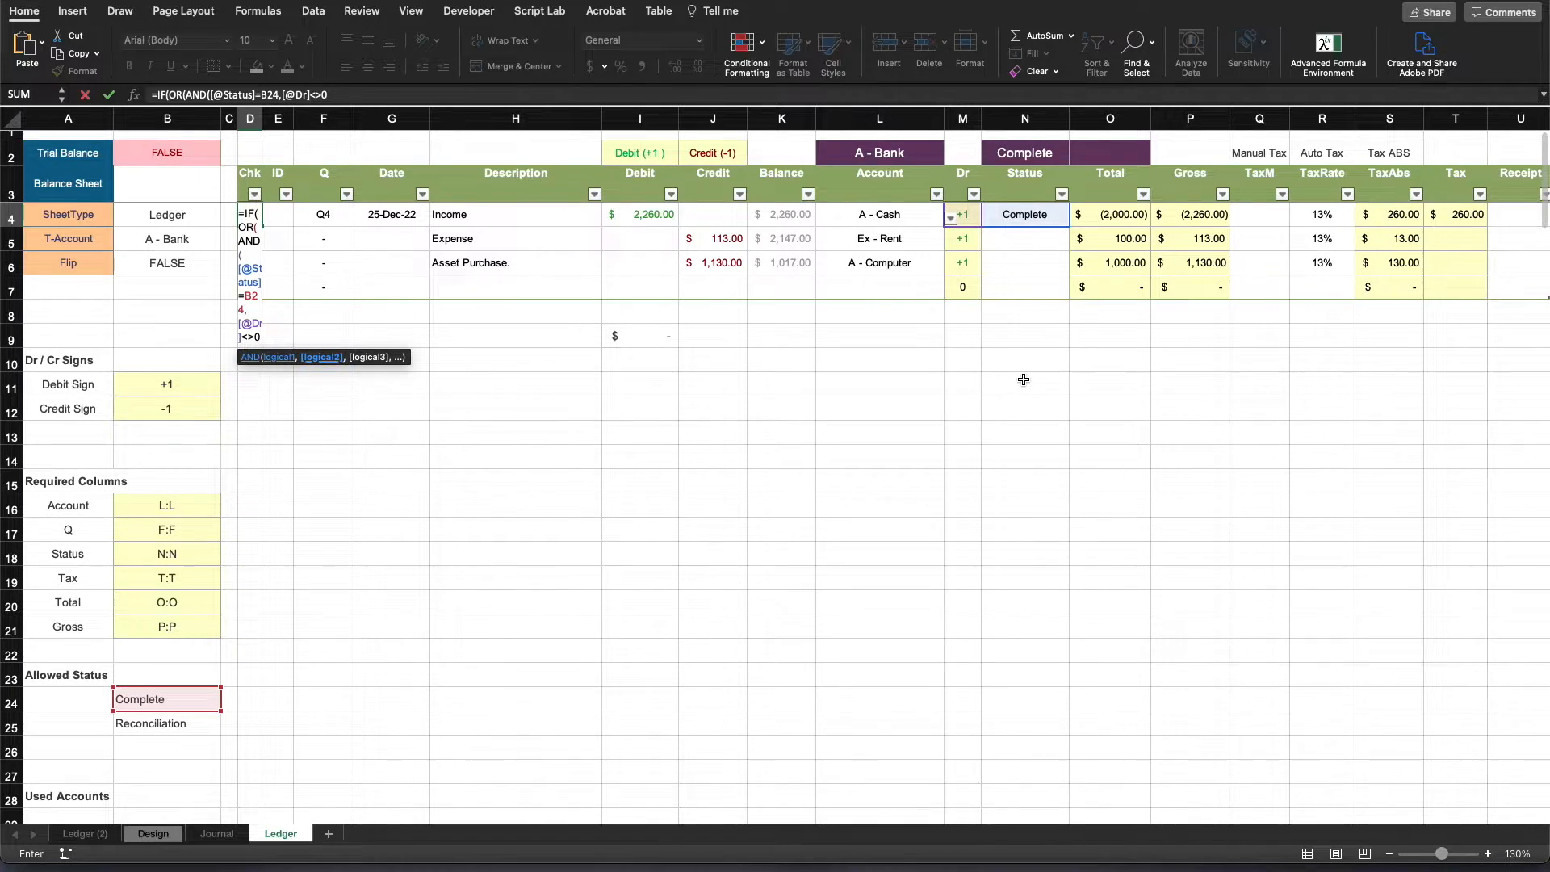
{"action": "left_click", "coordinate": [361, 98]}
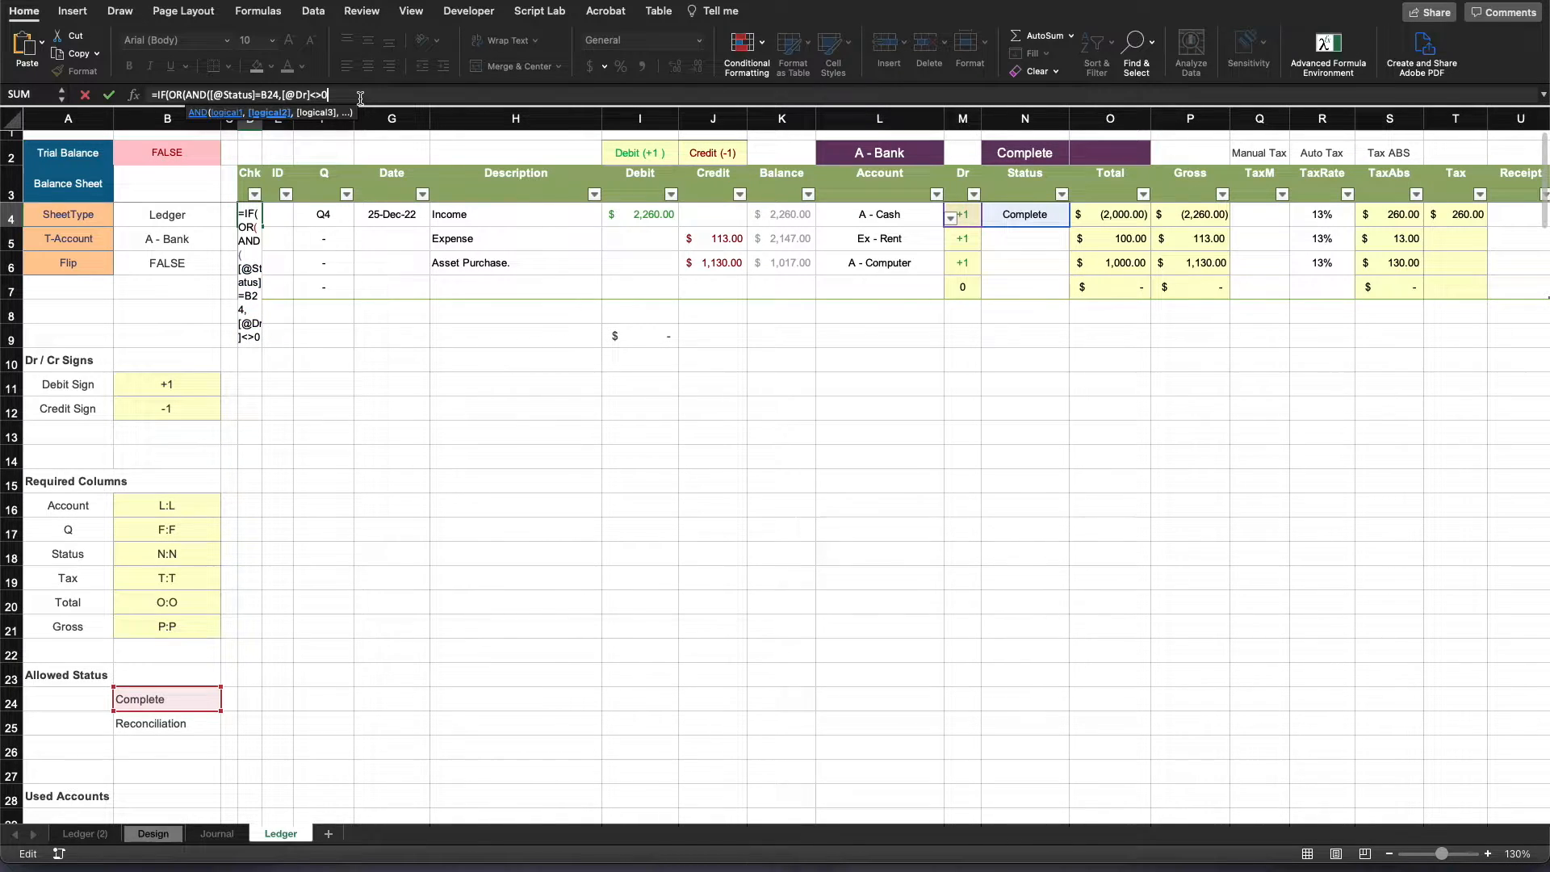
{"action": "type", "text": ")"}
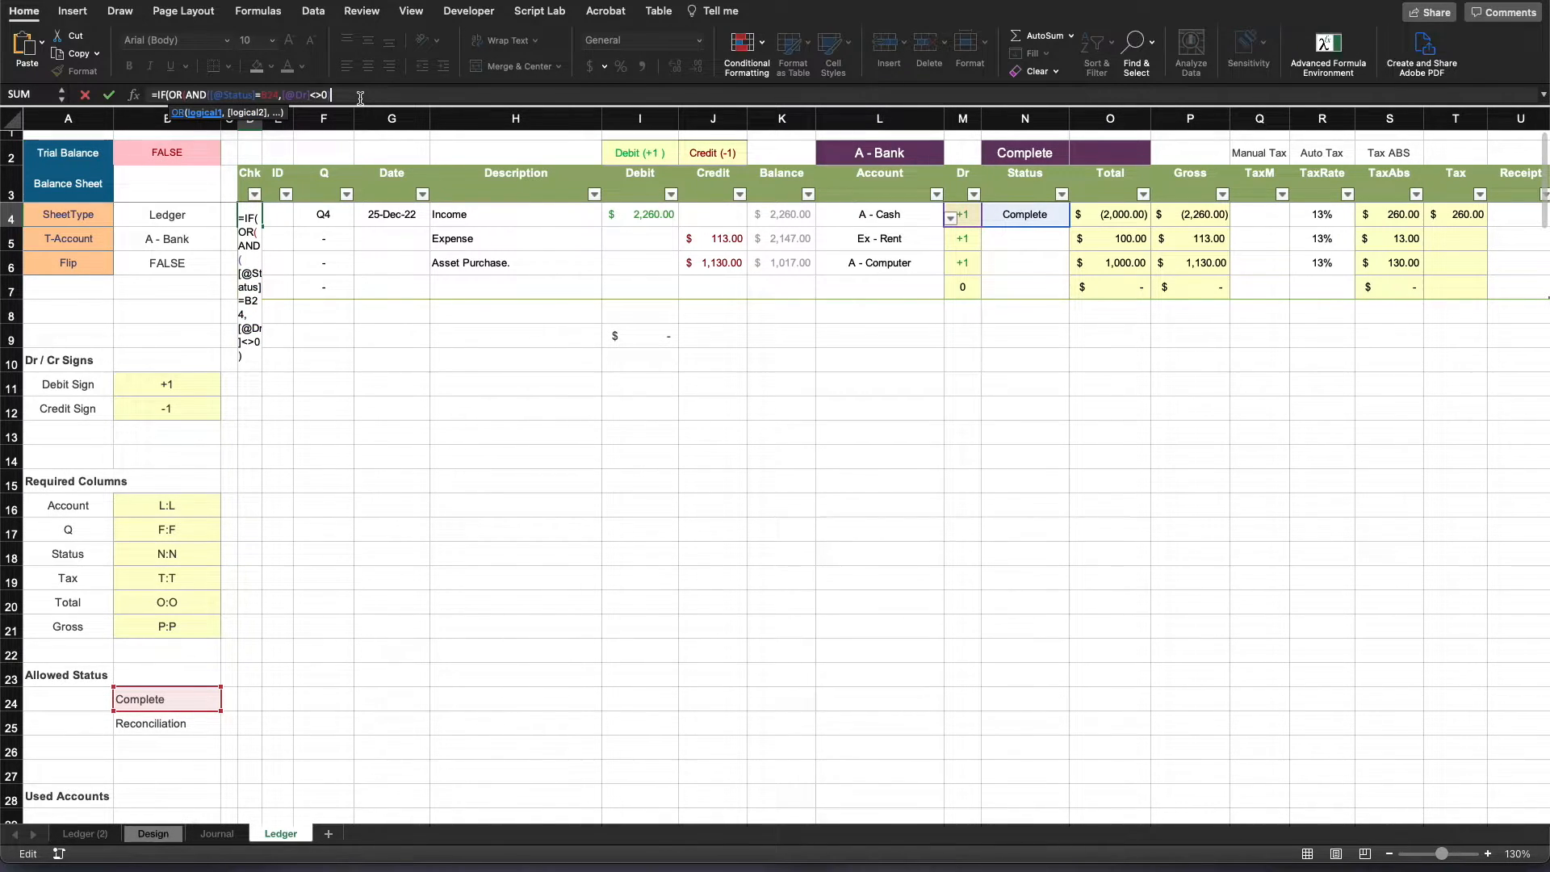
{"action": "type", "text": ", AND("}
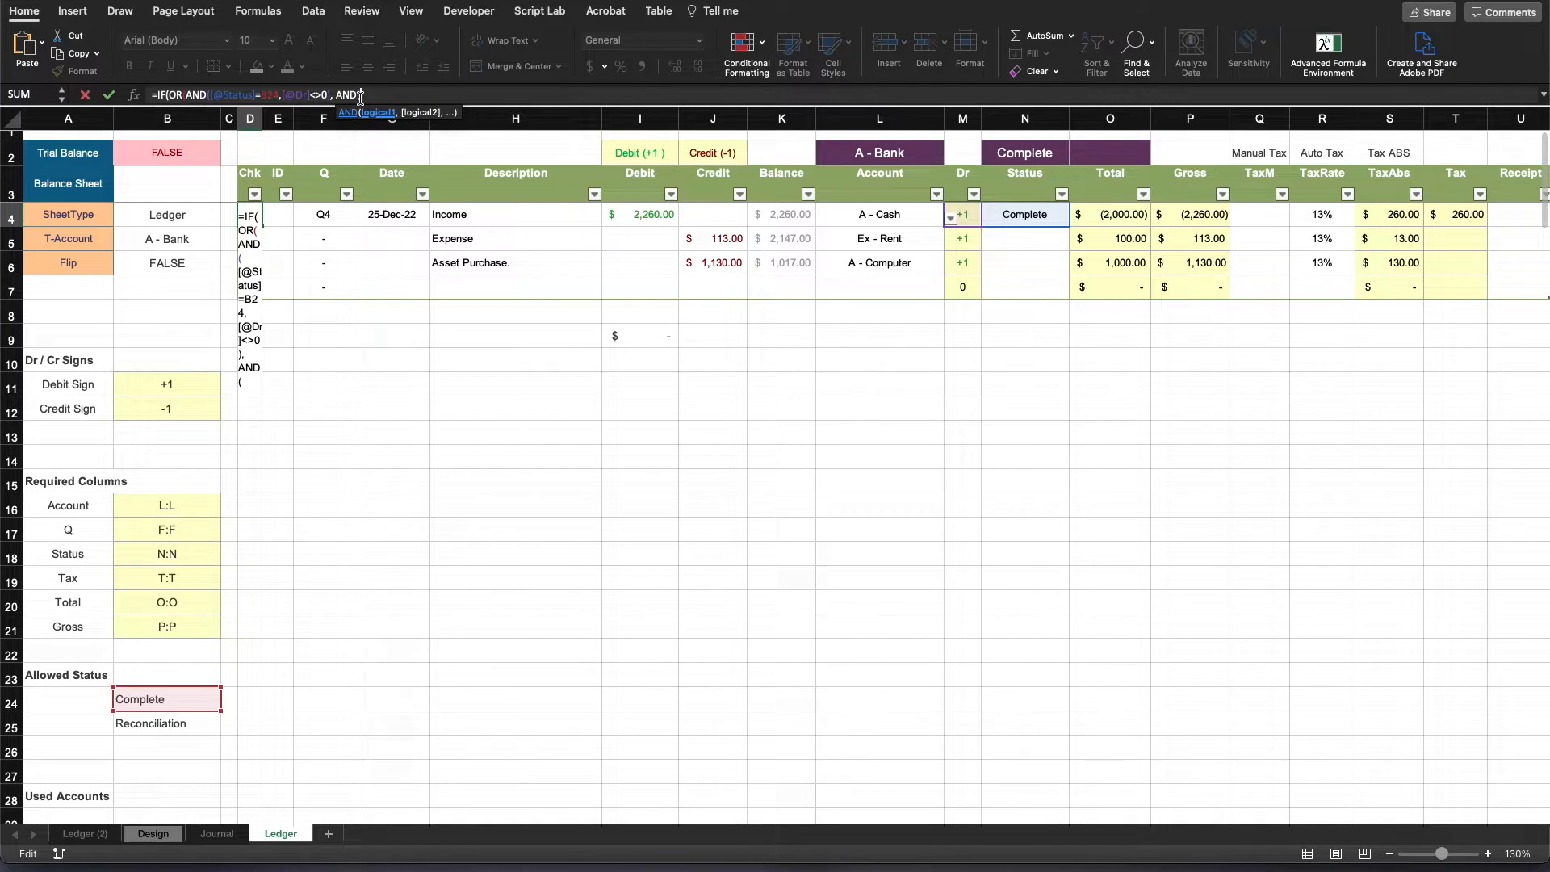
{"action": "left_click", "coordinate": [1041, 218]}
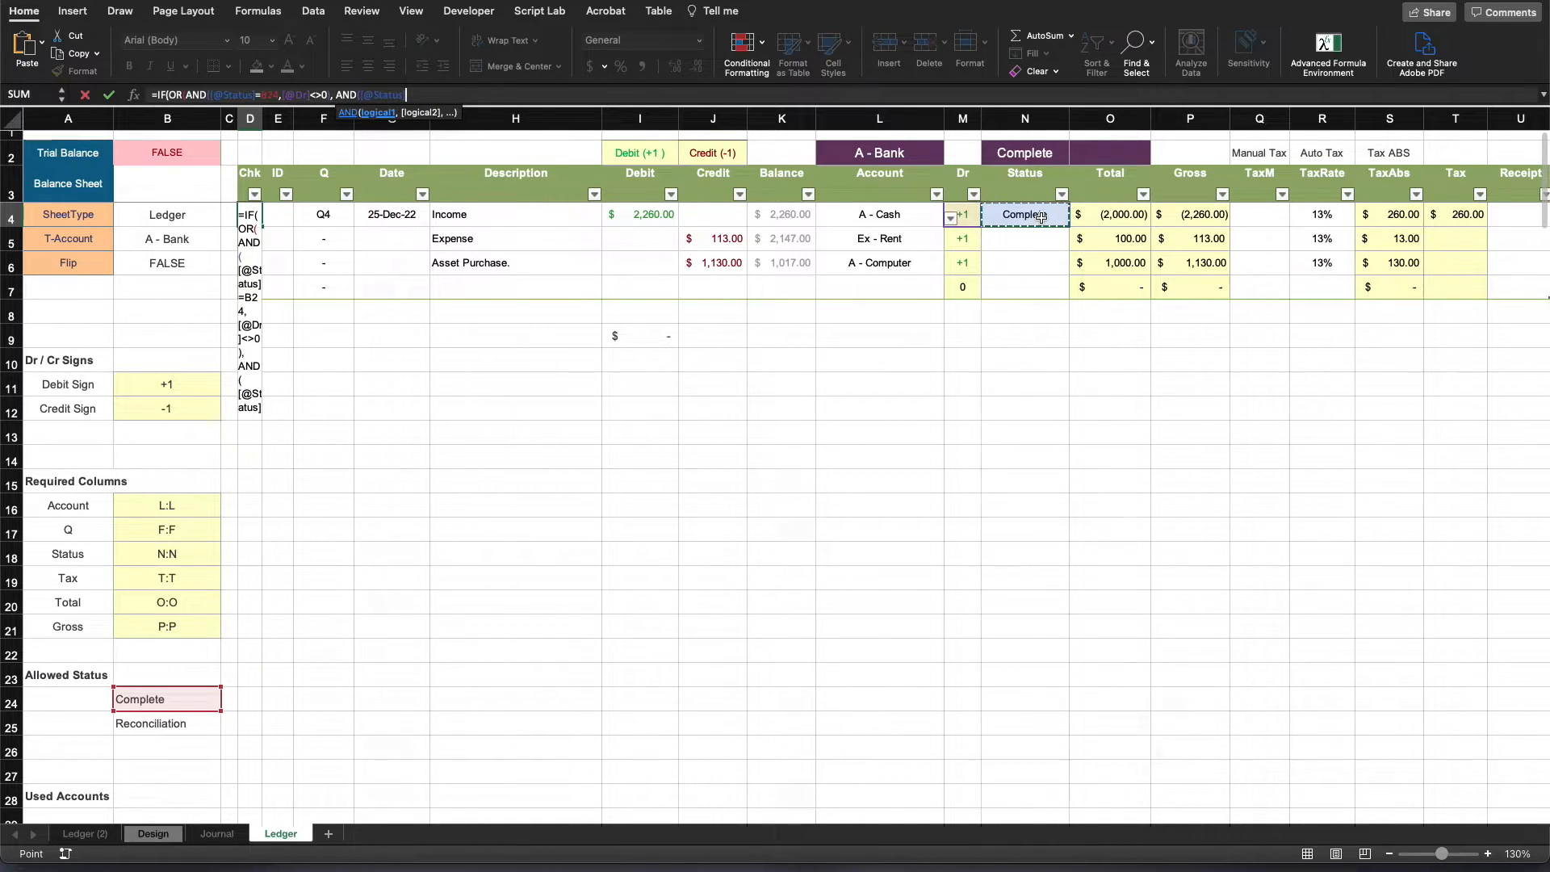
{"action": "type", "text": "="}
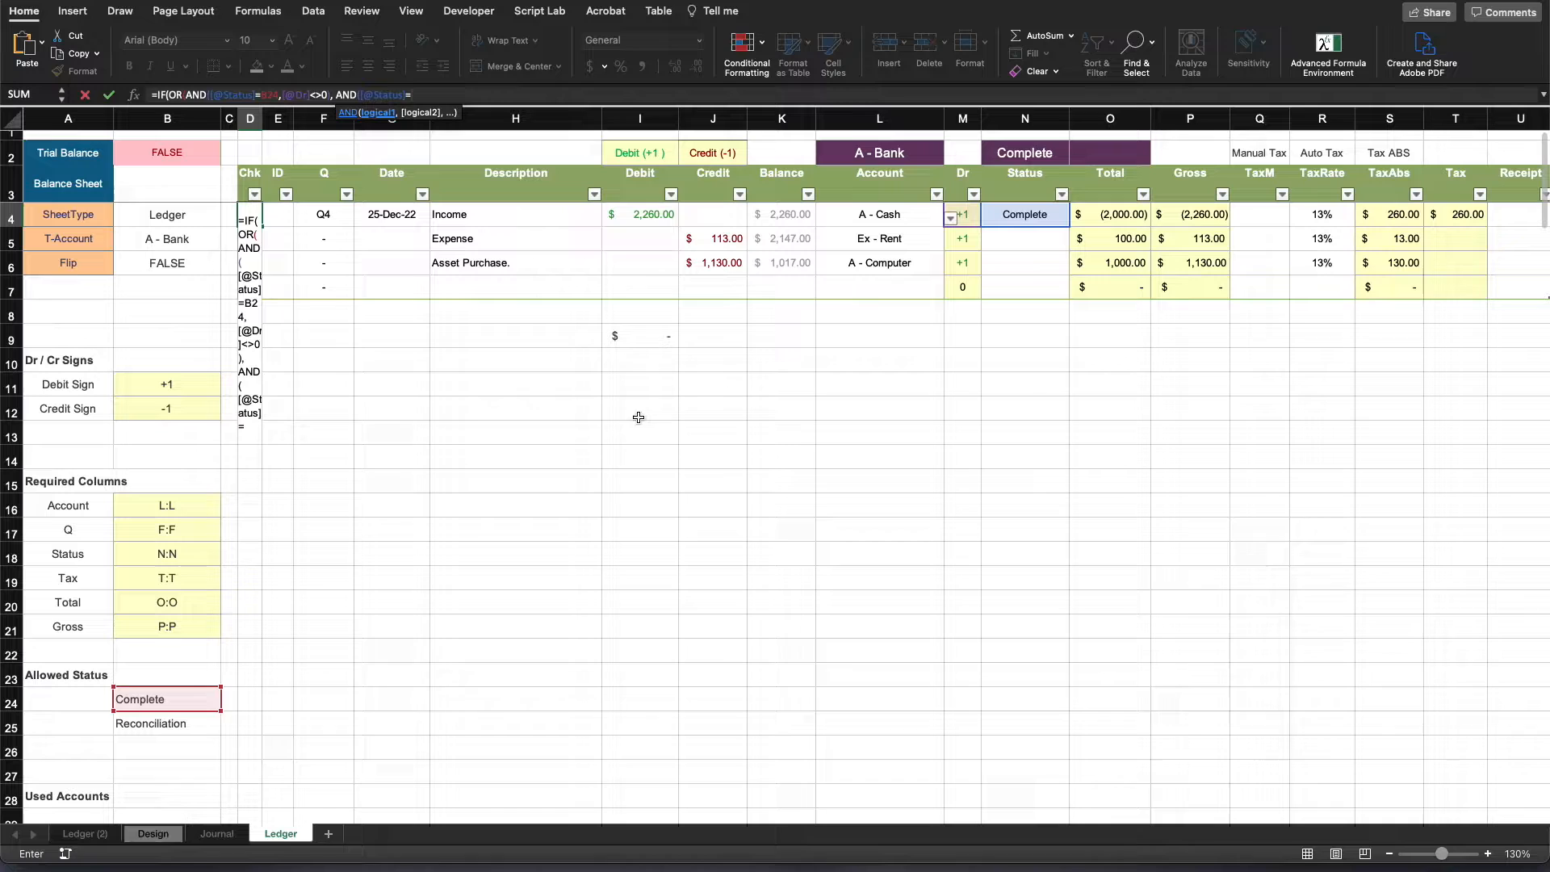
{"action": "left_click", "coordinate": [197, 723]}
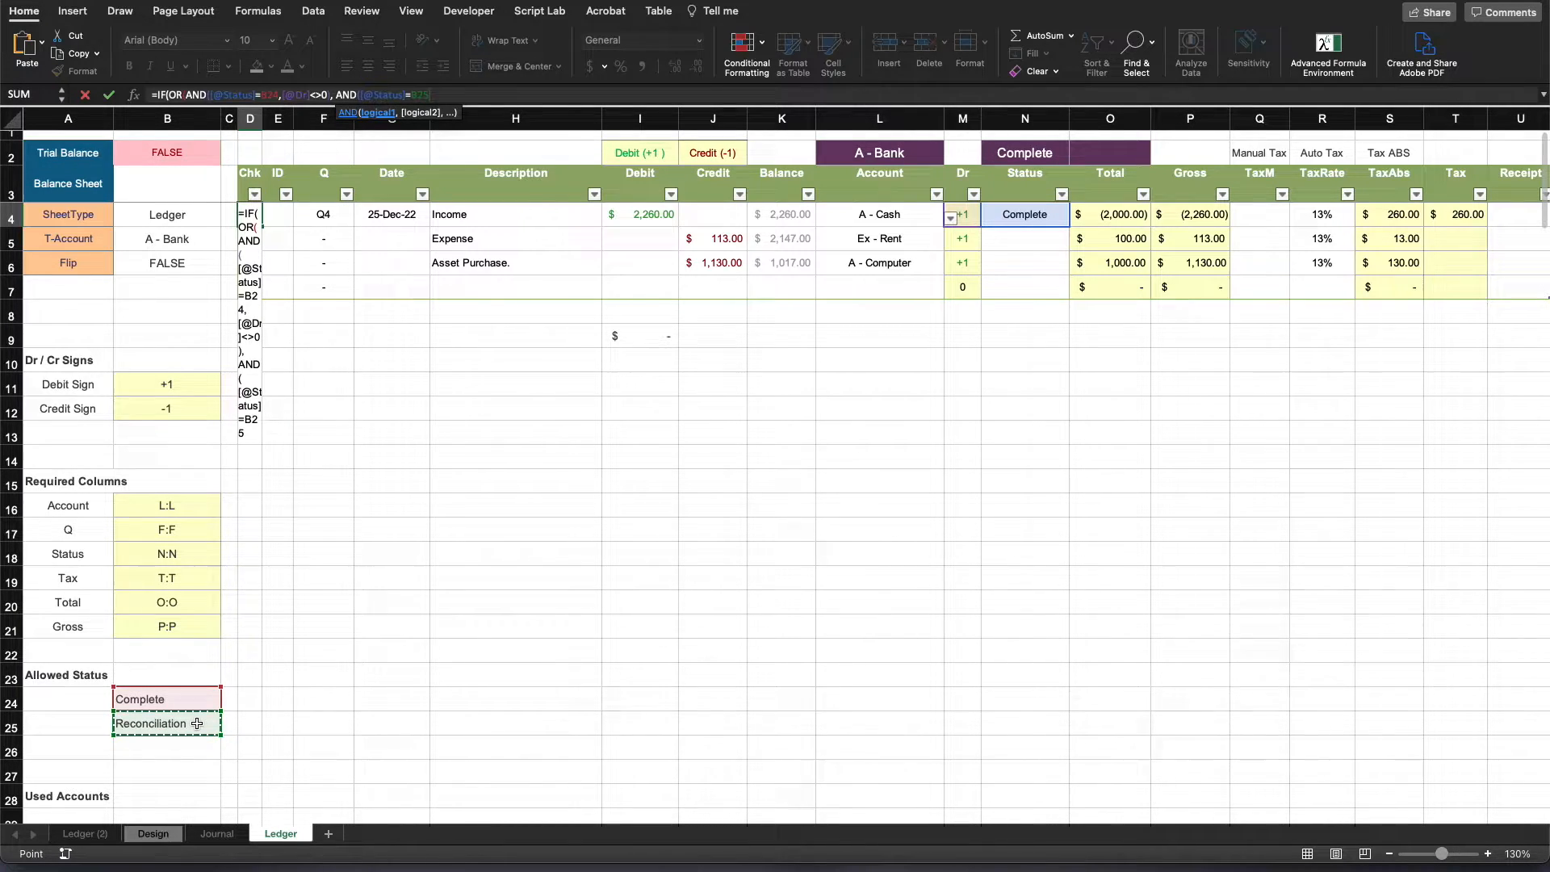
{"action": "type", "text": ","}
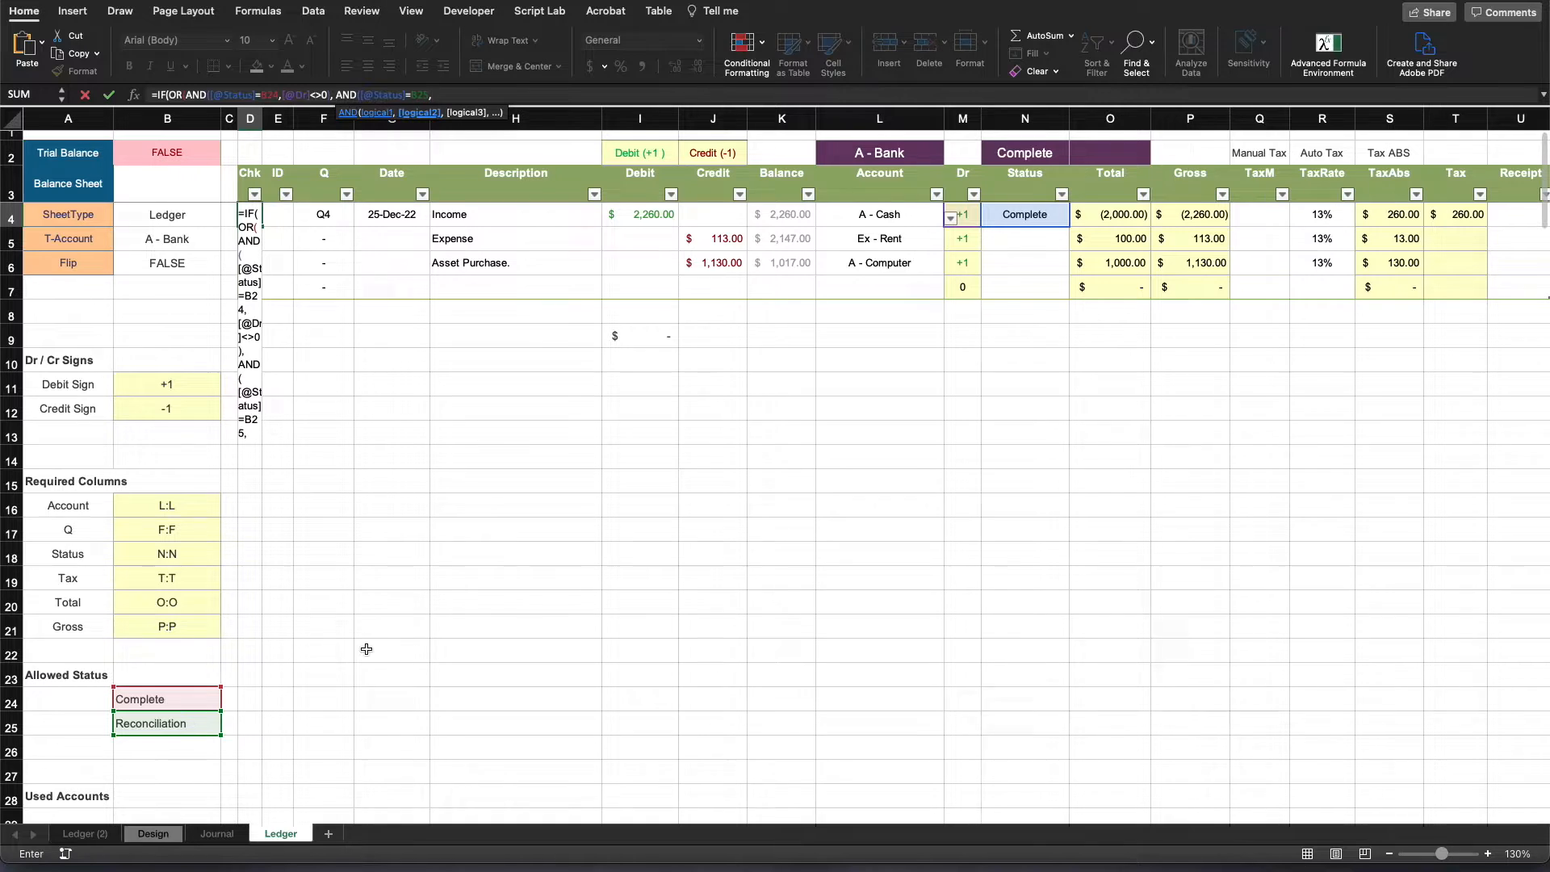
{"action": "left_click", "coordinate": [970, 212]}
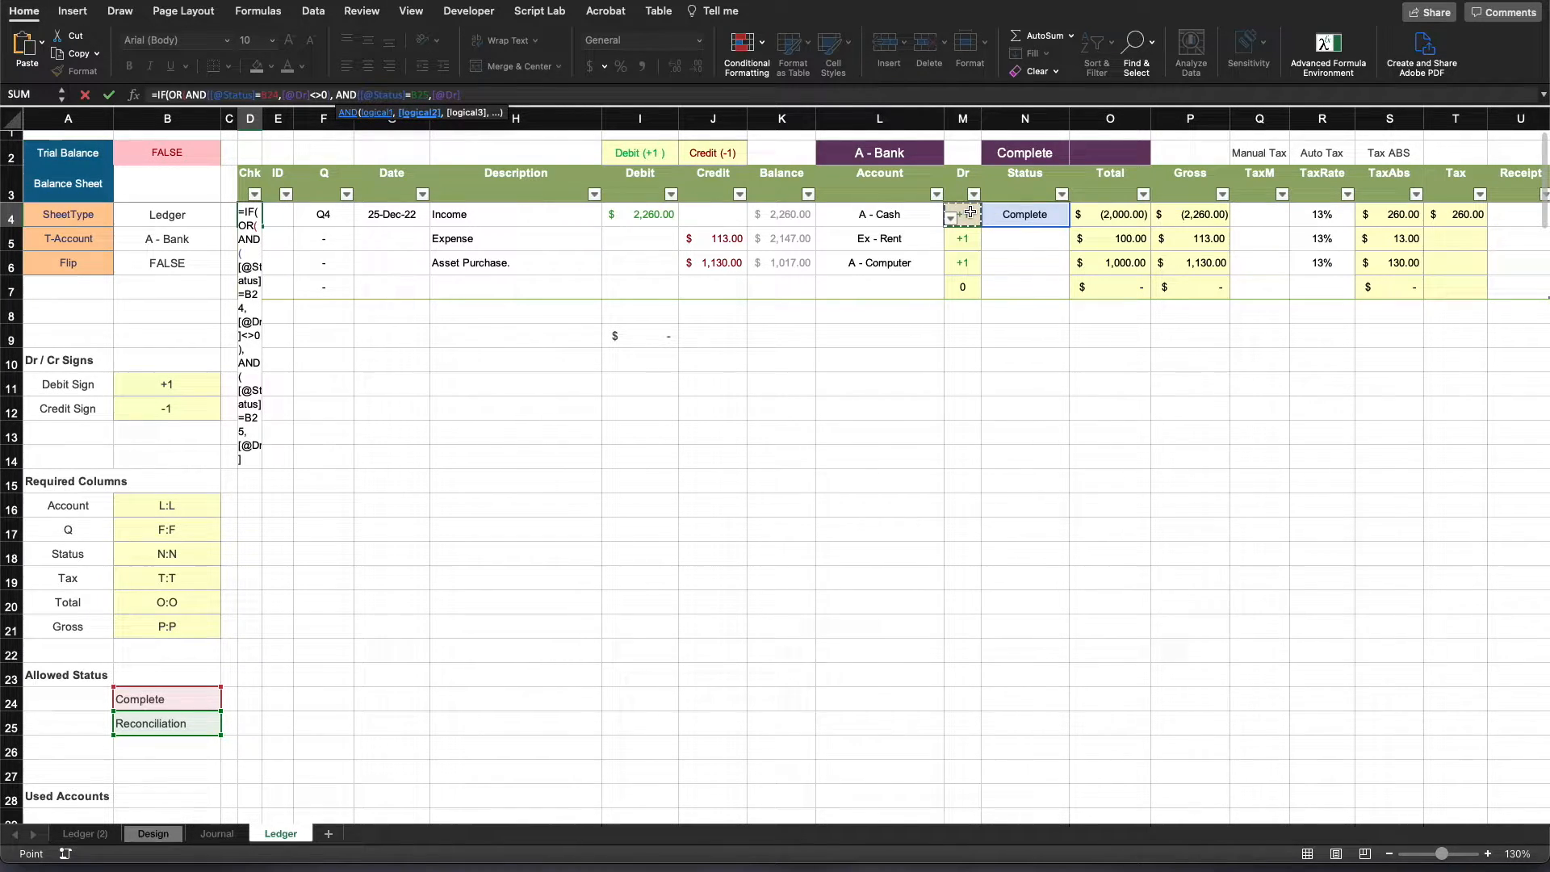
{"action": "type", "text": "="}
- Make the formula's two status references absolute, as $B$24 and $B$25
{"action": "left_click", "coordinate": [266, 94]}
{"action": "key", "text": "super+t"}
{"action": "left_click", "coordinate": [433, 95]}
{"action": "key", "text": "super+t"}
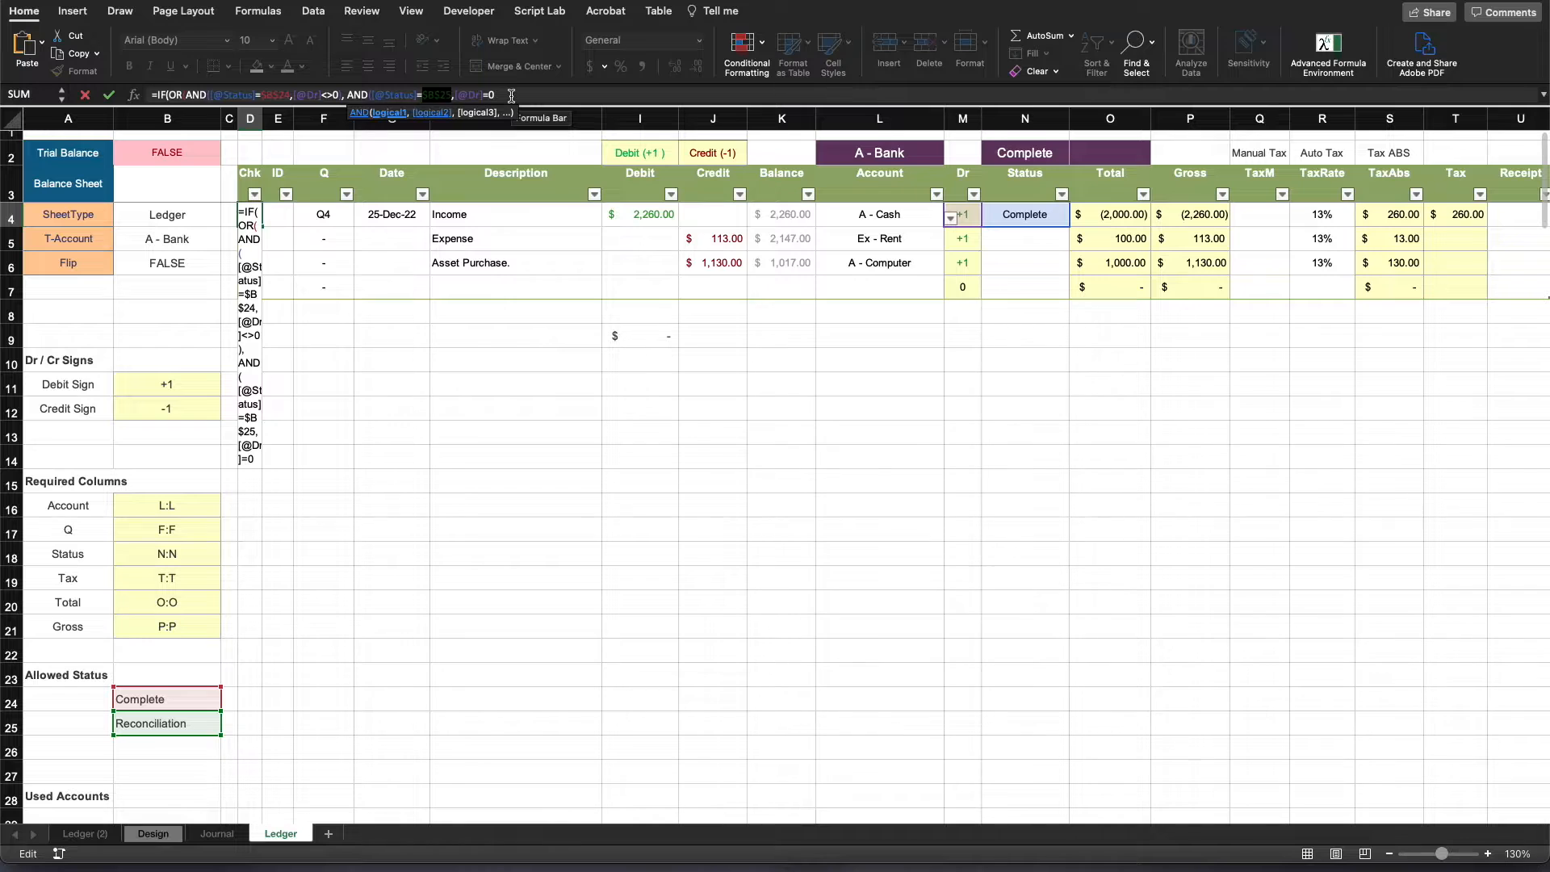
- Close the second AND, add 1 and 0 as the IF results, and try to enter the formula
{"action": "left_click", "coordinate": [511, 95]}
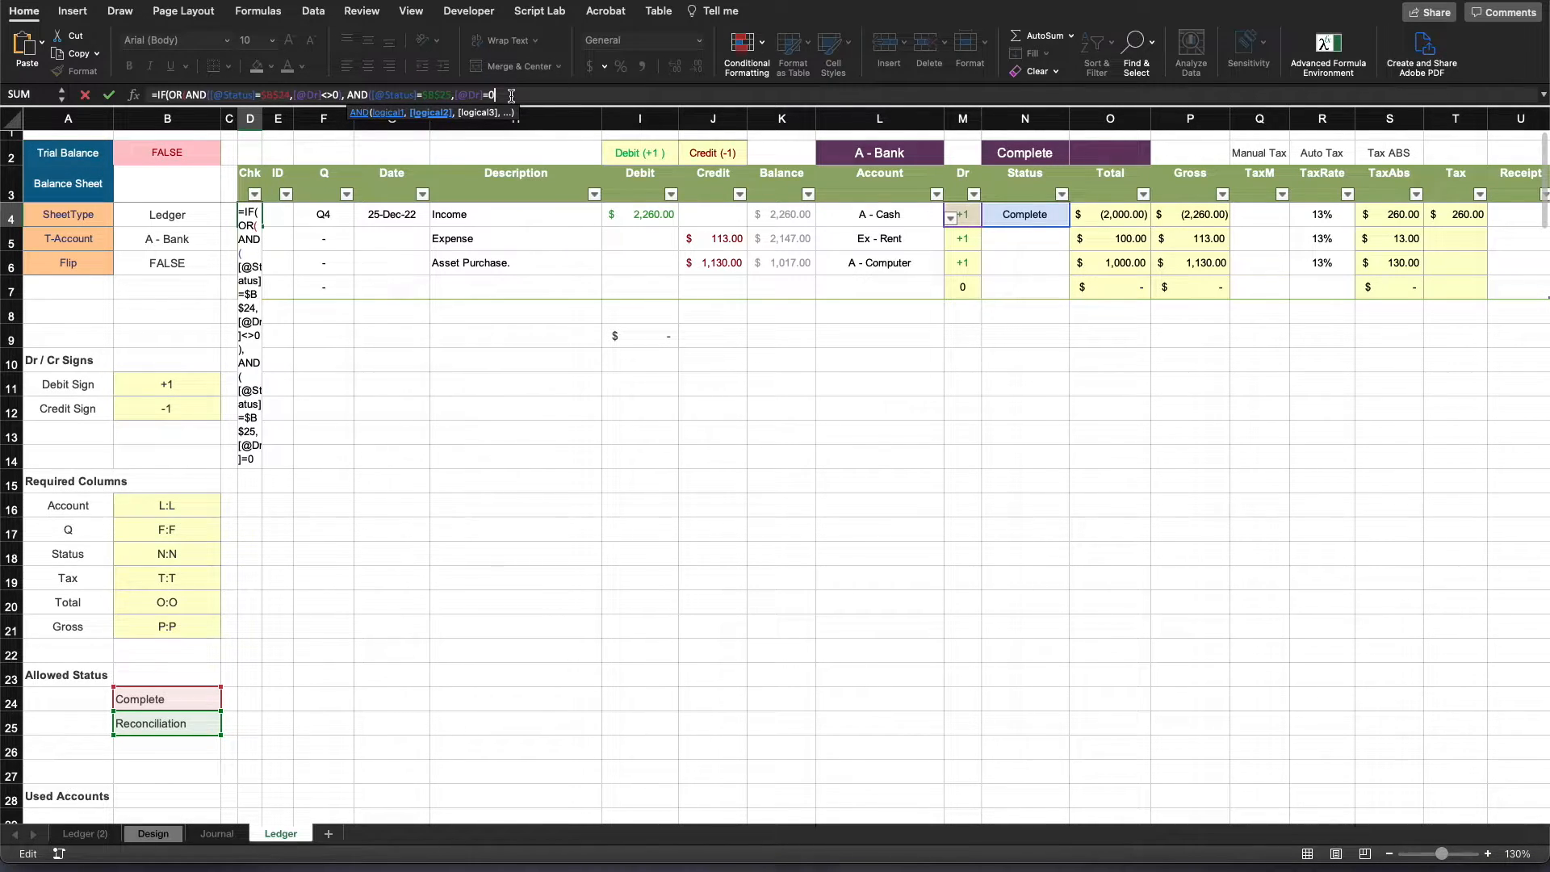
{"action": "type", "text": ")"}
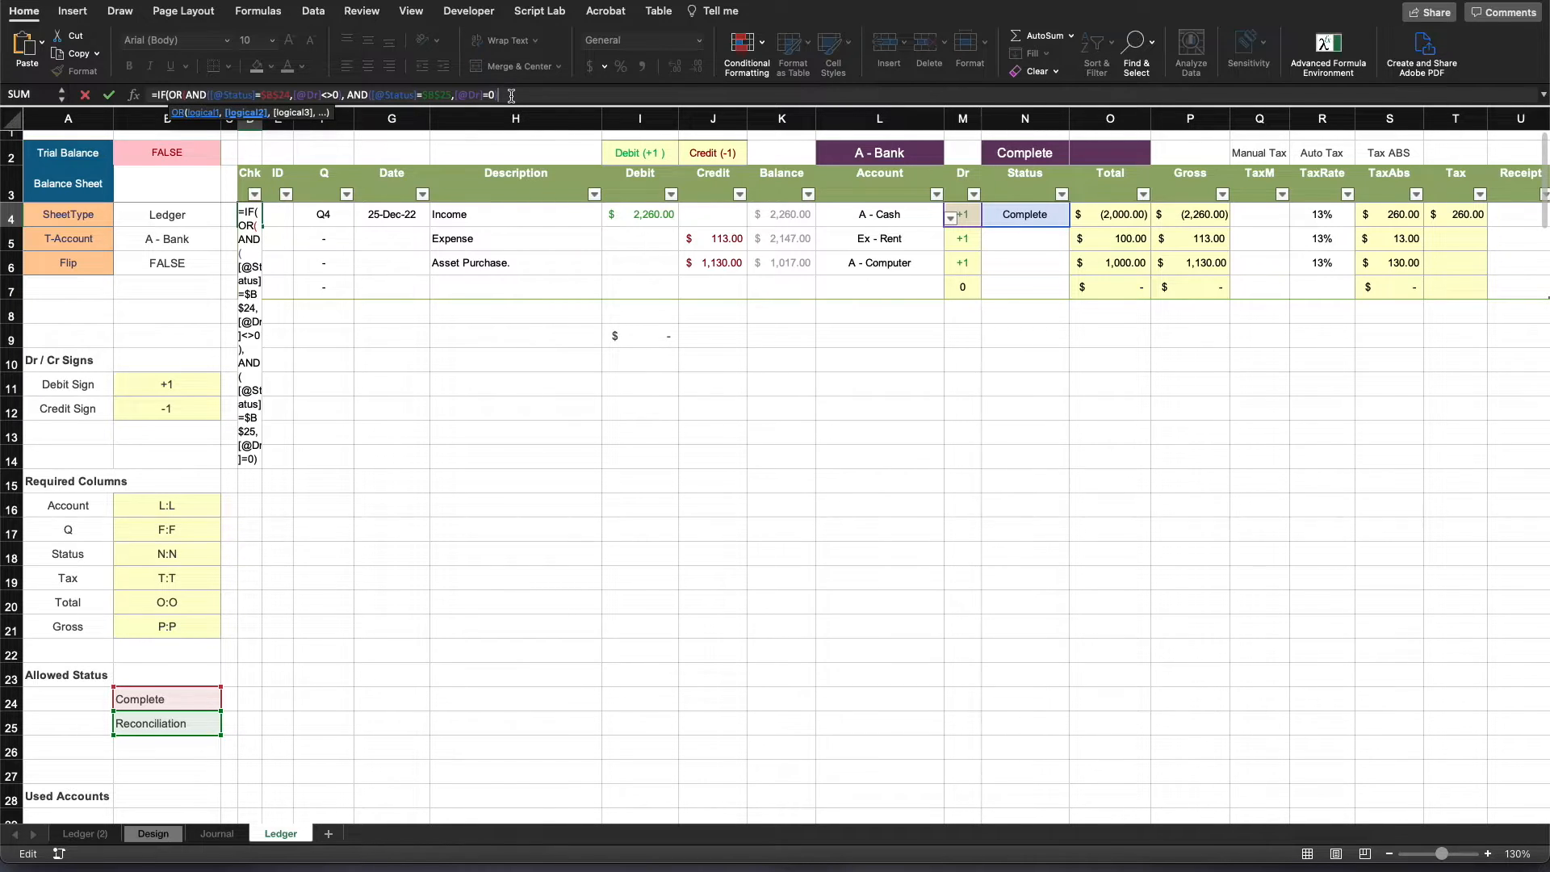
{"action": "type", "text": ", "}
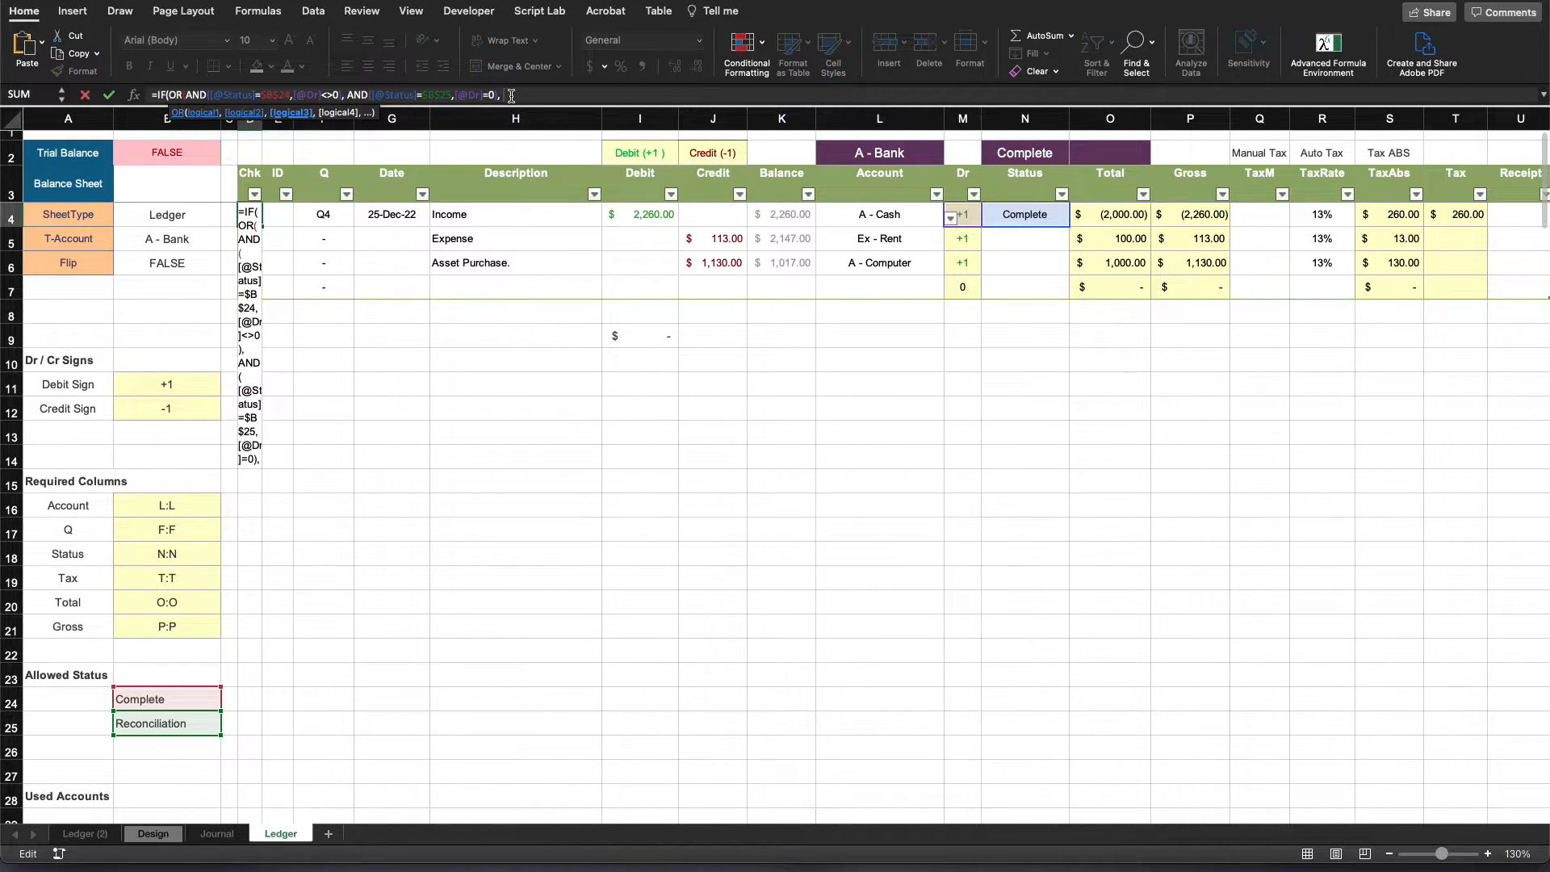
{"action": "type", "text": "1, "}
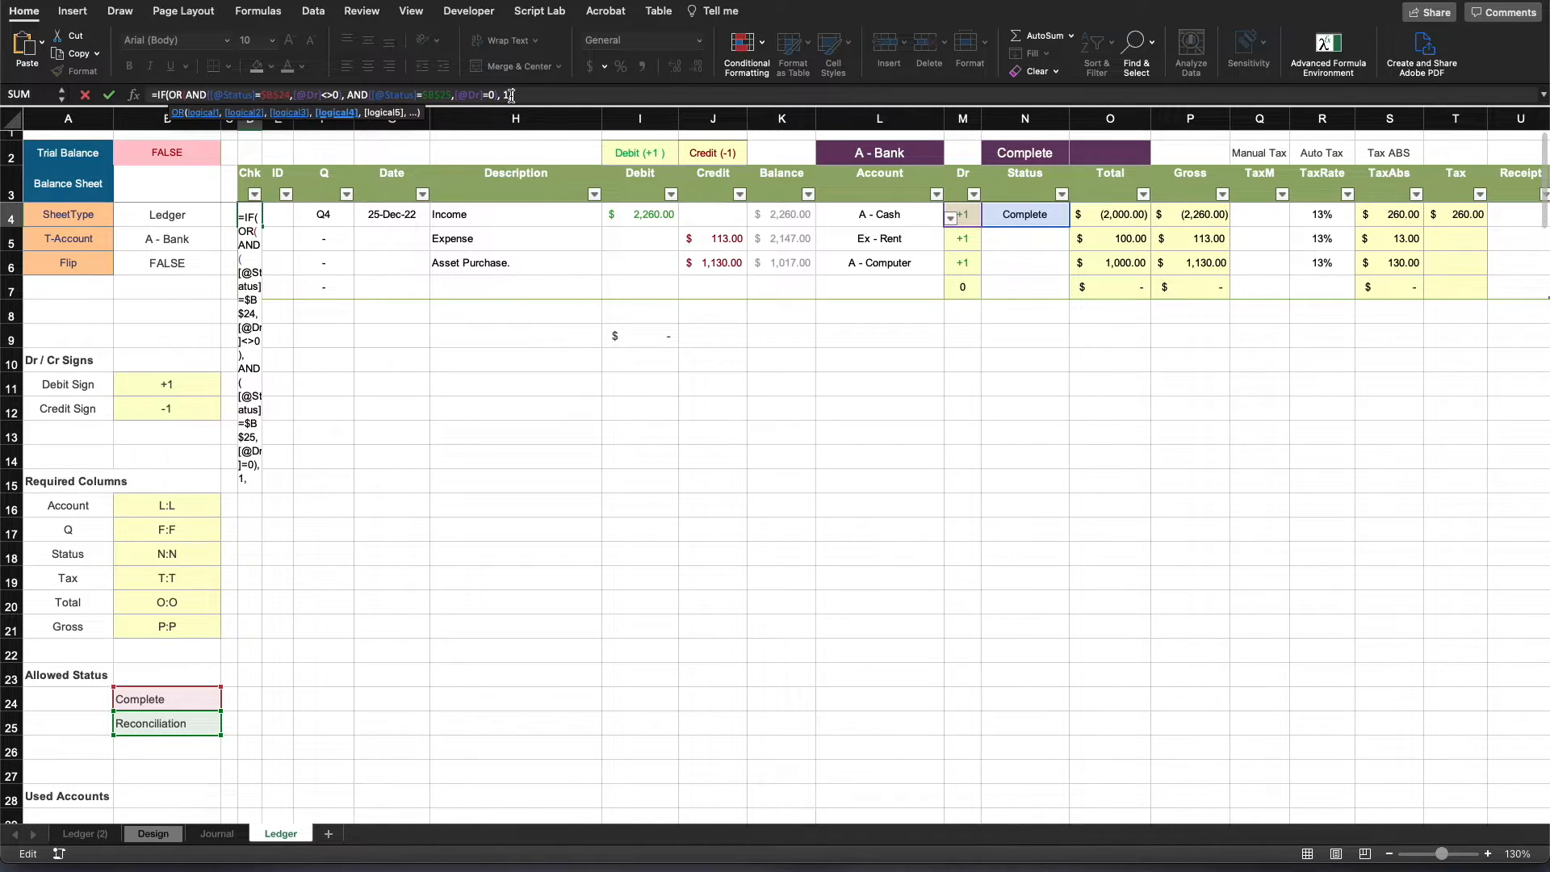
{"action": "type", "text": "0)"}
{"action": "key", "text": "Return"}
{"action": "key", "text": "Return"}
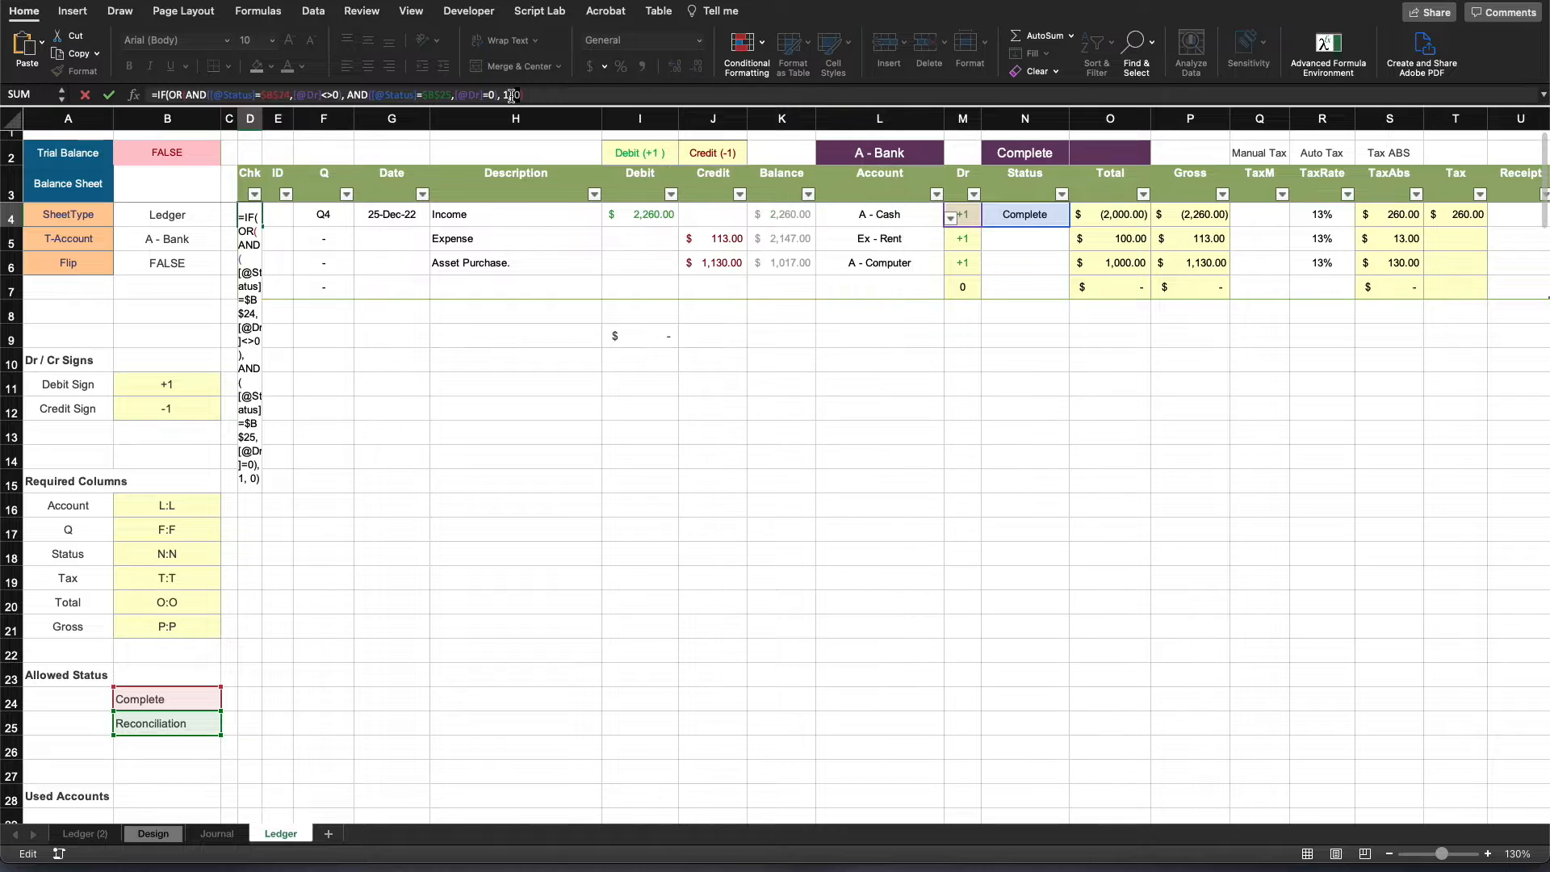
- Add the missing closing parenthesis for OR before the 1 and enter the Chk formula
{"action": "left_click", "coordinate": [534, 98]}
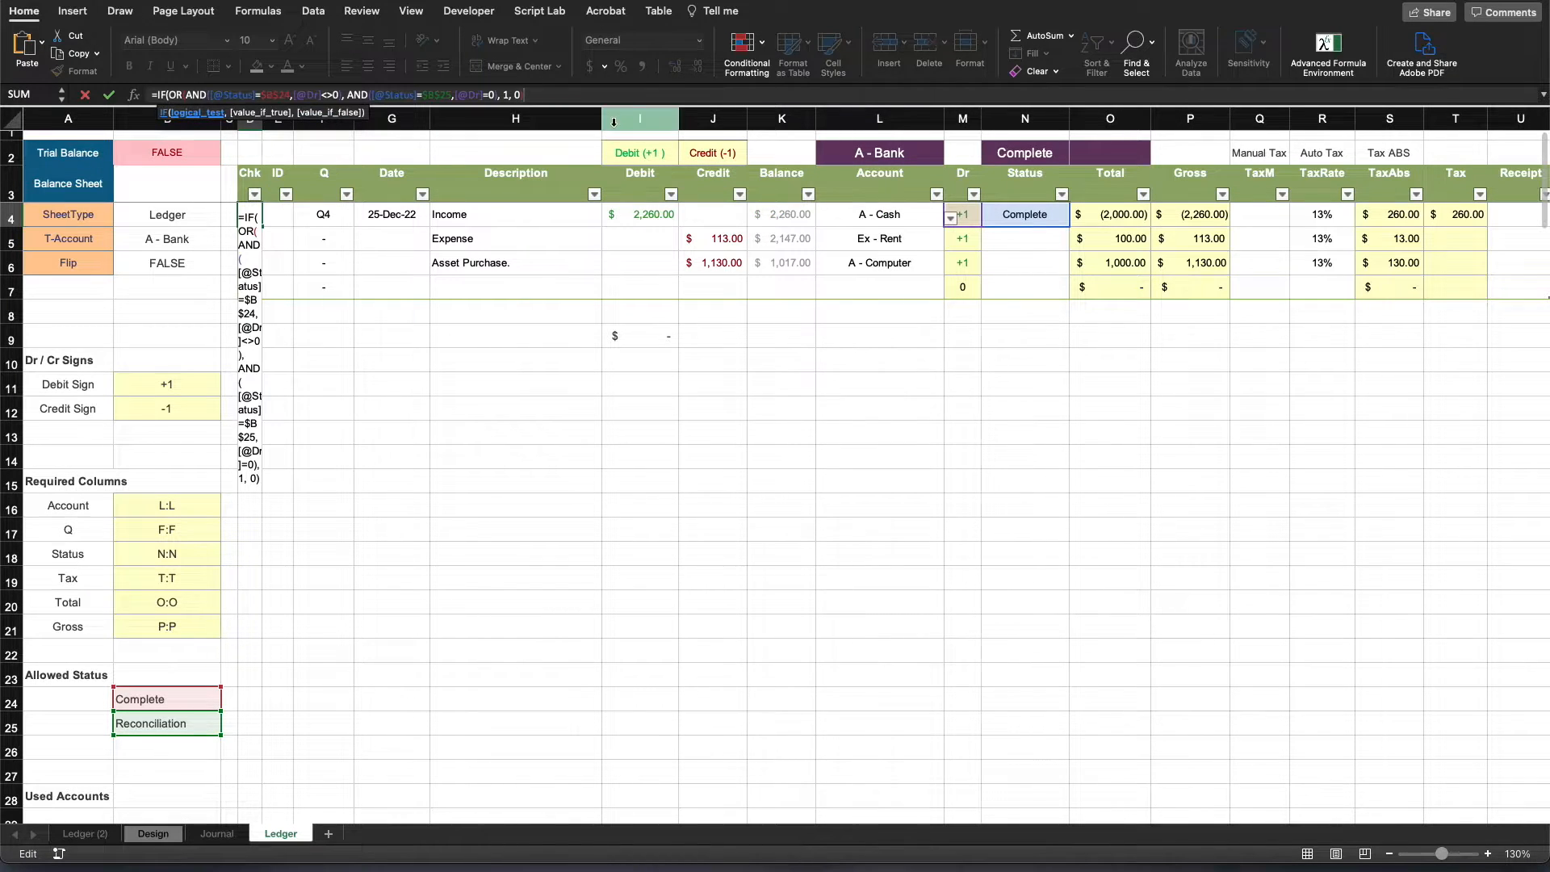
{"action": "left_click", "coordinate": [499, 96]}
{"action": "type", "text": ")"}
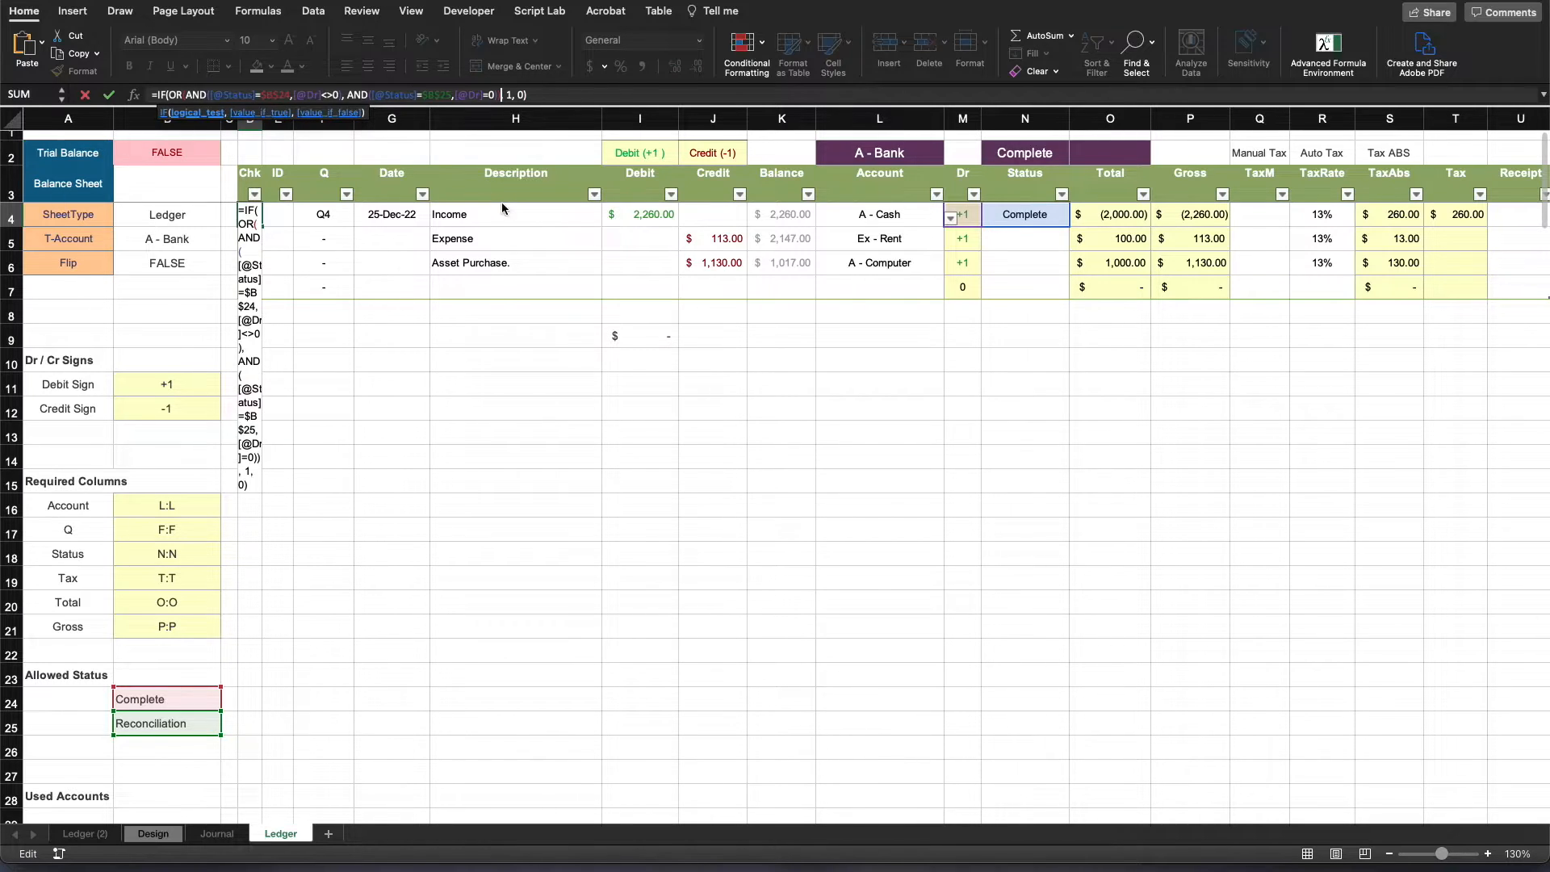
{"action": "key", "text": "Return"}
{"action": "left_click", "coordinate": [323, 441]}
{"action": "left_click", "coordinate": [710, 481]}
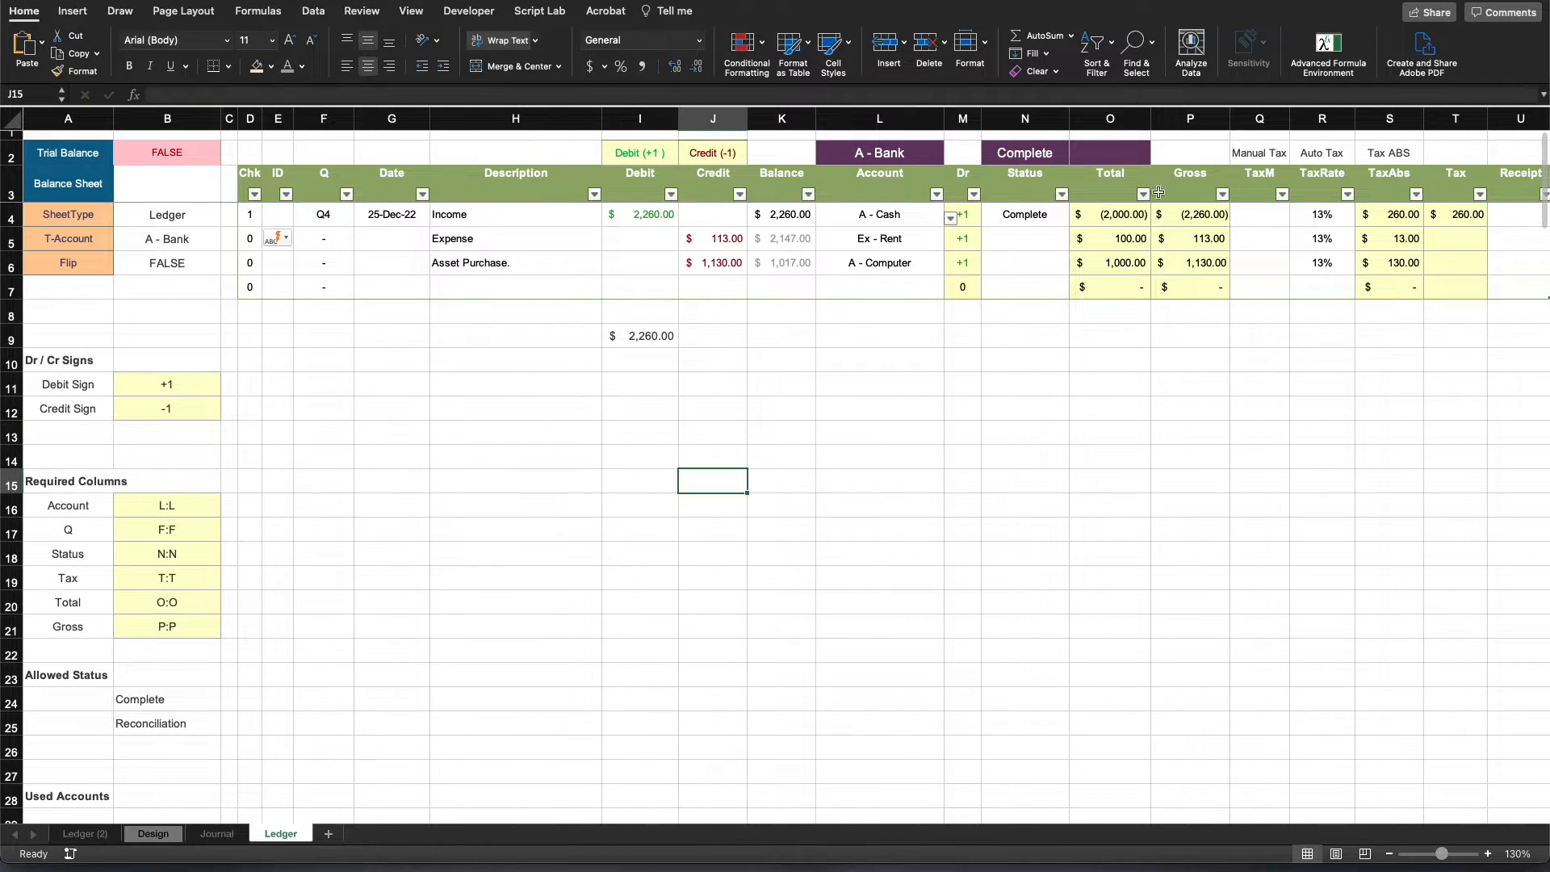
- Clear the Income row's Account in L4 and set its Status to Reconciliation to test the Chk formula
{"action": "left_click", "coordinate": [1020, 218]}
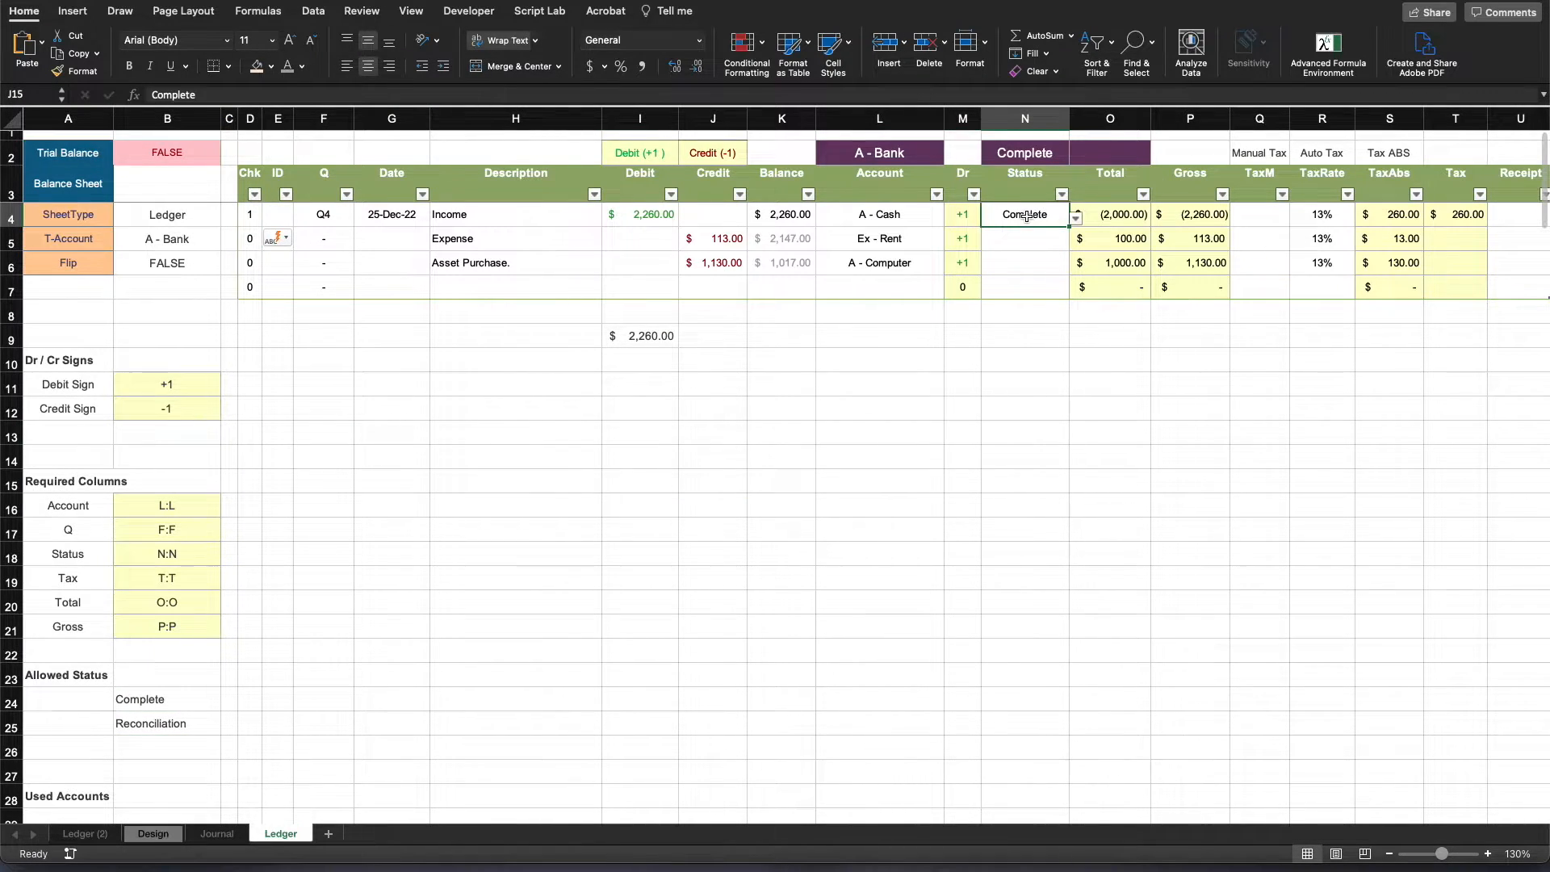
{"action": "left_click", "coordinate": [908, 215]}
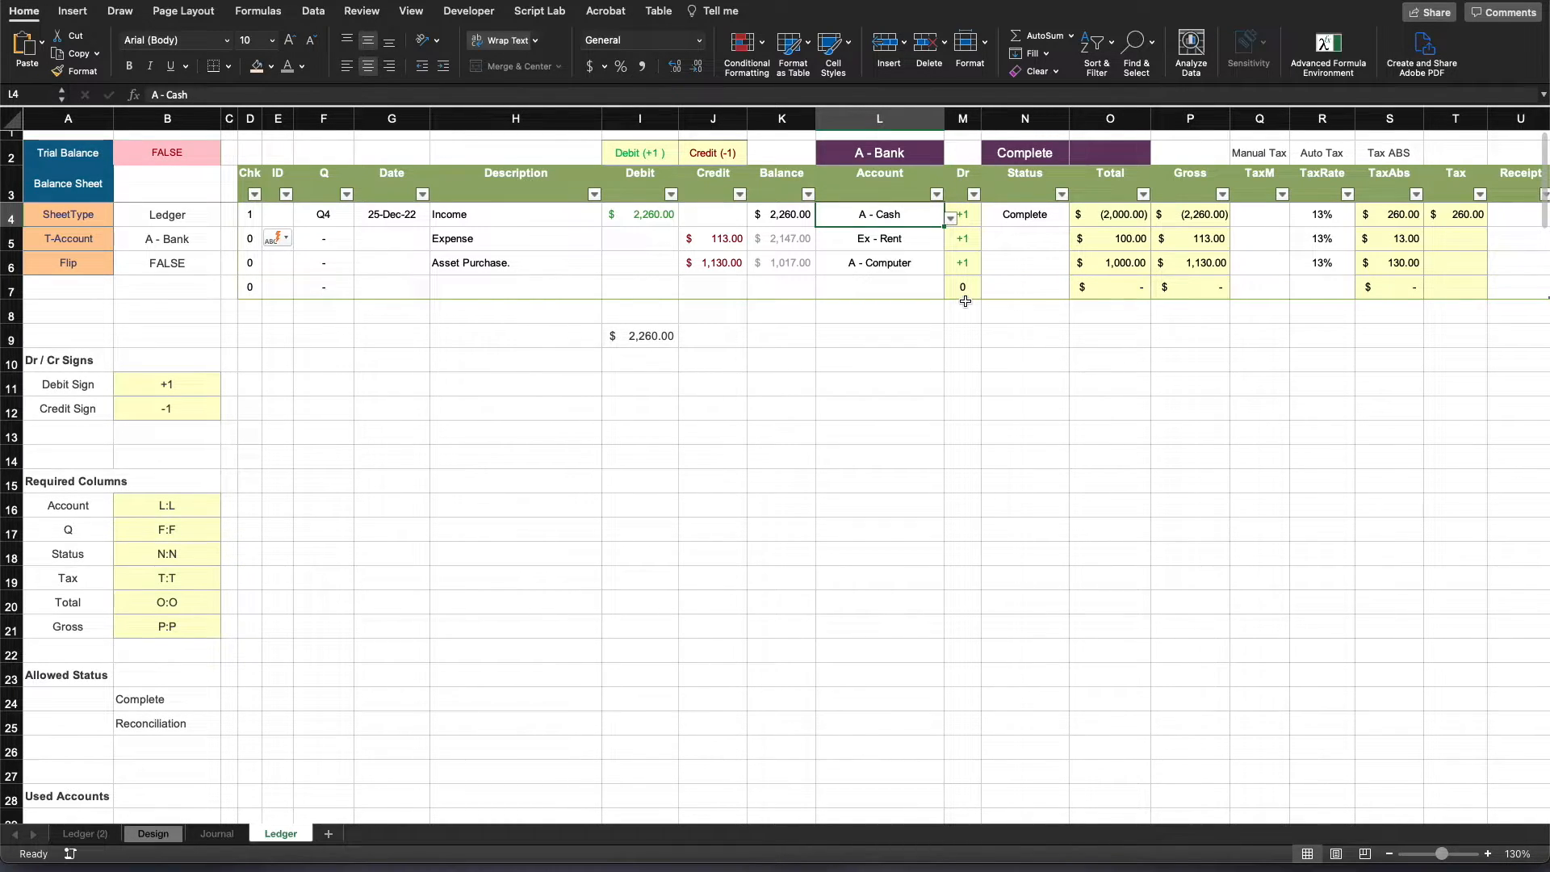
{"action": "key", "text": "Delete"}
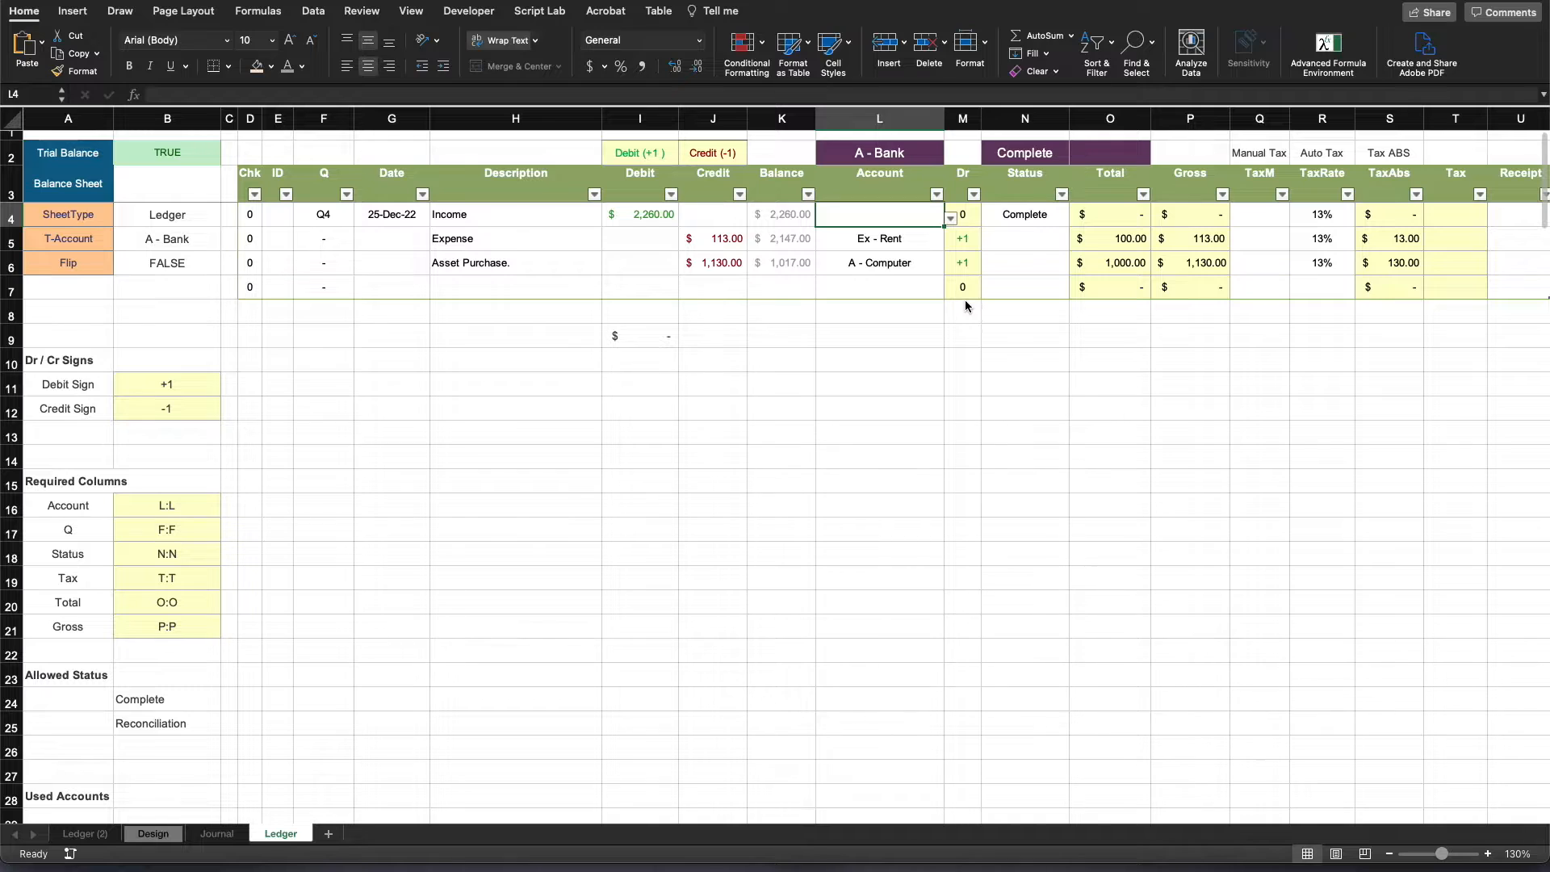
{"action": "left_click", "coordinate": [1057, 218]}
{"action": "left_click", "coordinate": [1075, 218]}
{"action": "left_click", "coordinate": [1022, 250]}
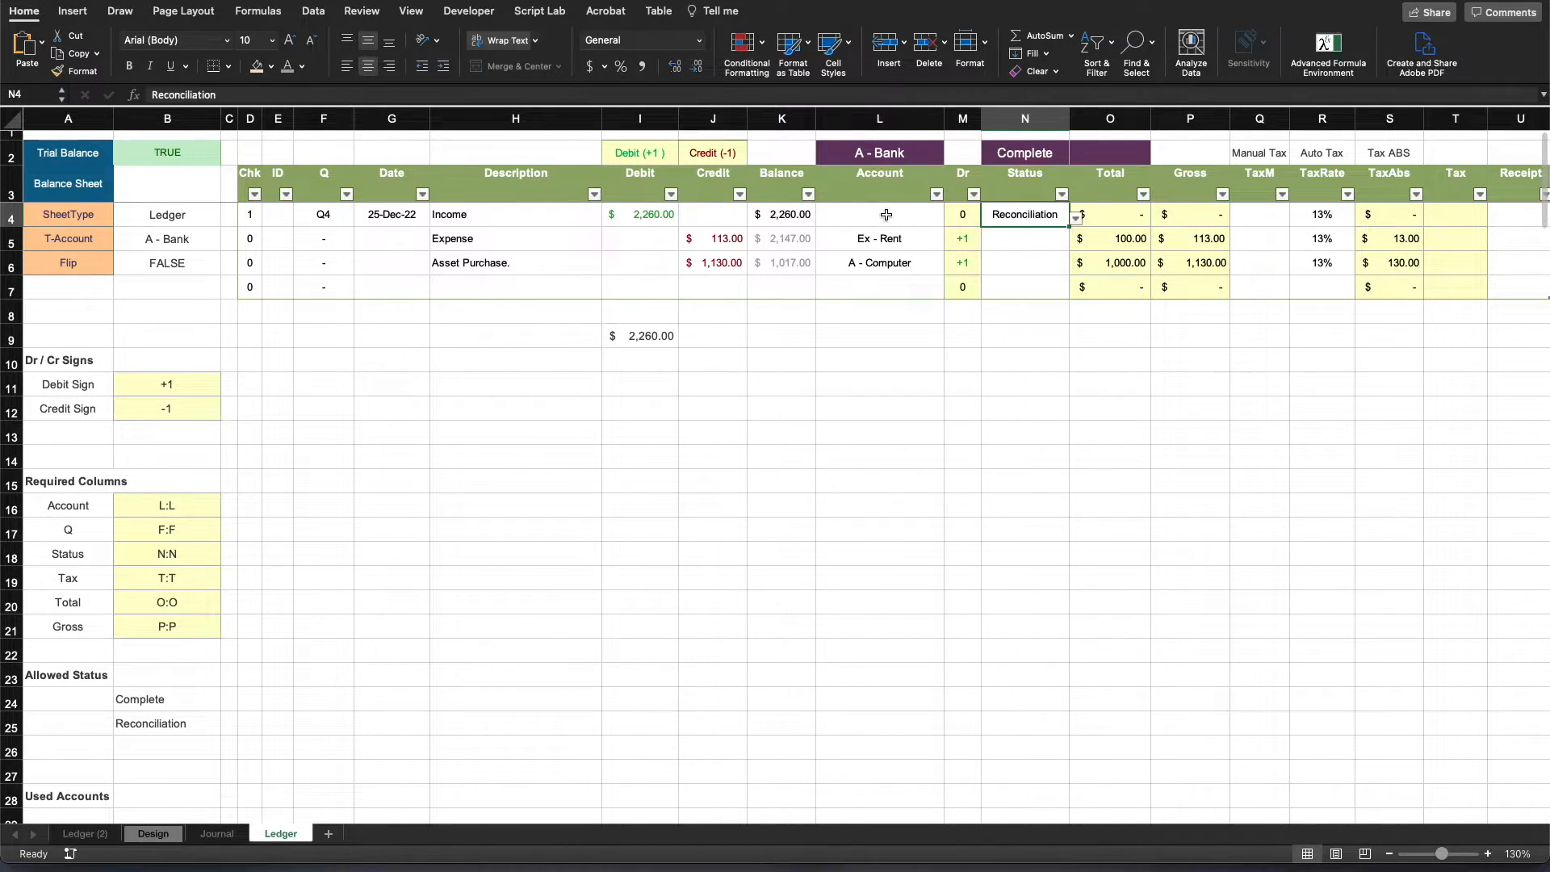
- Set the Income row's Account back to A - Cash while its Status is Reconciliation
{"action": "left_click", "coordinate": [251, 215]}
{"action": "left_click", "coordinate": [865, 212]}
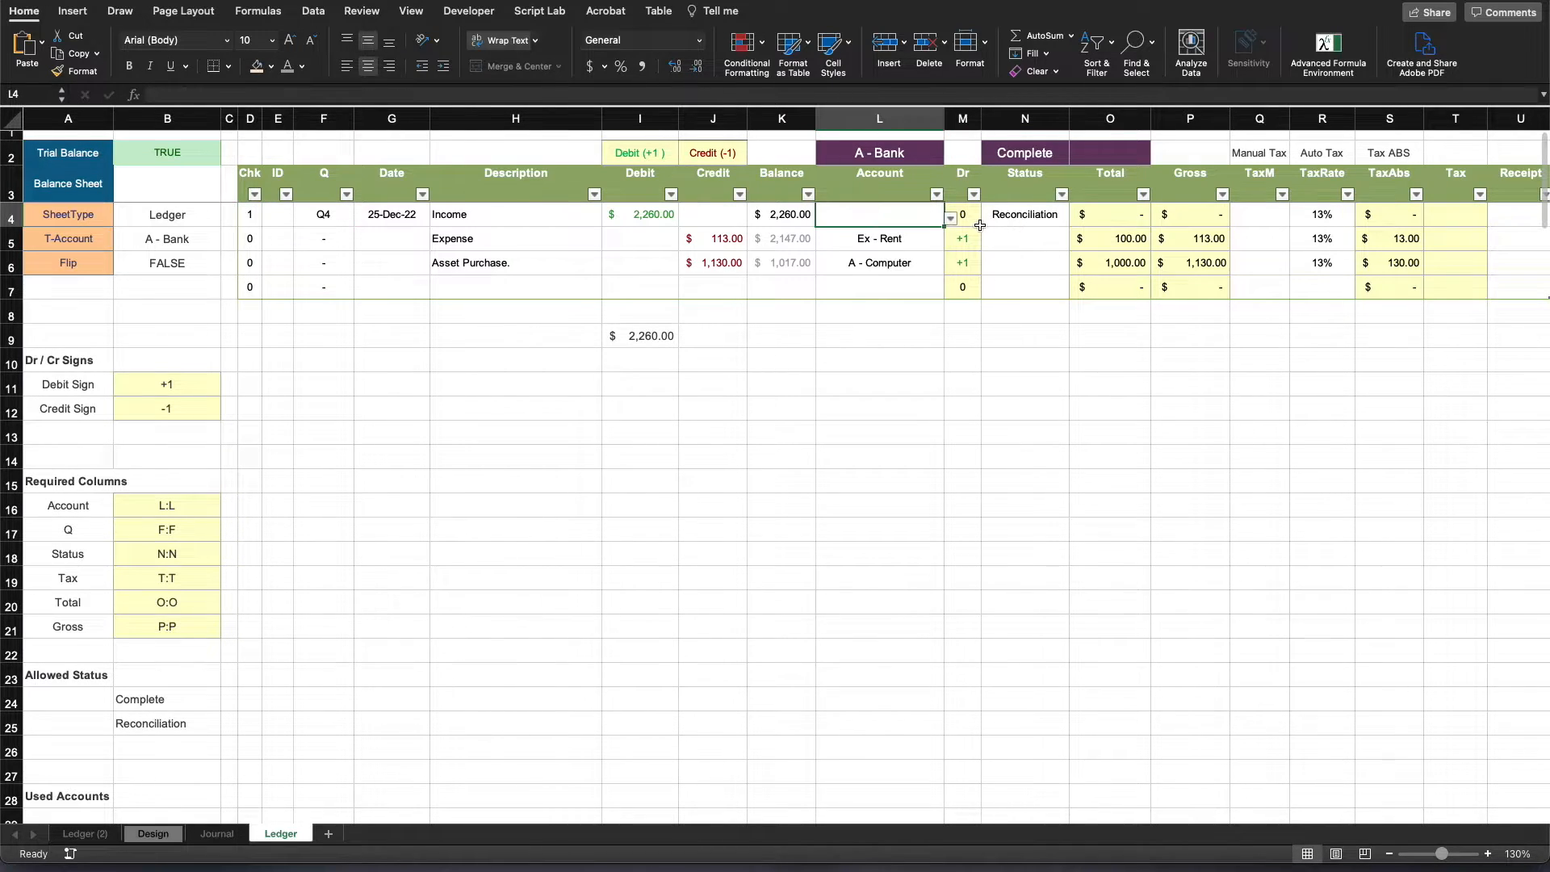
{"action": "left_click", "coordinate": [952, 218]}
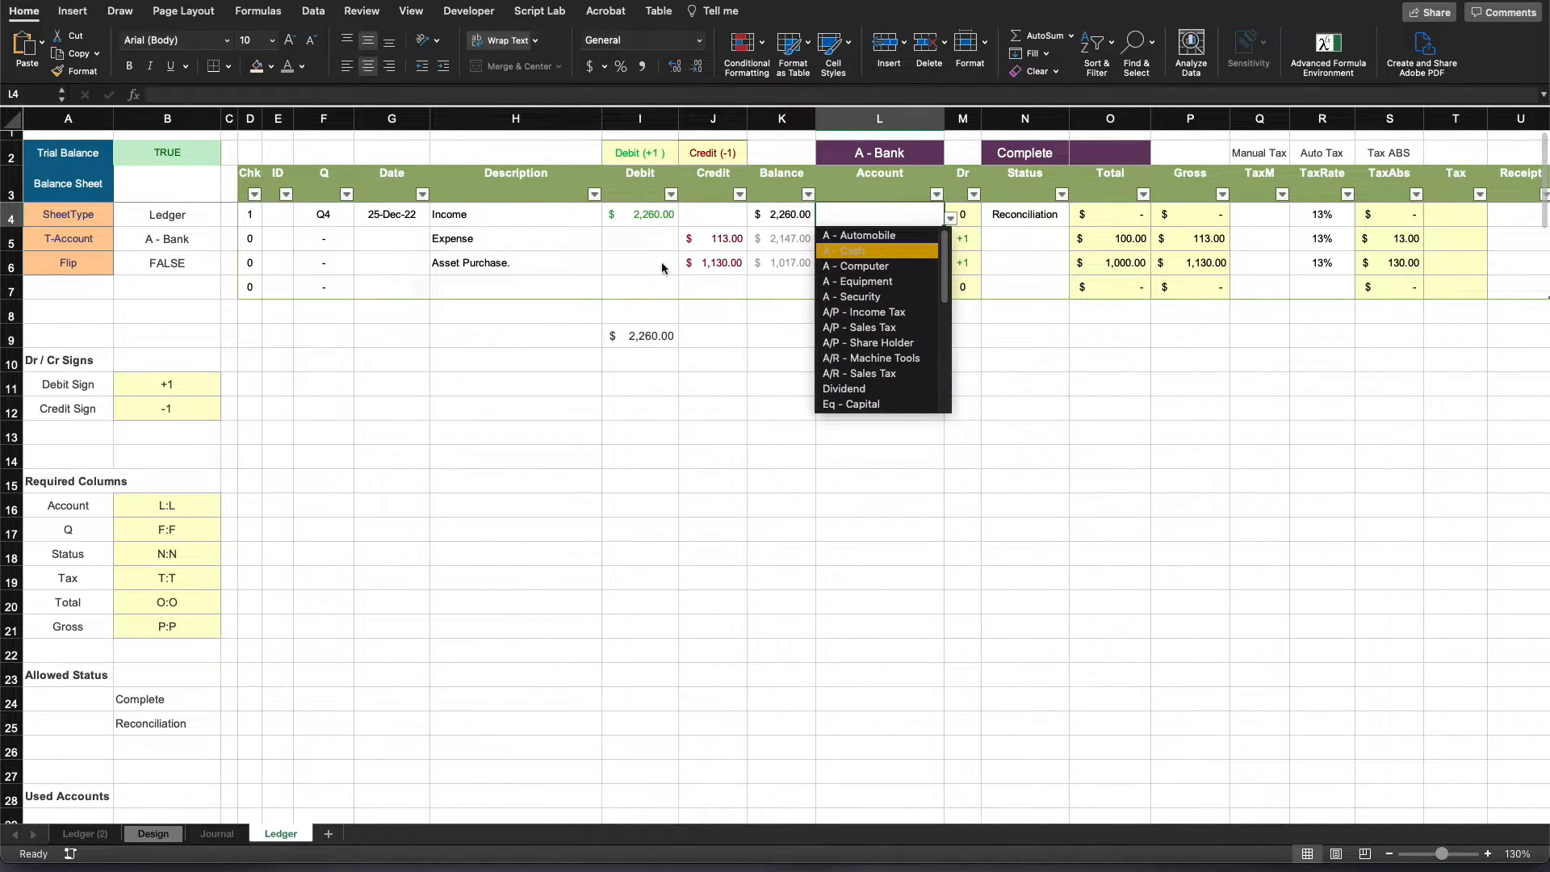
{"action": "left_click", "coordinate": [898, 256]}
{"action": "left_click", "coordinate": [1090, 416]}
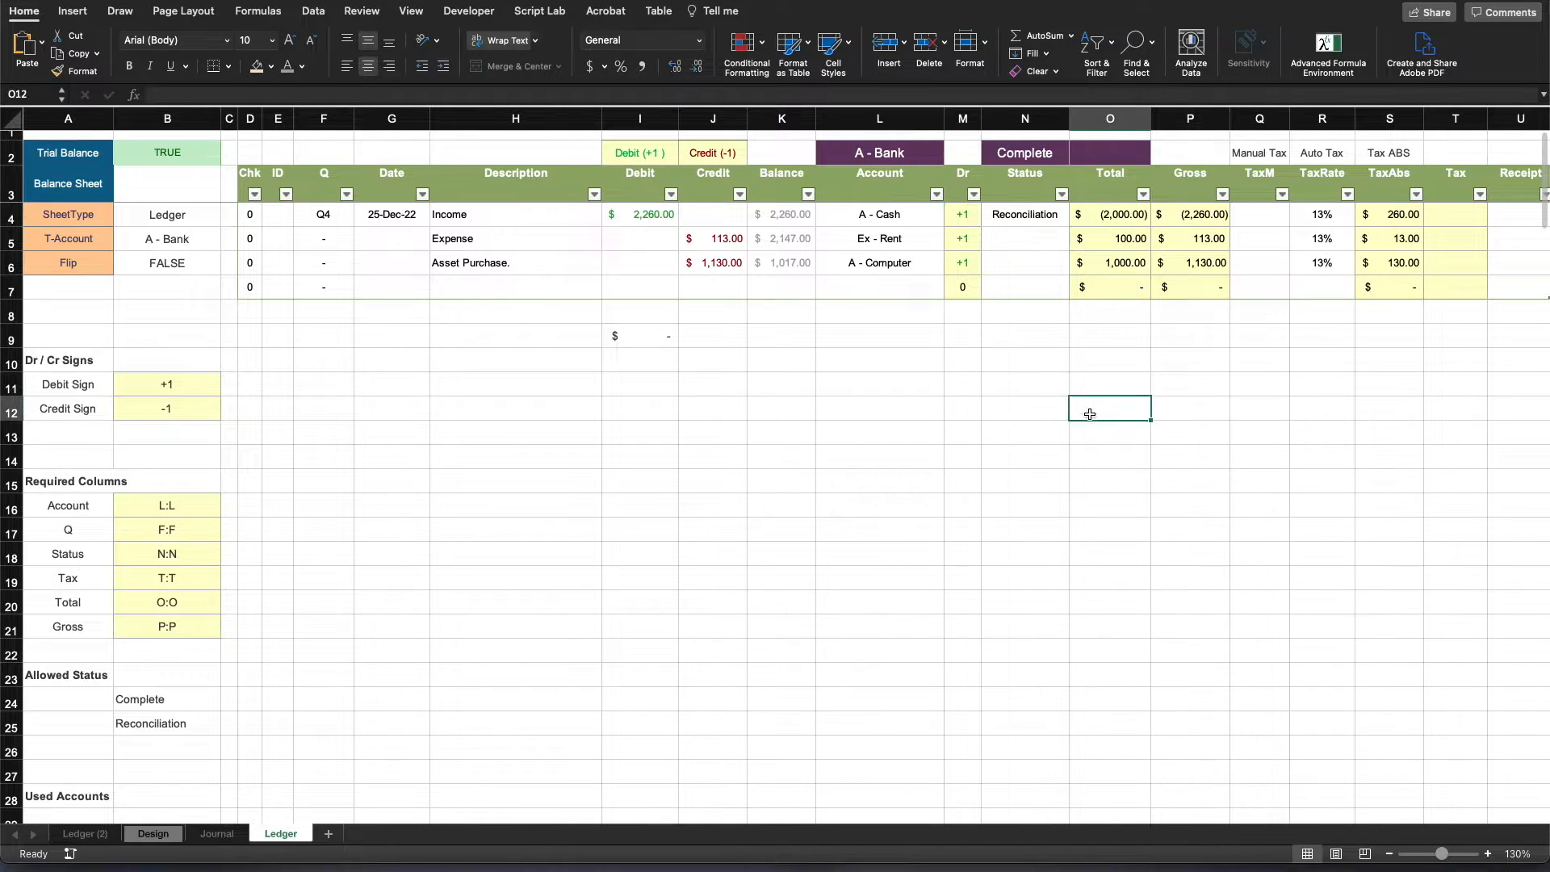
{"action": "left_click", "coordinate": [315, 331]}
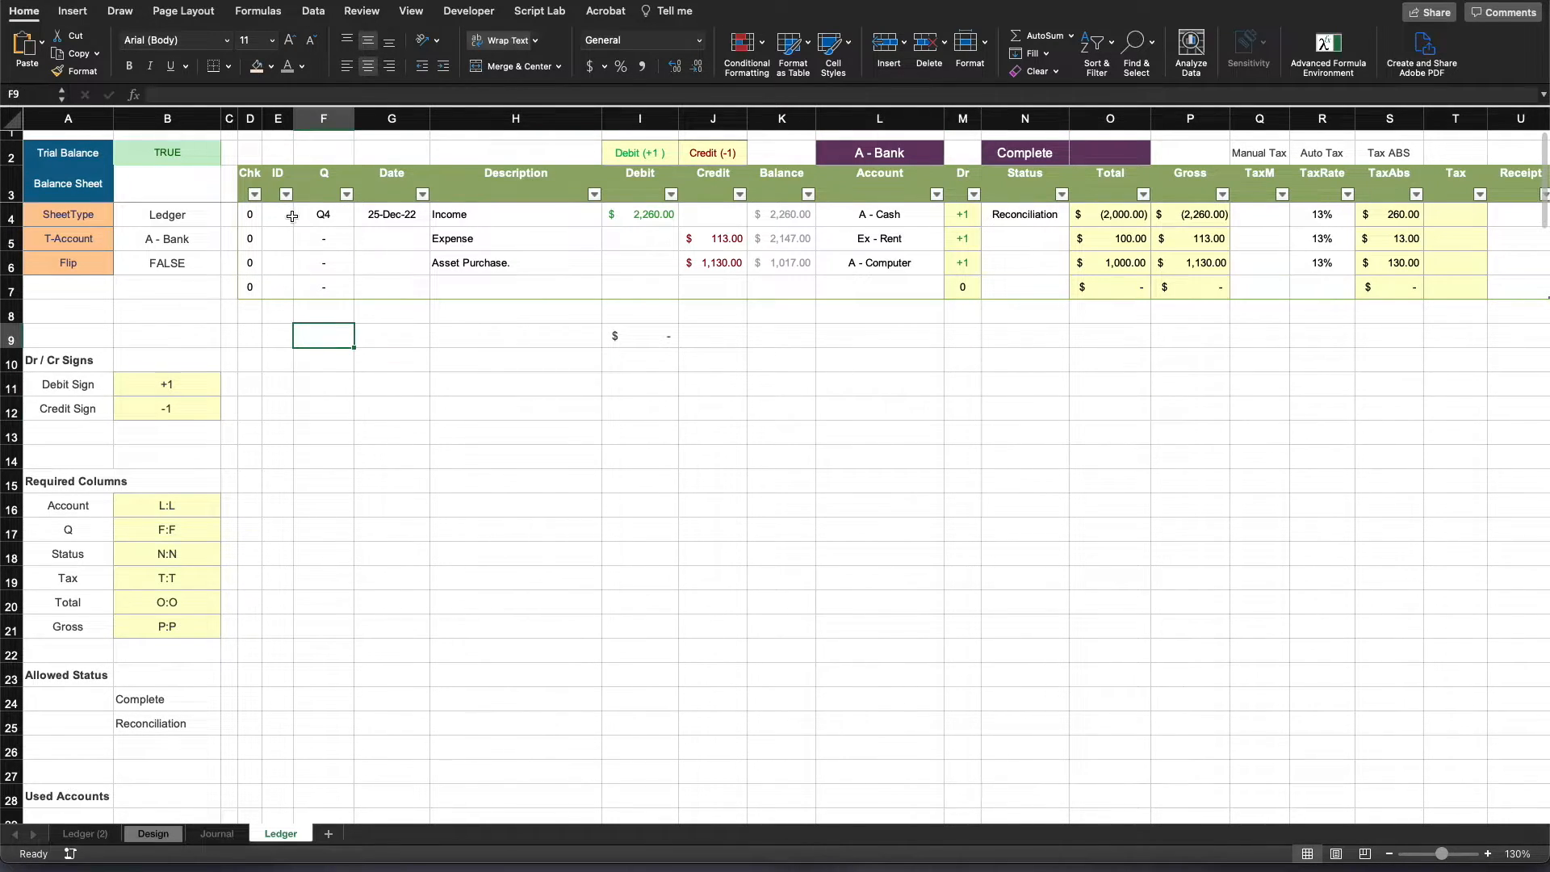
- Add a conditional formatting rule to Chk cells D4:D7 giving values equal to 1 a Green Fill with Dark Green Text
{"action": "left_click_drag", "start_coordinate": [251, 214], "coordinate": [250, 289]}
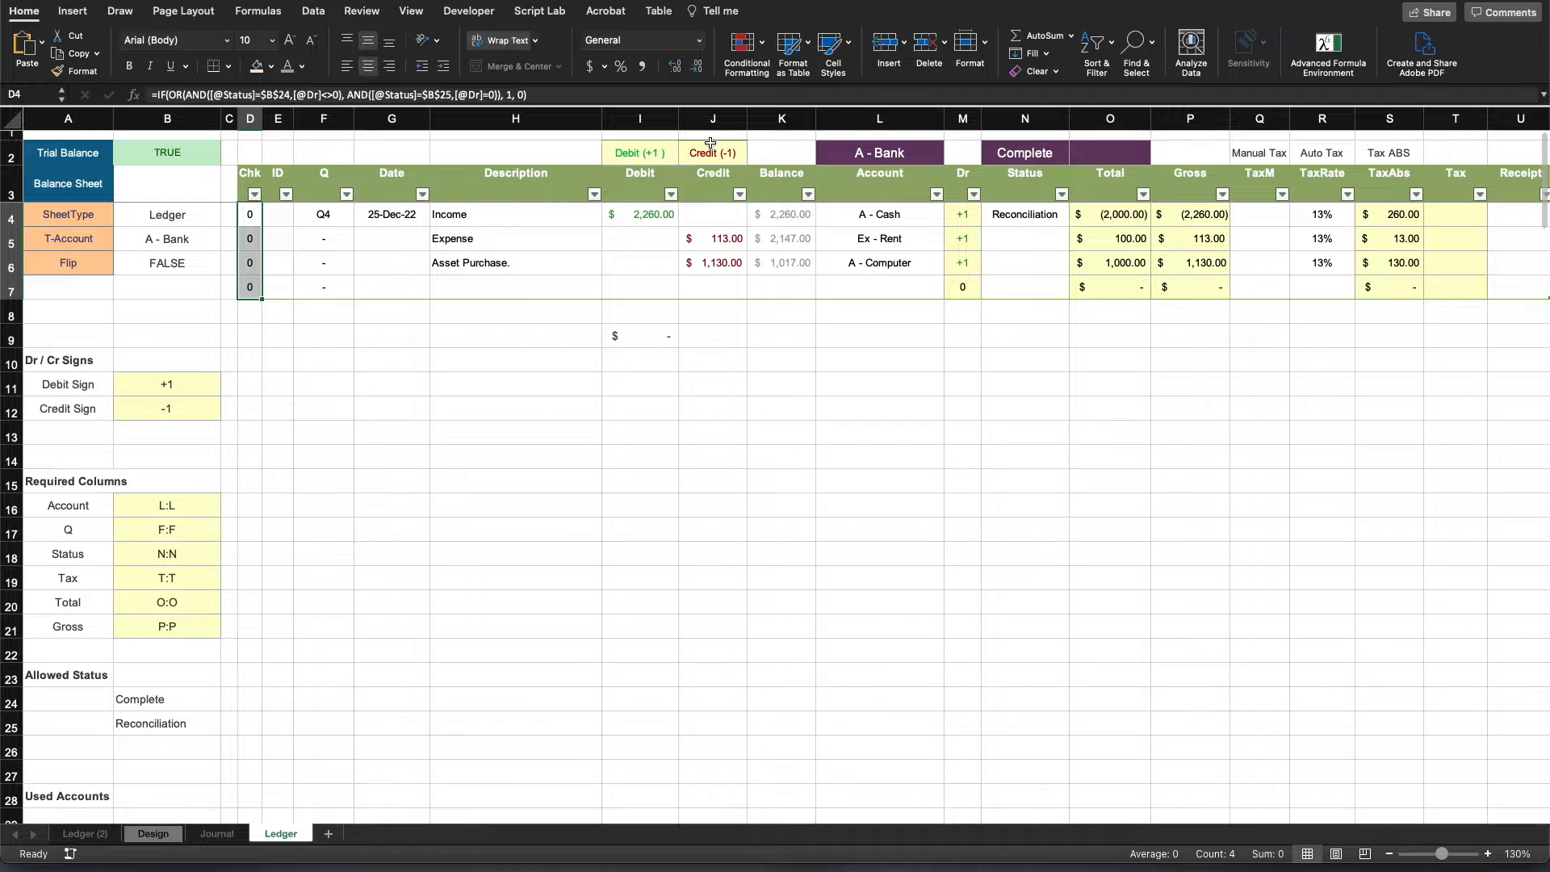
{"action": "left_click", "coordinate": [745, 44]}
{"action": "mouse_move", "coordinate": [820, 67]}
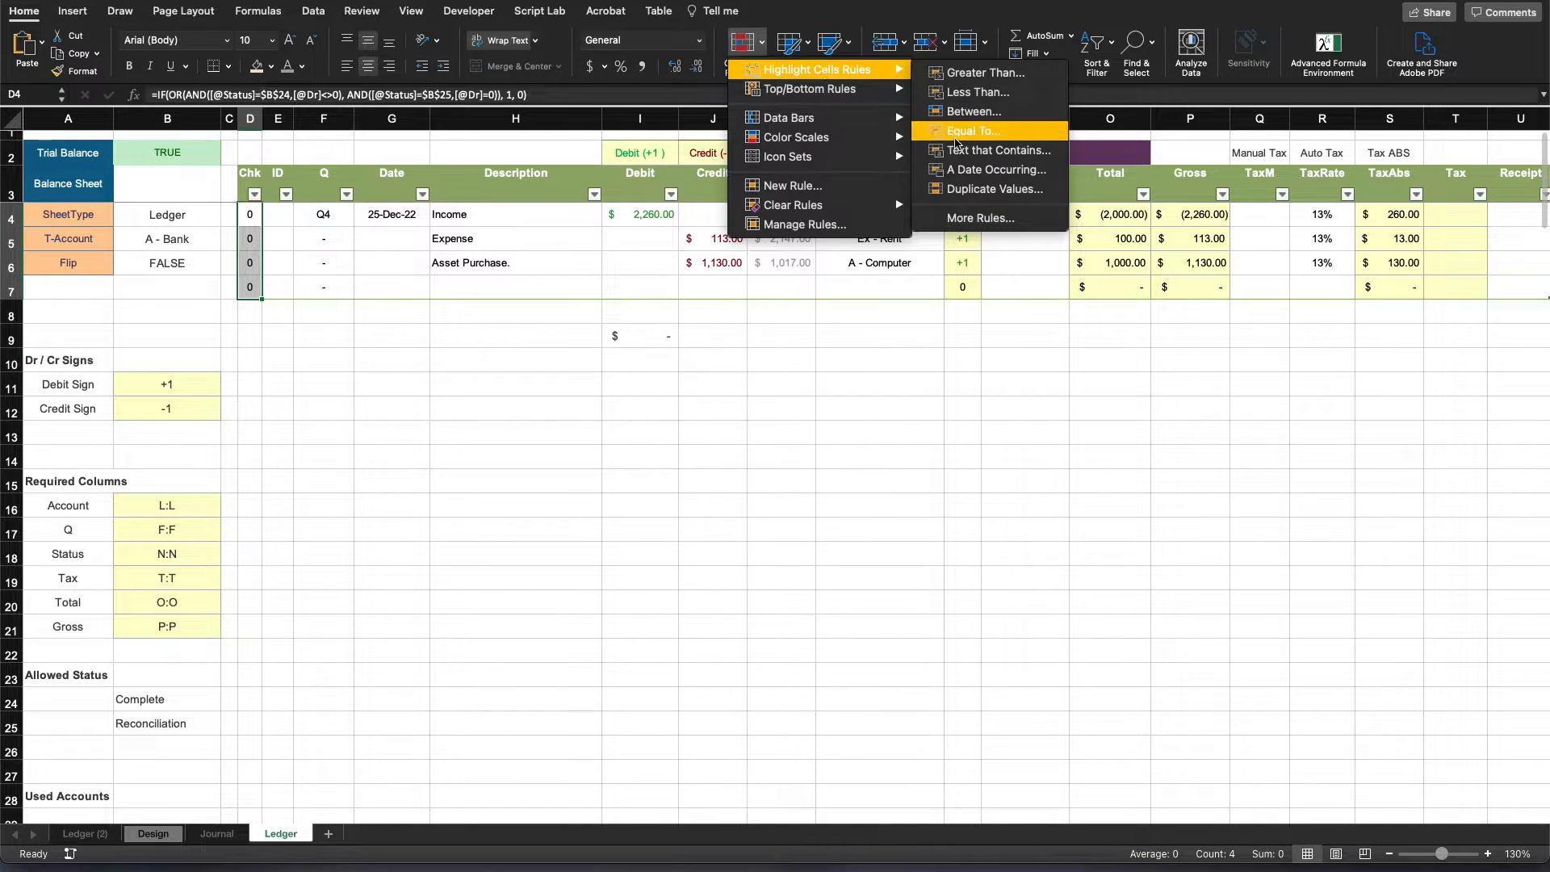
{"action": "left_click", "coordinate": [961, 142]}
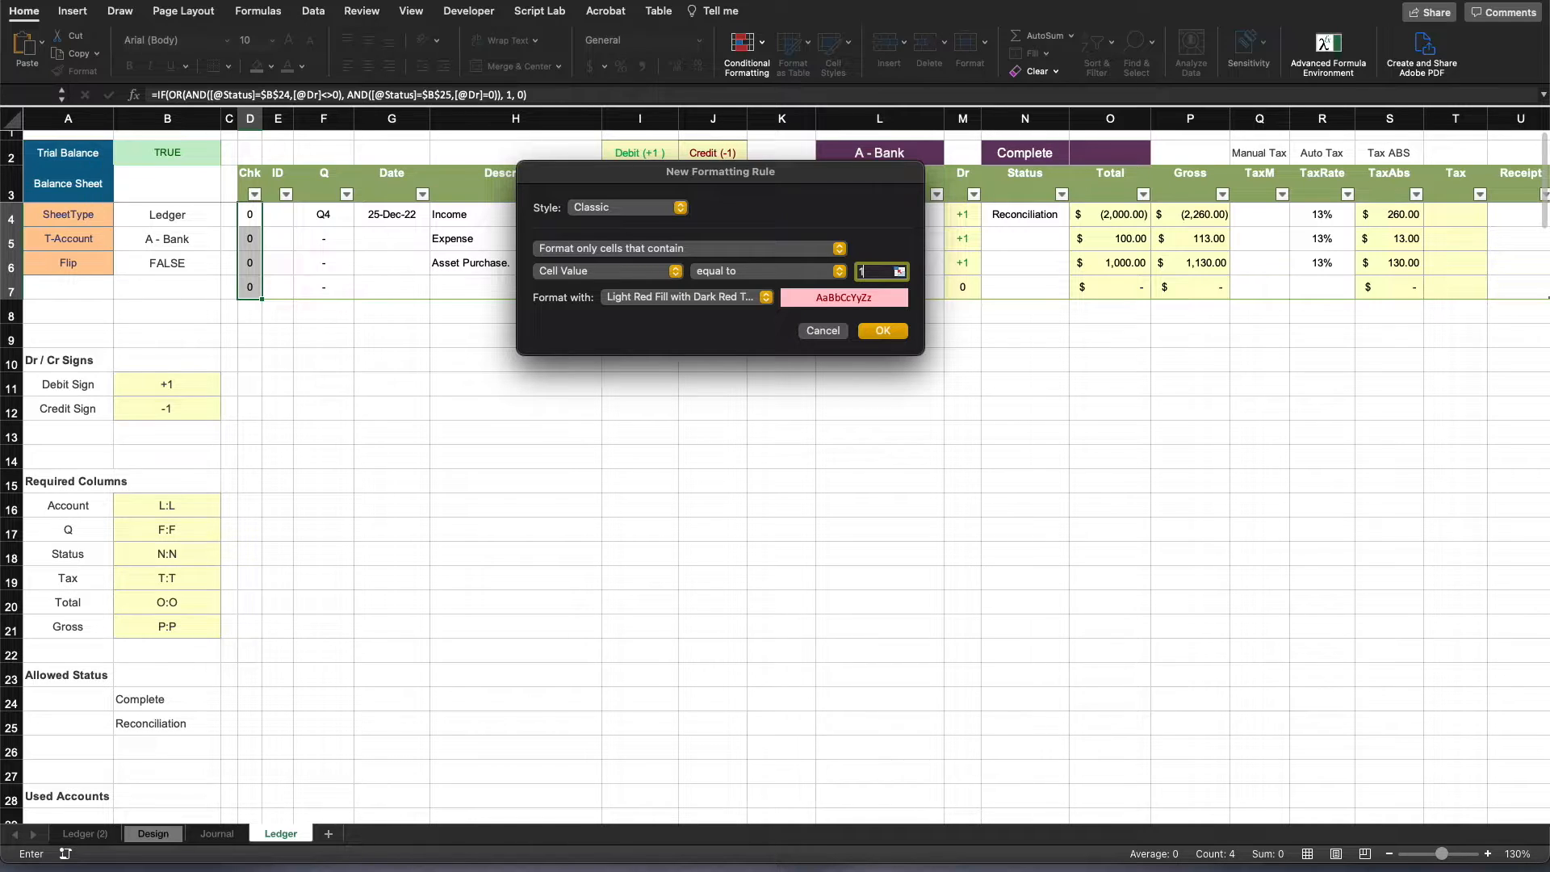
{"action": "left_click", "coordinate": [707, 295]}
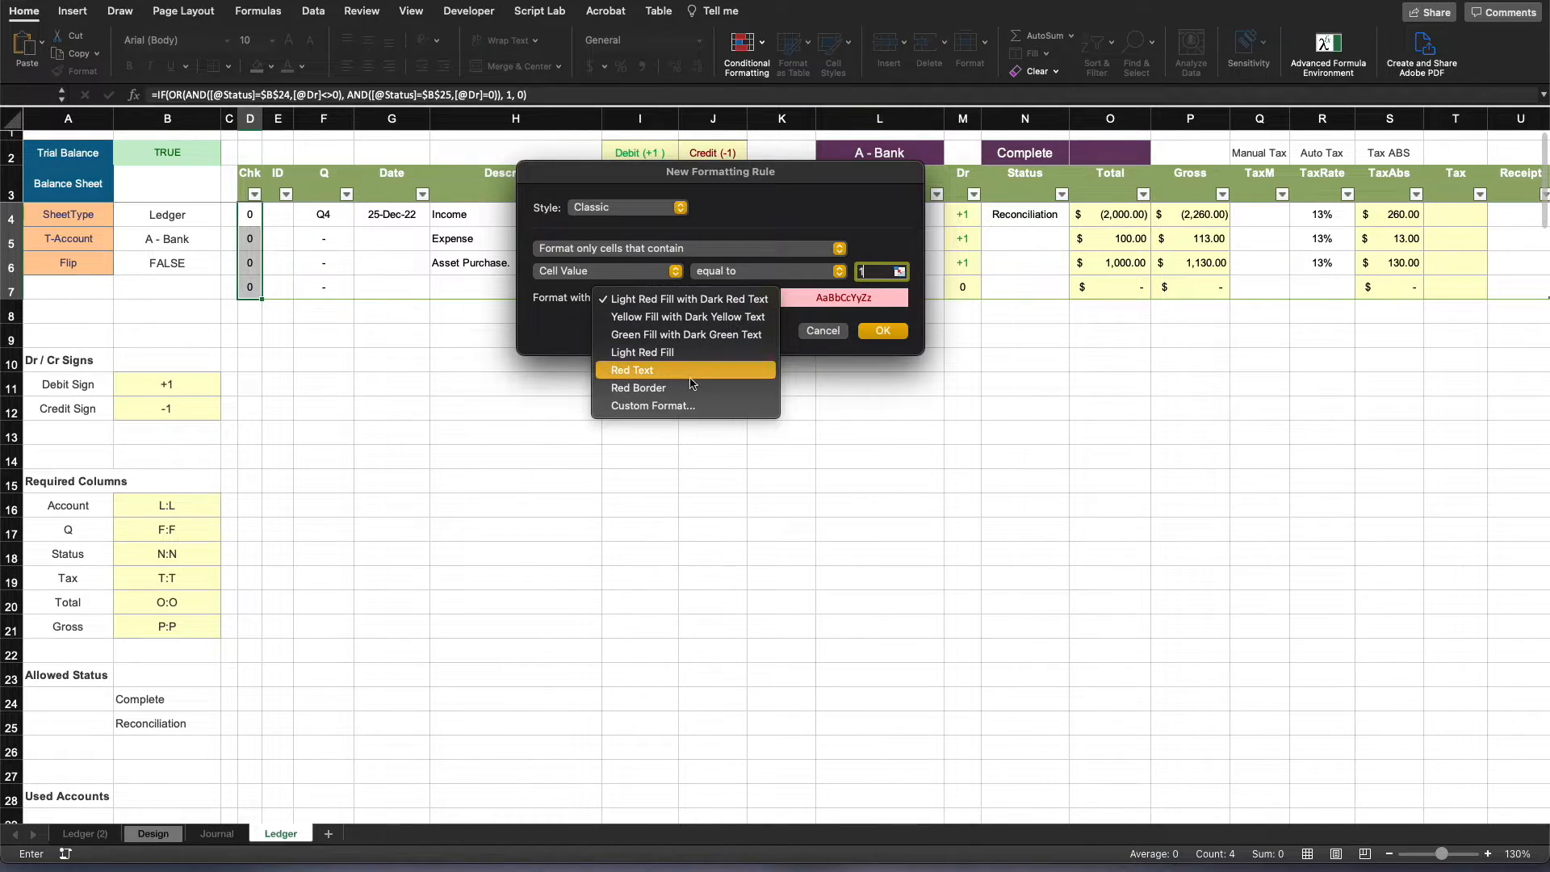
{"action": "left_click", "coordinate": [685, 334]}
{"action": "left_click", "coordinate": [880, 332]}
- Add a second highlight rule to the Chk cells giving values equal to 0 a Light Red Fill with Dark Red Text
{"action": "left_click", "coordinate": [748, 50]}
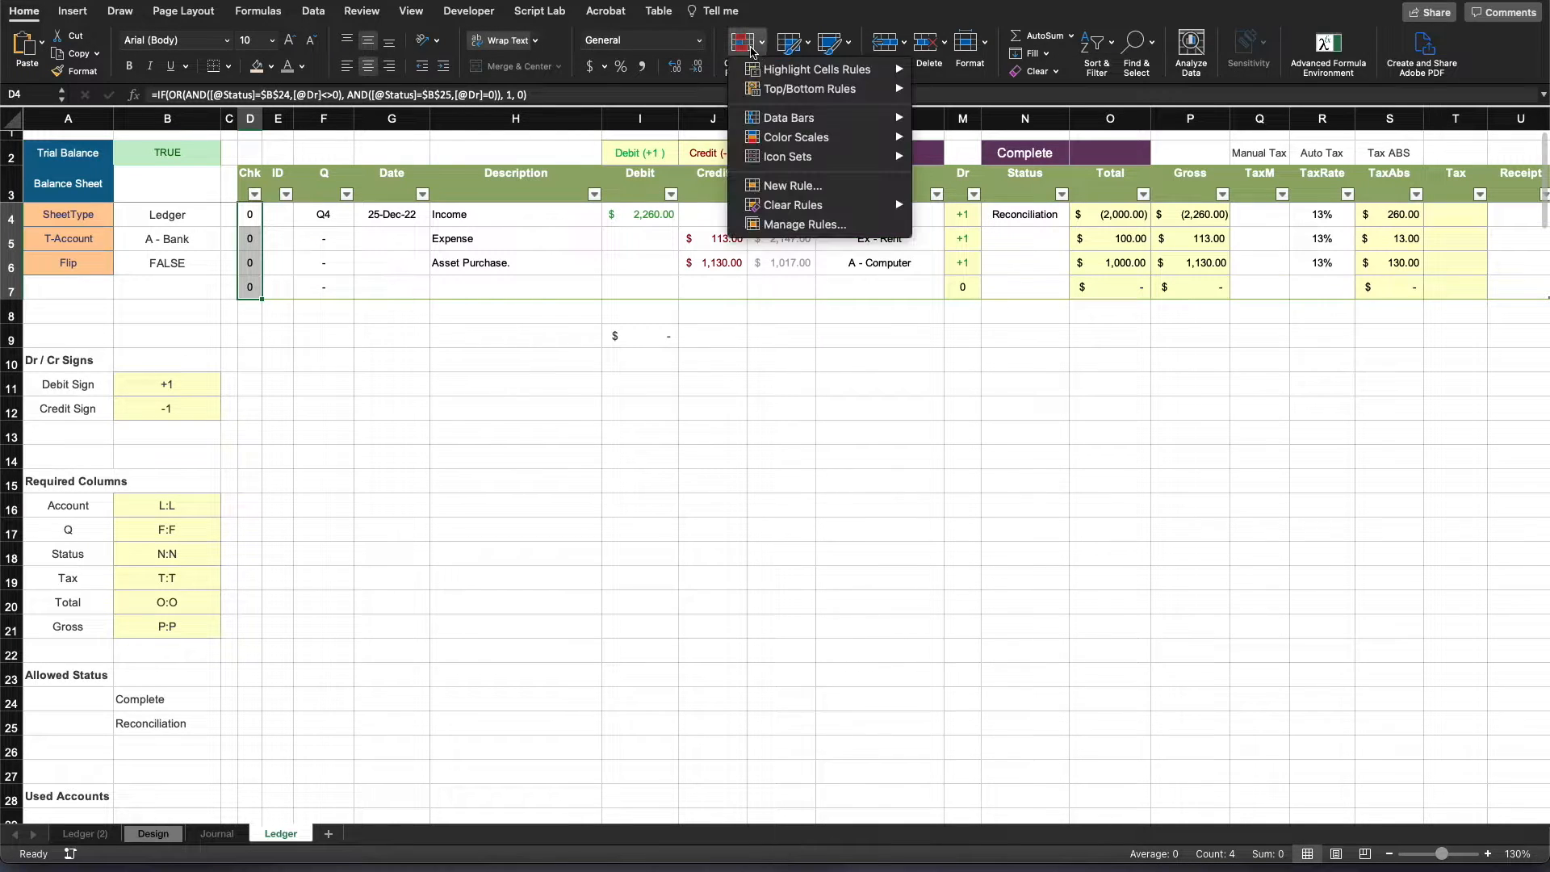
{"action": "mouse_move", "coordinate": [788, 71]}
{"action": "left_click", "coordinate": [992, 131]}
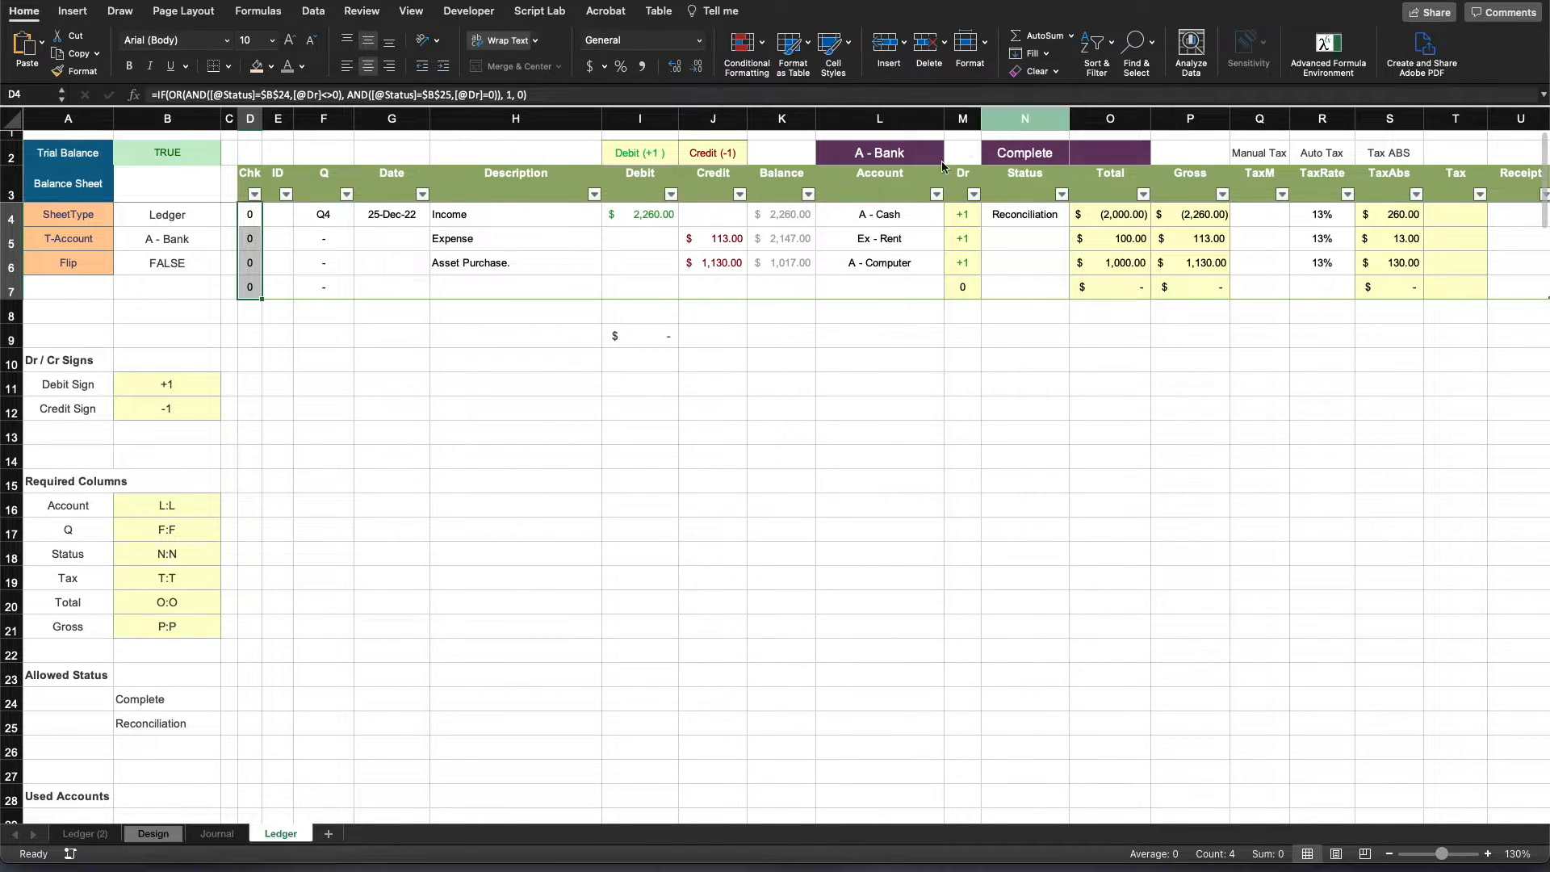
{"action": "type", "text": "0"}
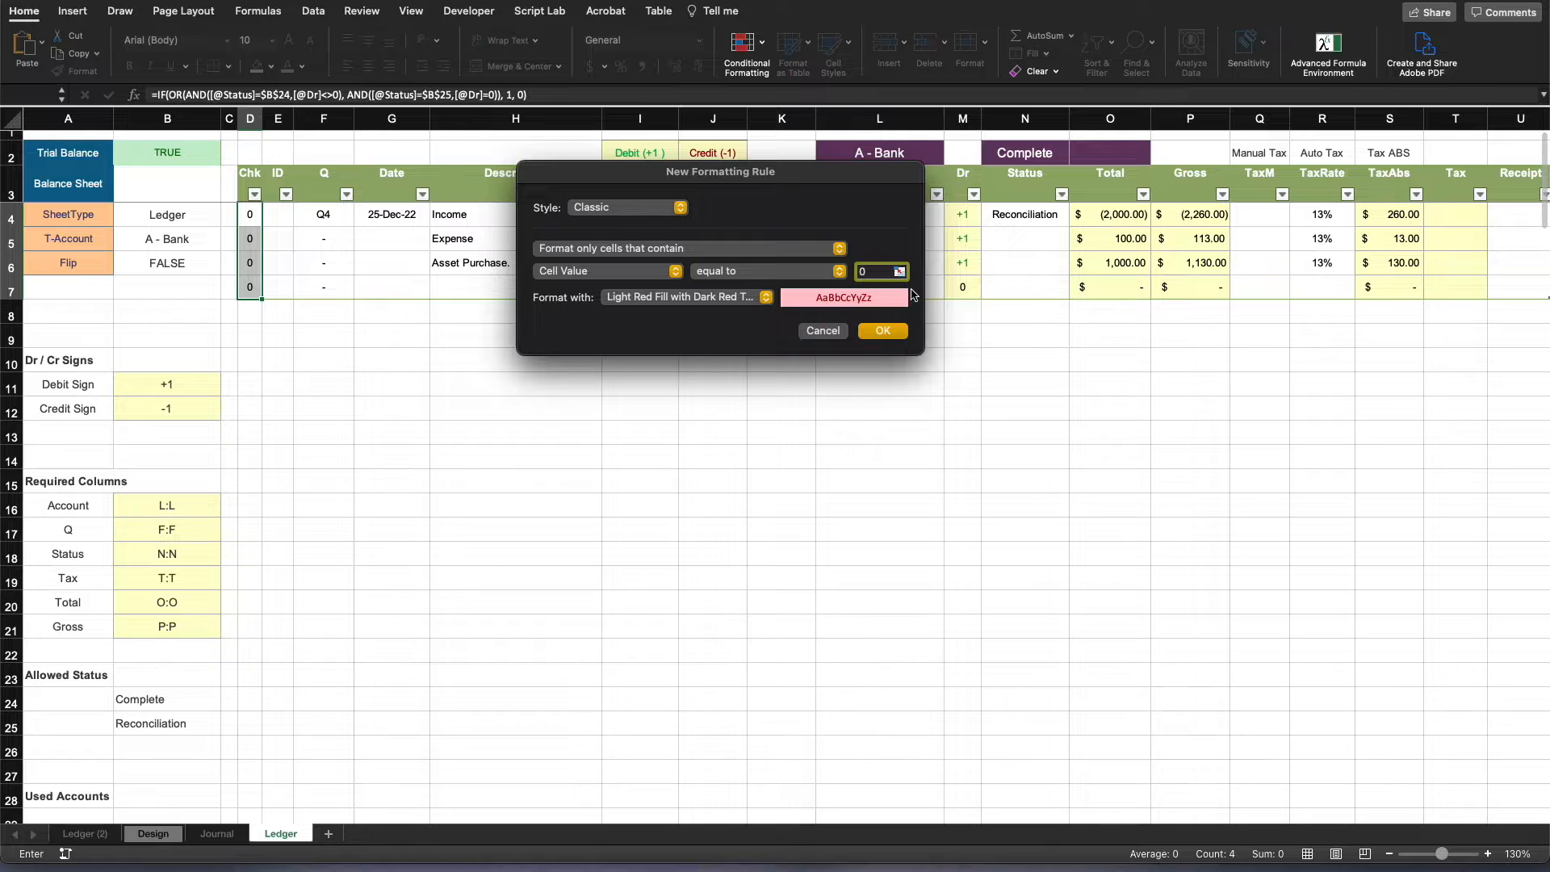
{"action": "left_click", "coordinate": [882, 330]}
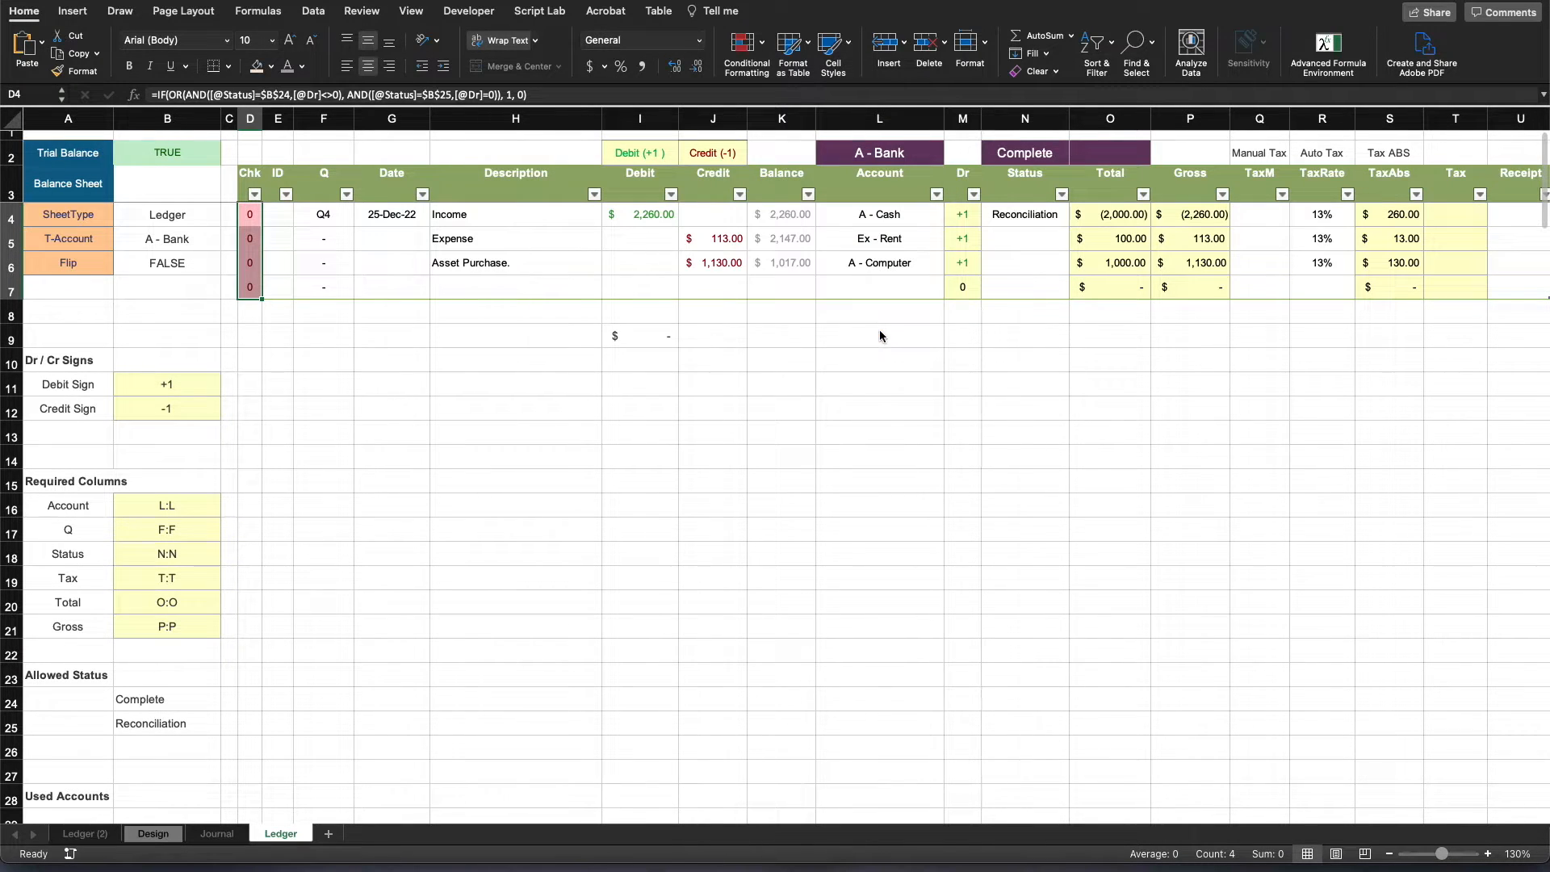
{"action": "left_click", "coordinate": [662, 367]}
- Set the Income row's Status in N4 to Complete
{"action": "left_click", "coordinate": [993, 219]}
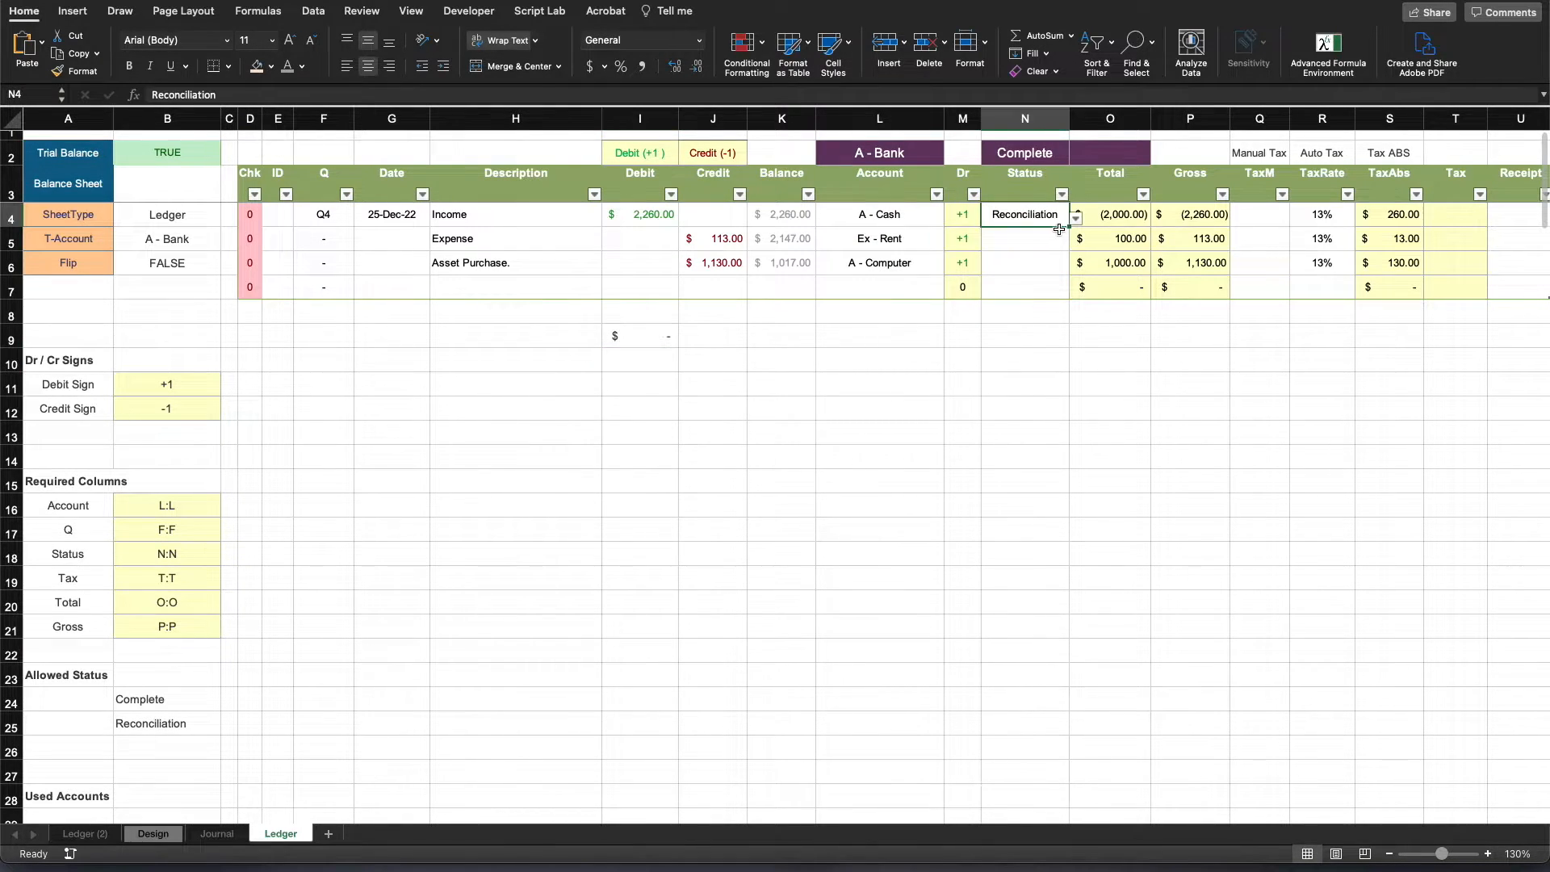
{"action": "left_click", "coordinate": [1076, 218]}
{"action": "left_click", "coordinate": [1048, 240]}
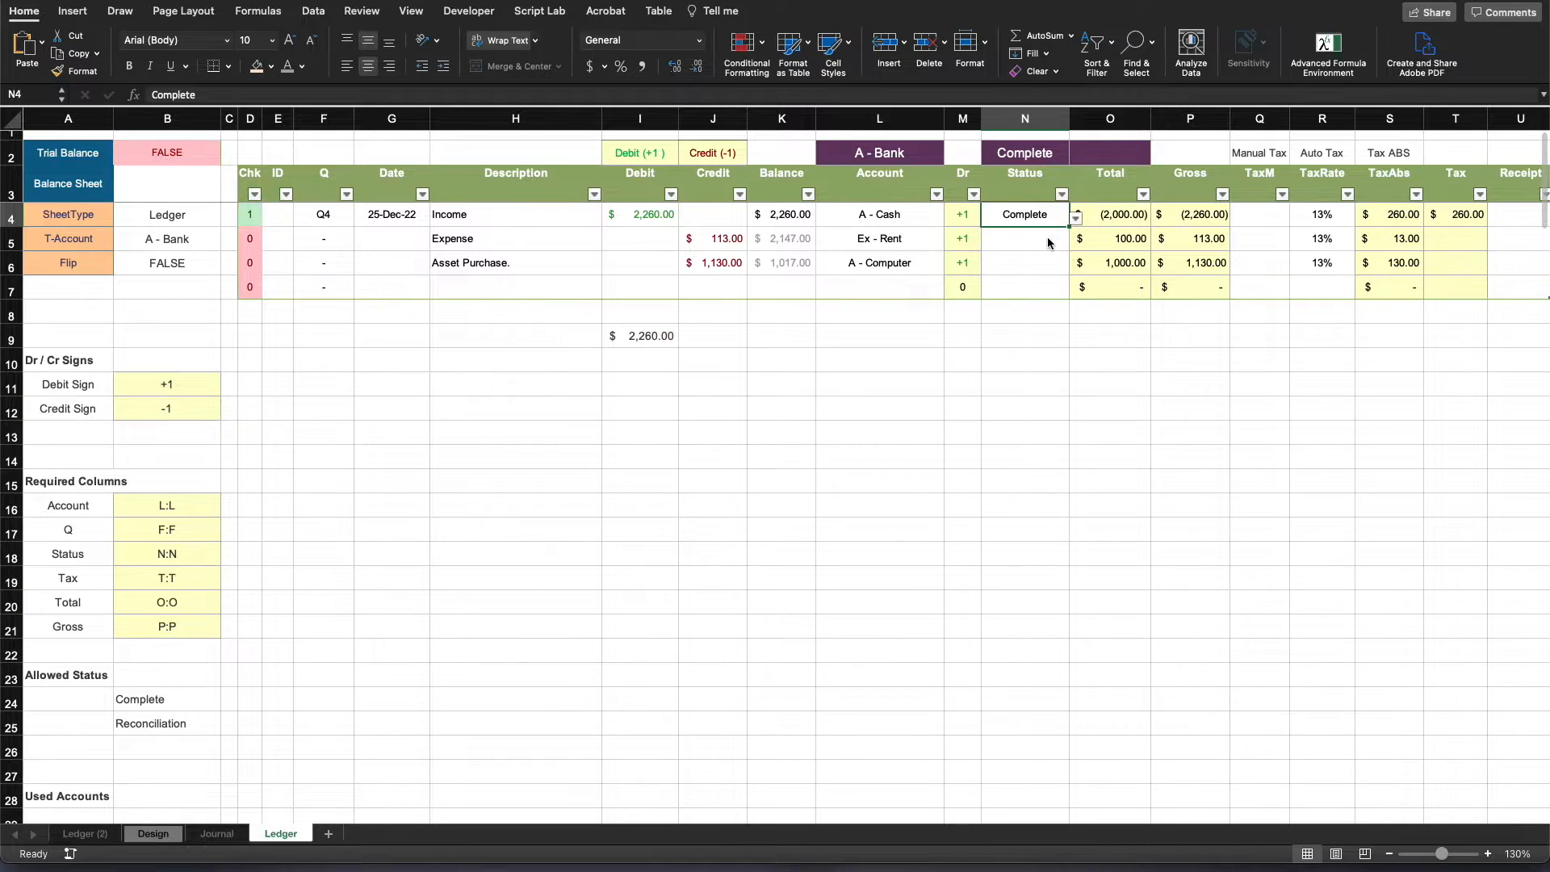
{"action": "left_click", "coordinate": [743, 415]}
{"action": "left_click", "coordinate": [434, 509]}
- Begin a new Icon Sets rule for Chk cells D4:D7 using the cross, exclamation mark and check icons, with Show icon only enabled
{"action": "left_click_drag", "start_coordinate": [249, 215], "coordinate": [246, 284]}
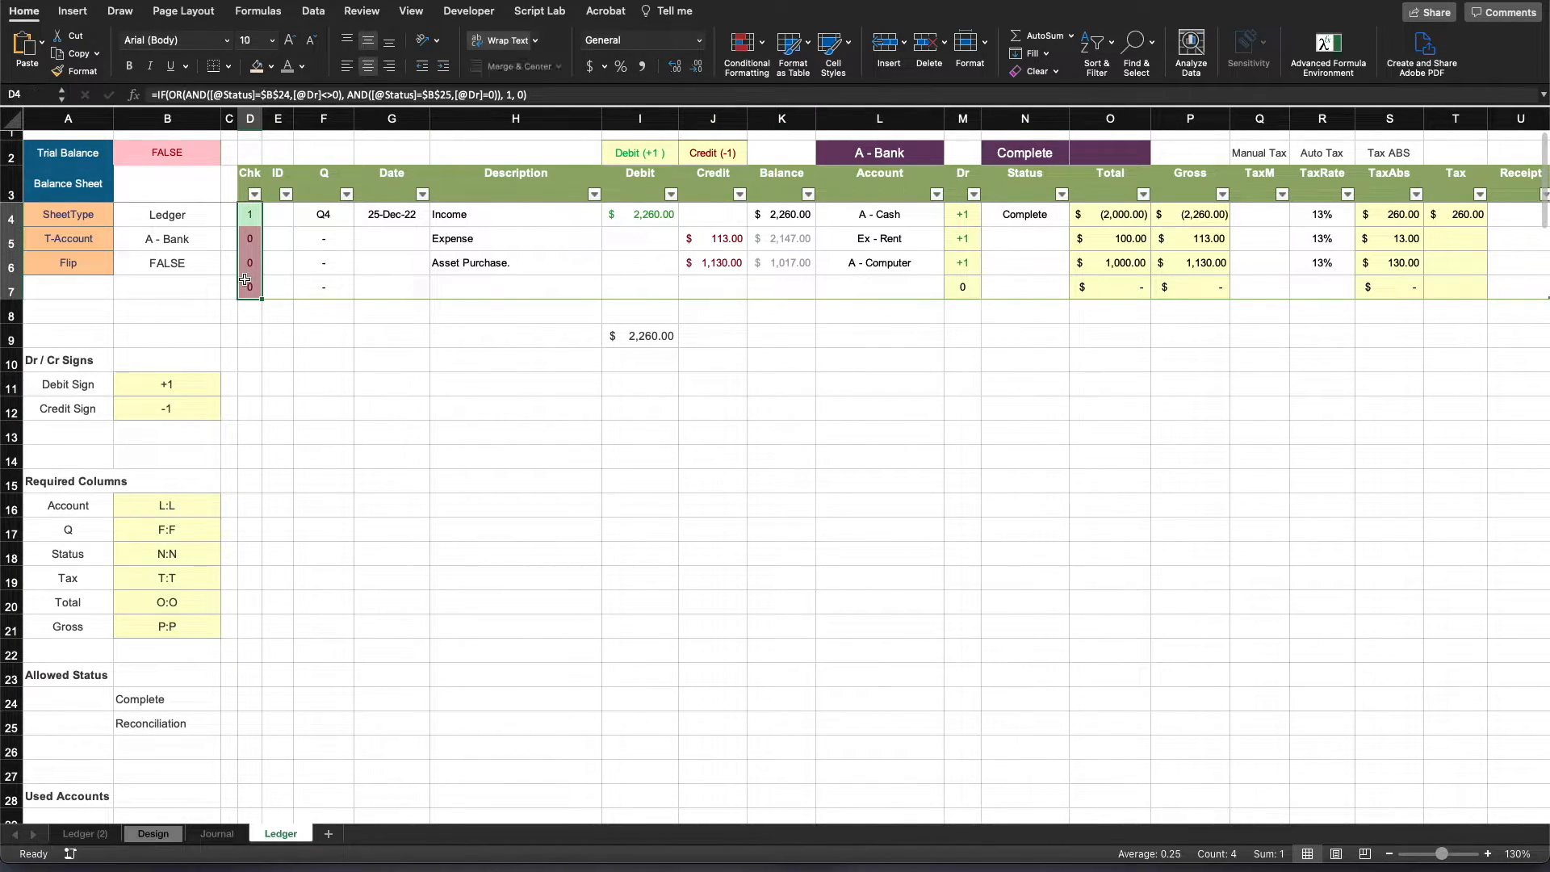
{"action": "left_click", "coordinate": [764, 59]}
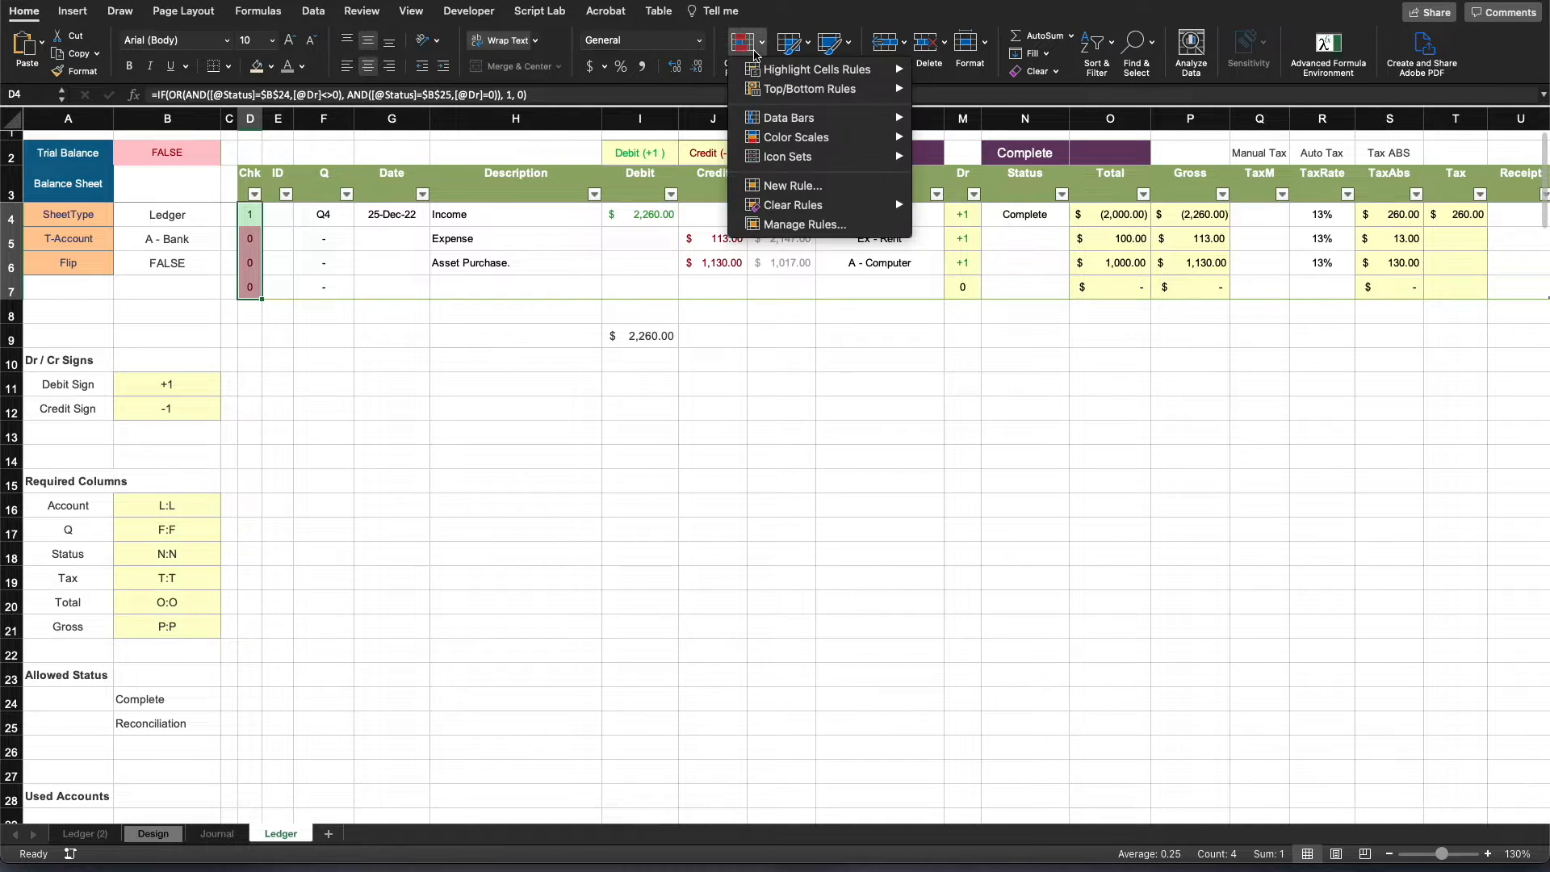
{"action": "left_click", "coordinate": [808, 226]}
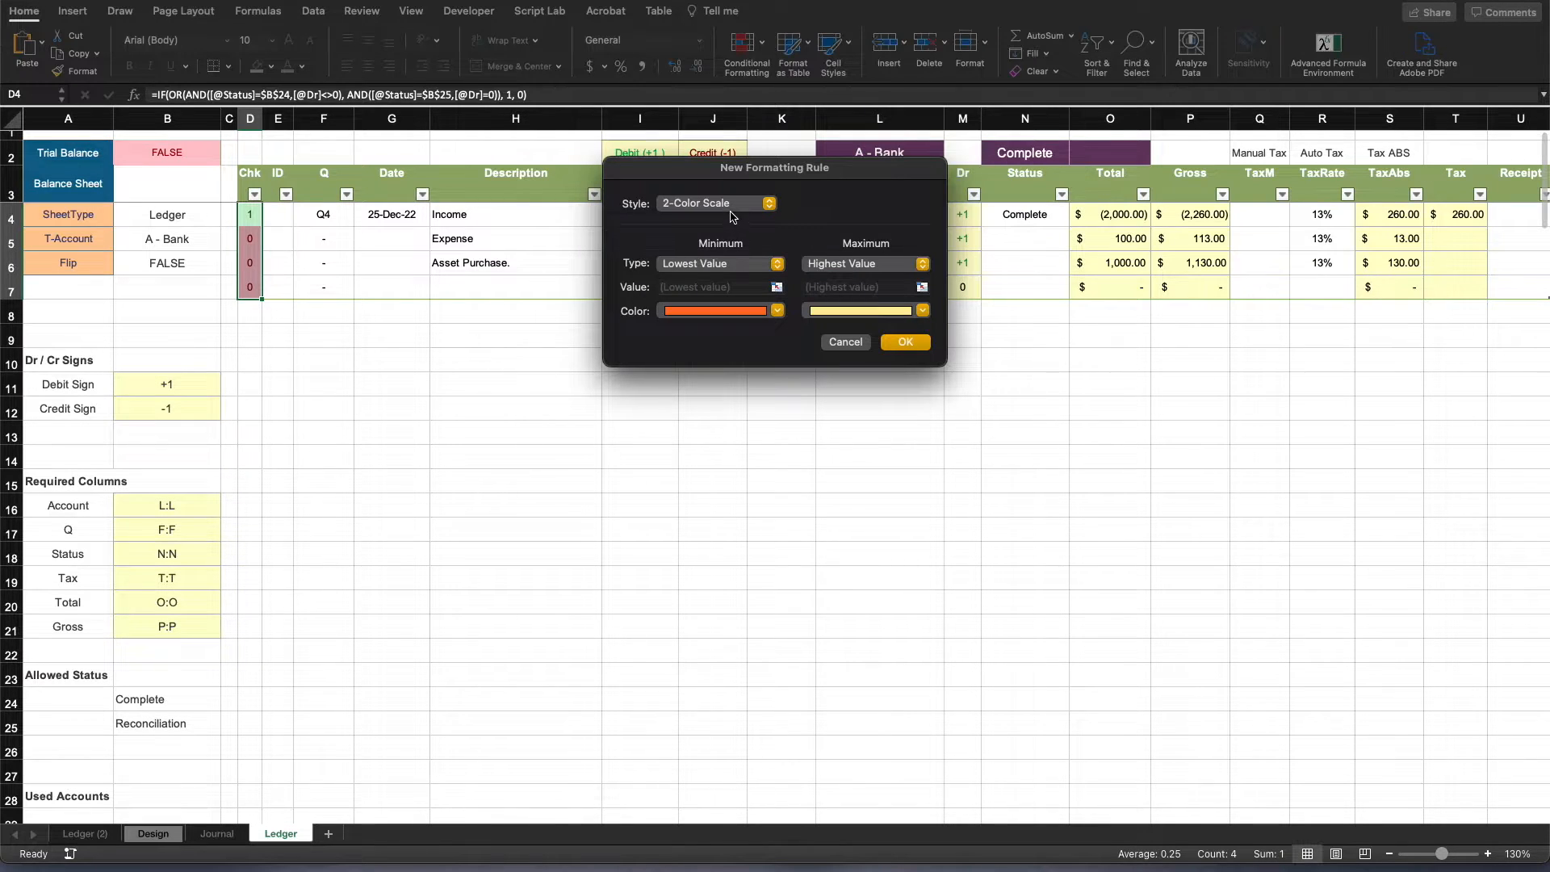
{"action": "left_click", "coordinate": [715, 203]}
{"action": "left_click", "coordinate": [705, 262]}
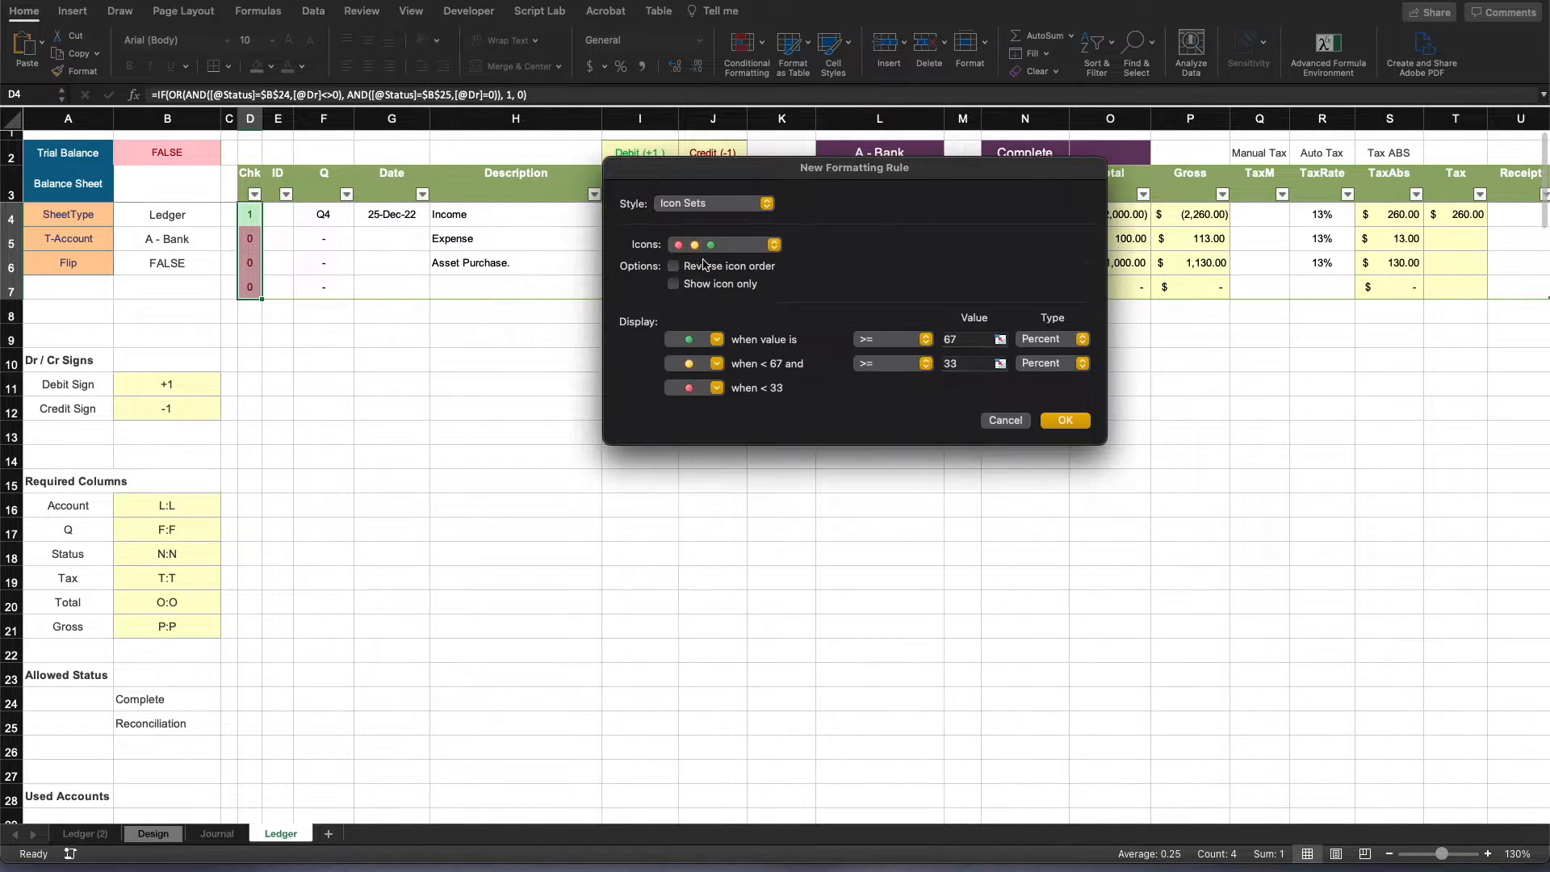
{"action": "left_click", "coordinate": [738, 244]}
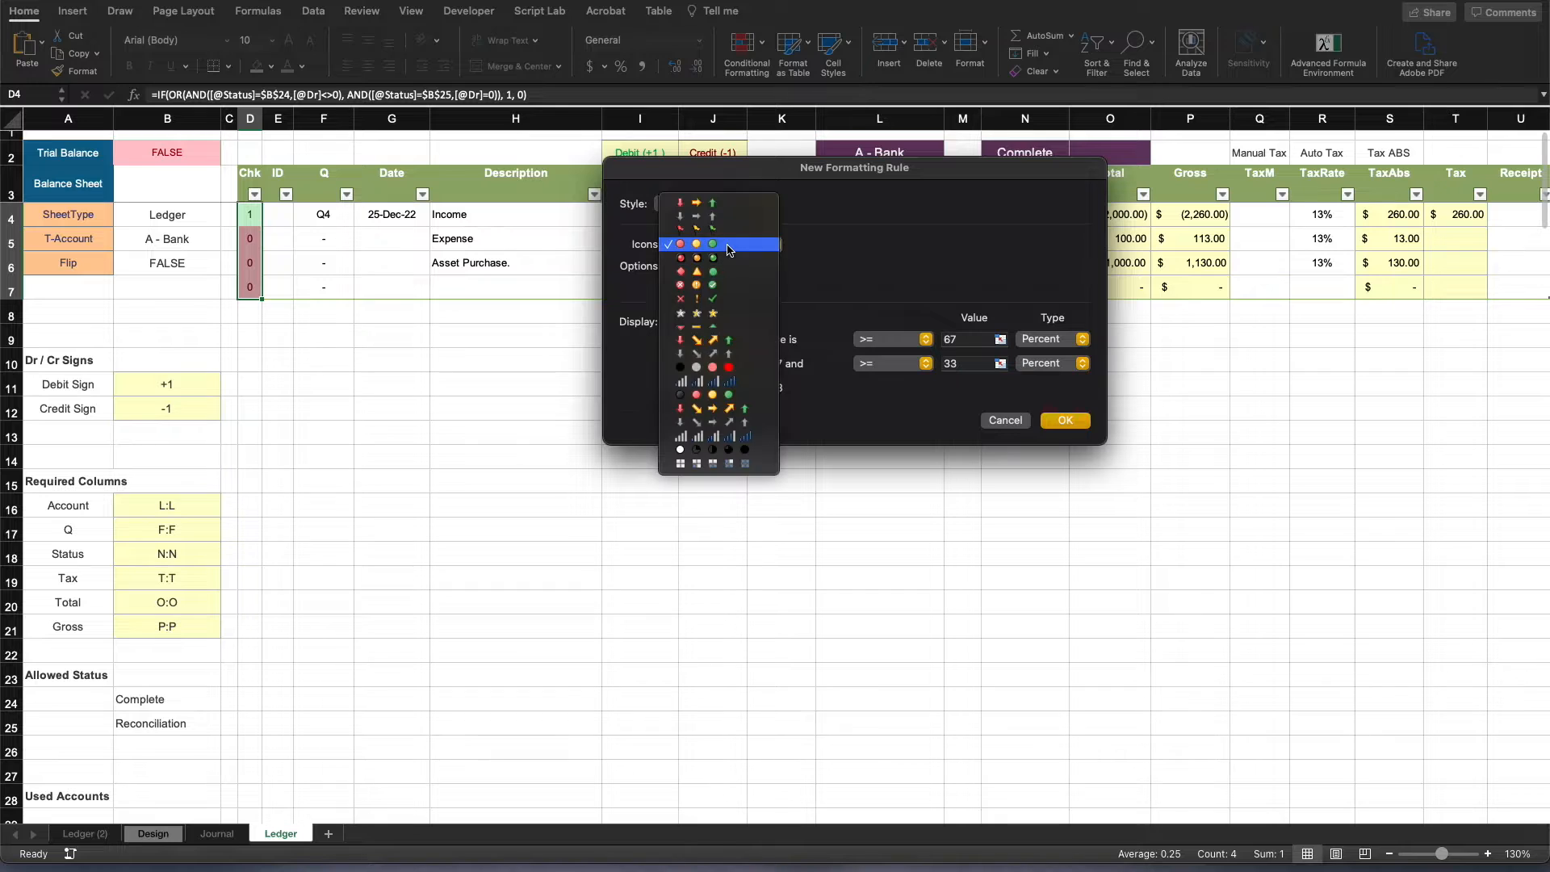
{"action": "left_click", "coordinate": [710, 300]}
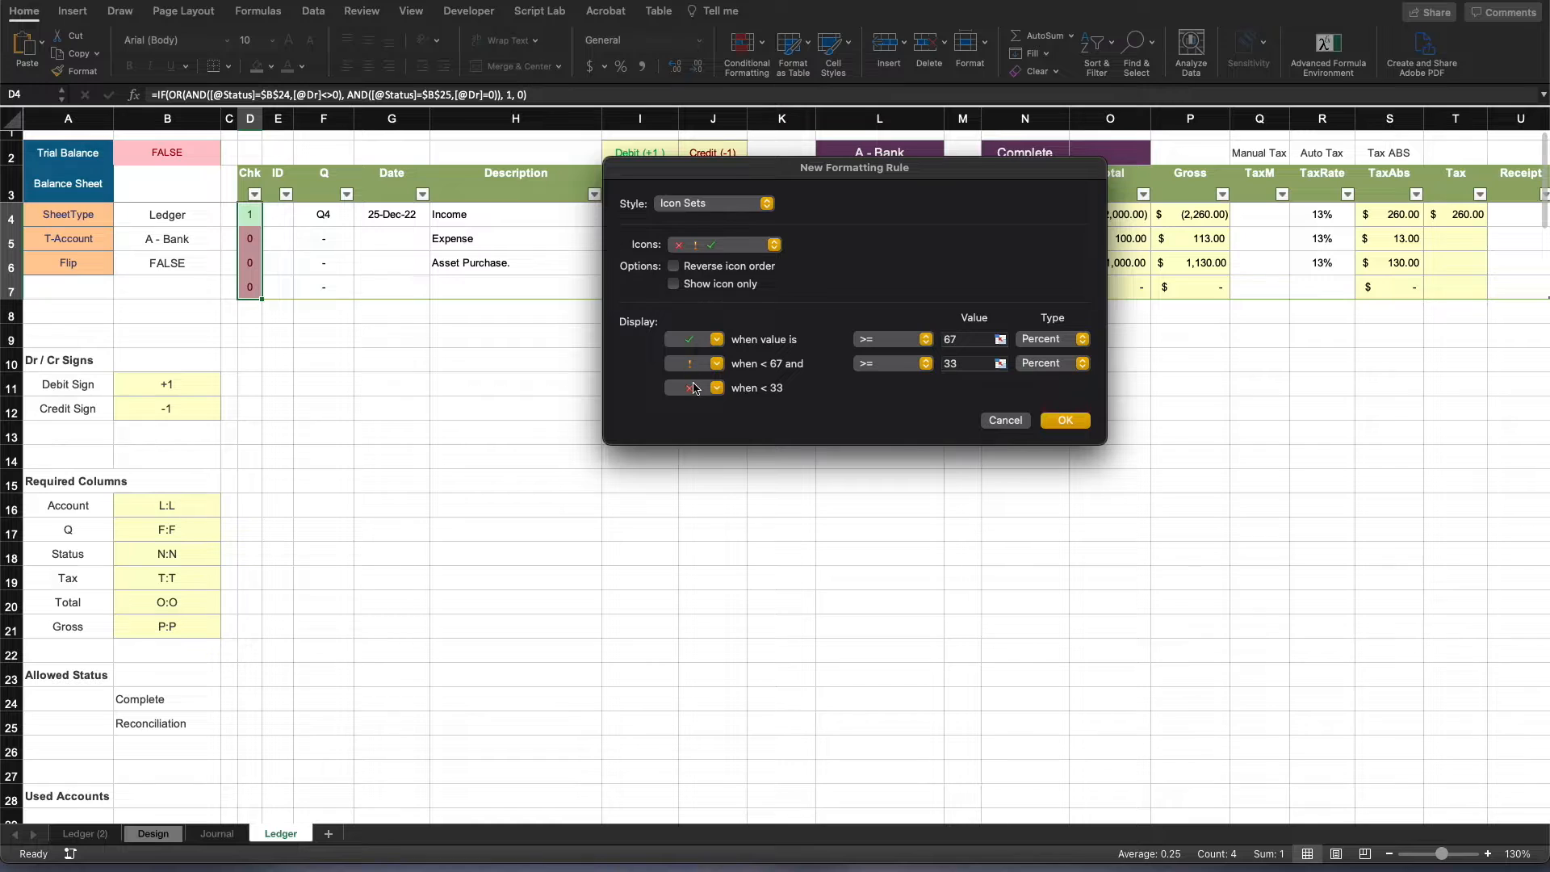
{"action": "left_click", "coordinate": [674, 284]}
- Set the check icon's threshold type to Number with the >= operator and give the middle condition no cell icon
{"action": "left_click", "coordinate": [887, 342]}
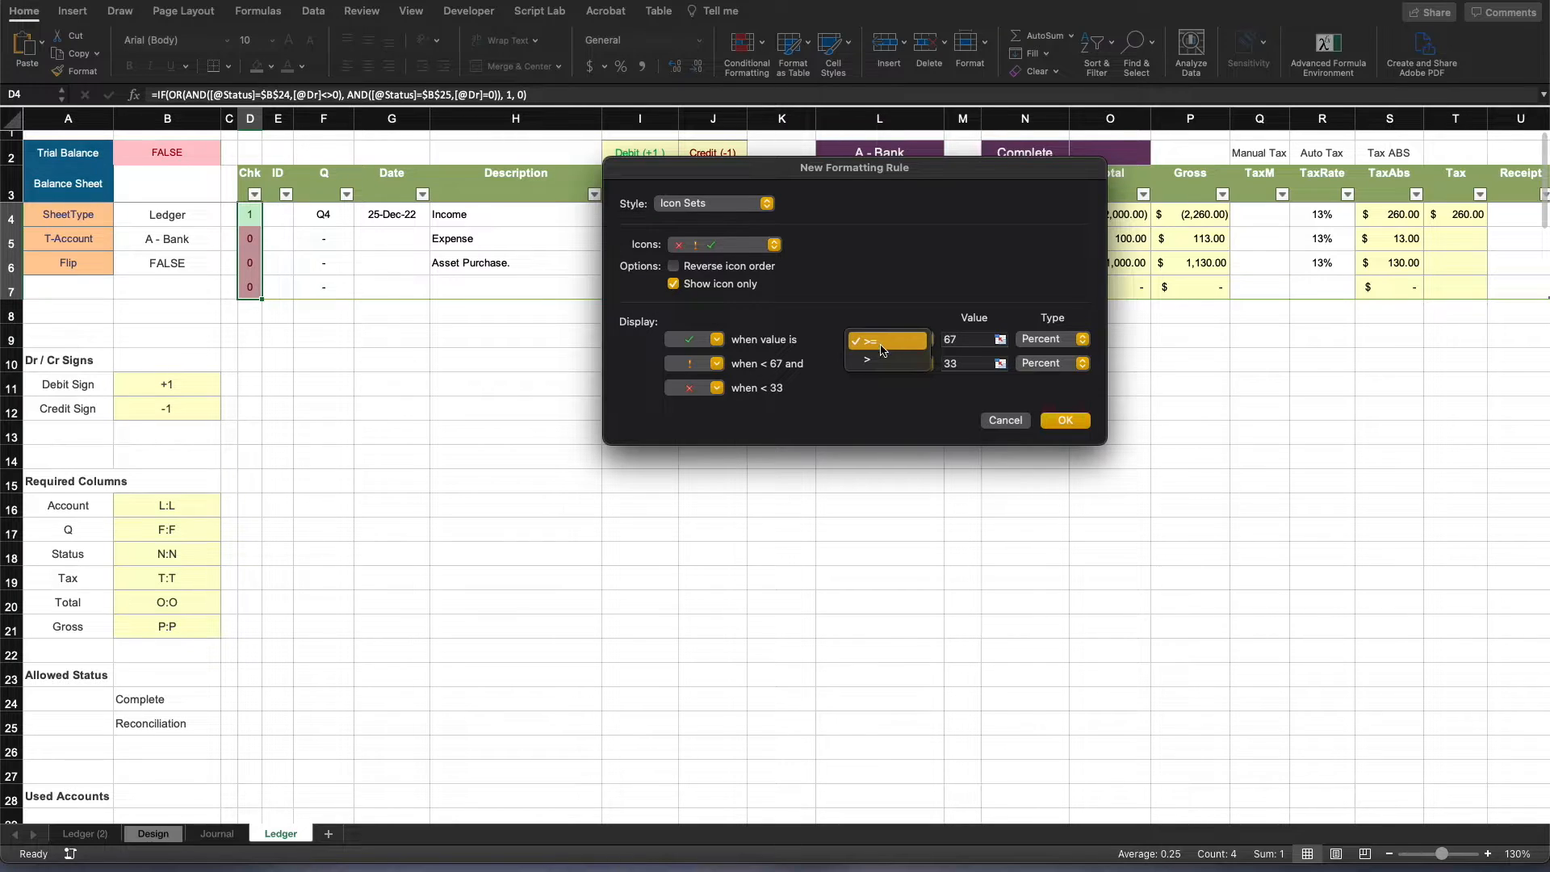
{"action": "left_click", "coordinate": [880, 342]}
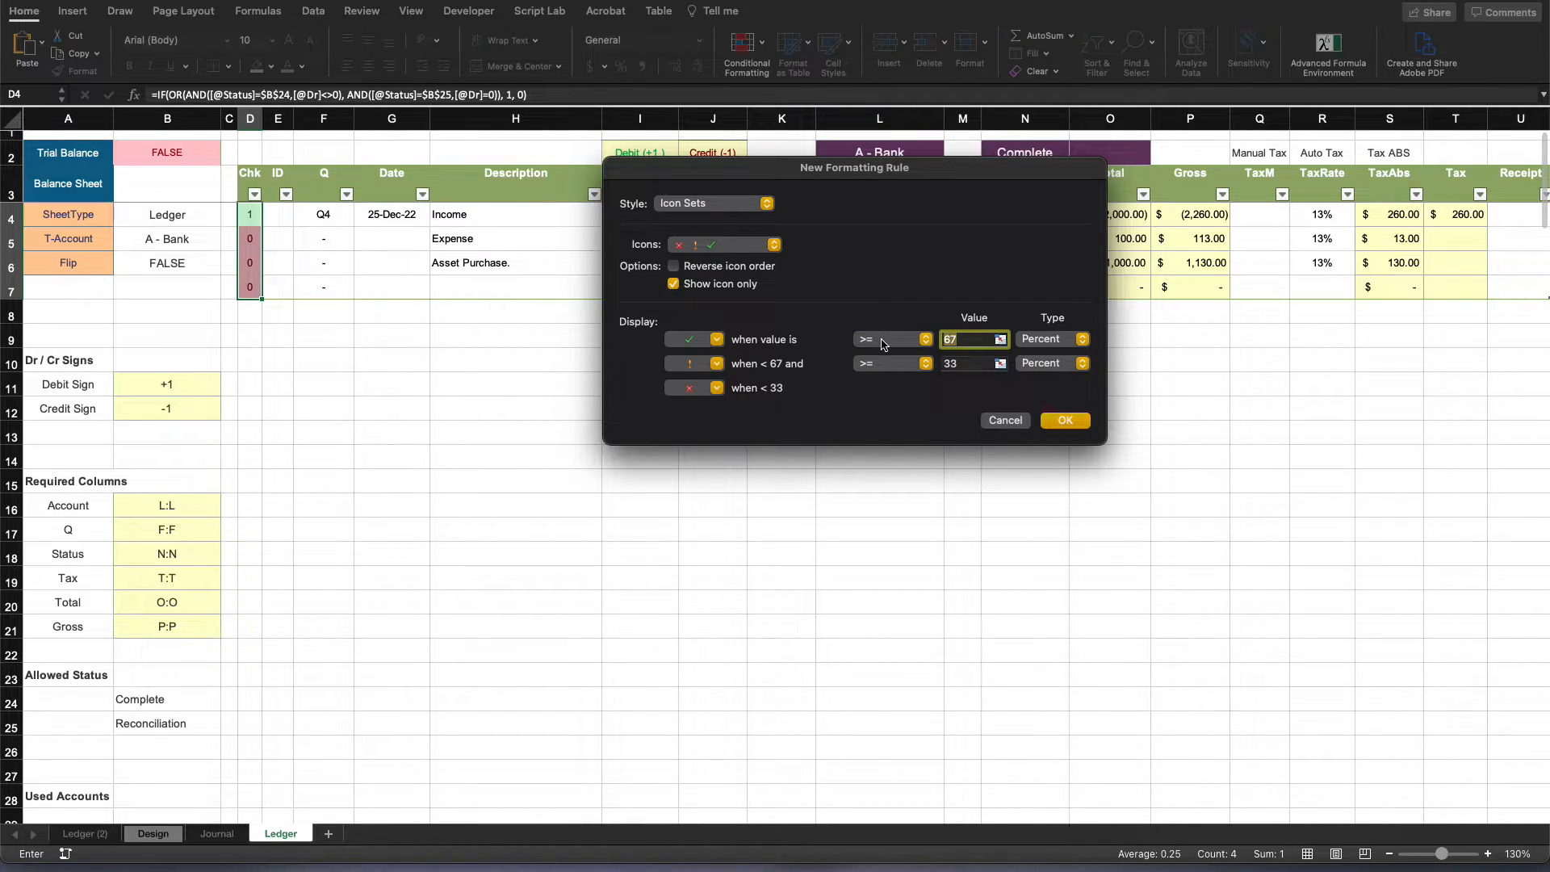
{"action": "type", "text": "1"}
{"action": "left_click", "coordinate": [1052, 340]}
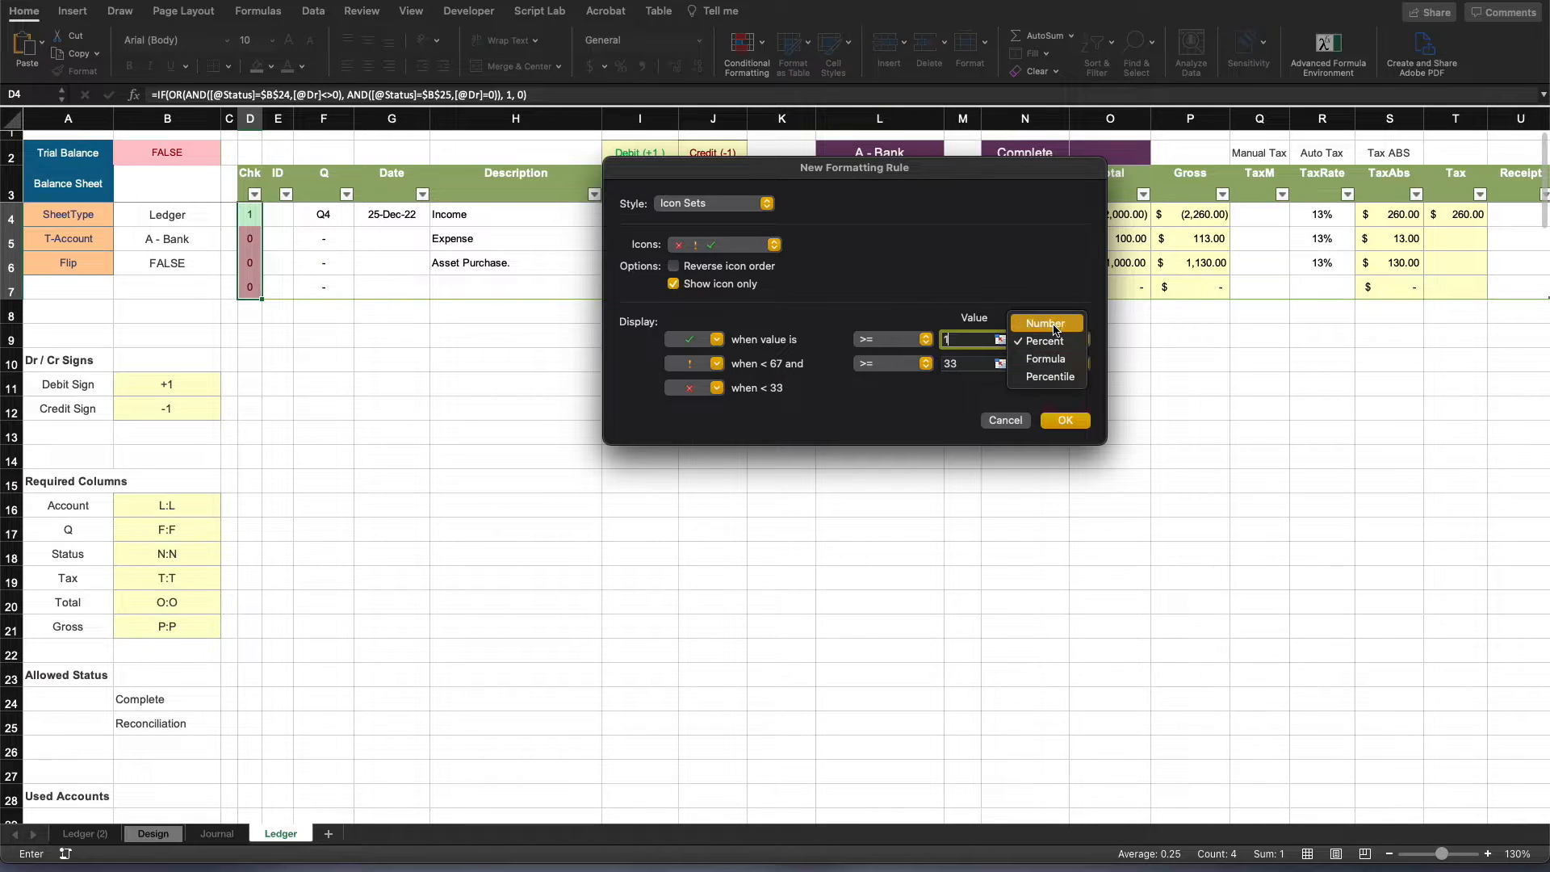
{"action": "left_click", "coordinate": [1046, 323]}
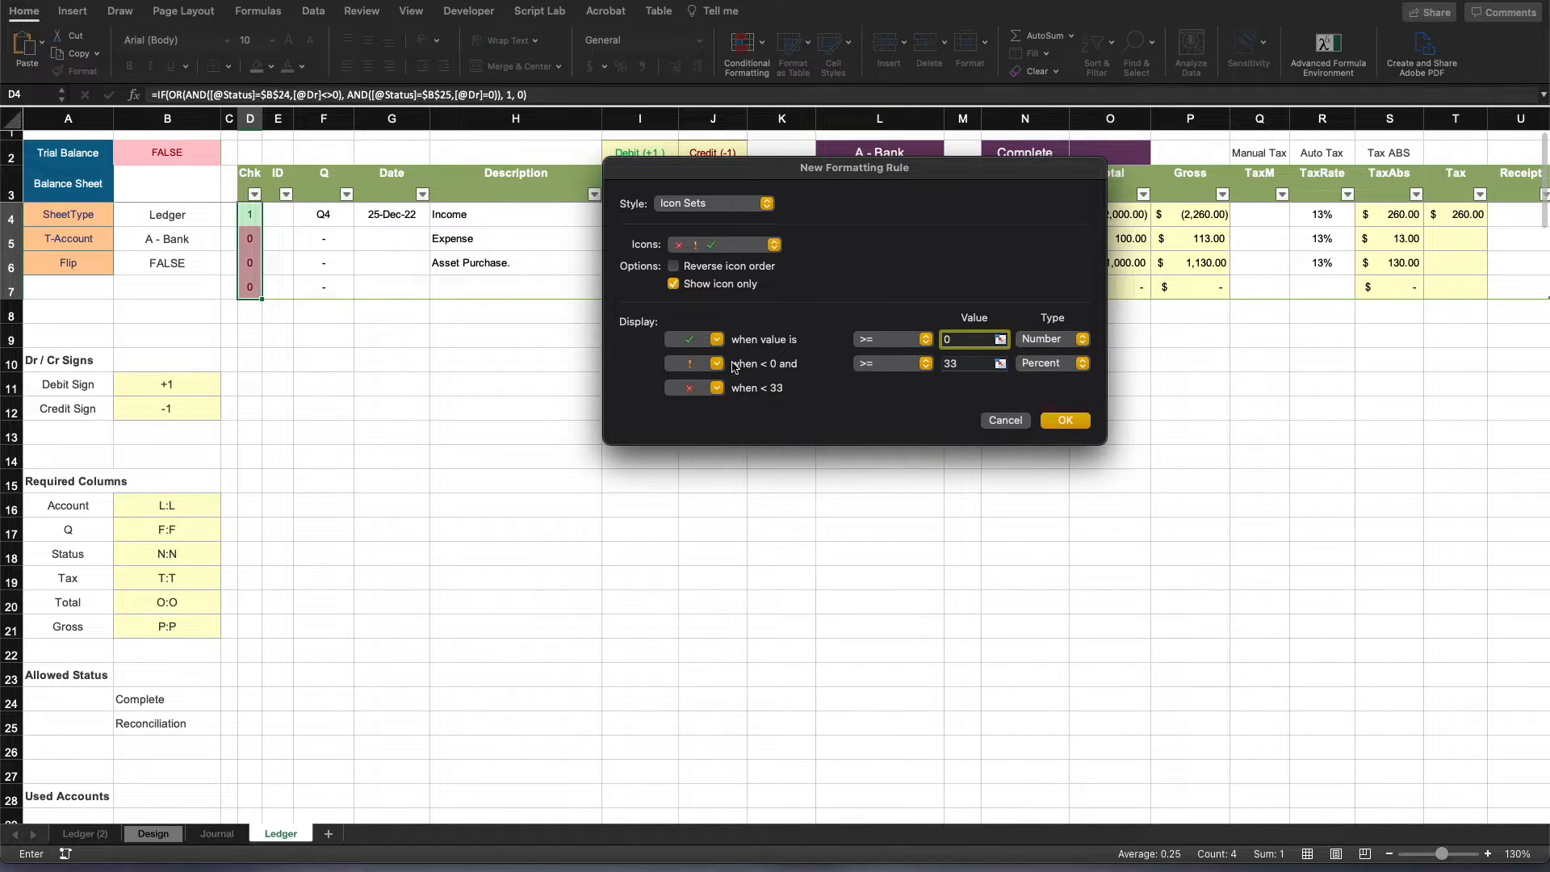
{"action": "left_click", "coordinate": [699, 364]}
{"action": "left_click", "coordinate": [699, 366]}
- Set the check icon's threshold value to 1 and the middle condition's threshold value to 0
{"action": "left_click", "coordinate": [962, 364]}
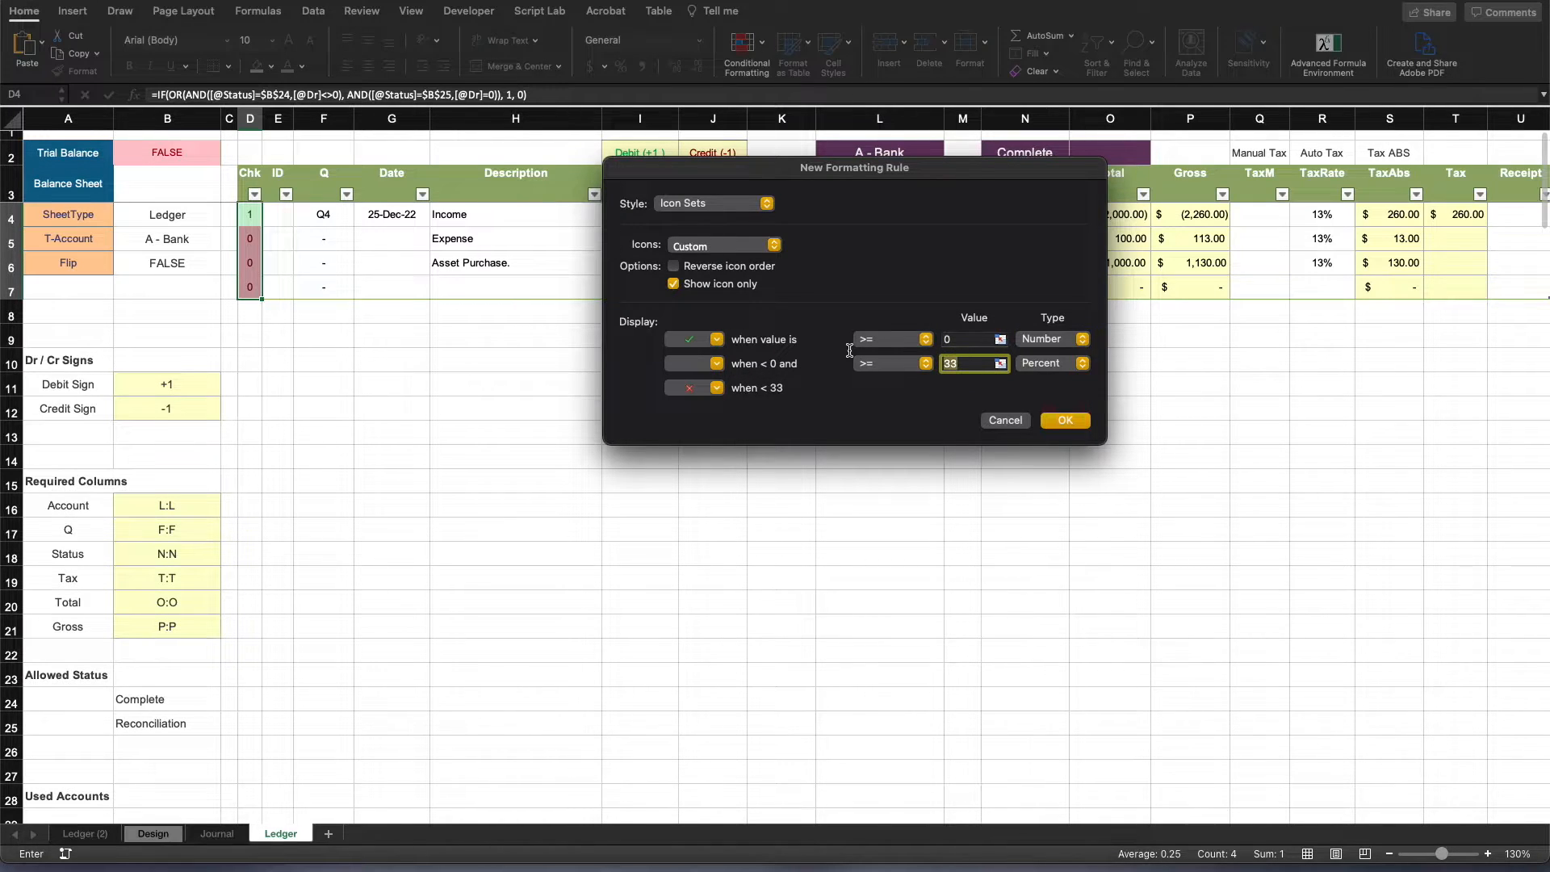
{"action": "left_click", "coordinate": [962, 338]}
{"action": "type", "text": "1"}
{"action": "key", "text": "Tab"}
{"action": "type", "text": "0"}
{"action": "key", "text": "shift+Tab"}
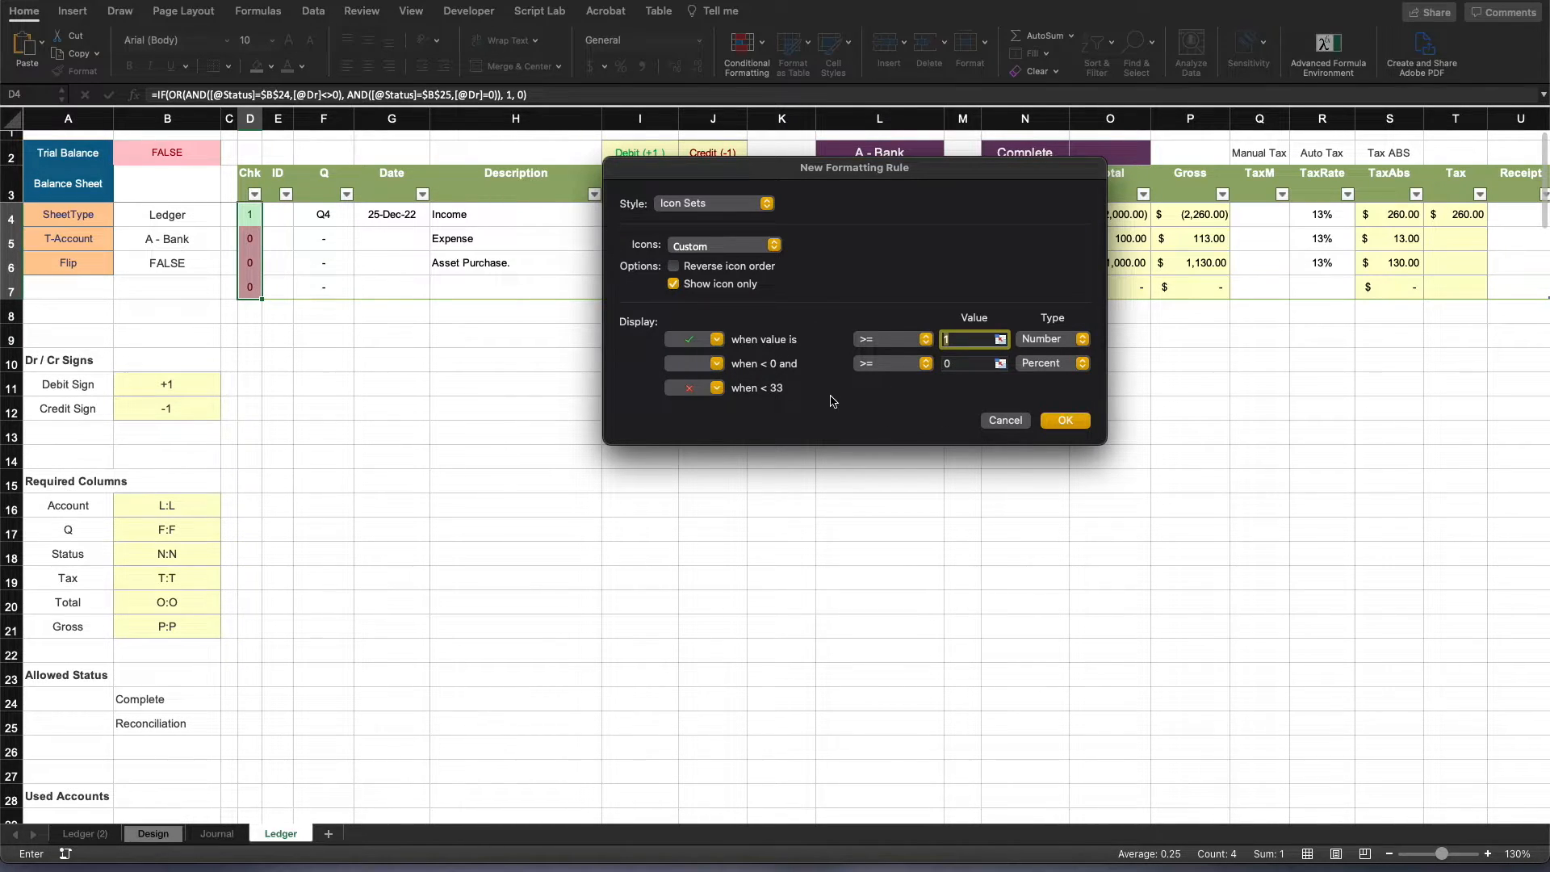
{"action": "left_click", "coordinate": [958, 365]}
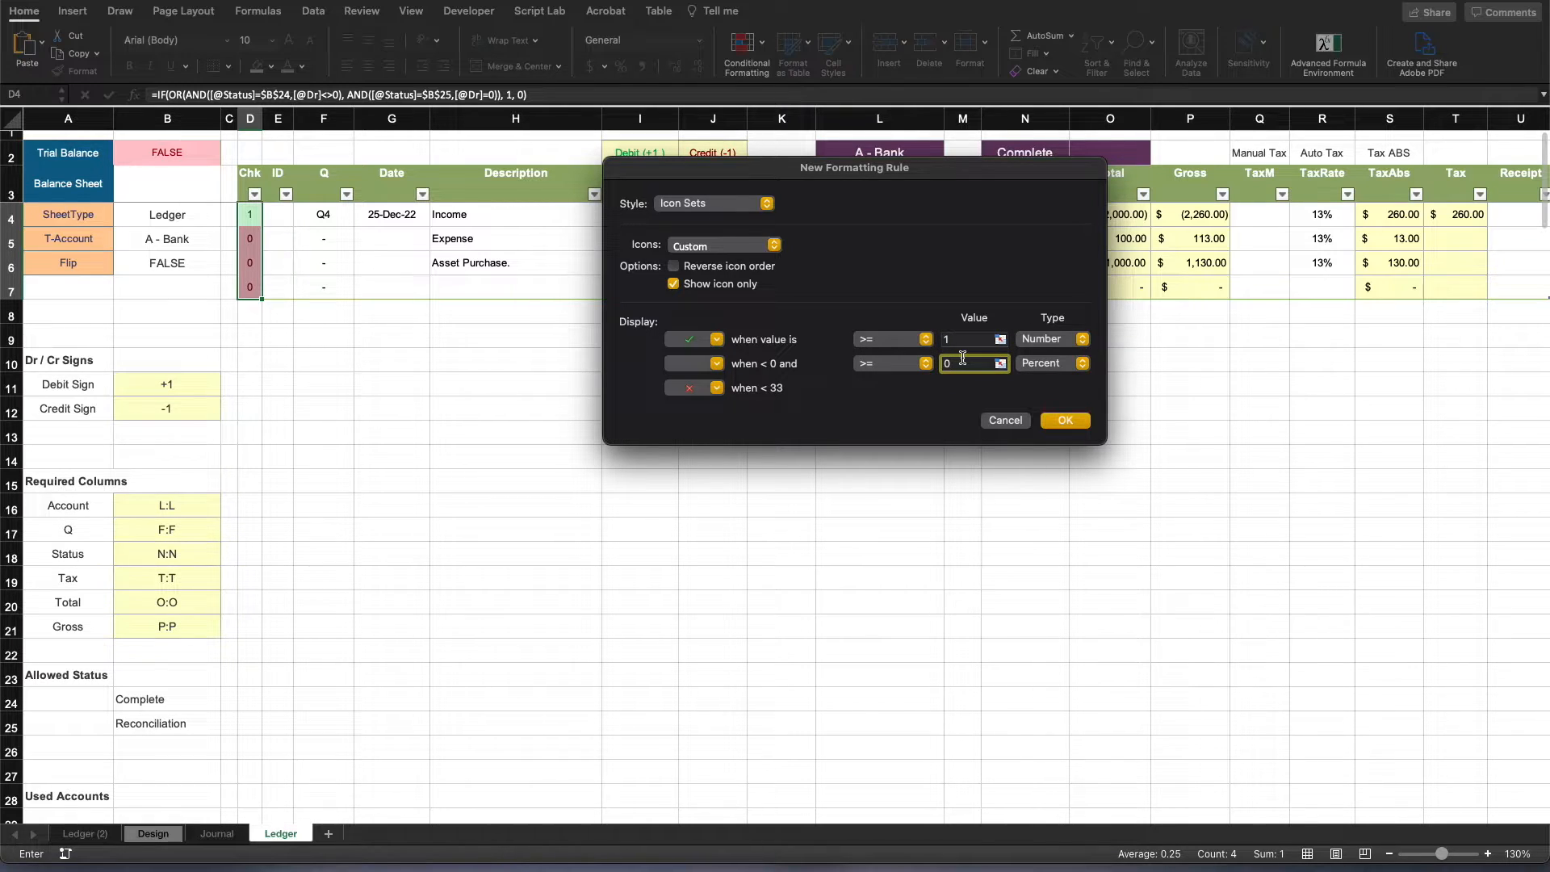
- Set the middle condition's type to Number, adjust its comparison operator, and apply the icon set rule to the Chk cells
{"action": "left_click", "coordinate": [1066, 363]}
{"action": "left_click", "coordinate": [1046, 339]}
{"action": "left_click", "coordinate": [868, 362]}
{"action": "left_click", "coordinate": [869, 384]}
{"action": "left_click", "coordinate": [1064, 421]}
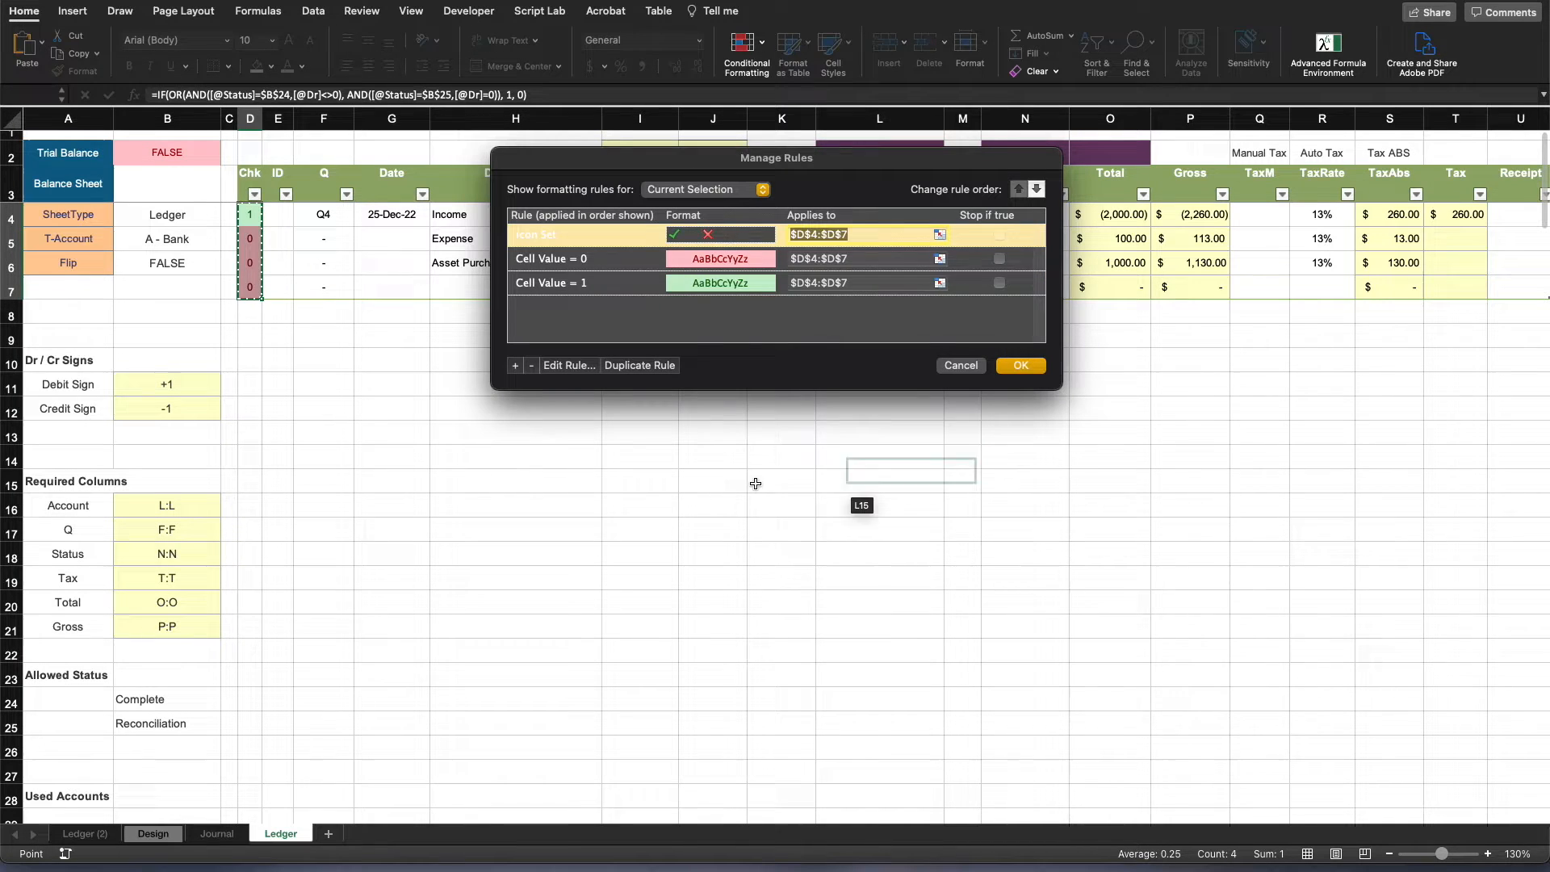
{"action": "left_click", "coordinate": [1021, 365]}
{"action": "left_click", "coordinate": [788, 484]}
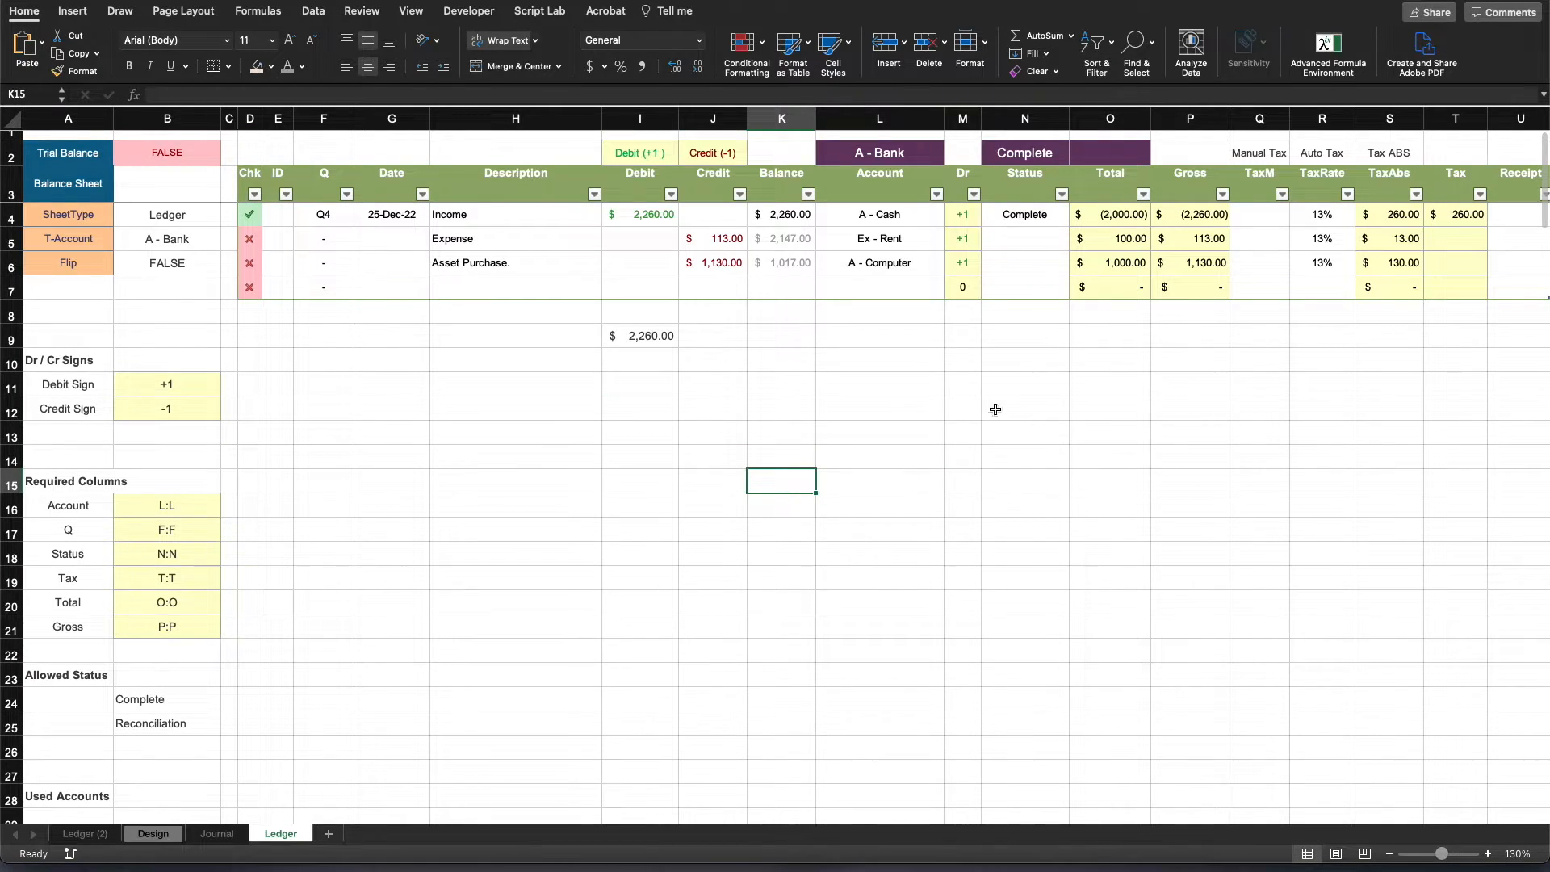
- Set the Expense row's Status in N5 to Complete
{"action": "left_click", "coordinate": [1007, 238]}
{"action": "left_click", "coordinate": [1078, 243]}
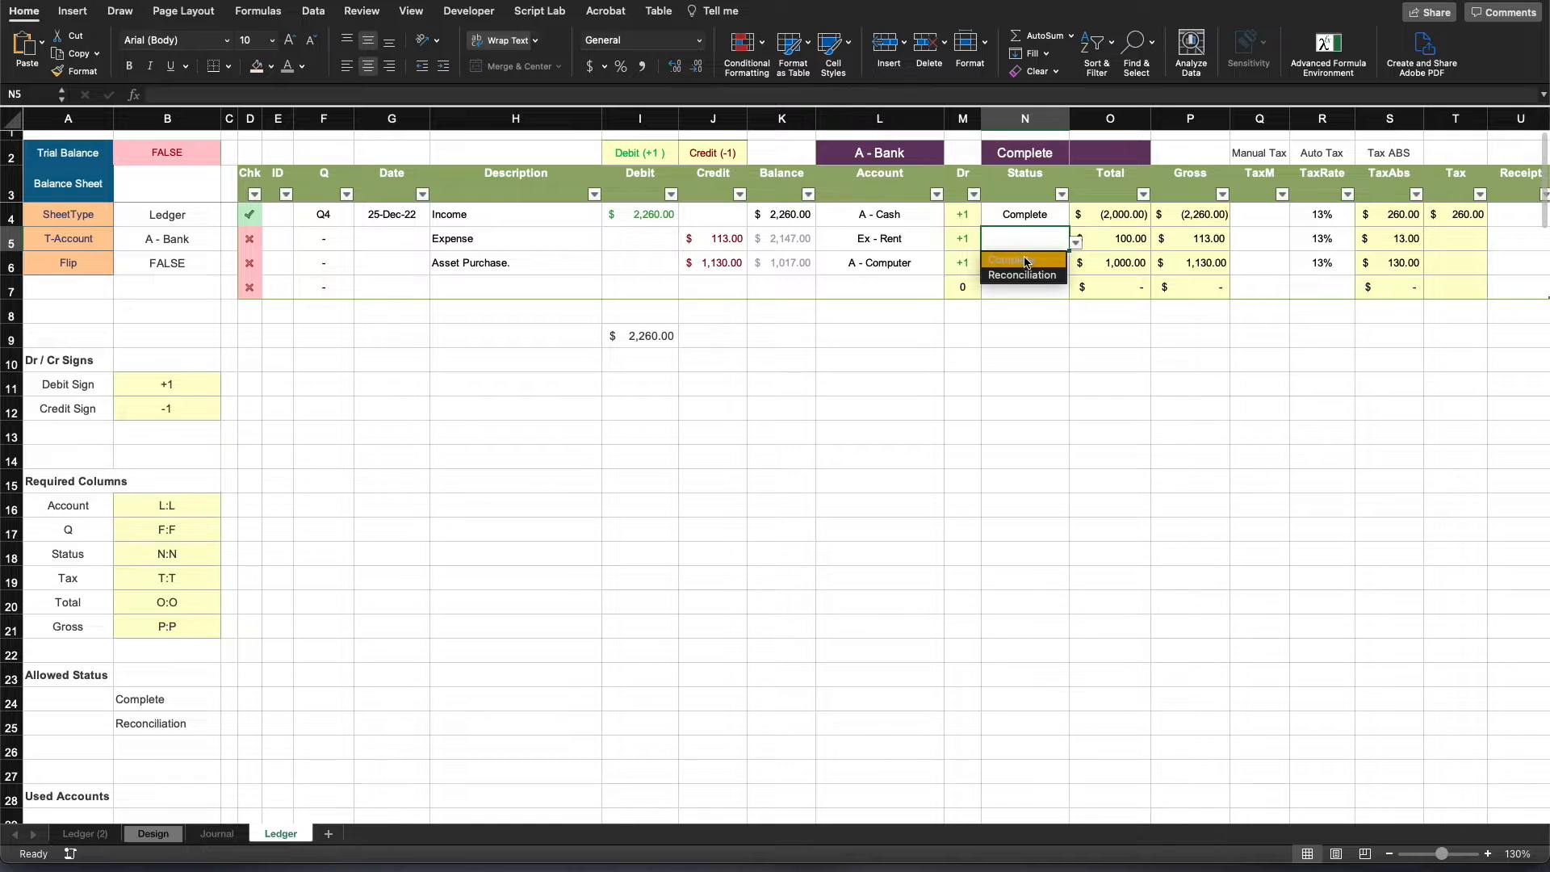
{"action": "left_click", "coordinate": [1027, 260]}
{"action": "left_click", "coordinate": [856, 486]}
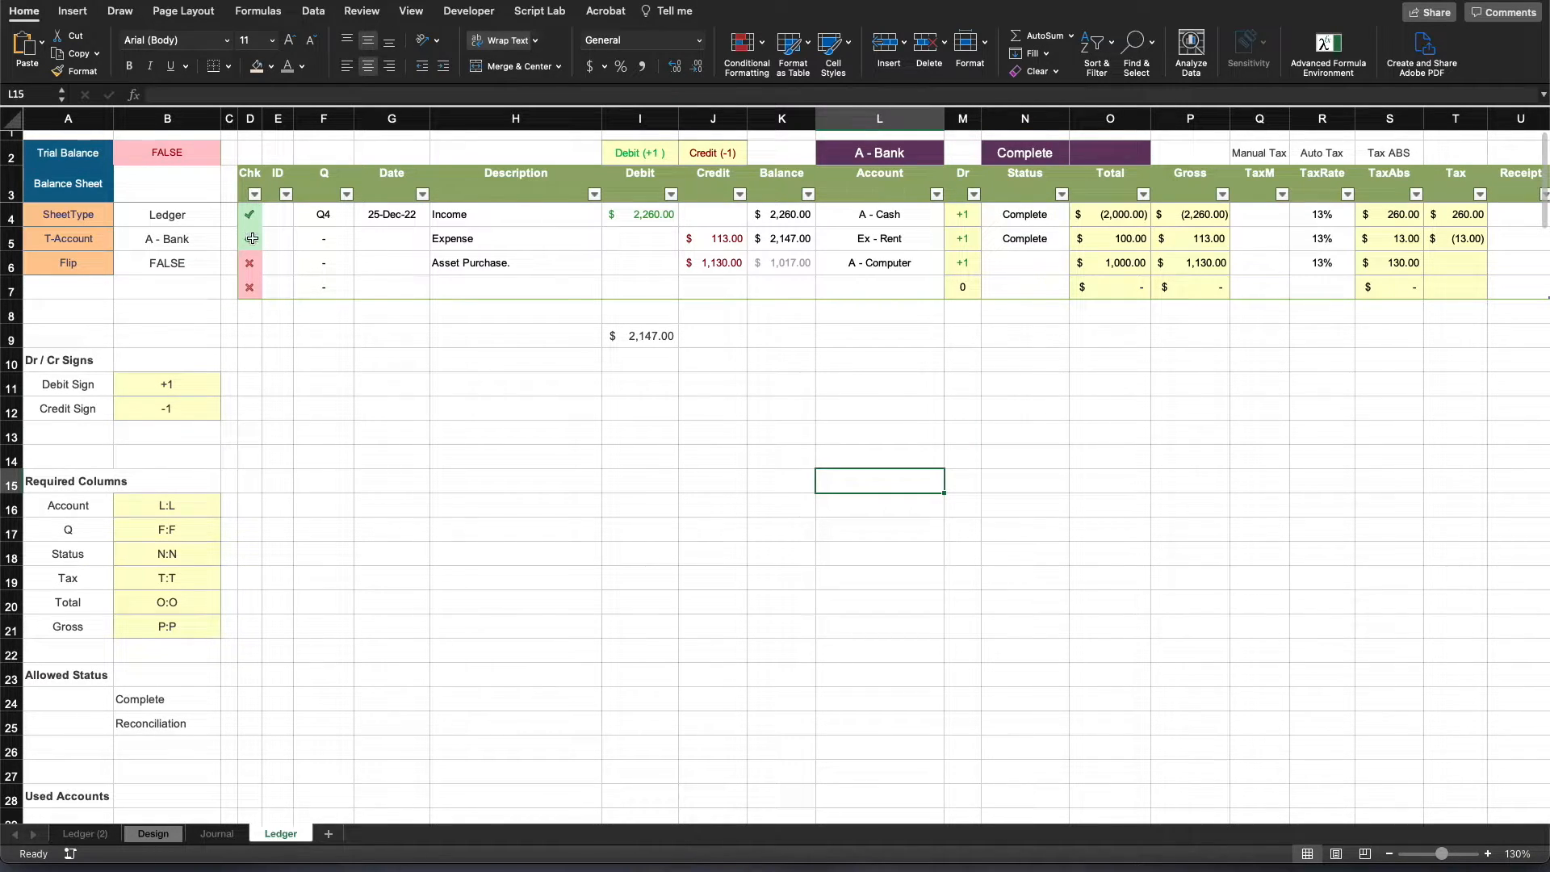
- Clear the SUMPRODUCT total formula from cell I9 below the table
{"action": "left_click", "coordinate": [1189, 389]}
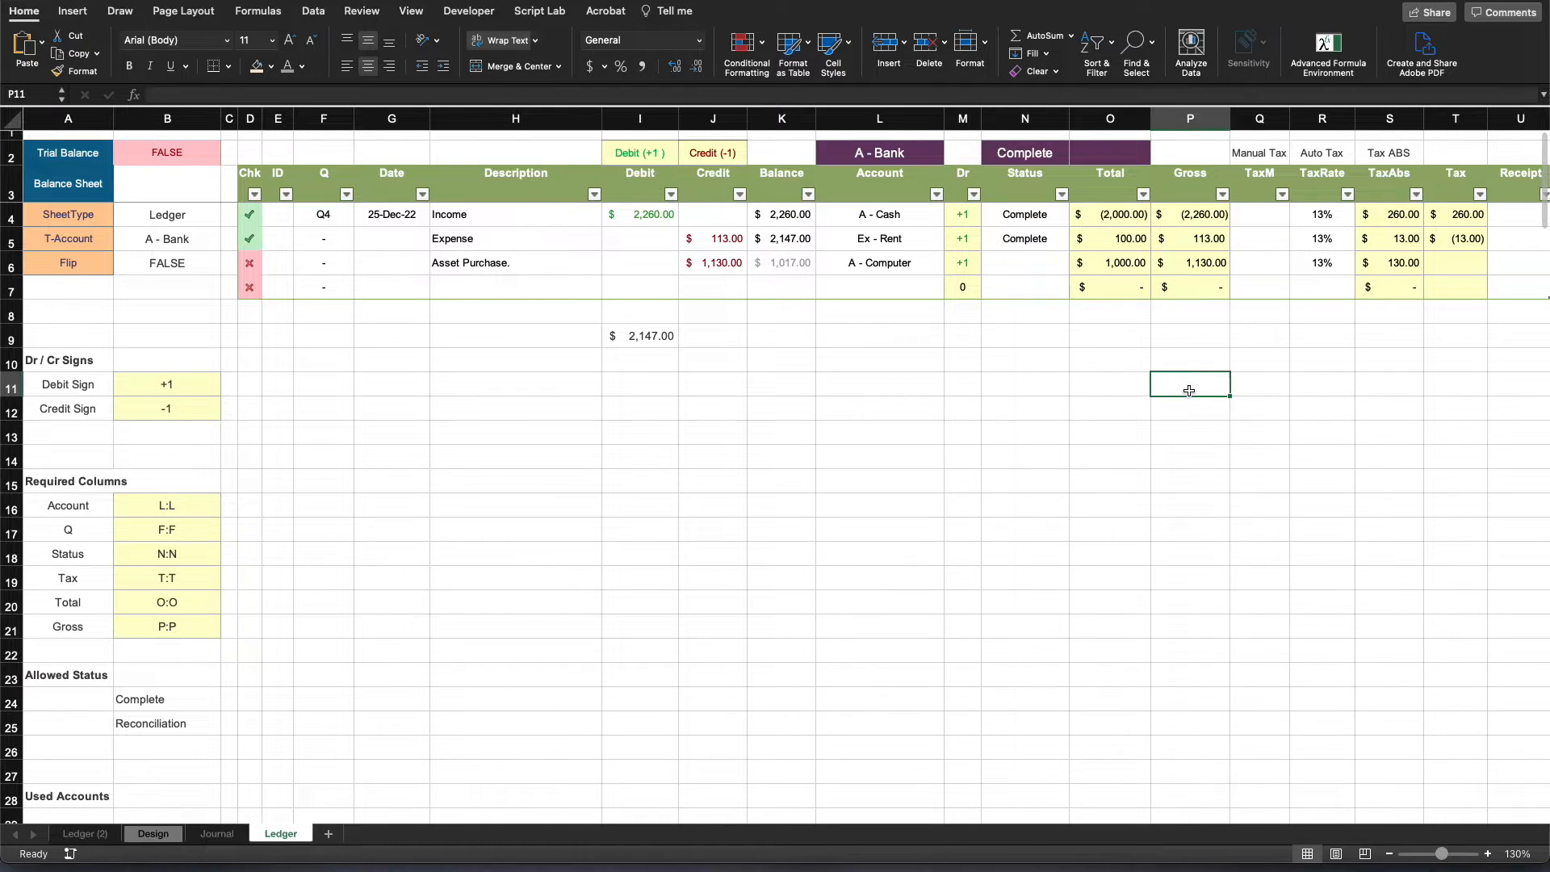
{"action": "left_click", "coordinate": [650, 481]}
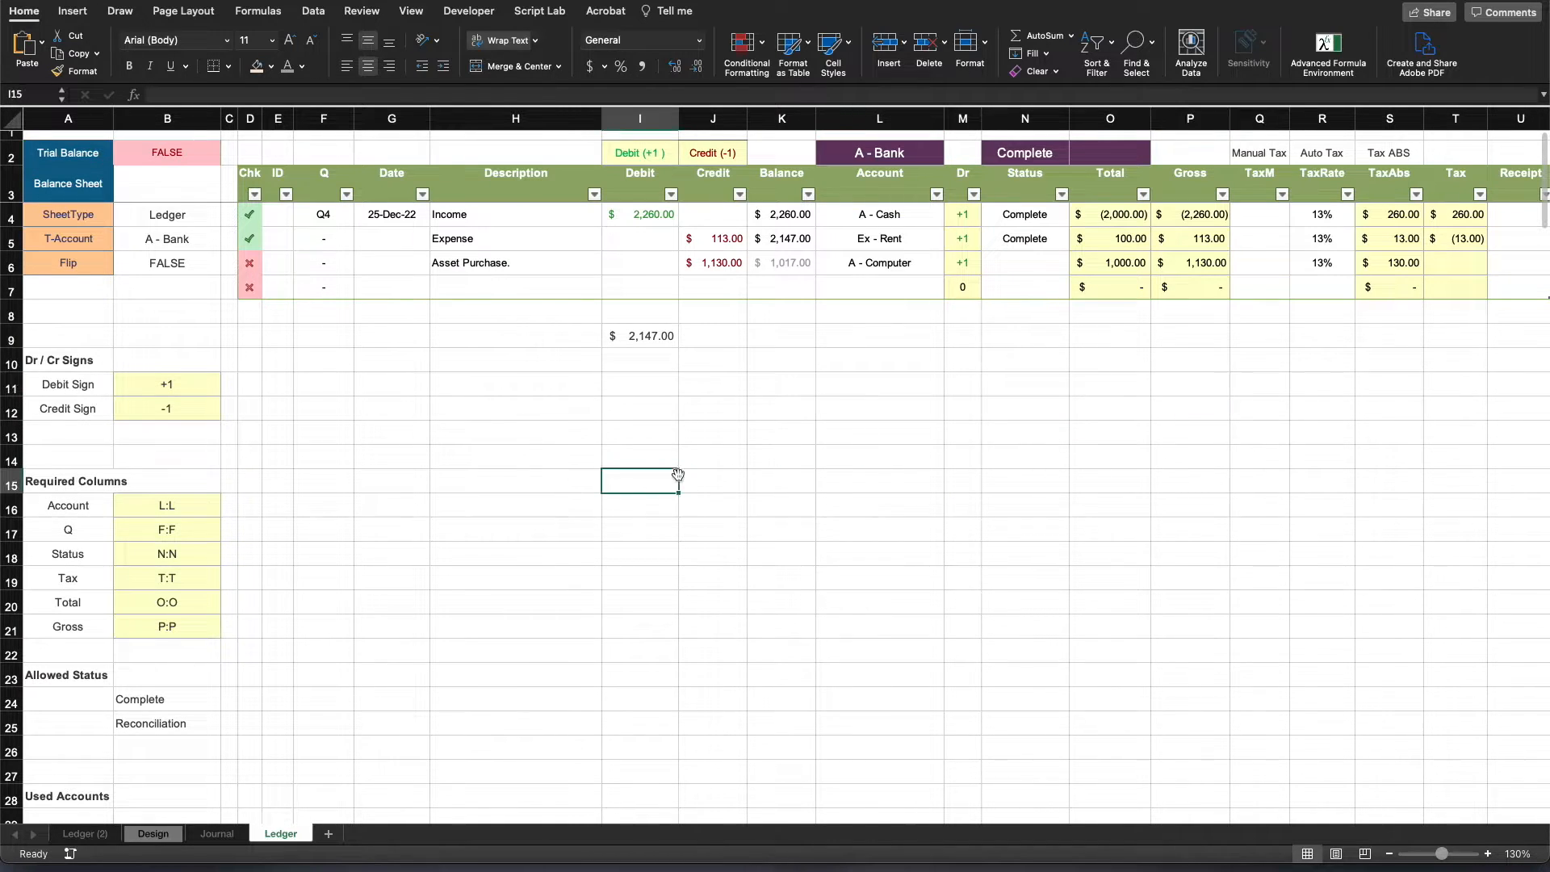
{"action": "left_click", "coordinate": [1100, 159]}
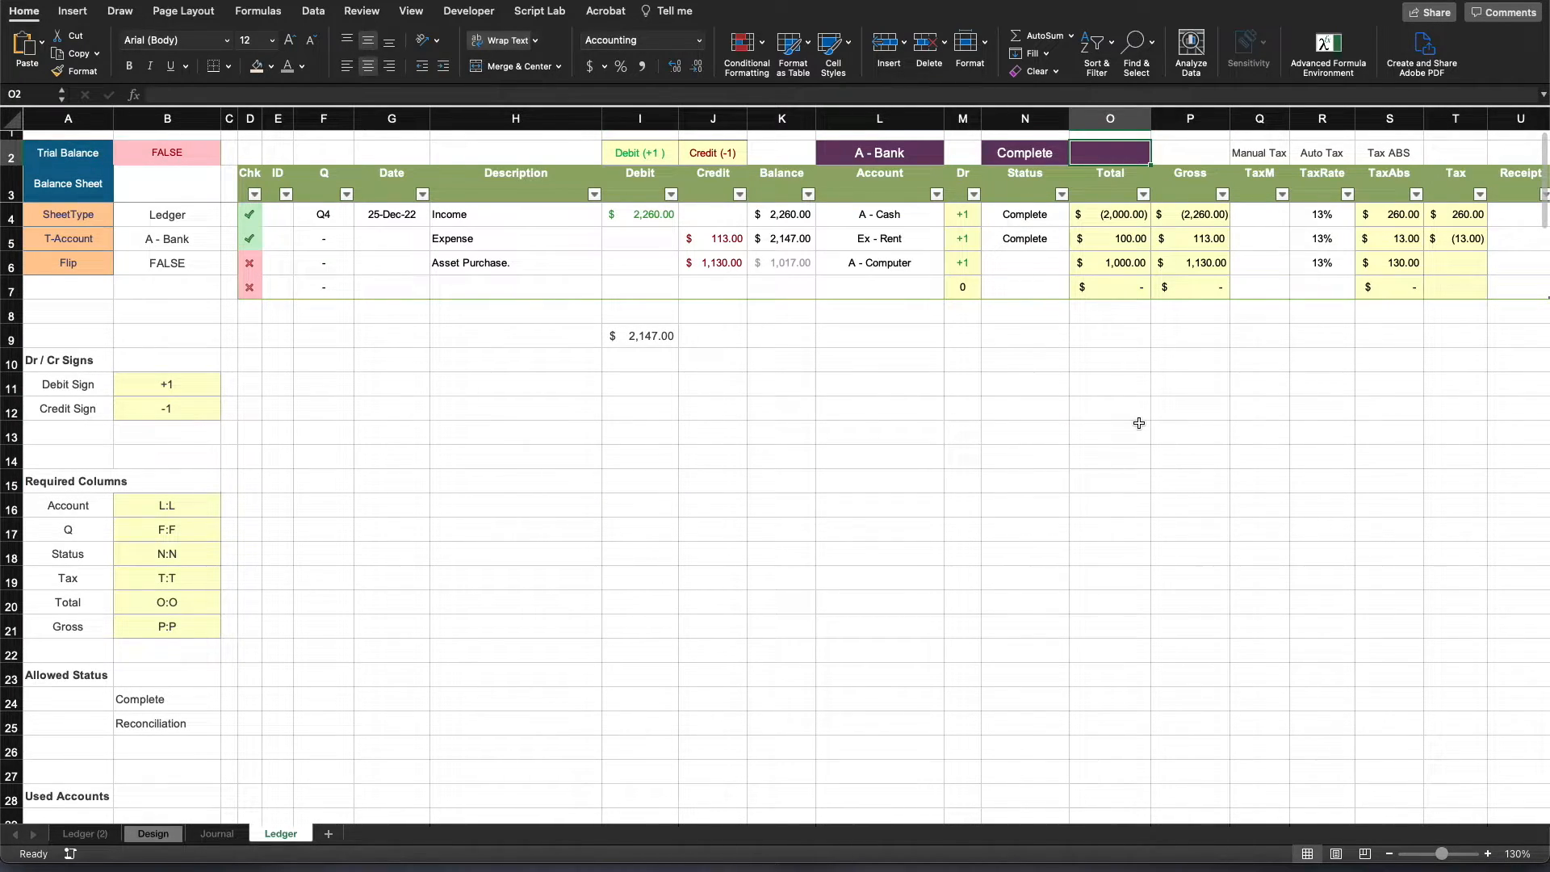
{"action": "left_click", "coordinate": [642, 337]}
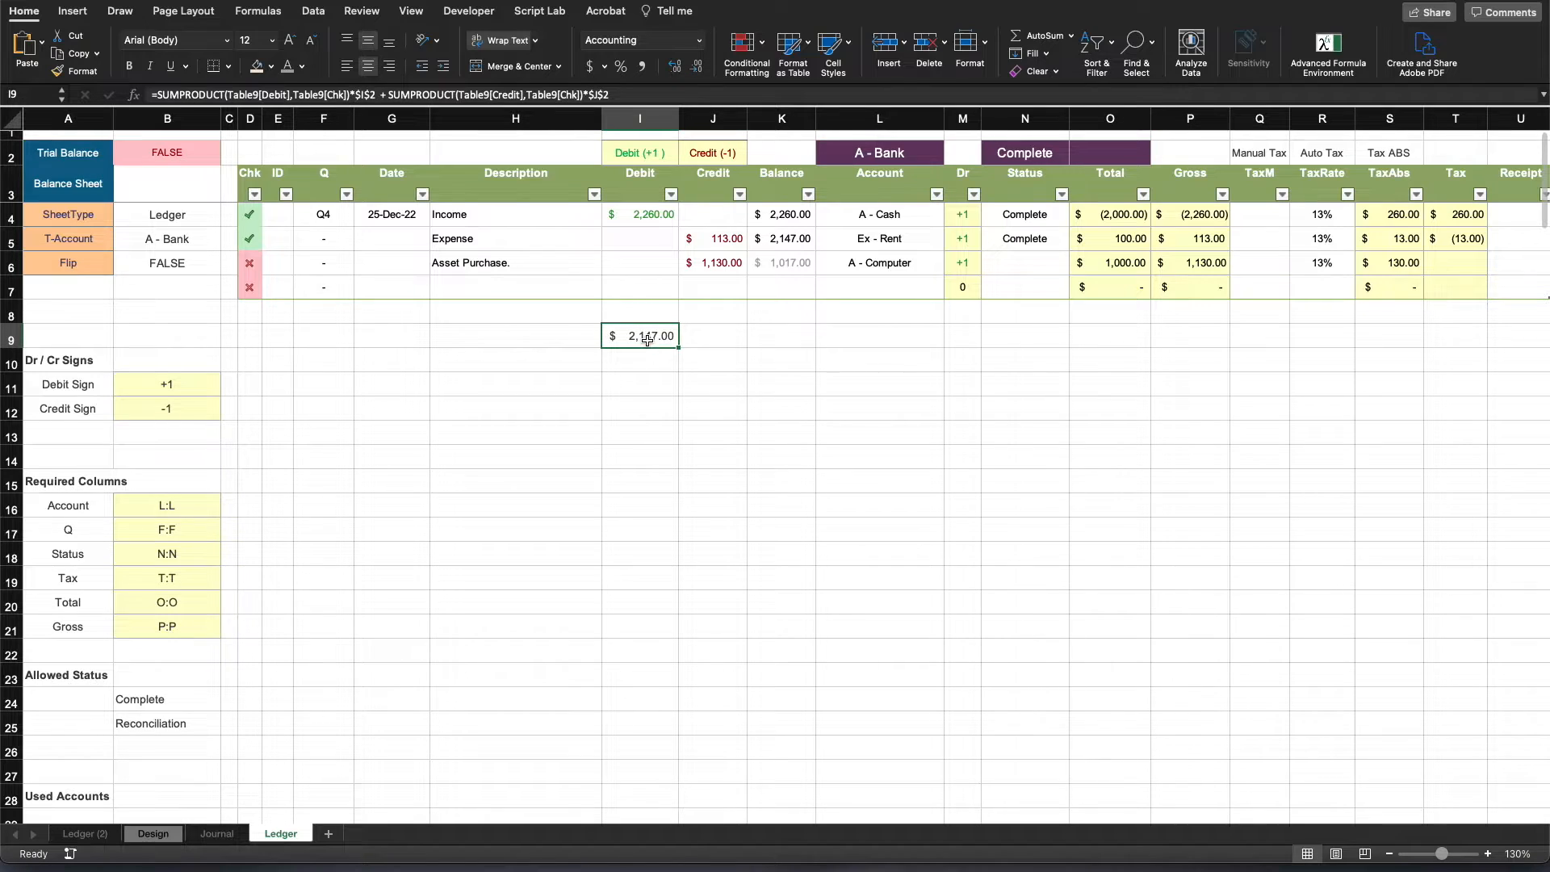
{"action": "left_click", "coordinate": [935, 423]}
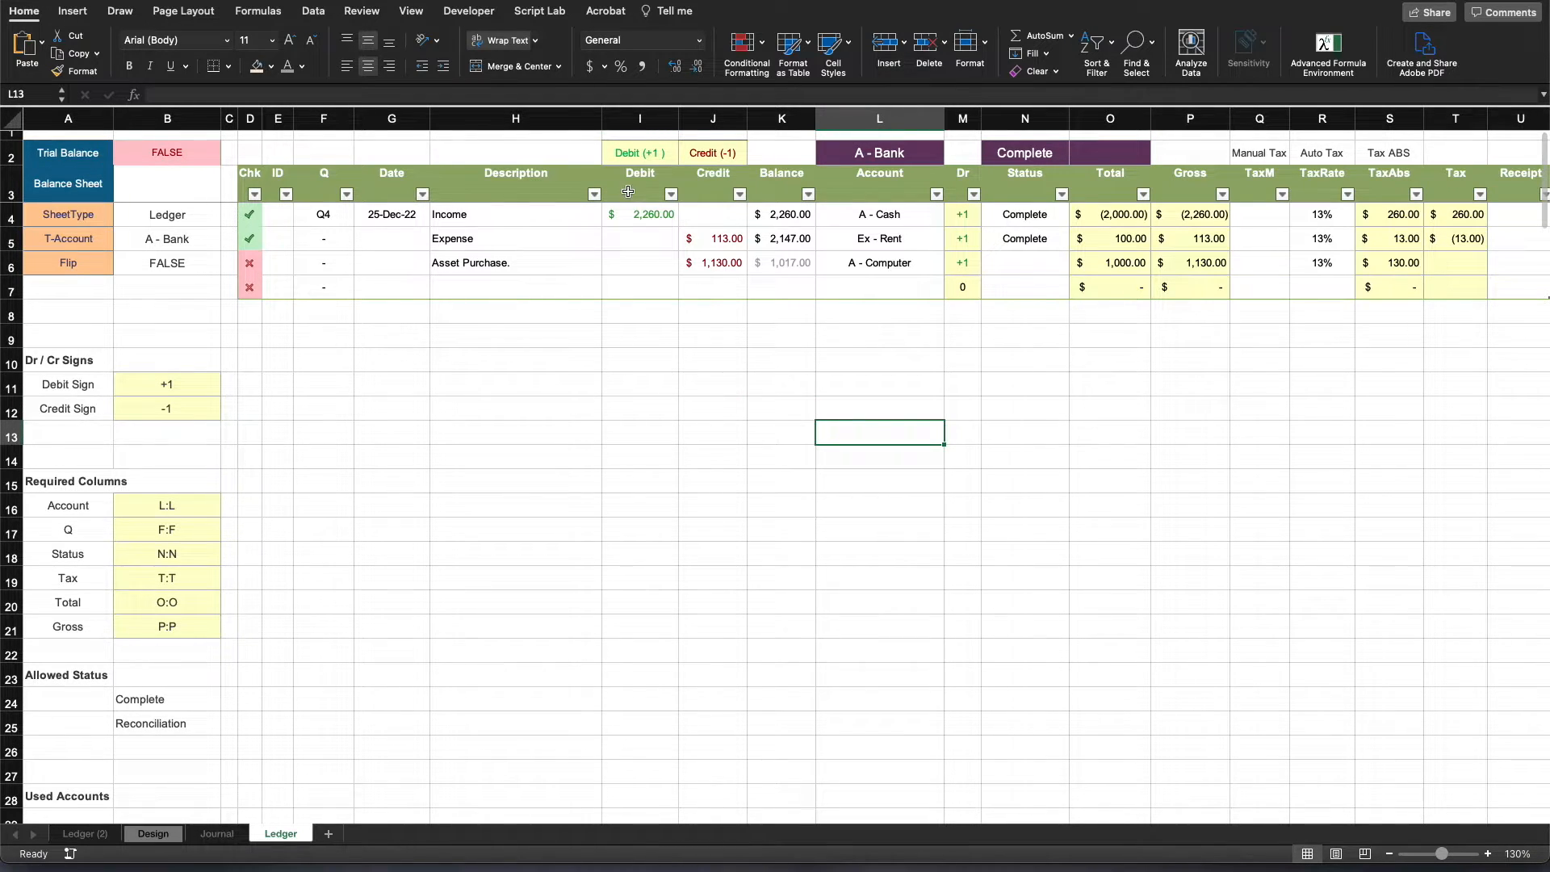
{"action": "left_click_drag", "start_coordinate": [634, 213], "coordinate": [613, 287]}
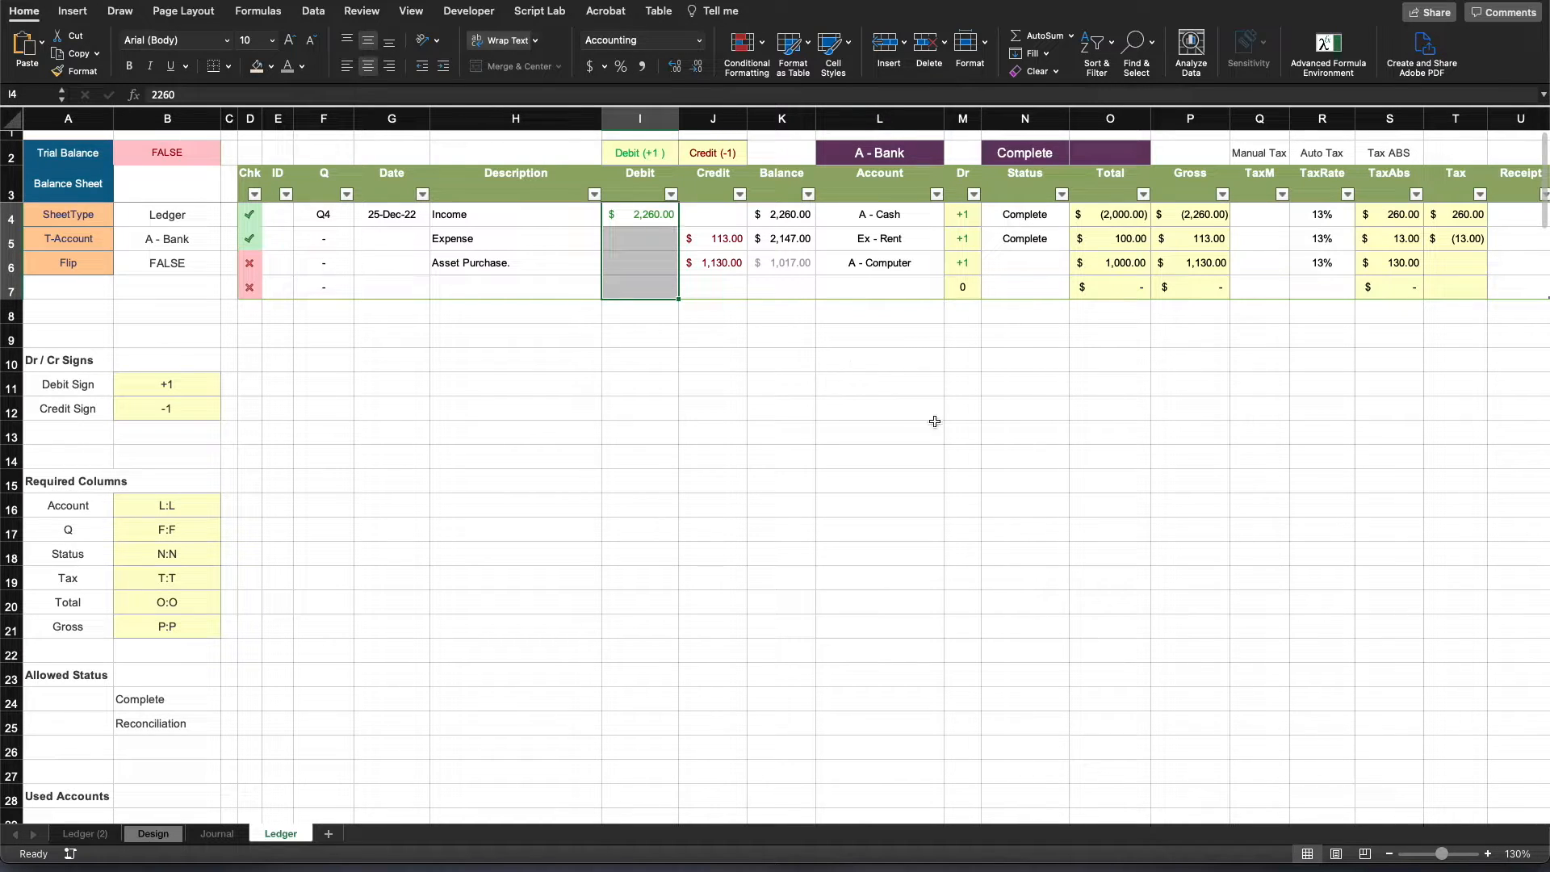
{"action": "left_click", "coordinate": [645, 212]}
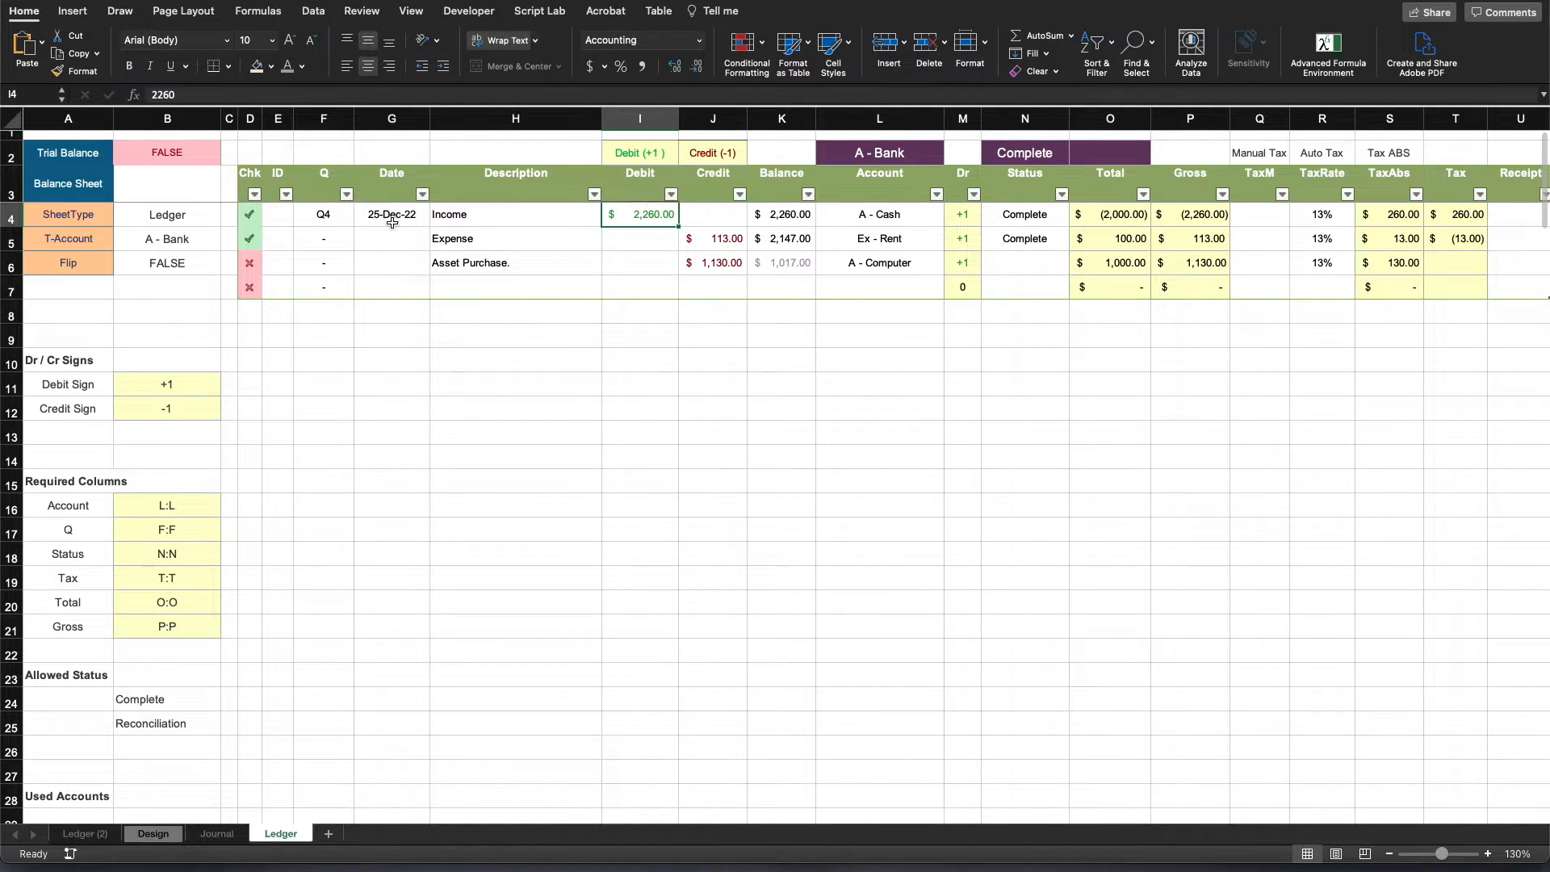
{"action": "left_click", "coordinate": [249, 212]}
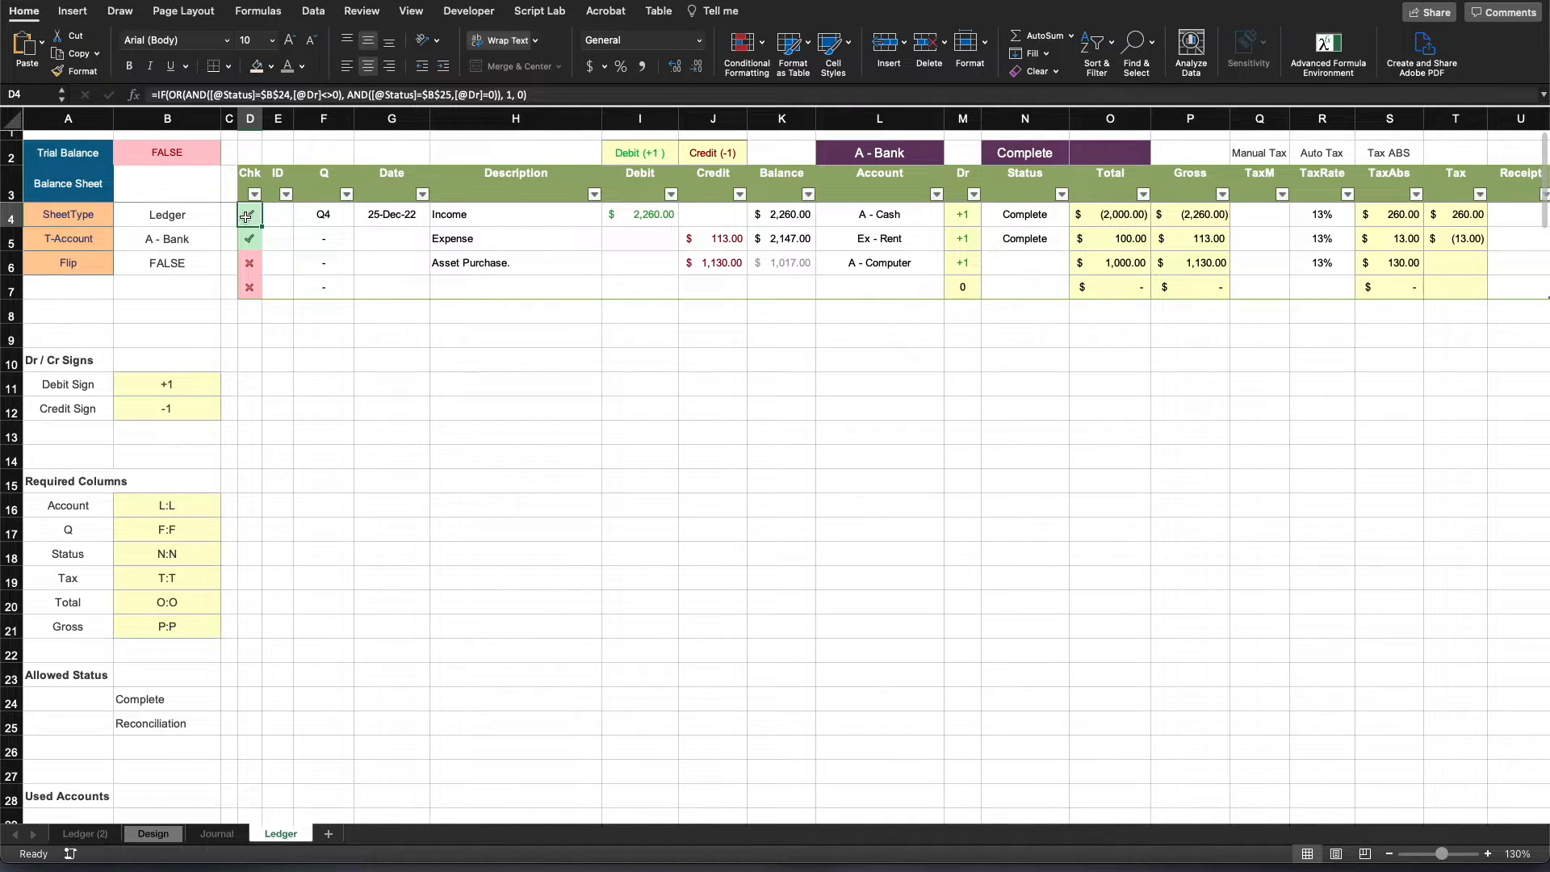
{"action": "left_click", "coordinate": [641, 212]}
{"action": "left_click", "coordinate": [638, 236]}
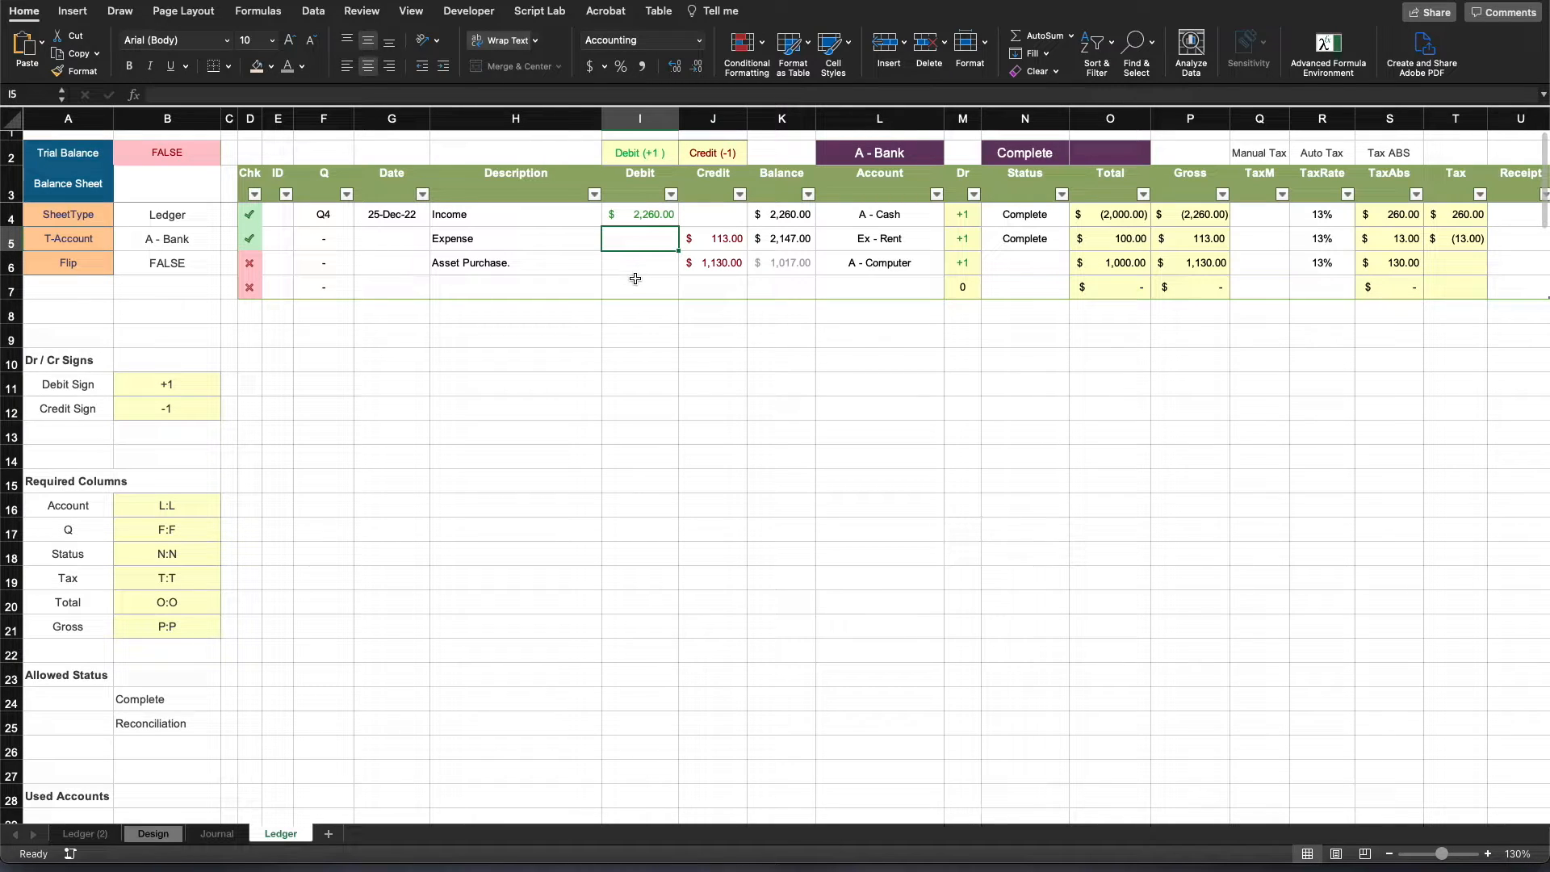
- Start O2's formula with the SUMPRODUCT of the table's Debit and Chk columns, multiplied by the debit sign in $I$2
{"action": "left_click", "coordinate": [1115, 153]}
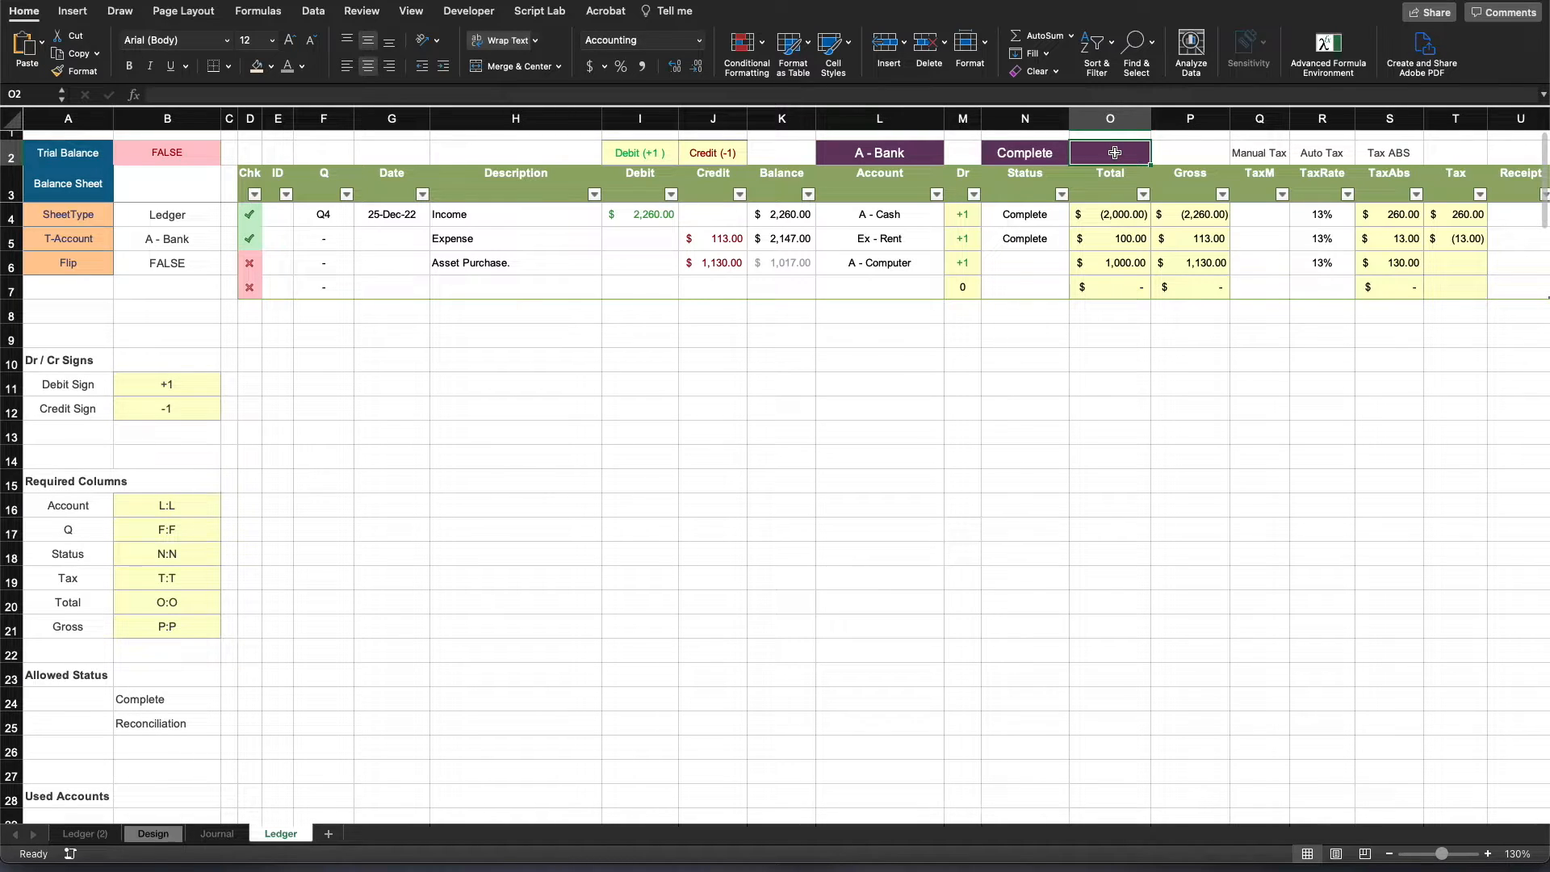
{"action": "type", "text": "="}
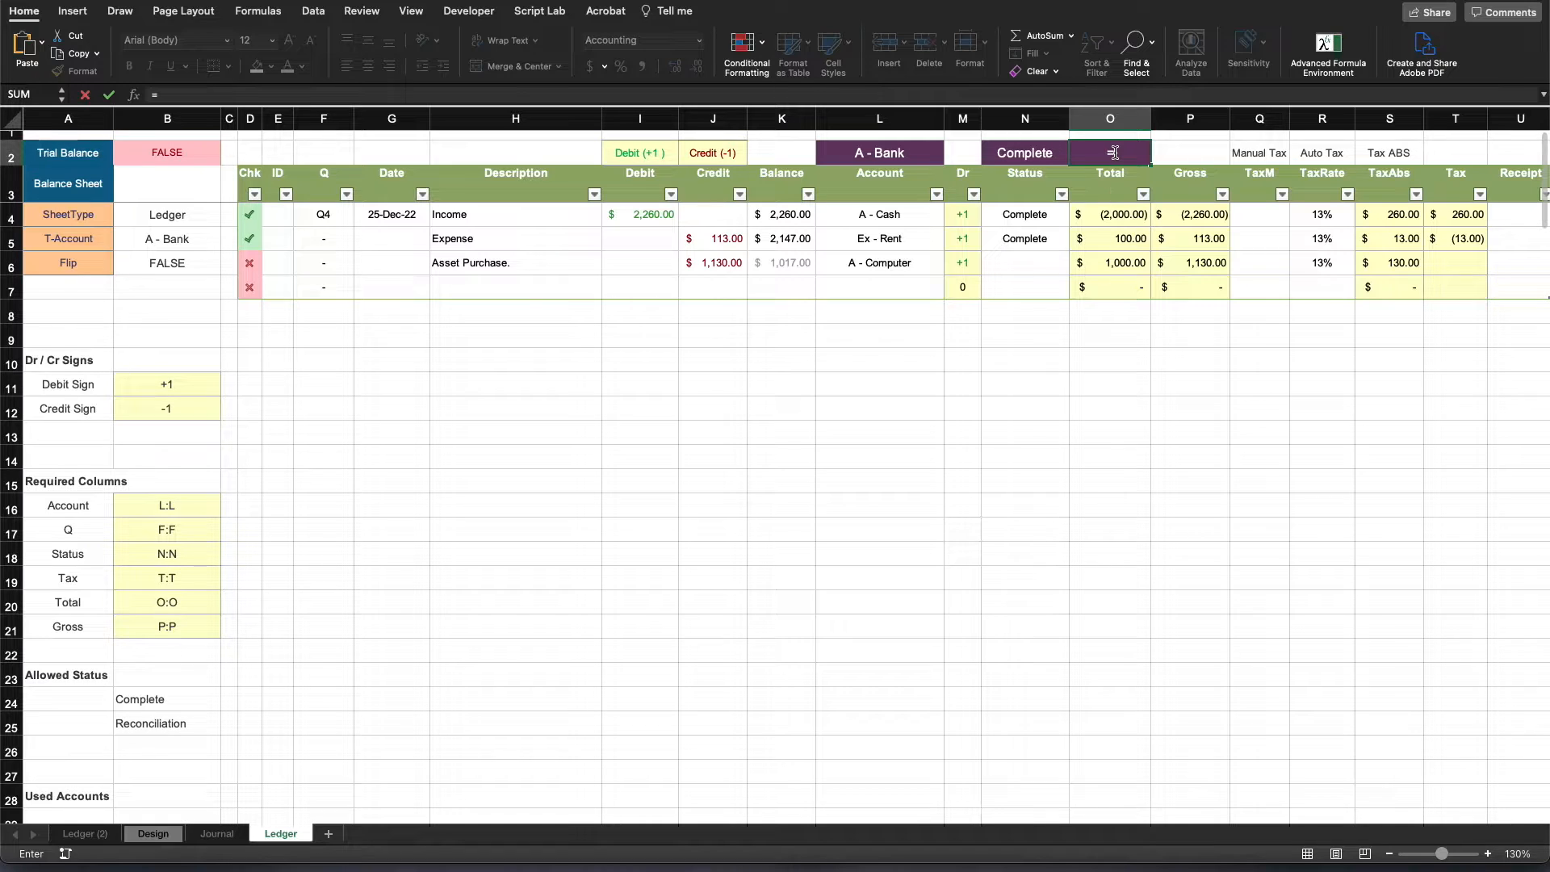
{"action": "type", "text": "SUMPRODUCT("}
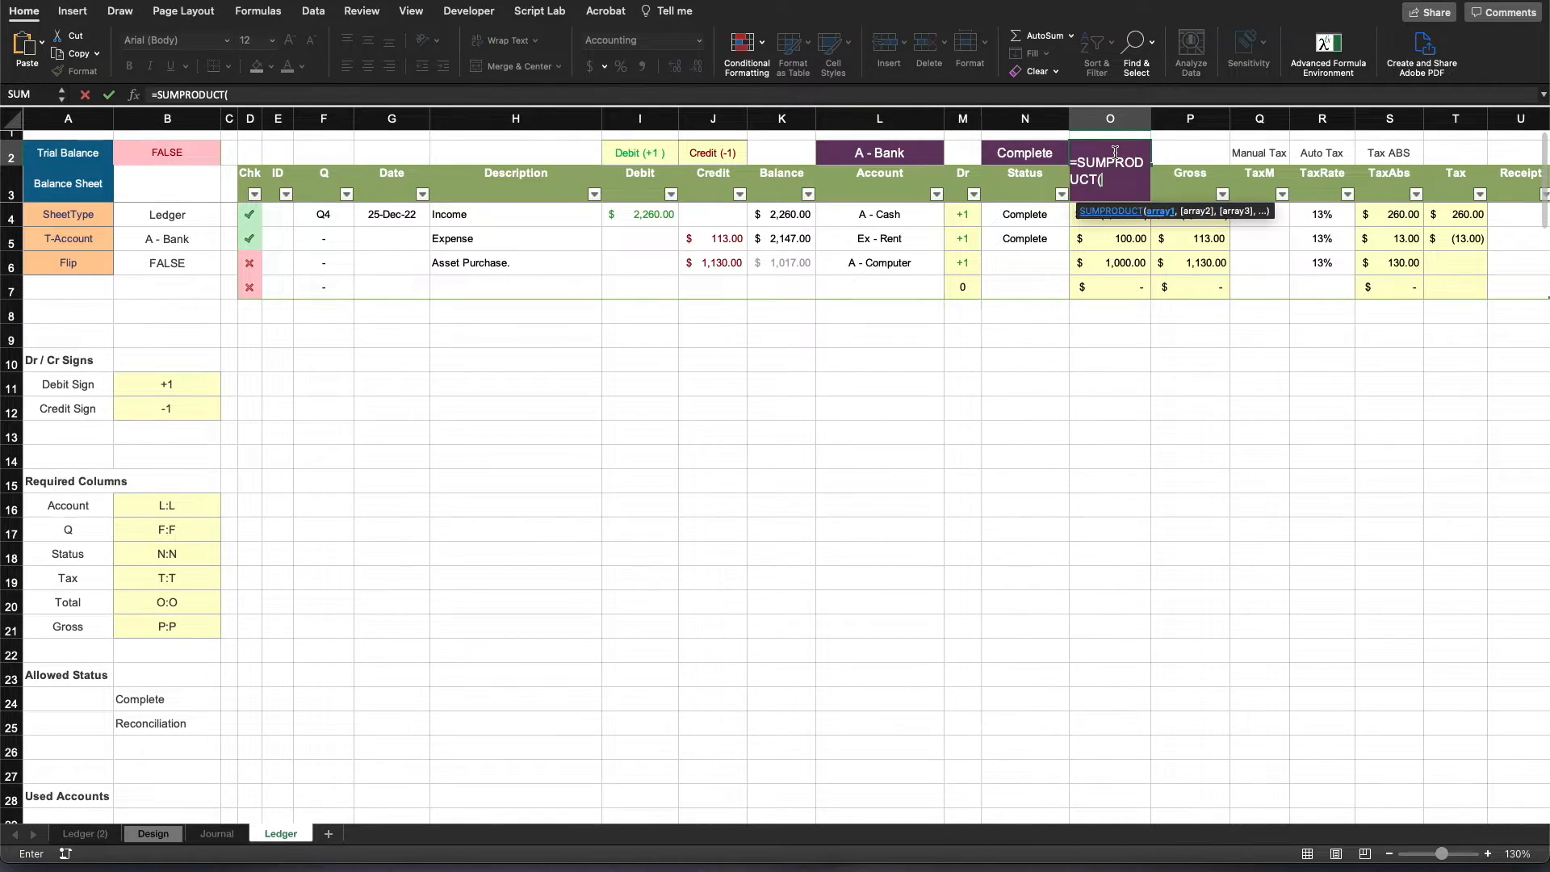
{"action": "left_click_drag", "start_coordinate": [655, 215], "coordinate": [644, 284]}
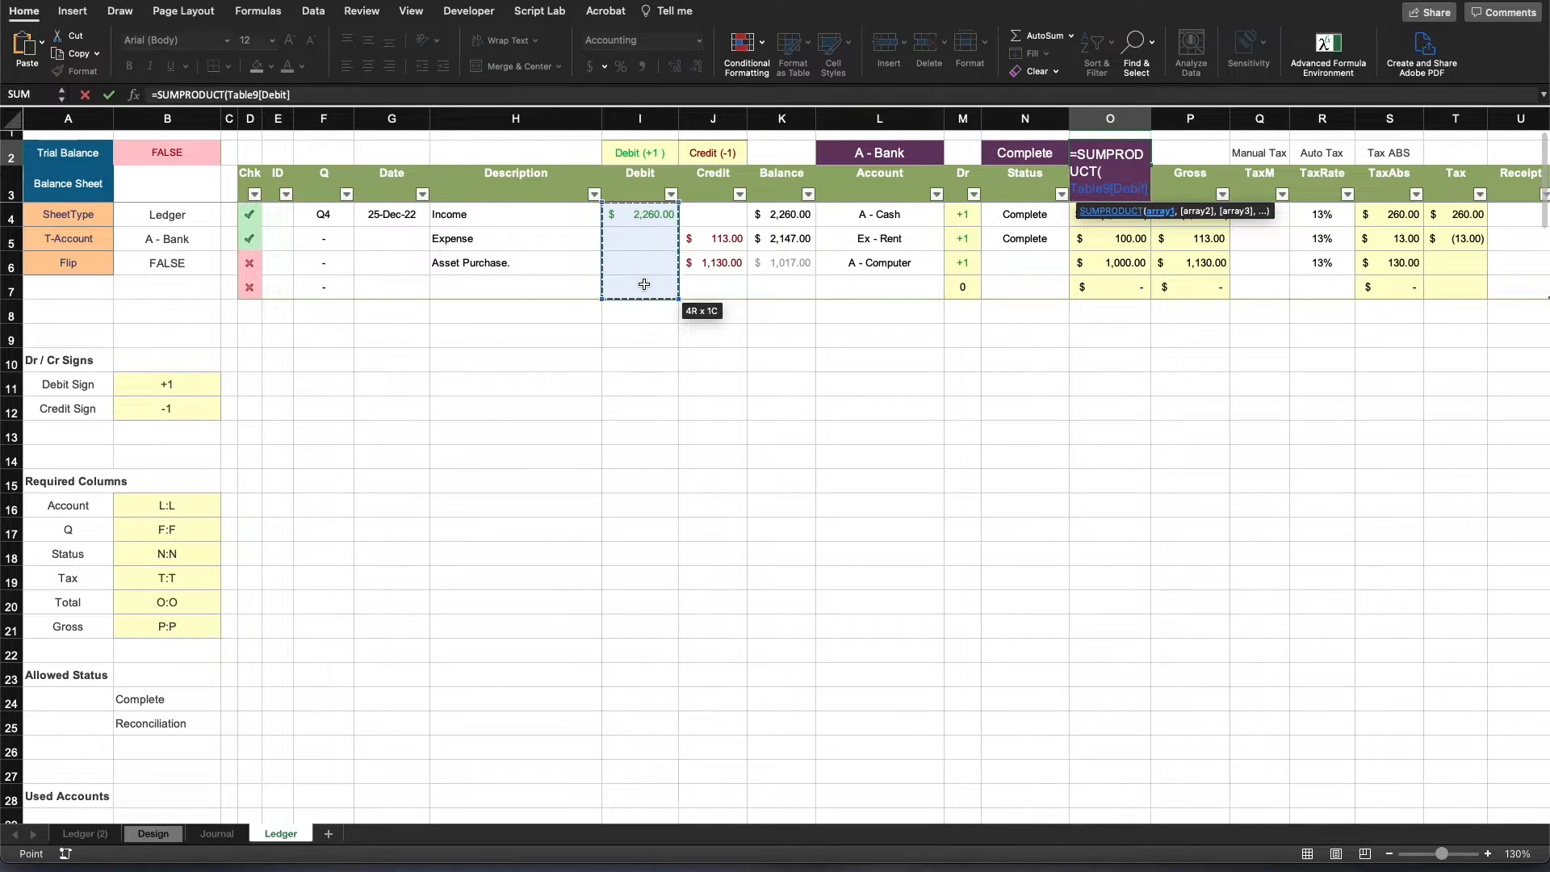
{"action": "type", "text": ","}
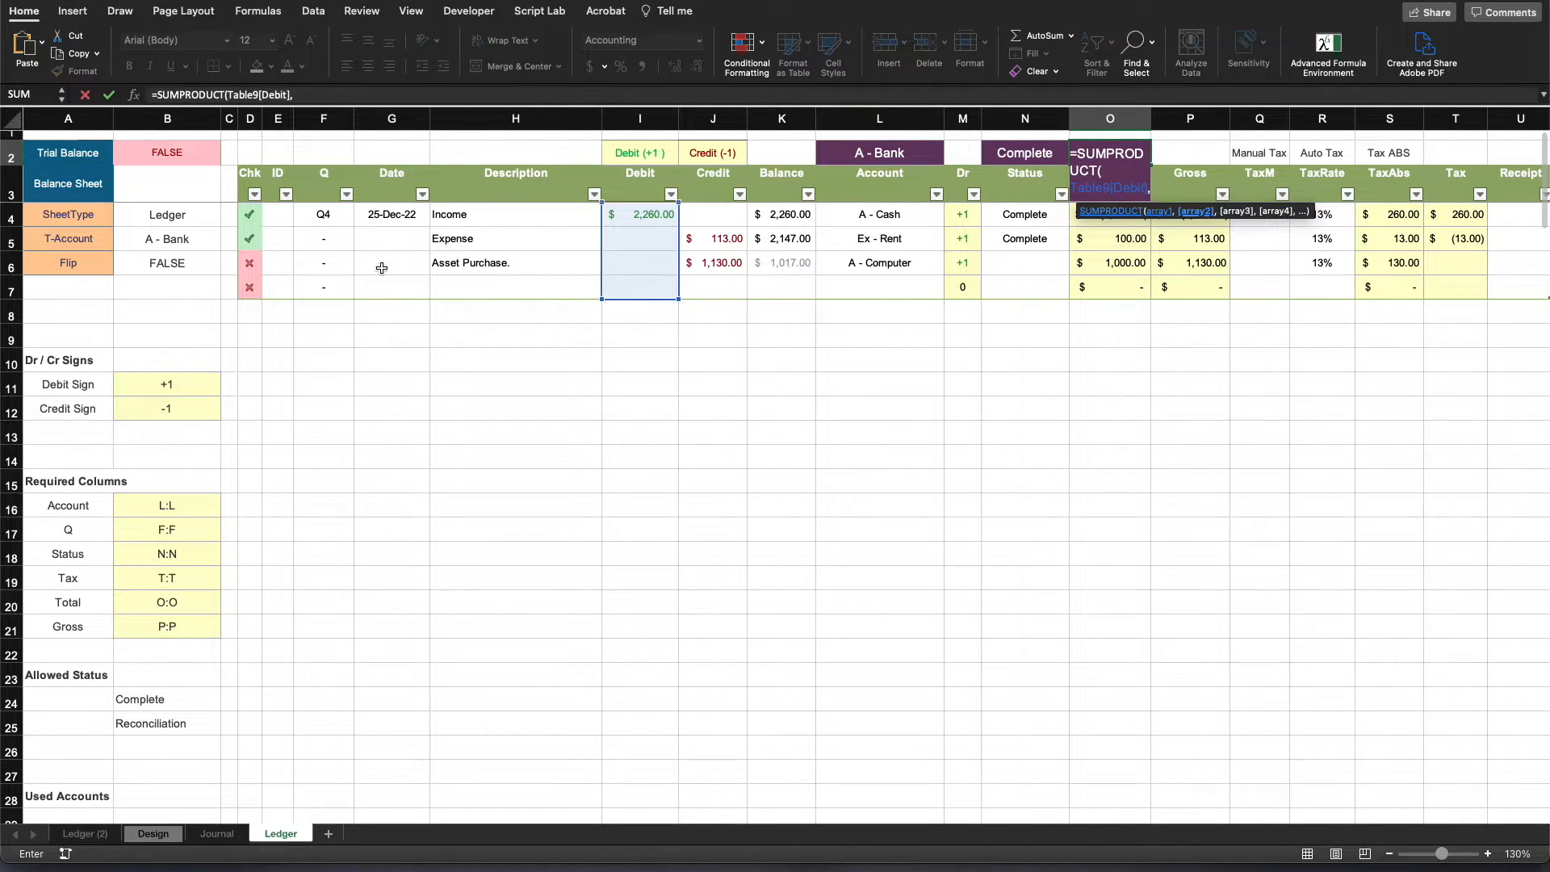
{"action": "left_click", "coordinate": [251, 214]}
{"action": "left_click_drag", "start_coordinate": [251, 214], "coordinate": [274, 321]}
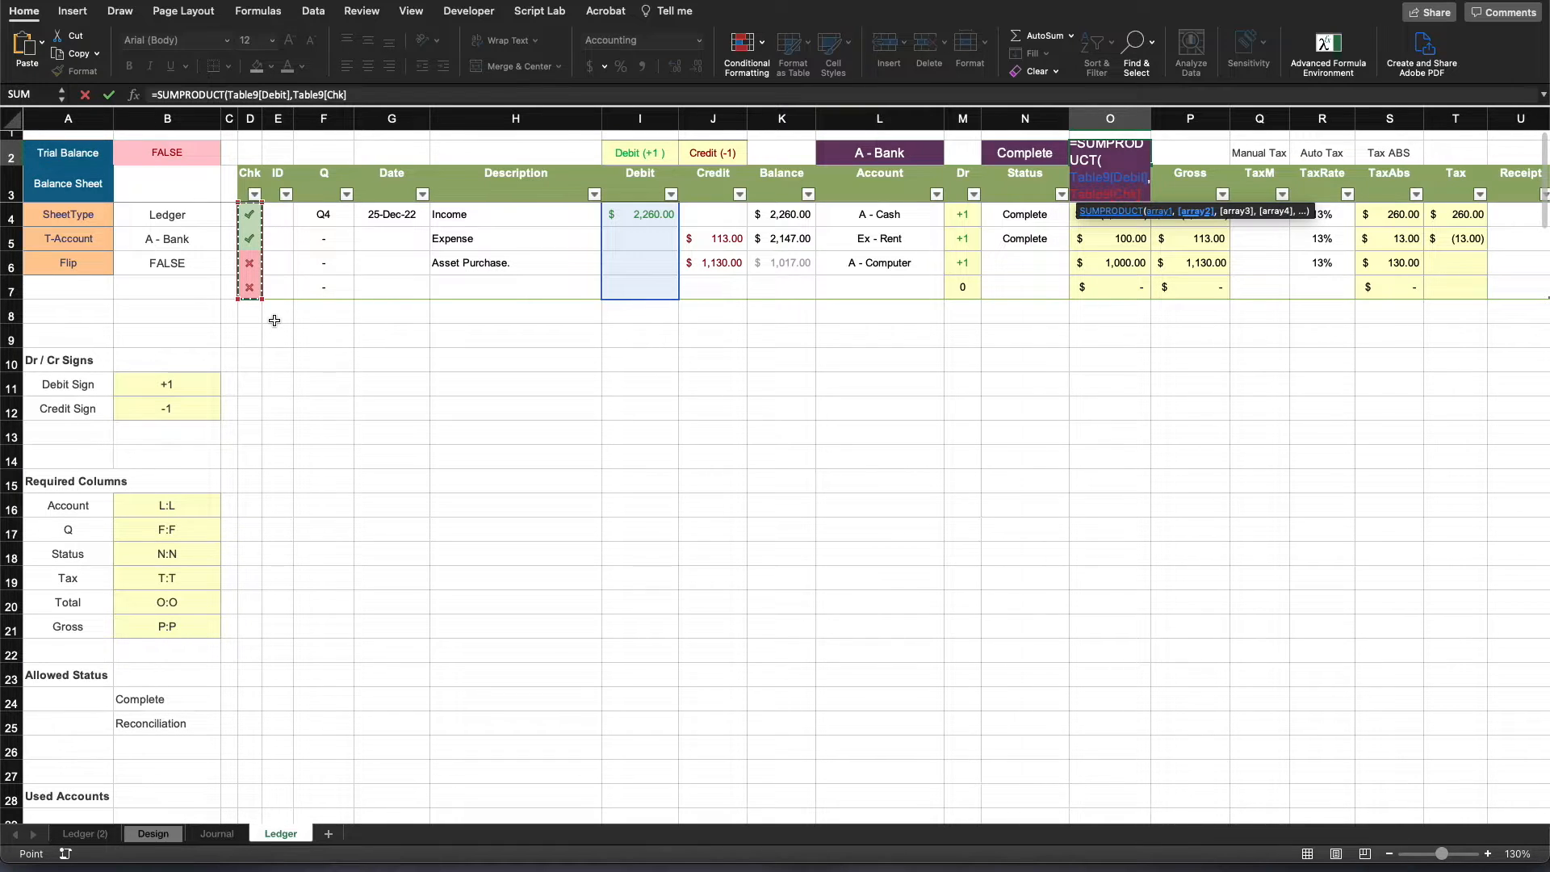
{"action": "type", "text": ")*"}
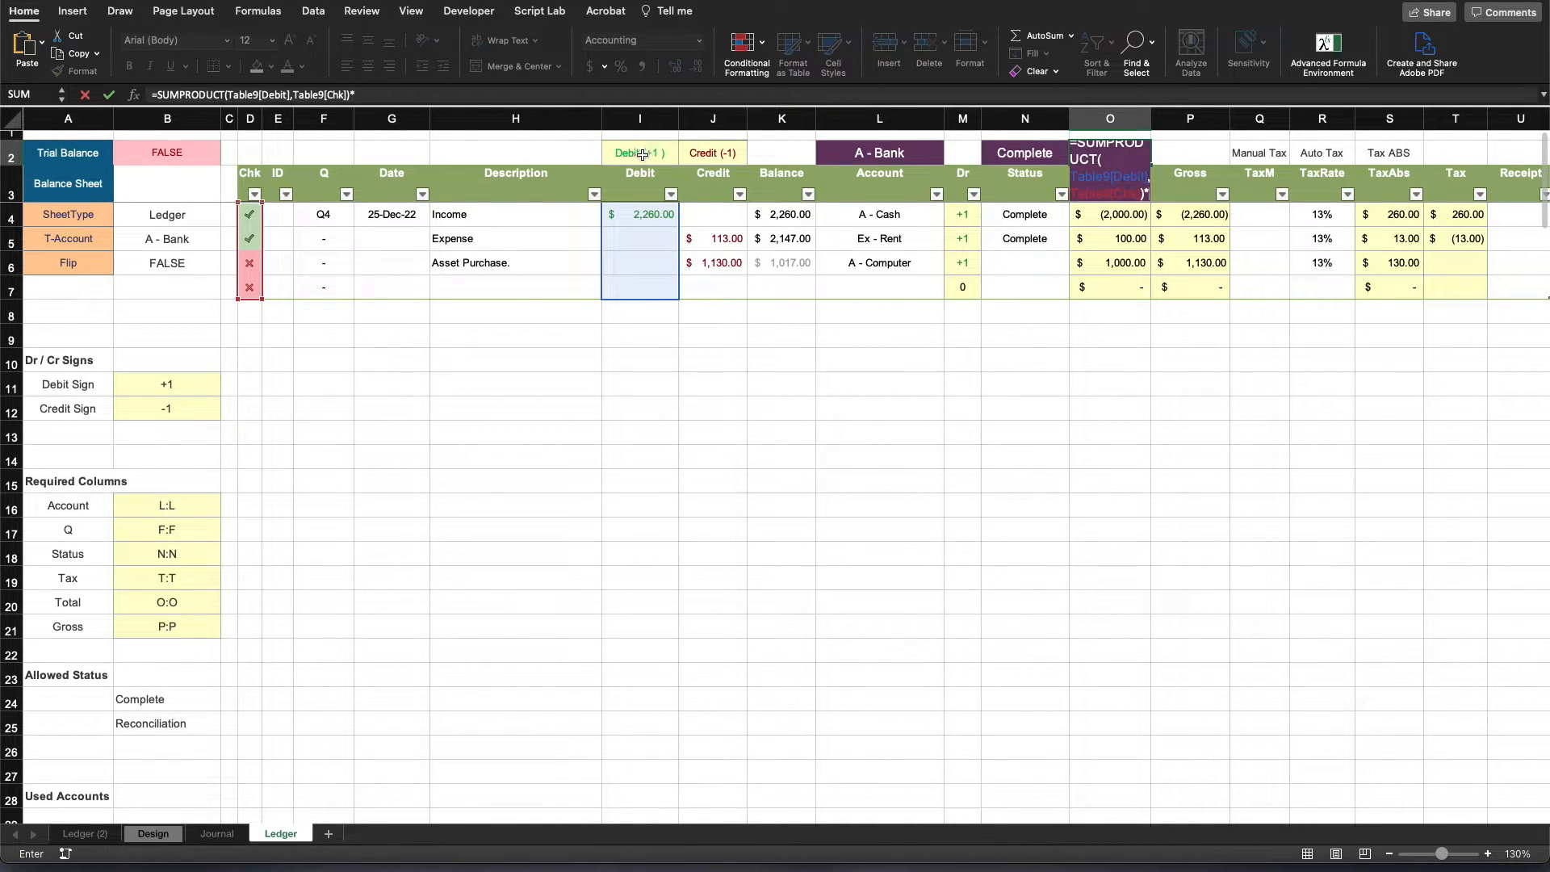
{"action": "left_click", "coordinate": [642, 154]}
{"action": "key", "text": "F4"}
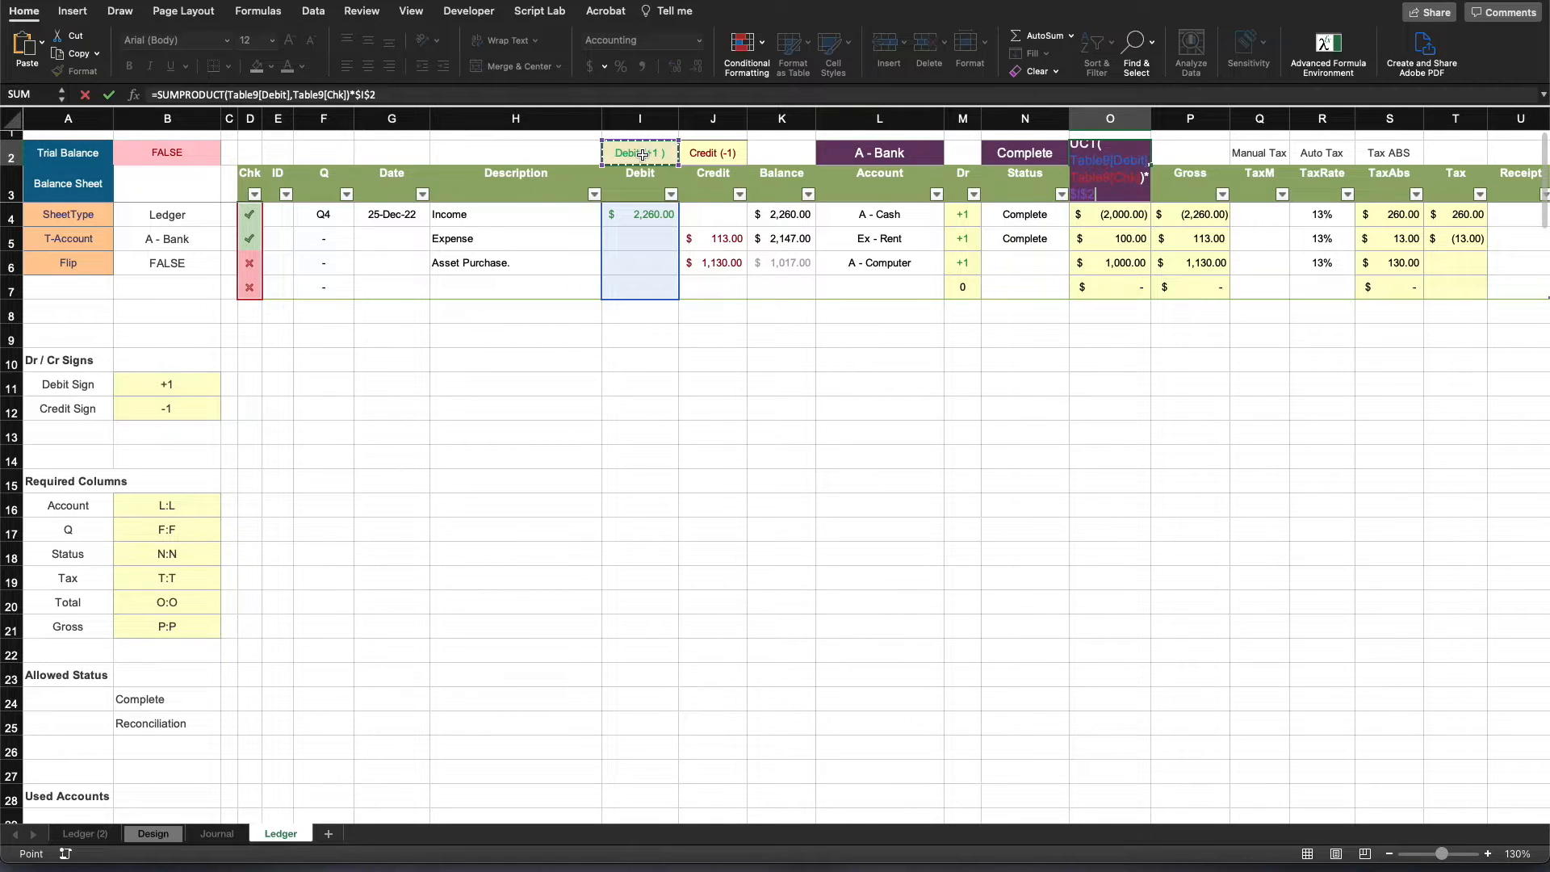
- Add the SUMPRODUCT of the Credit and Chk columns, multiplied by the credit sign in $J$2, and complete O2's formula
{"action": "type", "text": "+SUMPRODUCT("}
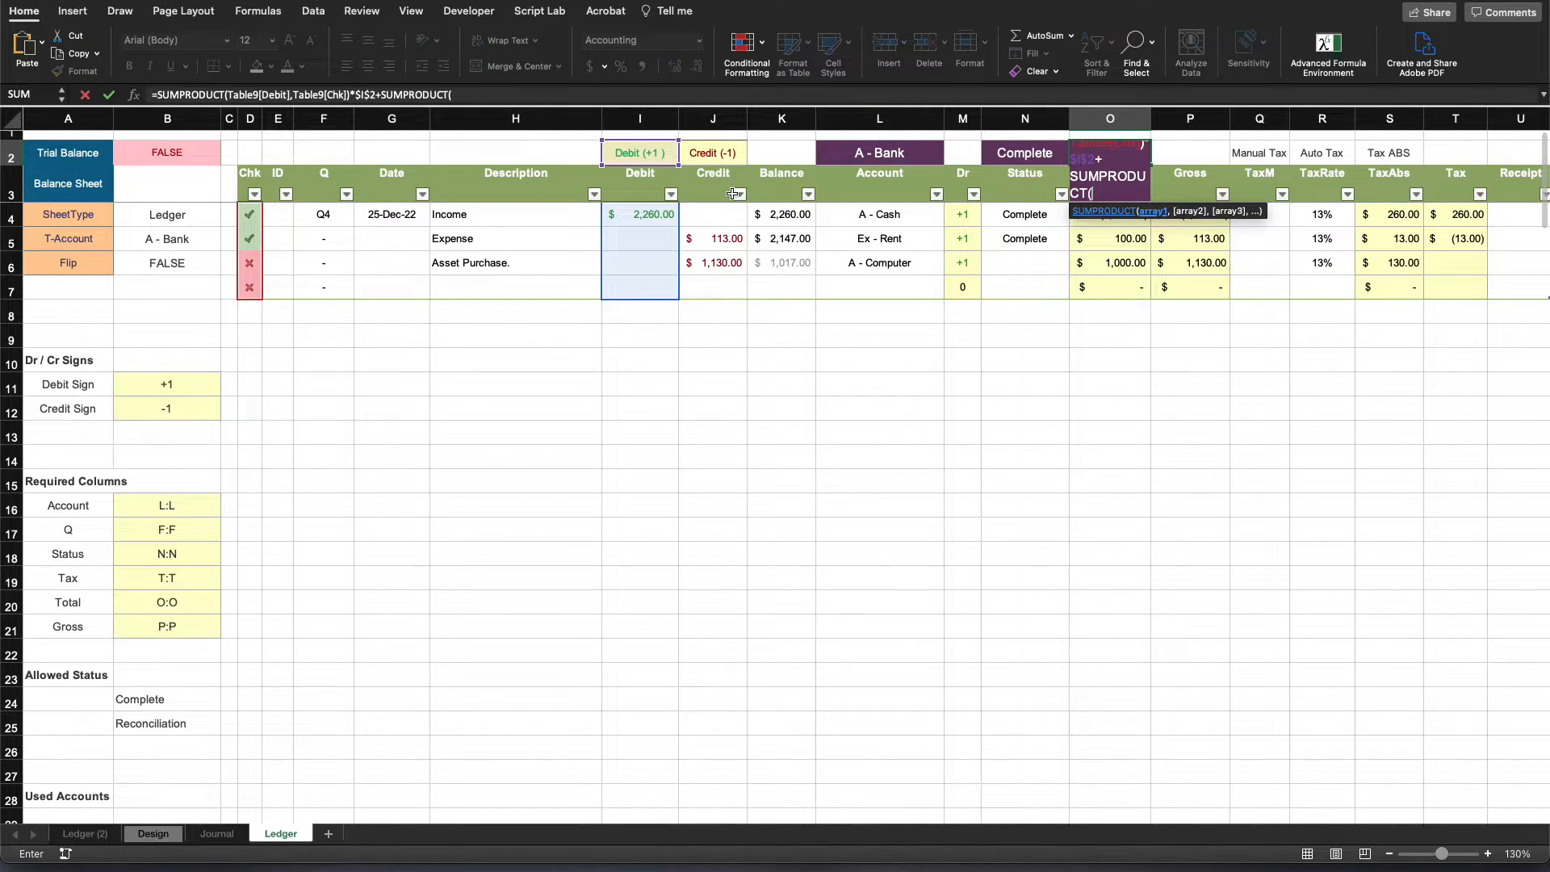
{"action": "left_click_drag", "start_coordinate": [712, 212], "coordinate": [708, 282]}
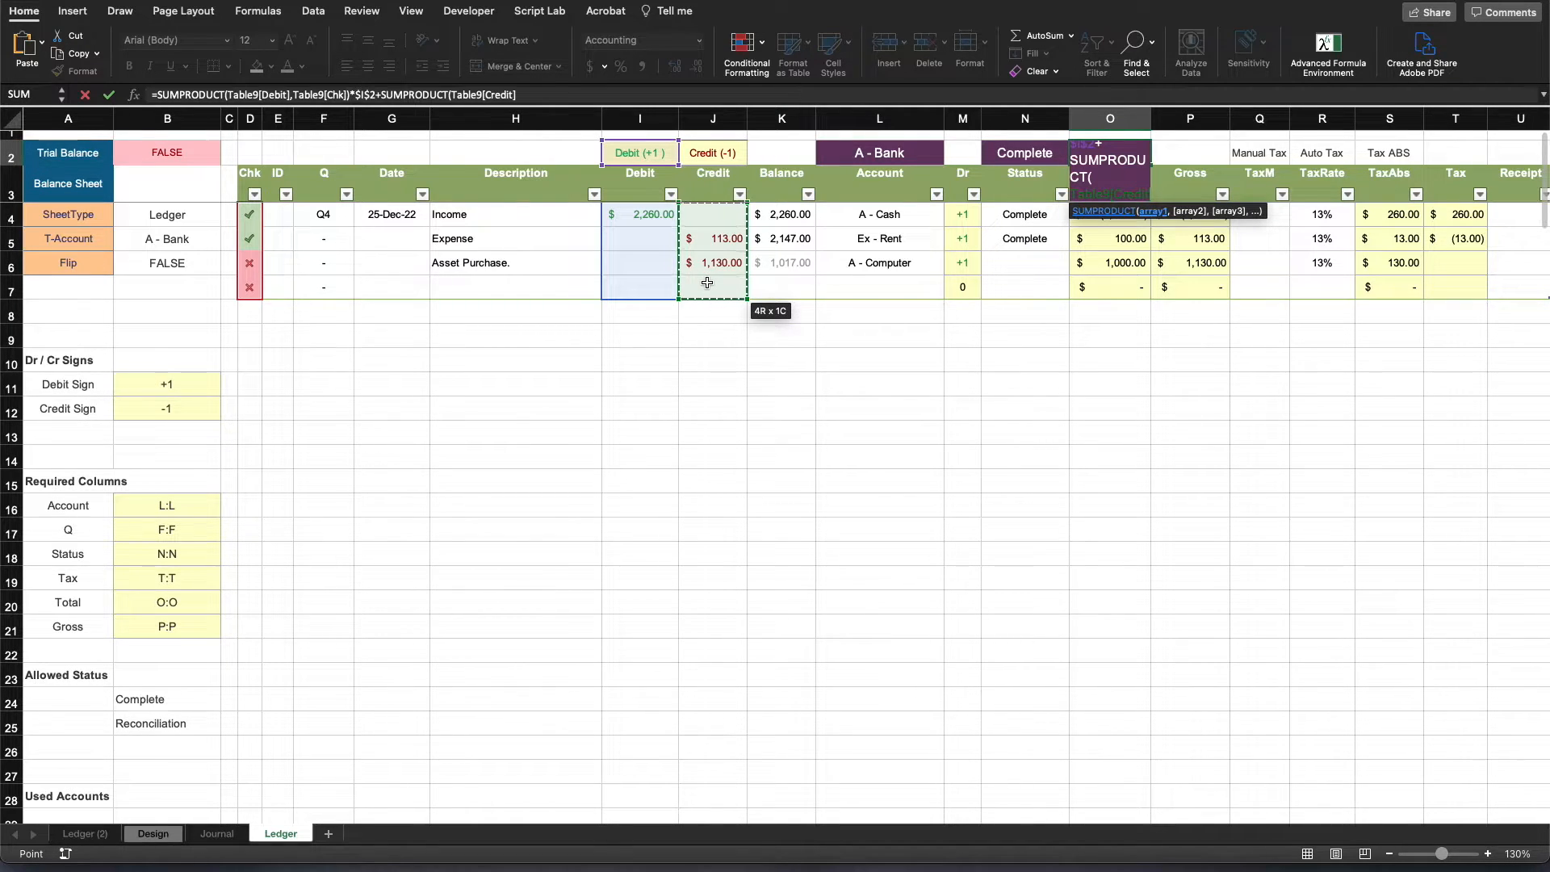
{"action": "type", "text": ","}
{"action": "left_click_drag", "start_coordinate": [247, 212], "coordinate": [252, 282]}
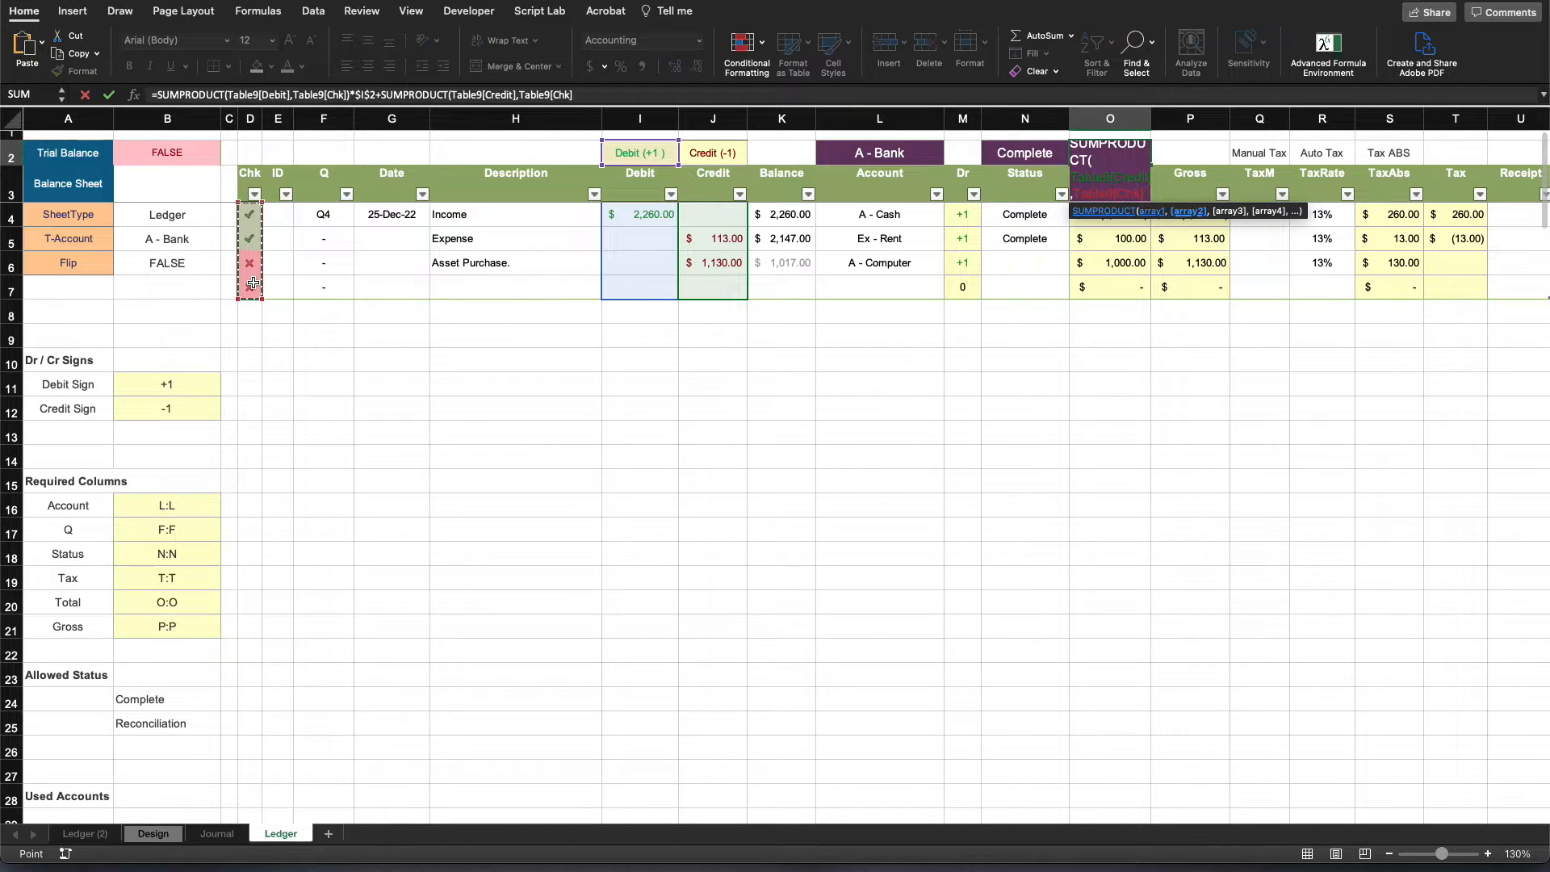
{"action": "type", "text": ")*"}
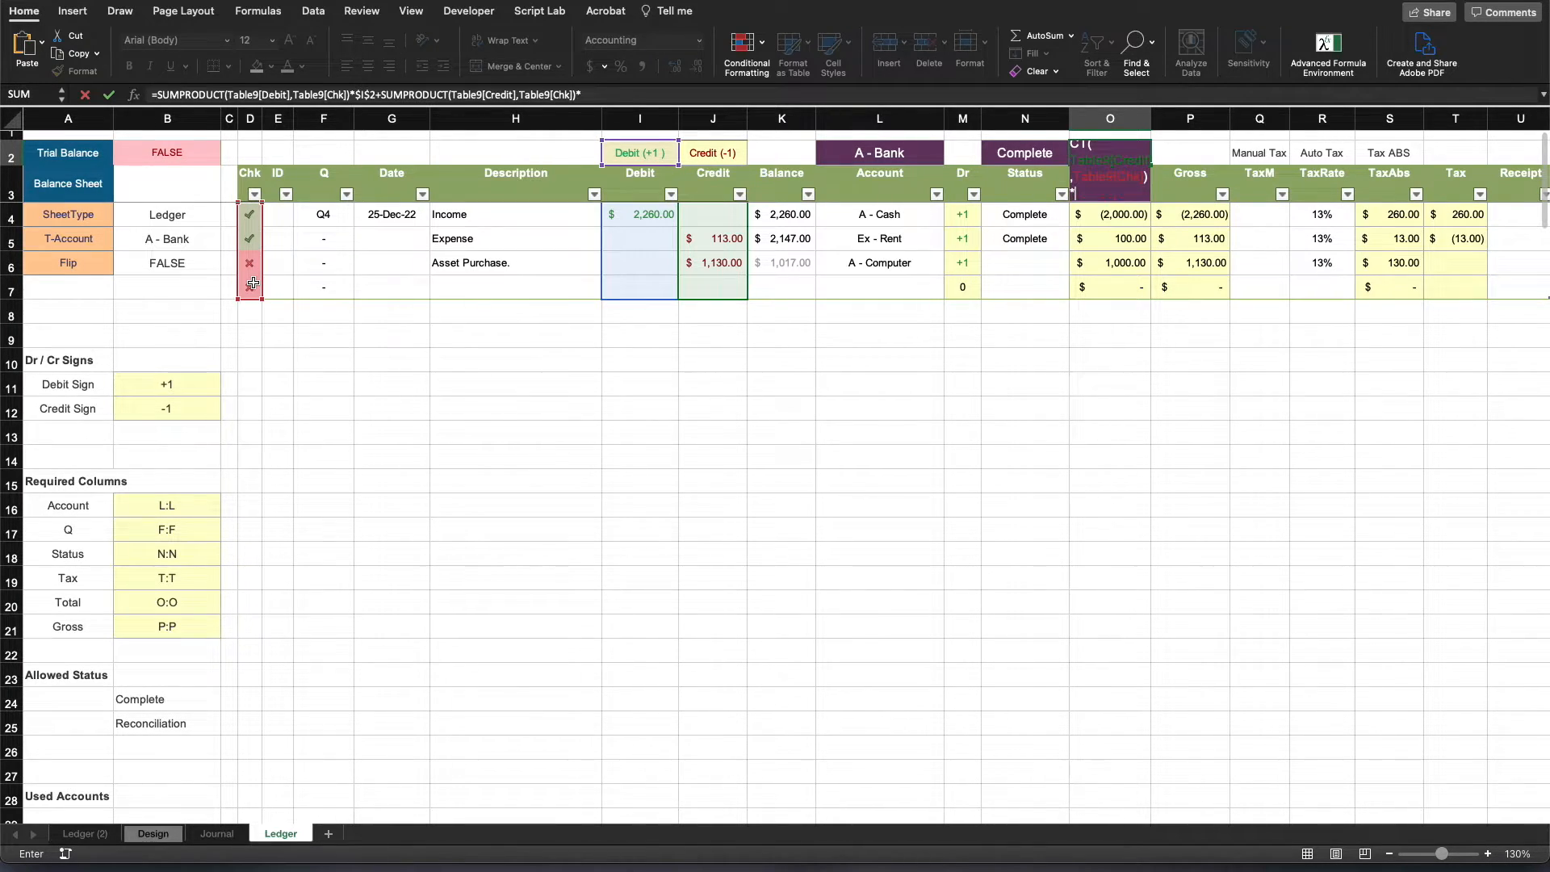
{"action": "left_click", "coordinate": [717, 152]}
{"action": "key", "text": "F4"}
{"action": "key", "text": "Return"}
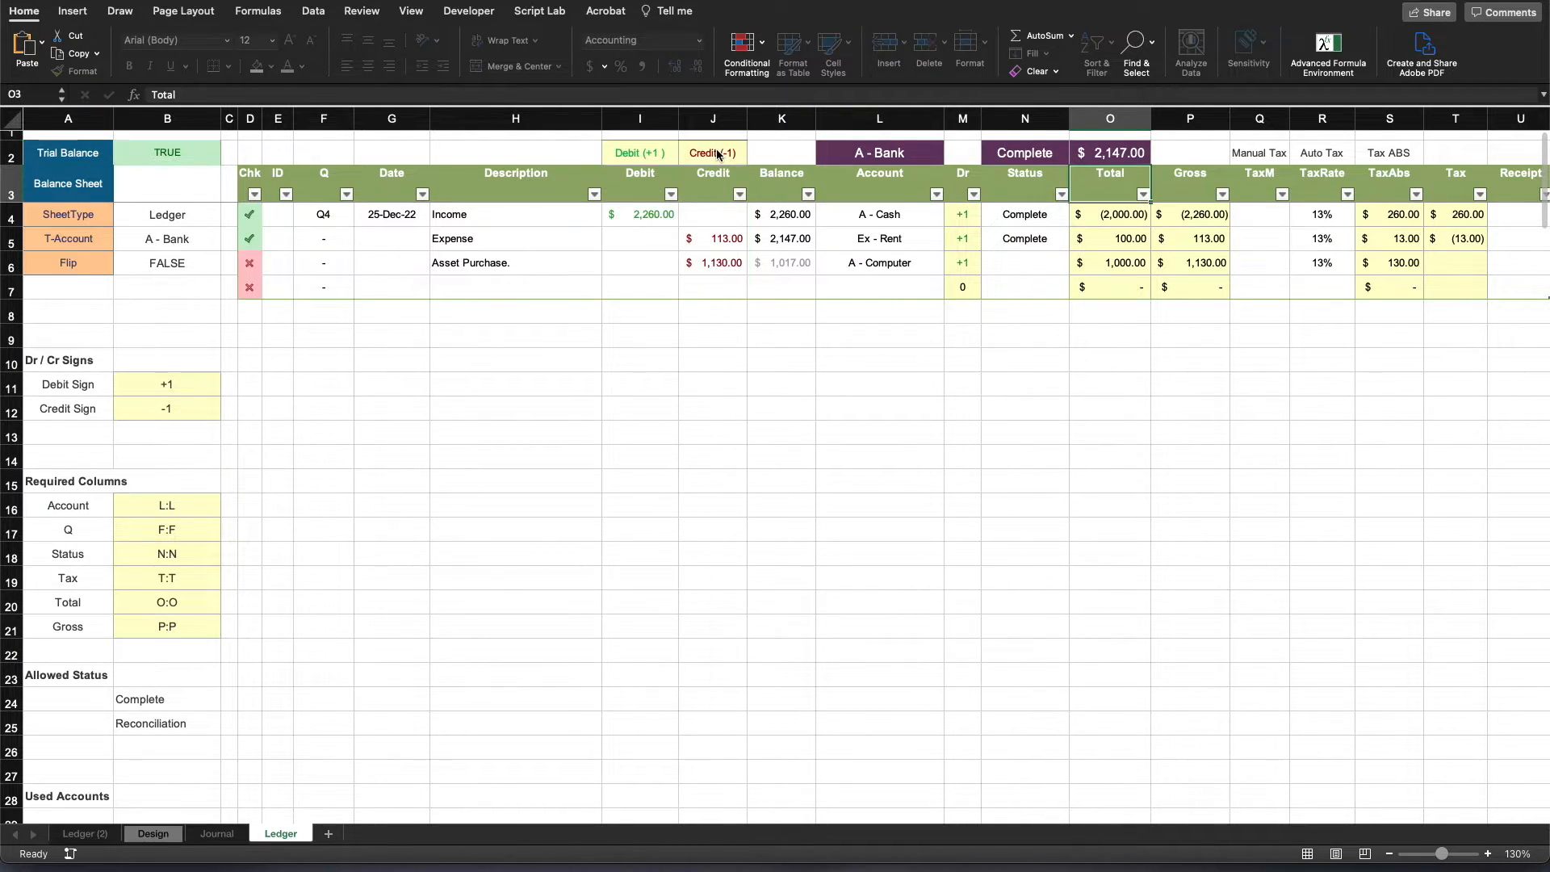
- Clear the Status of the Expense row in N5 and of the Income row in N4
{"action": "left_click", "coordinate": [1024, 433]}
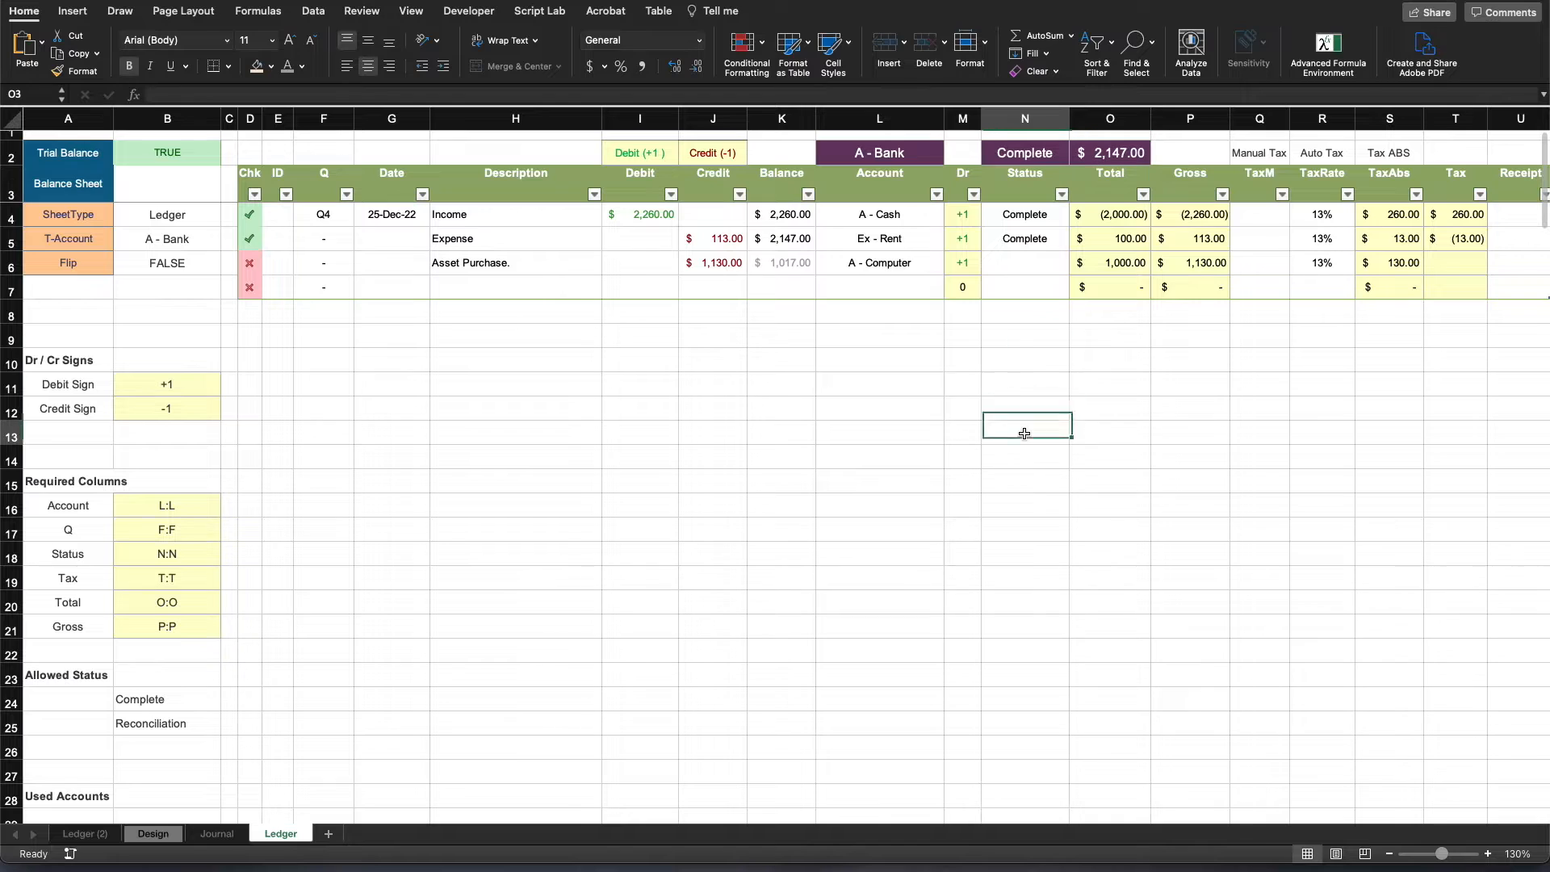
{"action": "left_click", "coordinate": [1024, 238]}
{"action": "key", "text": "Delete"}
{"action": "left_click", "coordinate": [1071, 351]}
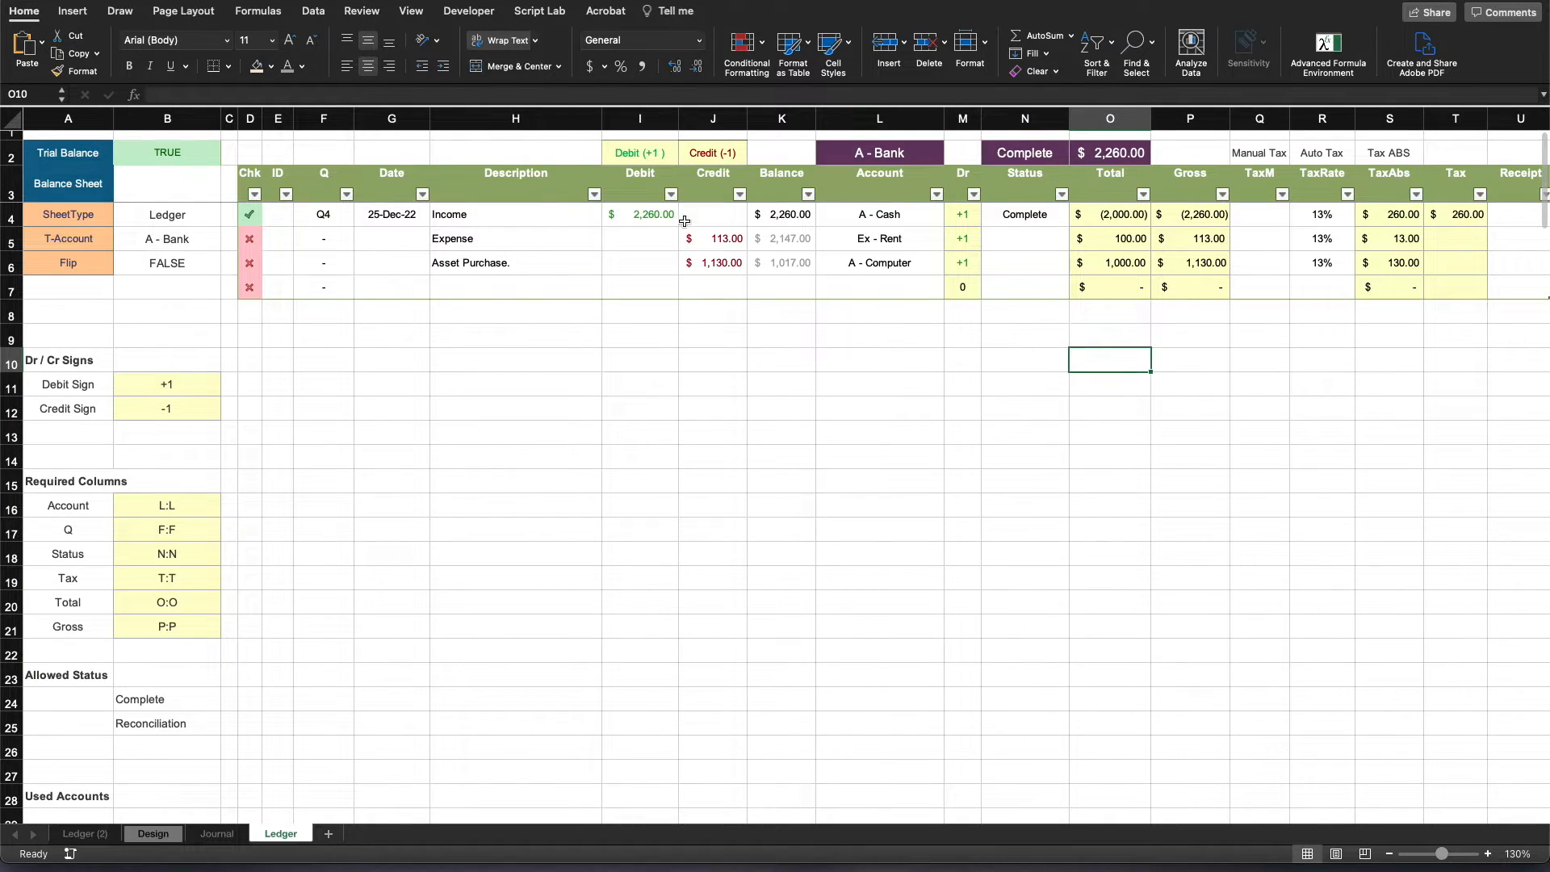
{"action": "left_click", "coordinate": [659, 213]}
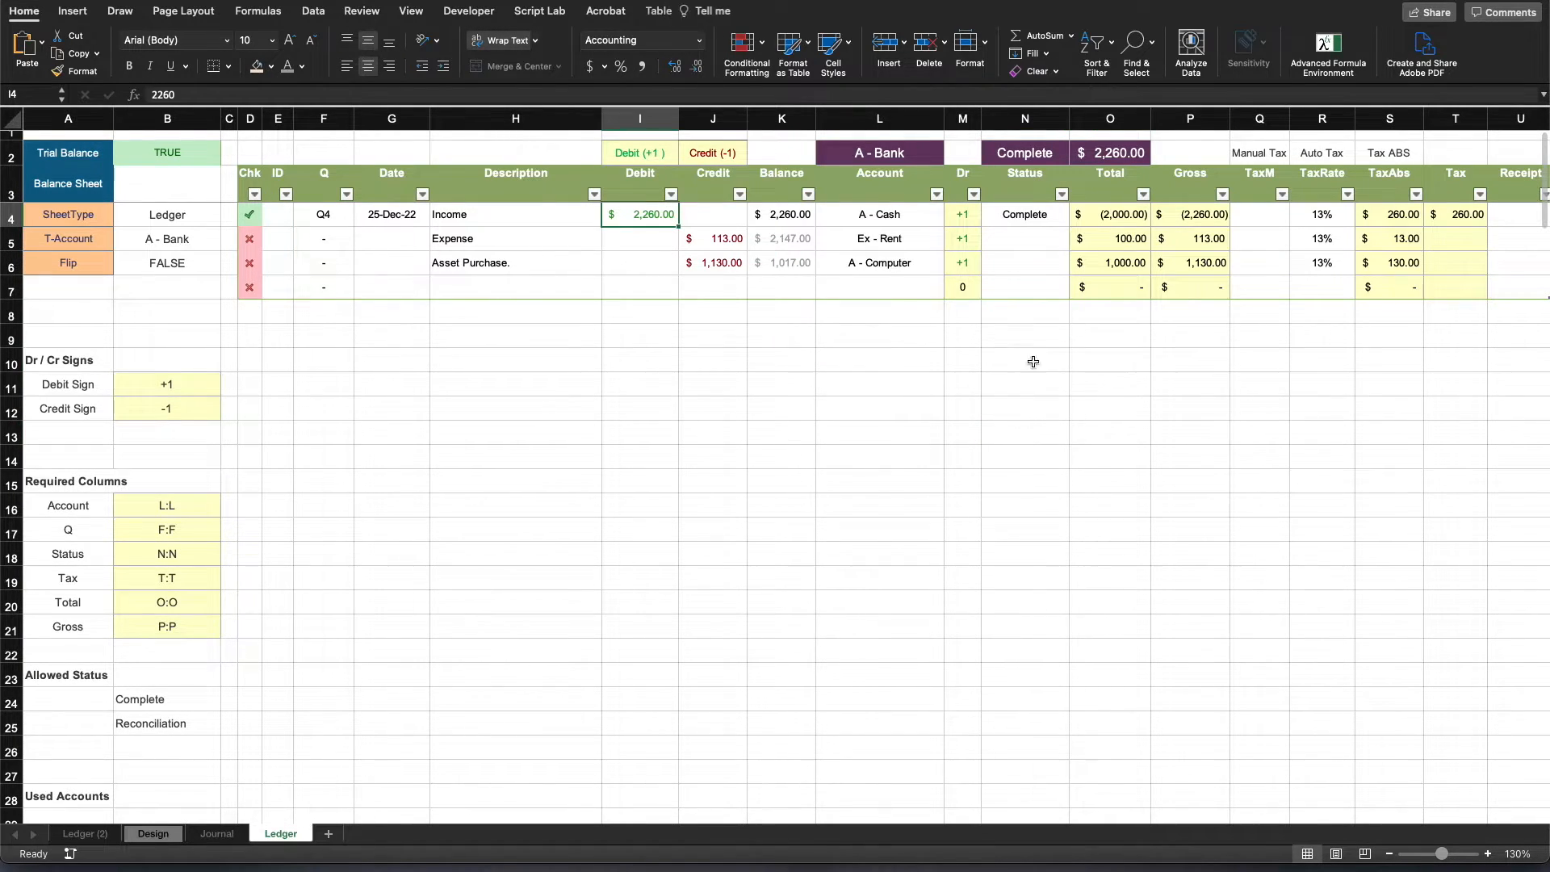
{"action": "left_click", "coordinate": [1016, 220]}
{"action": "key", "text": "Delete"}
{"action": "left_click", "coordinate": [1066, 394]}
- Set the Expense row's Status in N5 to Reconciliation and clear its Account in L5
{"action": "left_click", "coordinate": [1029, 238]}
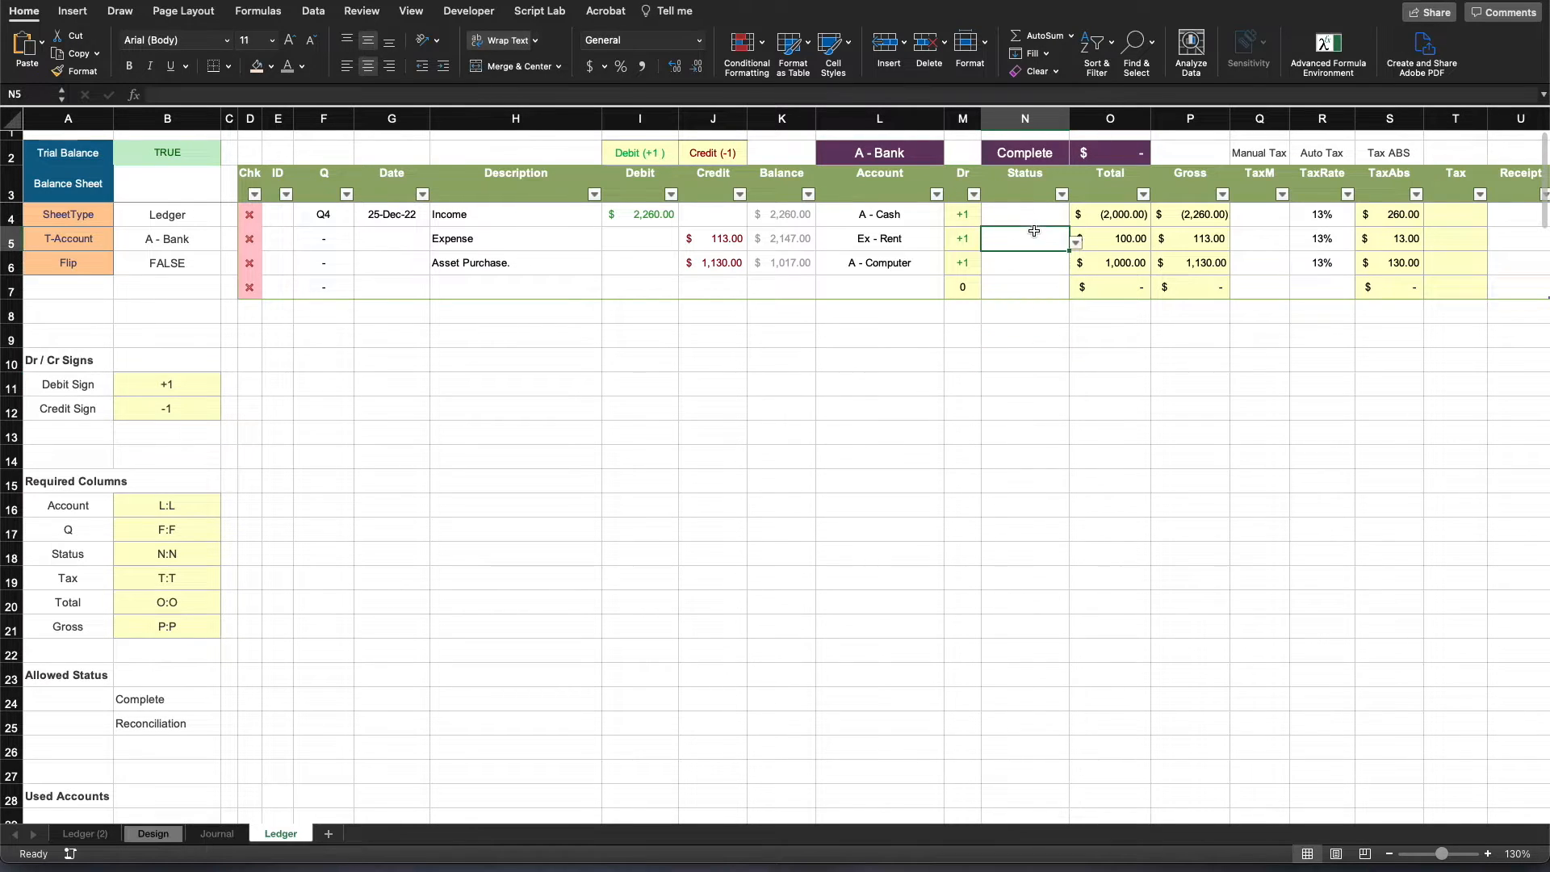
{"action": "left_click", "coordinate": [1075, 244]}
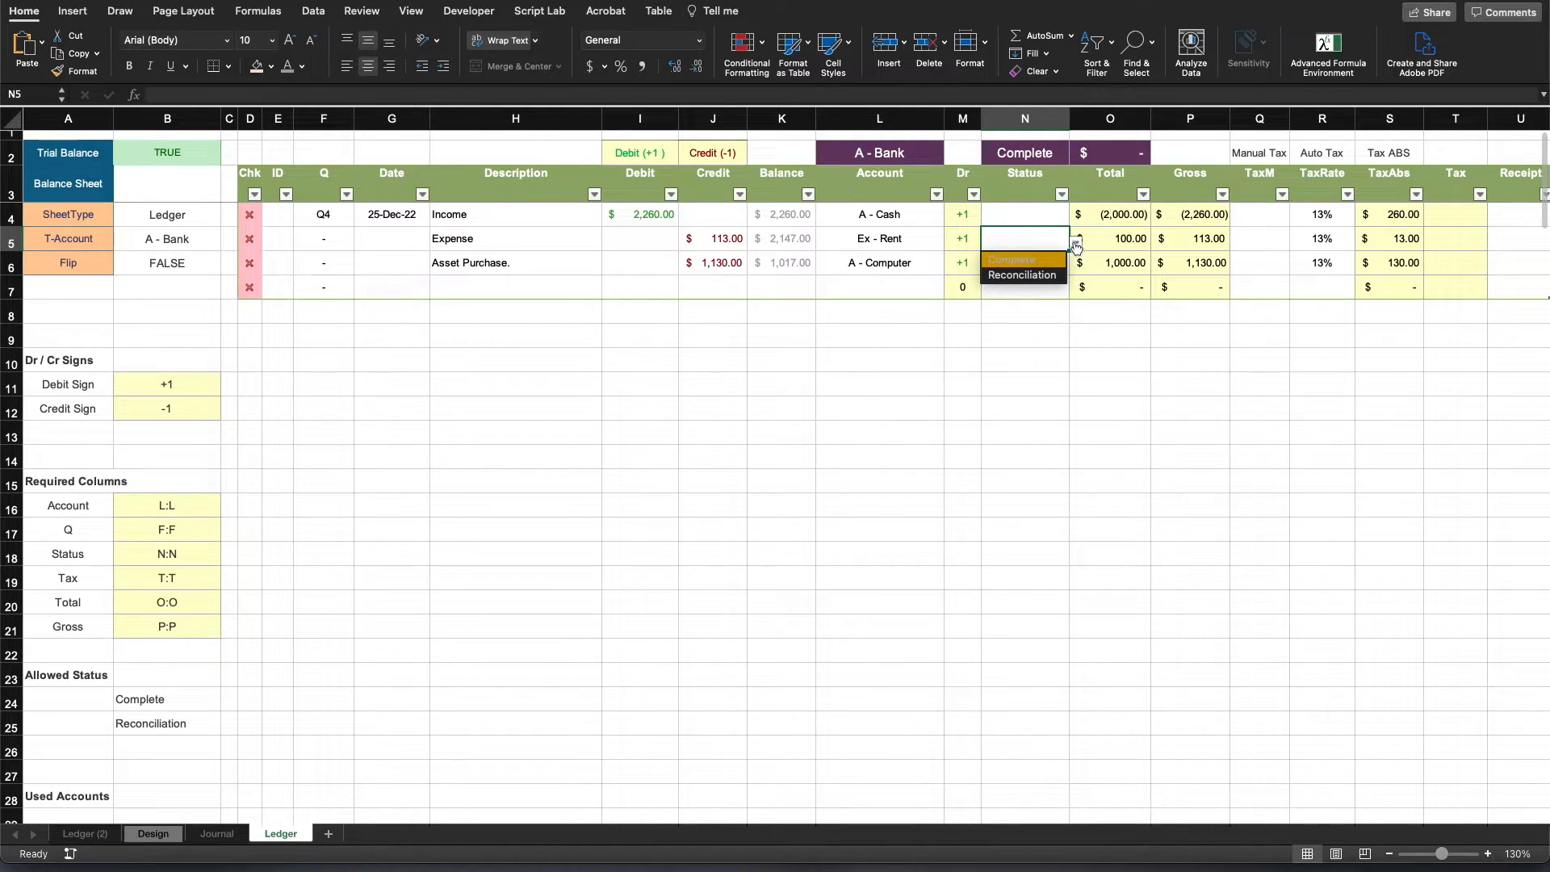
{"action": "left_click", "coordinate": [1030, 276]}
{"action": "left_click", "coordinate": [913, 239]}
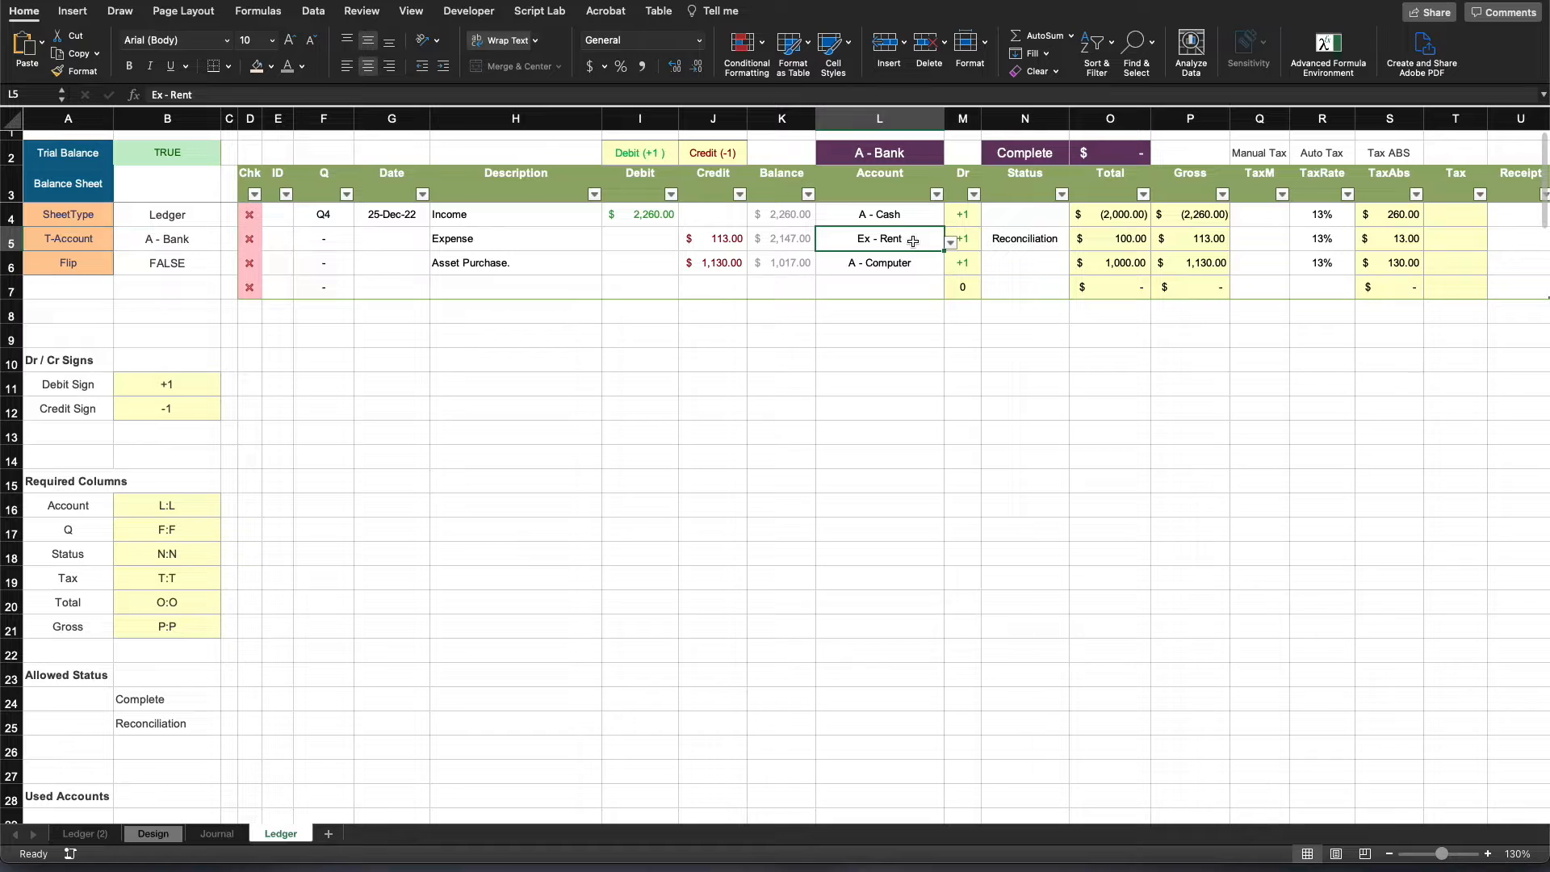
{"action": "key", "text": "Delete"}
{"action": "left_click", "coordinate": [949, 415]}
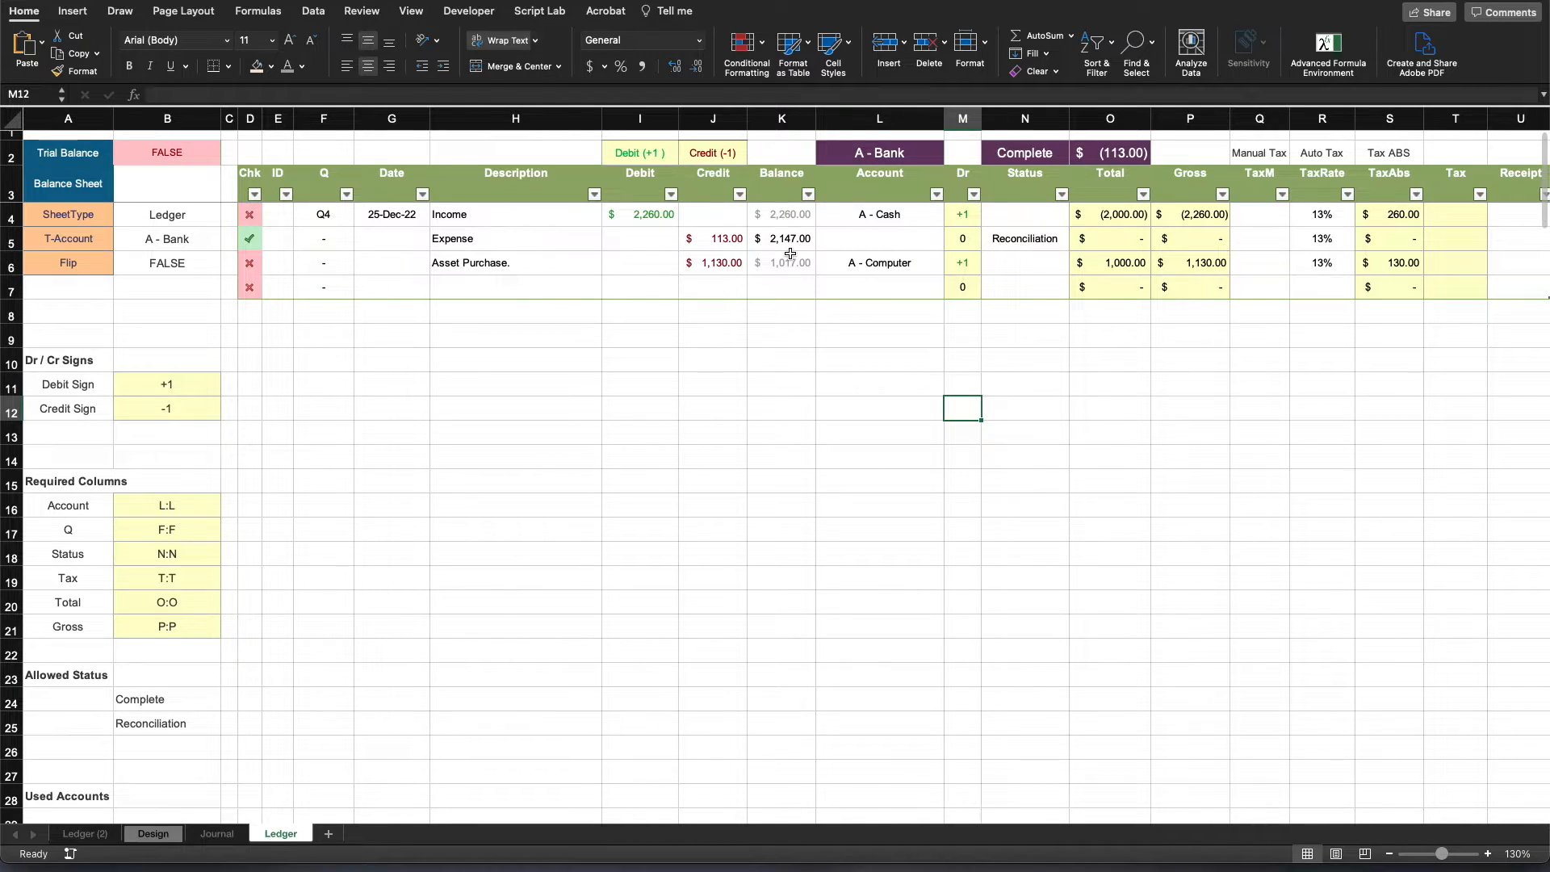
- Review the Expense row's Credit, Status and Chk formula, as well as the Income row's Date and Q formula
{"action": "left_click", "coordinate": [731, 244]}
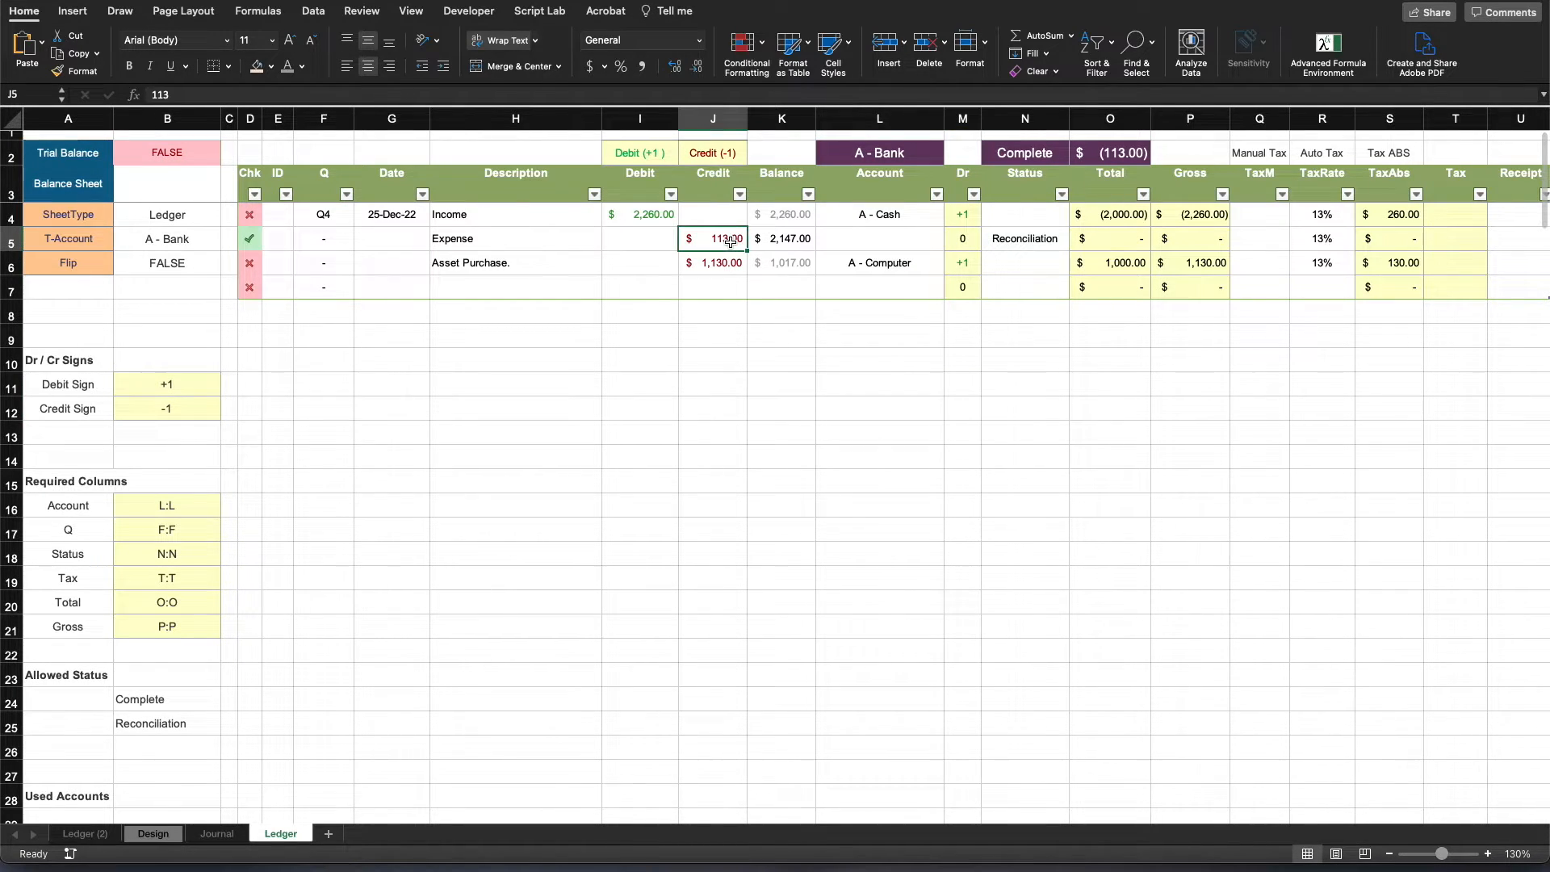
{"action": "left_click", "coordinate": [1021, 238]}
{"action": "left_click", "coordinate": [249, 238]}
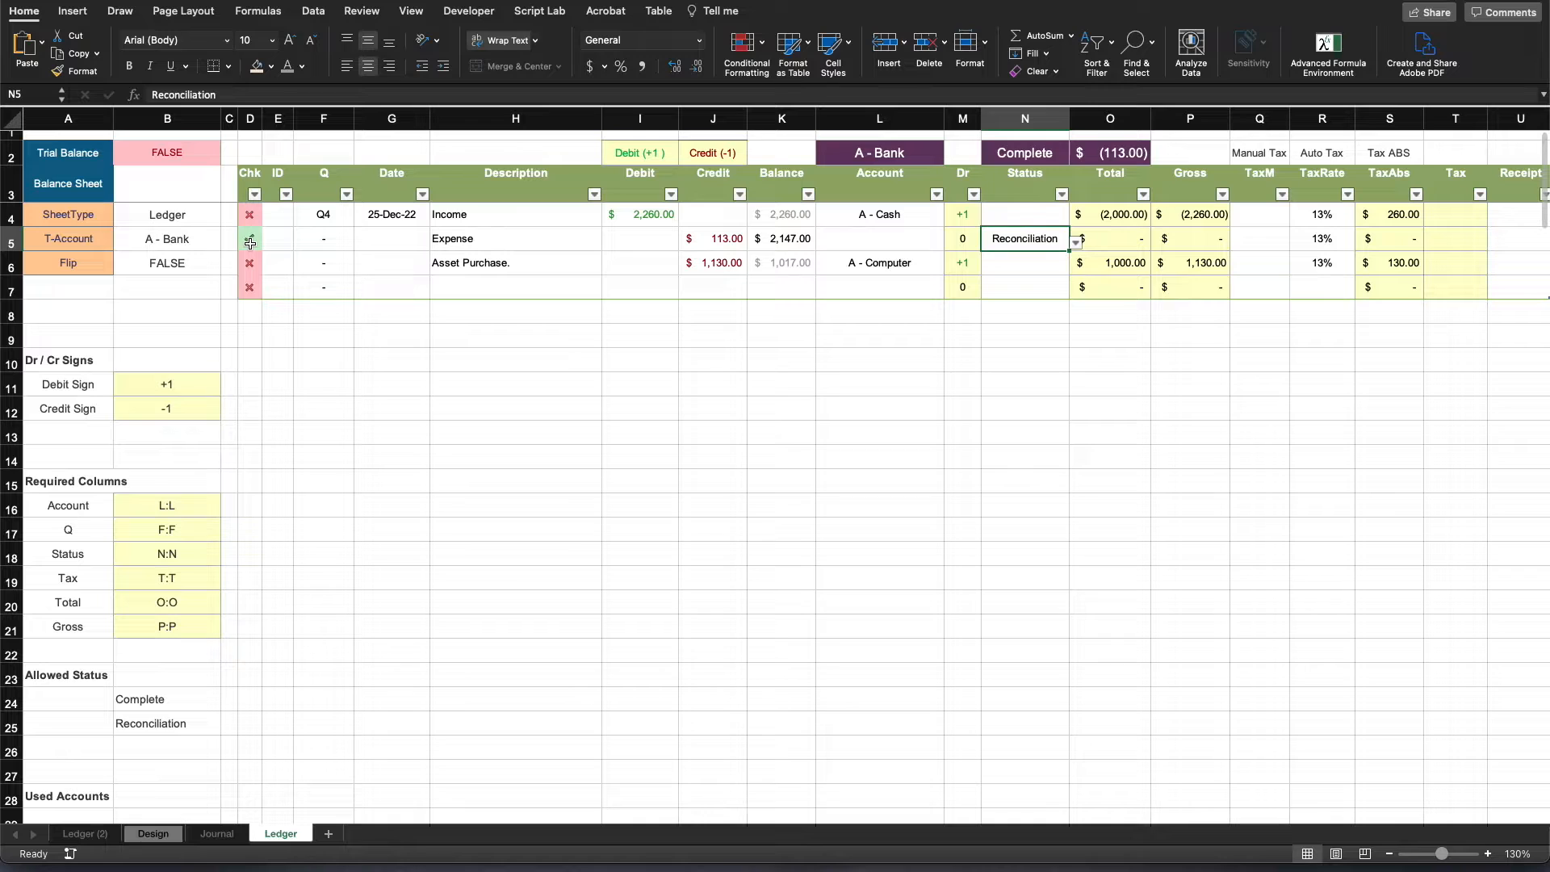
{"action": "left_click", "coordinate": [719, 415]}
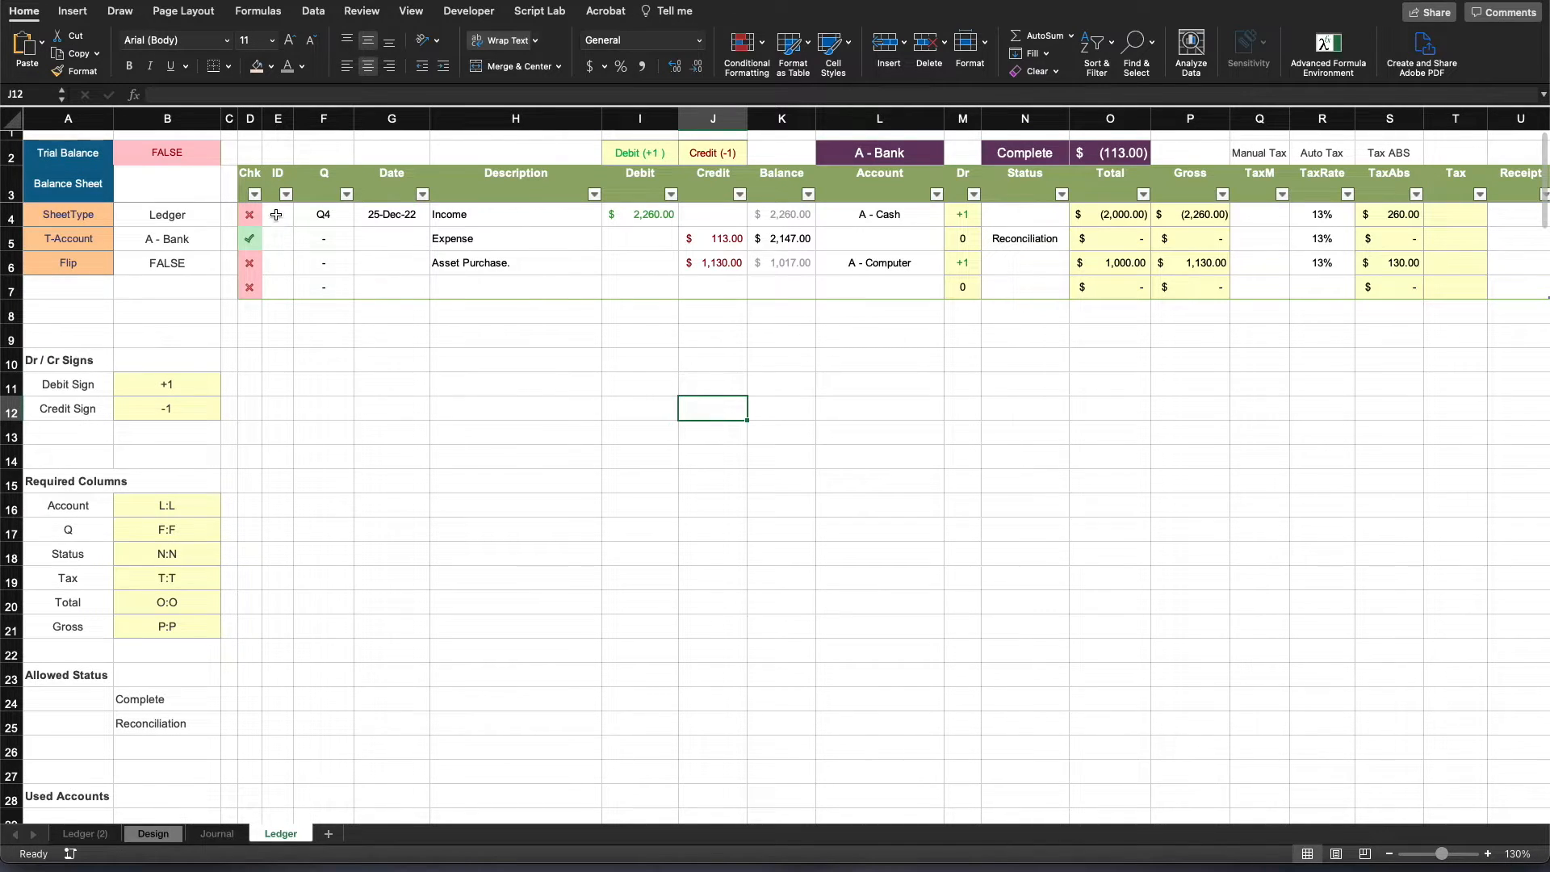
{"action": "left_click", "coordinate": [320, 214]}
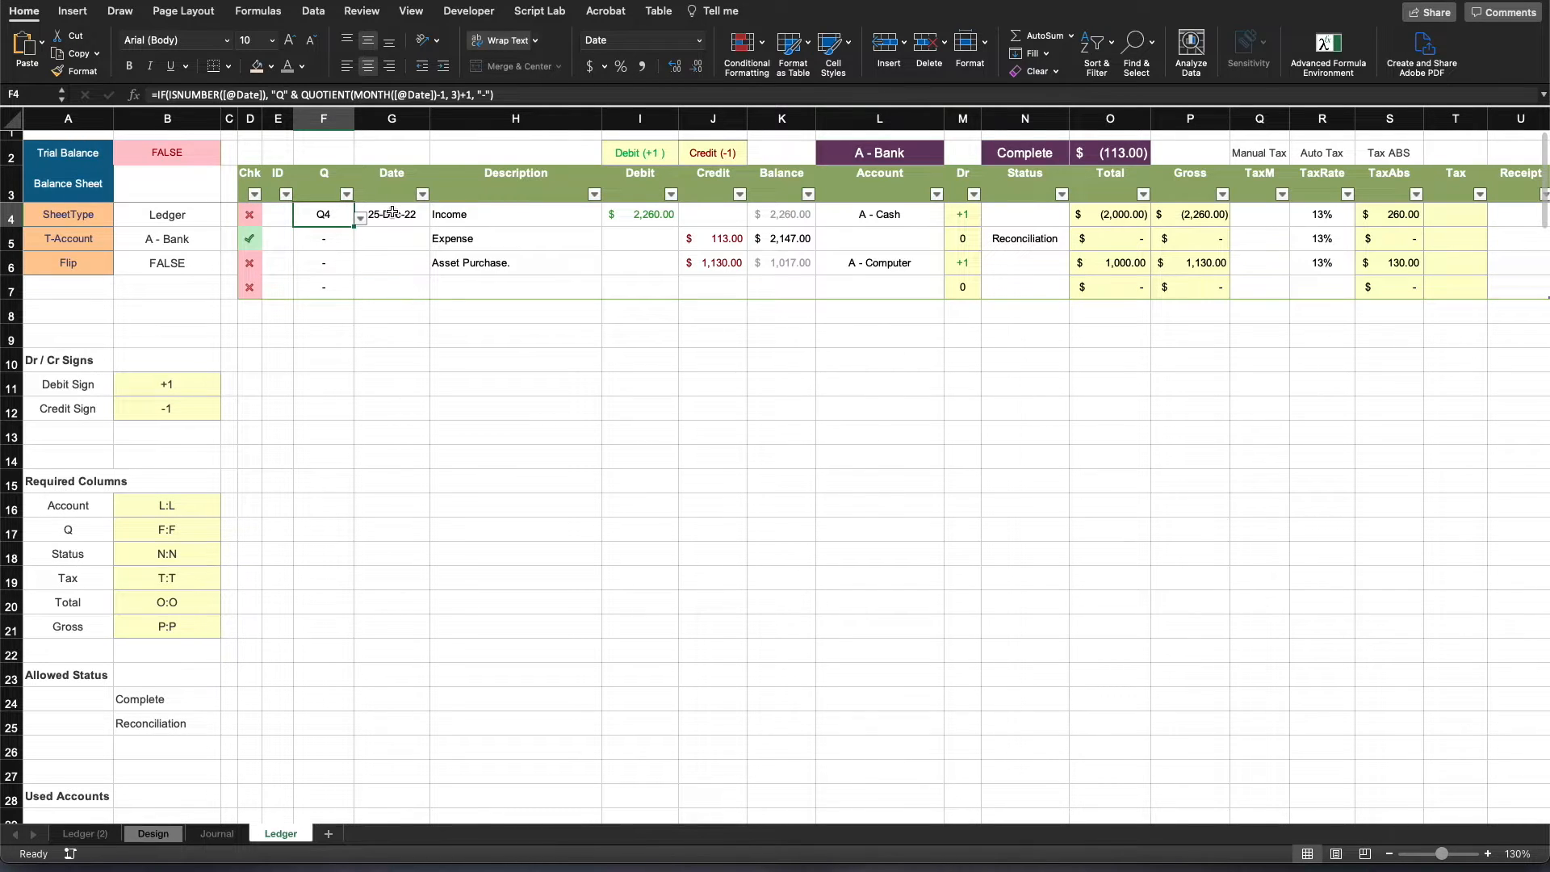
{"action": "left_click", "coordinate": [392, 212]}
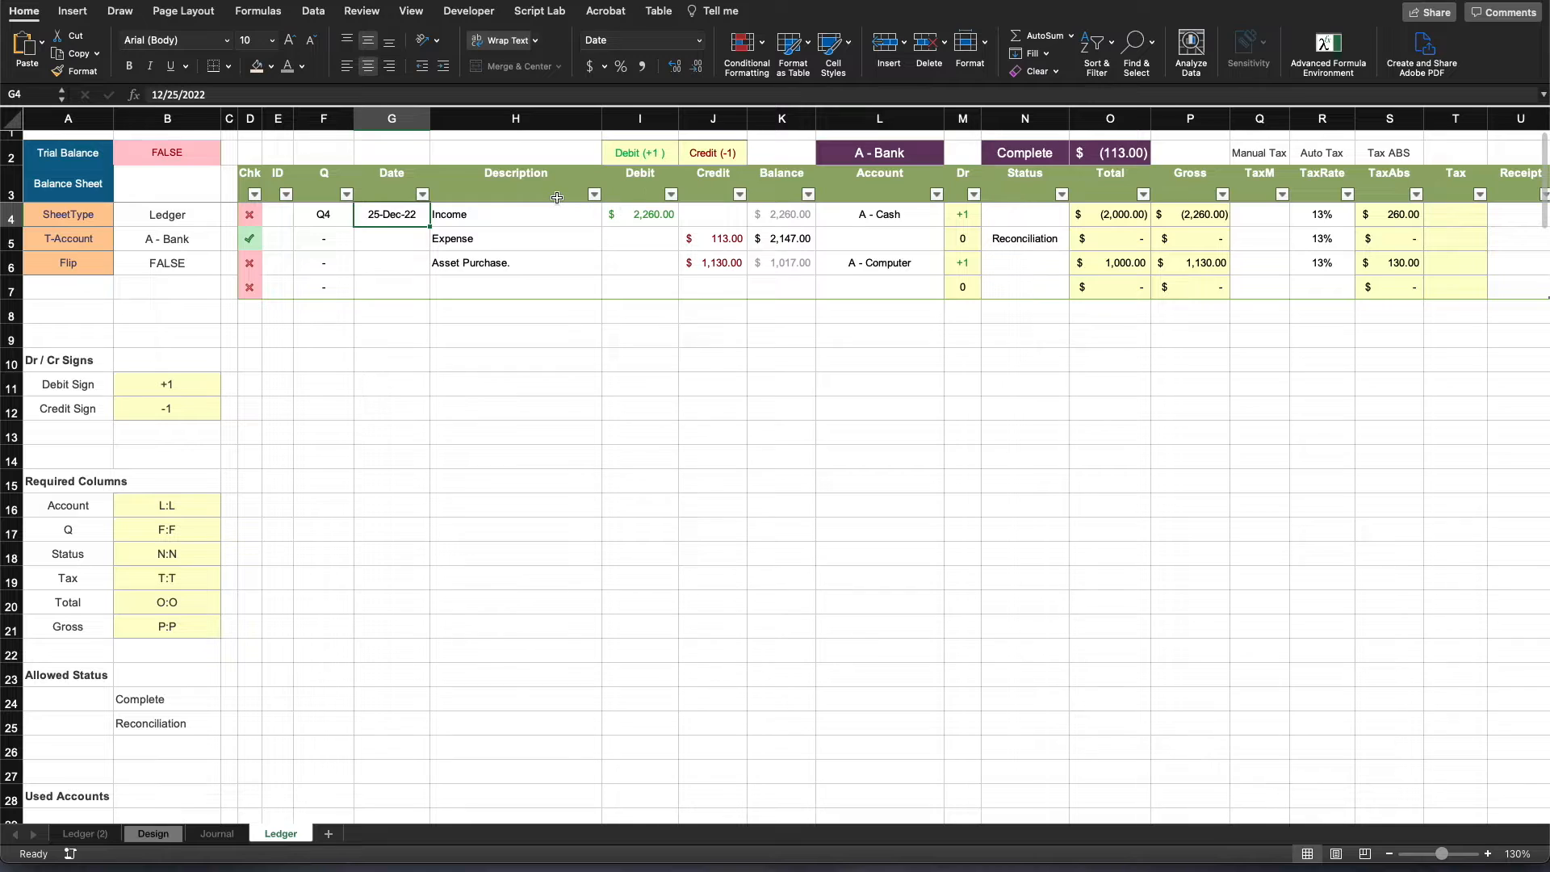
{"action": "left_click", "coordinate": [334, 210]}
{"action": "left_click", "coordinate": [673, 410]}
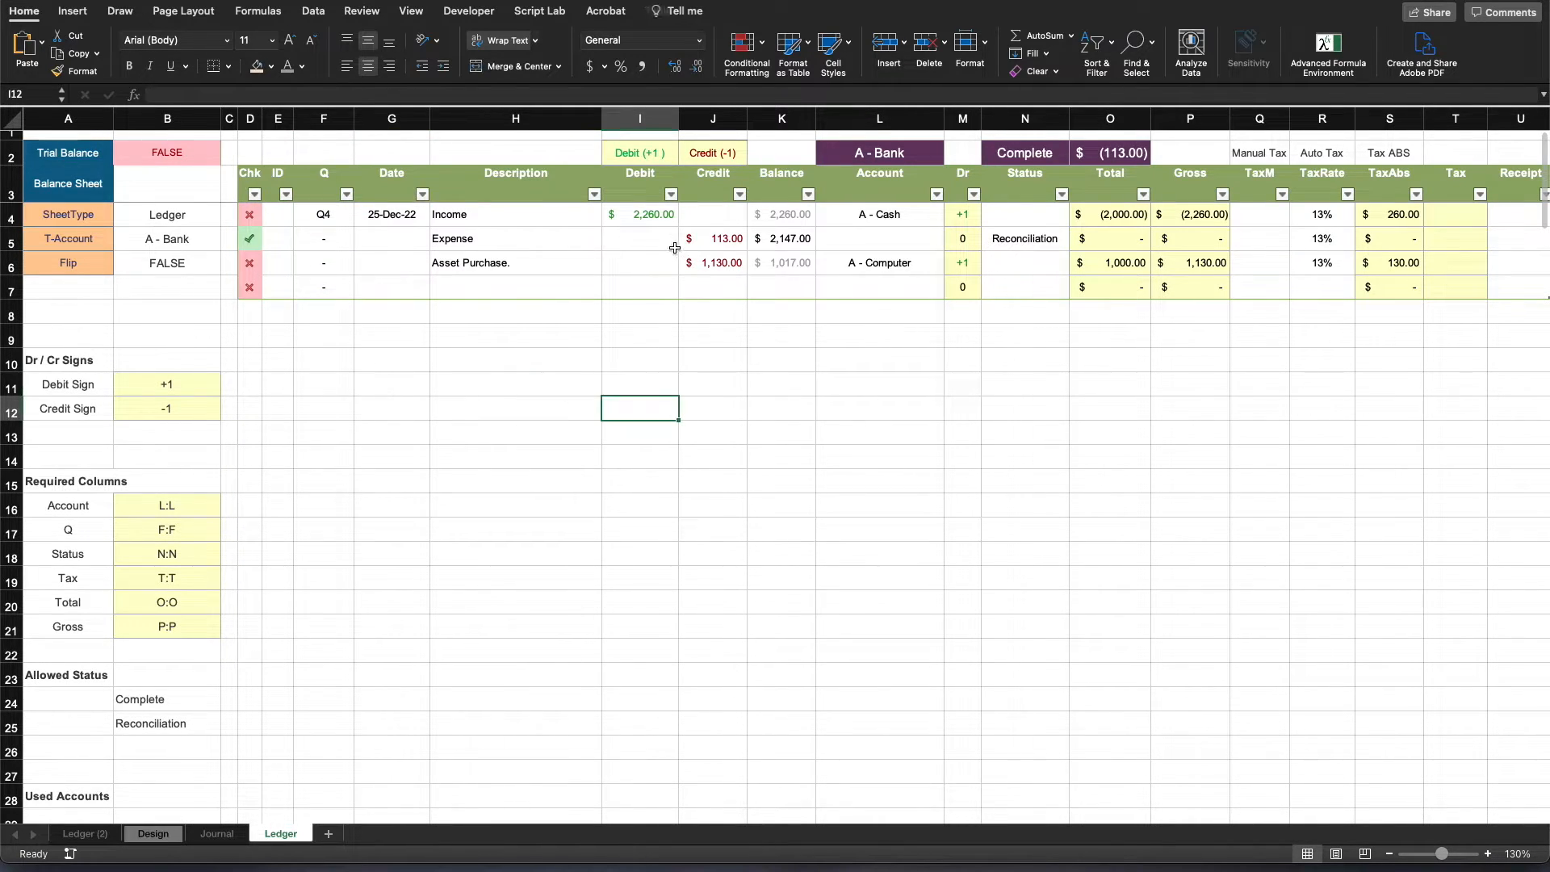
- Examine the Income row's Debit and Credit cells and the Balance formula in K4
{"action": "left_click", "coordinate": [657, 215]}
{"action": "left_click", "coordinate": [708, 215]}
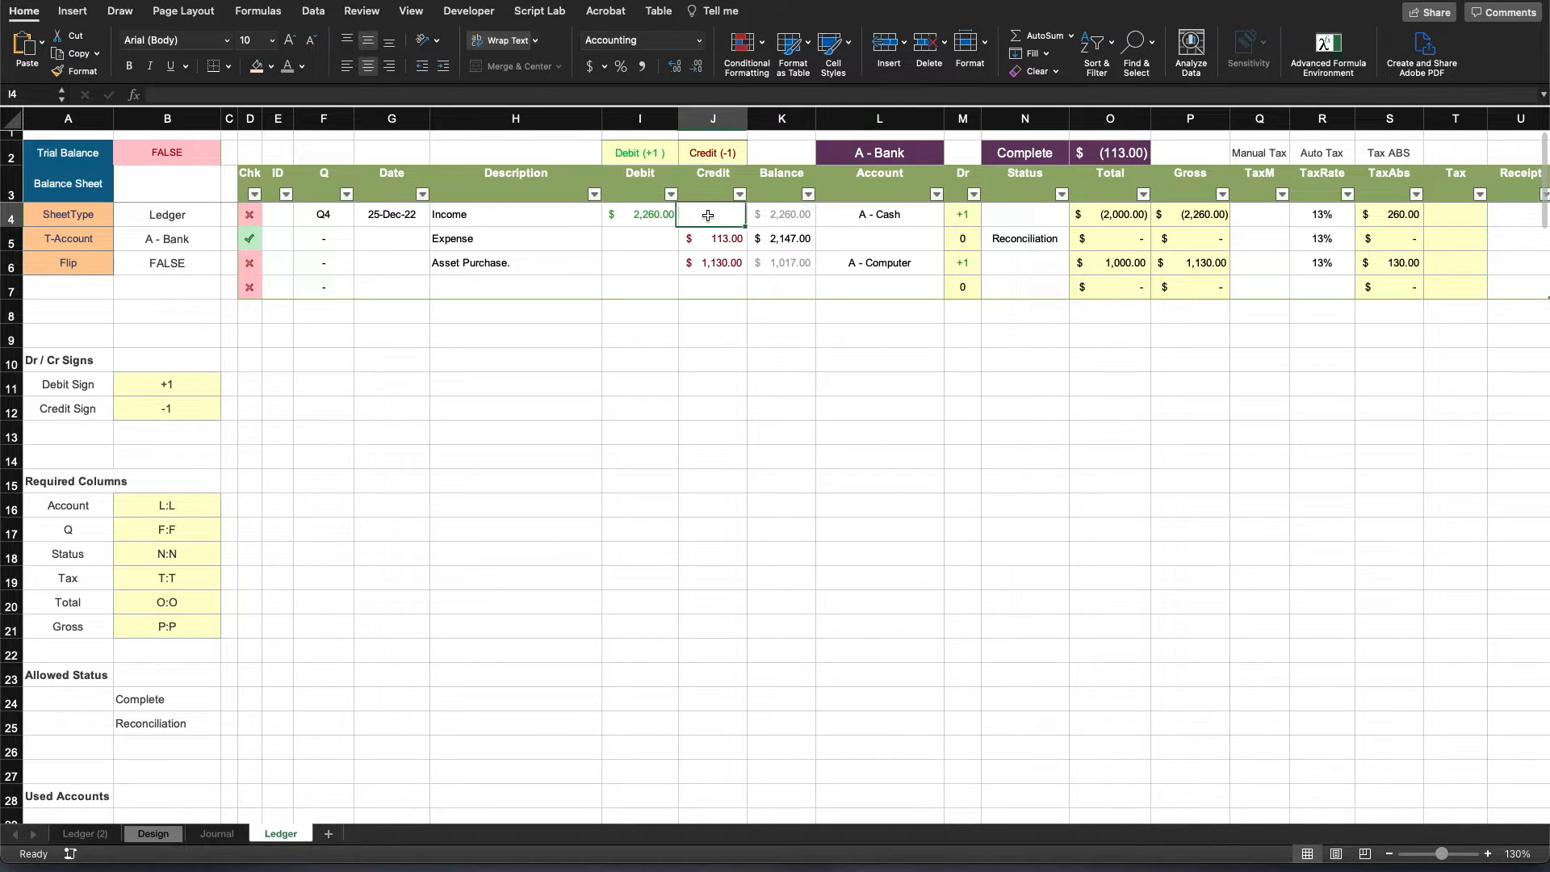
{"action": "left_click", "coordinate": [796, 213]}
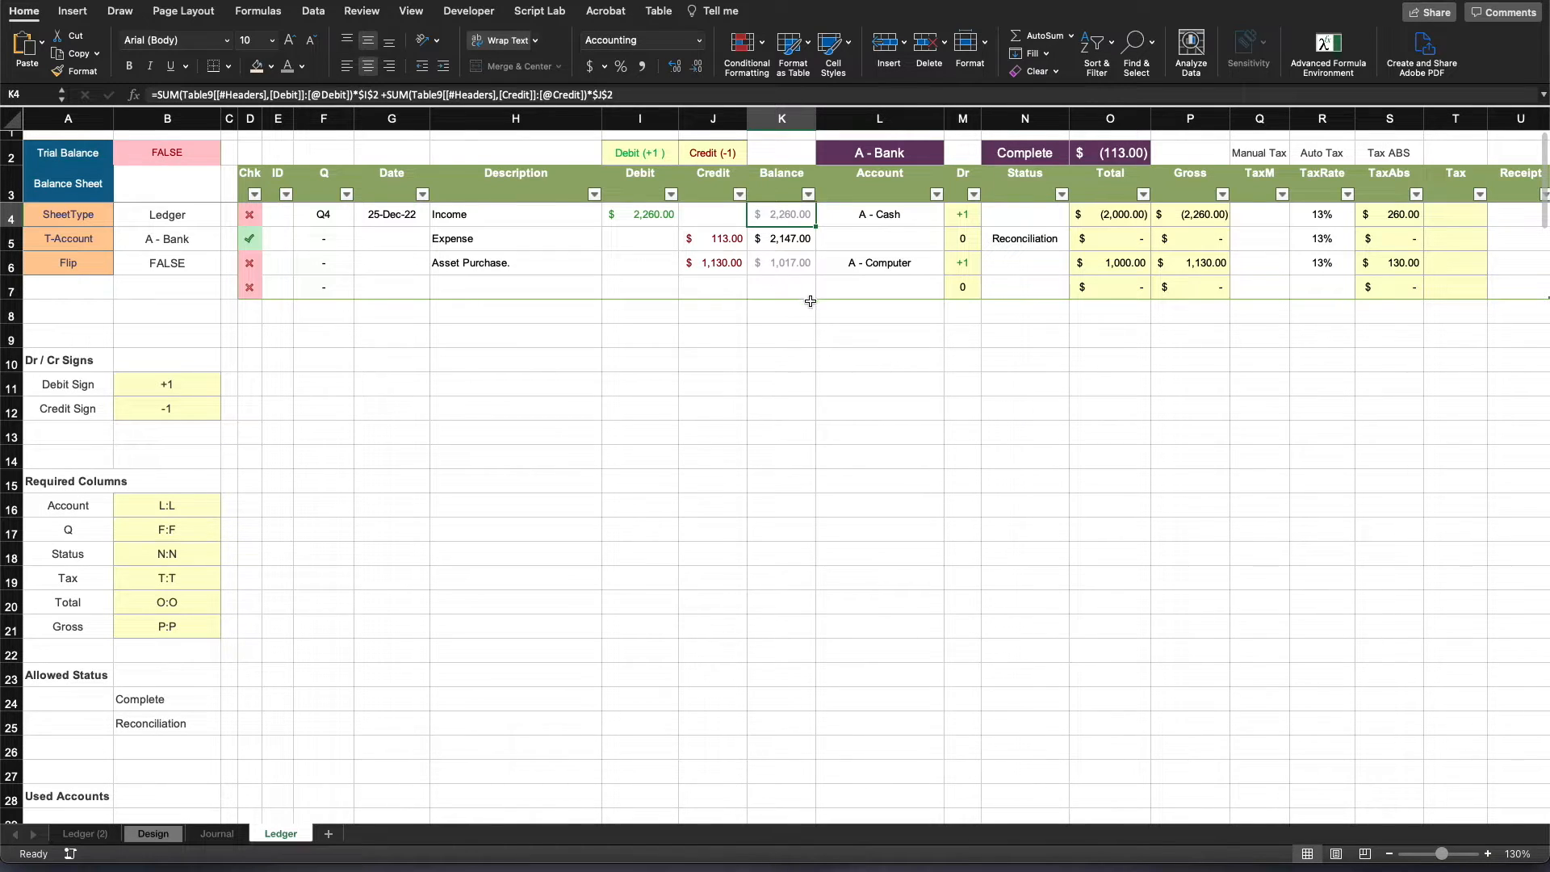
{"action": "left_click", "coordinate": [919, 419]}
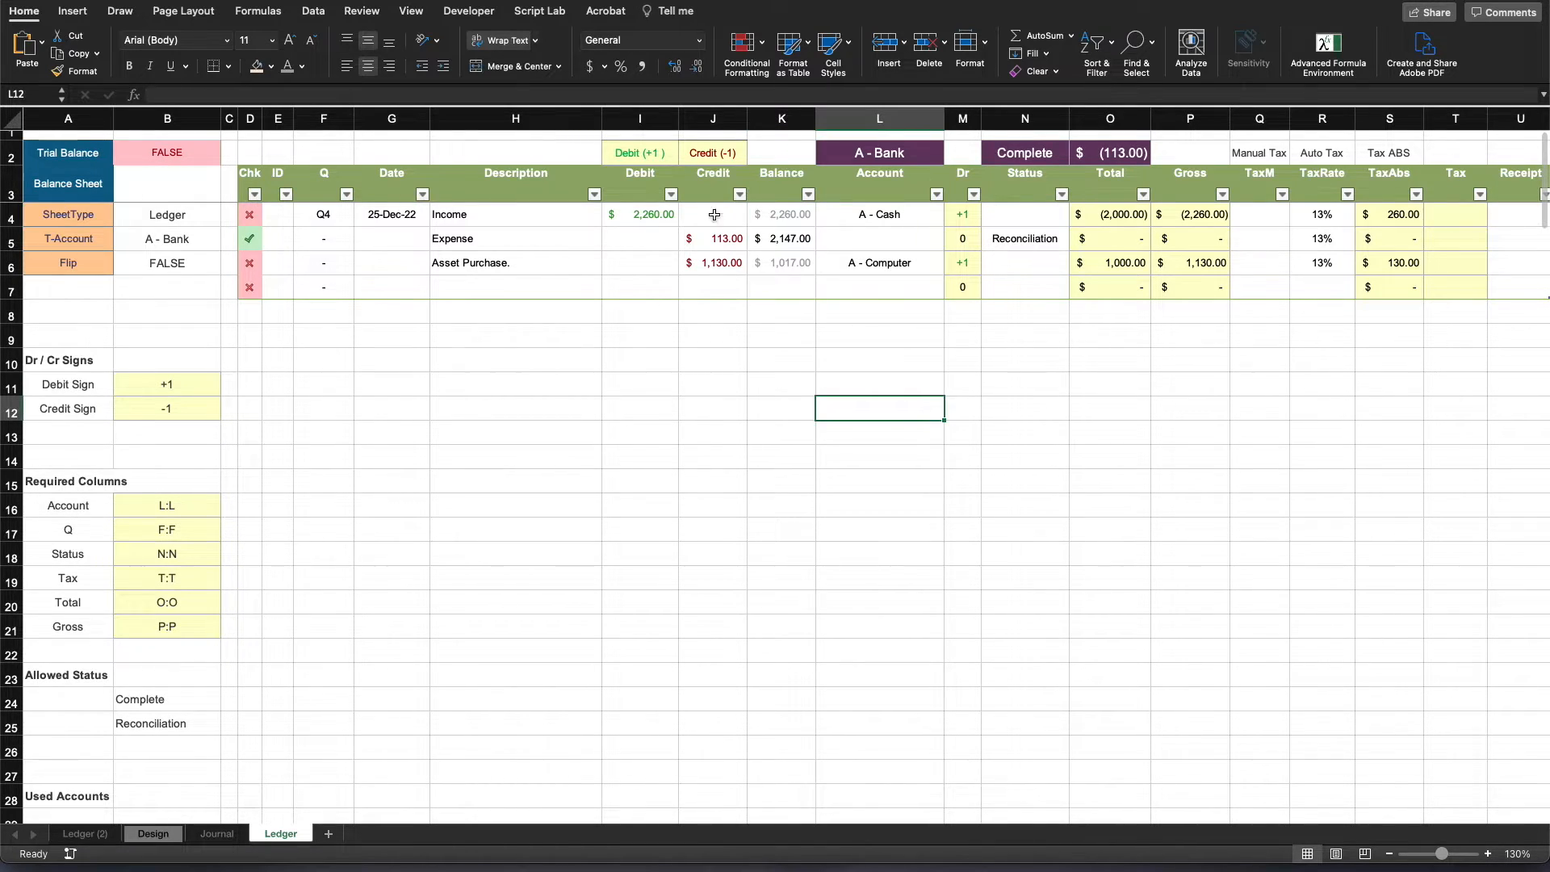
{"action": "left_click_drag", "start_coordinate": [667, 209], "coordinate": [683, 212]}
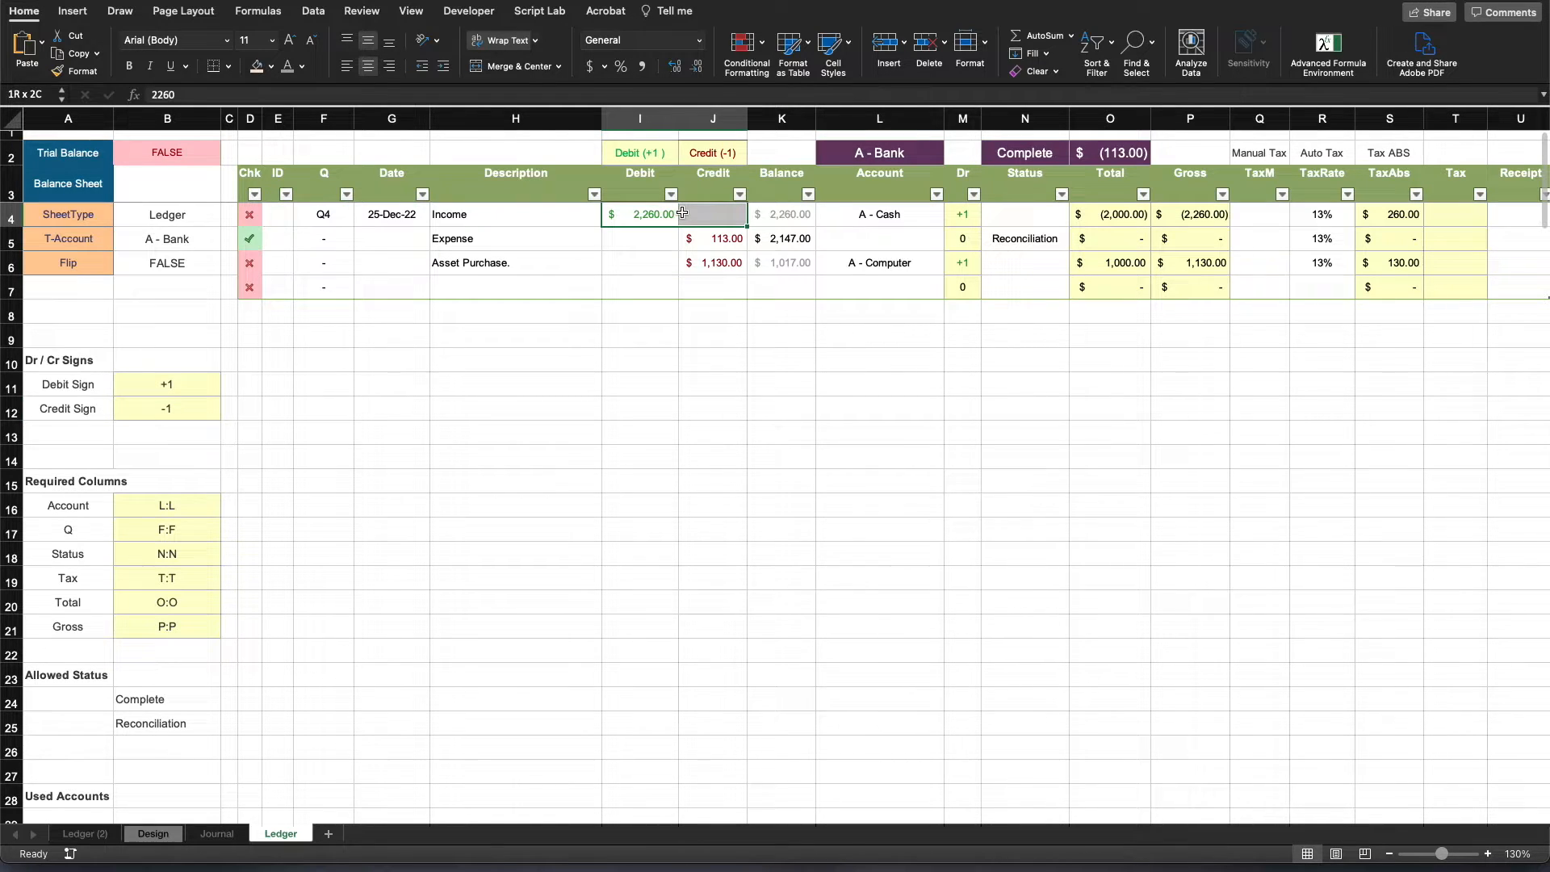
- Clear the existing Balance formula from the Income row's cell K4
{"action": "left_click", "coordinate": [772, 214]}
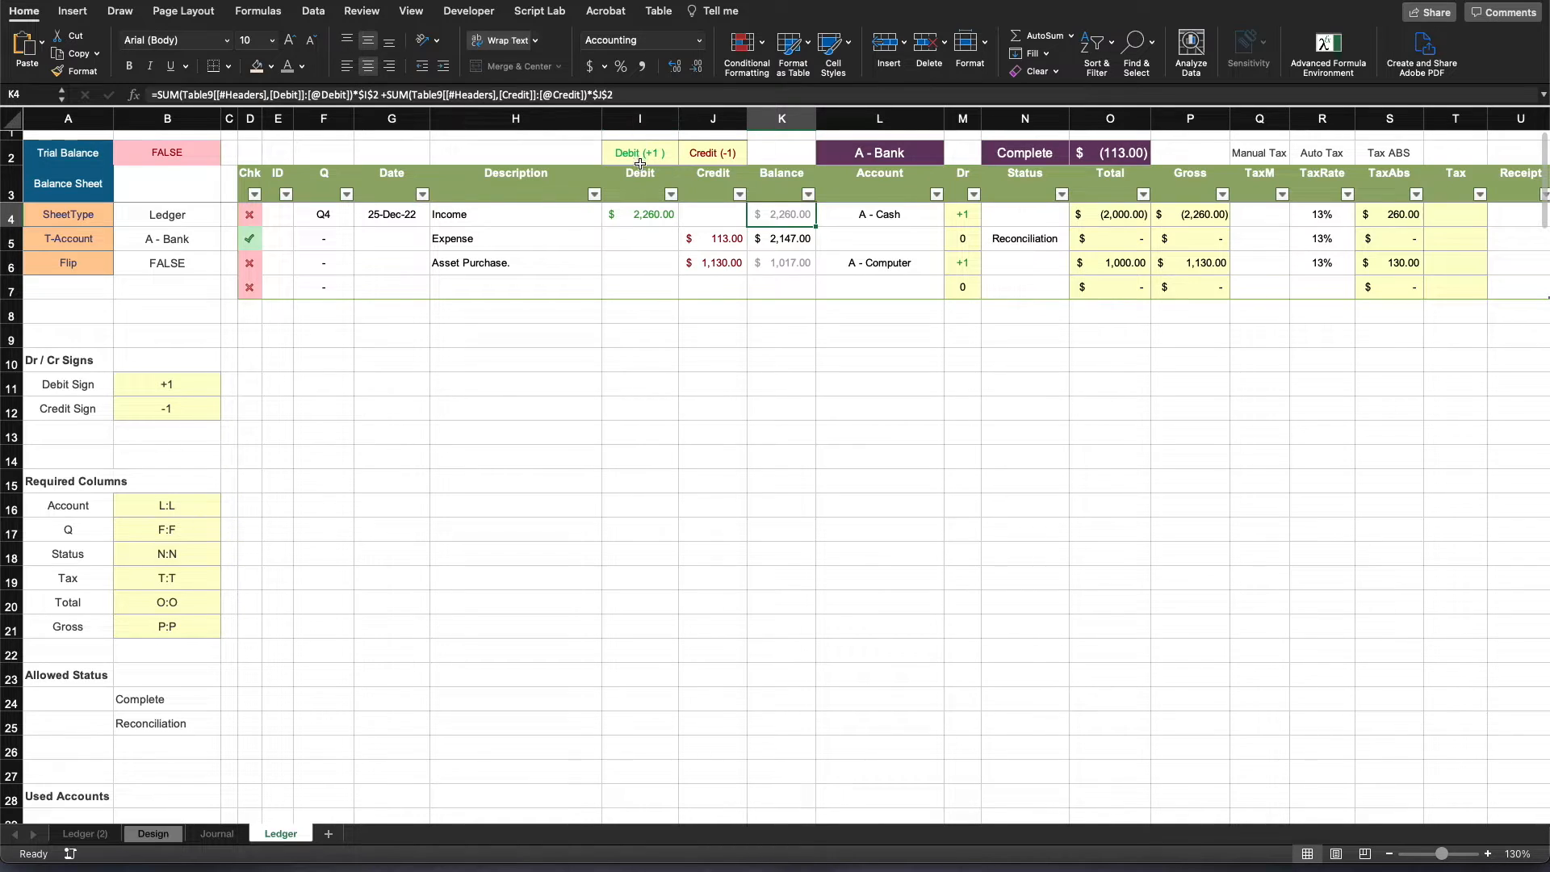
{"action": "left_click", "coordinate": [636, 95]}
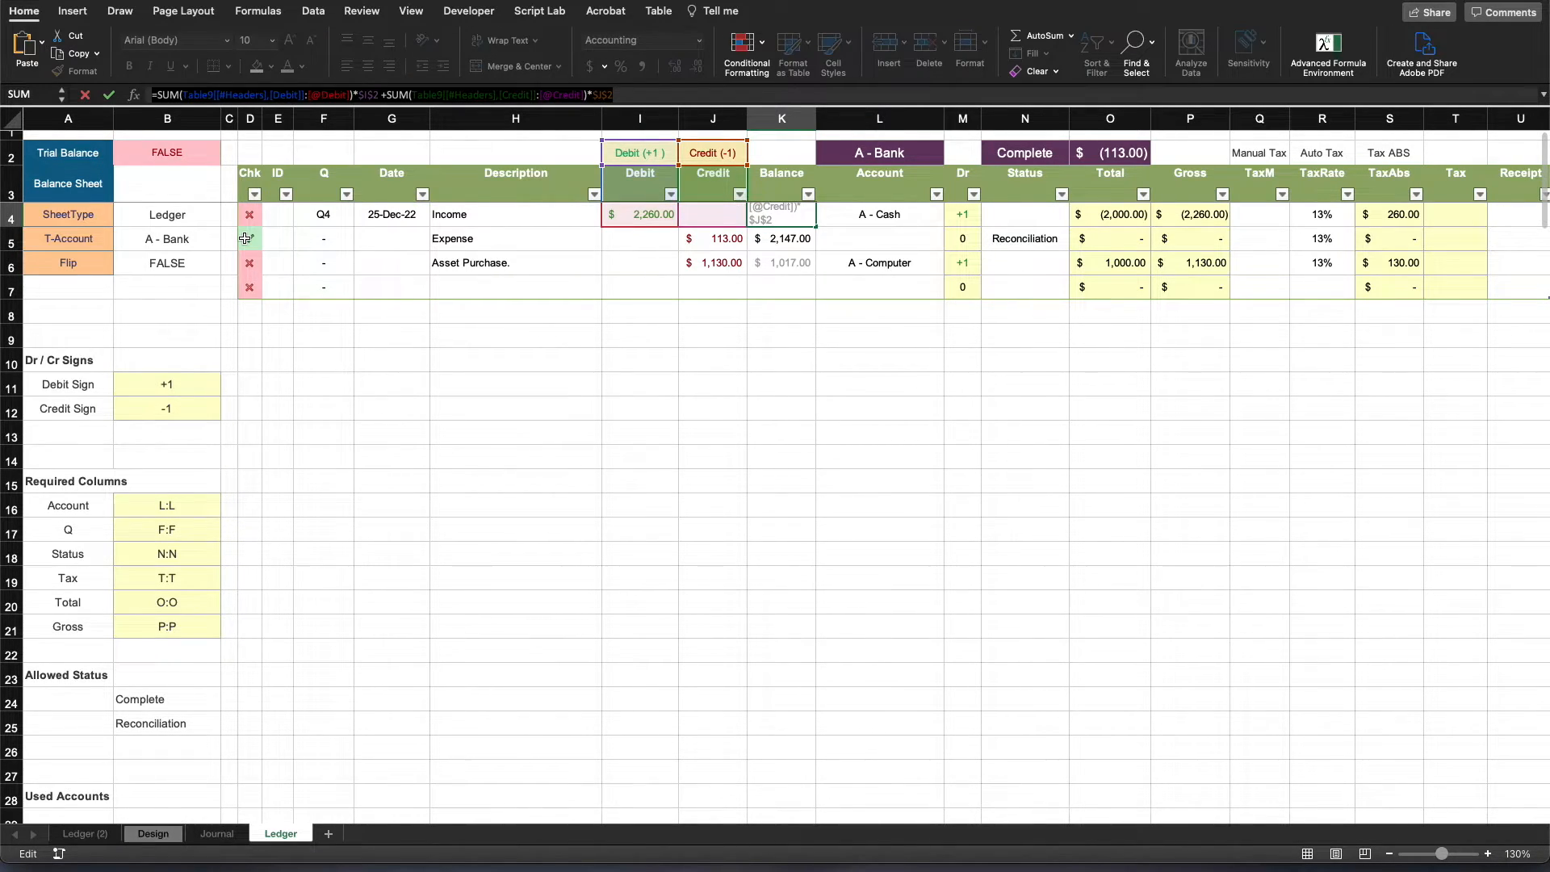
{"action": "key", "text": "Escape"}
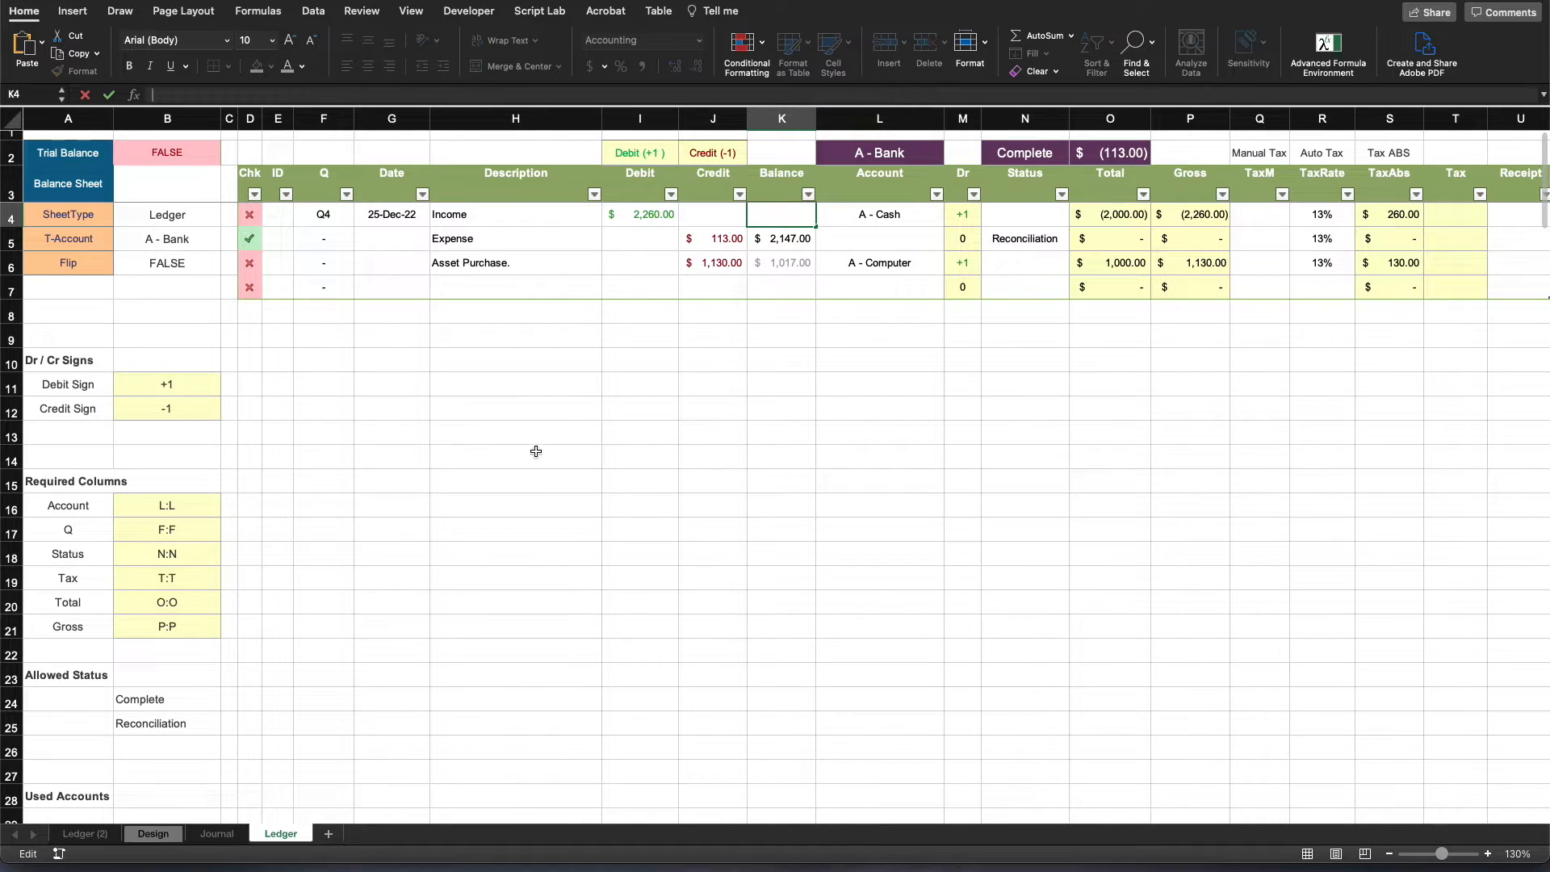
{"action": "left_click", "coordinate": [646, 482]}
- Begin a Balance formula in K4 with a range running from the Table9 Debit header to the current row's Debit
{"action": "left_click", "coordinate": [779, 216]}
{"action": "type", "text": "="}
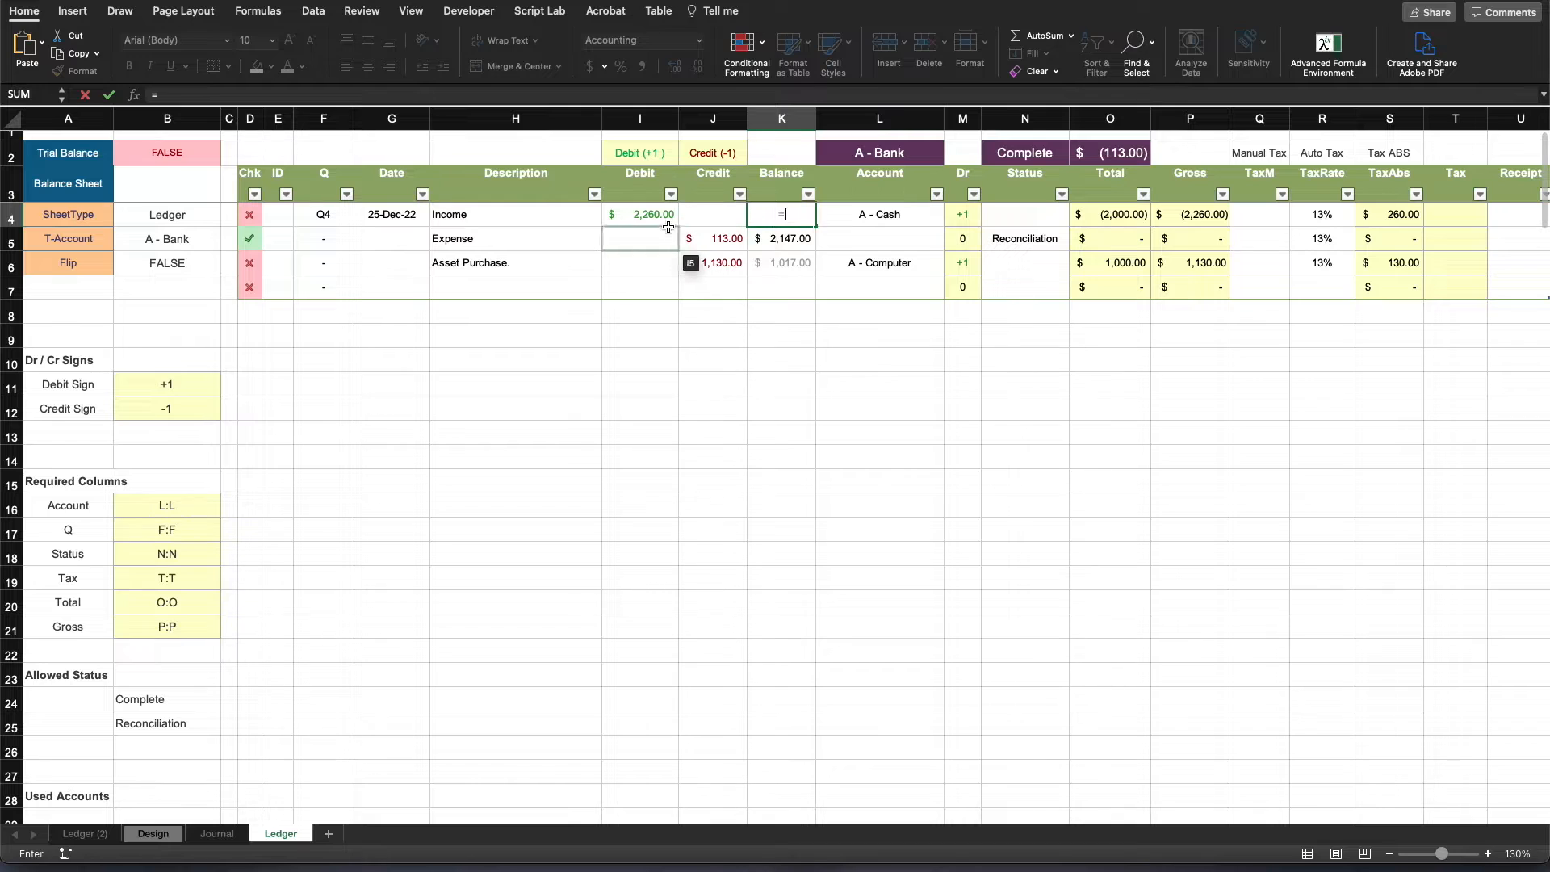
{"action": "left_click", "coordinate": [649, 180]}
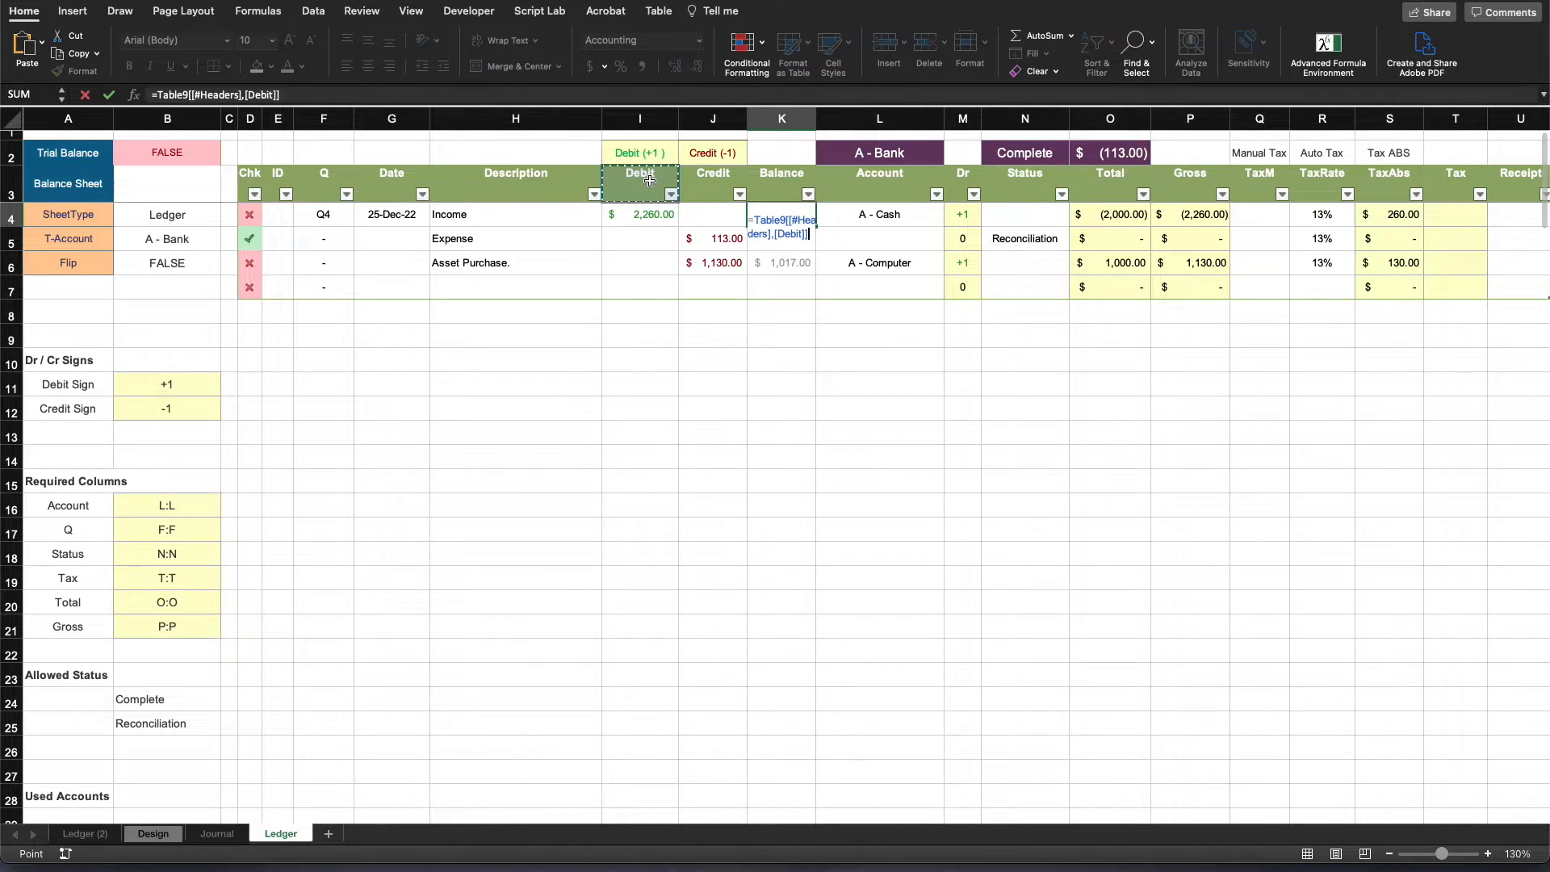
{"action": "mouse_move", "coordinate": [648, 196]}
{"action": "left_mouse_down"}
{"action": "mouse_move", "coordinate": [646, 217]}
{"action": "mouse_move", "coordinate": [646, 184]}
{"action": "left_mouse_up"}
{"action": "left_click", "coordinate": [320, 95]}
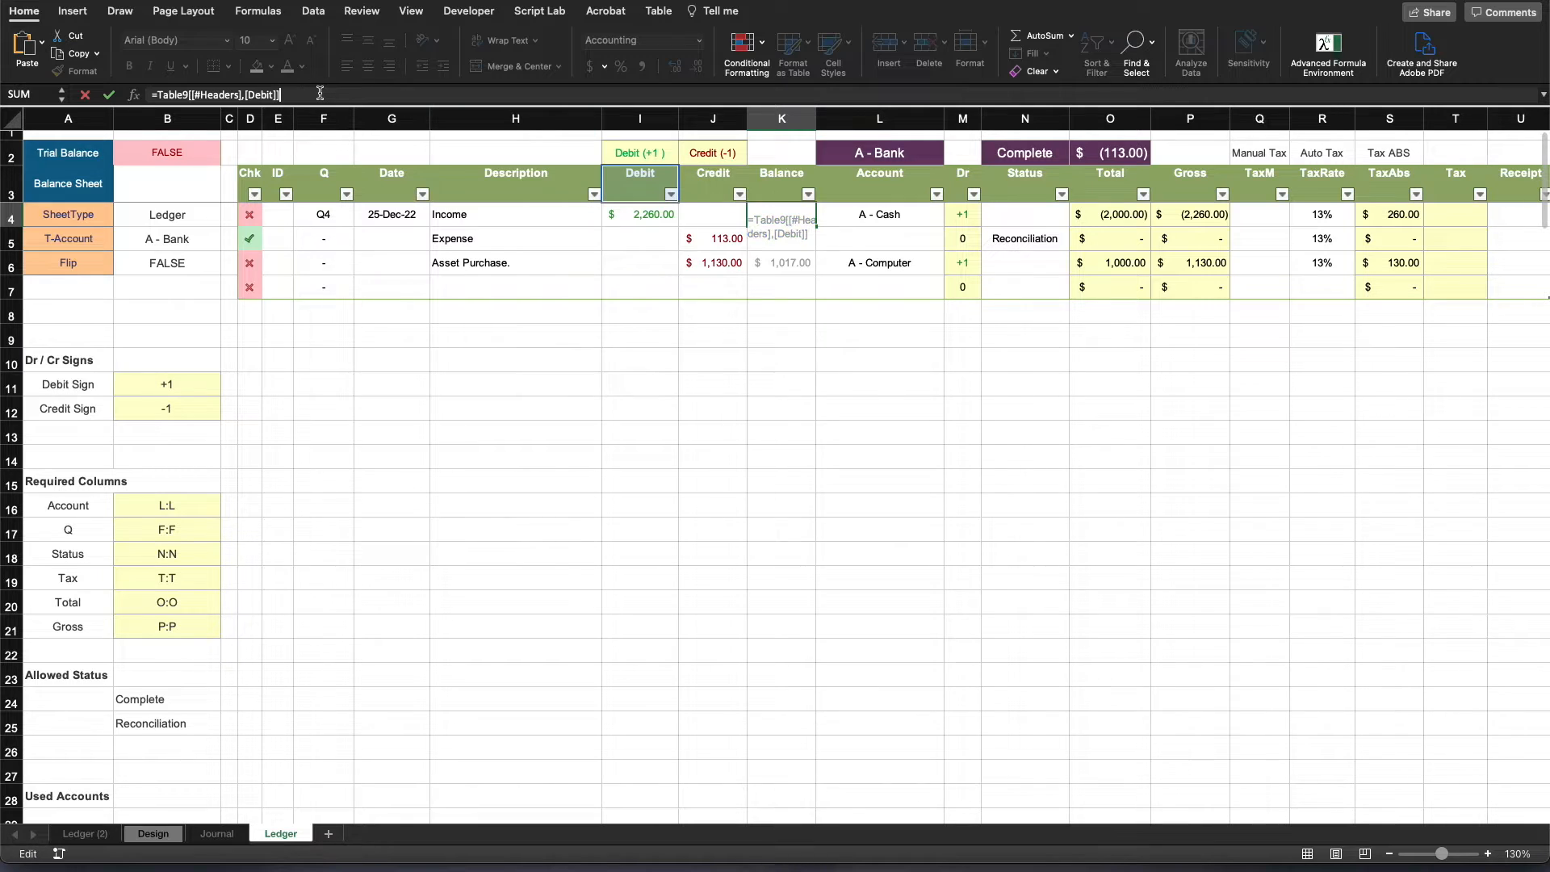
{"action": "type", "text": ":"}
{"action": "left_click", "coordinate": [632, 212]}
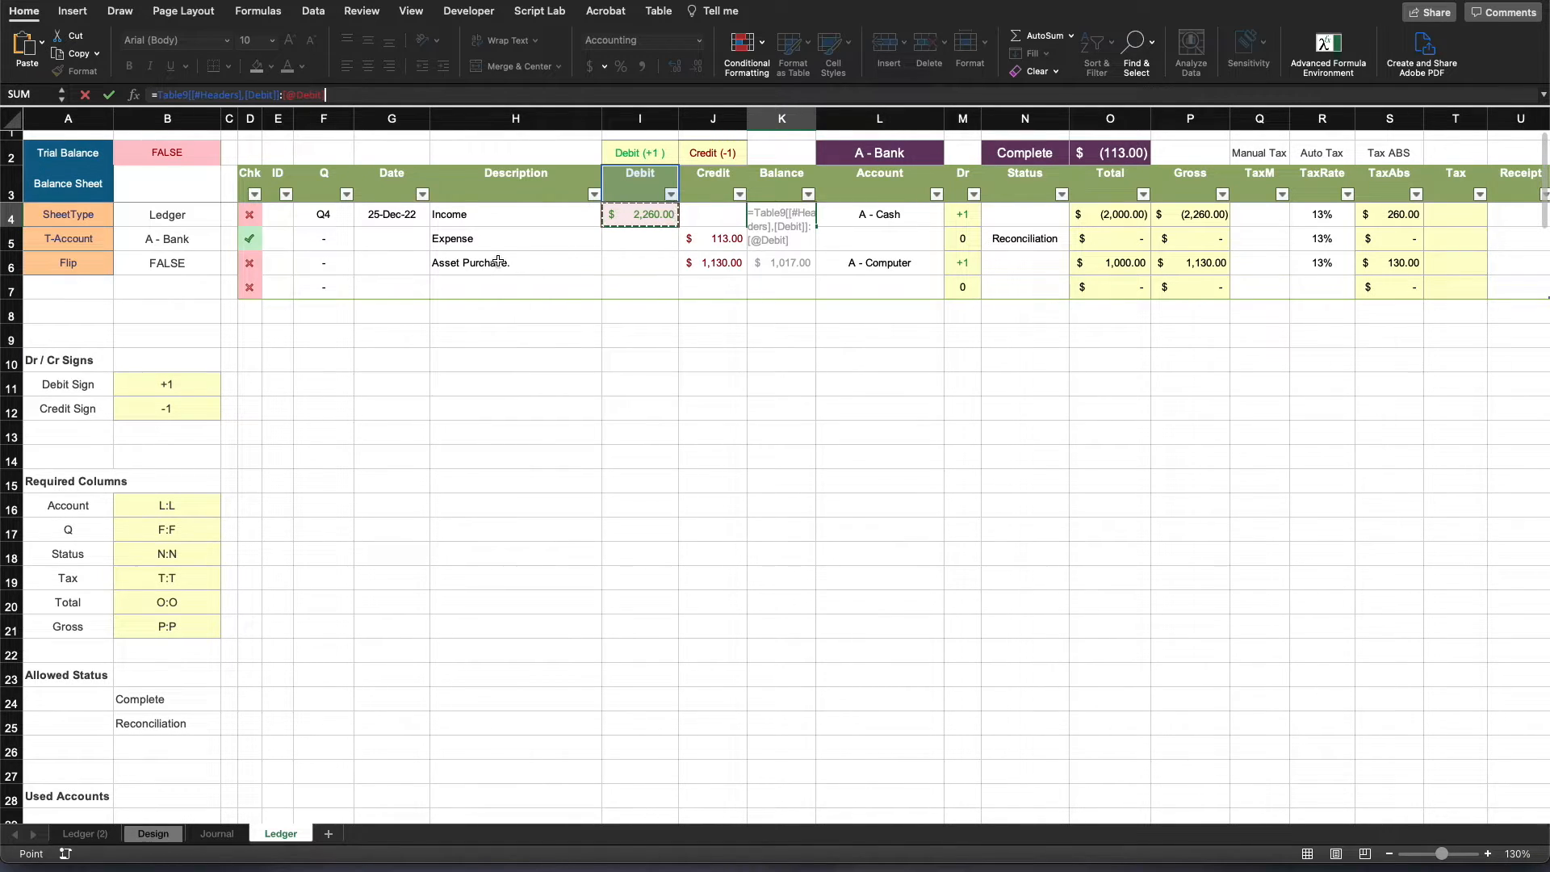
- Wrap the Debit range in SUM and multiply it by the absolute debit sign reference $I$2
{"action": "left_click", "coordinate": [160, 95]}
{"action": "type", "text": "s"}
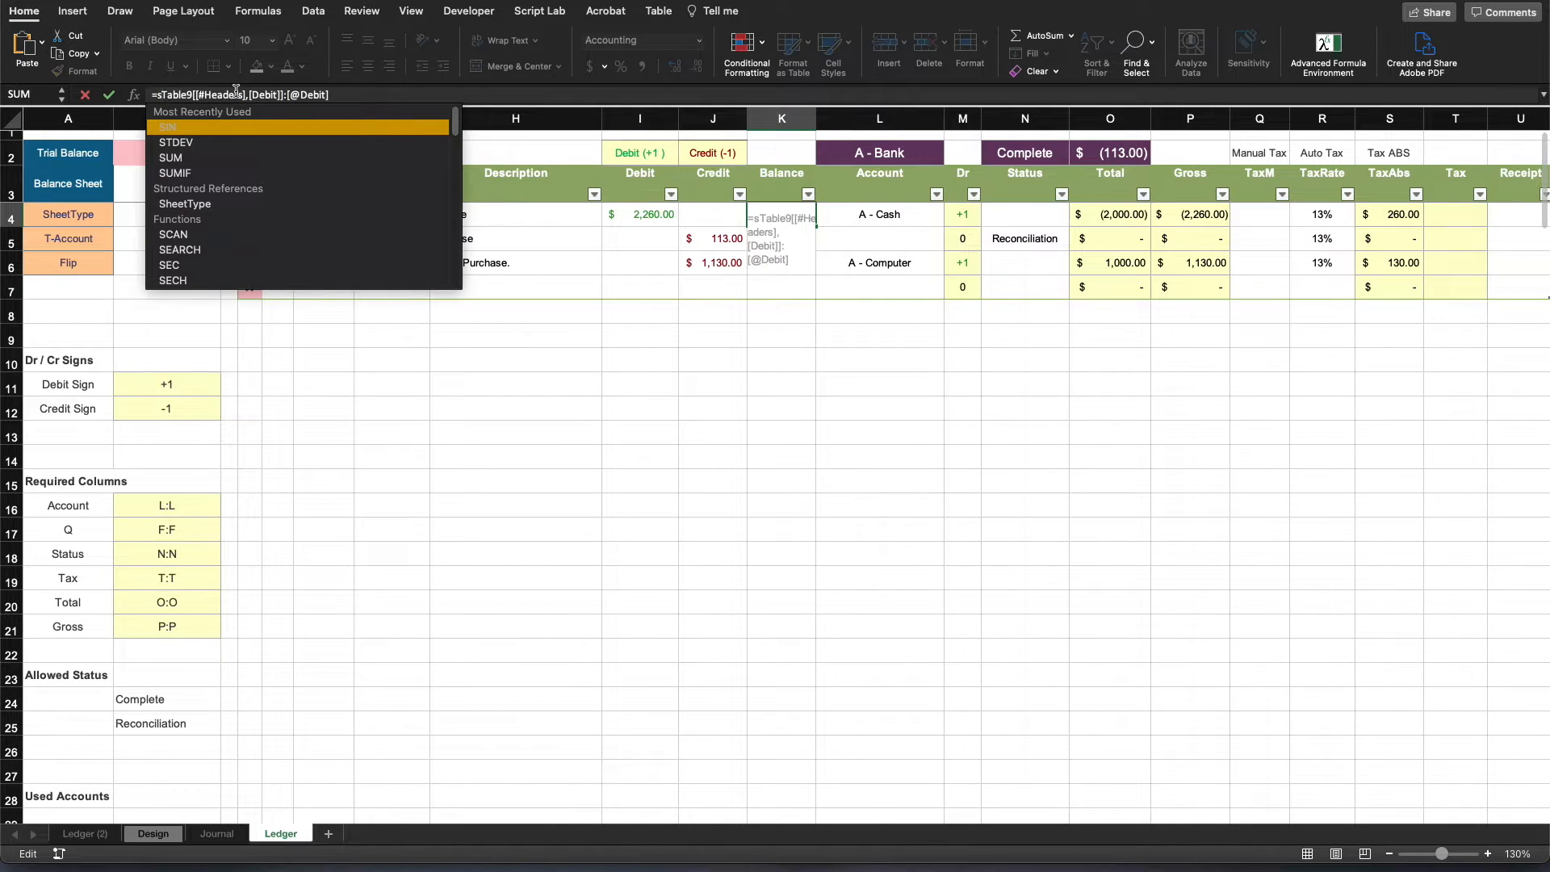
{"action": "type", "text": "um"}
{"action": "key", "text": "Tab"}
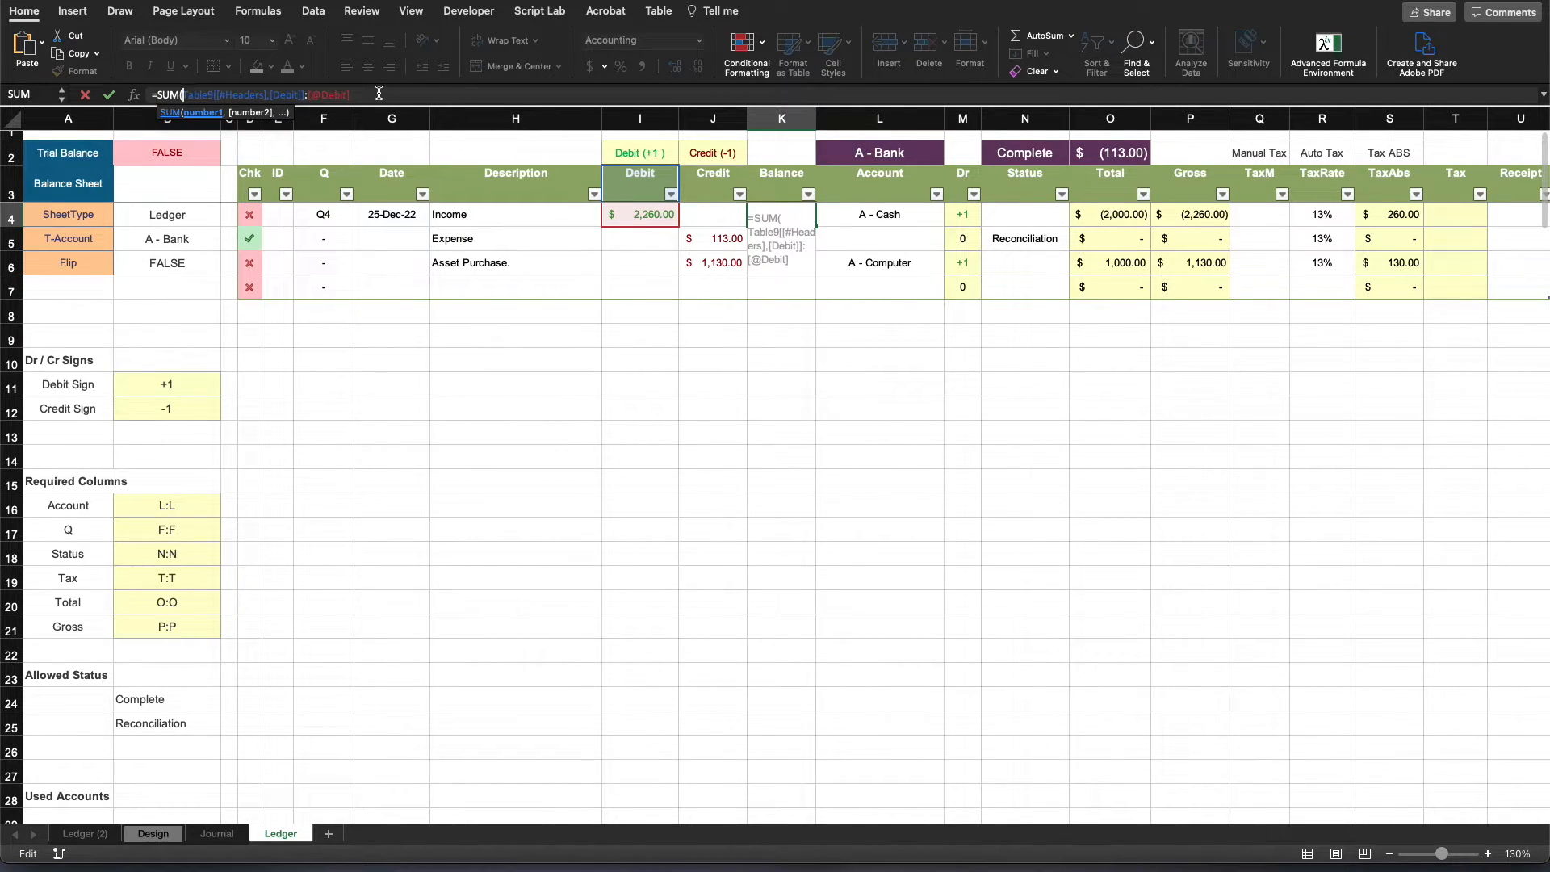
{"action": "type", "text": ")"}
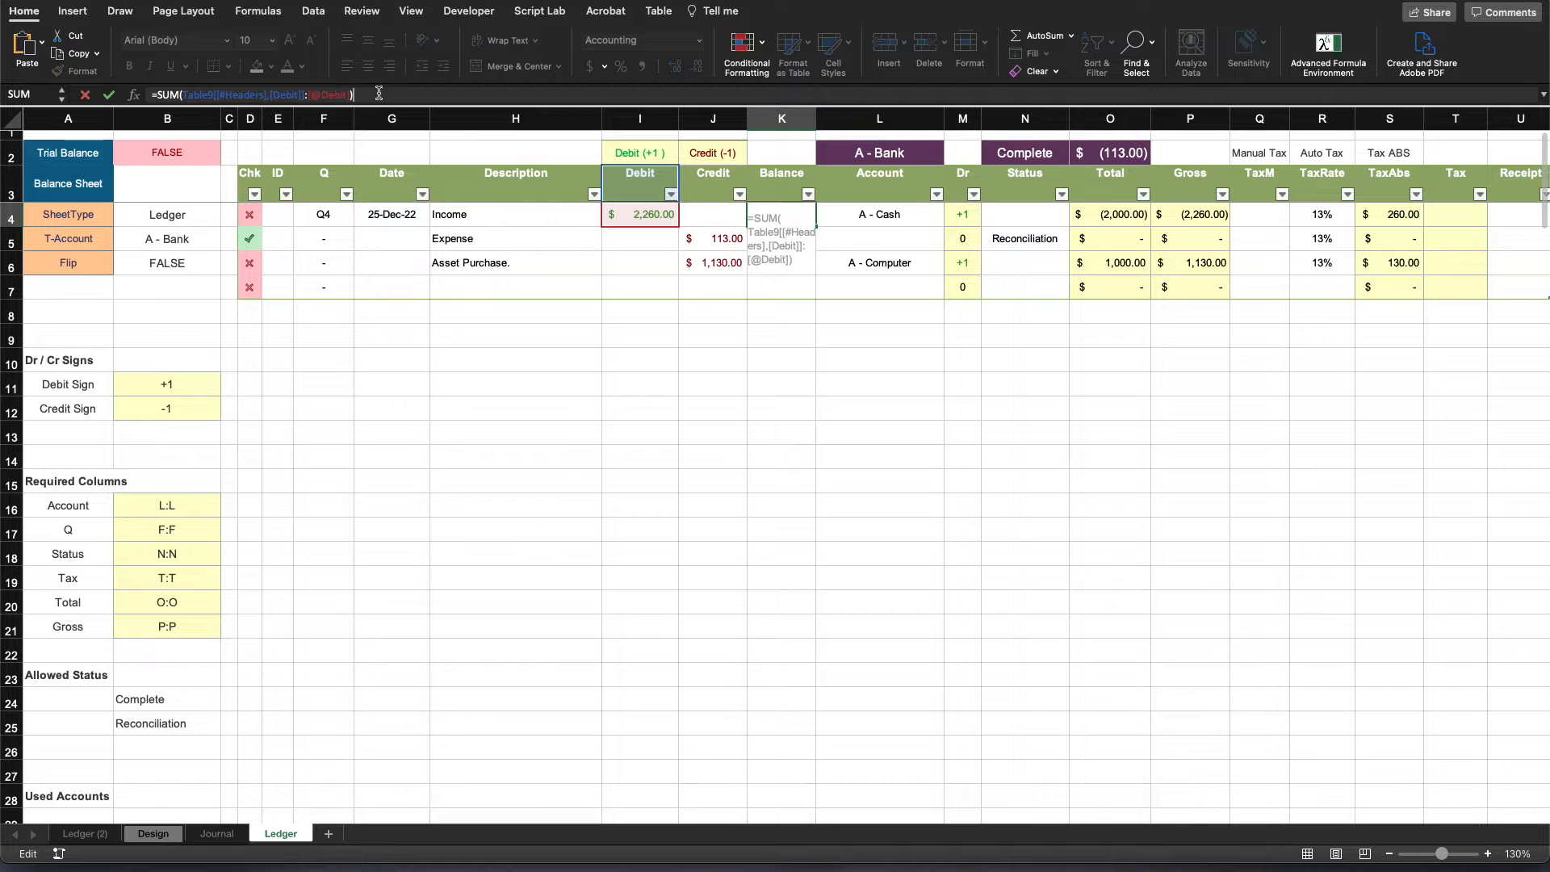
{"action": "type", "text": "*"}
{"action": "left_click", "coordinate": [637, 153]}
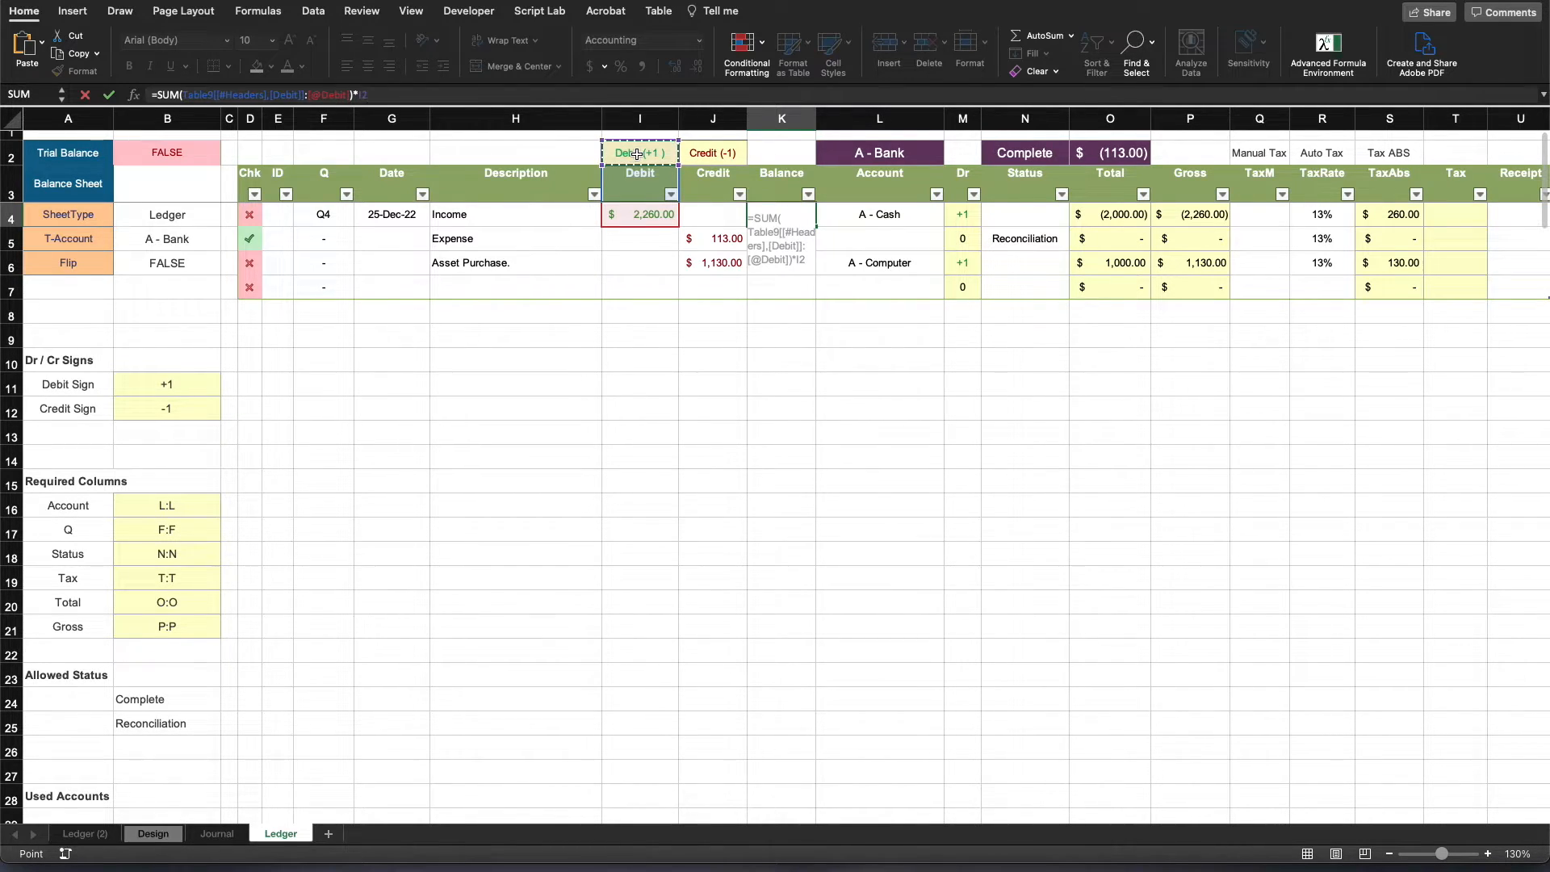
{"action": "key", "text": "F4"}
{"action": "type", "text": "+"}
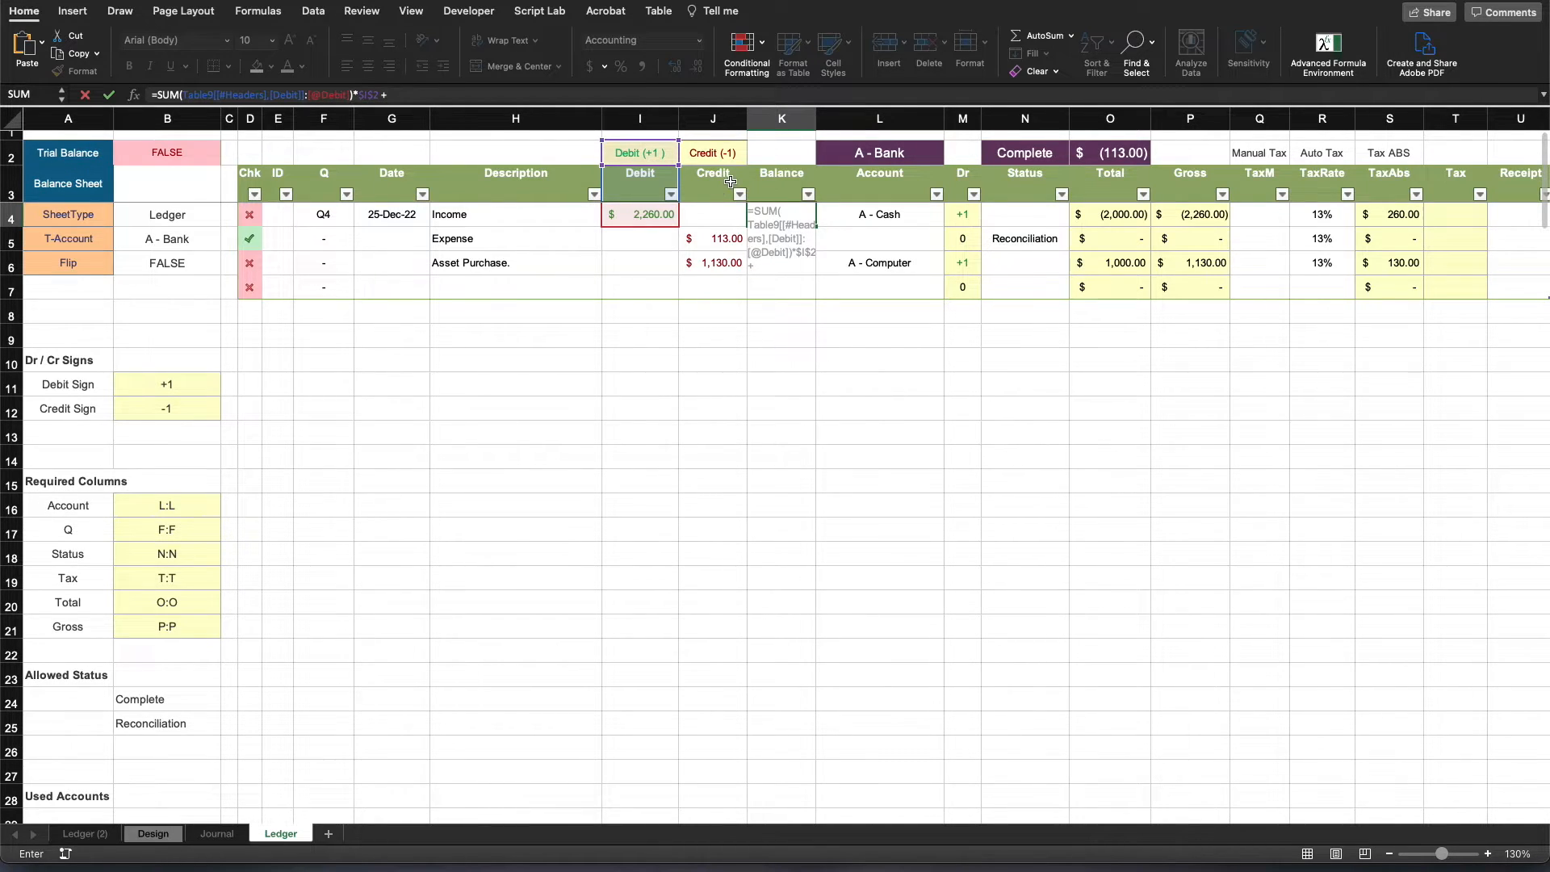
{"action": "left_click", "coordinate": [723, 177]}
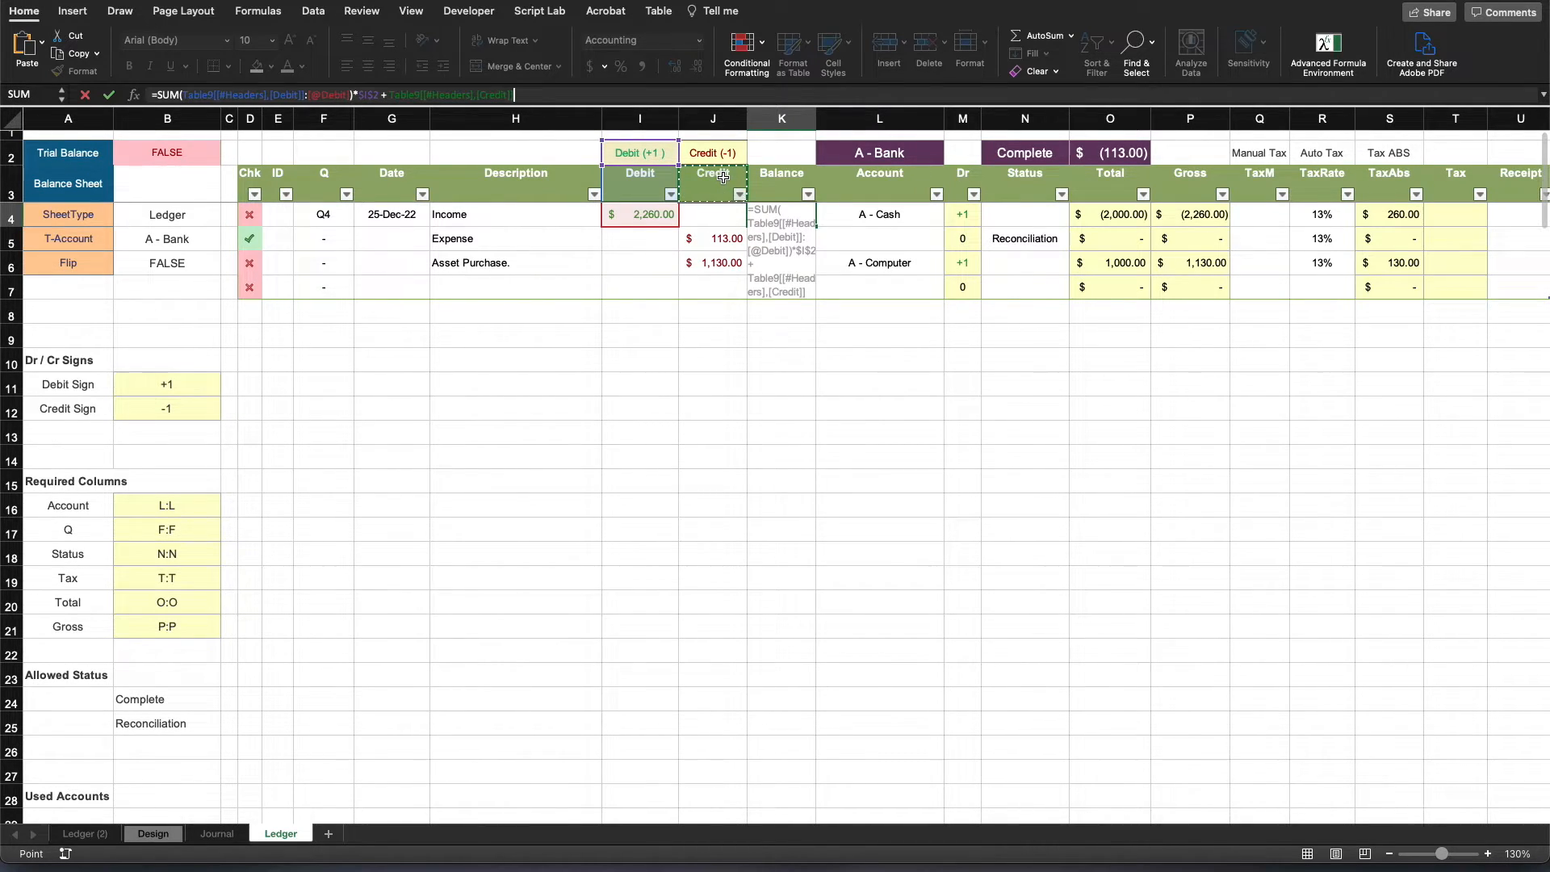
{"action": "key", "text": "BackSpace"}
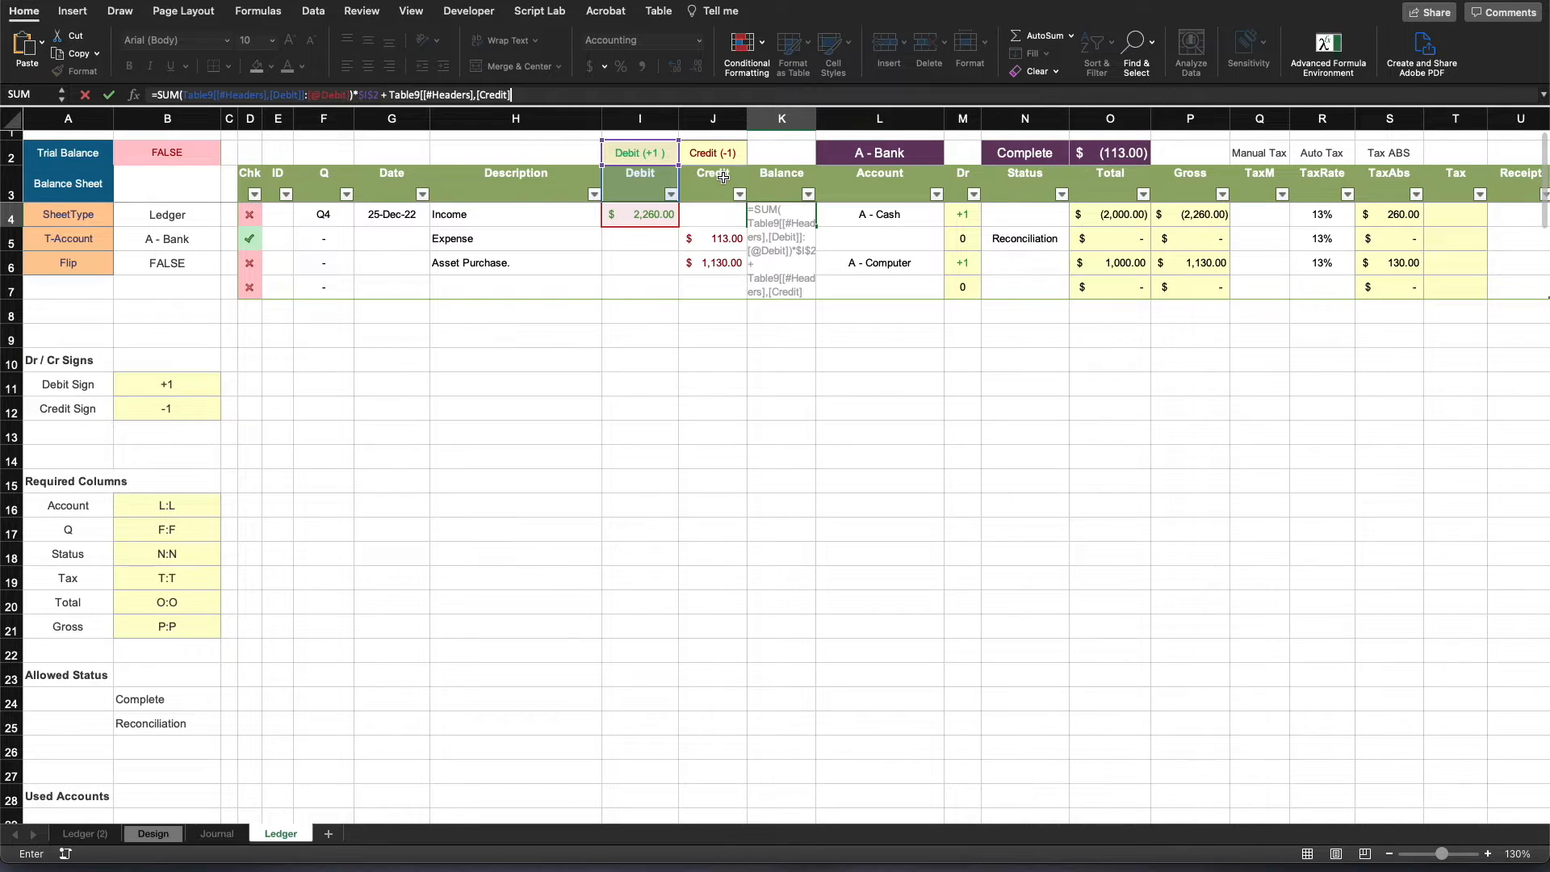
{"action": "key", "text": "BackSpace"}
{"action": "key", "text": "BackSpace"}
{"action": "key", "text": "BackSpace"}
{"action": "key", "text": "BackSpace"}
{"action": "key", "text": "BackSpace"}
{"action": "key", "text": "BackSpace"}
{"action": "key", "text": "BackSpace"}
{"action": "key", "text": "BackSpace"}
{"action": "key", "text": "BackSpace"}
{"action": "key", "text": "BackSpace"}
{"action": "key", "text": "BackSpace"}
{"action": "key", "text": "BackSpace"}
{"action": "key", "text": "BackSpace"}
{"action": "key", "text": "BackSpace"}
{"action": "key", "text": "BackSpace"}
{"action": "key", "text": "BackSpace"}
{"action": "key", "text": "BackSpace"}
{"action": "key", "text": "BackSpace"}
{"action": "key", "text": "BackSpace"}
{"action": "key", "text": "BackSpace"}
{"action": "key", "text": "BackSpace"}
{"action": "key", "text": "BackSpace"}
{"action": "key", "text": "BackSpace"}
{"action": "key", "text": "BackSpace"}
{"action": "key", "text": "BackSpace"}
{"action": "key", "text": "BackSpace"}
{"action": "key", "text": "BackSpace"}
{"action": "key", "text": "BackSpace"}
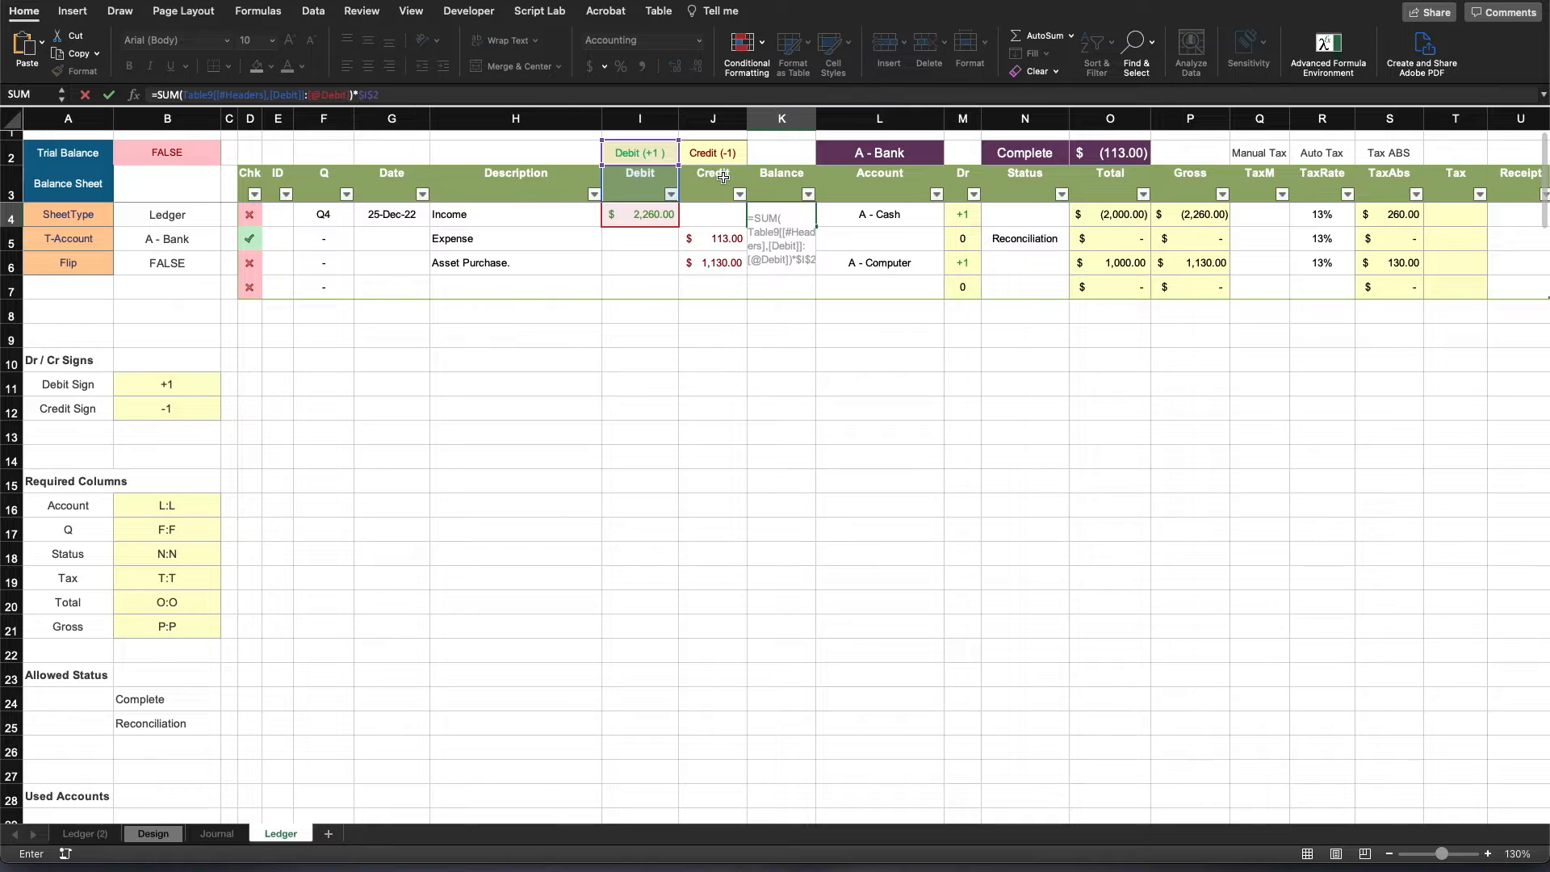
{"action": "type", "text": "+ s"}
{"action": "type", "text": "um("}
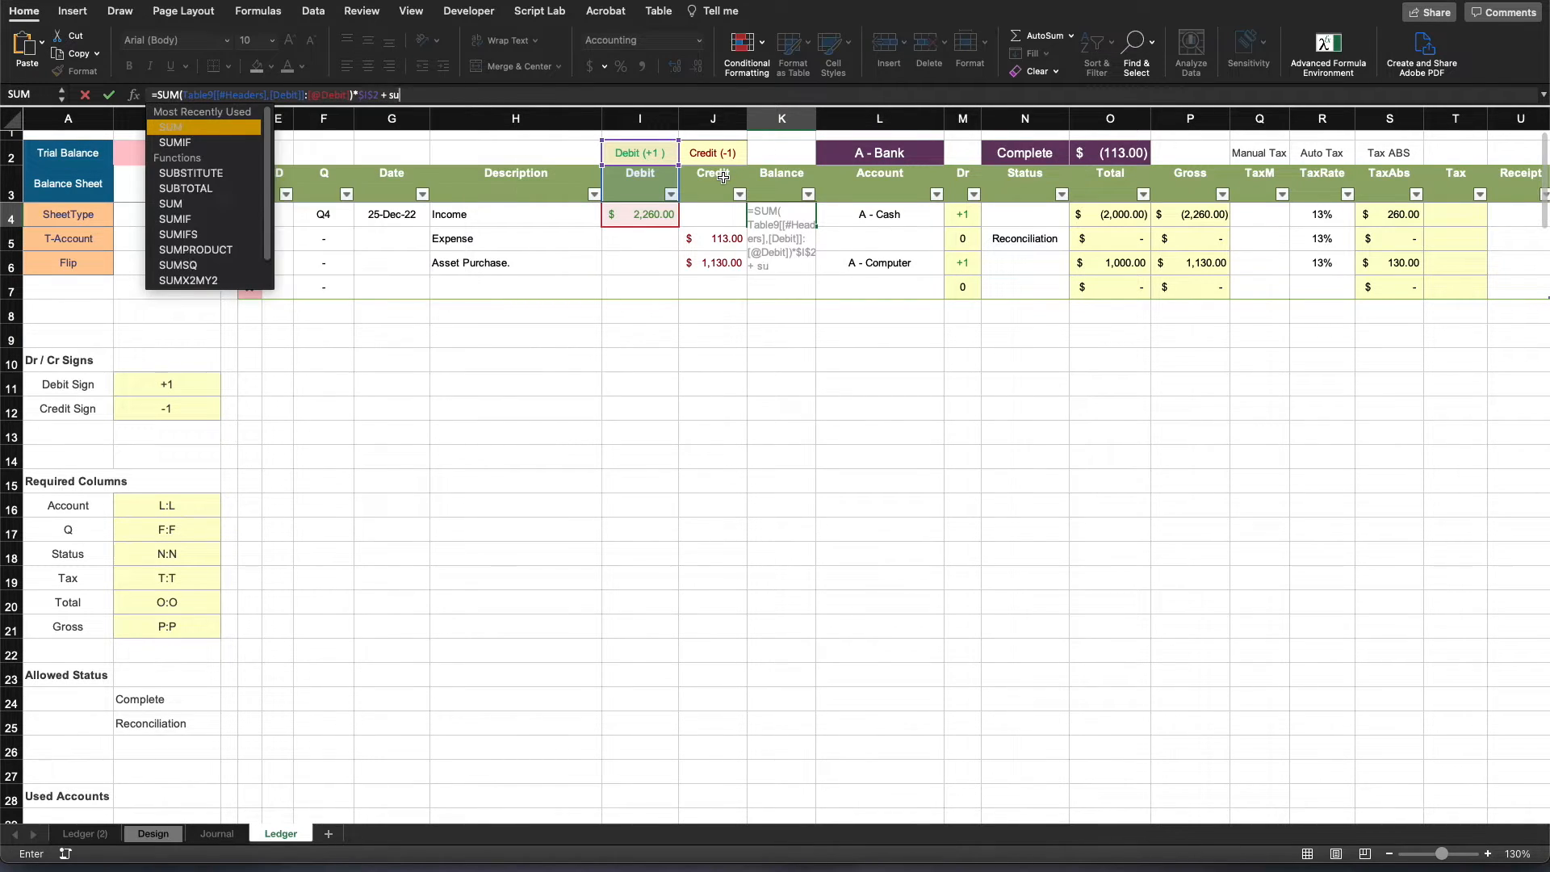
{"action": "left_click", "coordinate": [715, 179]}
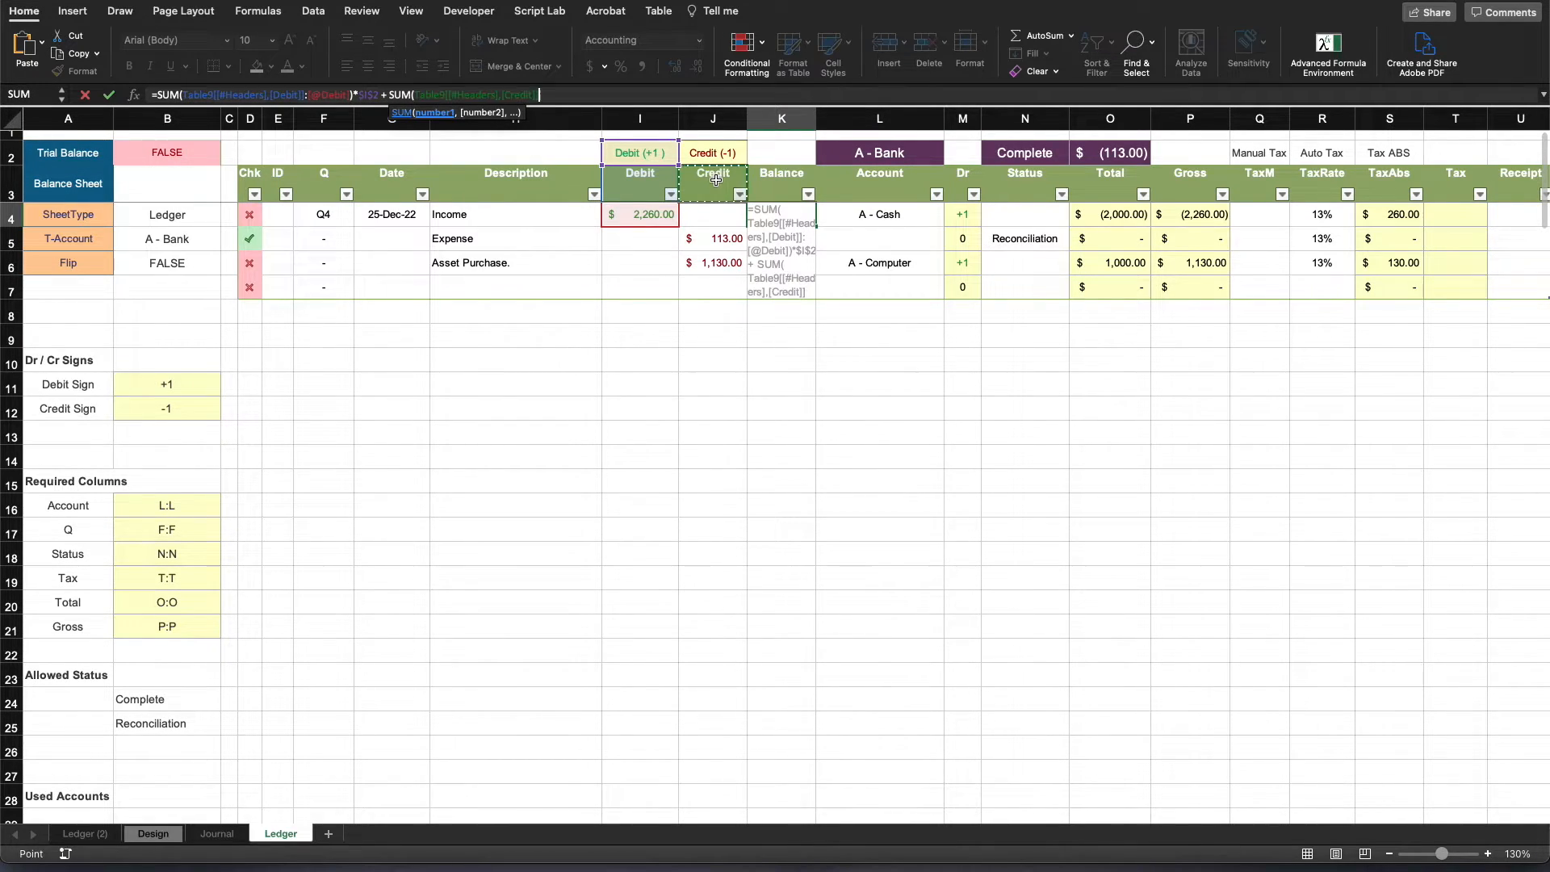
{"action": "type", "text": ":"}
{"action": "left_click", "coordinate": [716, 214]}
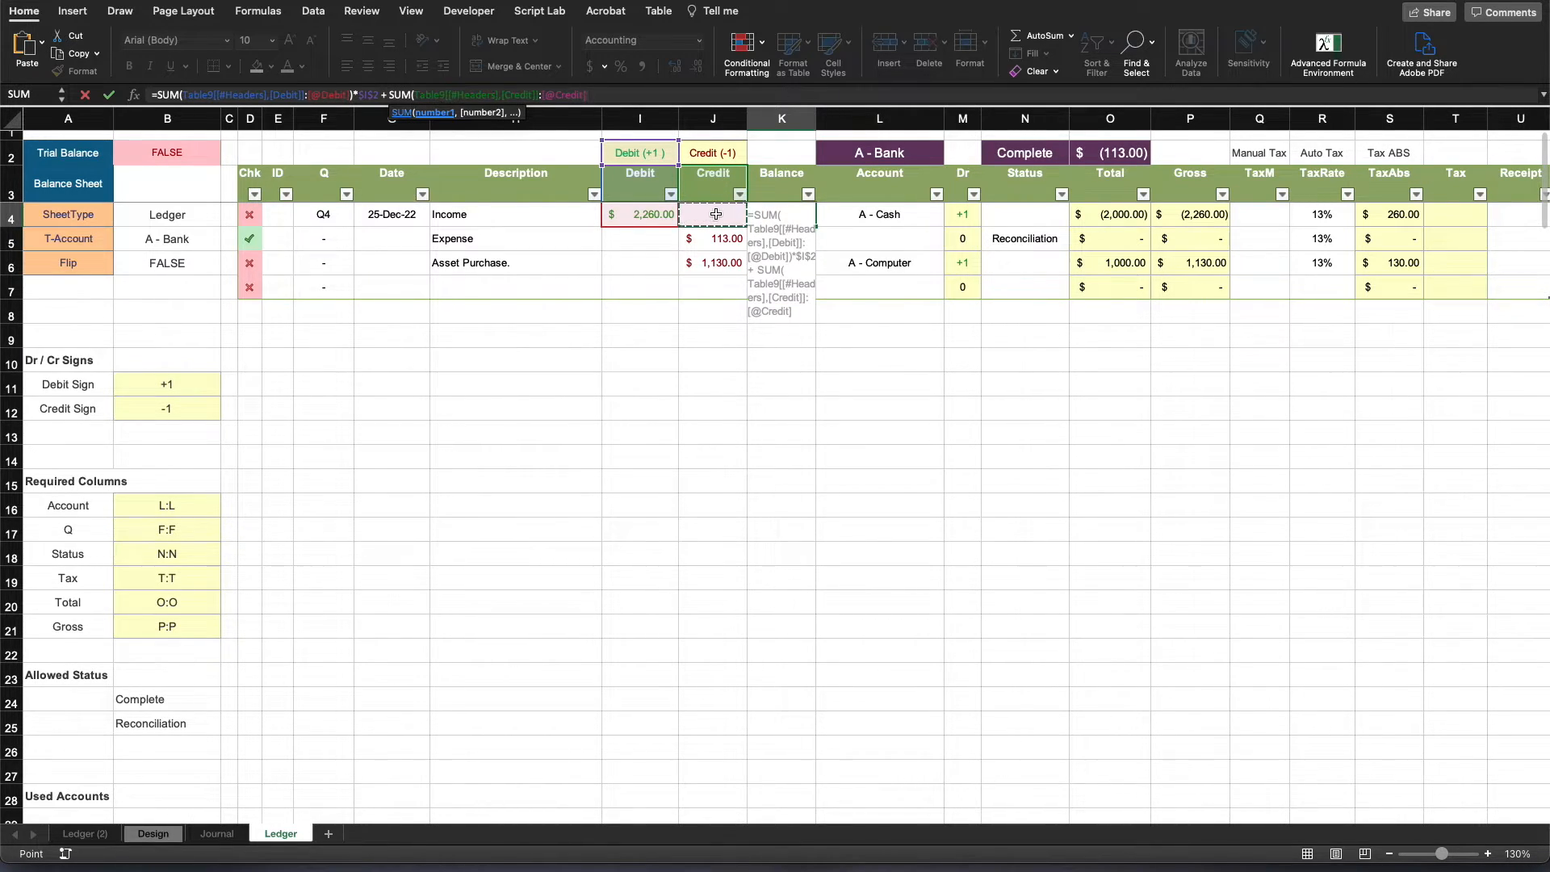
{"action": "type", "text": ")"}
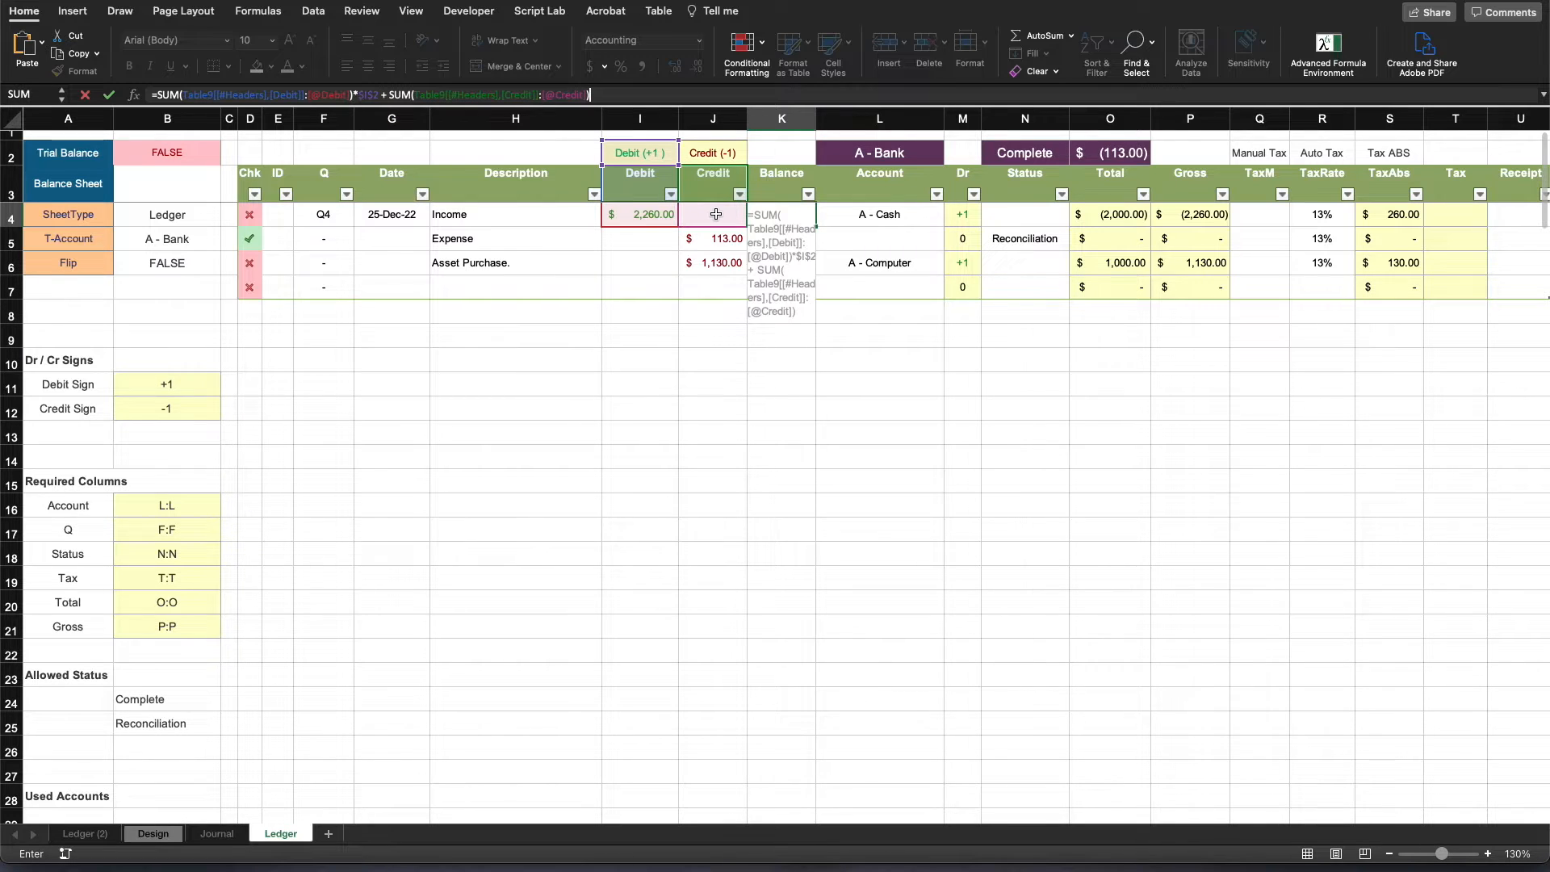
{"action": "type", "text": "*"}
{"action": "left_click", "coordinate": [726, 153]}
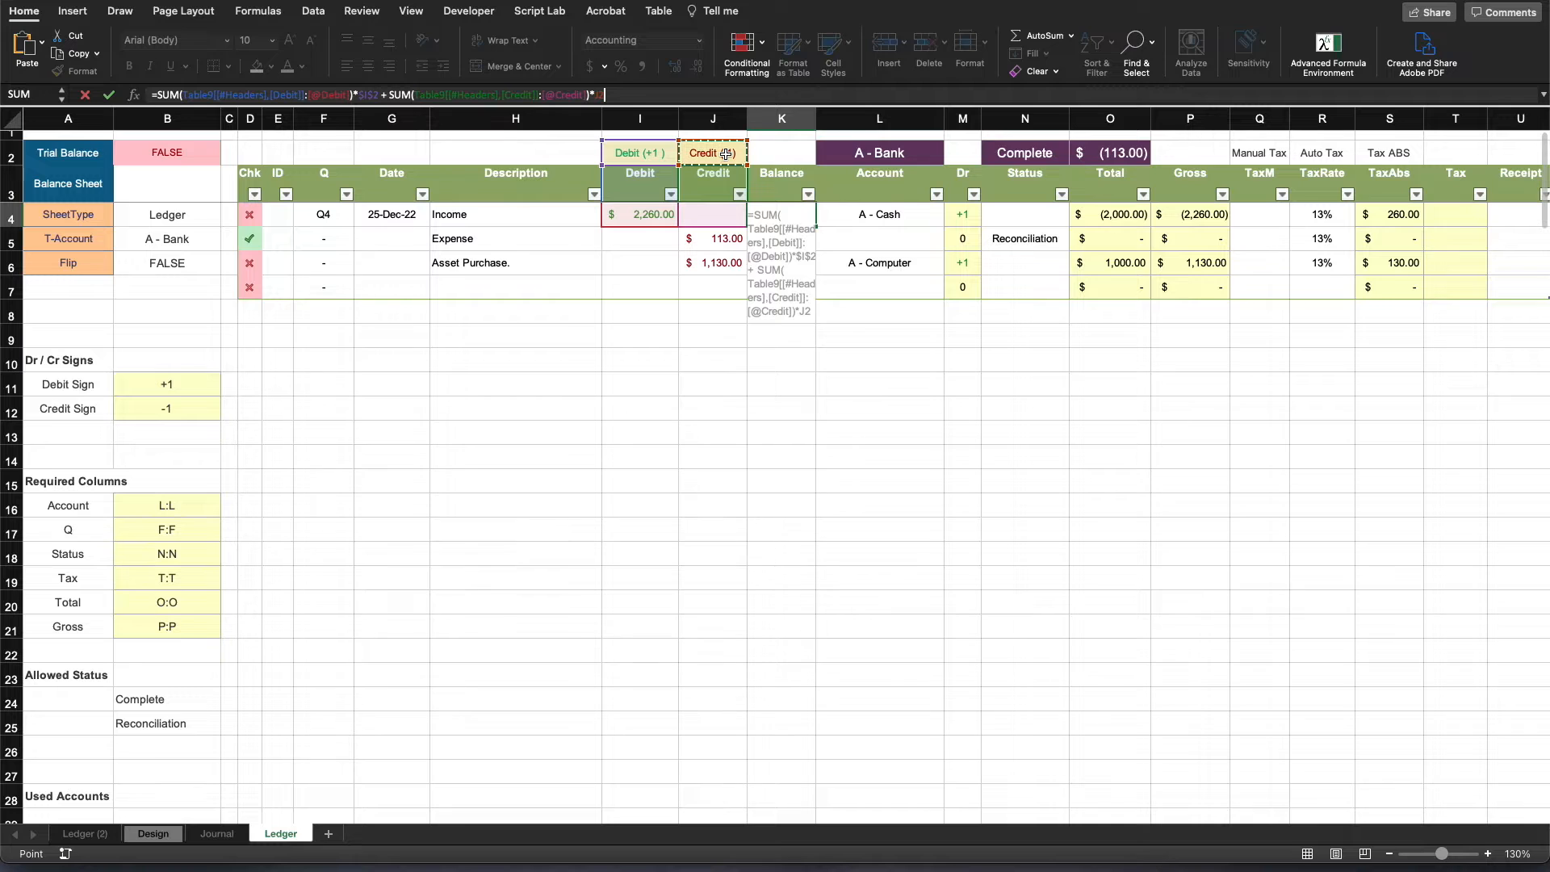
{"action": "key", "text": "F4"}
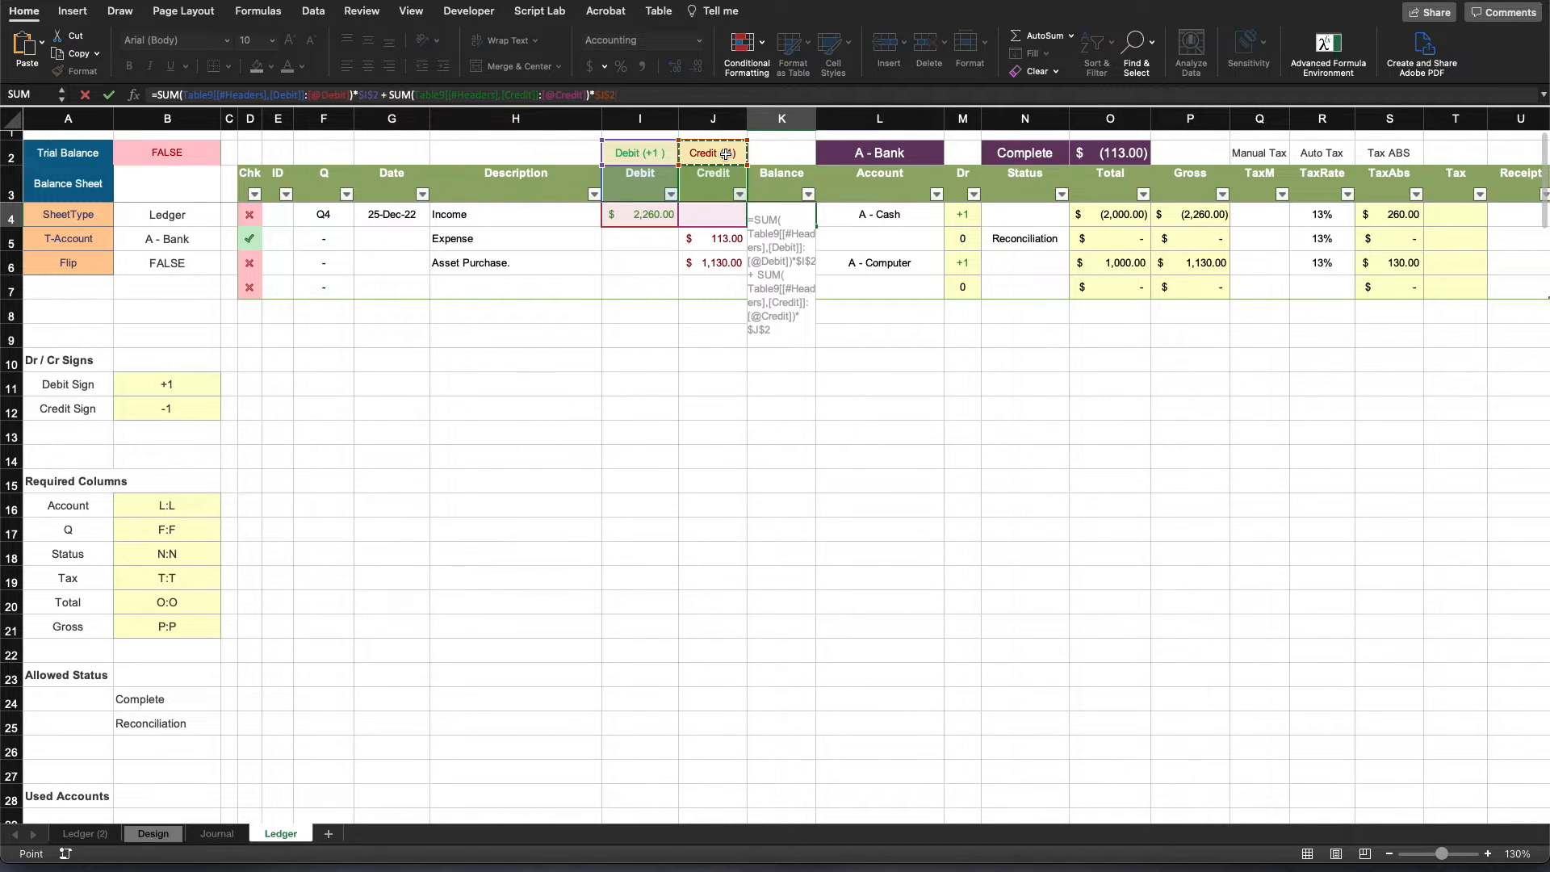
{"action": "key", "text": "Return"}
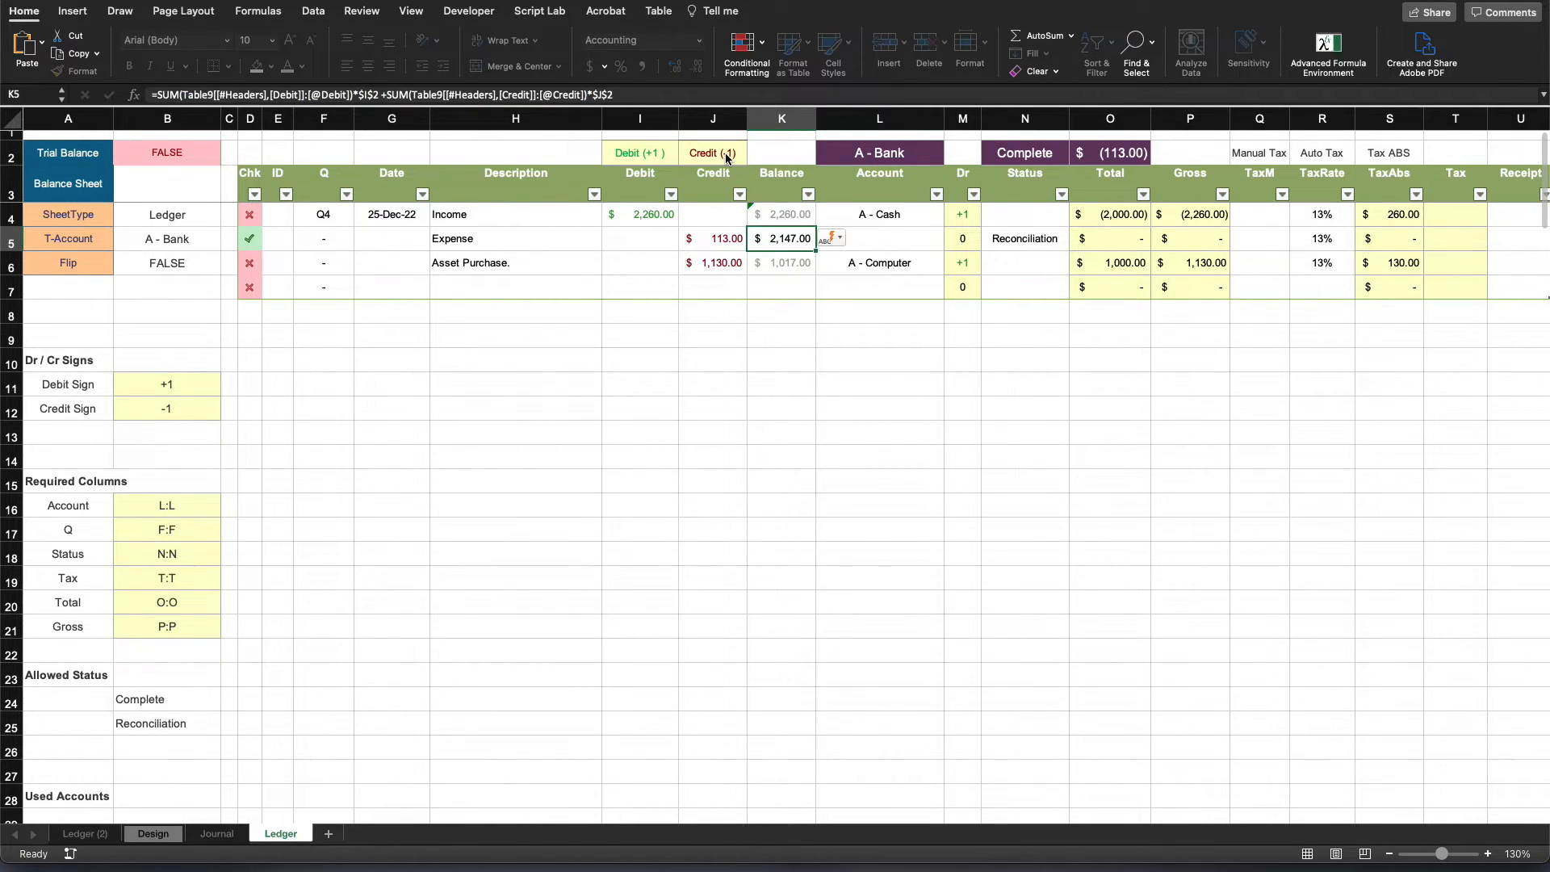
- Compare the Balance formulas in K4 and K5 and restore K4 to the calculated column formula
{"action": "left_click", "coordinate": [798, 216]}
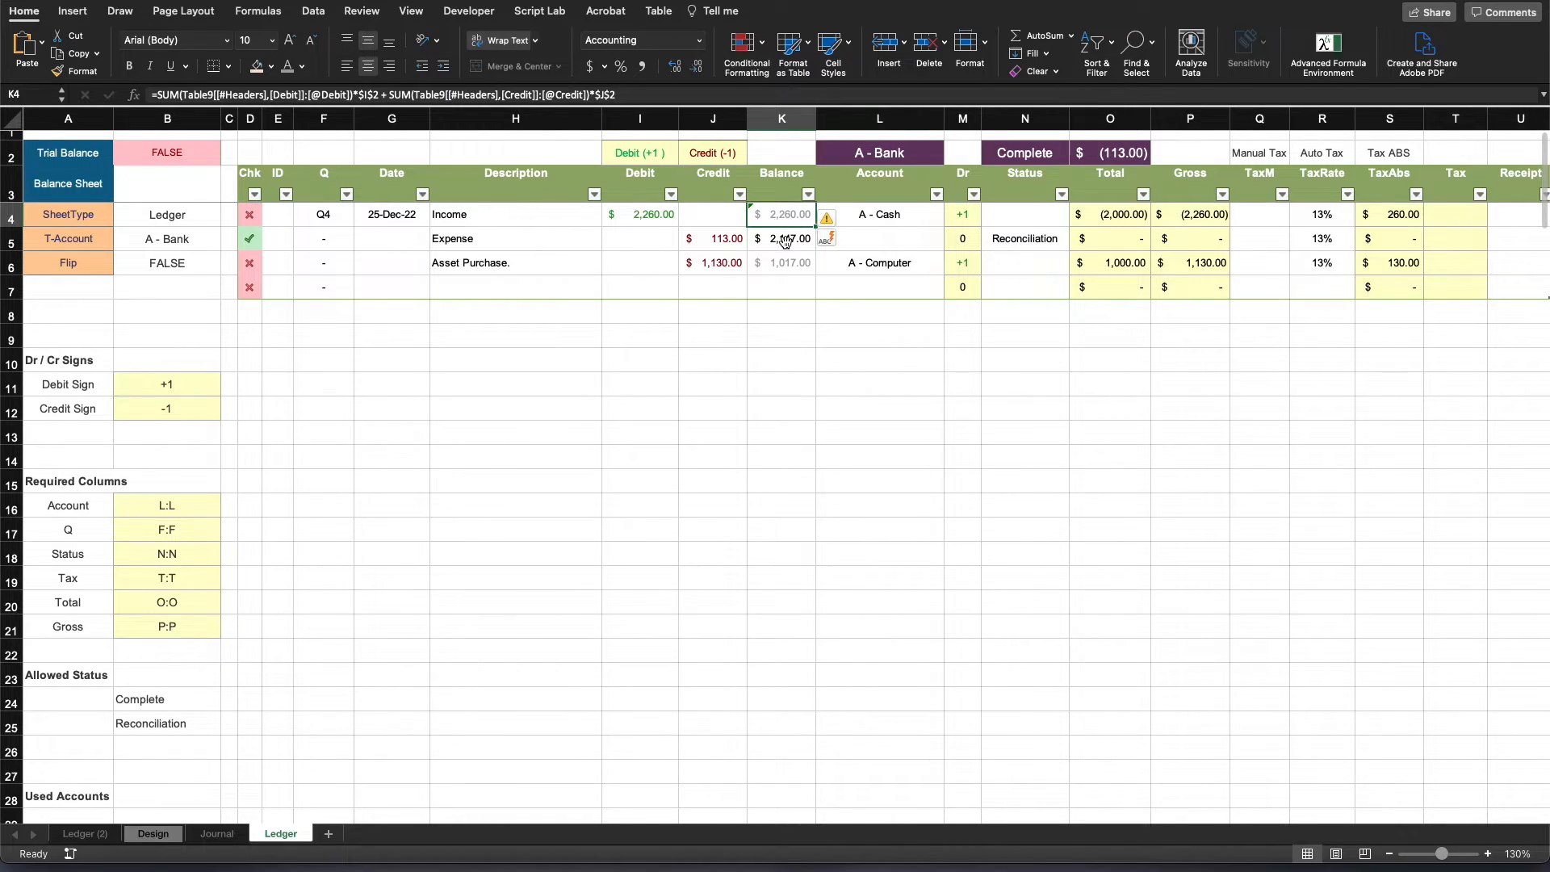
{"action": "left_click", "coordinate": [785, 239]}
{"action": "key", "text": "Up"}
{"action": "key", "text": "Down"}
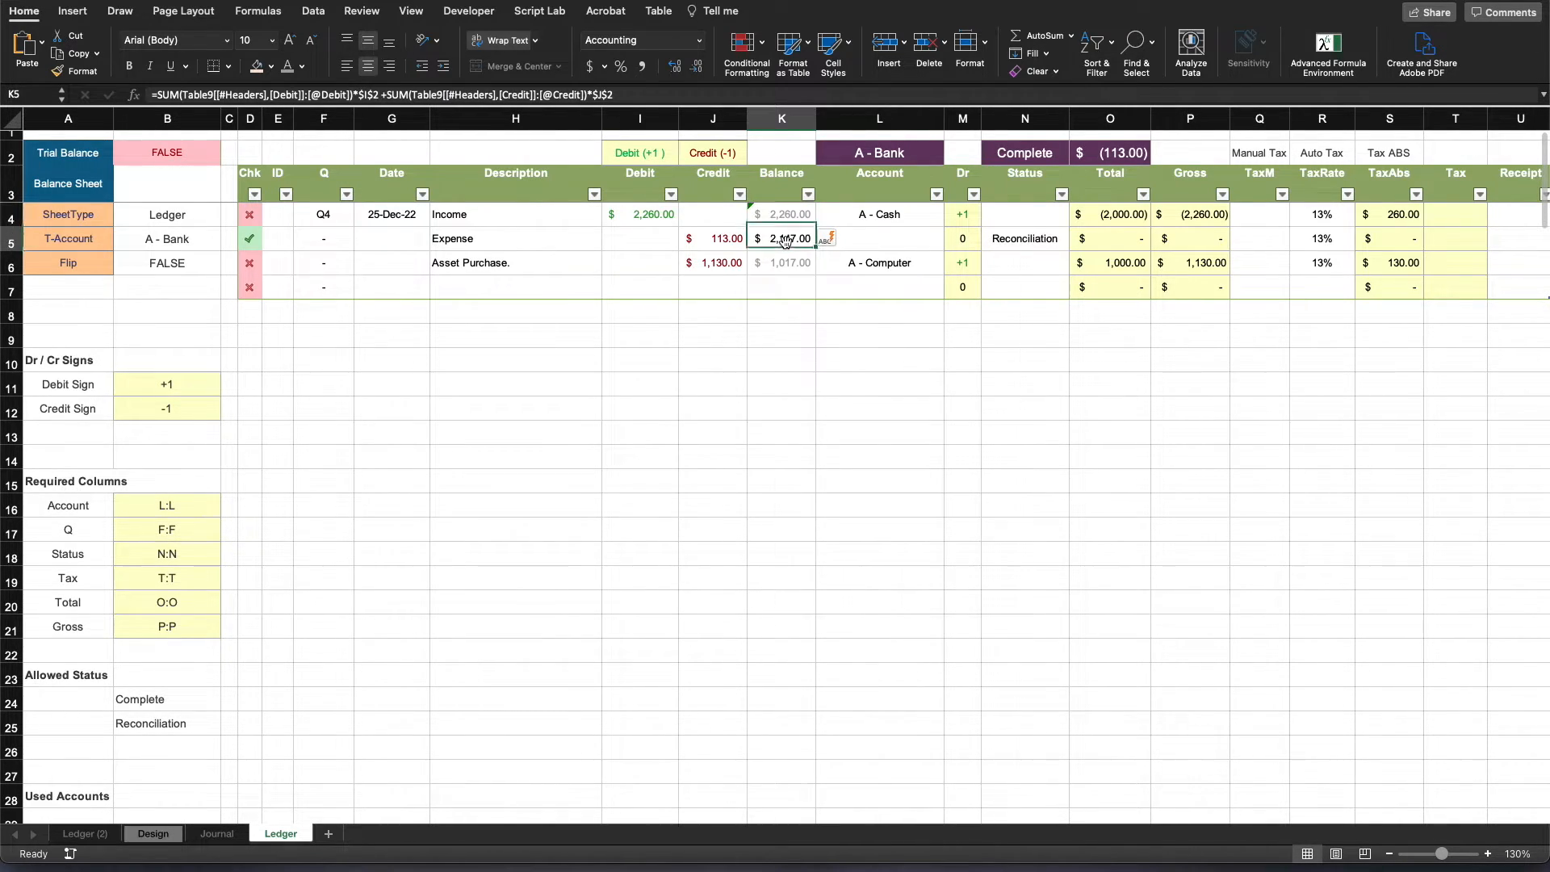
{"action": "key", "text": "Up"}
{"action": "left_click", "coordinate": [825, 220]}
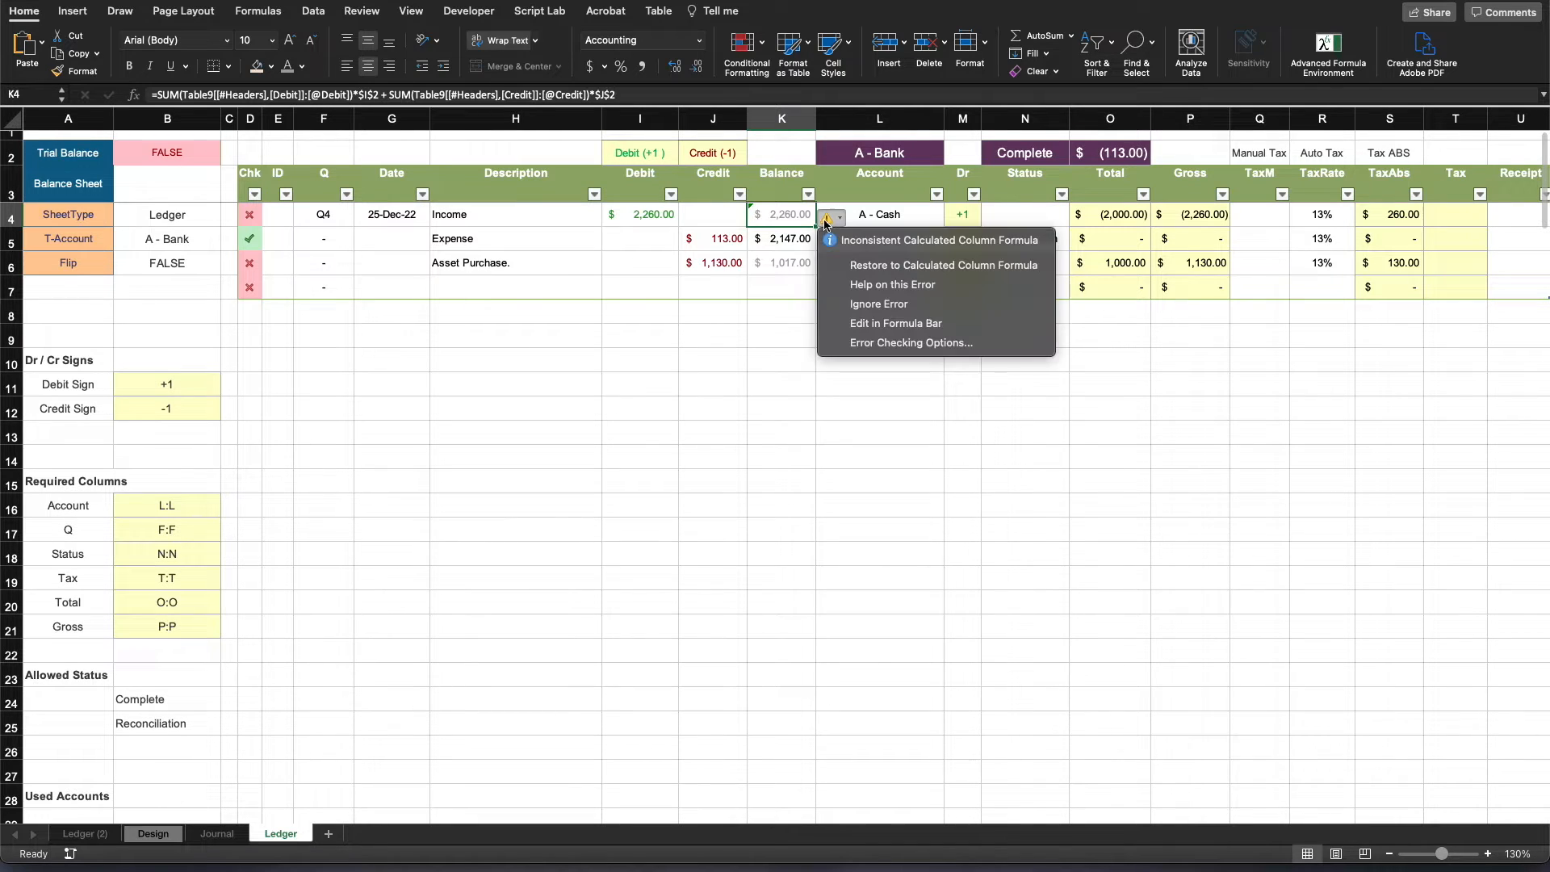
{"action": "left_click", "coordinate": [941, 266]}
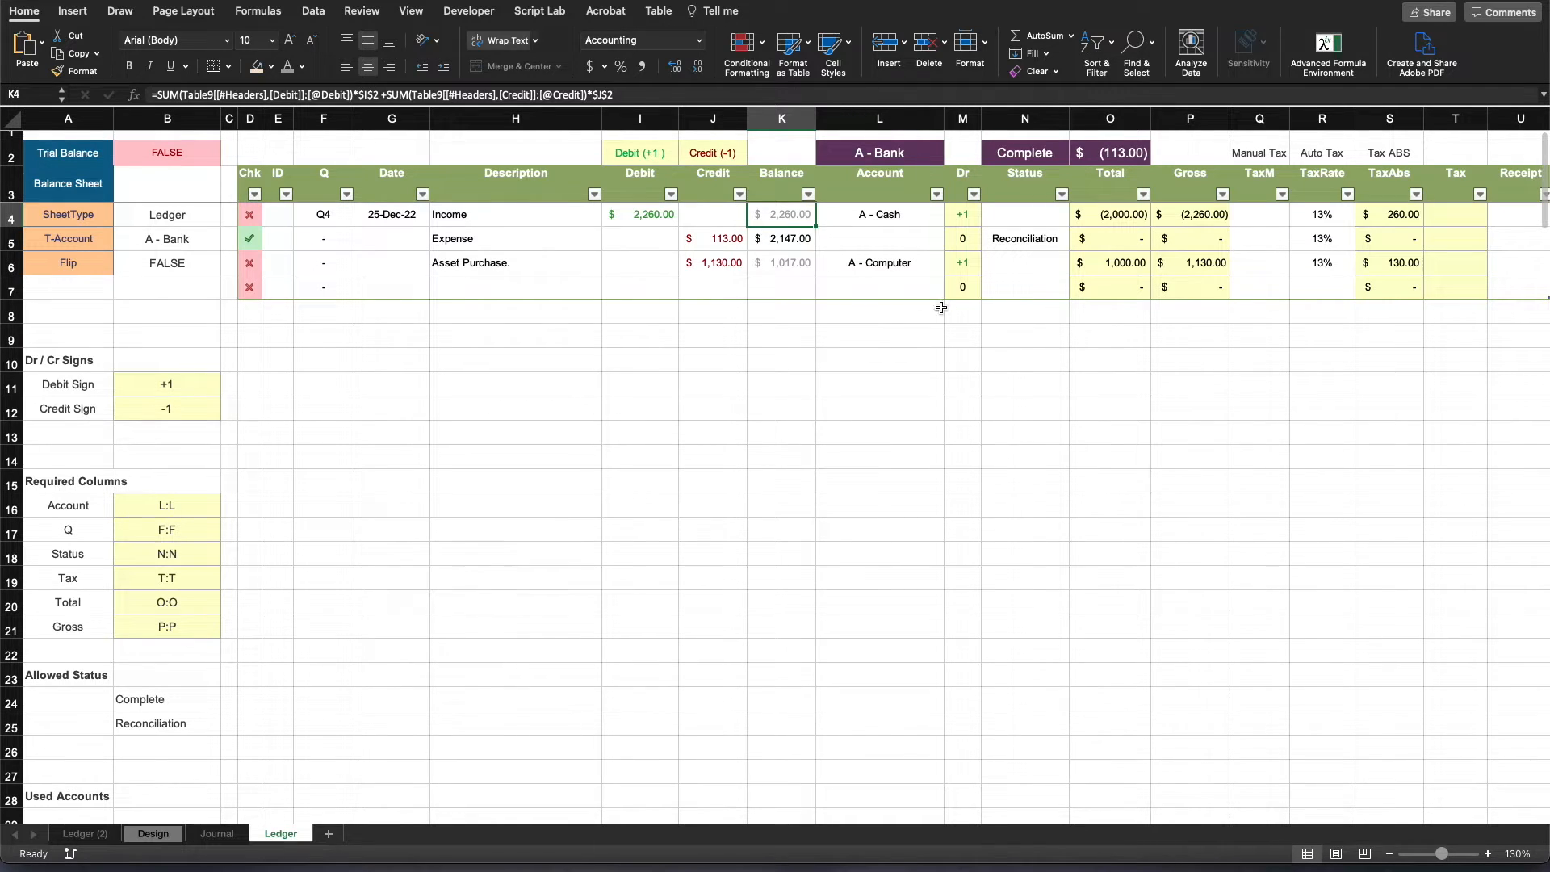
{"action": "left_click", "coordinate": [928, 331]}
- Examine the Income row's Account, the Used Accounts section, and the Dr and Account columns of the ledger
{"action": "left_click", "coordinate": [924, 213]}
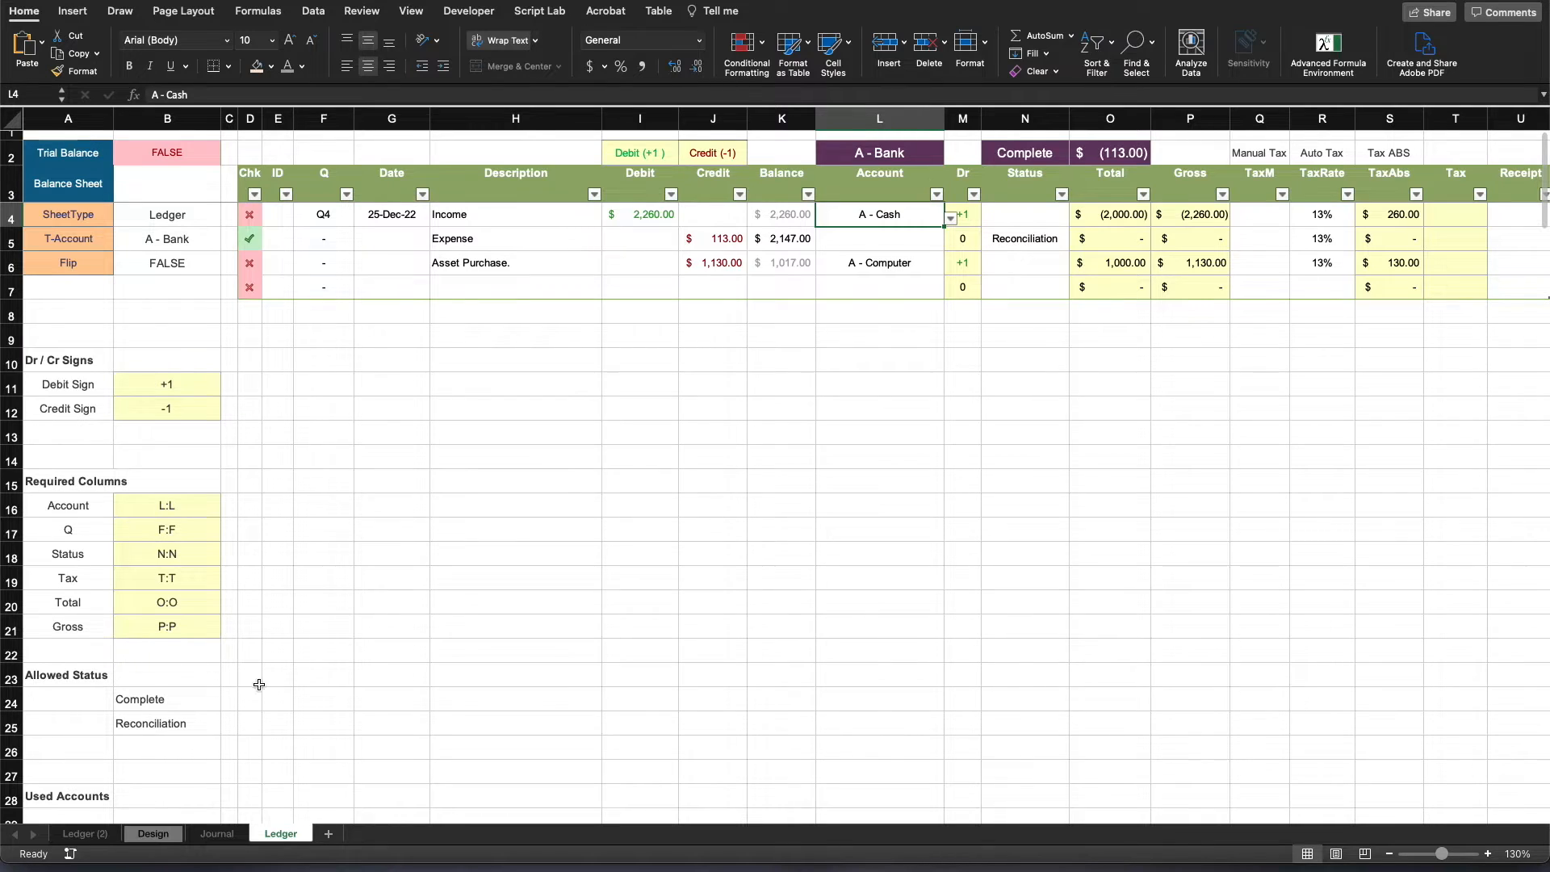
{"action": "scroll", "coordinate": [99, 692], "scroll_direction": "down", "scroll_amount": 1}
{"action": "left_click", "coordinate": [139, 774]}
{"action": "scroll", "coordinate": [139, 786], "scroll_direction": "down", "scroll_amount": 1}
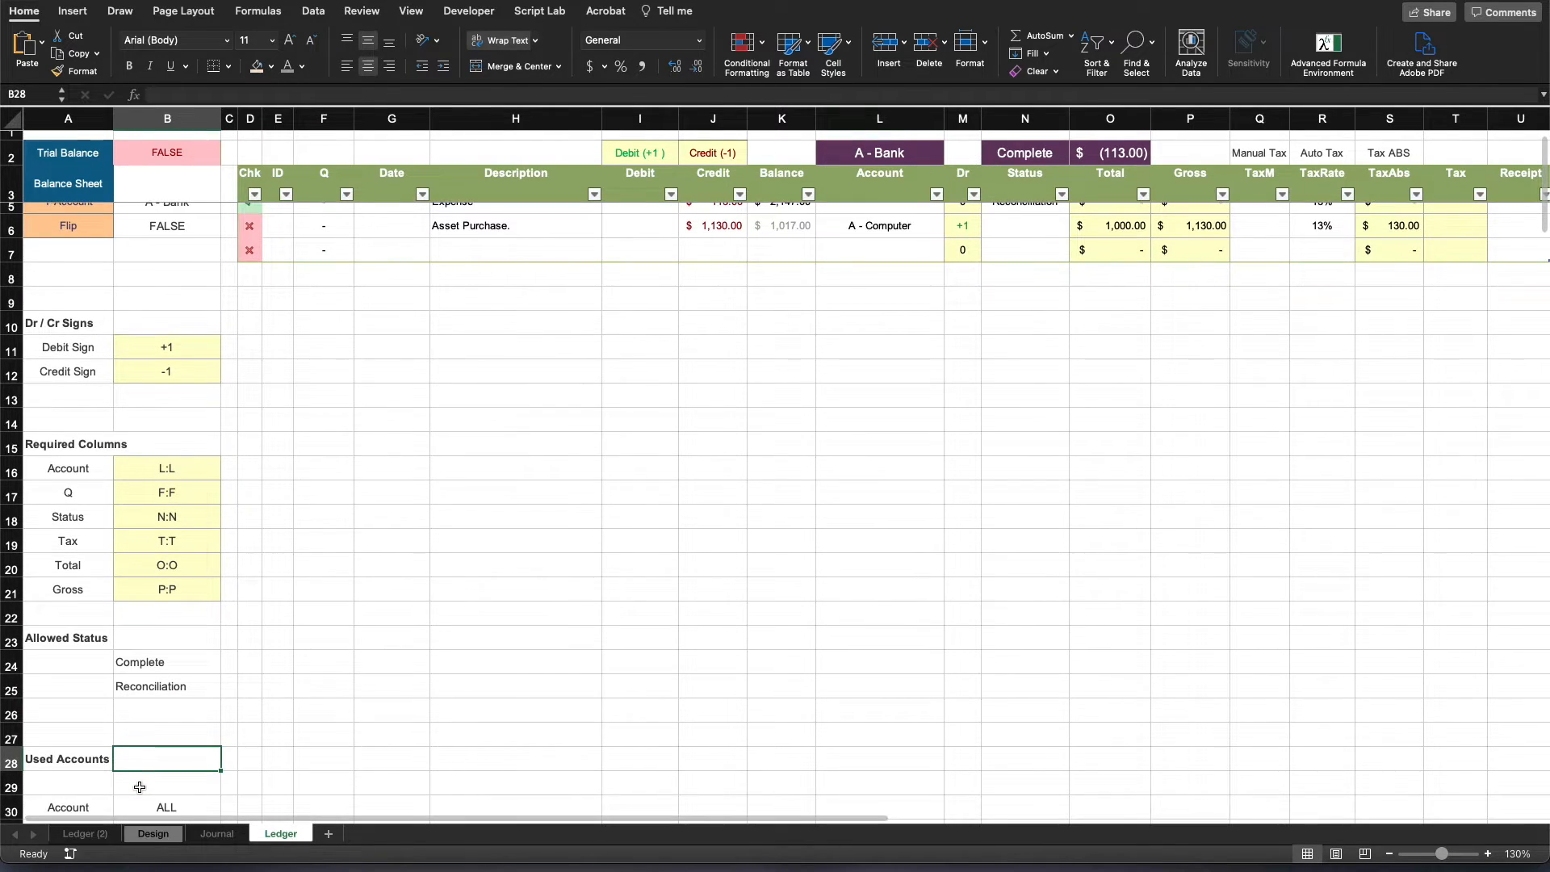
{"action": "scroll", "coordinate": [170, 779], "scroll_direction": "down", "scroll_amount": 3}
{"action": "key", "text": "Up"}
{"action": "scroll", "coordinate": [156, 665], "scroll_direction": "up", "scroll_amount": 1}
{"action": "scroll", "coordinate": [1098, 277], "scroll_direction": "up", "scroll_amount": 4}
{"action": "left_click", "coordinate": [875, 553]}
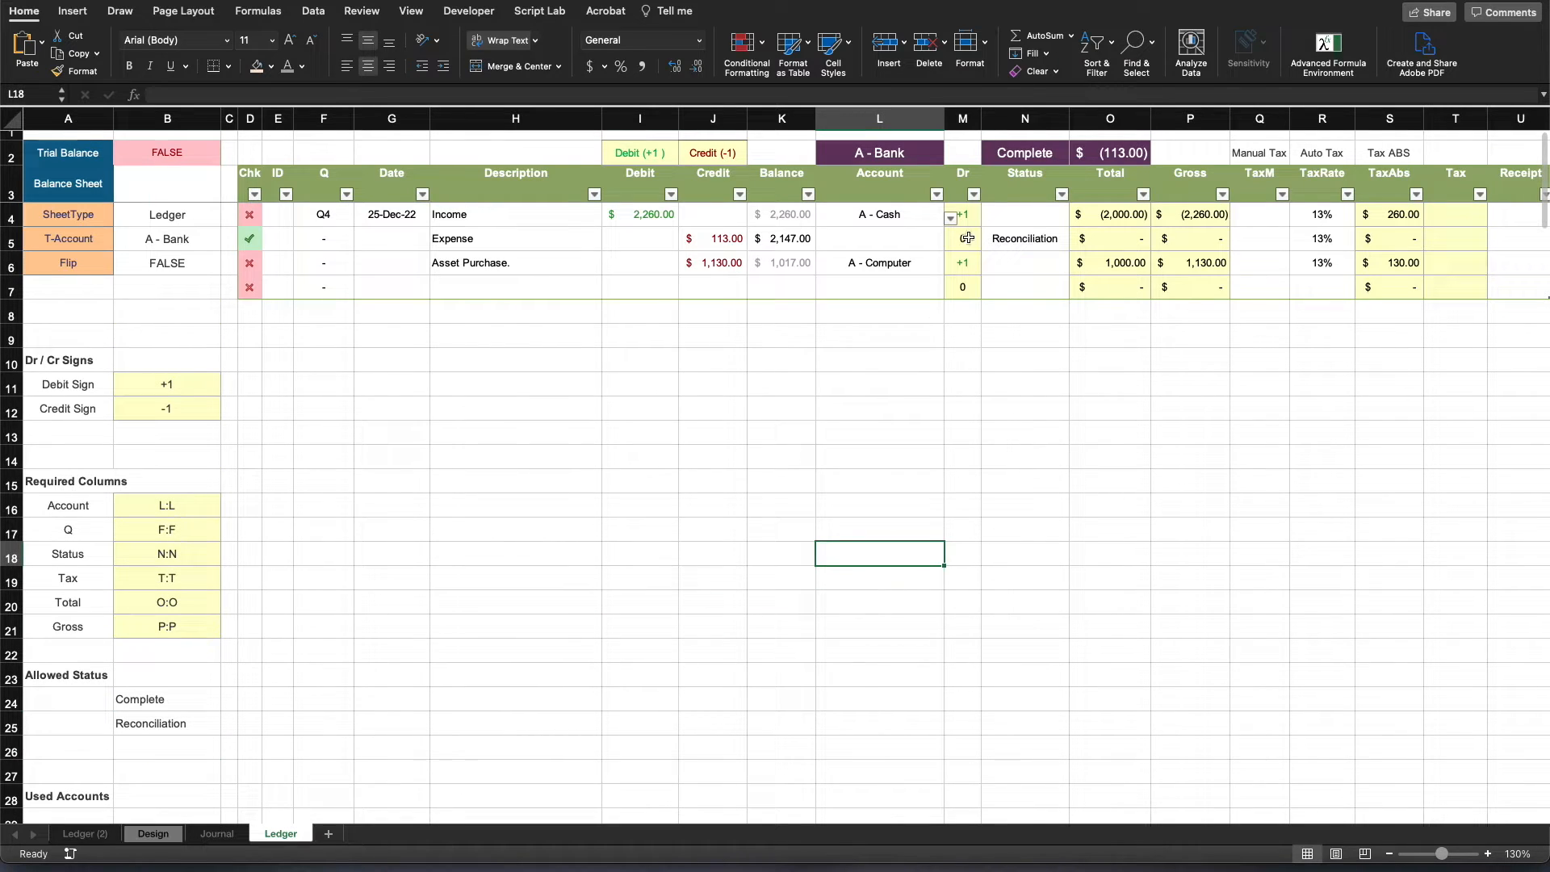
{"action": "left_click_drag", "start_coordinate": [965, 217], "coordinate": [973, 286]}
{"action": "left_click_drag", "start_coordinate": [897, 214], "coordinate": [897, 289]}
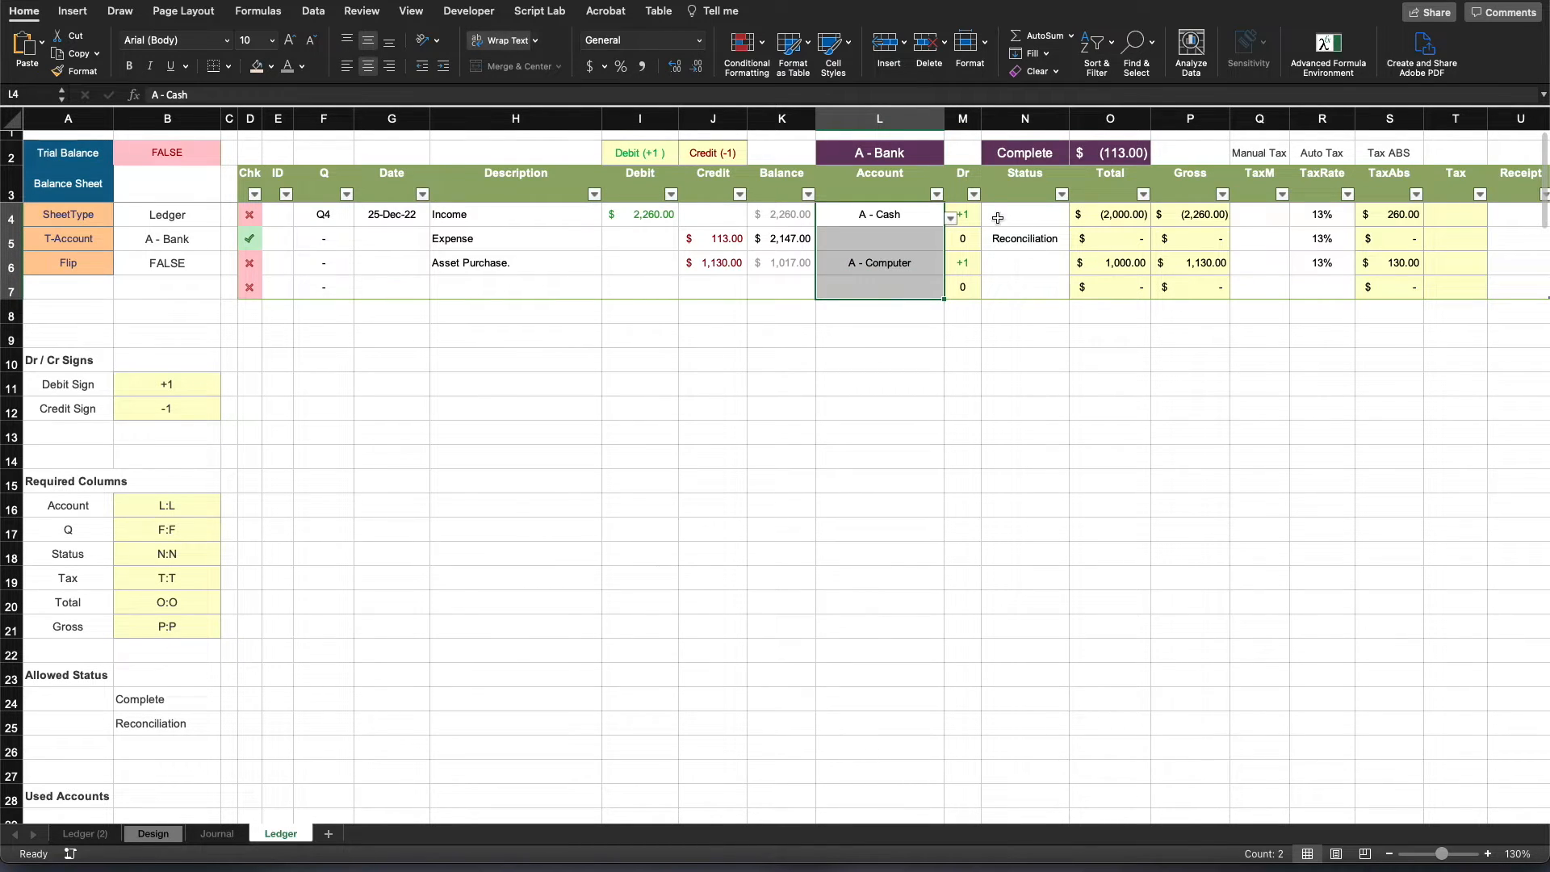
- Clear the Income row's Account in L4
{"action": "left_click", "coordinate": [914, 216]}
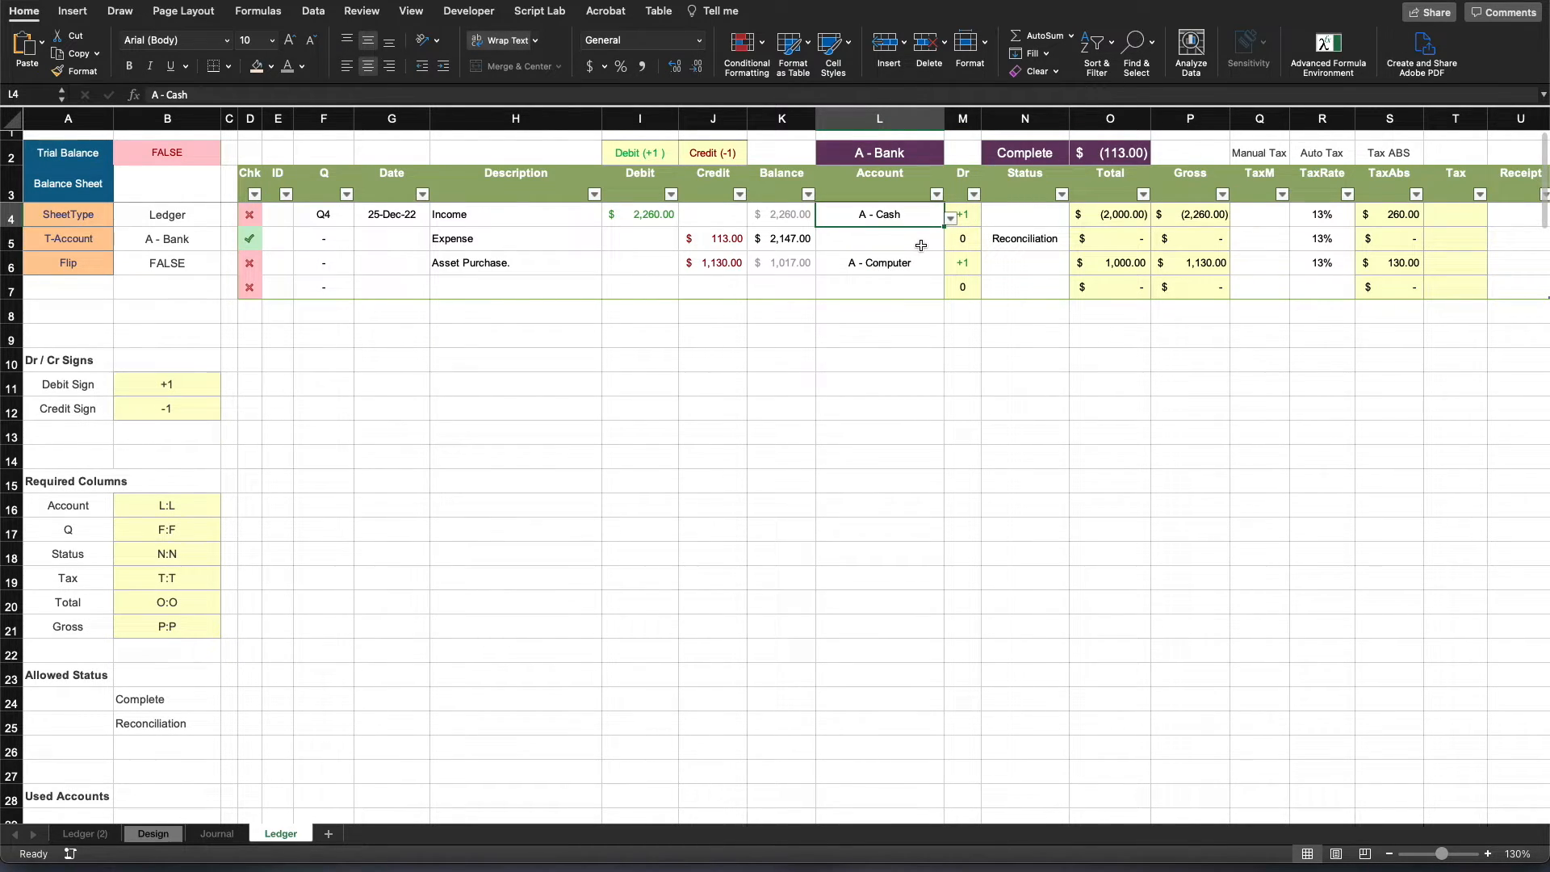
{"action": "key", "text": "Delete"}
{"action": "type", "text": "z"}
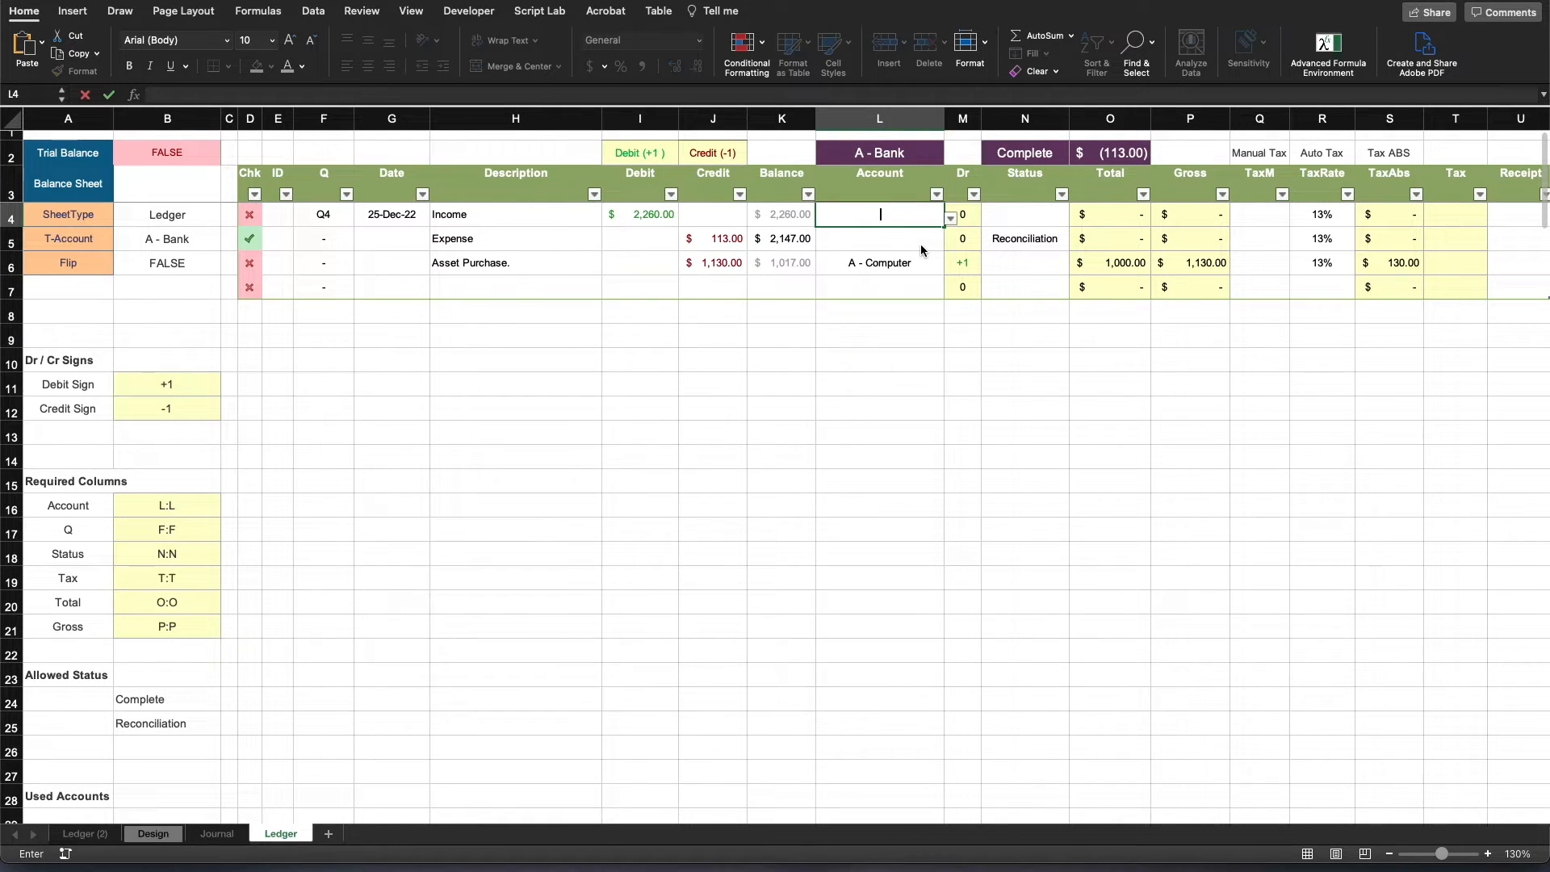
{"action": "key", "text": "Return"}
- Review the Income row's Chk, Account and Total to Tax cells, as well as the Bank debit entry in the T-Accounts
{"action": "left_click", "coordinate": [253, 206]}
{"action": "left_click", "coordinate": [880, 402]}
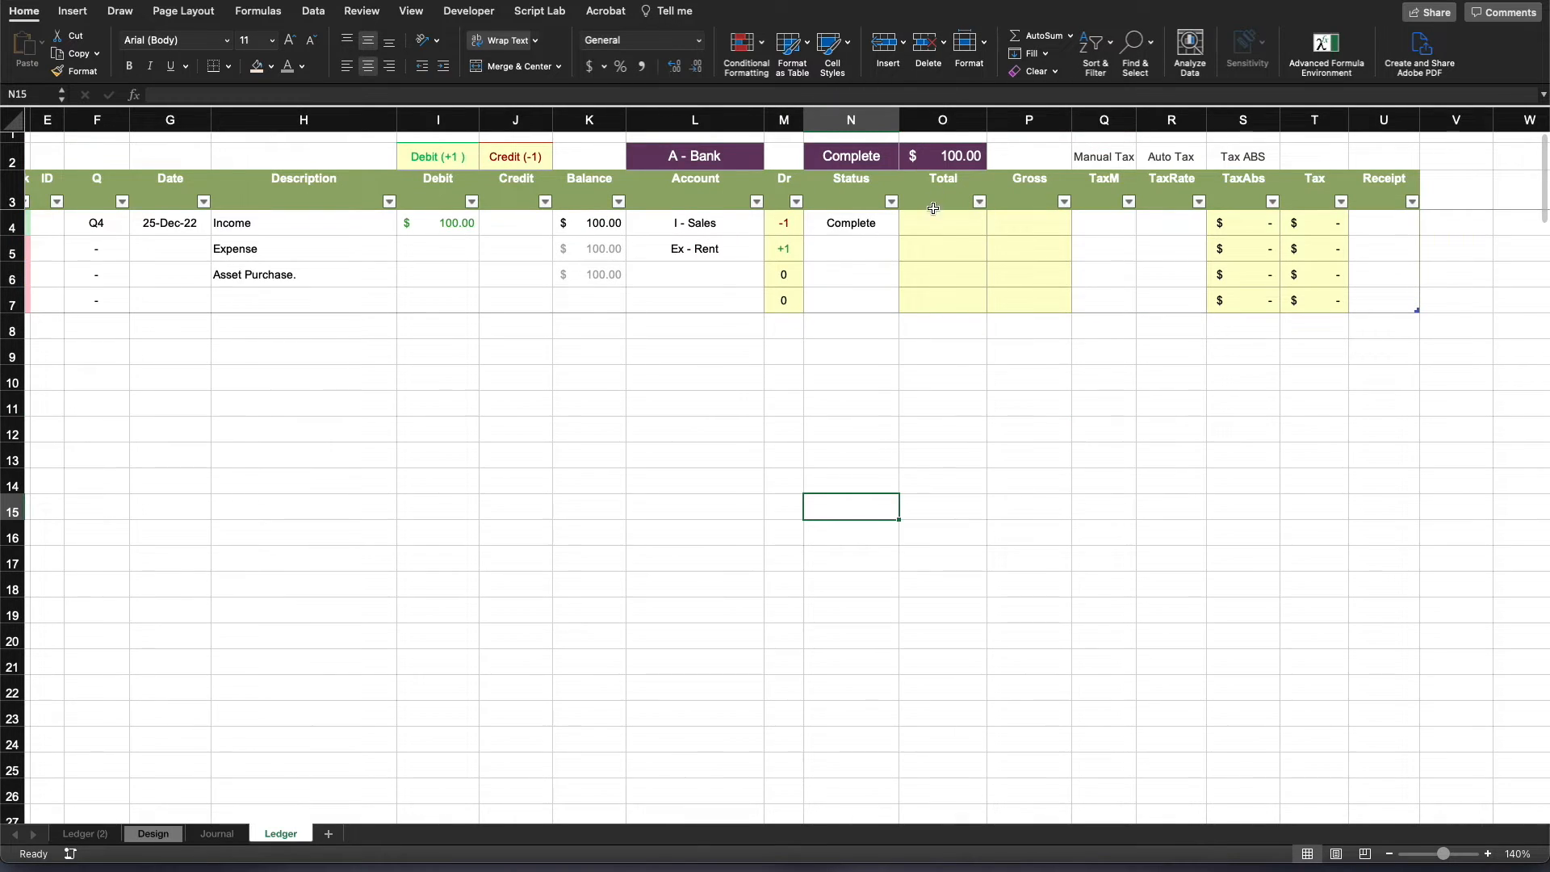
{"action": "left_click_drag", "start_coordinate": [933, 211], "coordinate": [1301, 233]}
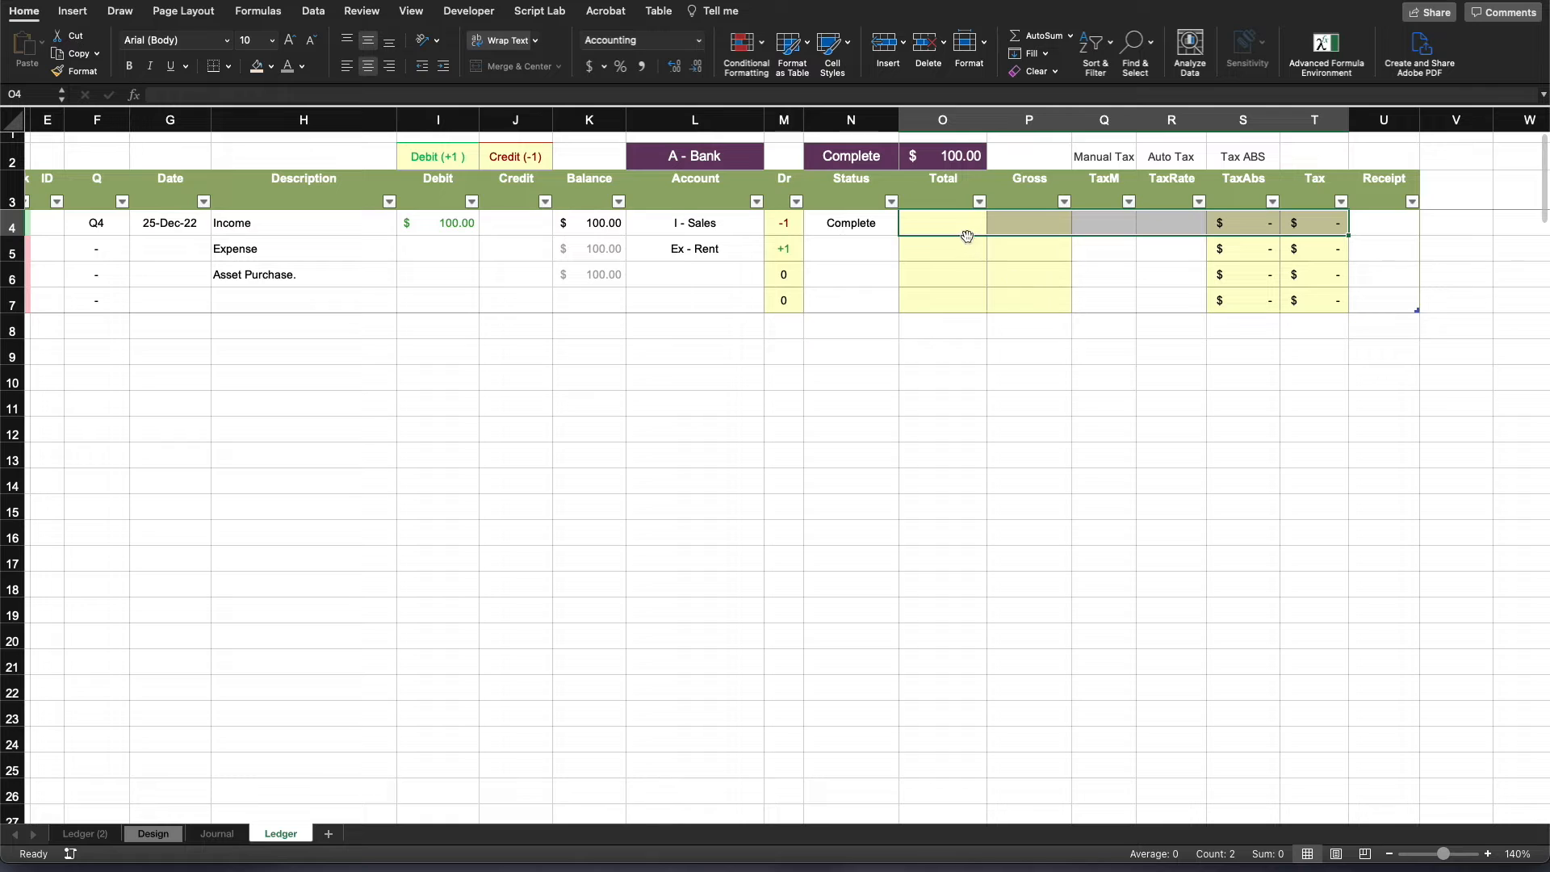
{"action": "left_click", "coordinate": [716, 224]}
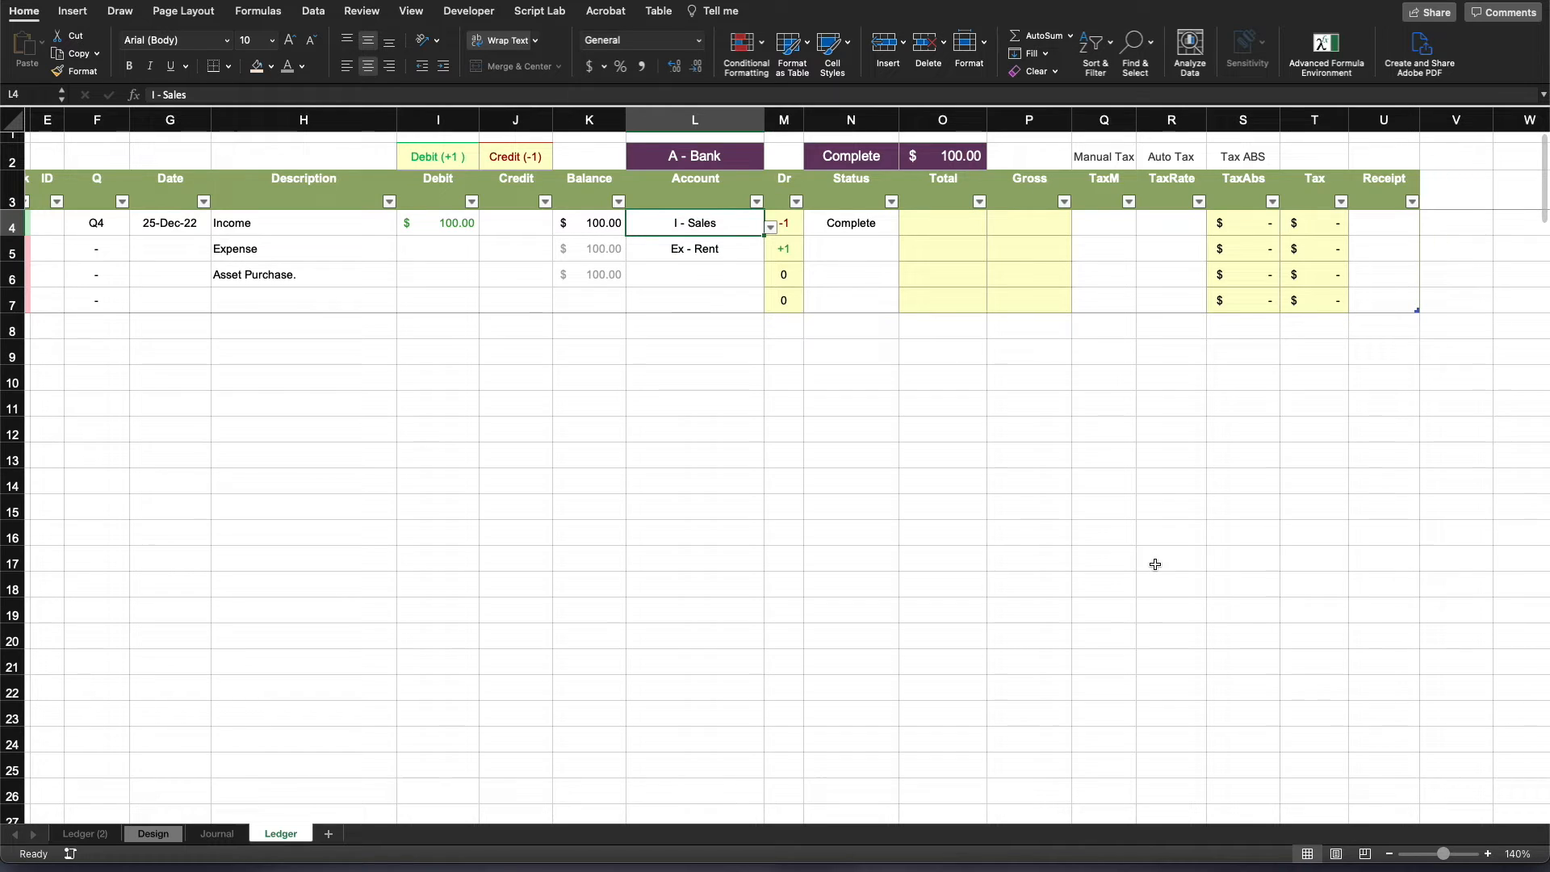
{"action": "left_click_drag", "start_coordinate": [125, 223], "coordinate": [952, 229]}
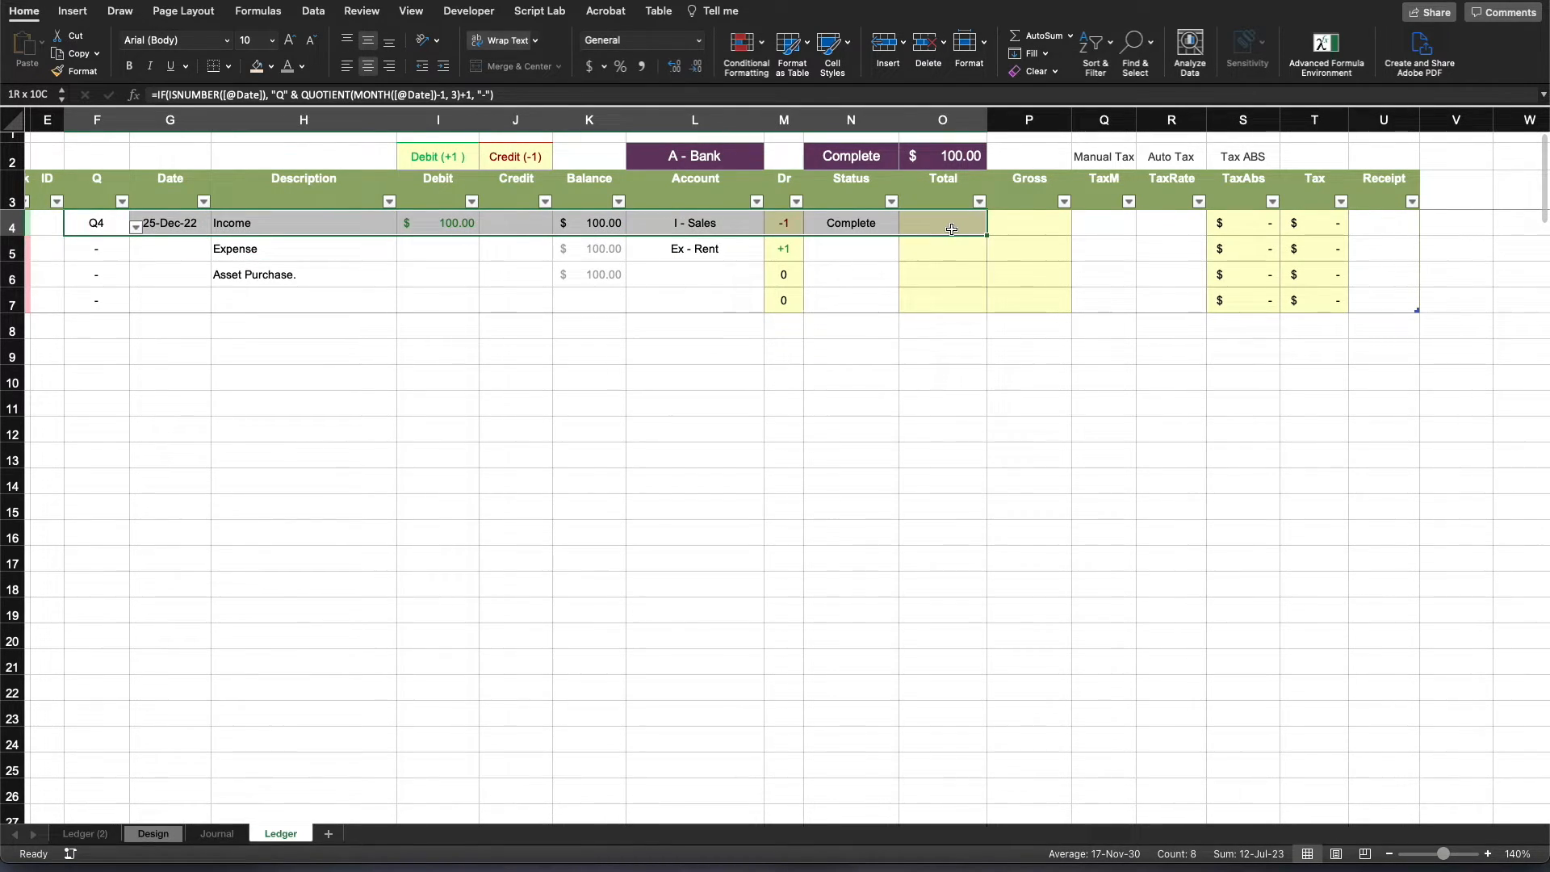
{"action": "left_click", "coordinate": [982, 378]}
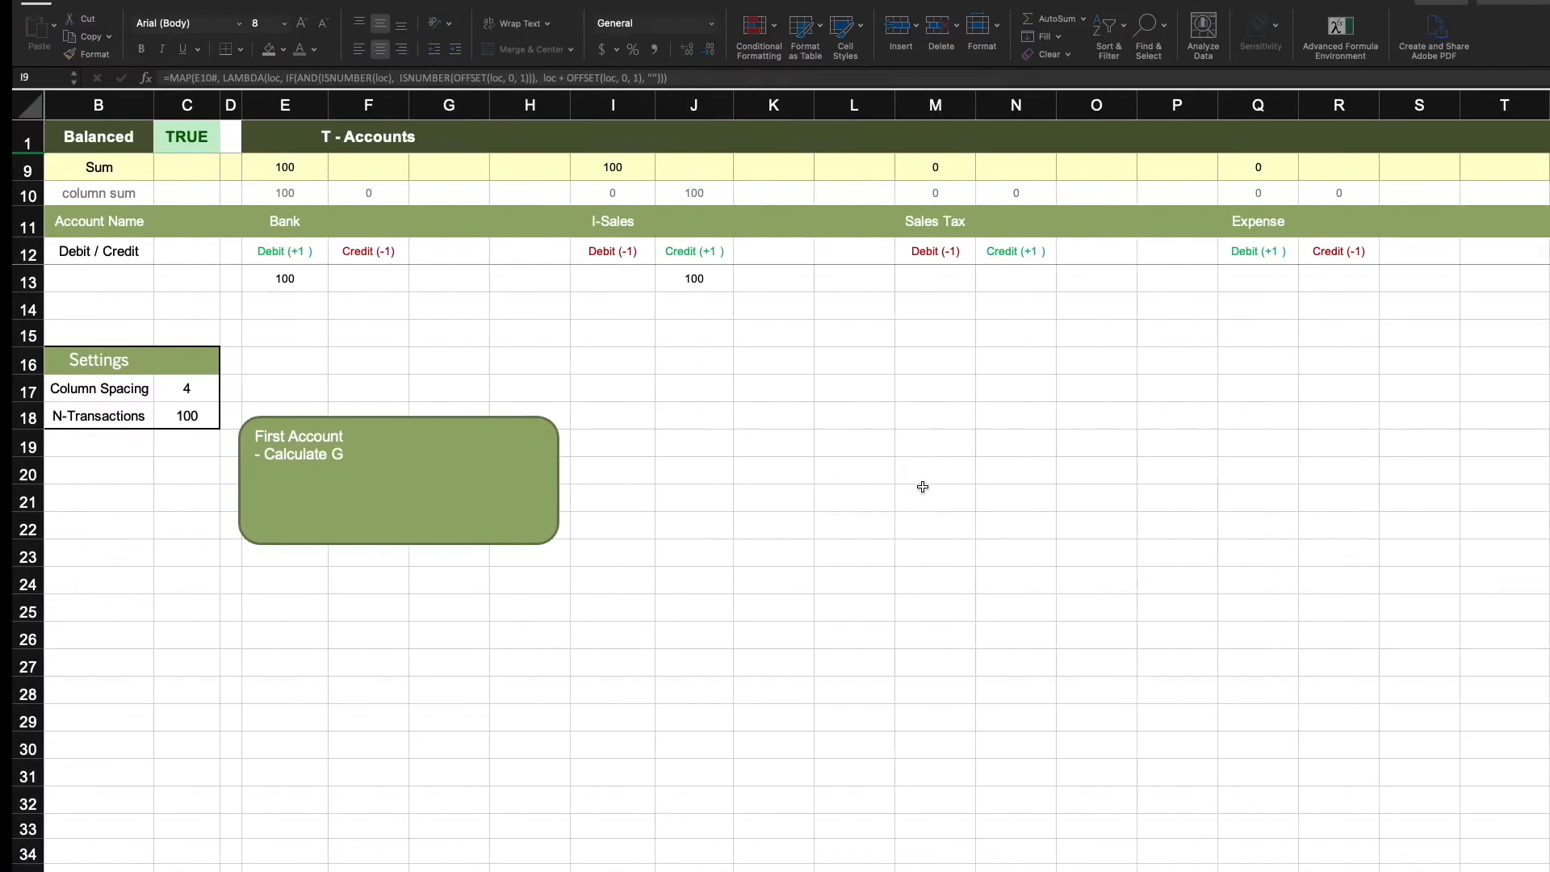
{"action": "left_click", "coordinate": [832, 457]}
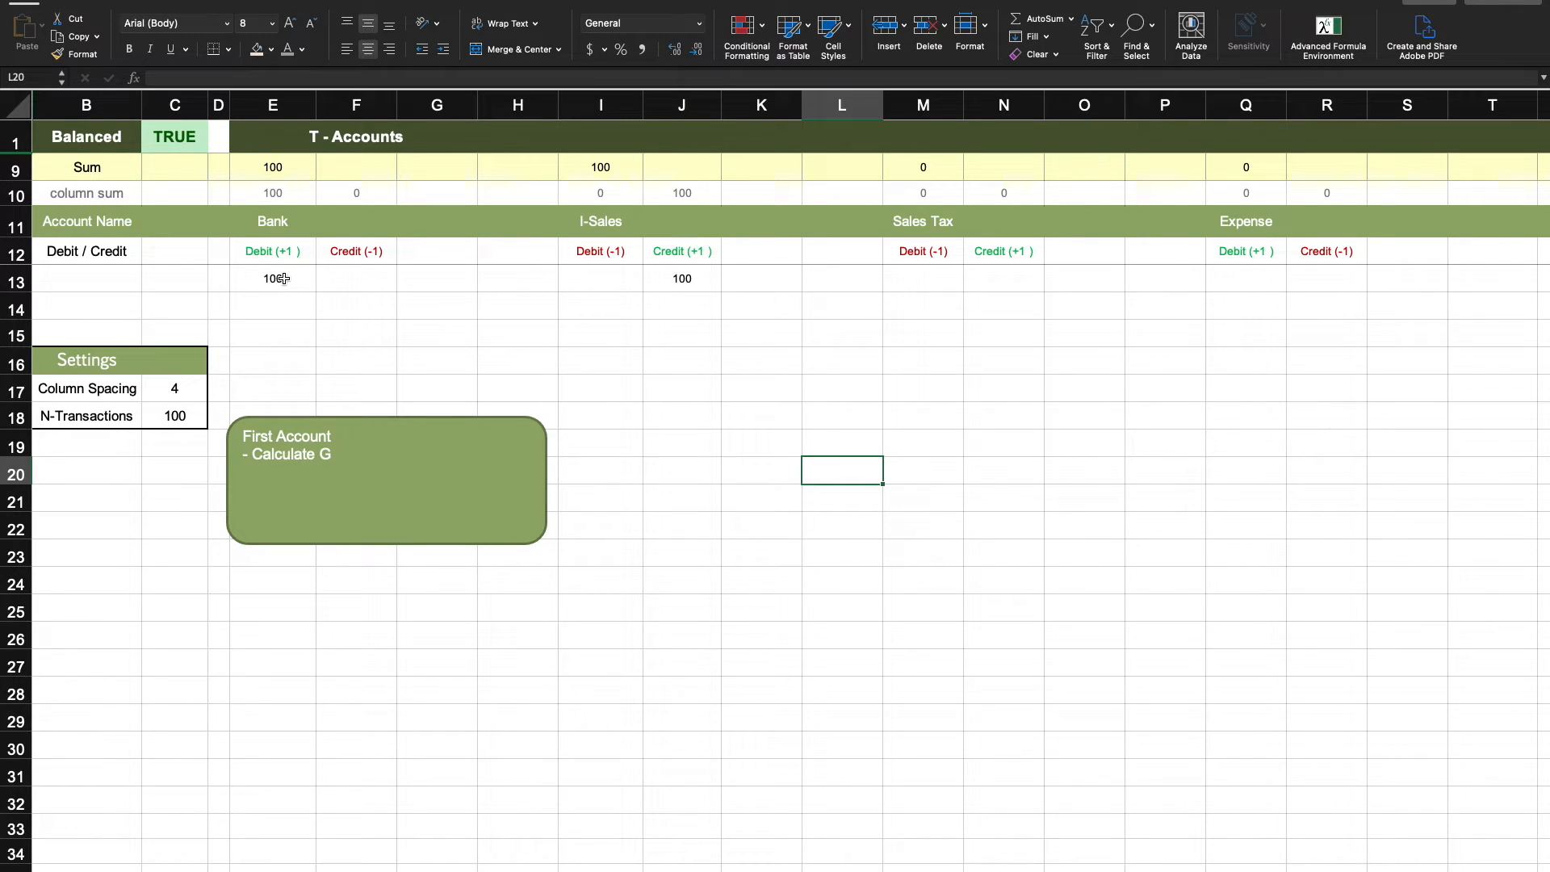
{"action": "left_click", "coordinate": [288, 278]}
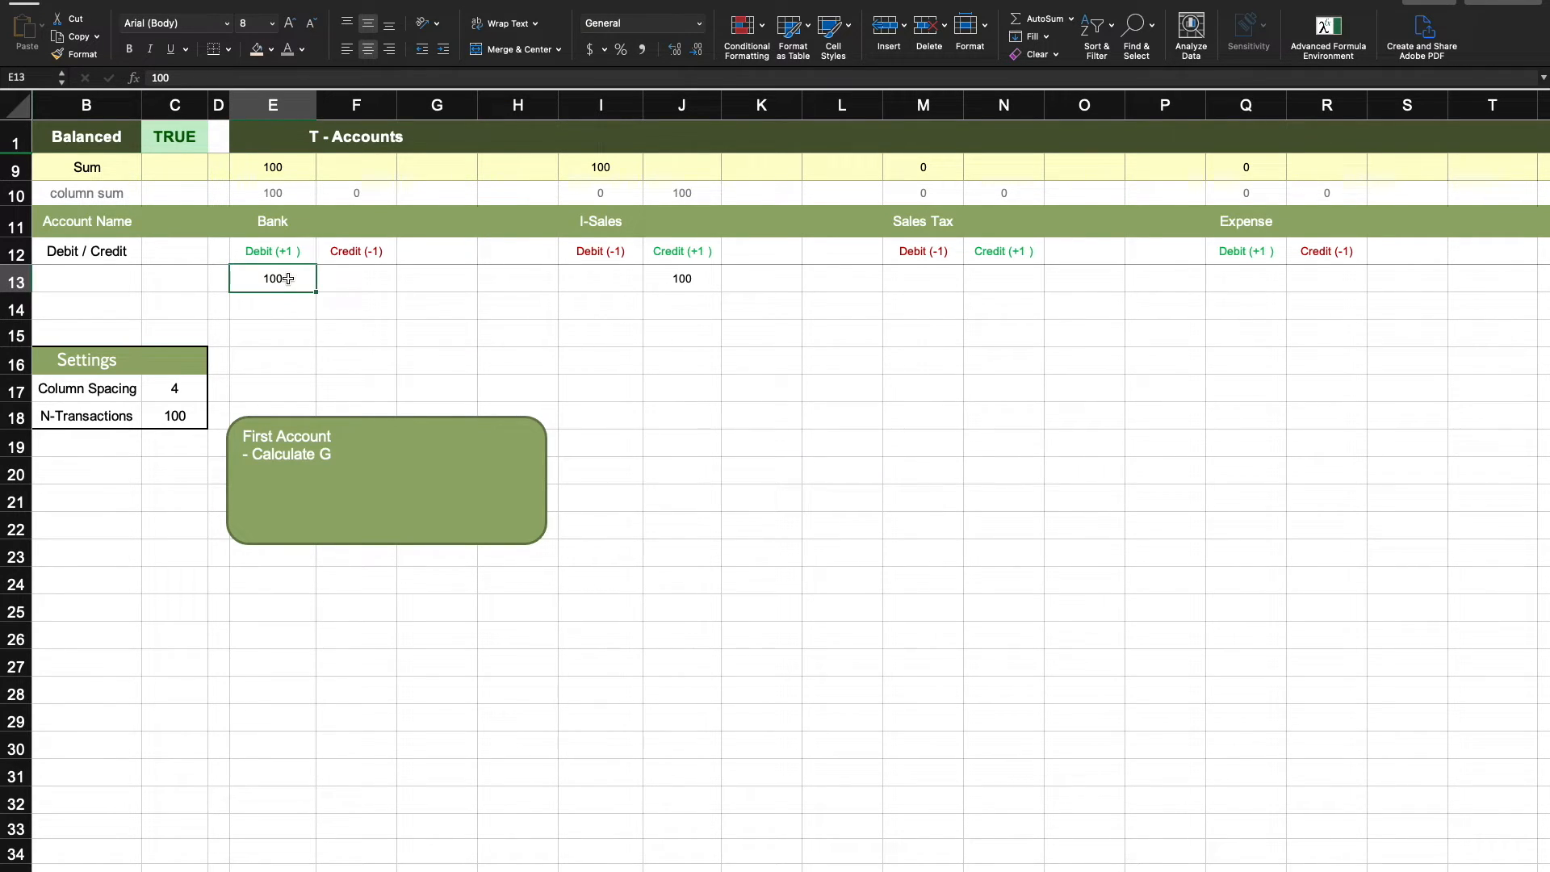
- Examine the Bank debit entry against the I-Sales heading and its credit entry in the T-Accounts
{"action": "left_click", "coordinate": [601, 214]}
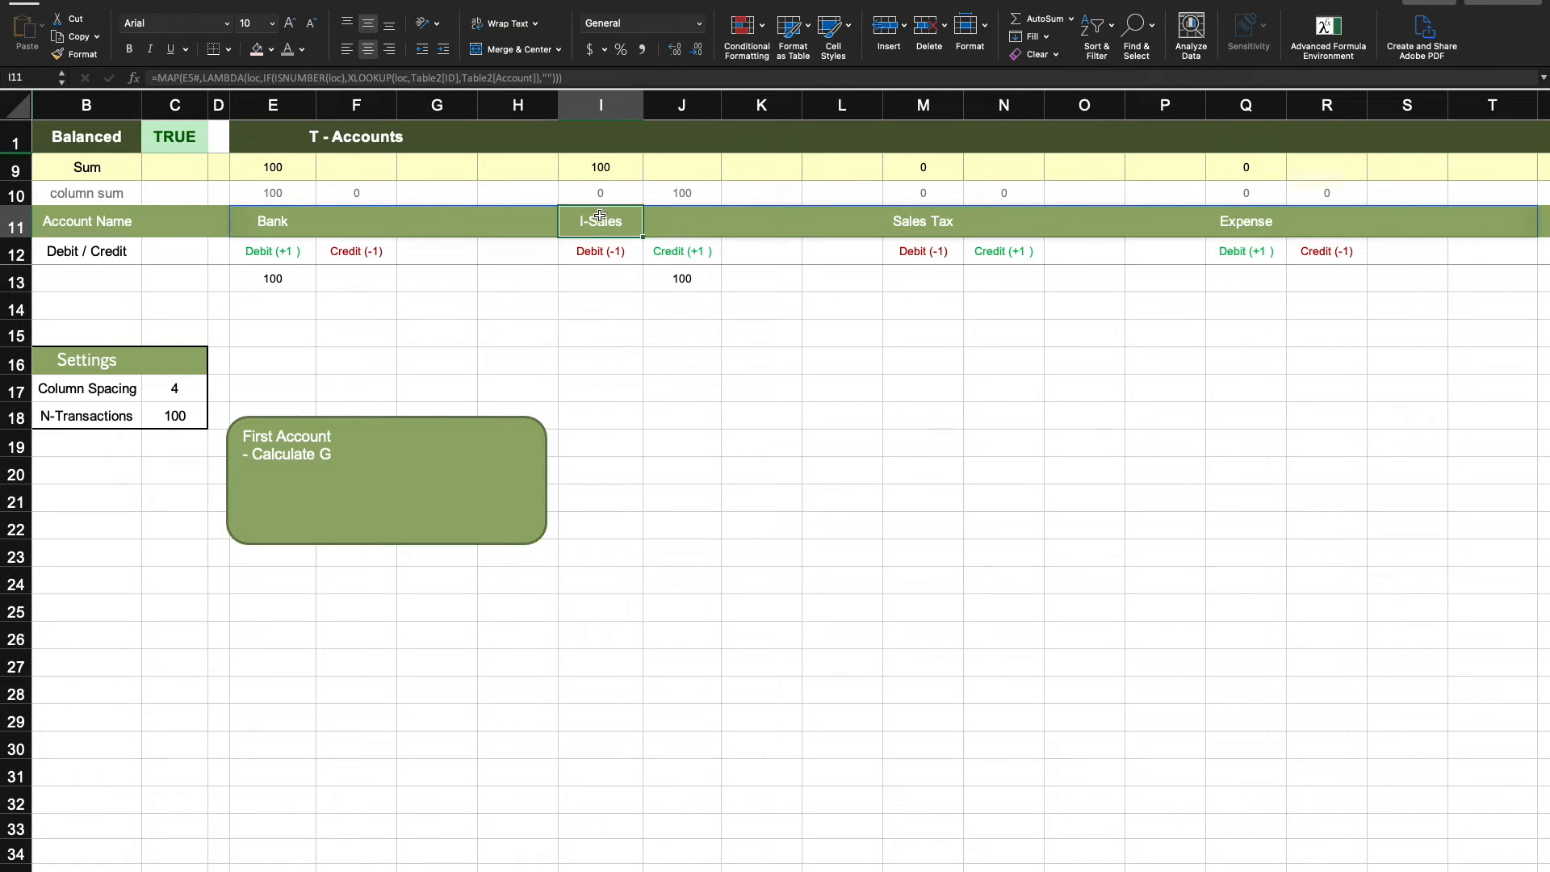
{"action": "left_click", "coordinate": [291, 279]}
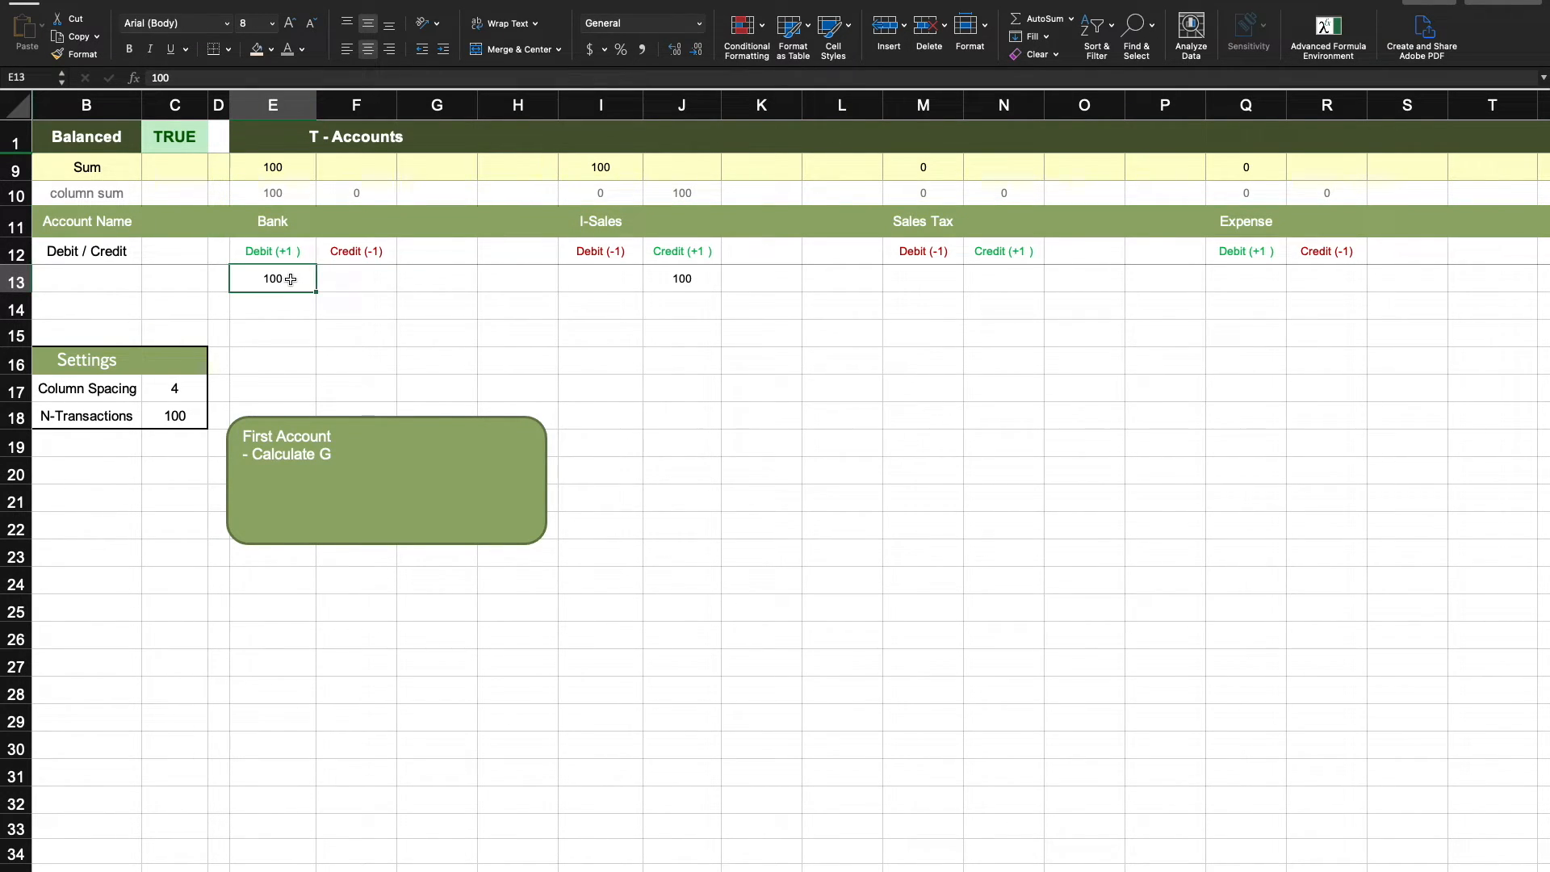
{"action": "left_click", "coordinate": [609, 215]}
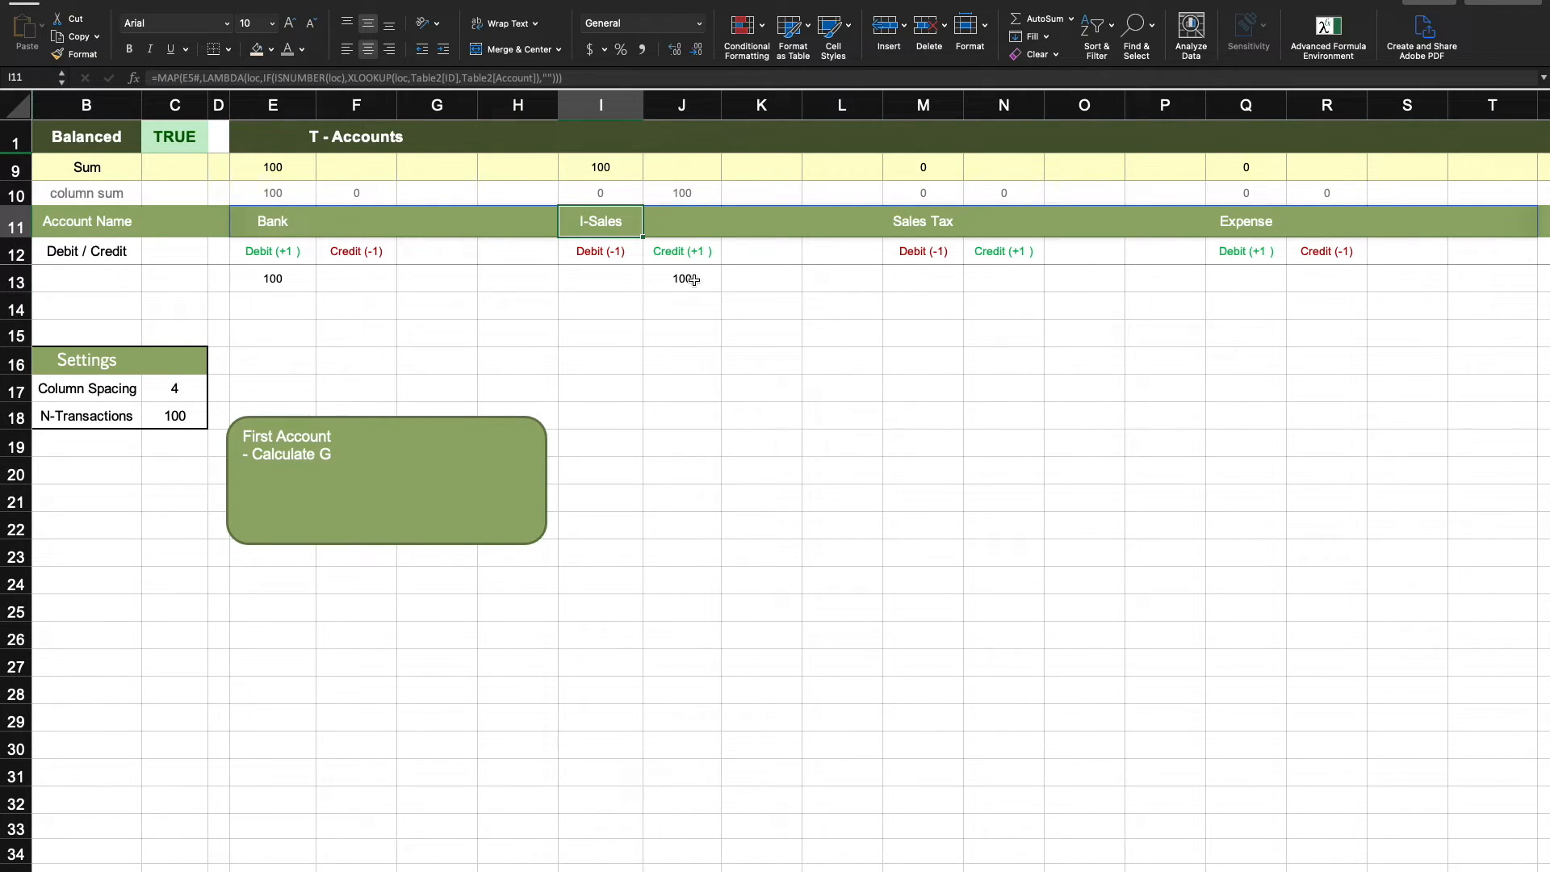
{"action": "left_click", "coordinate": [694, 279]}
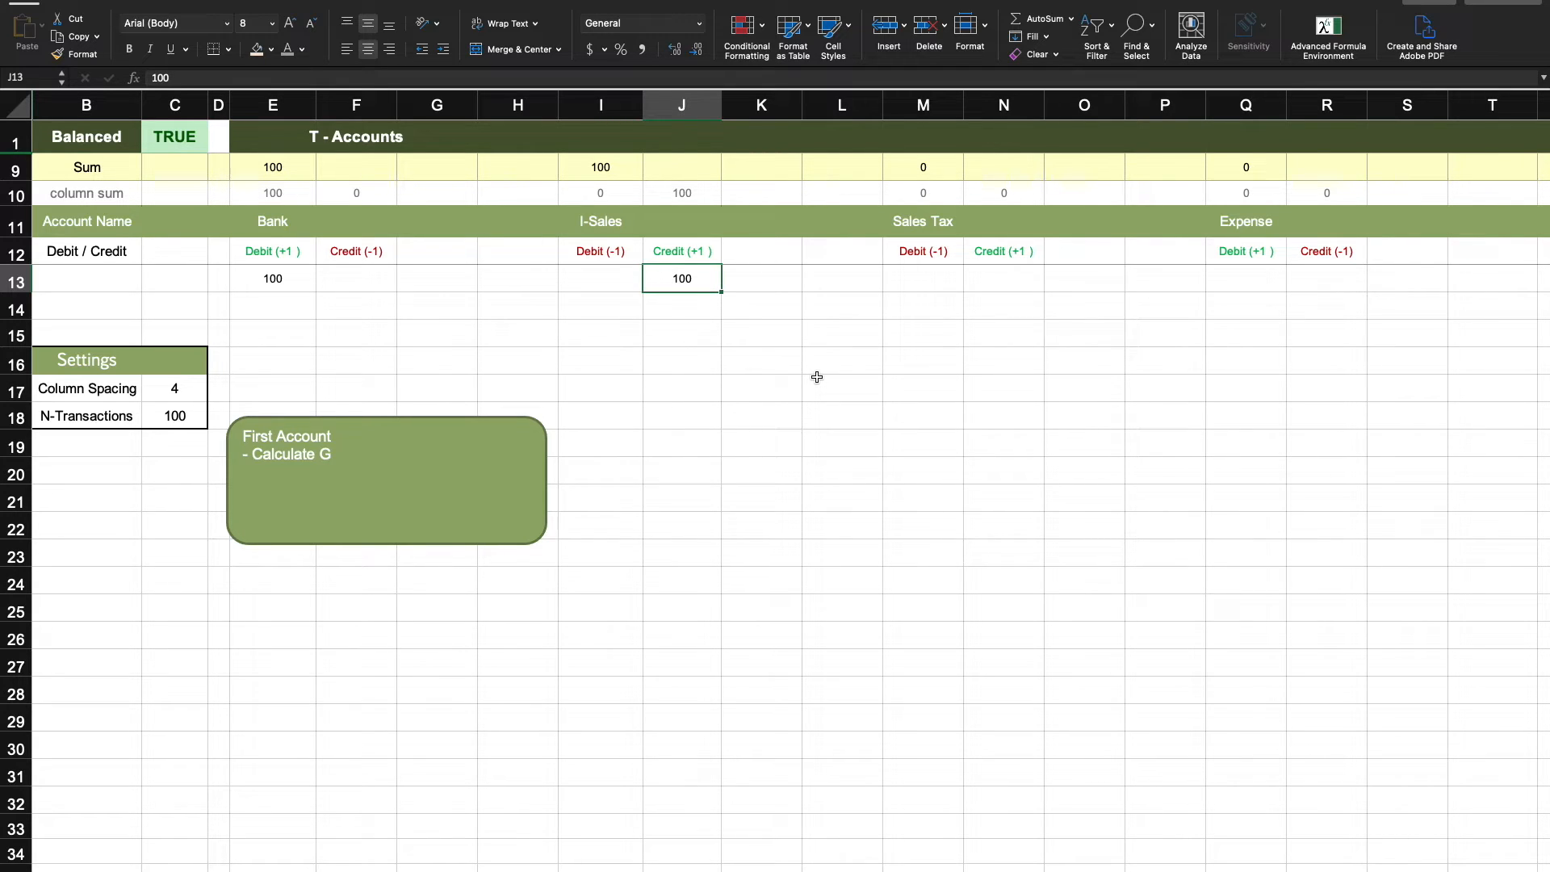
- Return to the Ledger sheet and review the Income row's Debit, Credit, Gross, Account and Dr cells
{"action": "key", "text": "ctrl+Left"}
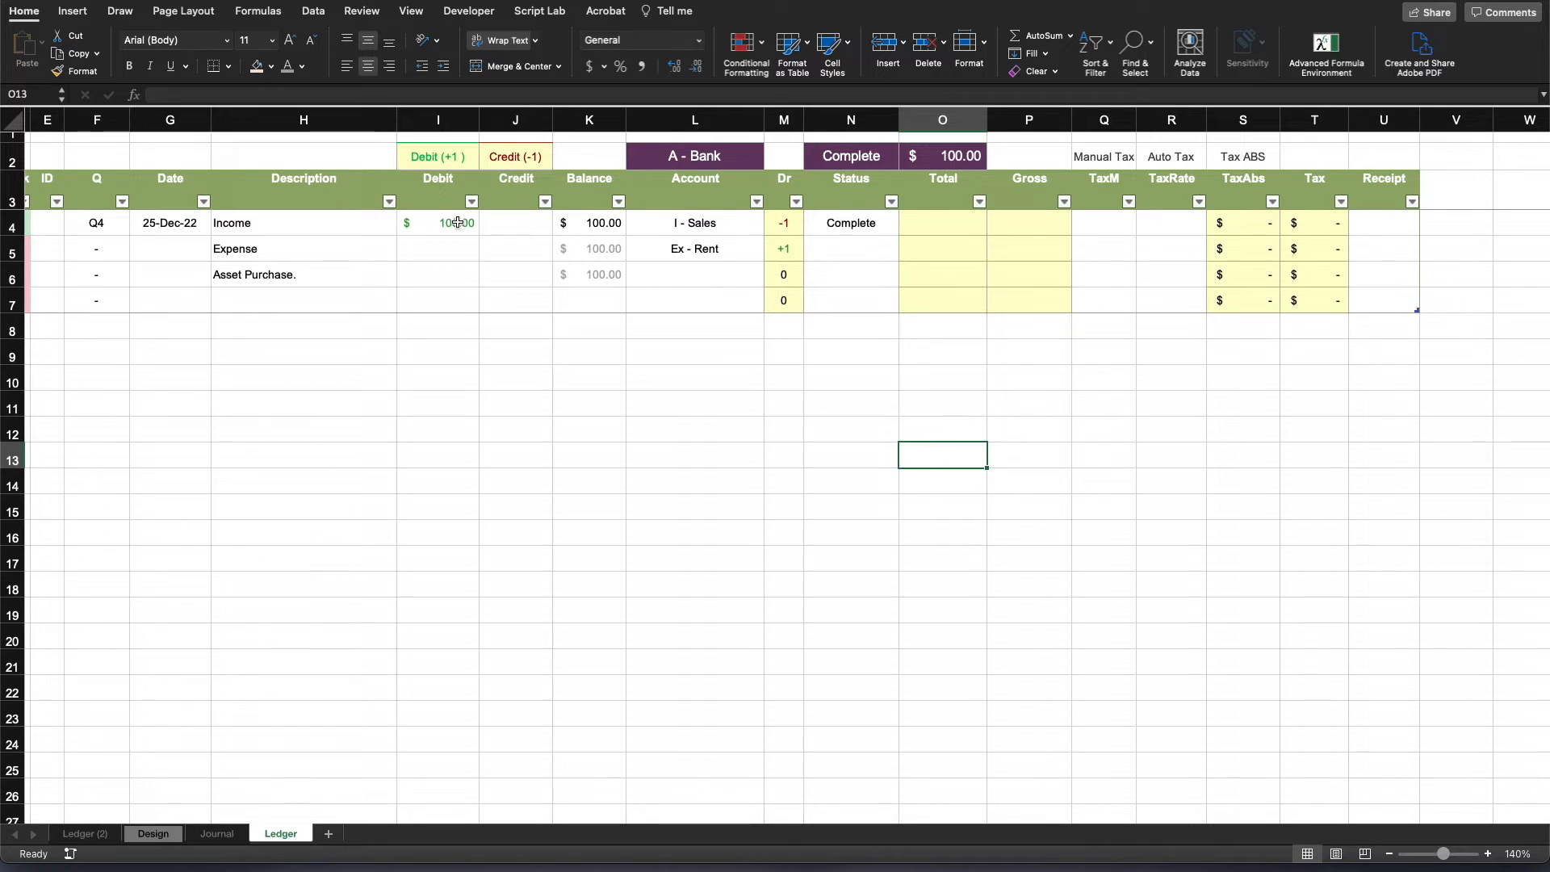
{"action": "left_click_drag", "start_coordinate": [457, 224], "coordinate": [487, 221]}
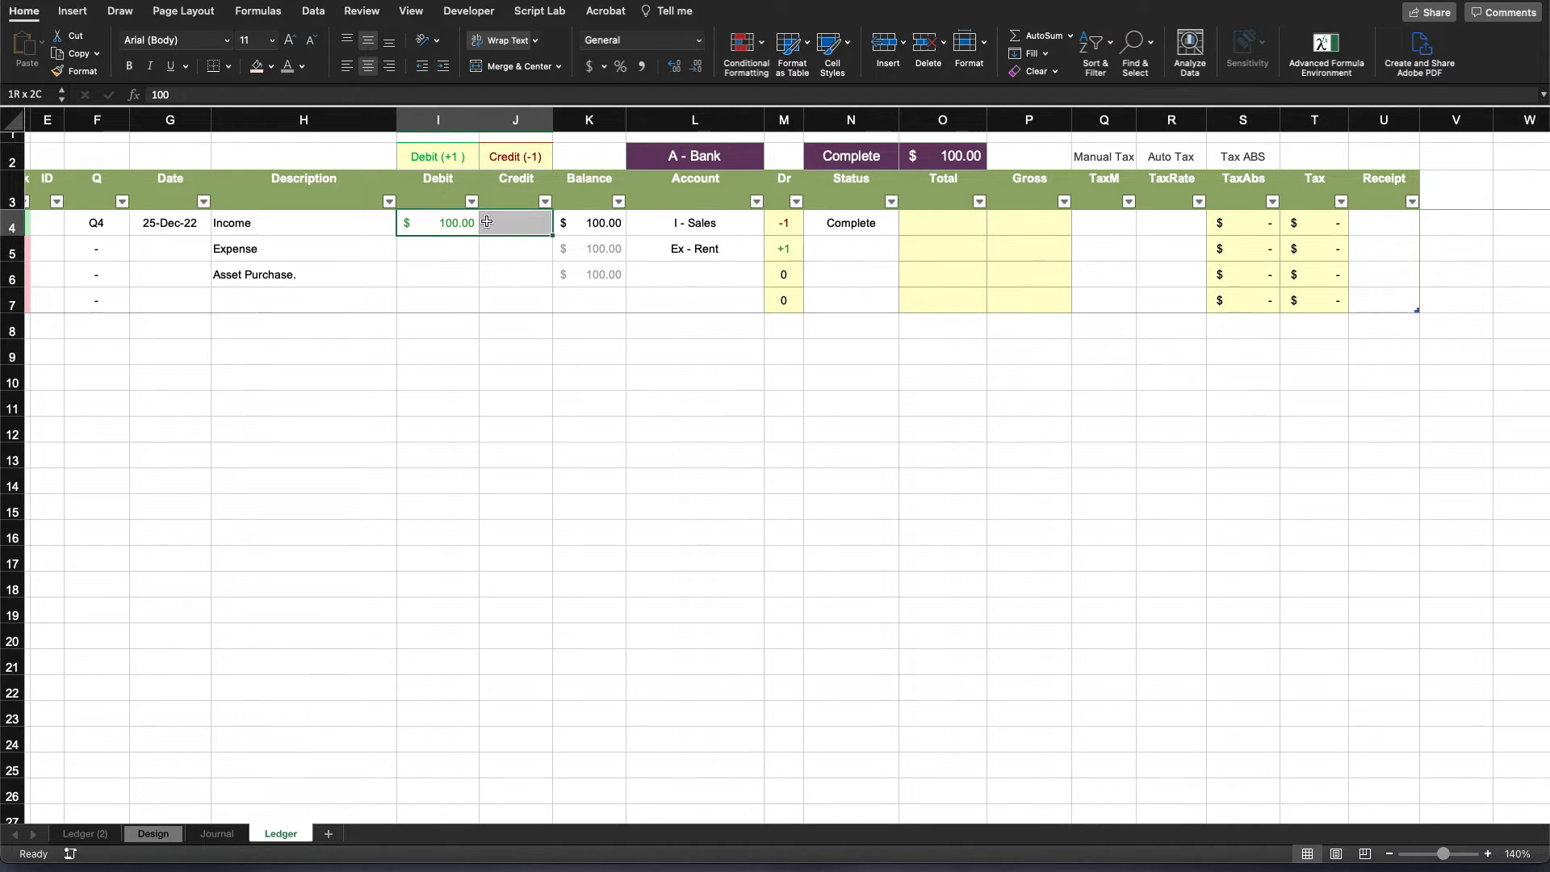
{"action": "left_click_drag", "start_coordinate": [487, 221], "coordinate": [486, 222]}
{"action": "left_click", "coordinate": [1026, 225]}
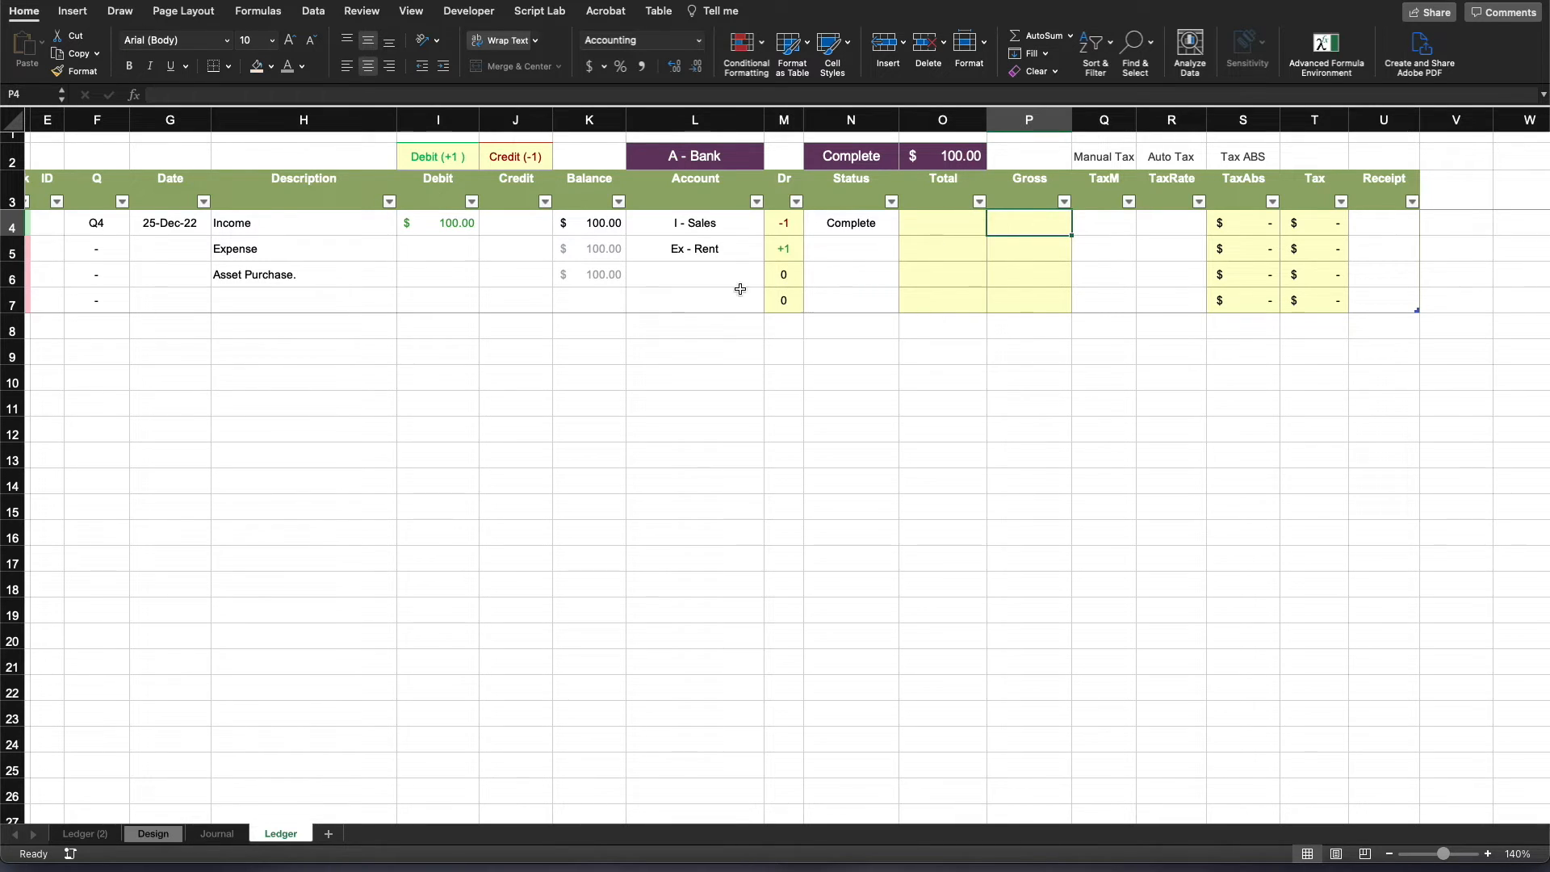
{"action": "left_click_drag", "start_coordinate": [449, 228], "coordinate": [502, 227]}
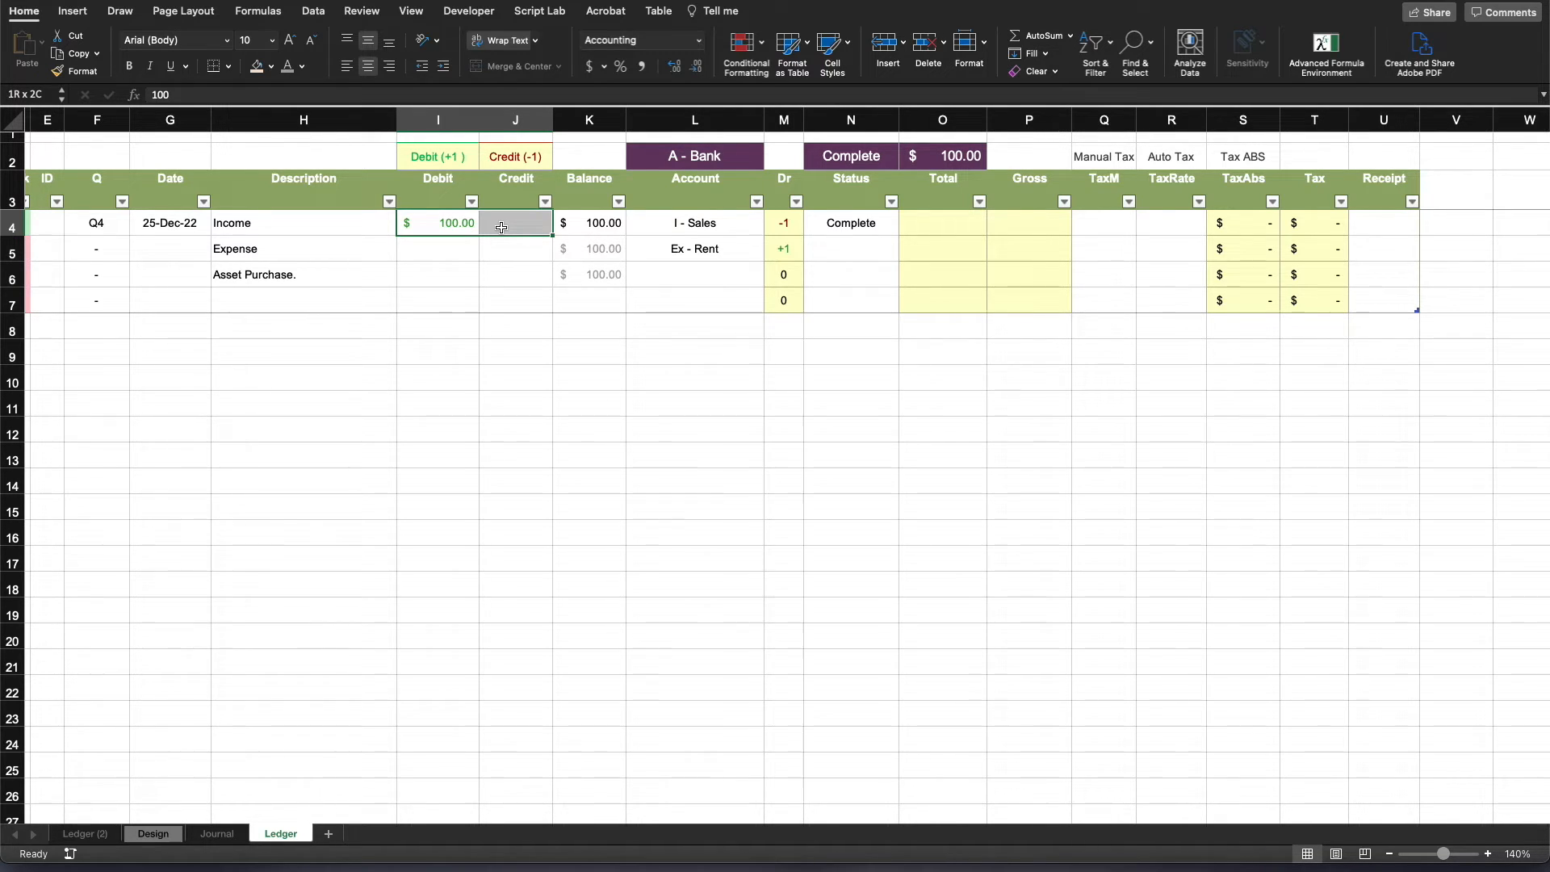
{"action": "left_click", "coordinate": [978, 423]}
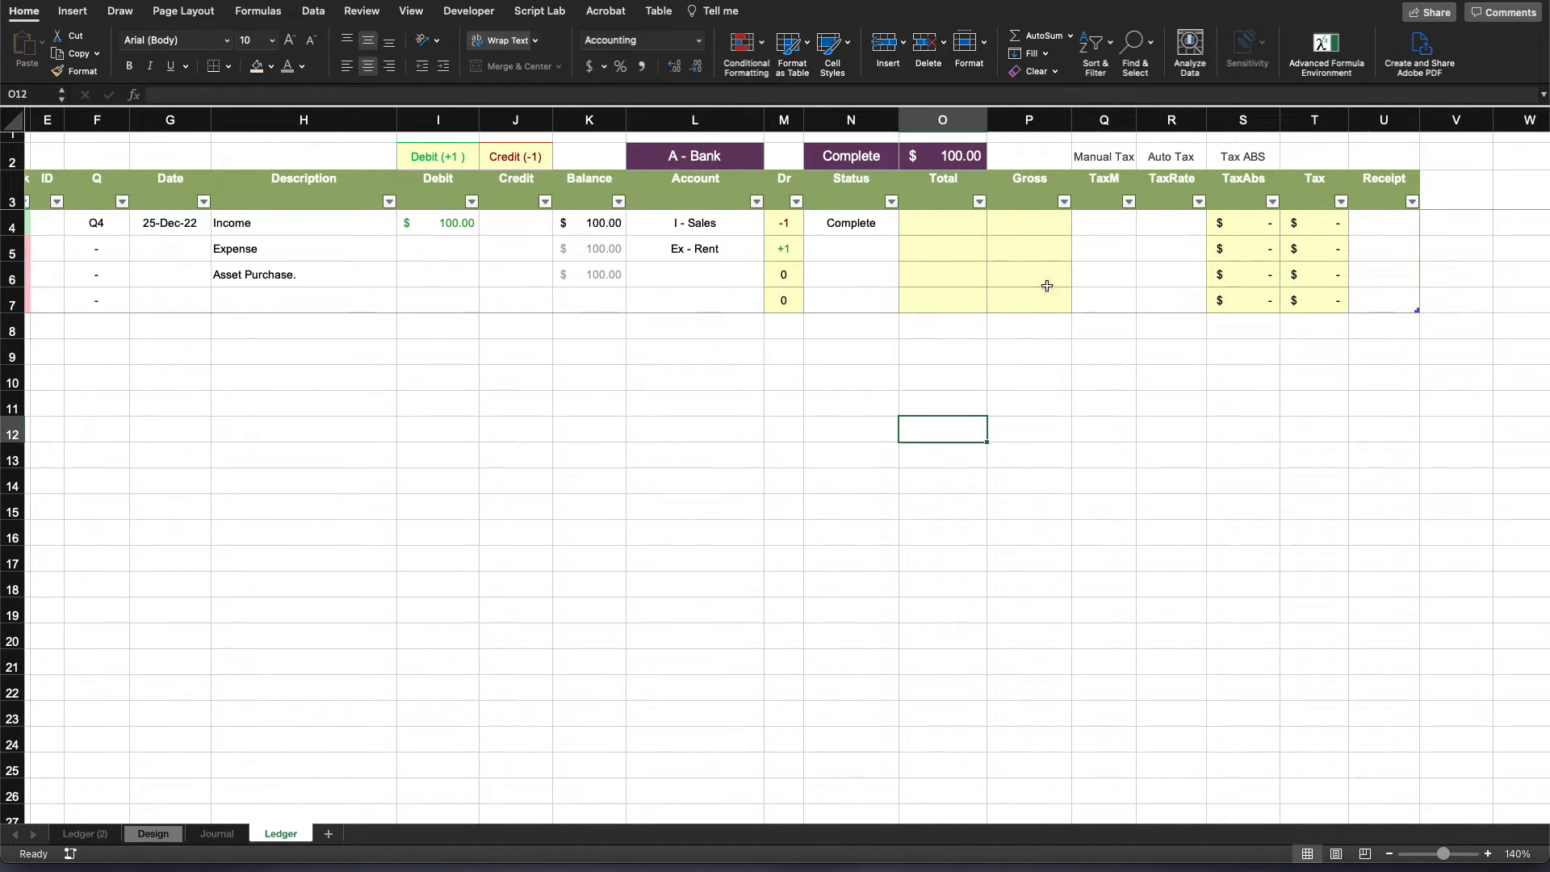
{"action": "left_click", "coordinate": [1045, 225]}
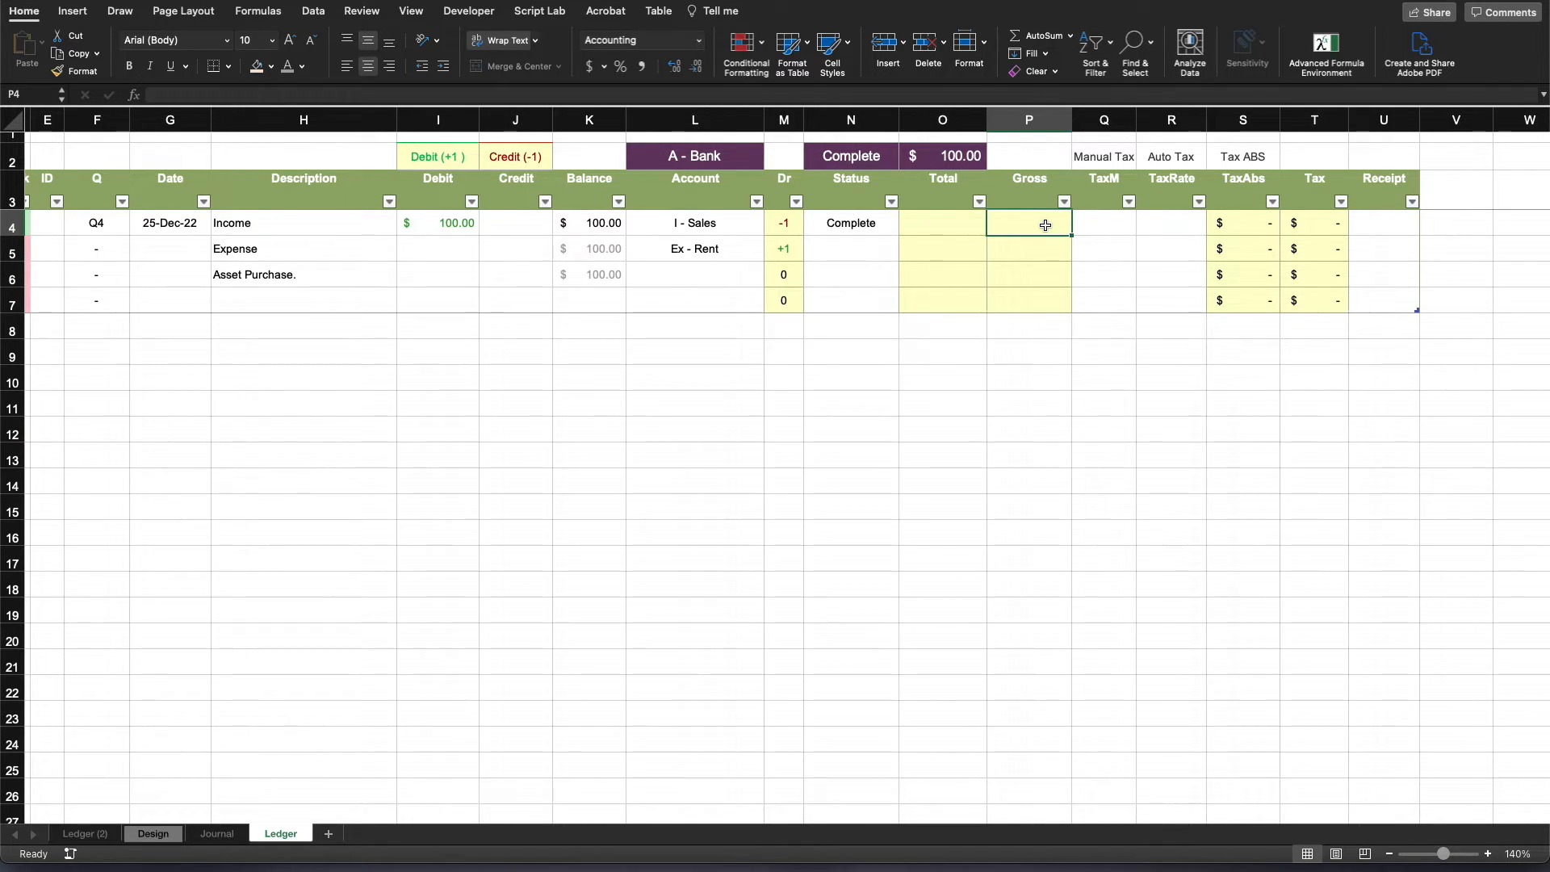
{"action": "left_click_drag", "start_coordinate": [702, 225], "coordinate": [777, 227]}
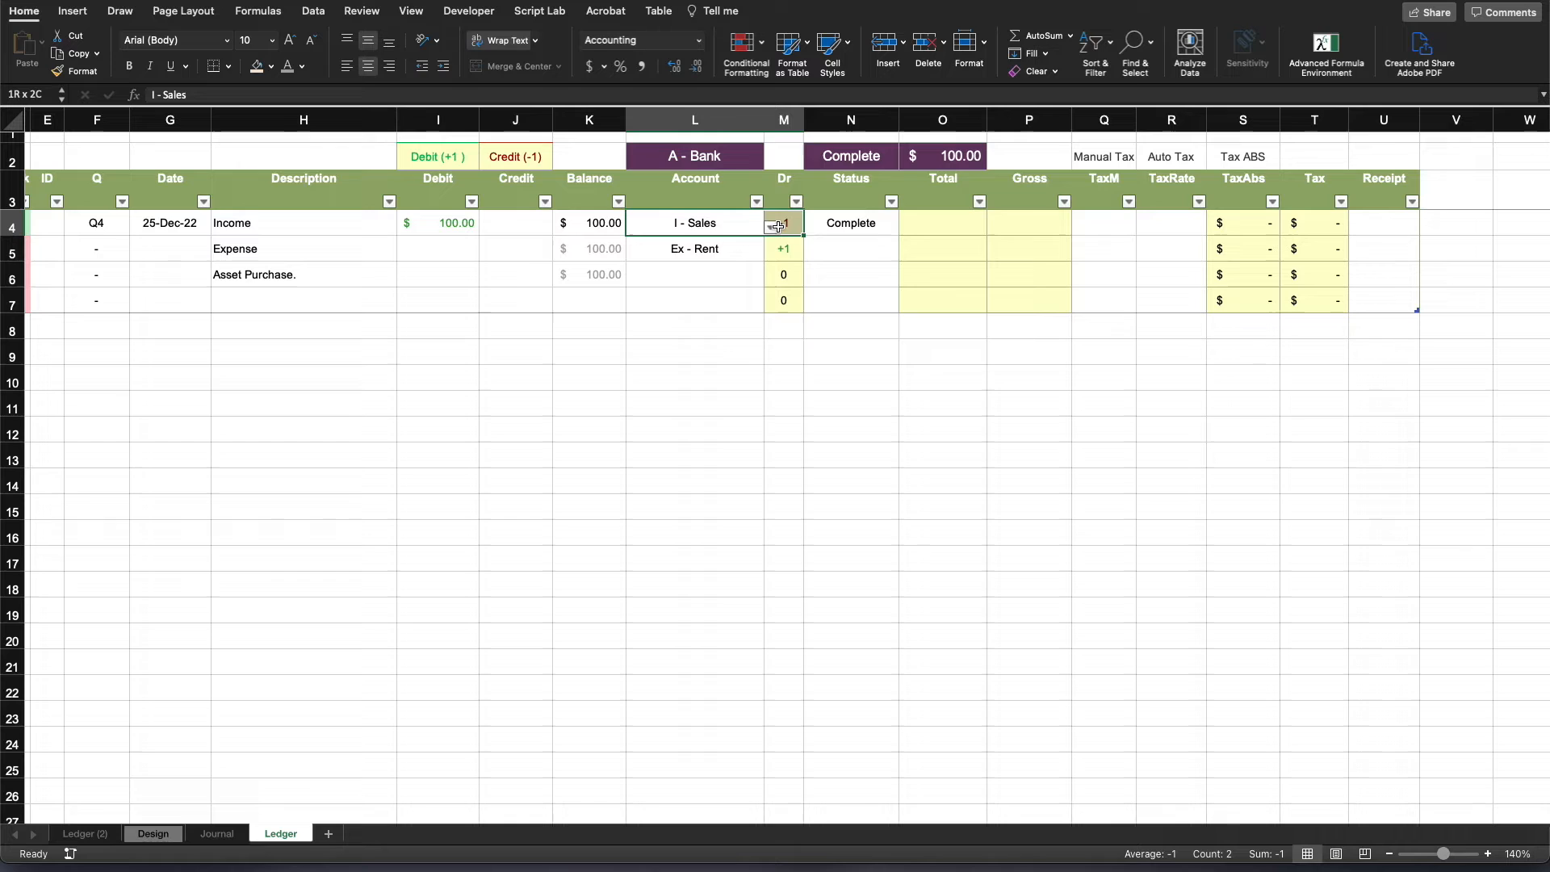
{"action": "left_click", "coordinate": [870, 473]}
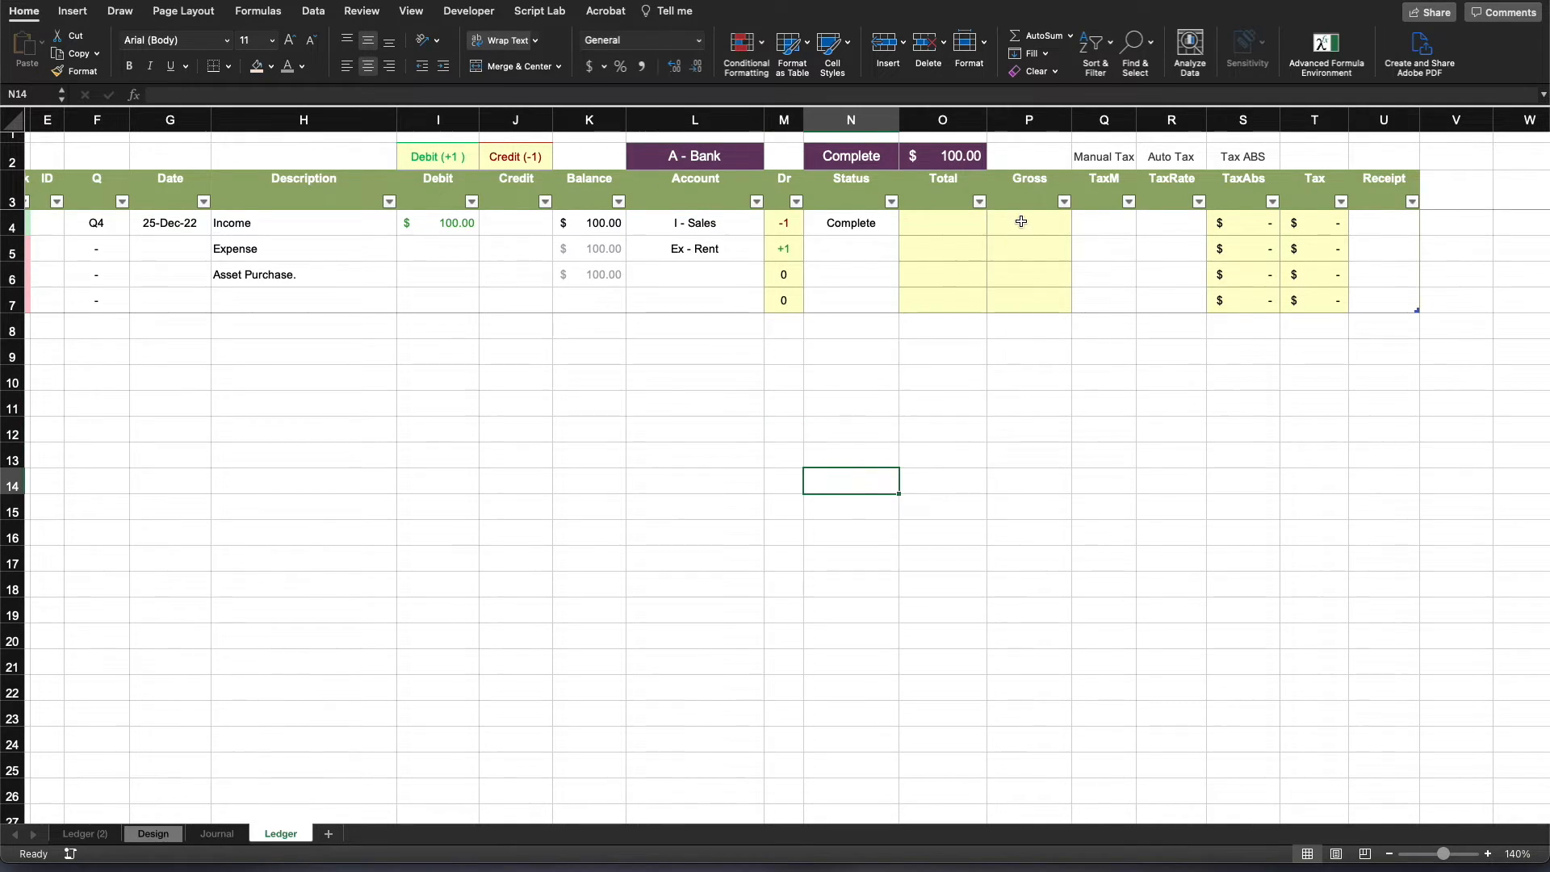
- Start a LET formula in the Income row's Gross cell P4 with gross as its first variable name
{"action": "left_click", "coordinate": [1021, 221]}
{"action": "left_click", "coordinate": [326, 97]}
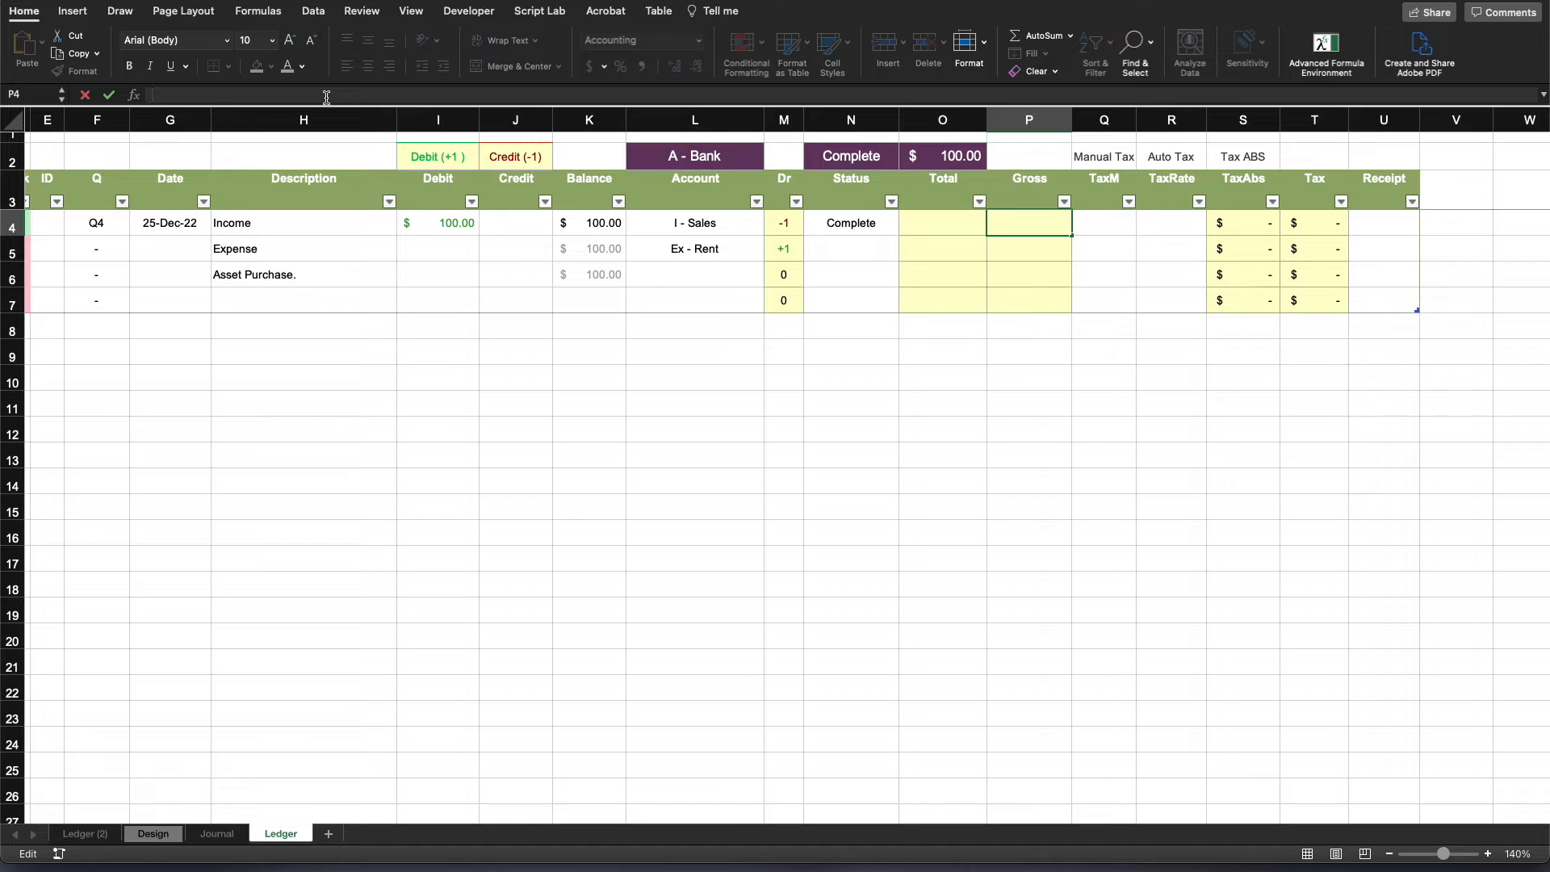
{"action": "key", "text": "BackSpace"}
{"action": "key", "text": "BackSpace"}
{"action": "key", "text": "BackSpace"}
{"action": "type", "text": "=let"}
{"action": "key", "text": "Tab"}
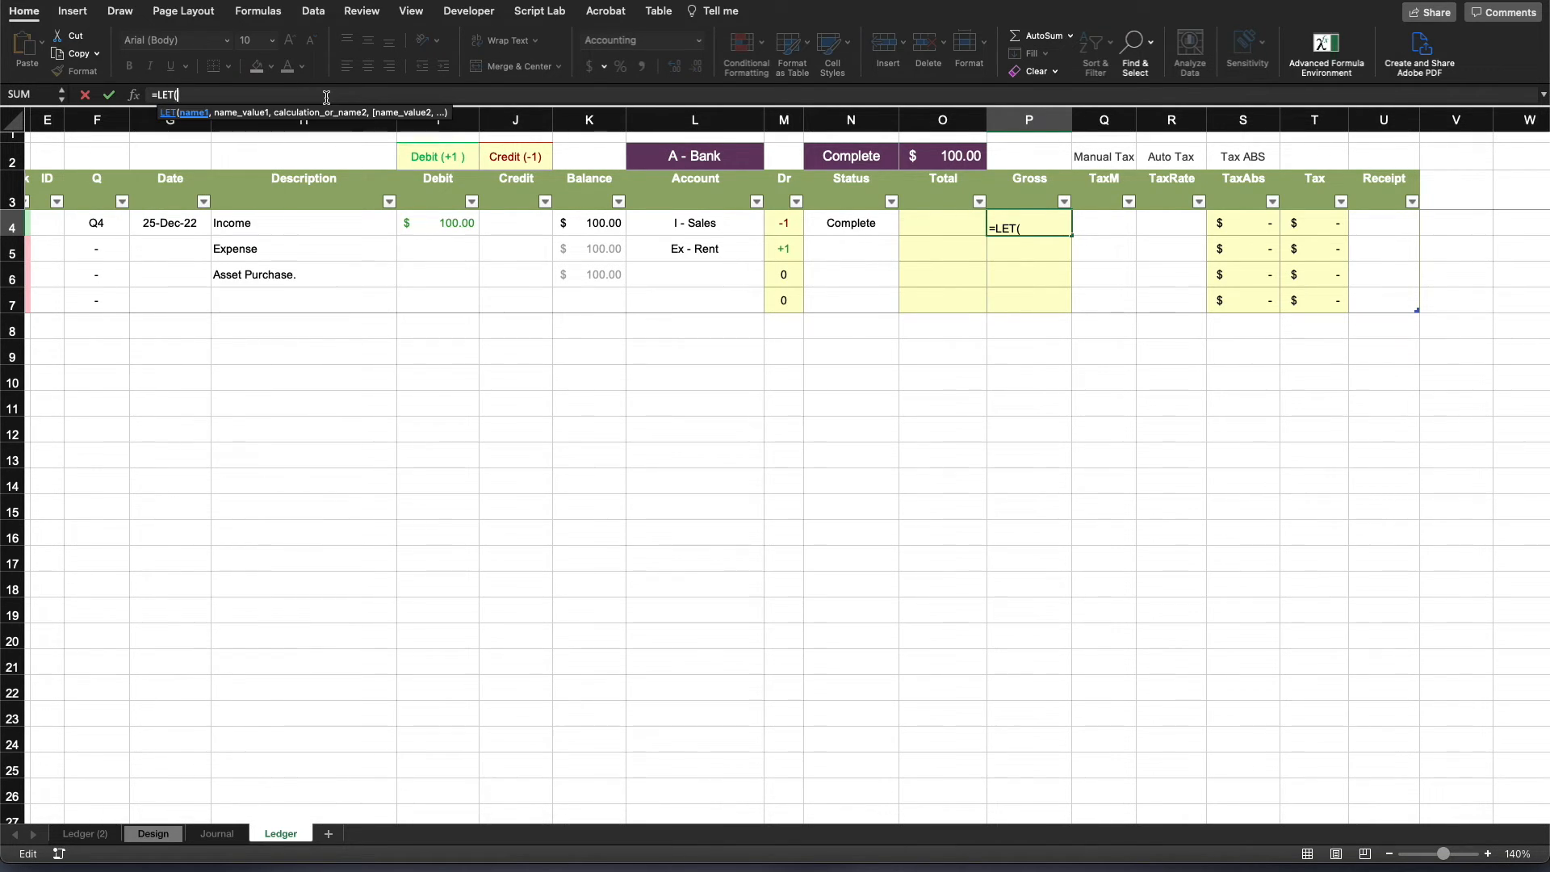
{"action": "type", "text": "gross,"}
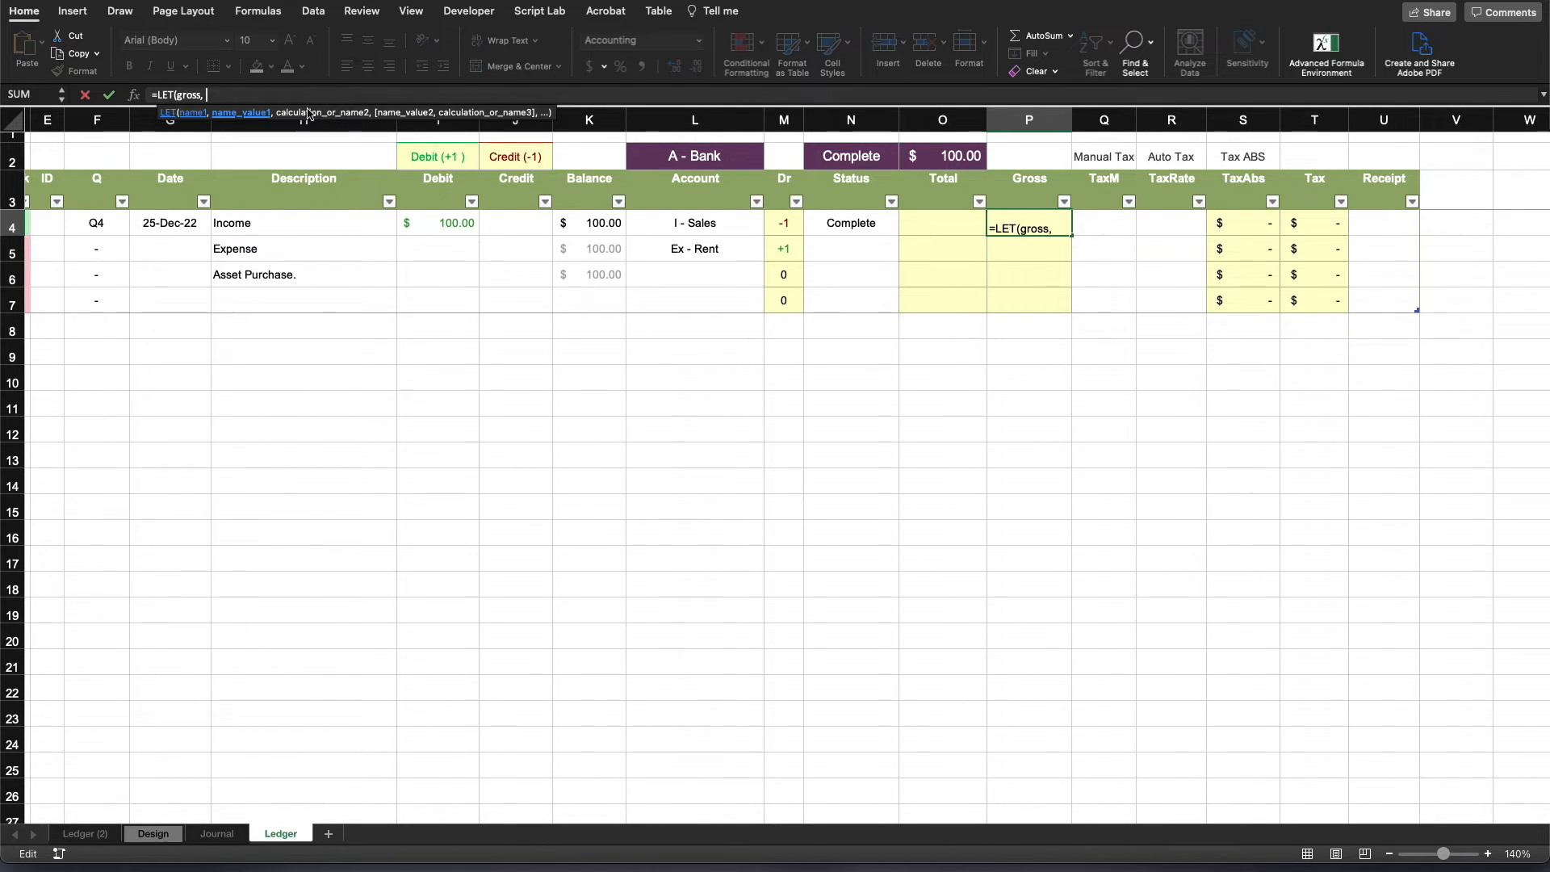
{"action": "left_click", "coordinate": [452, 224]}
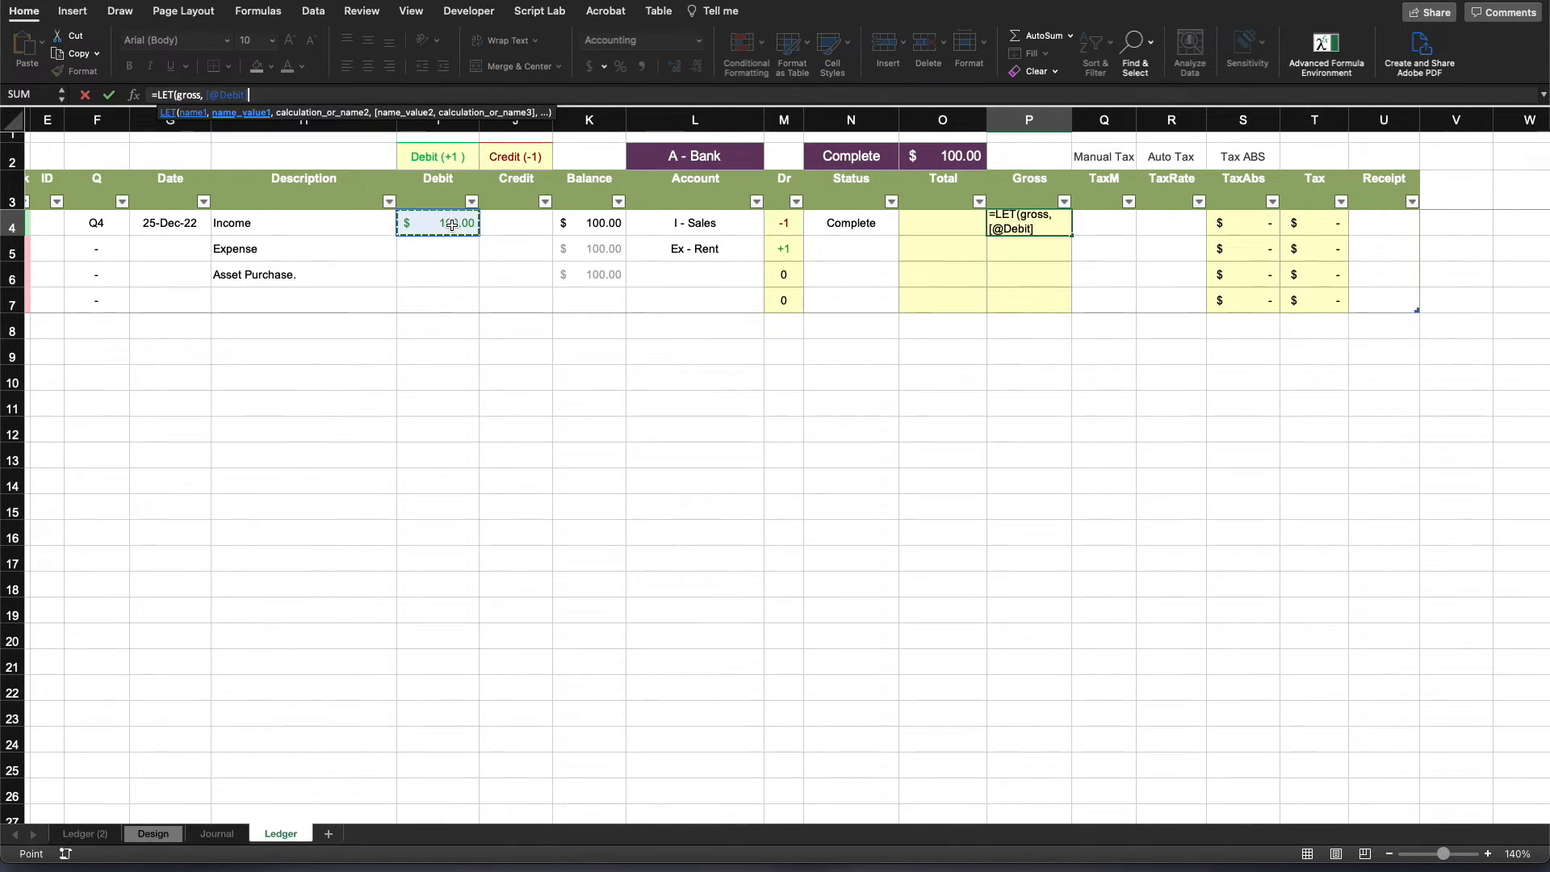
{"action": "type", "text": "*"}
{"action": "left_click", "coordinate": [443, 160]}
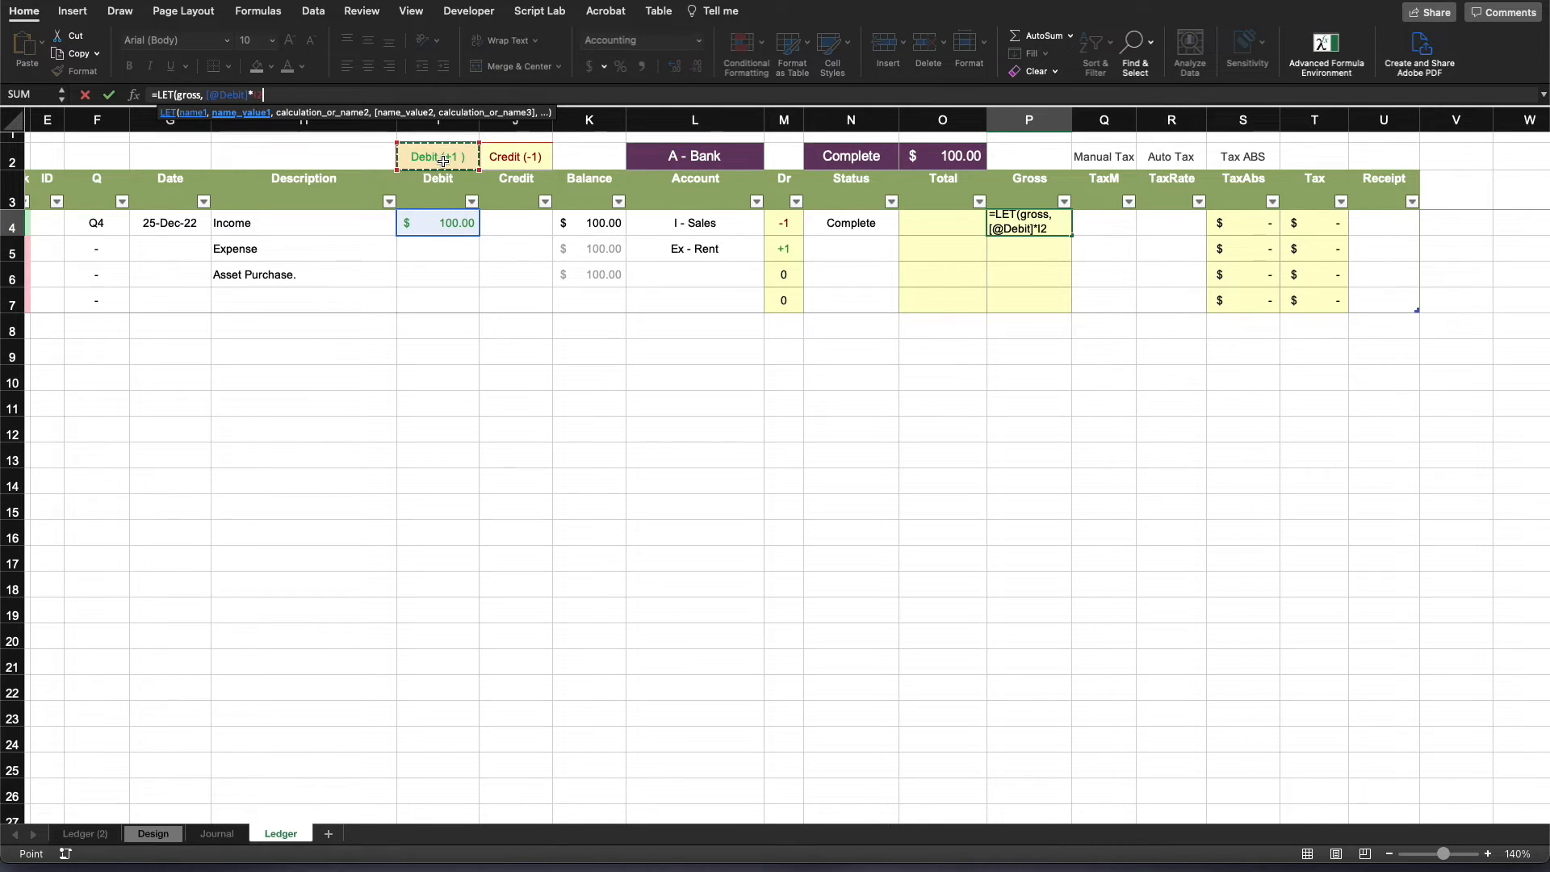
{"action": "key", "text": "F4"}
{"action": "type", "text": "+"}
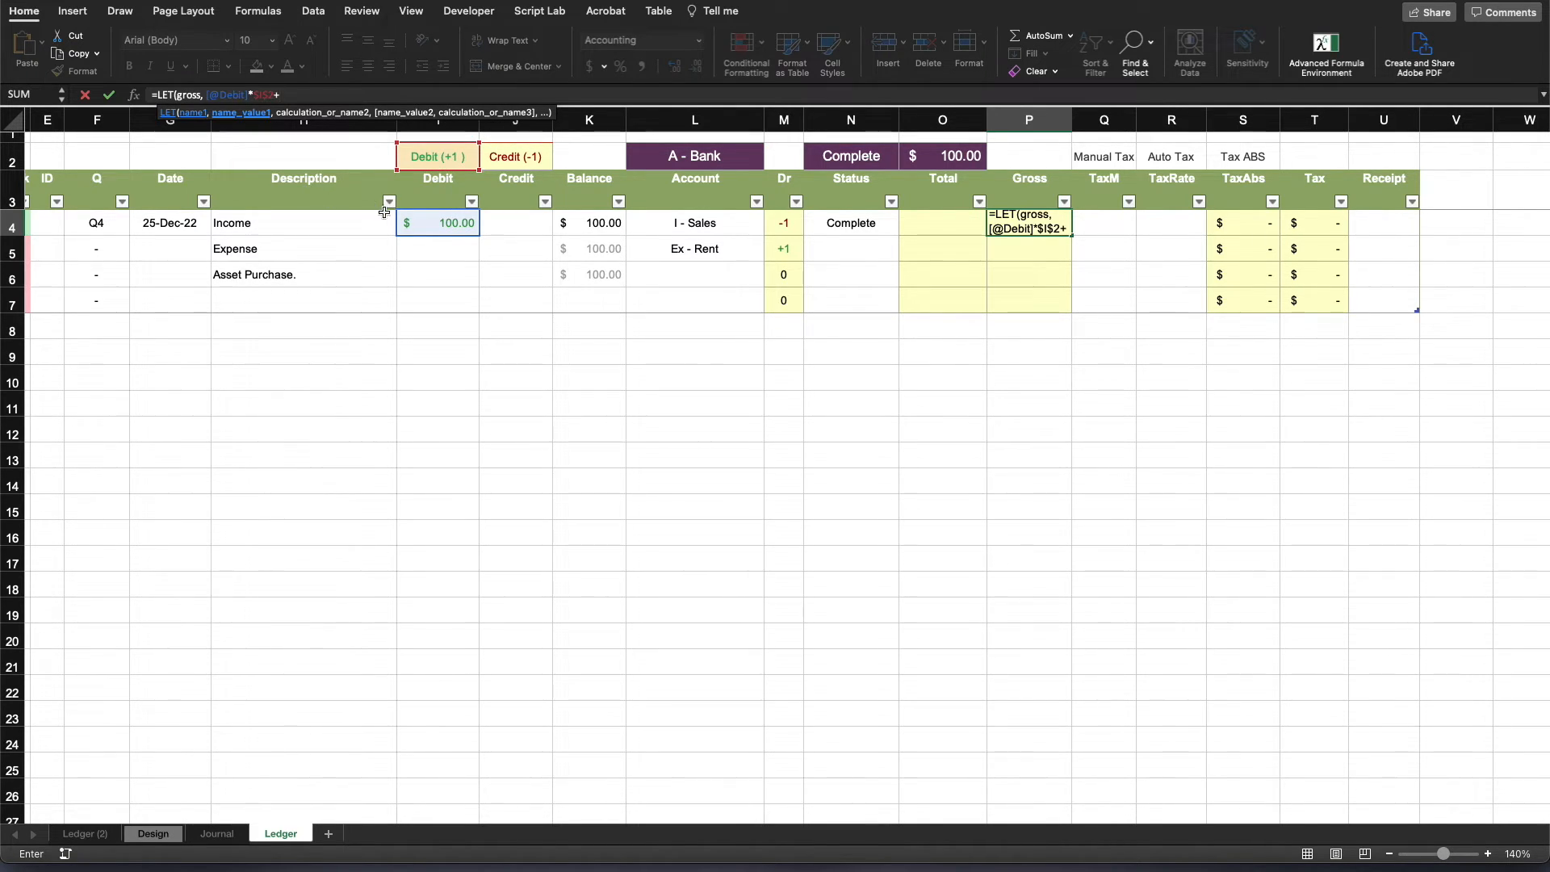
{"action": "left_click", "coordinate": [509, 228]}
{"action": "type", "text": "*"}
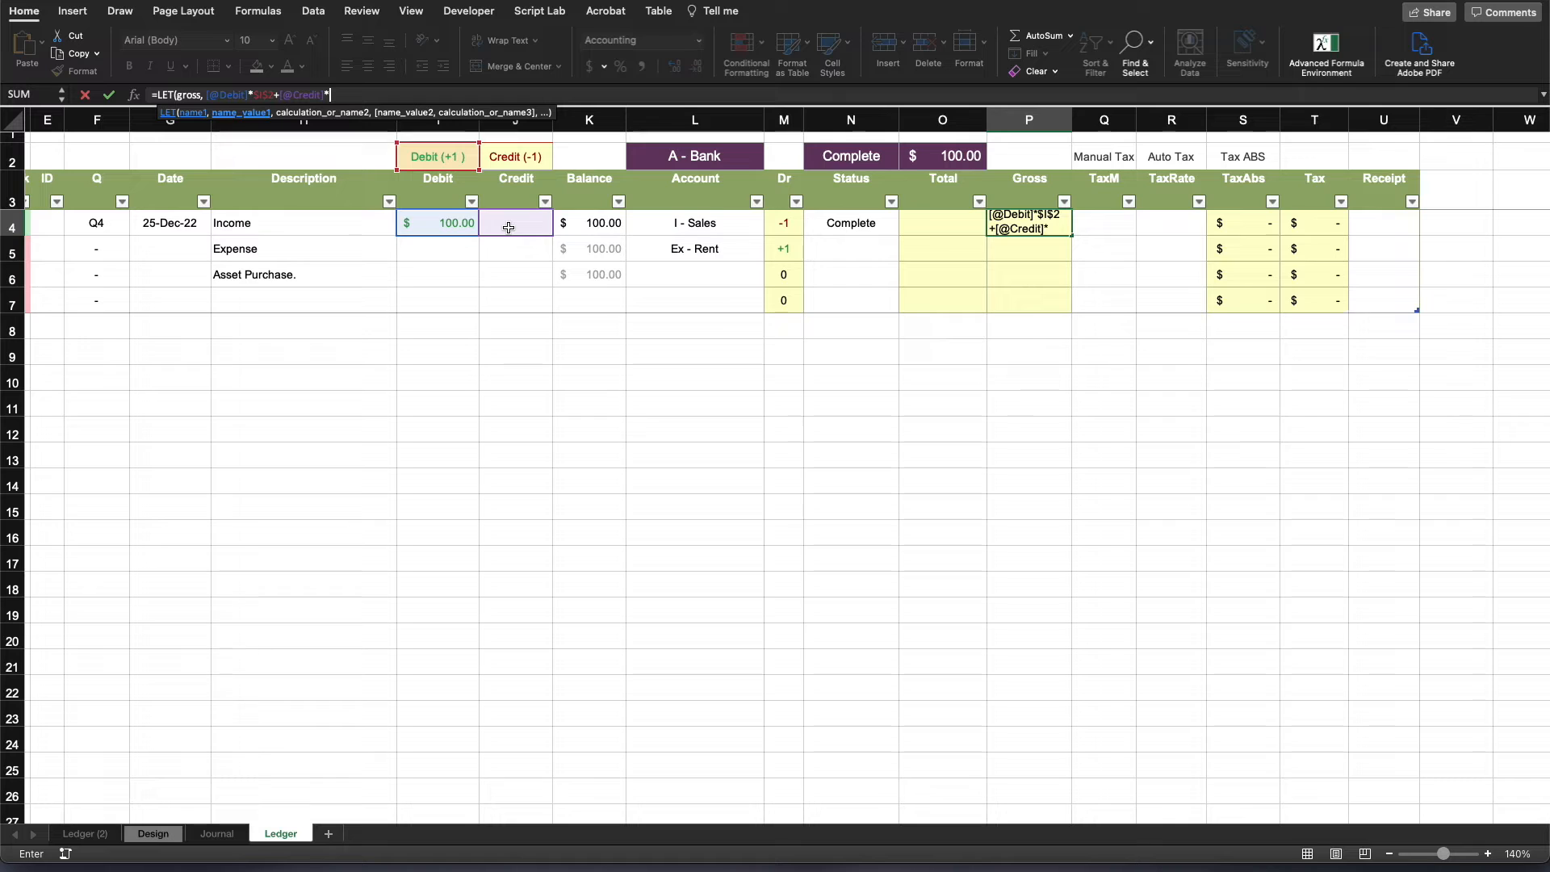
{"action": "left_click", "coordinate": [528, 160]}
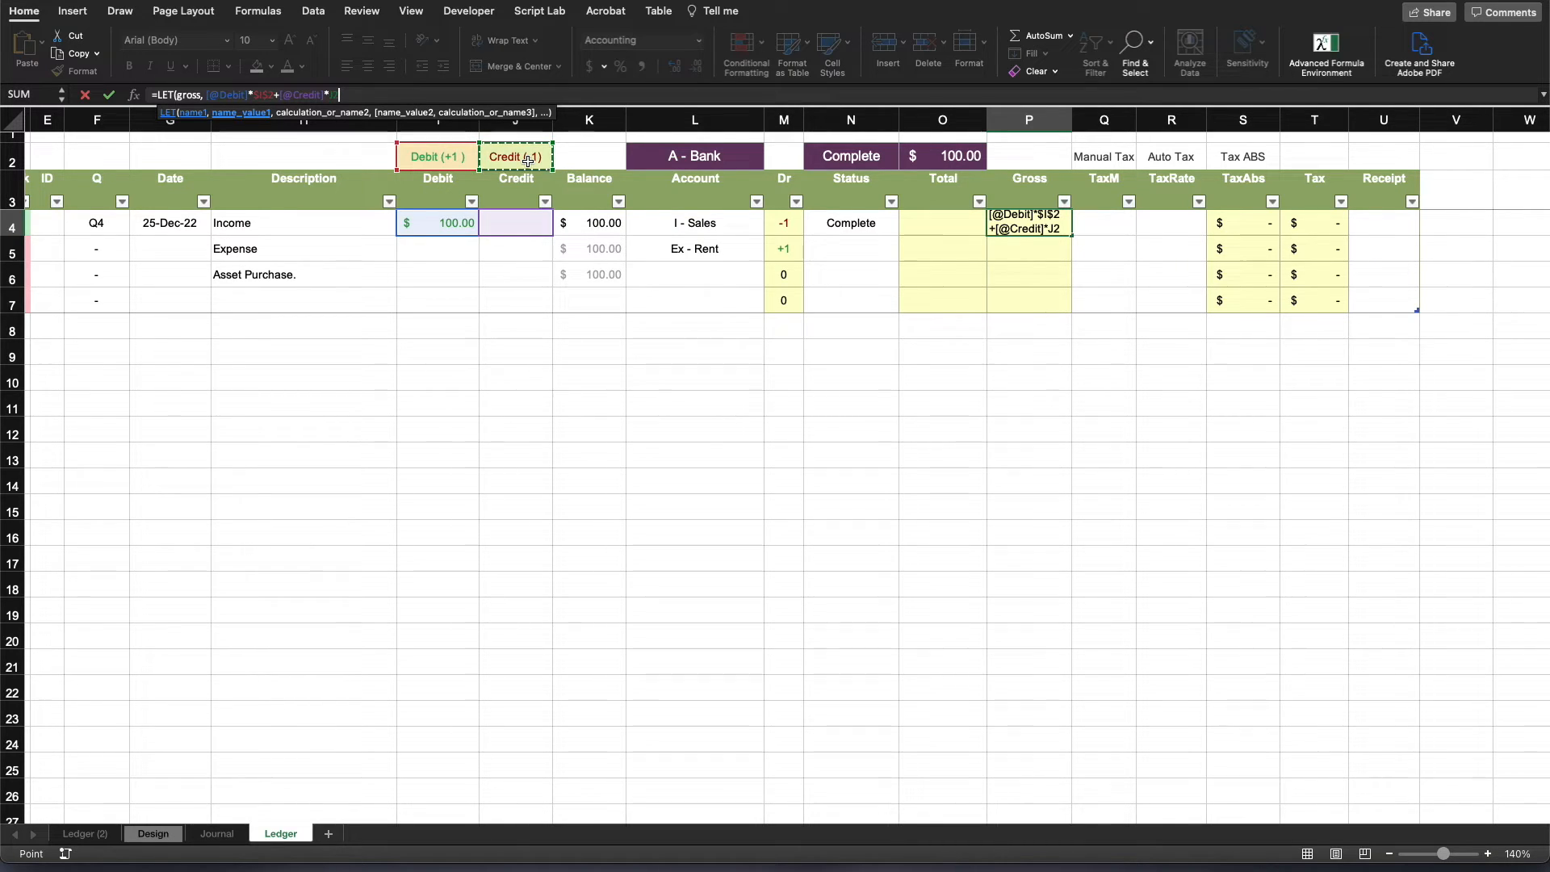
{"action": "key", "text": "F4"}
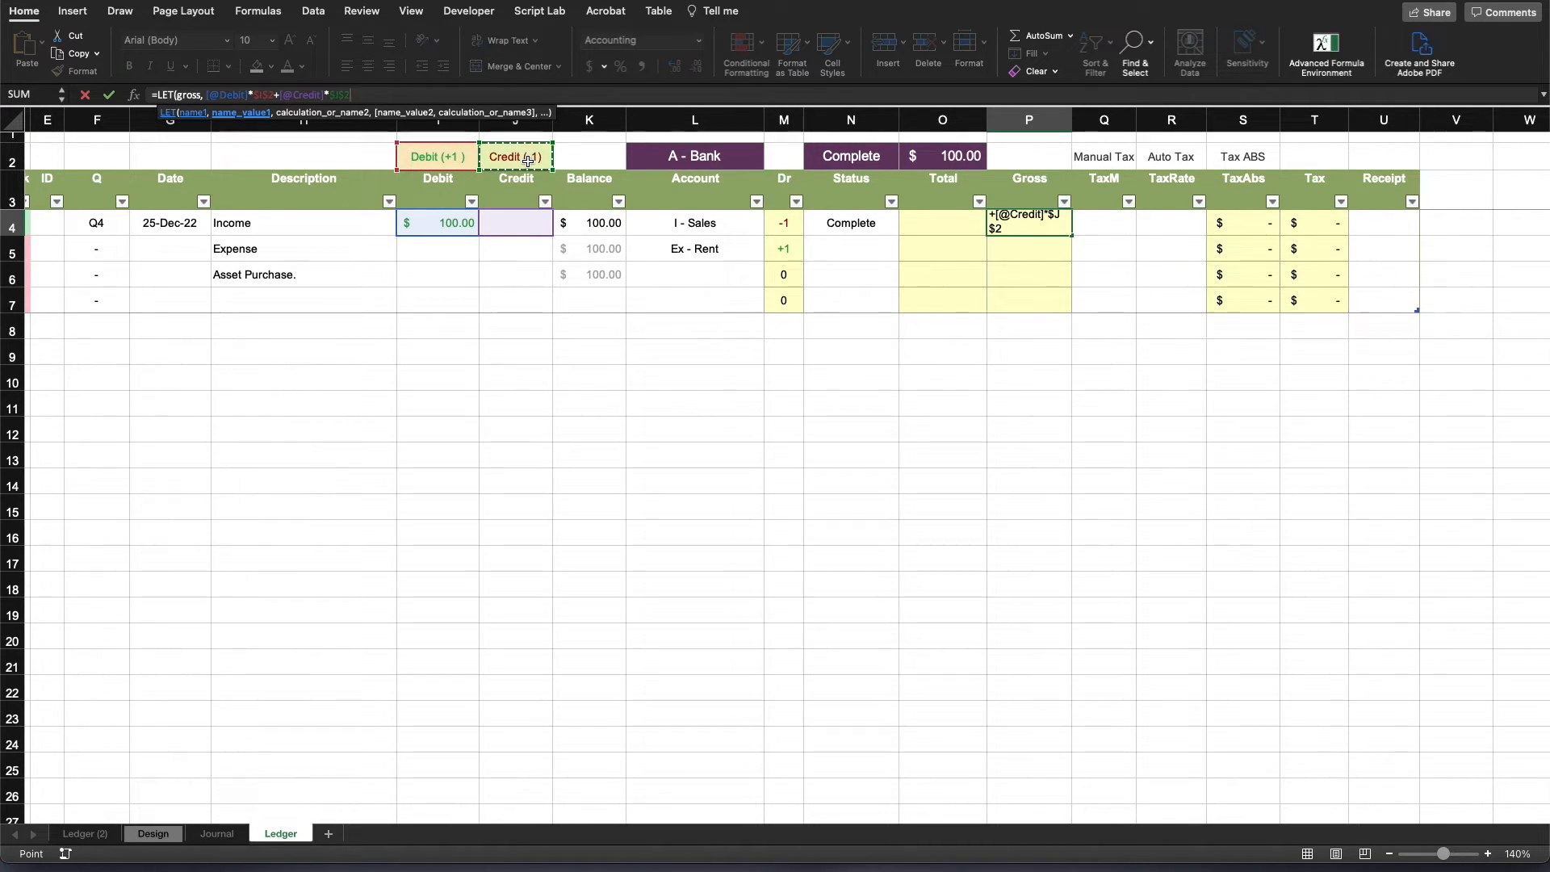
{"action": "type", "text": ","}
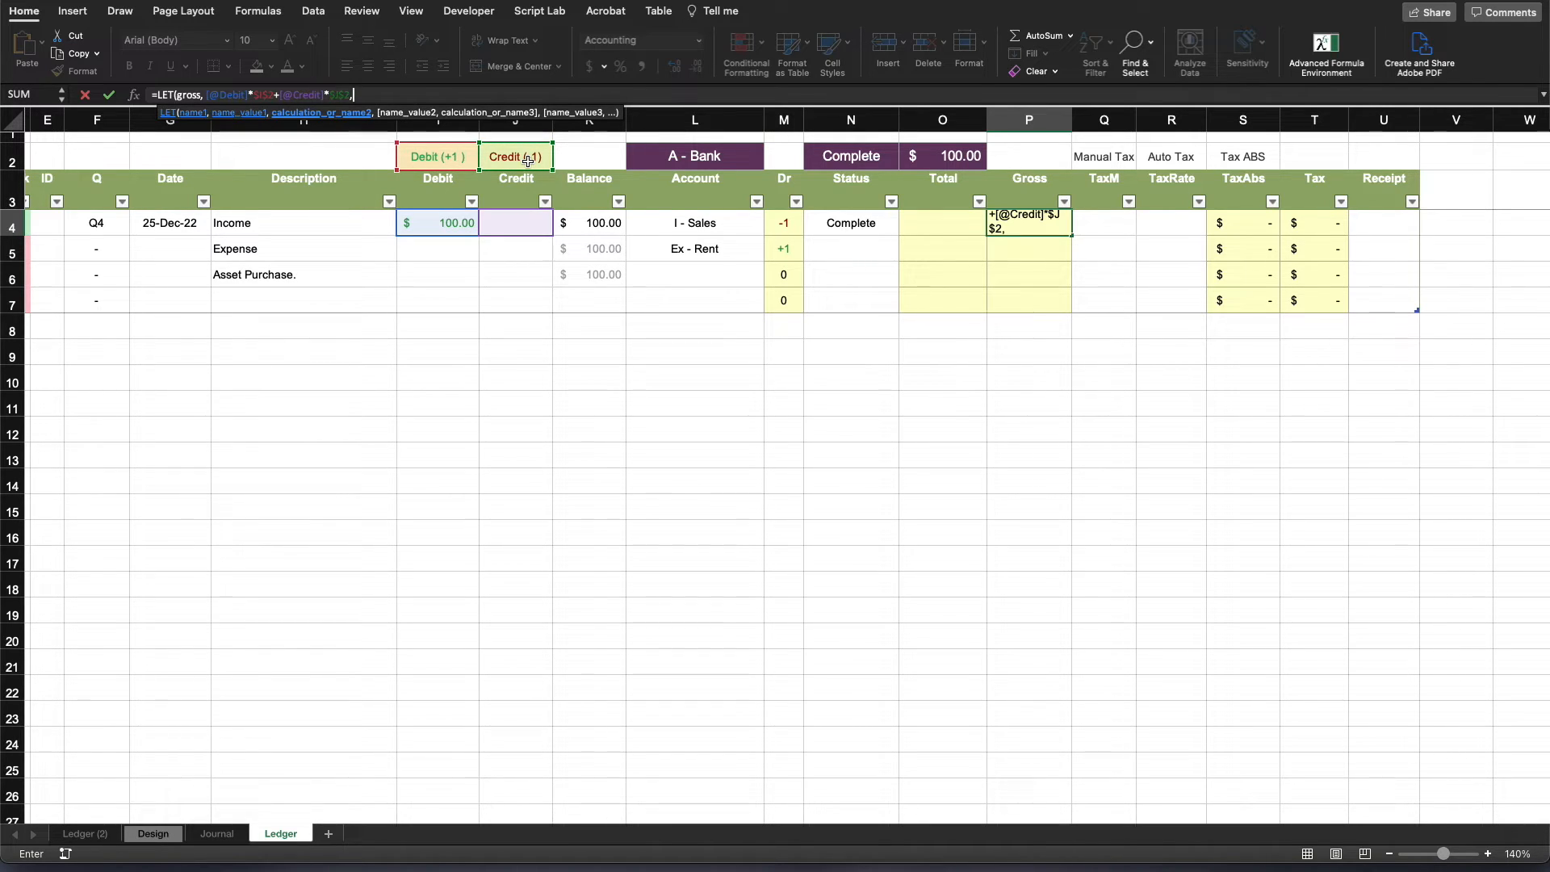
{"action": "type", "text": "  i"}
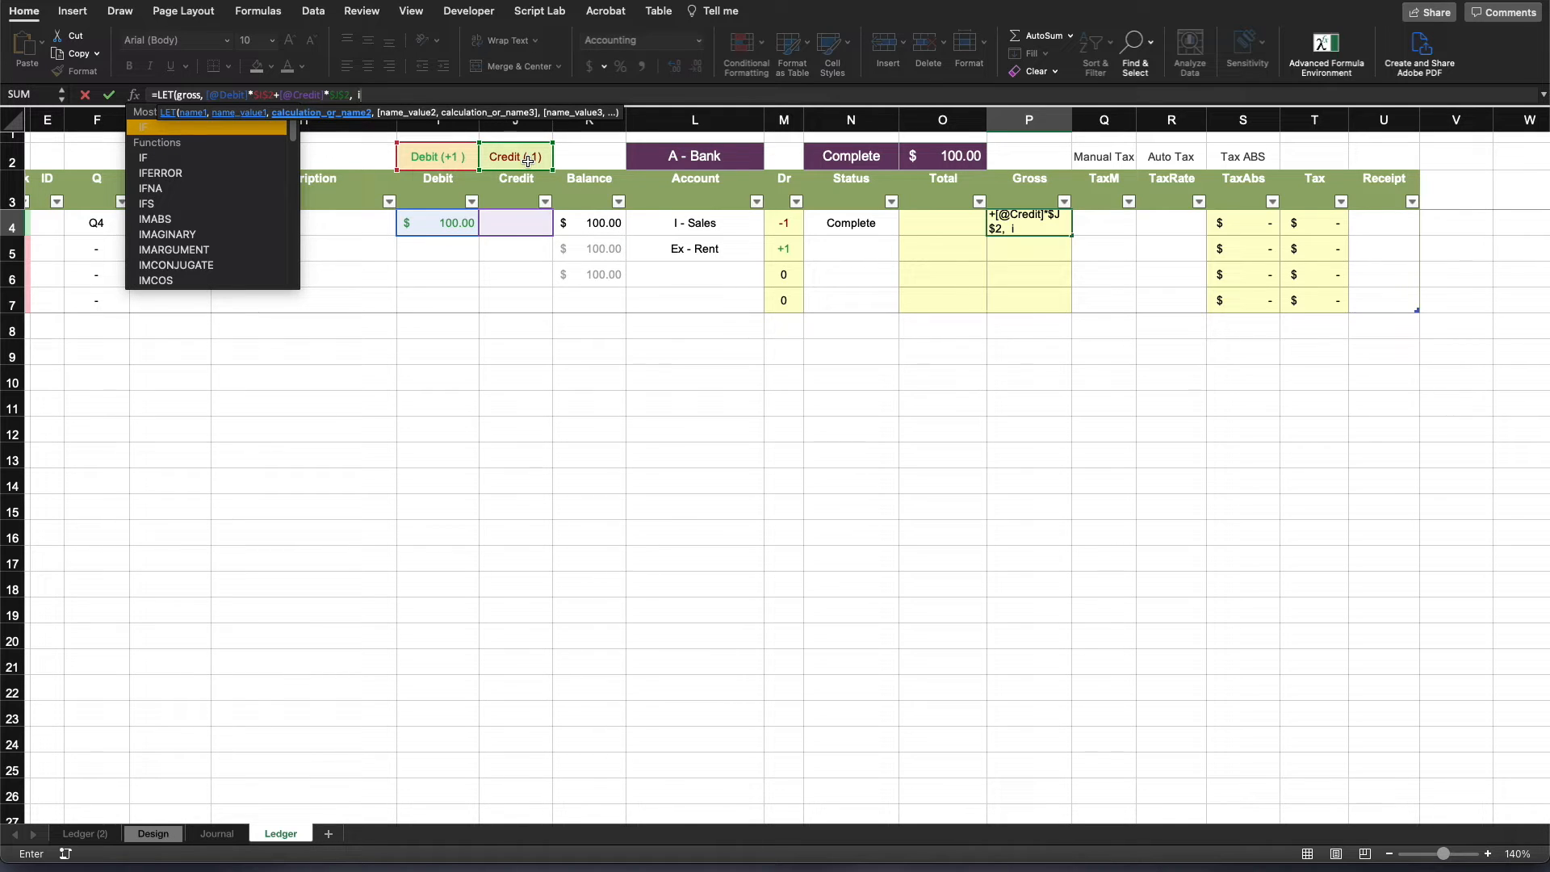
{"action": "type", "text": "s"}
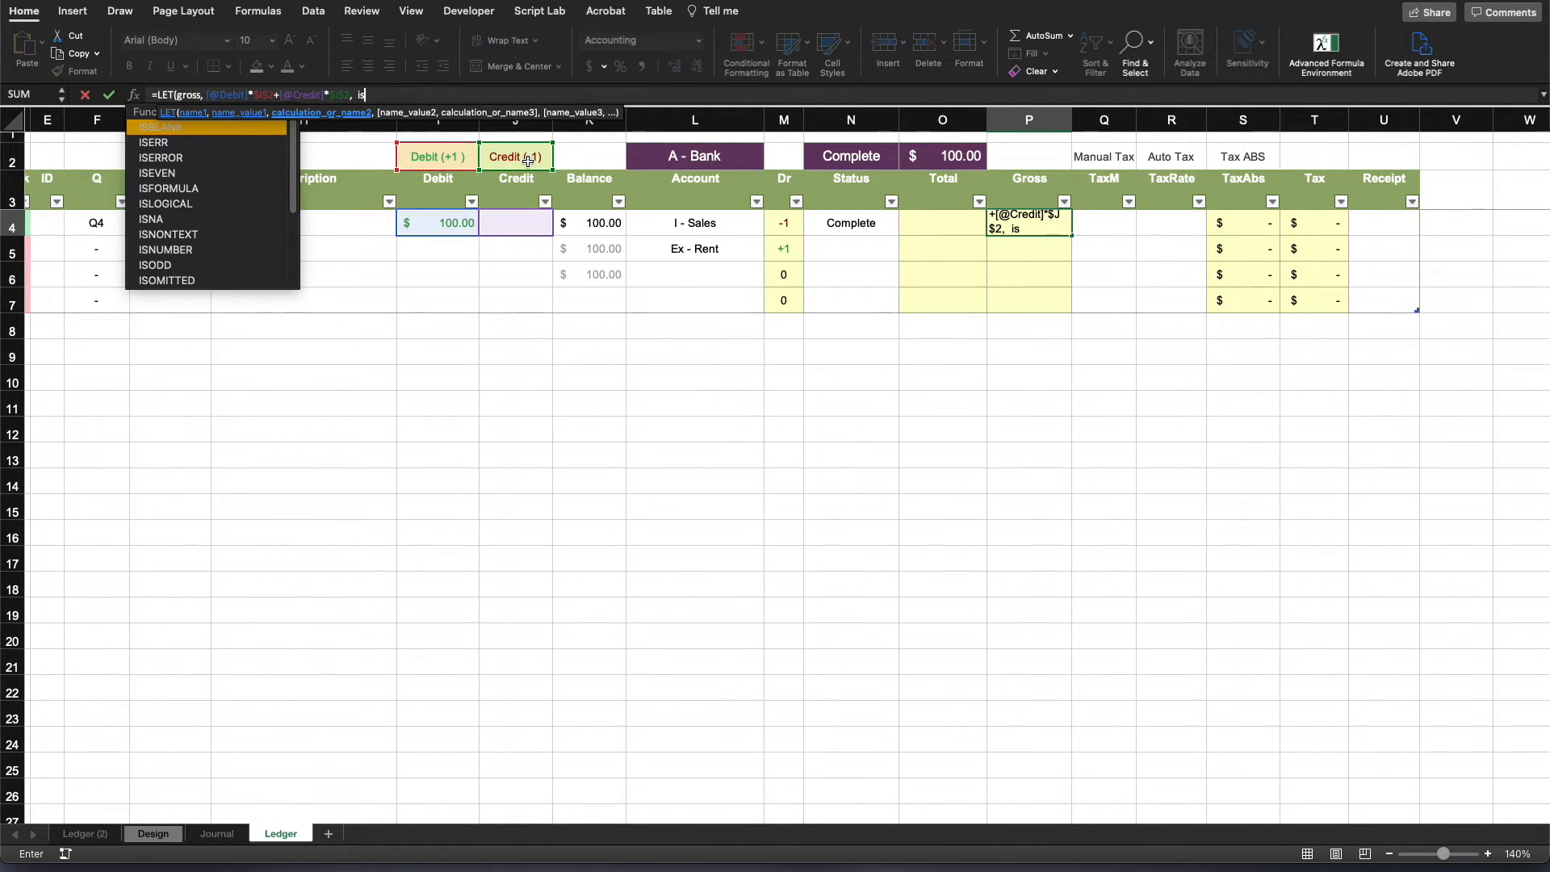
{"action": "type", "text": "Debit,"}
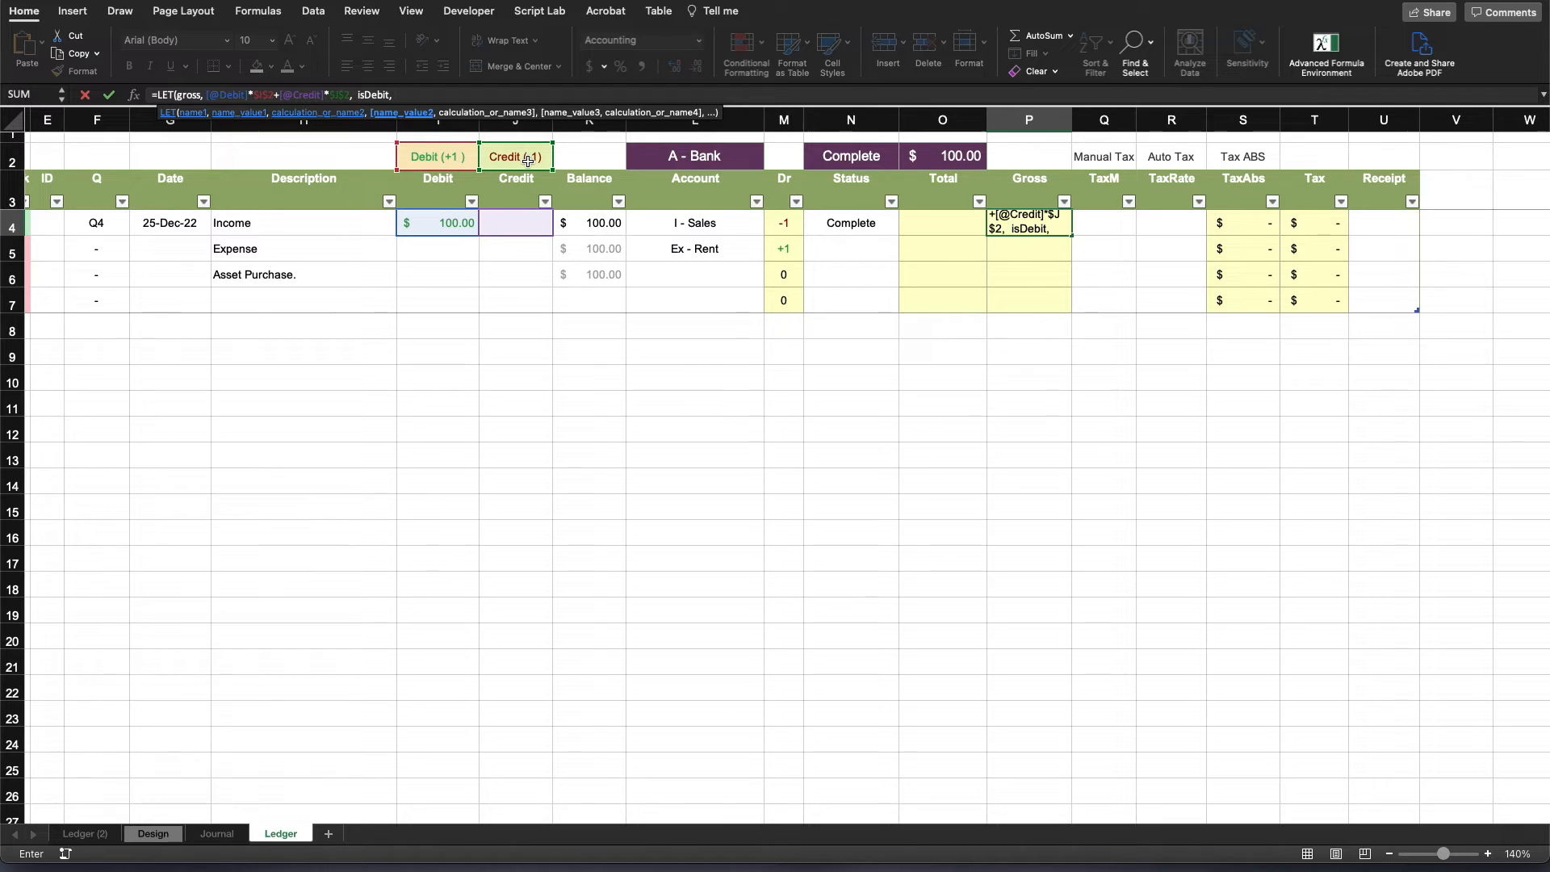
- Add a second LET variable named isDebit, defined as gross*$I$2>0
{"action": "type", "text": "gross*"}
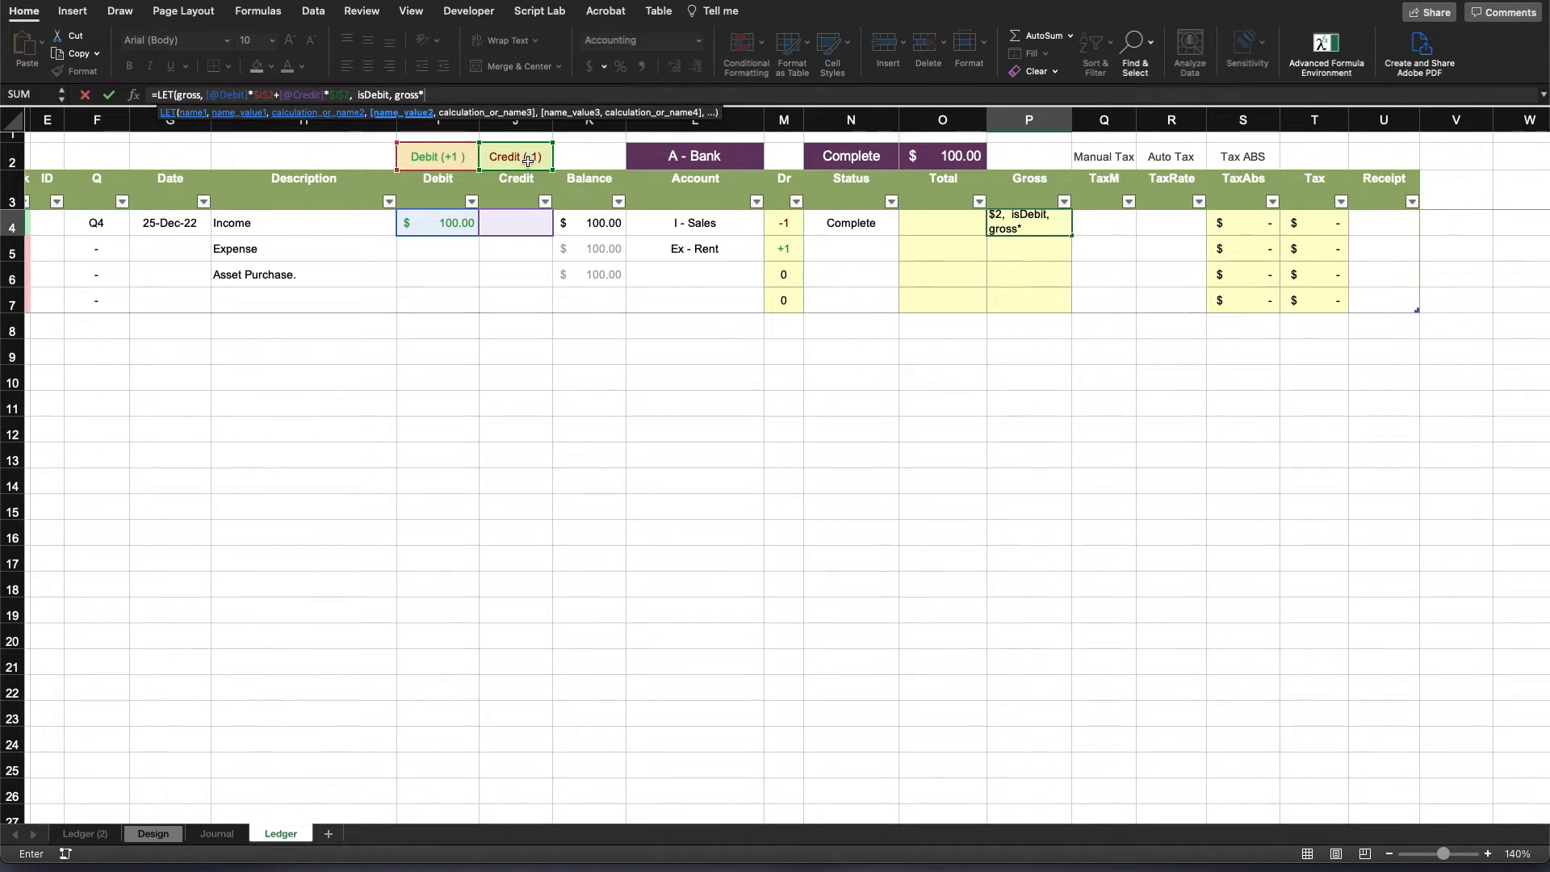
{"action": "left_click", "coordinate": [448, 165]}
{"action": "key", "text": "F4"}
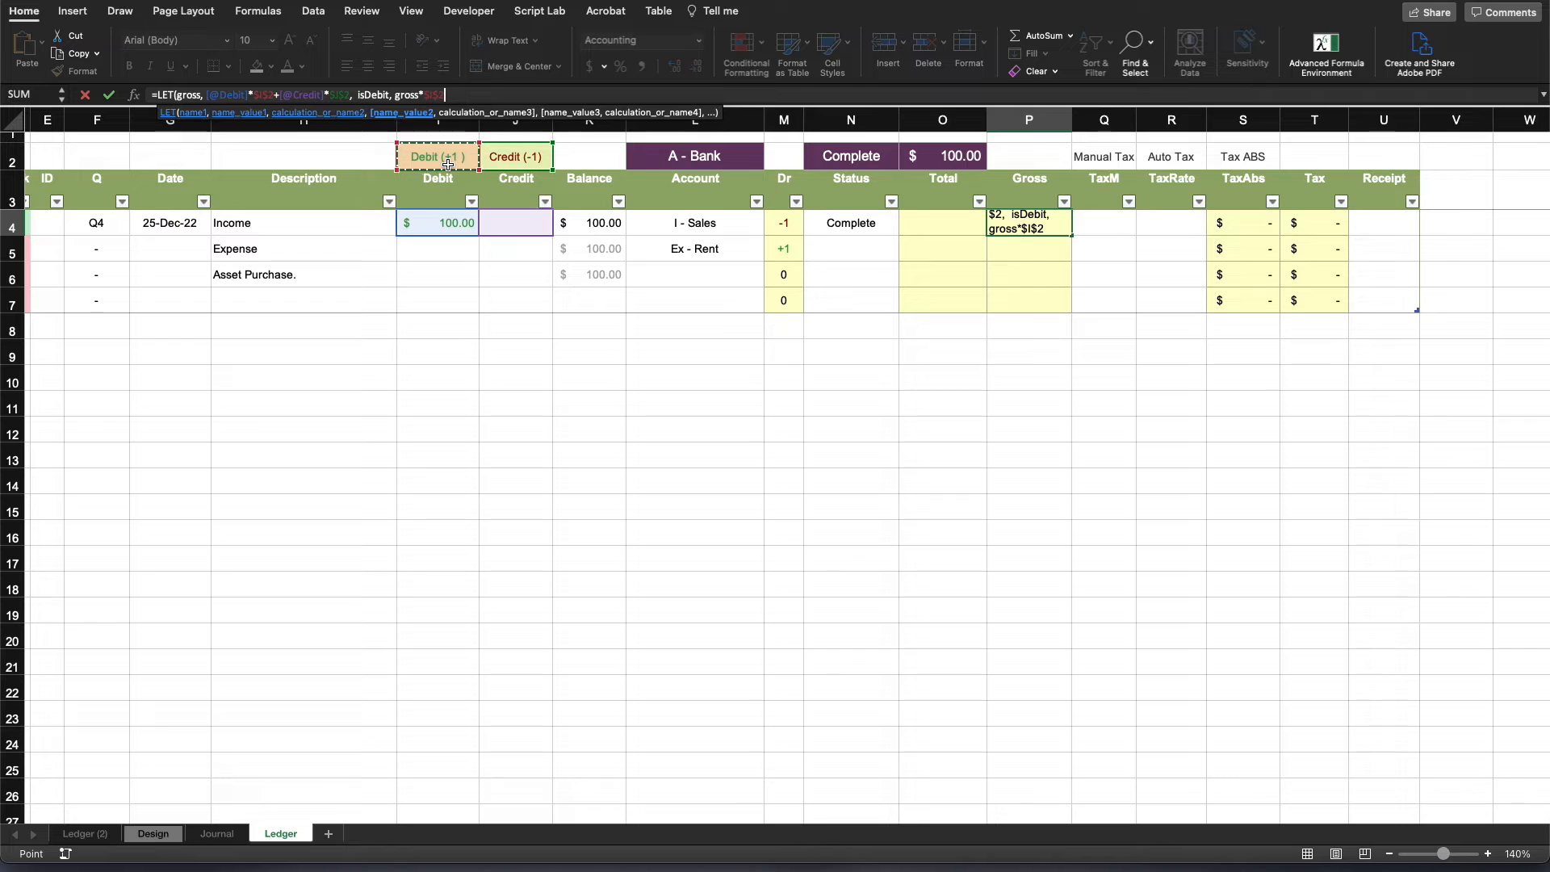
{"action": "type", "text": ">0"}
{"action": "type", "text": ","}
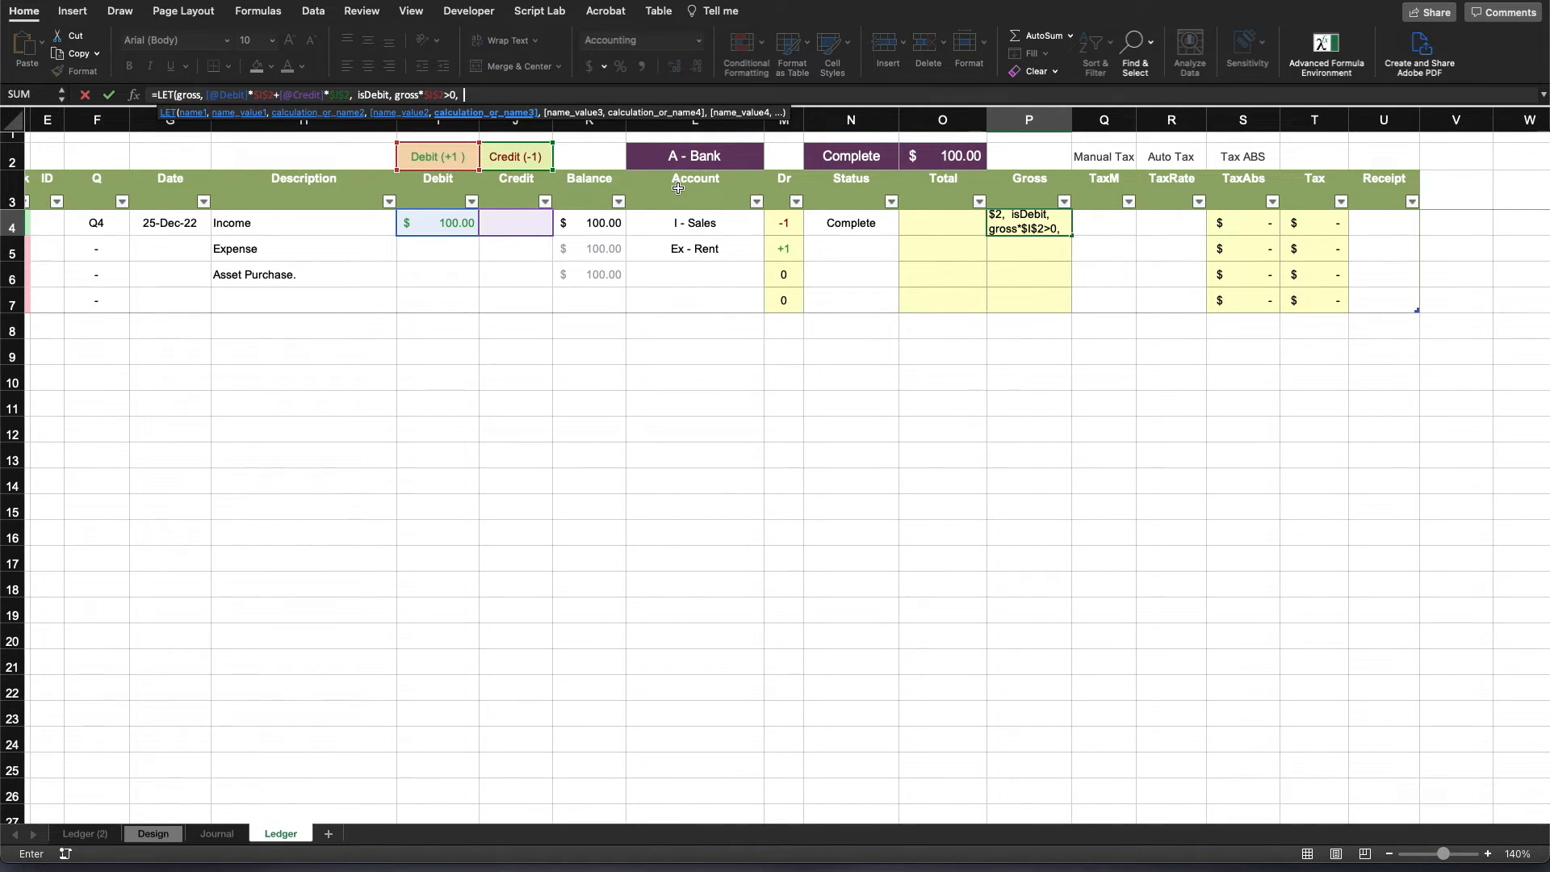
- Begin the LET formula's result with an IF function that tests isDebit
{"action": "type", "text": "IF("}
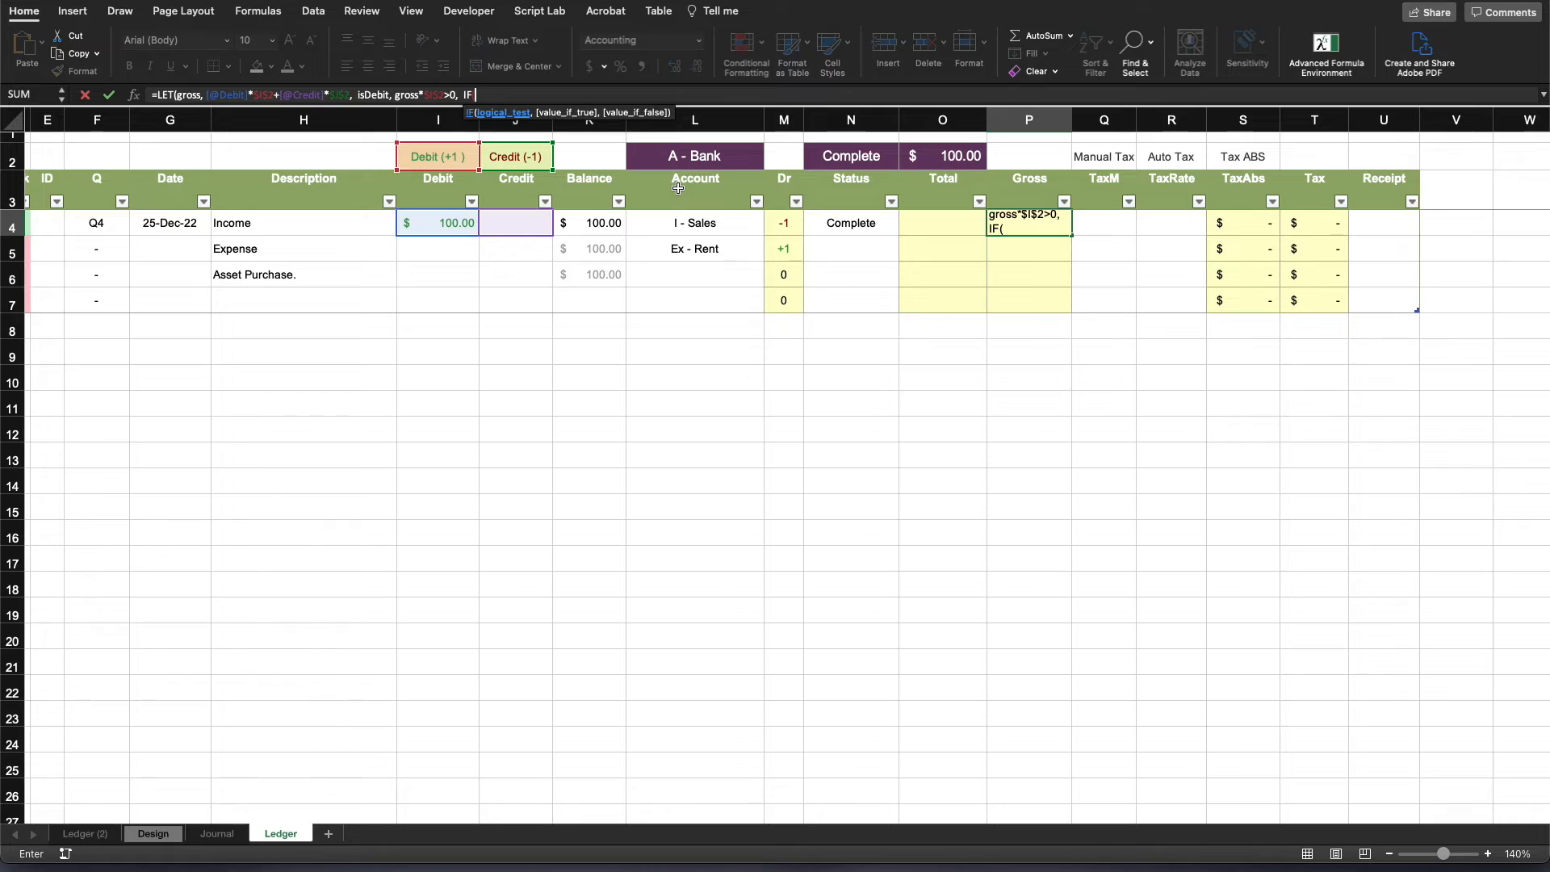
{"action": "type", "text": "isDebit"}
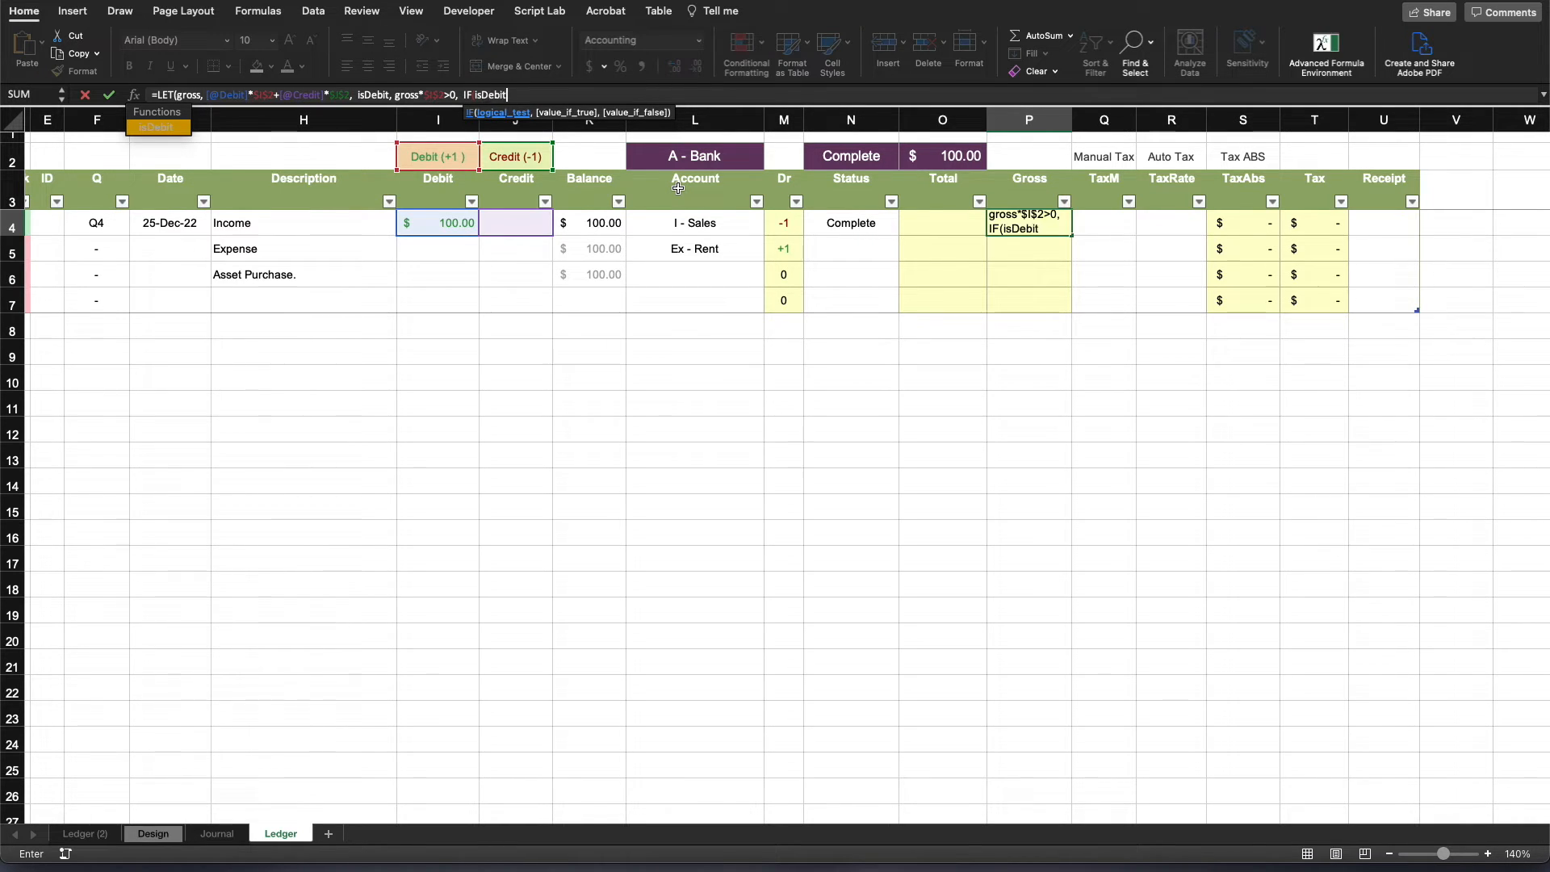
{"action": "type", "text": ", -"}
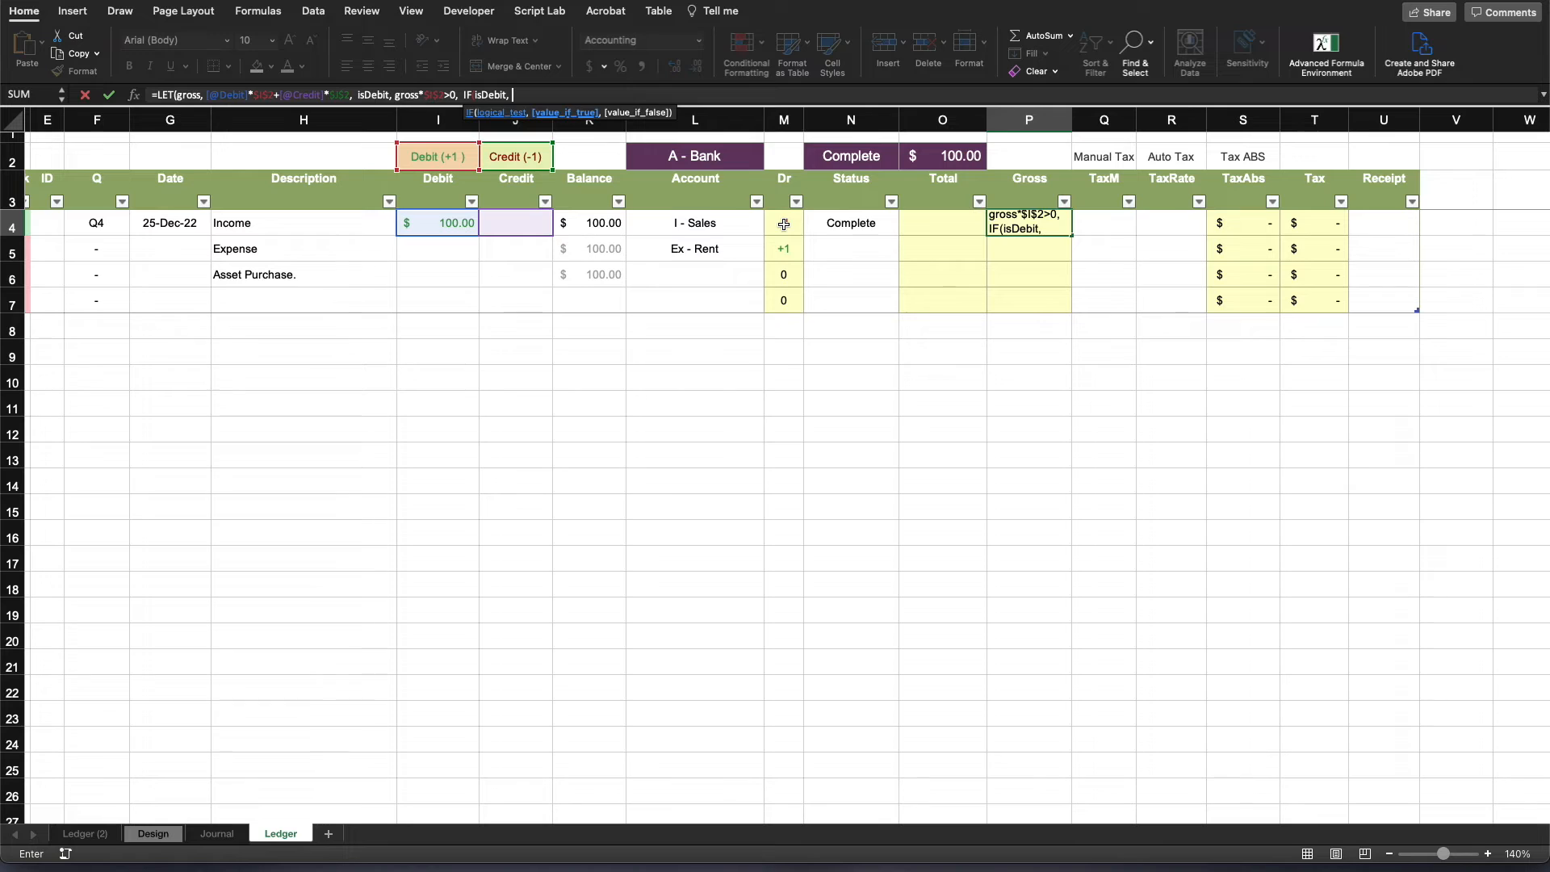
{"action": "left_click", "coordinate": [783, 225]}
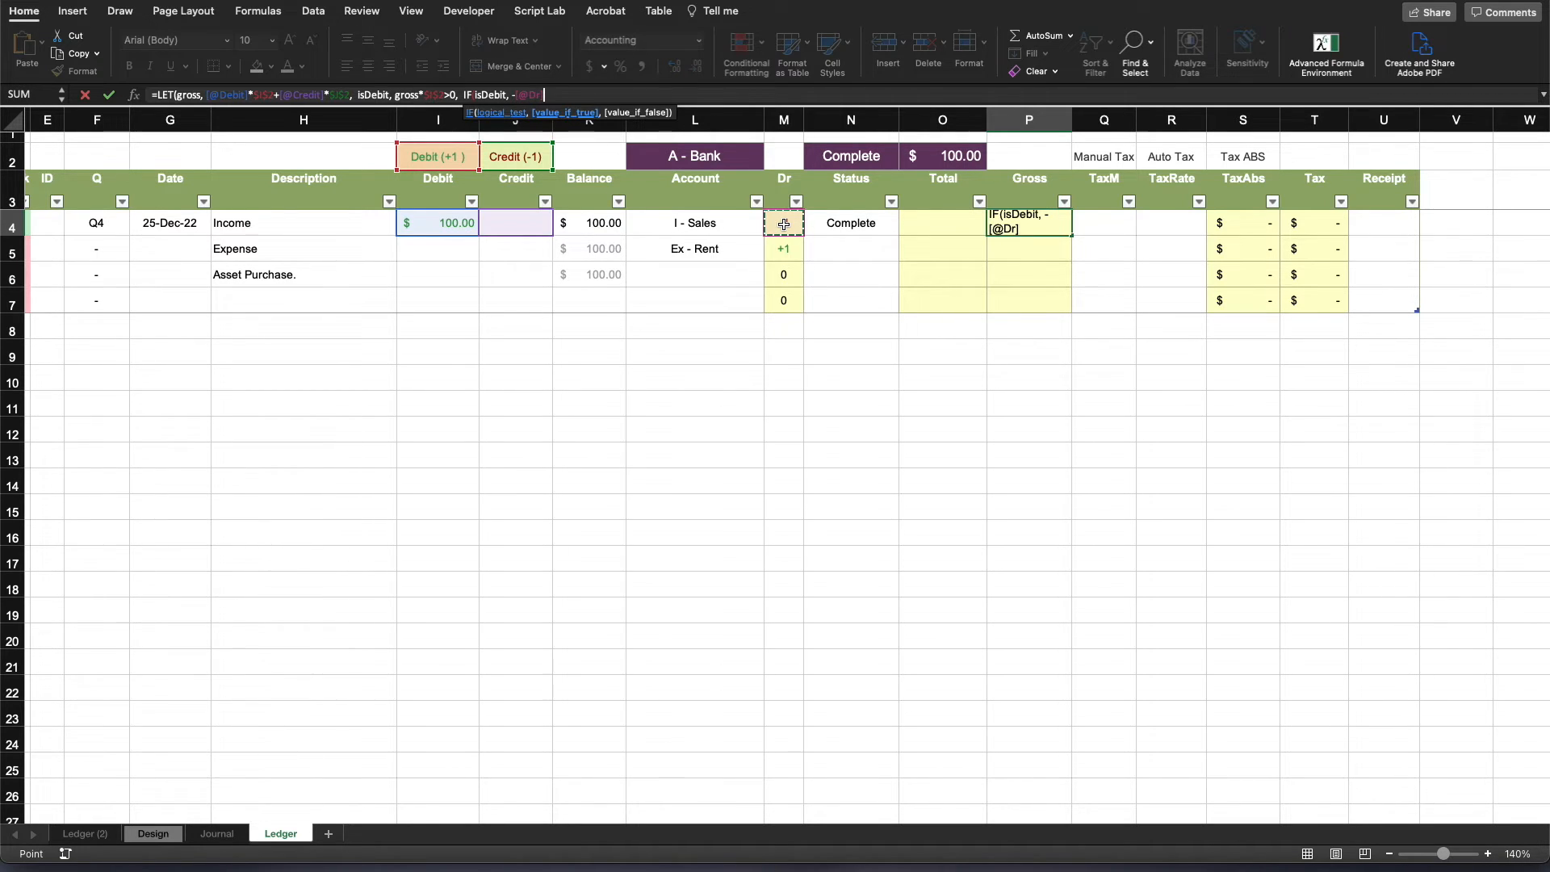
{"action": "type", "text": "*ABS(gross)"}
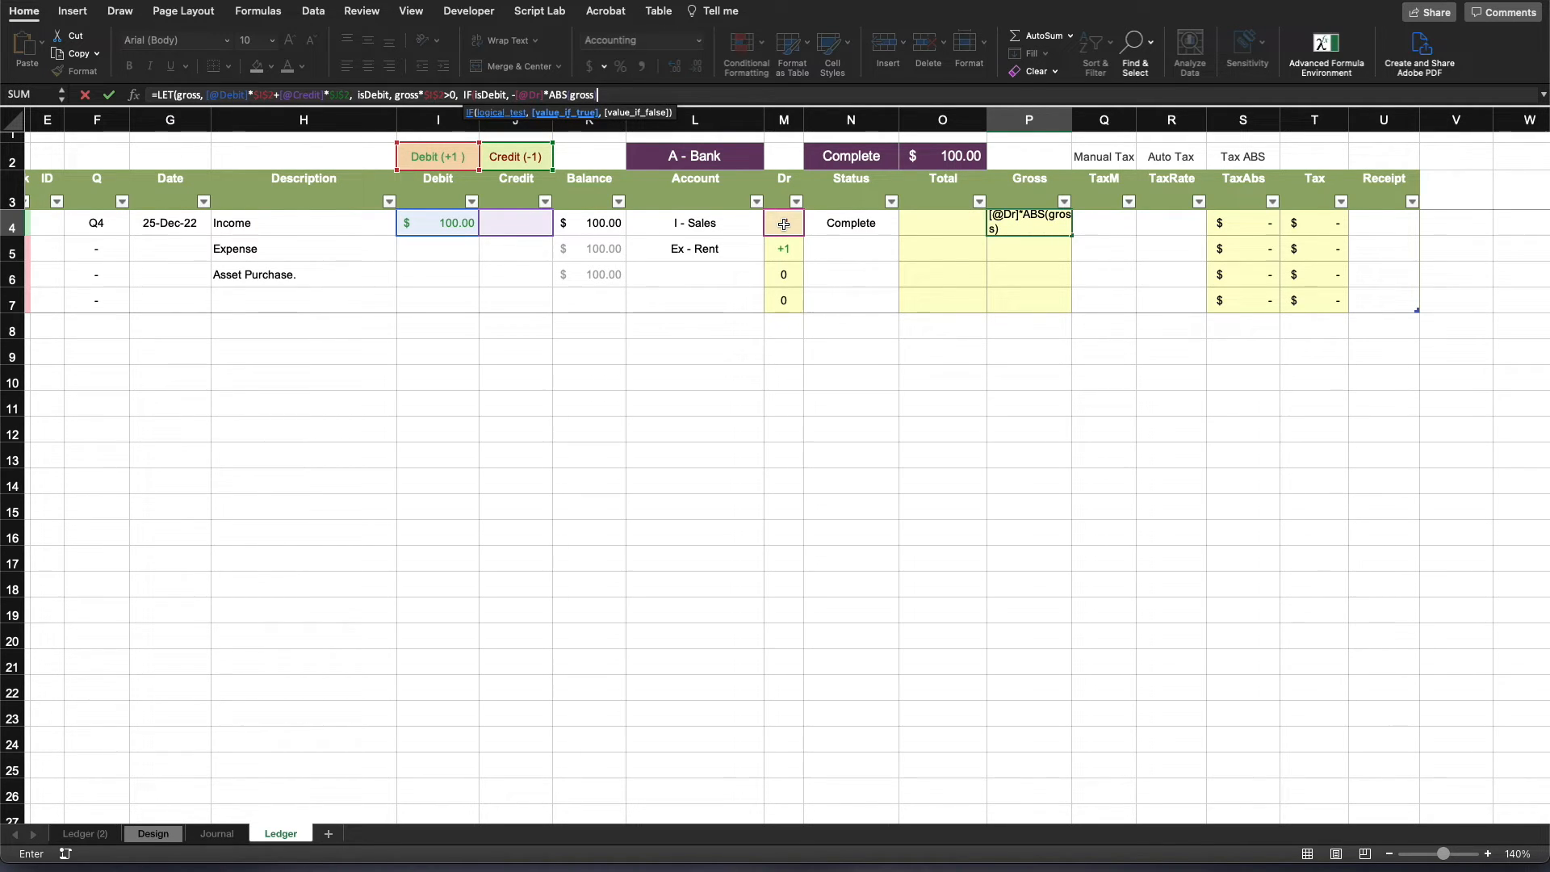
{"action": "type", "text": ","}
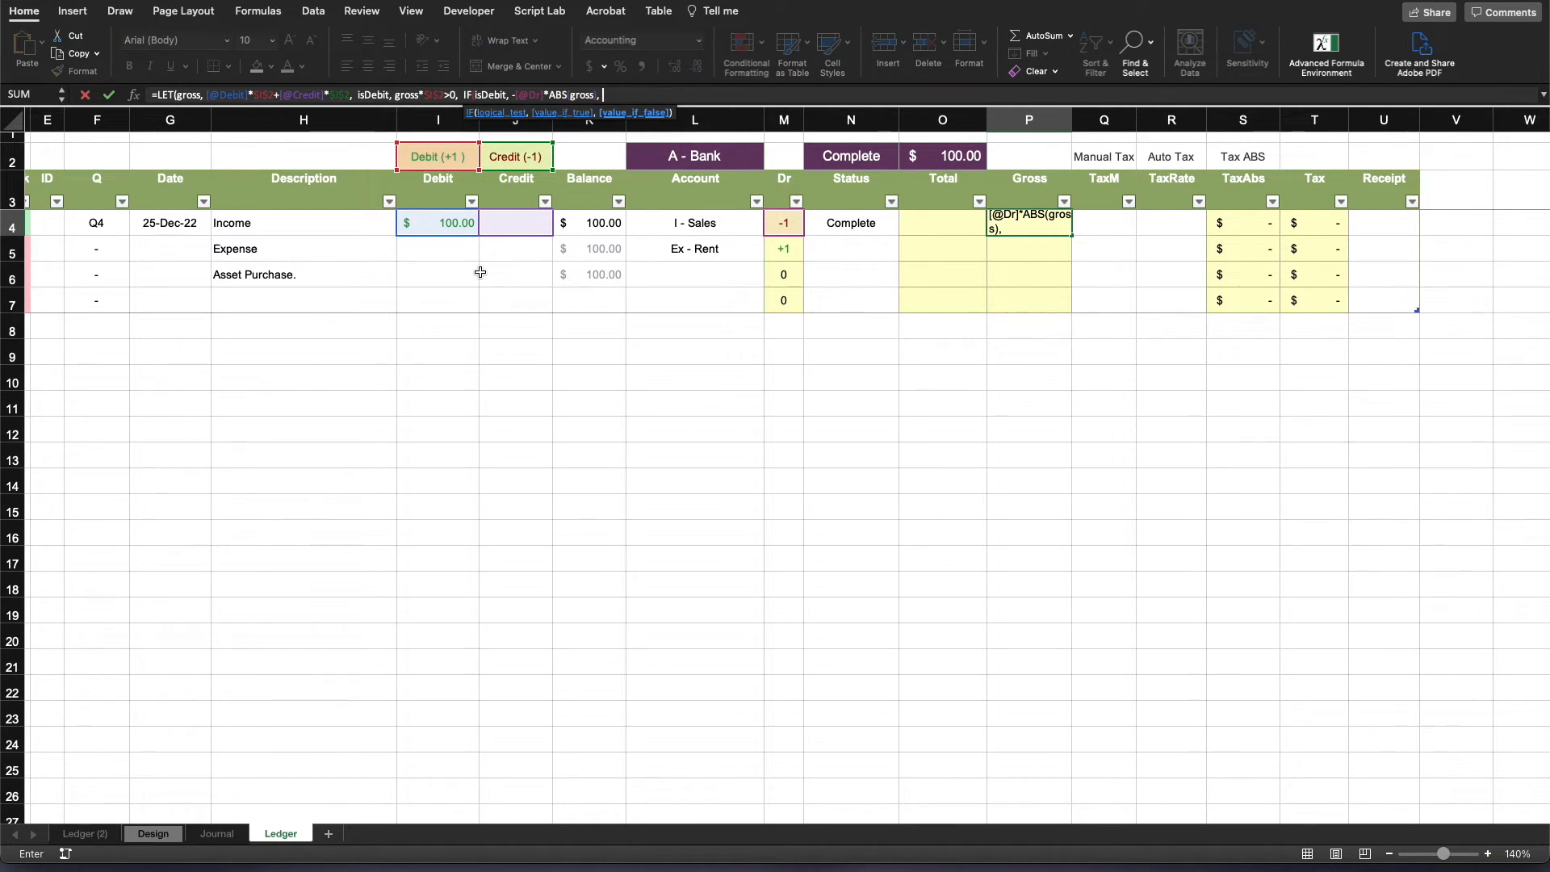
{"action": "left_click", "coordinate": [784, 225]}
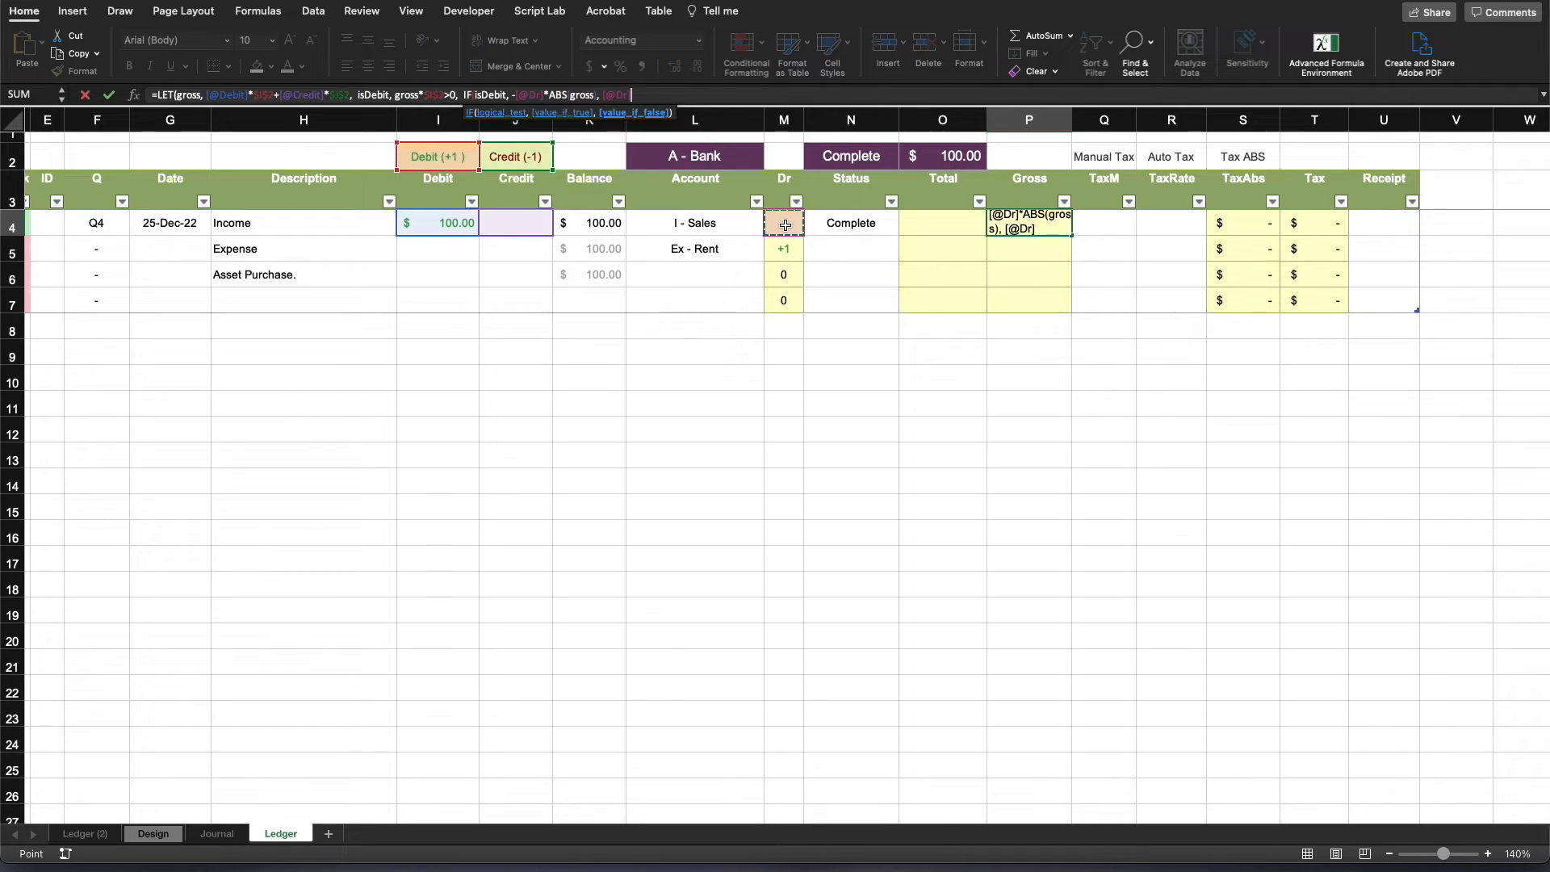
{"action": "type", "text": "*ABS("}
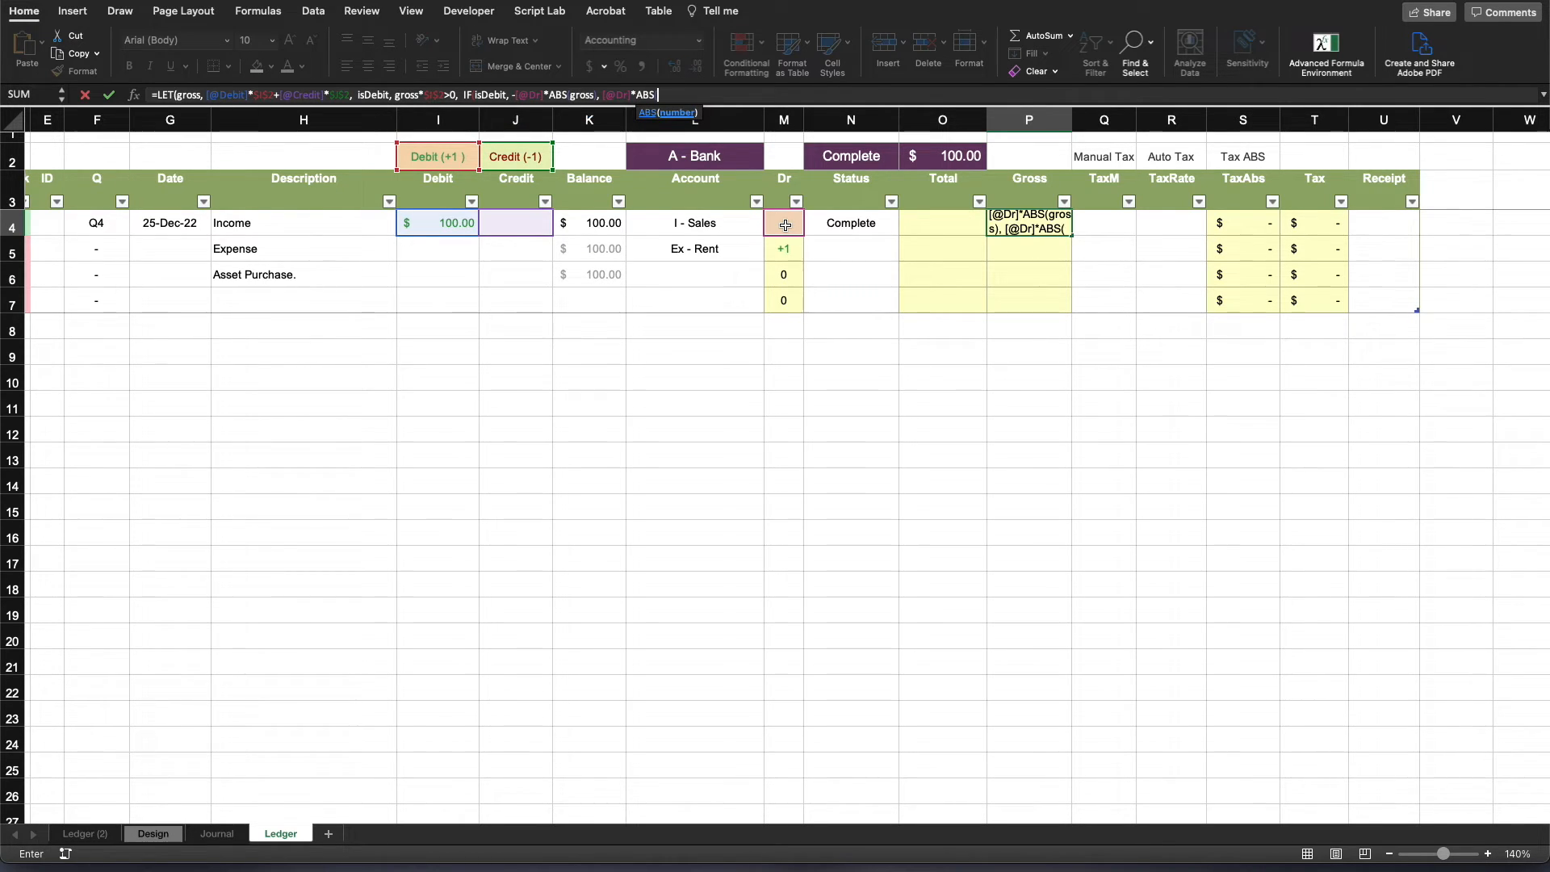
{"action": "type", "text": "gross)"}
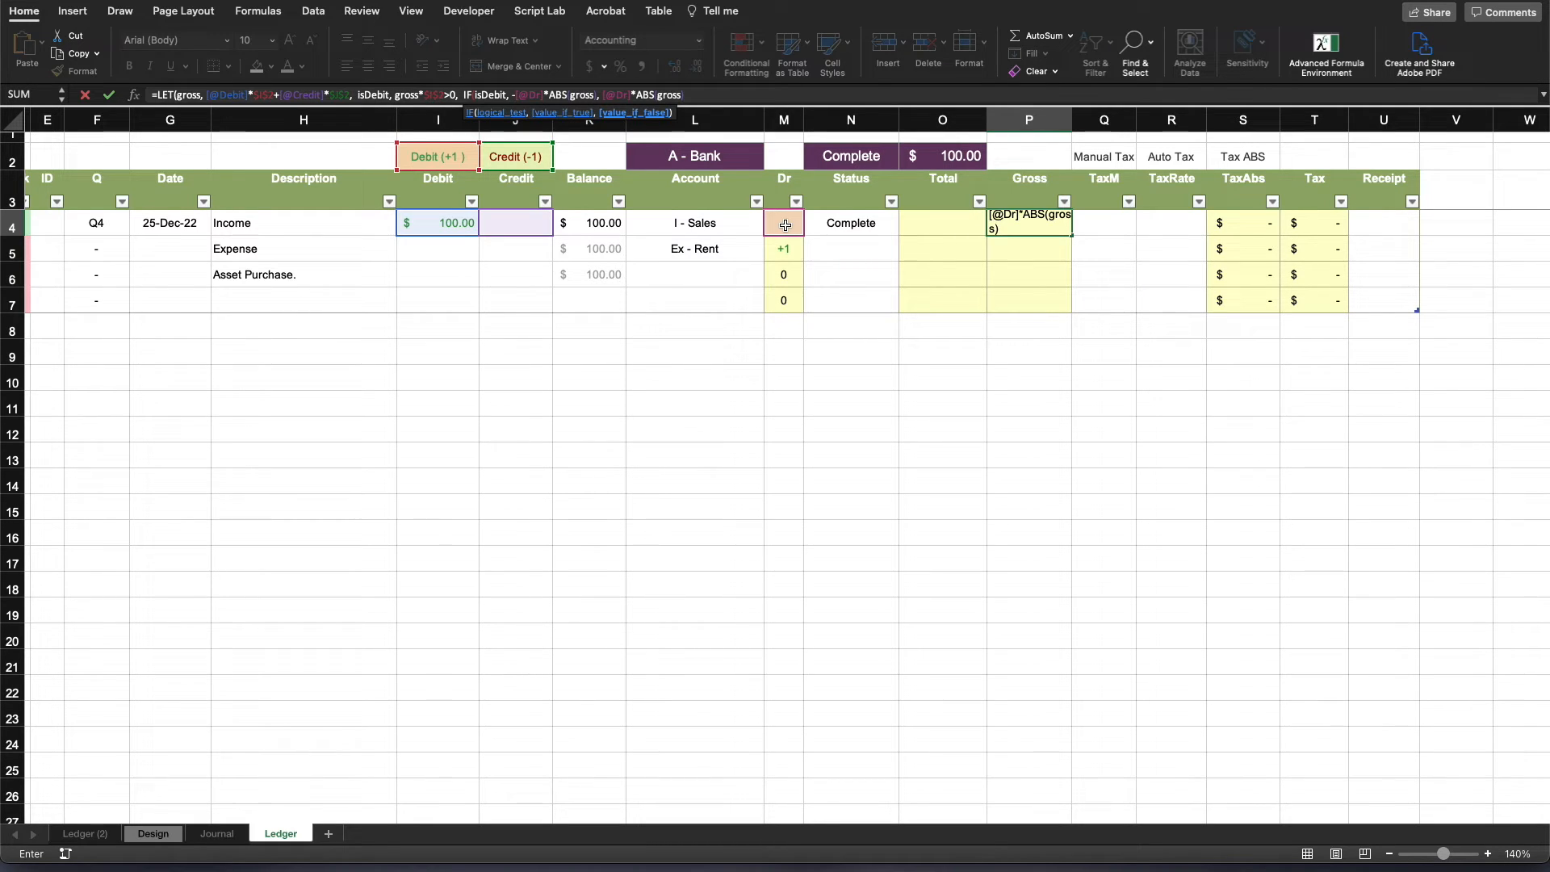
{"action": "type", "text": "))"}
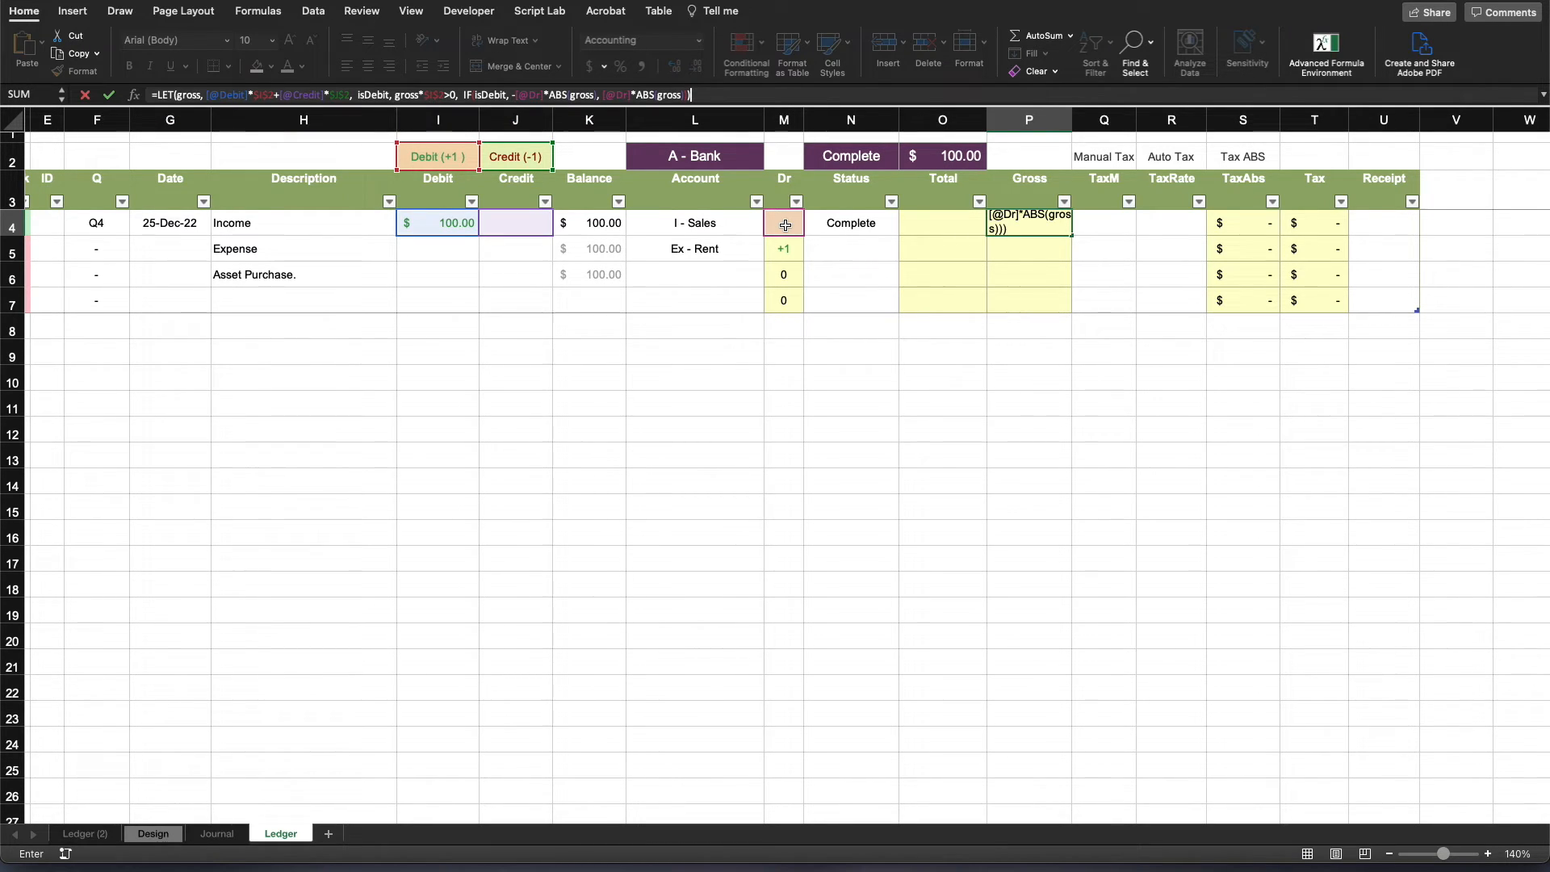
{"action": "key", "text": "ctrl+Return"}
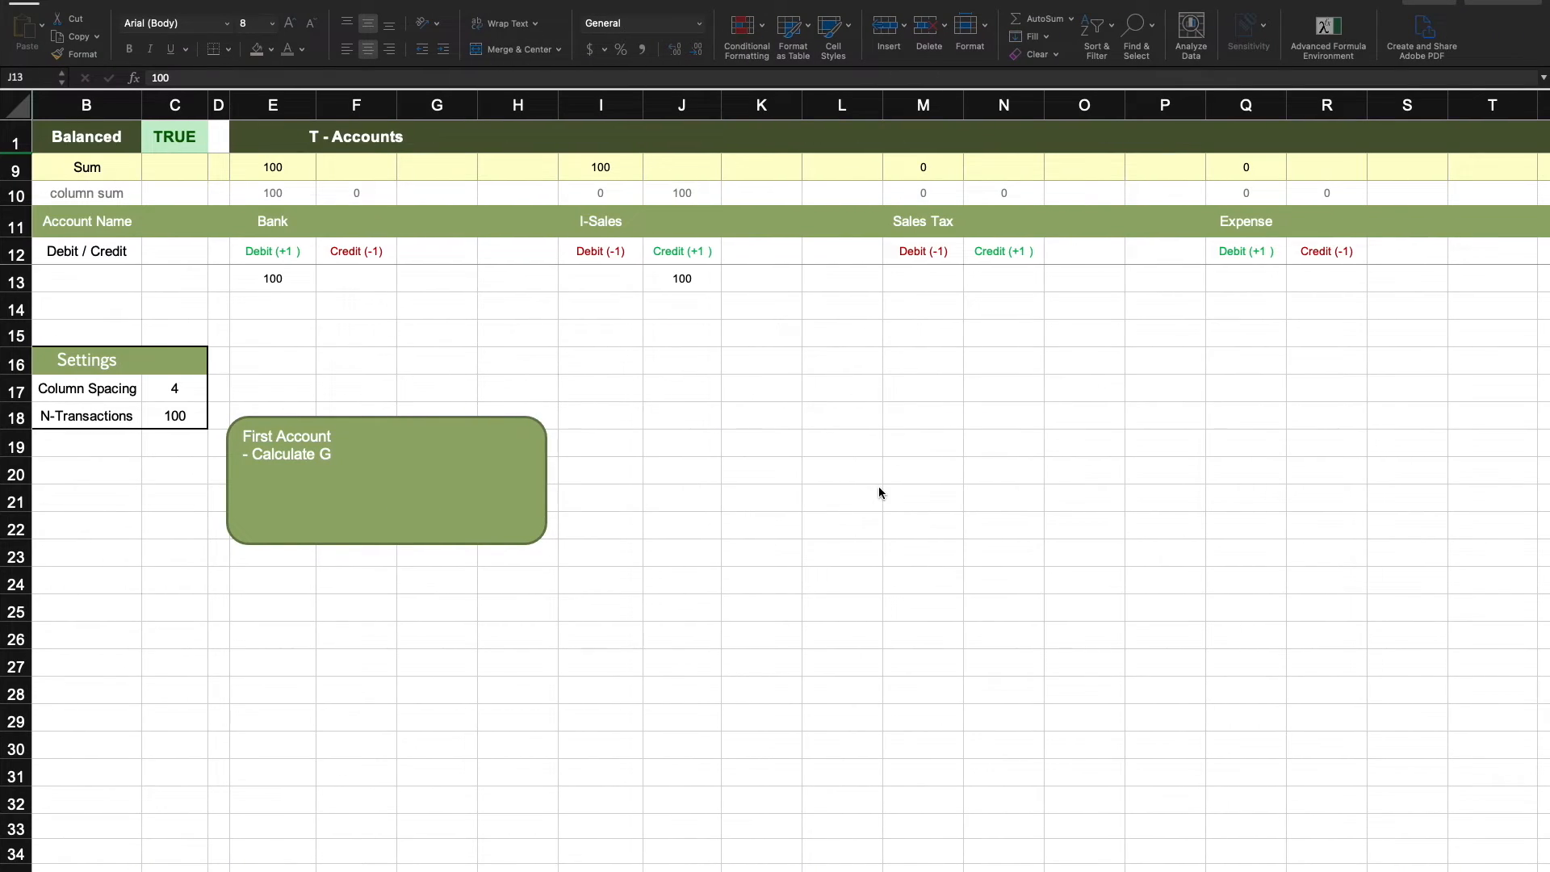
- Examine the I-Sales account's sum and its credit entry on the T-Accounts sheet, then return to the ledger
{"action": "left_click", "coordinate": [880, 492]}
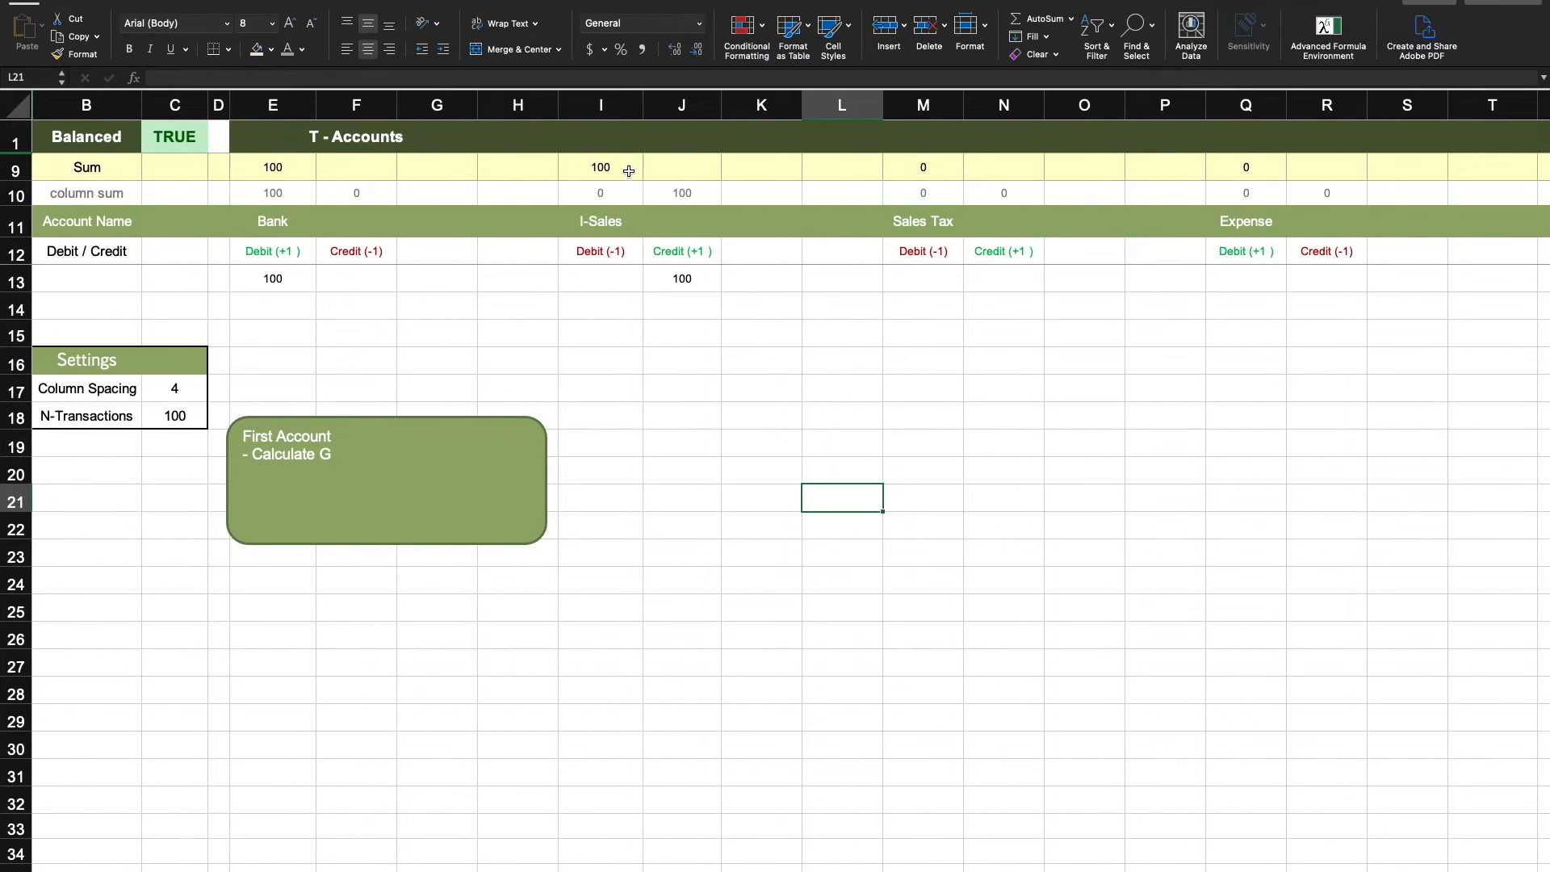
{"action": "left_click", "coordinate": [611, 162]}
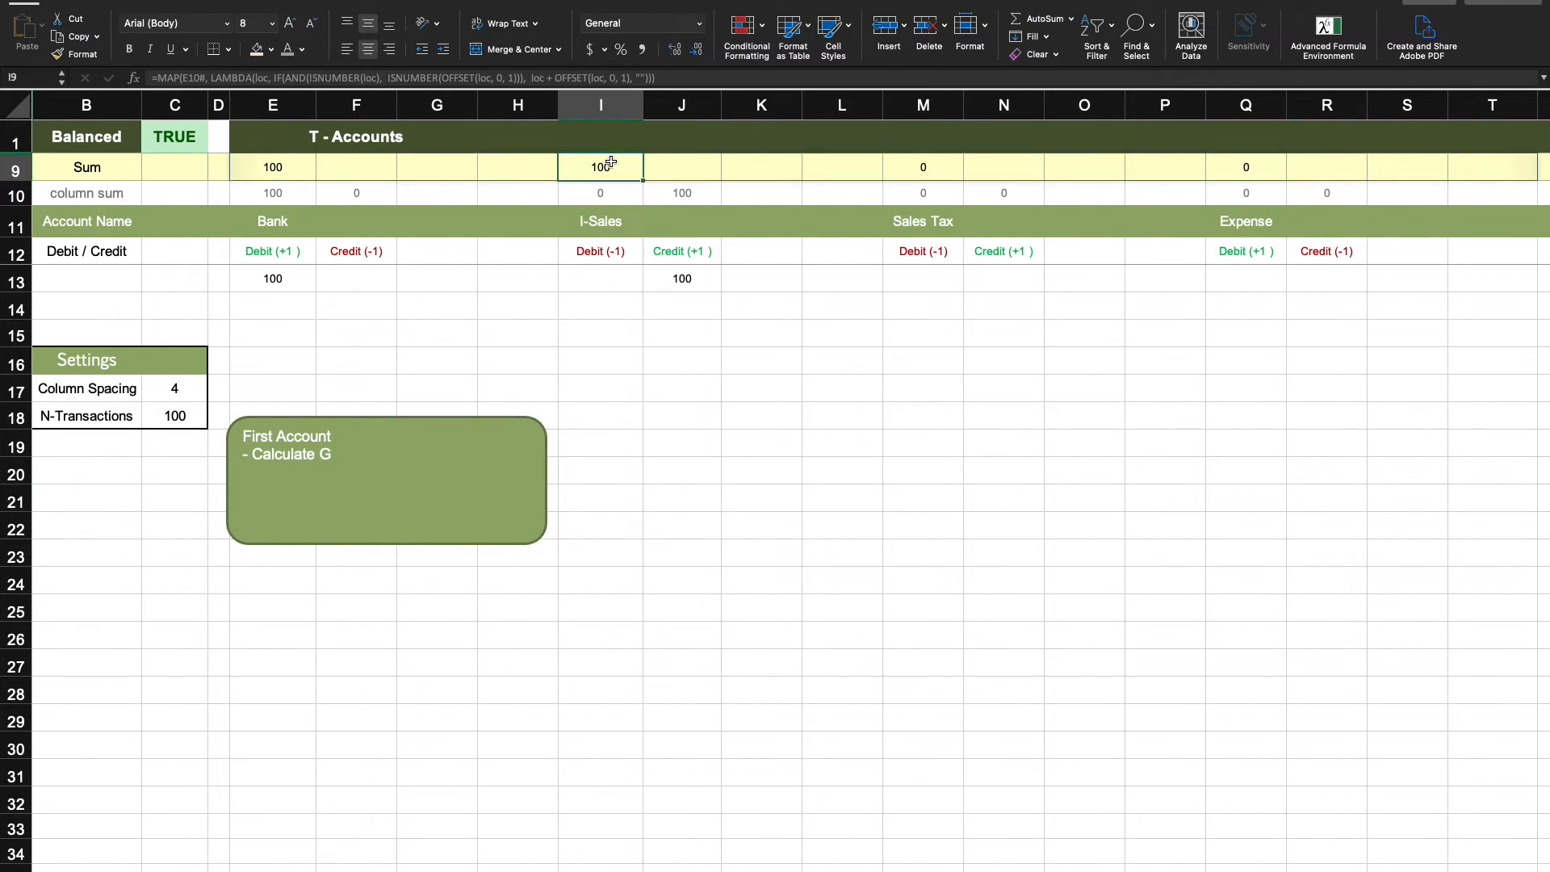
{"action": "left_click", "coordinate": [690, 278]}
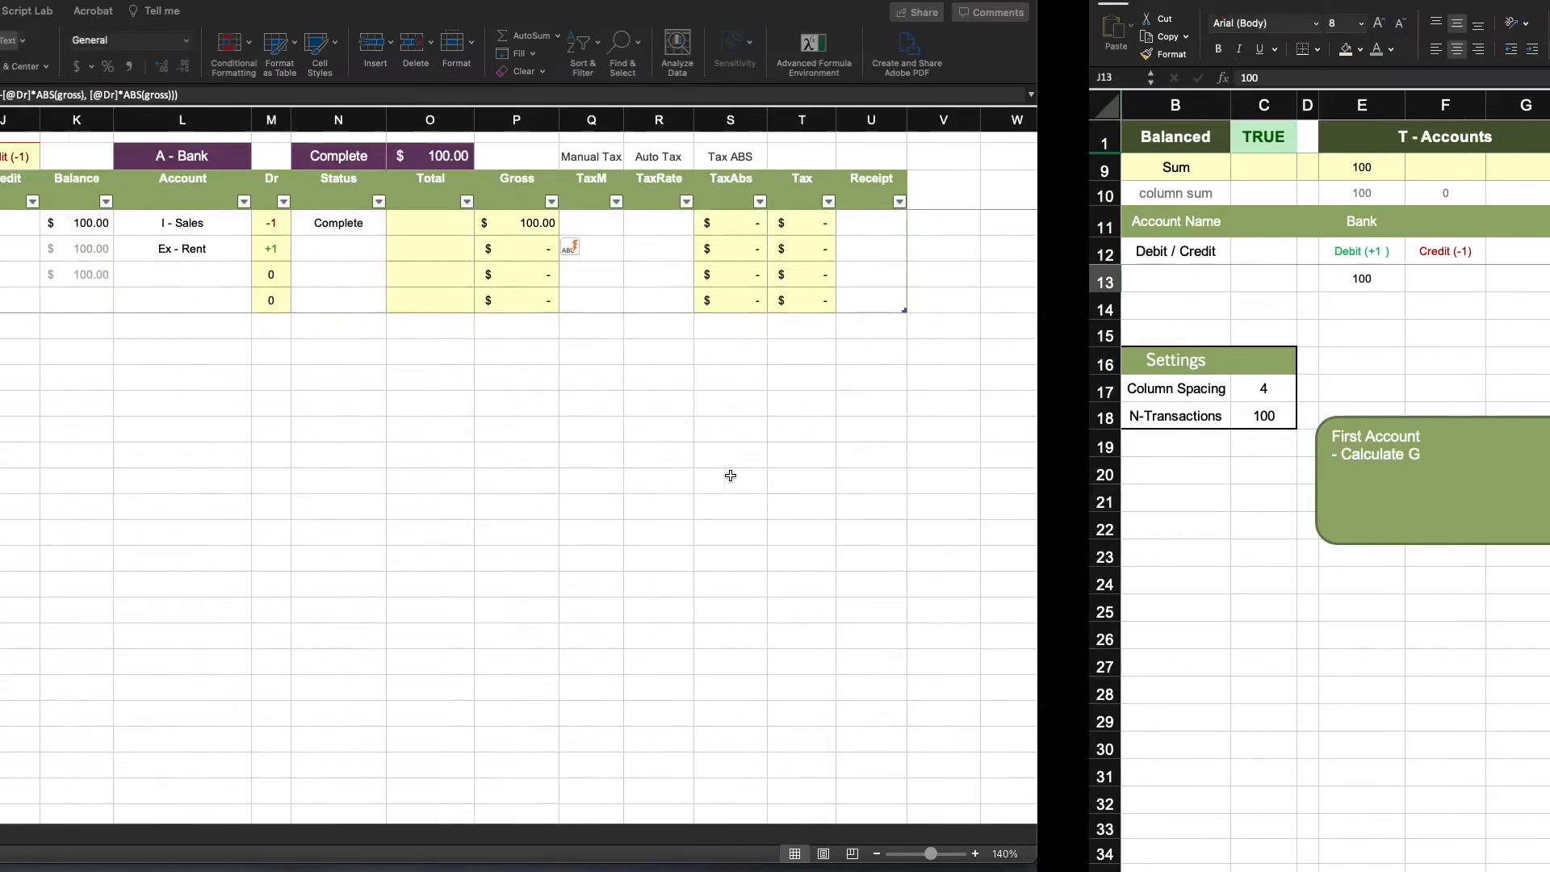
{"action": "left_click", "coordinate": [726, 481]}
- Enter 20 in the Expense row's Credit cell J5
{"action": "left_click", "coordinate": [460, 252]}
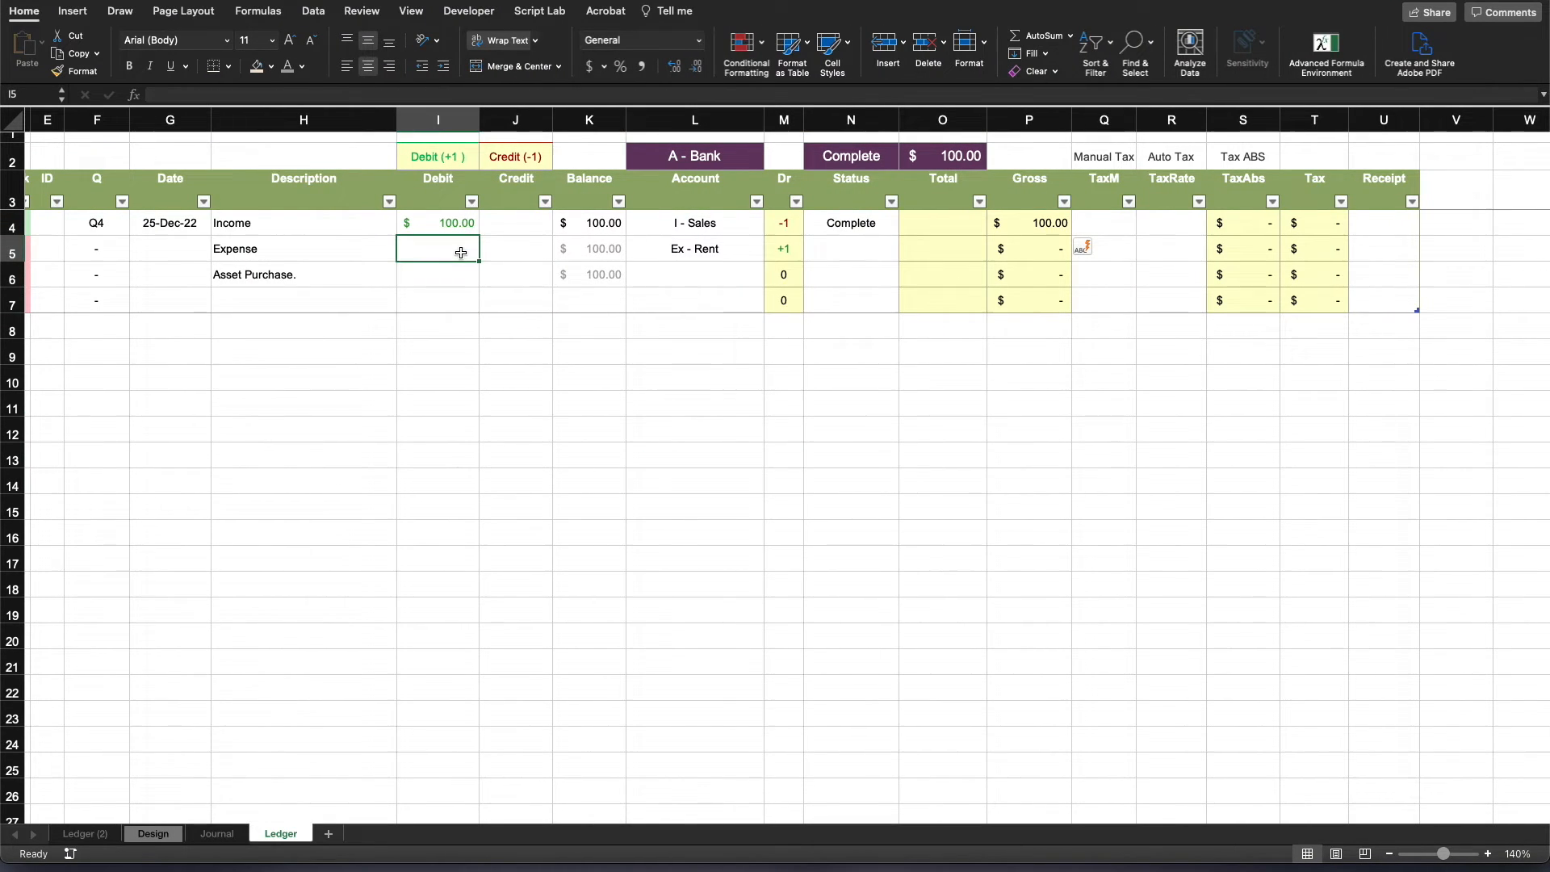
{"action": "left_click", "coordinate": [517, 252]}
{"action": "type", "text": "20"}
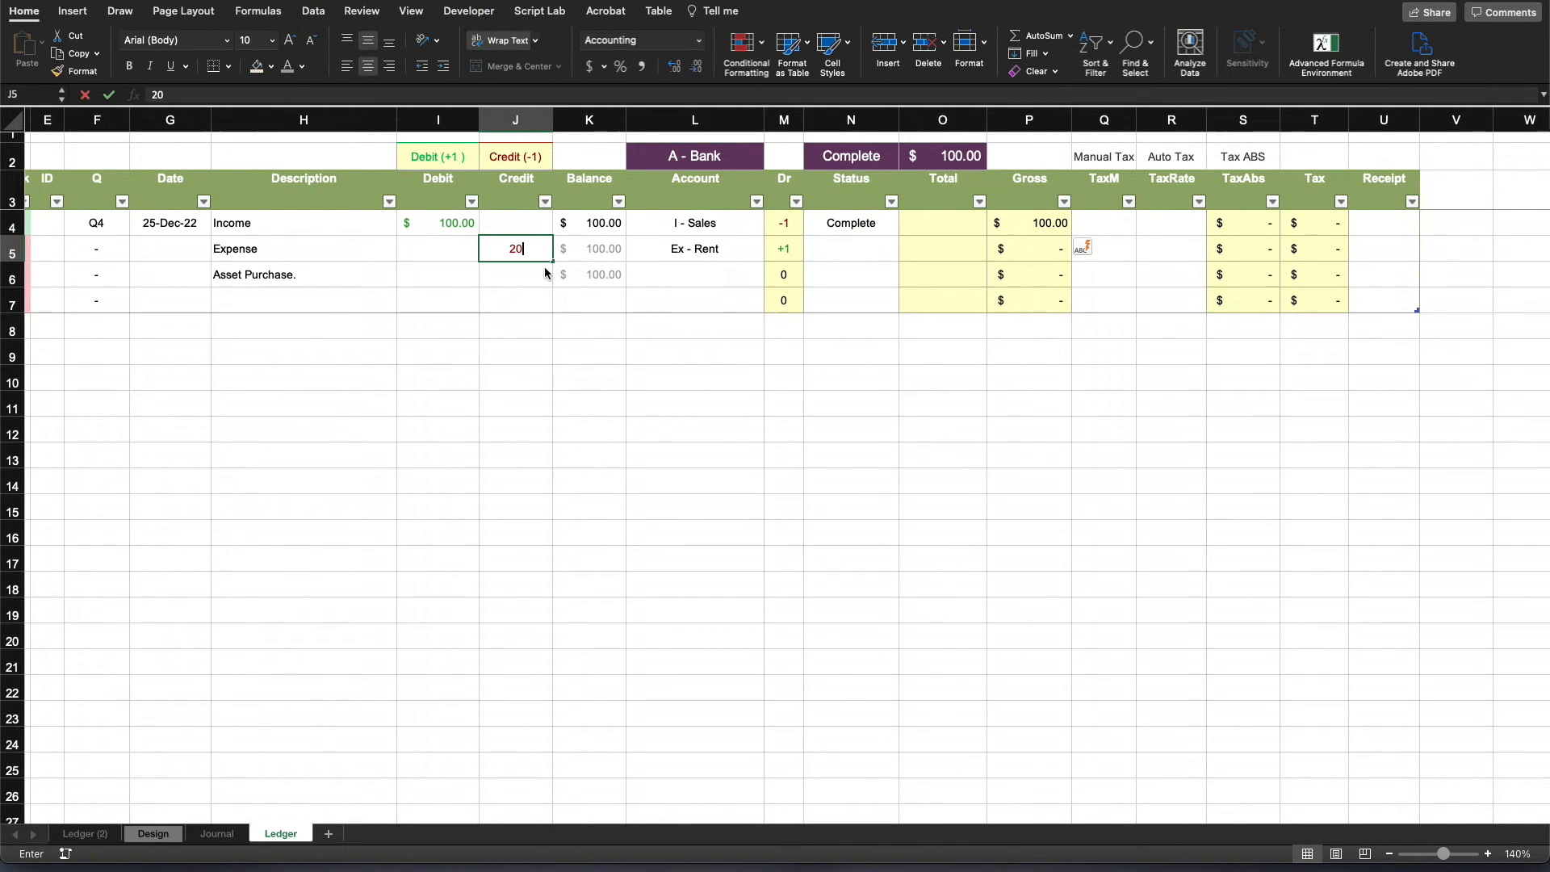
{"action": "key", "text": "Return"}
- Set the Expense row's Status to Complete
{"action": "left_click", "coordinate": [701, 249]}
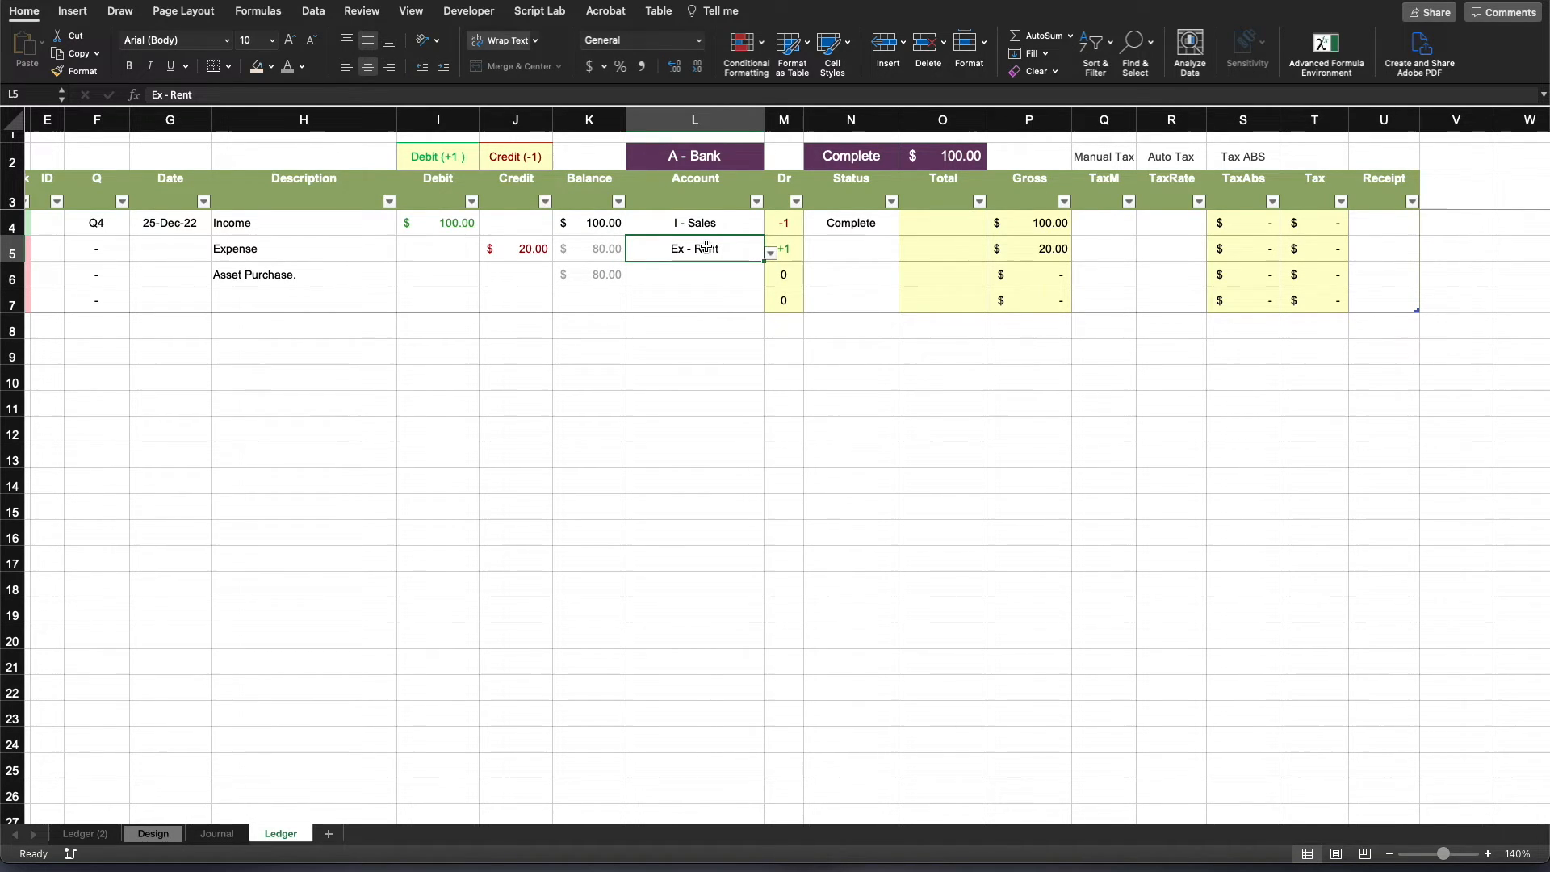
{"action": "left_click", "coordinate": [844, 247]}
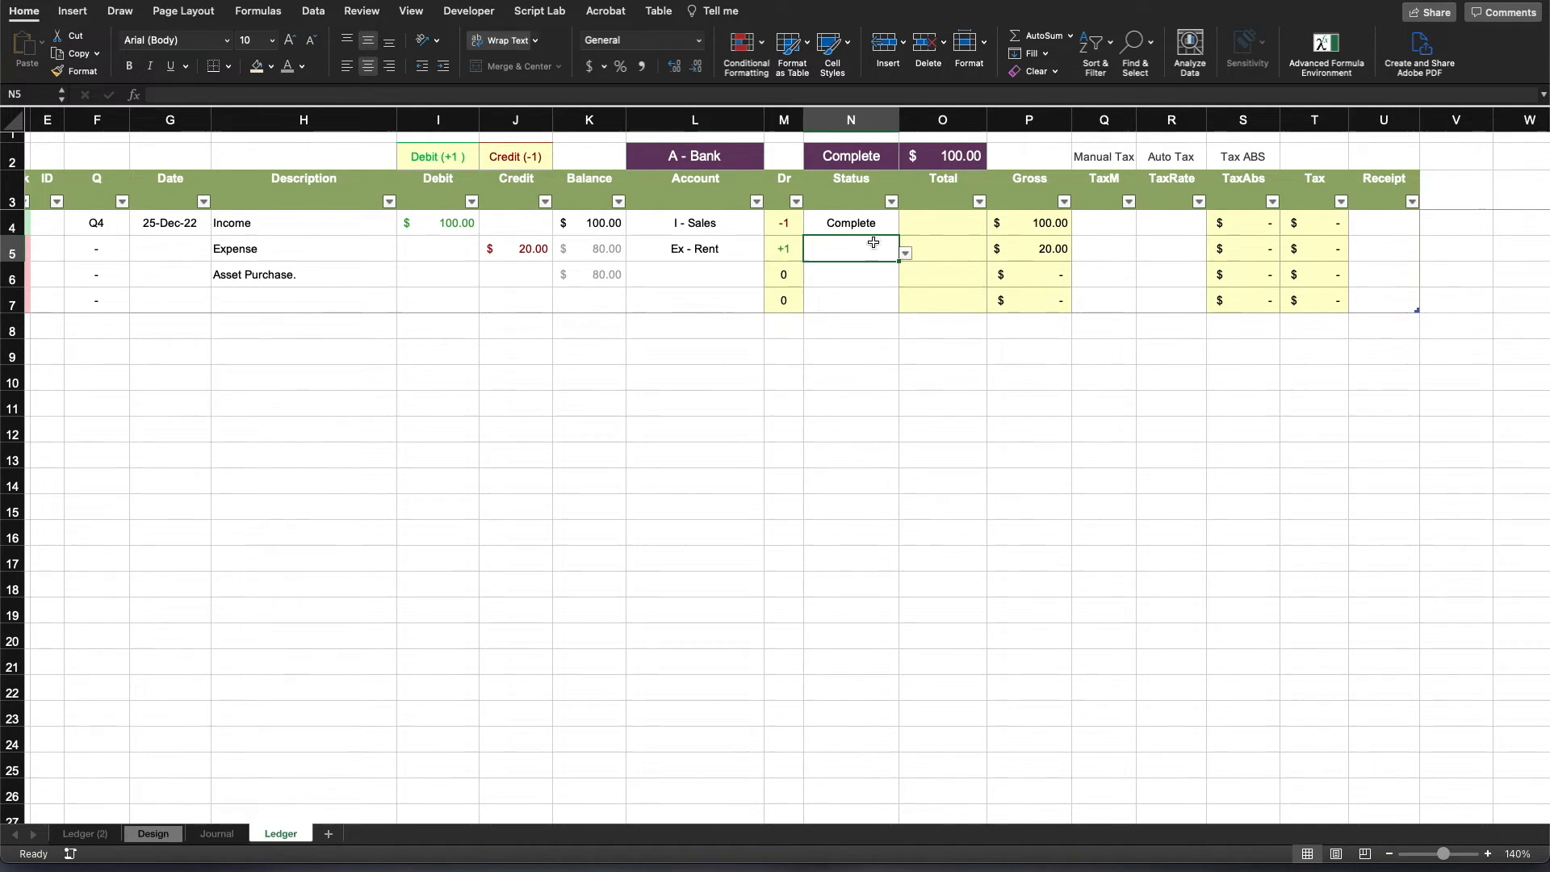
{"action": "left_click", "coordinate": [906, 253]}
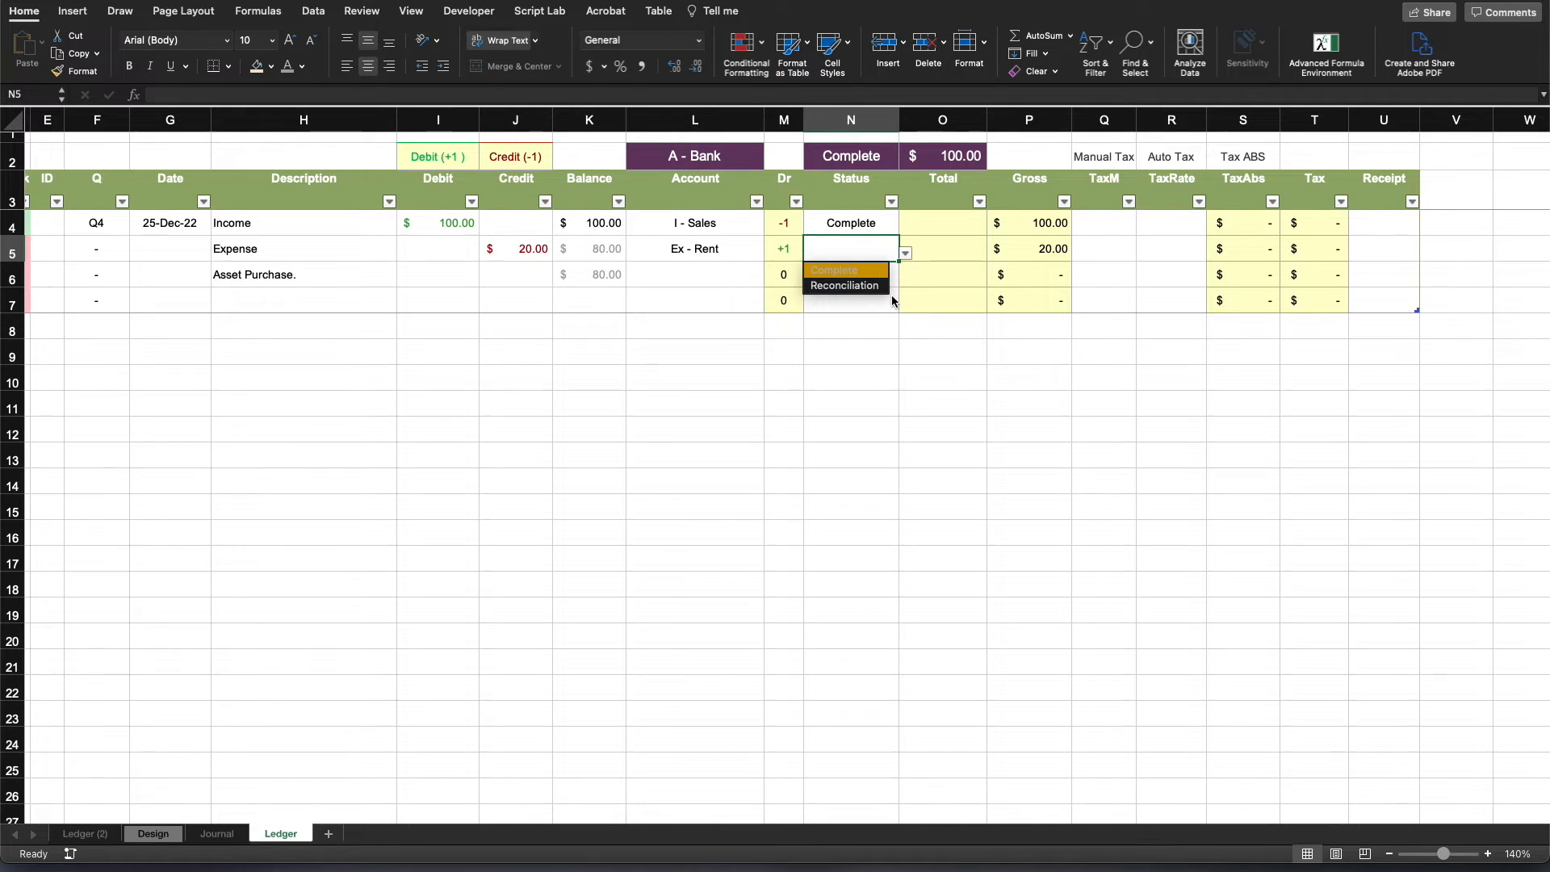
{"action": "left_click", "coordinate": [839, 270]}
{"action": "left_click", "coordinate": [1029, 403]}
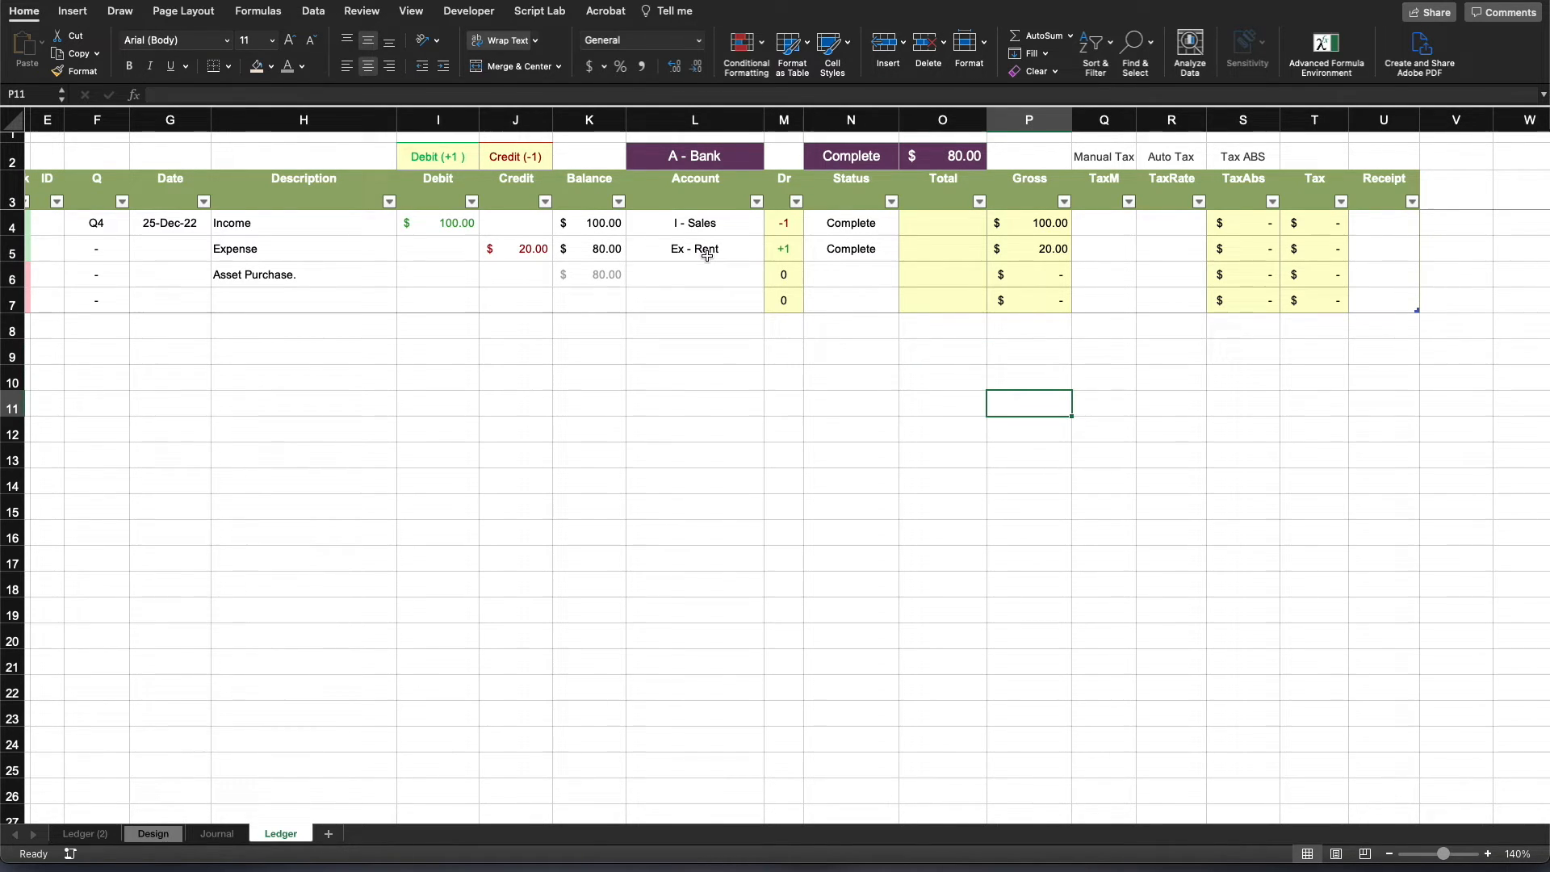
- Examine how the Expense row's Gross amount follows from its Credit, Account and Dr cells
{"action": "left_click", "coordinate": [1042, 253]}
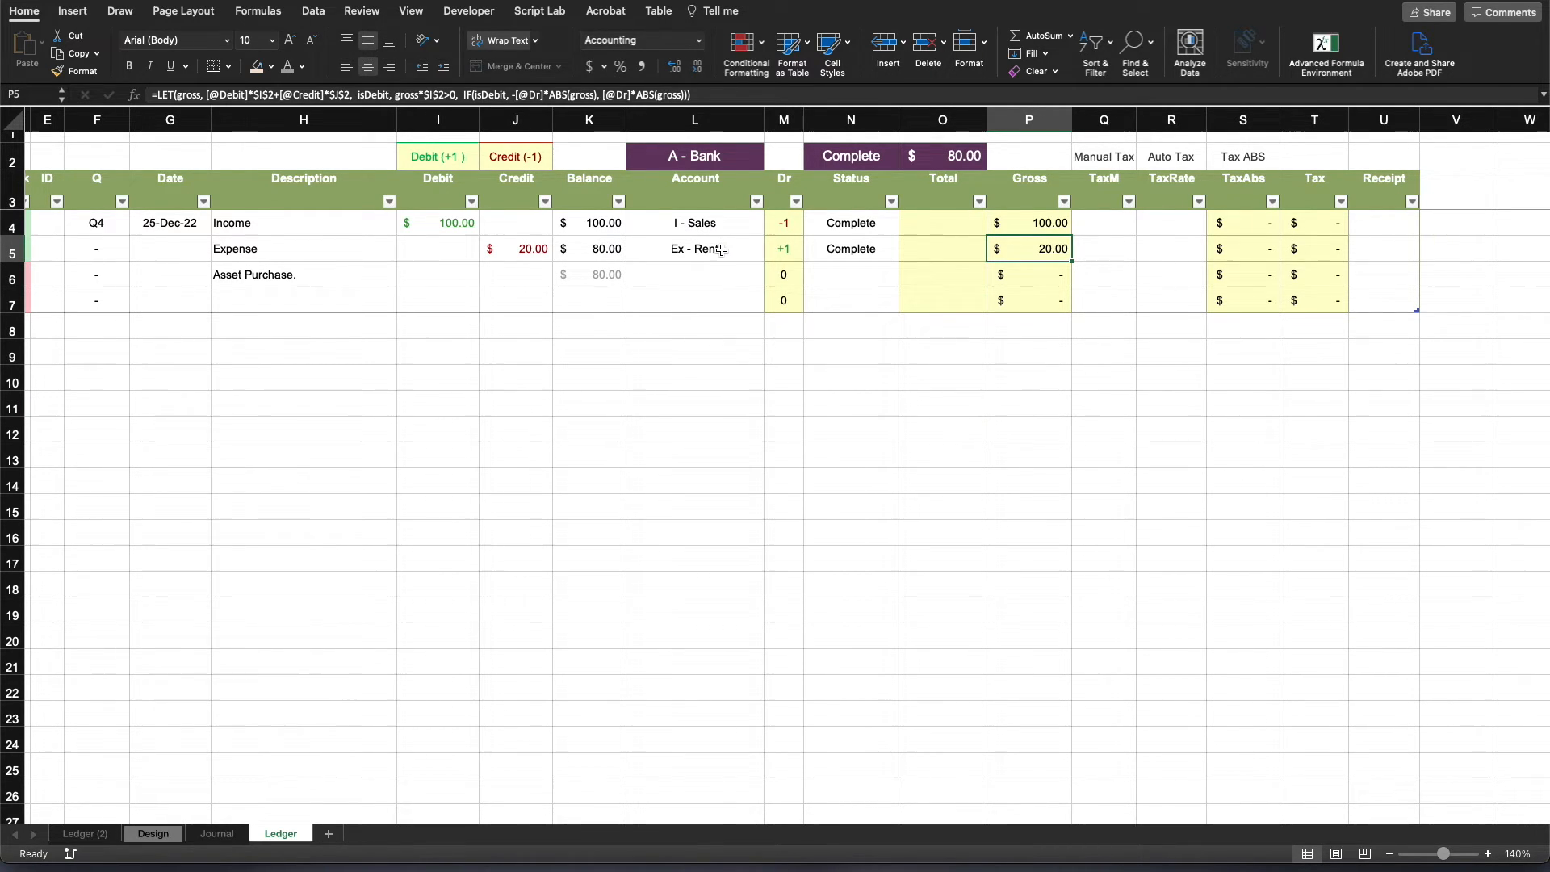
{"action": "left_click", "coordinate": [522, 250]}
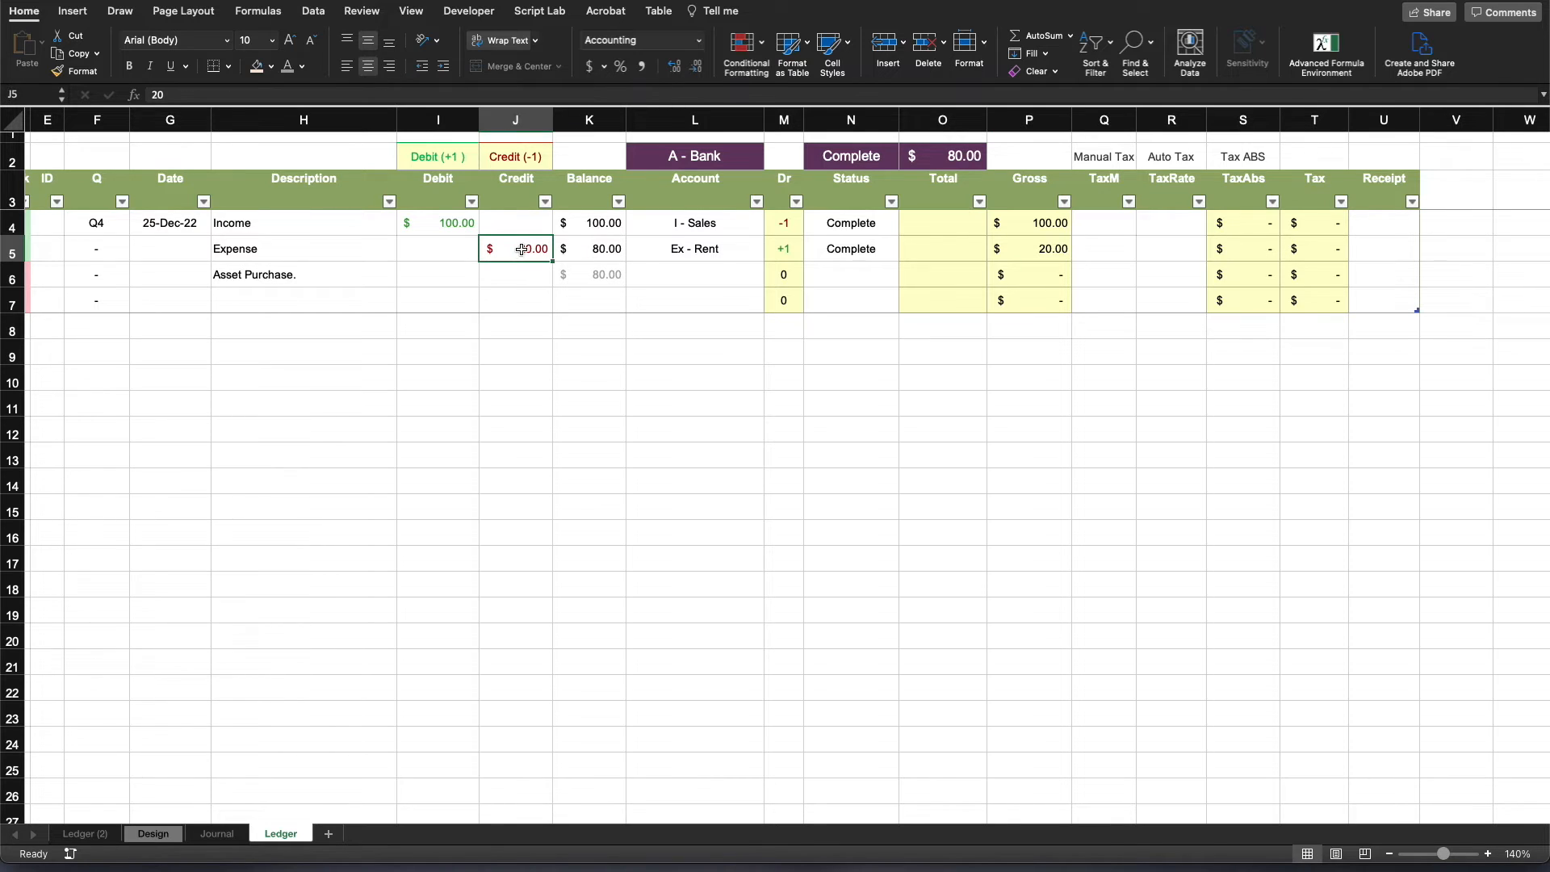
{"action": "left_click", "coordinate": [710, 248]}
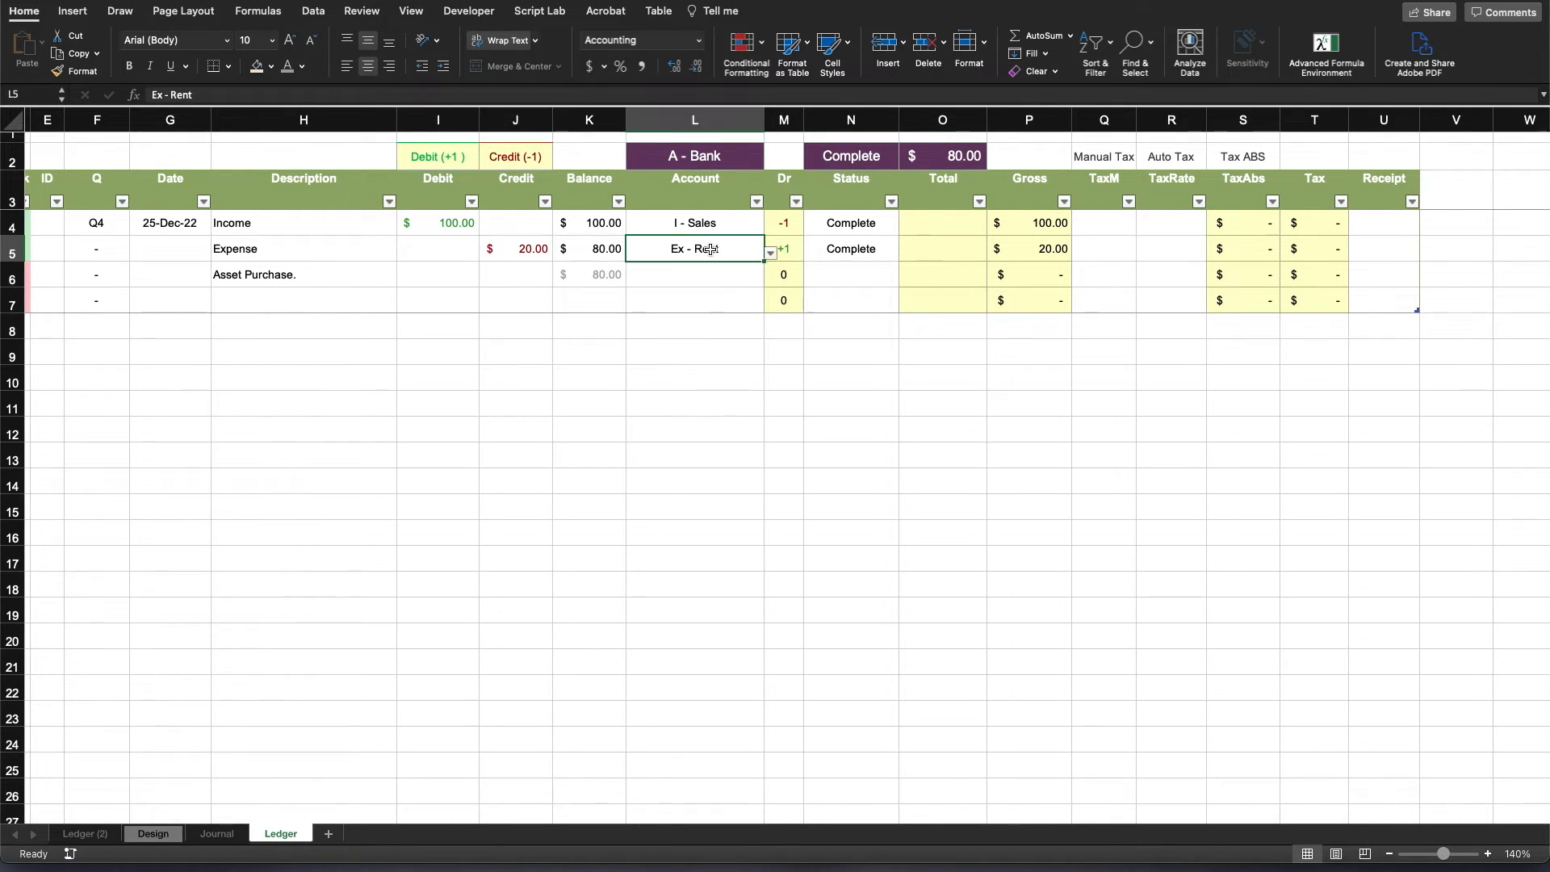
{"action": "left_click", "coordinate": [794, 251]}
{"action": "left_click", "coordinate": [1054, 251]}
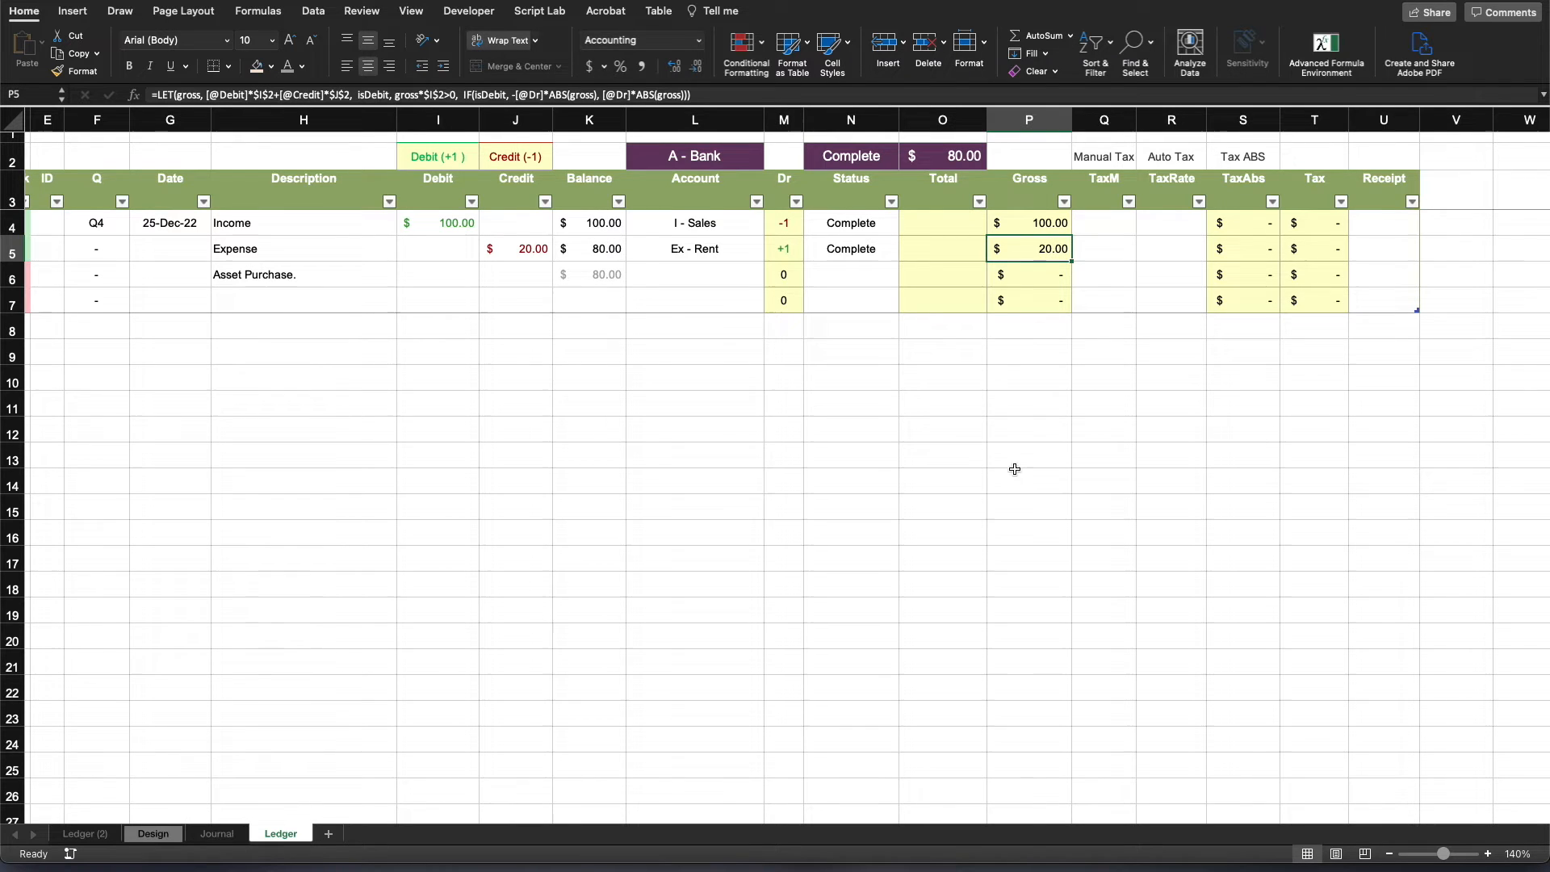
{"action": "left_click", "coordinate": [1037, 436]}
- Switch to the T-Accounts sheet and record a 20 credit for the Bank account in F14
{"action": "key", "text": "ctrl+Right"}
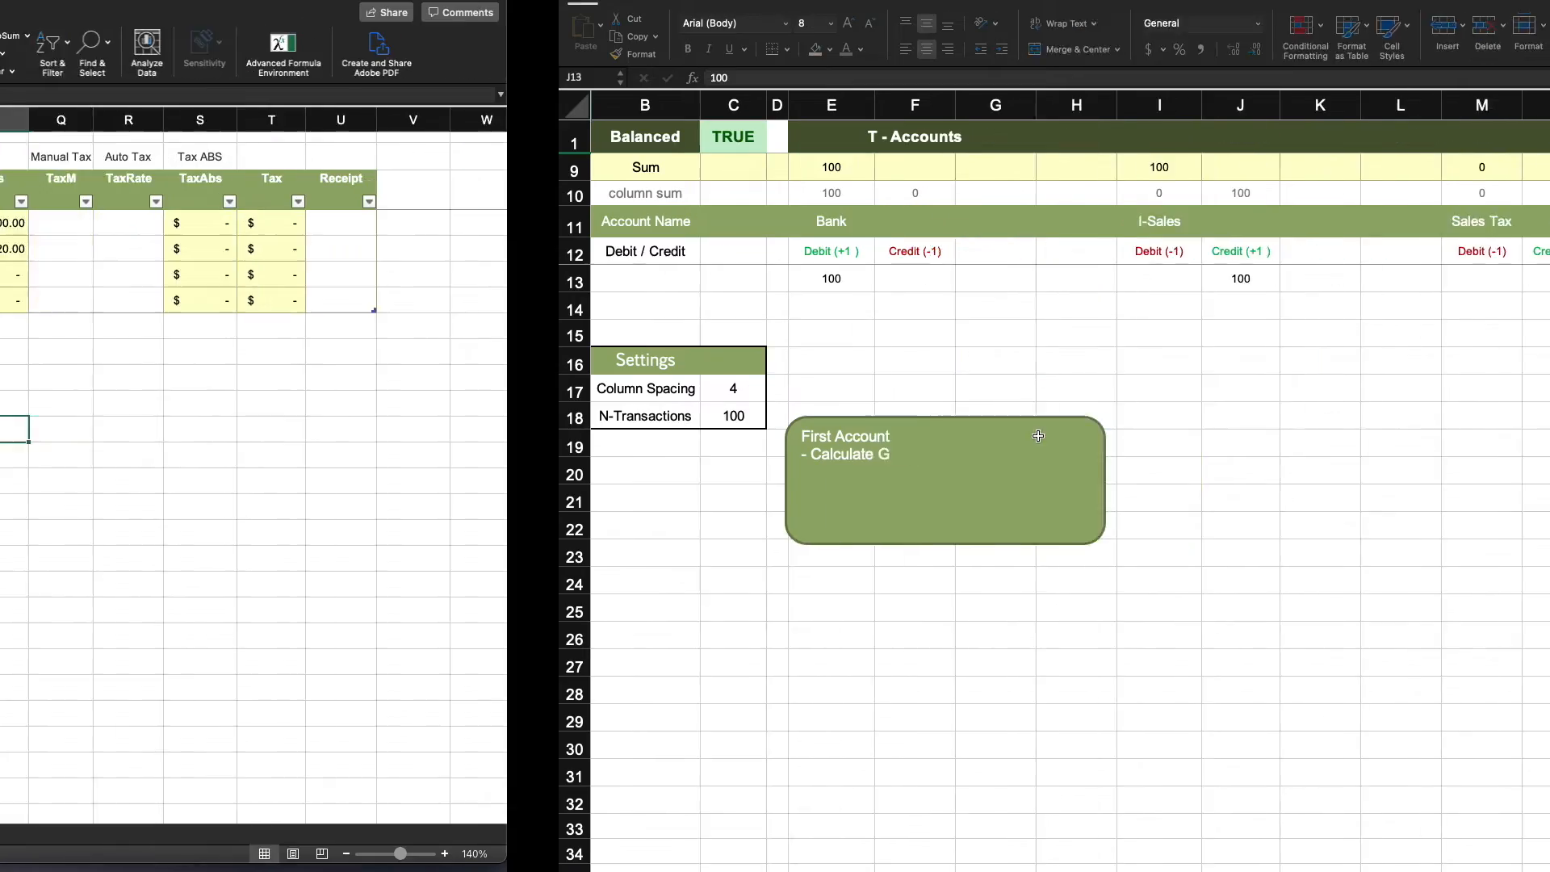
{"action": "left_click", "coordinate": [1199, 442]}
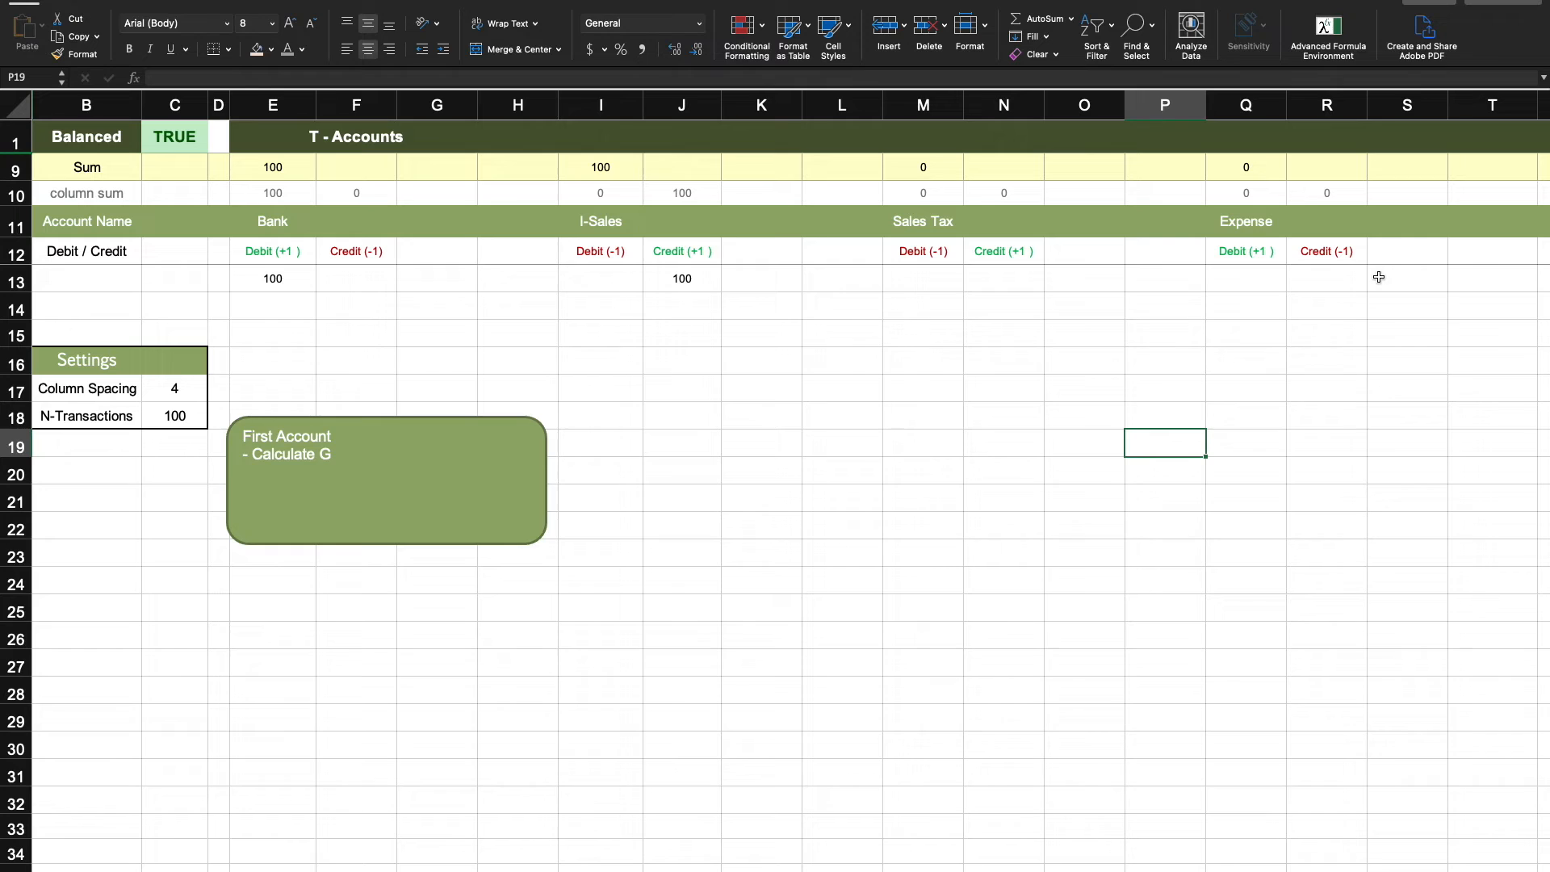
{"action": "left_click", "coordinate": [1324, 269]}
{"action": "left_click", "coordinate": [364, 304]}
{"action": "type", "text": "20"}
{"action": "key", "text": "Return"}
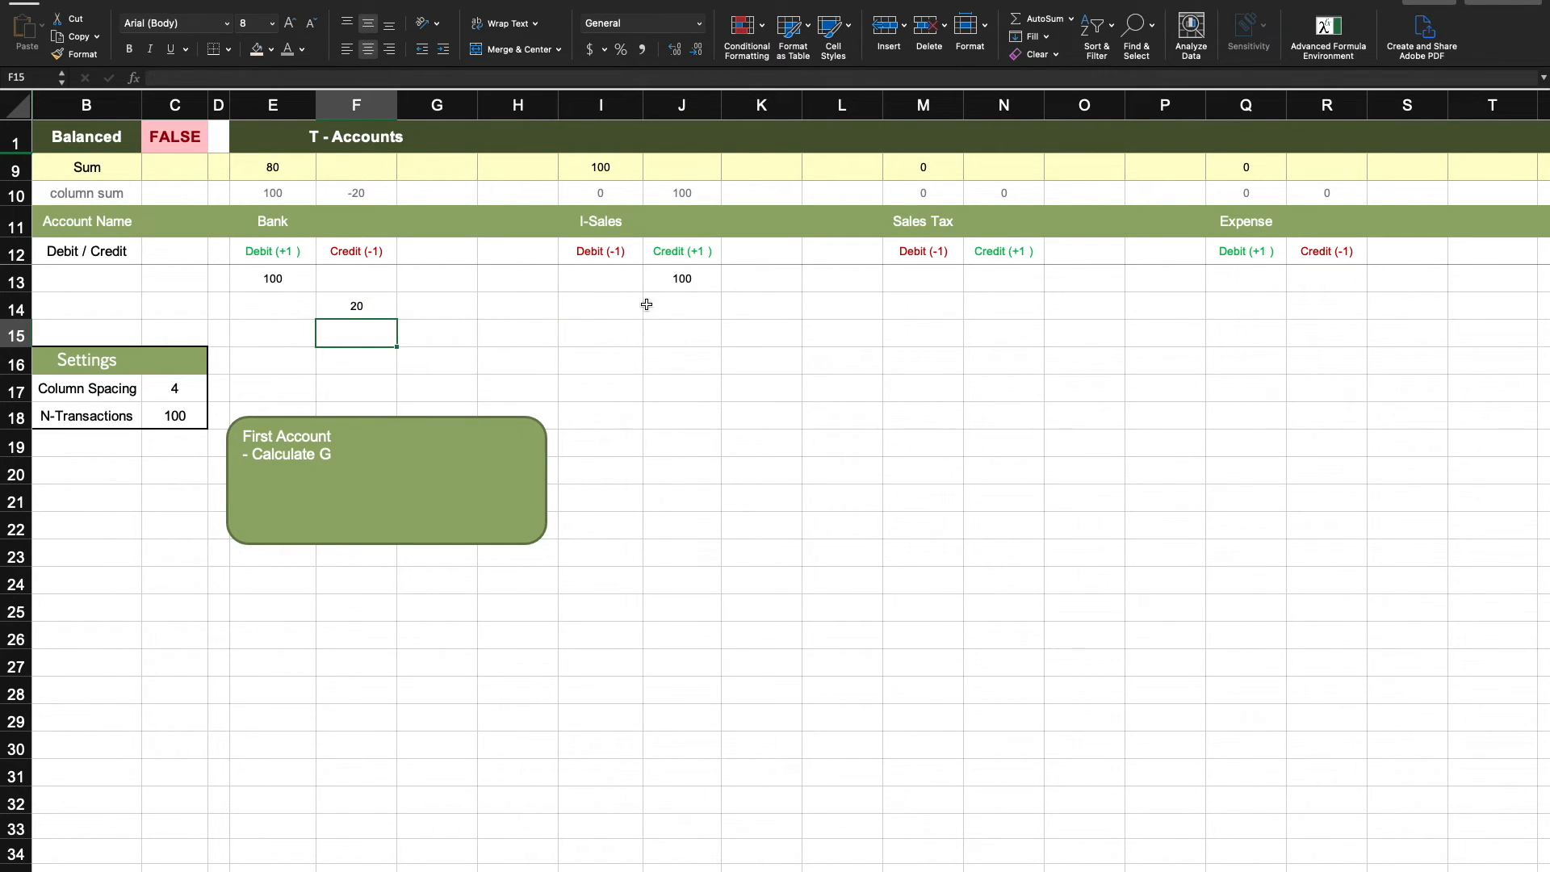
- Record a matching 20 debit for the Expense account in Q13 and check the Balanced cell
{"action": "left_click", "coordinate": [1323, 281]}
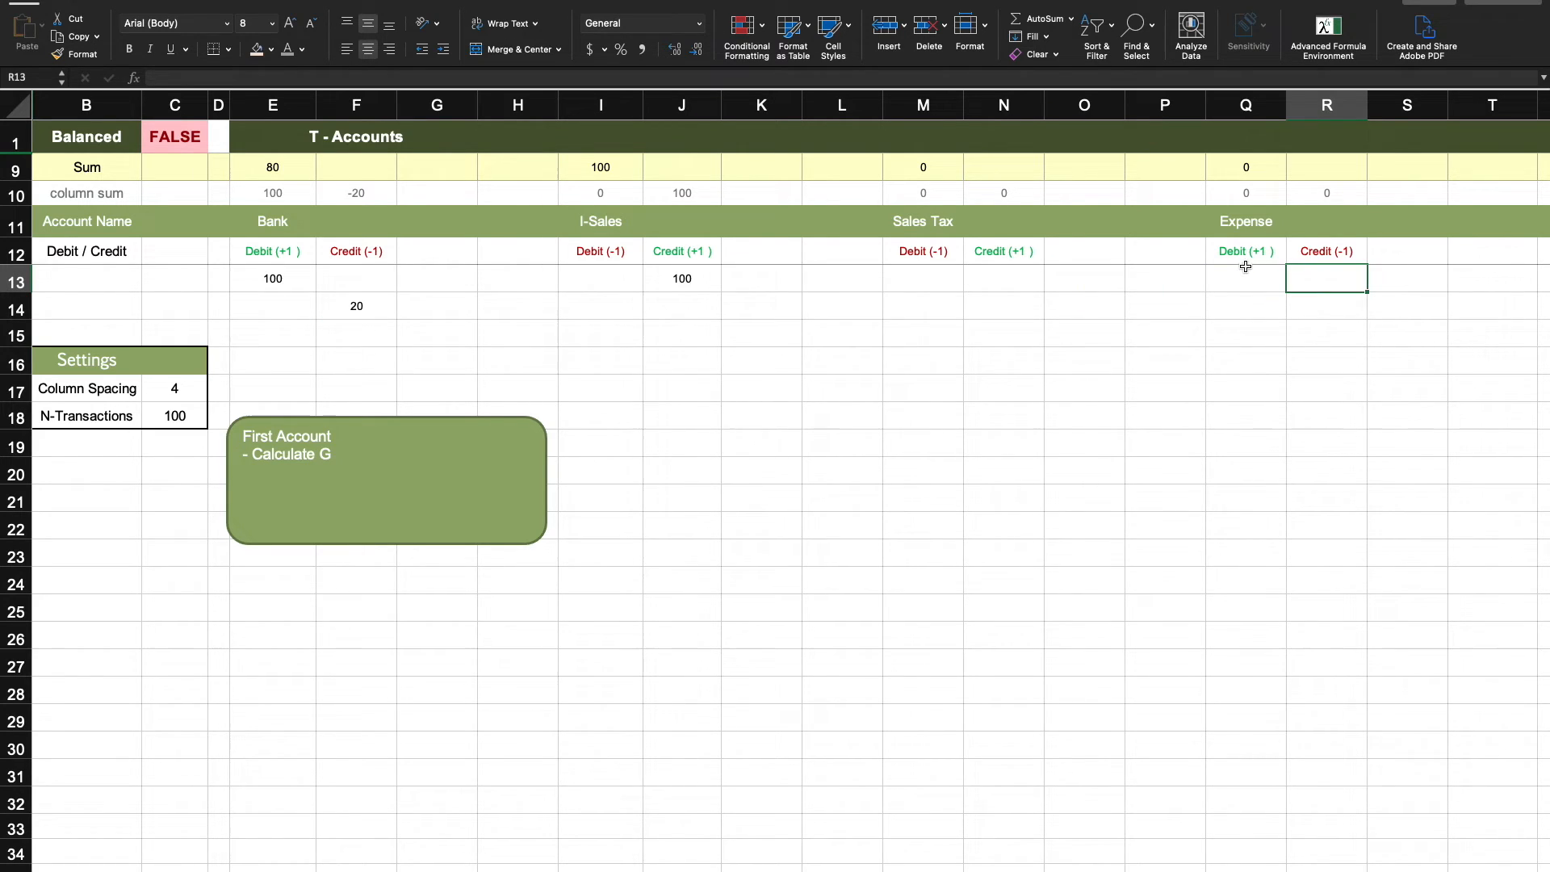
{"action": "key", "text": "Left"}
{"action": "type", "text": "20"}
{"action": "key", "text": "Return"}
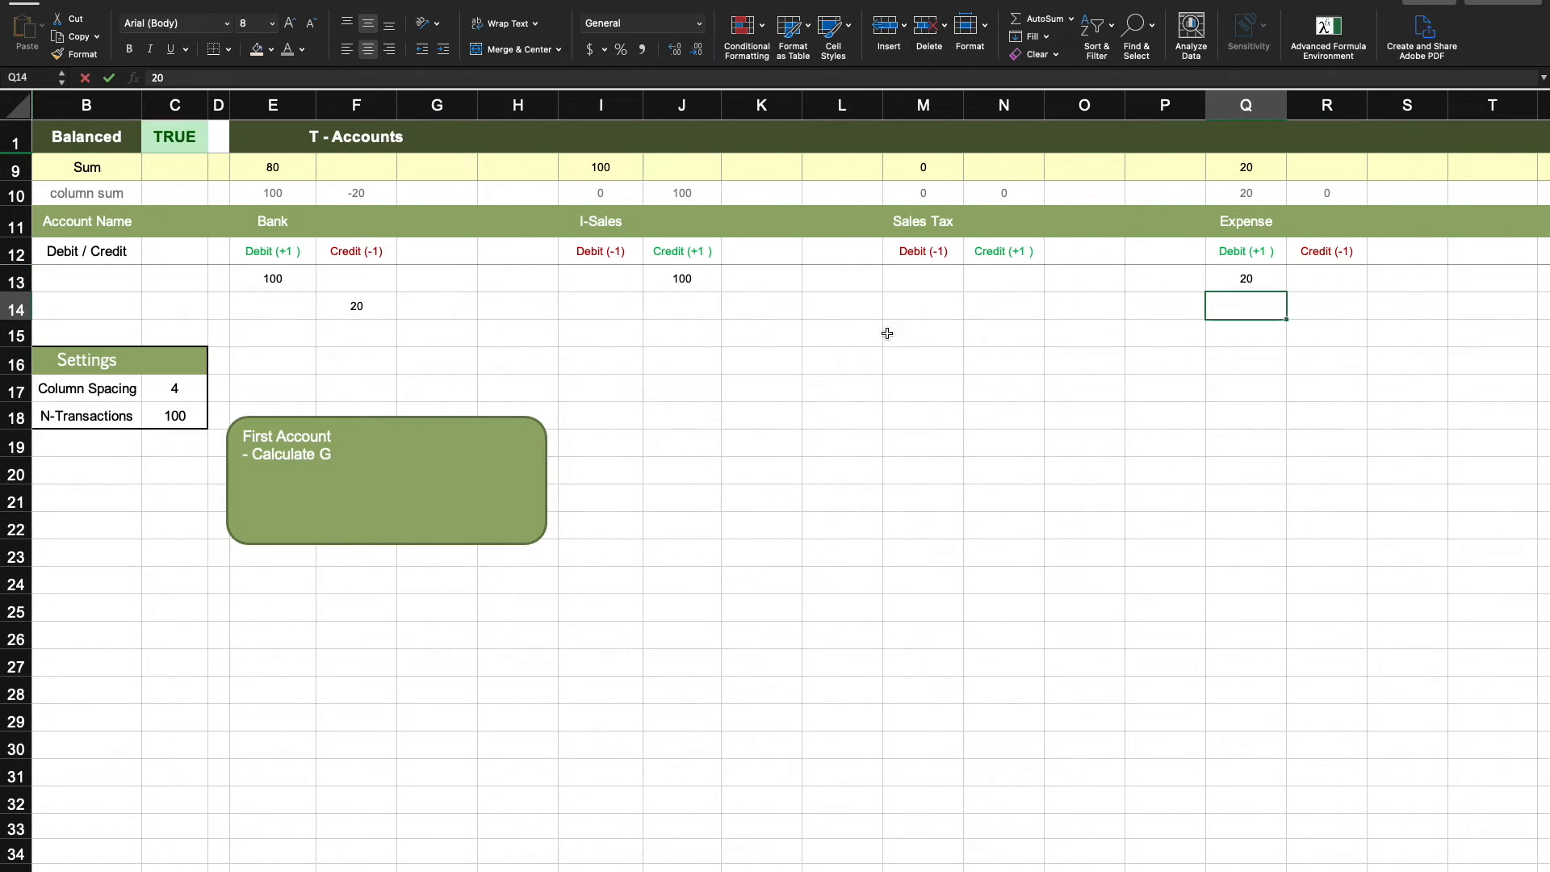
{"action": "left_click", "coordinate": [171, 139]}
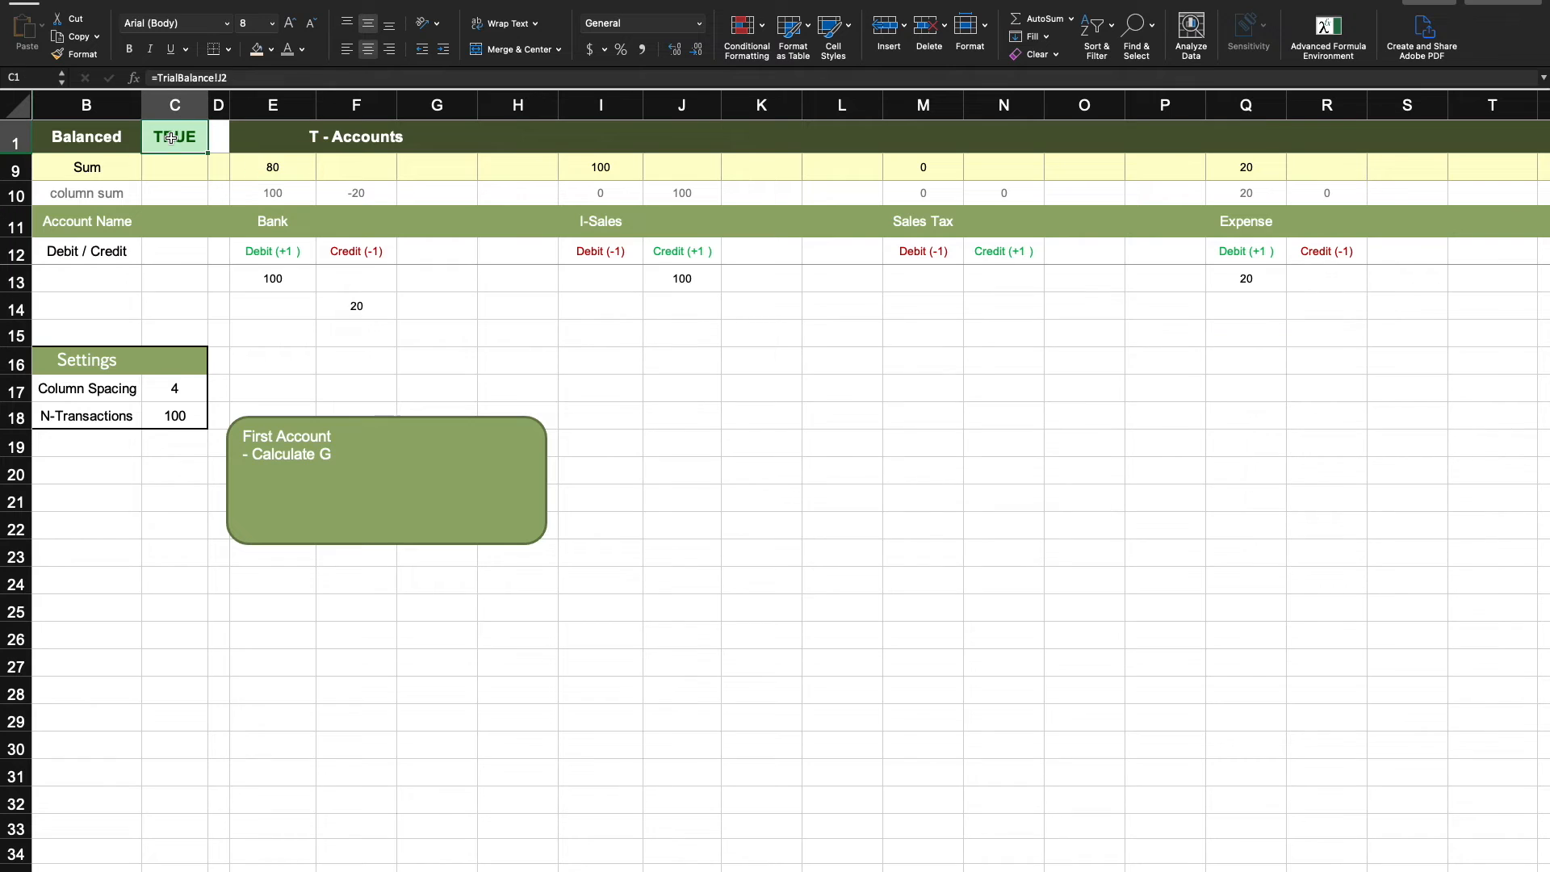
- Return to the ledger and examine the tax column headers and the Income row's TaxAbs and Tax formulas
{"action": "left_click", "coordinate": [868, 436]}
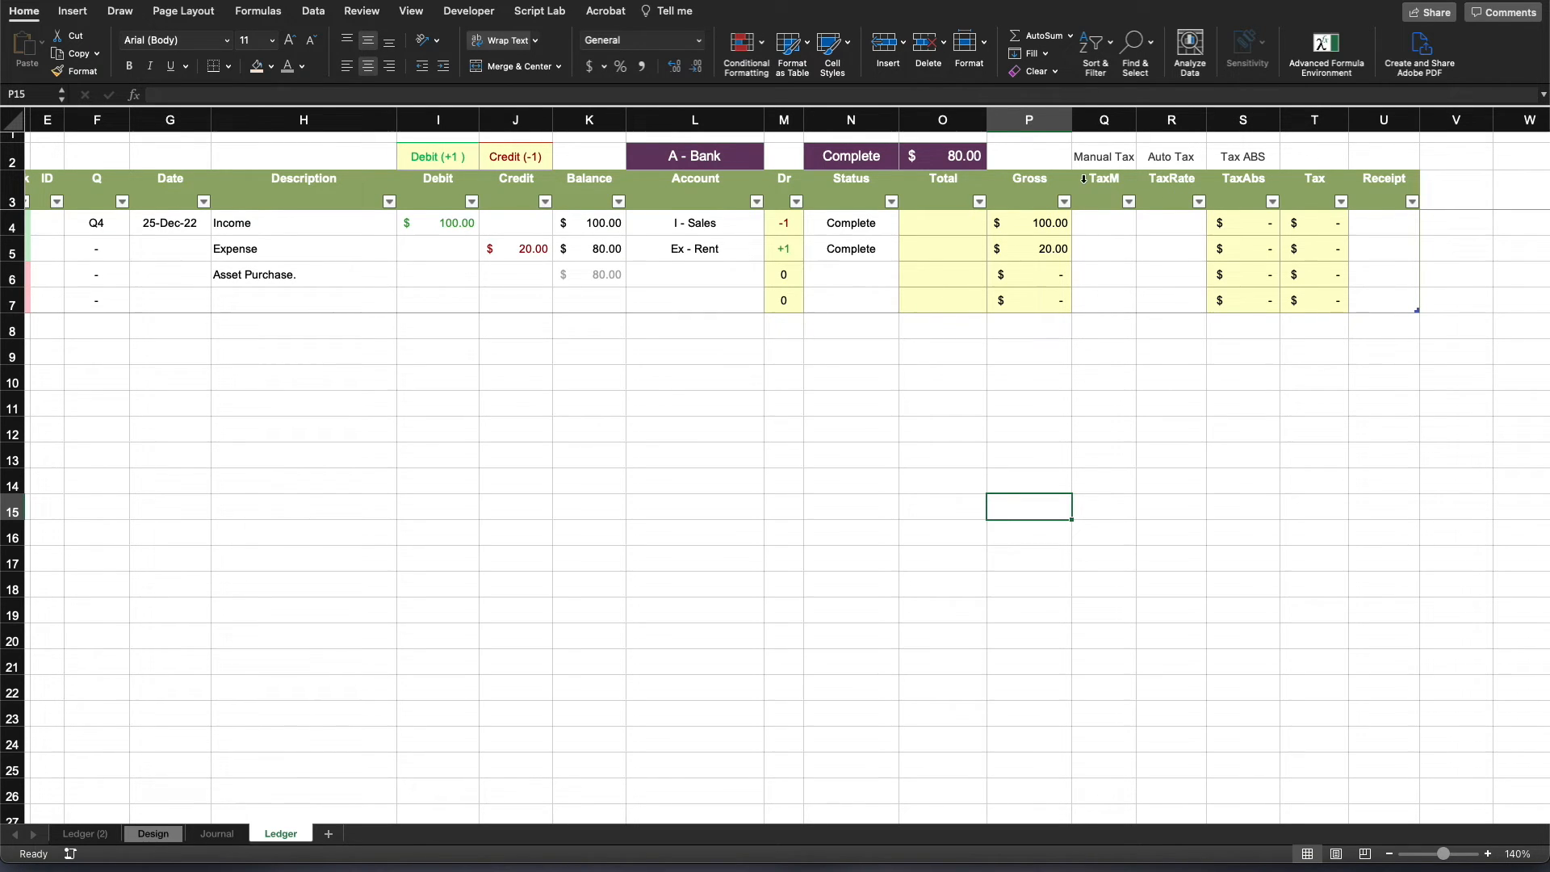
{"action": "left_click_drag", "start_coordinate": [1091, 181], "coordinate": [1257, 197]}
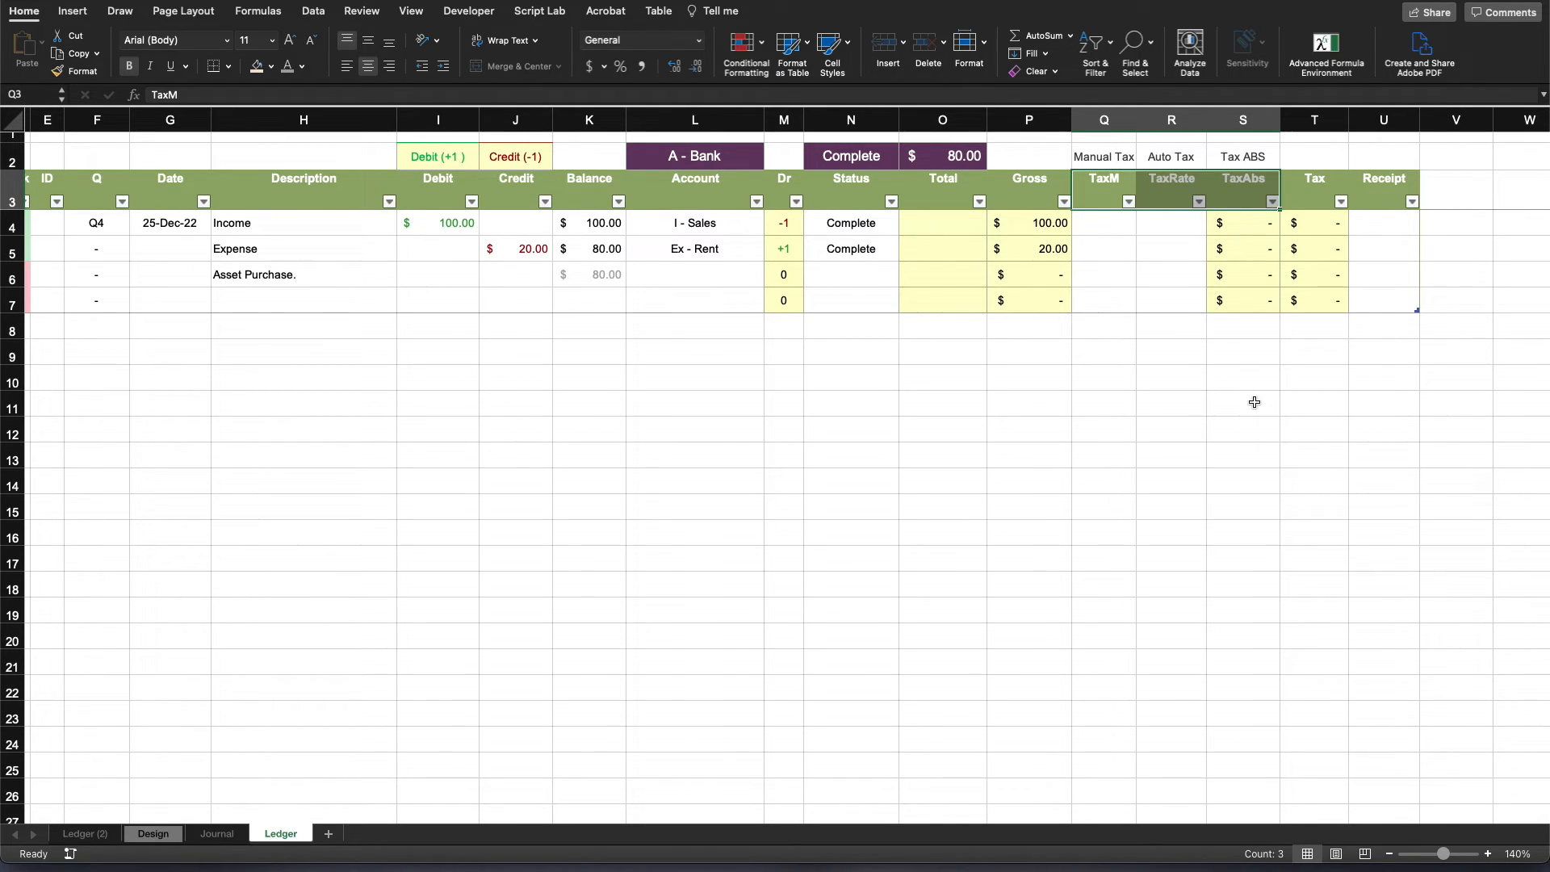
{"action": "left_click", "coordinate": [1257, 223]}
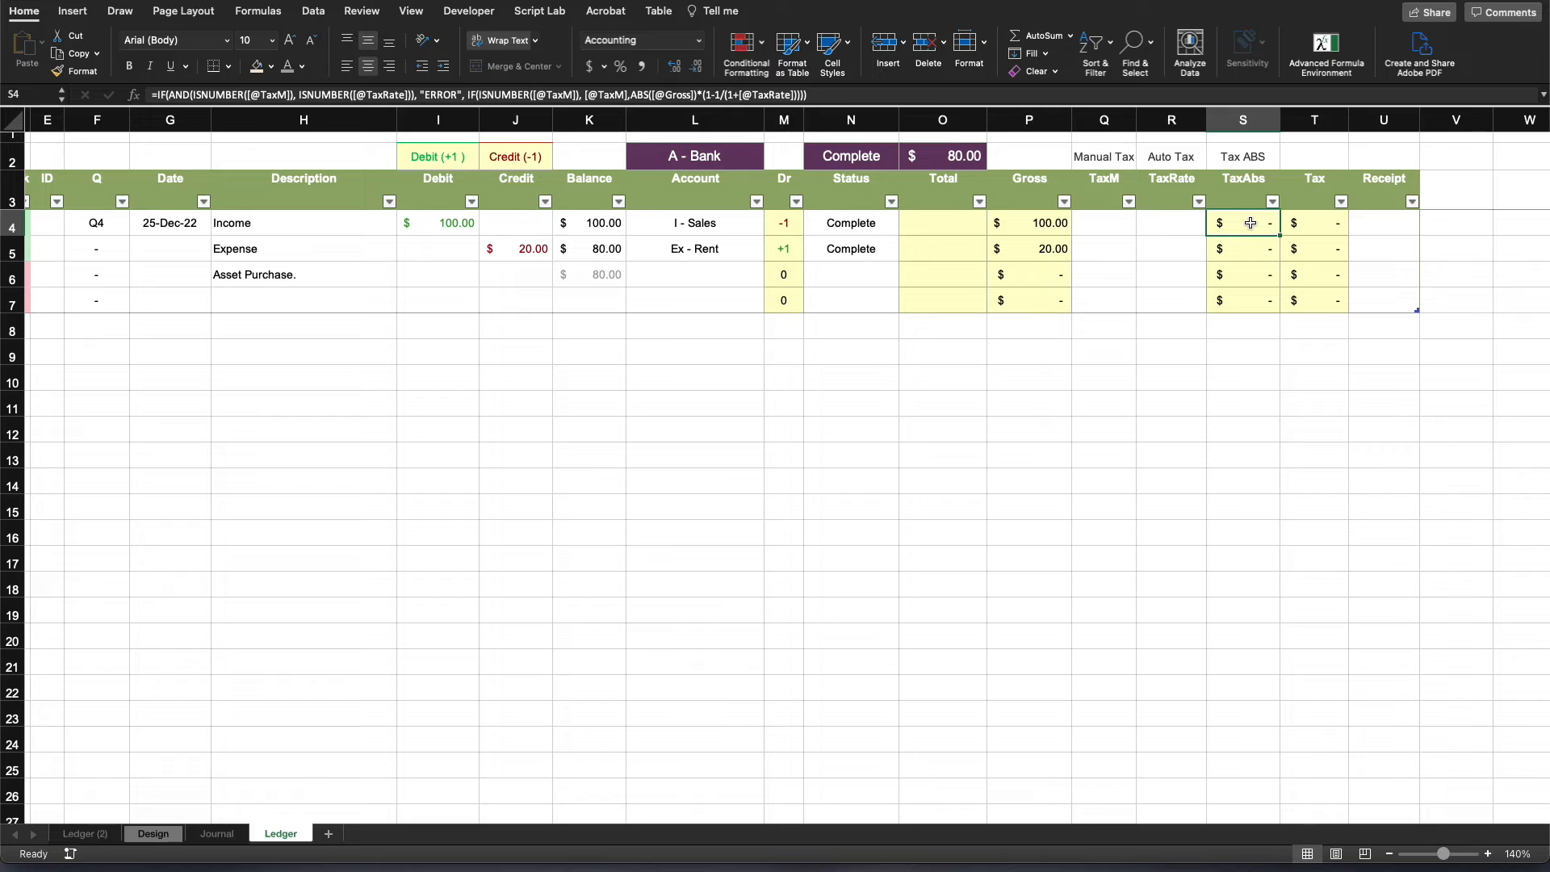
{"action": "left_click", "coordinate": [1321, 227]}
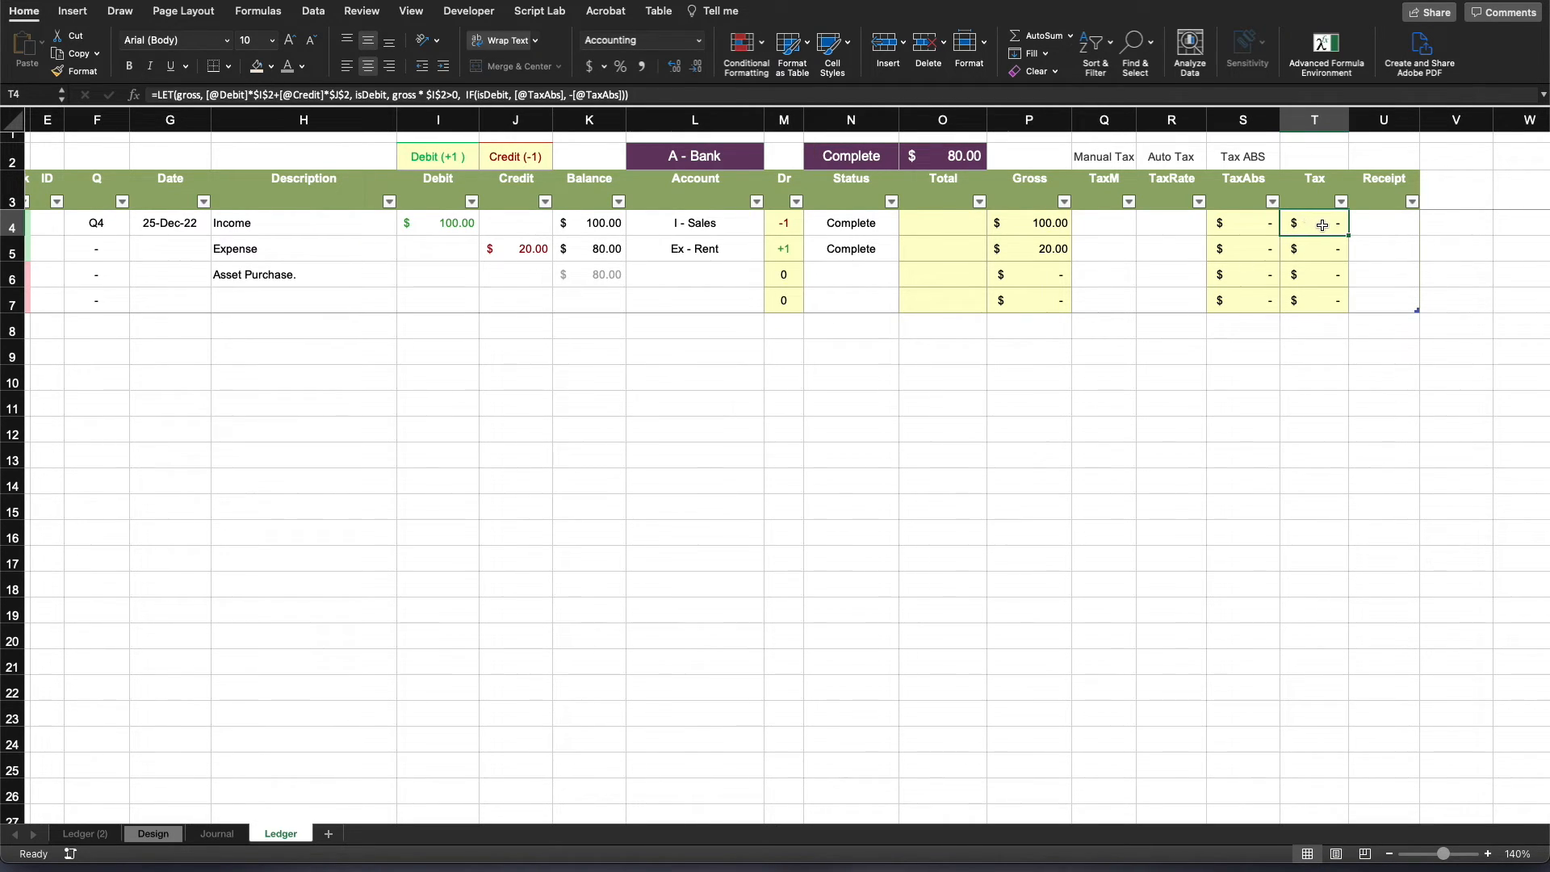
{"action": "left_click", "coordinate": [703, 222]}
{"action": "left_click", "coordinate": [1301, 220]}
{"action": "left_click", "coordinate": [724, 222]}
{"action": "left_click", "coordinate": [1308, 232]}
- Examine how the Income row's Tax formula uses IF(isDebit) to return TaxAbs or its negative
{"action": "left_click", "coordinate": [464, 96]}
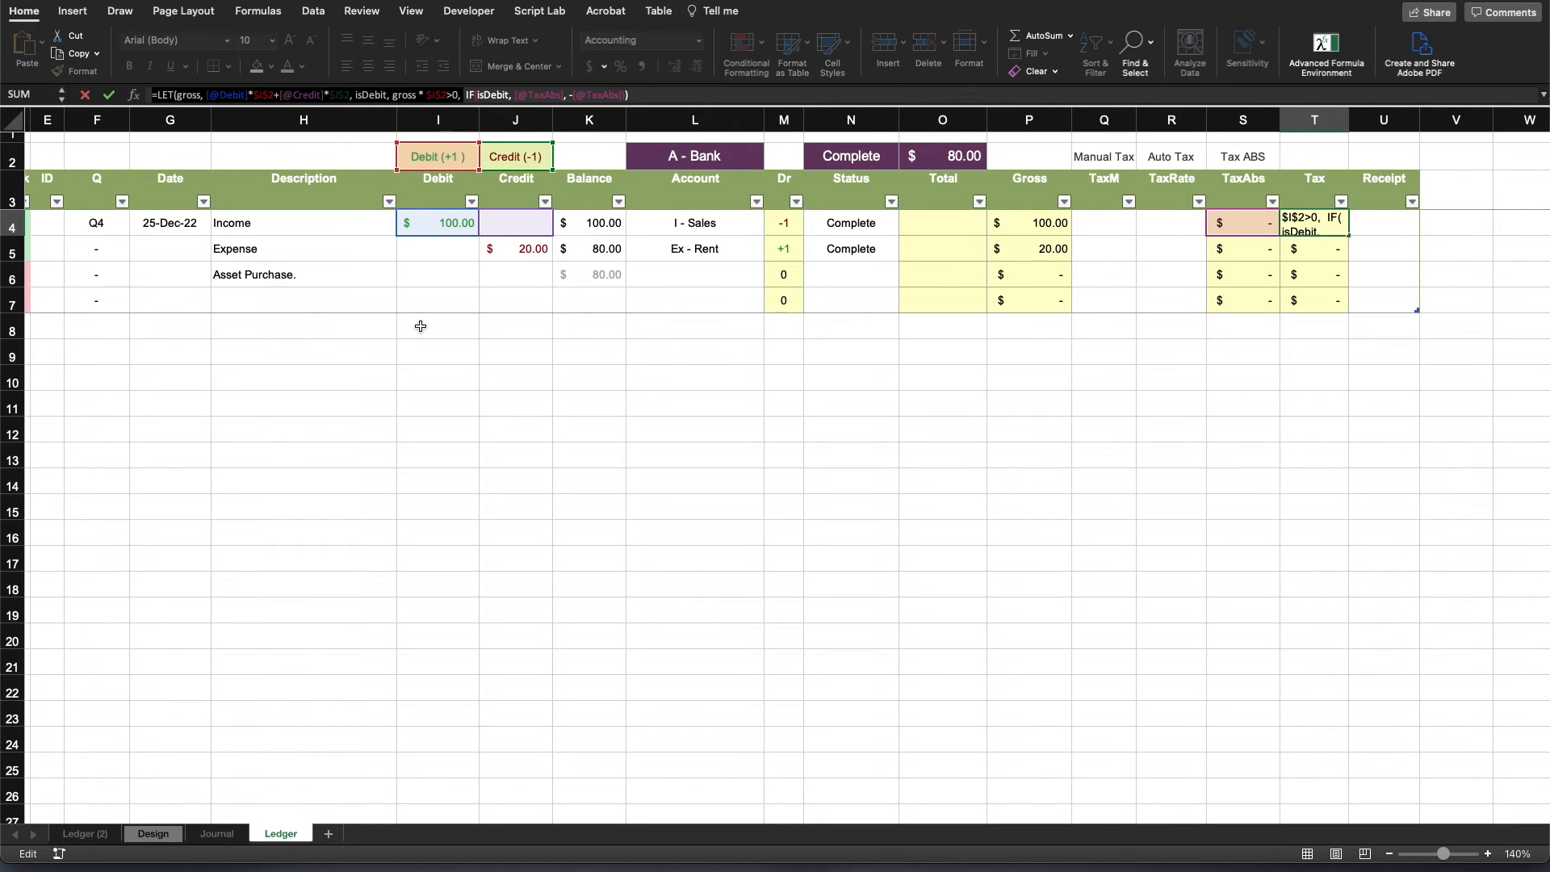
{"action": "left_click", "coordinate": [484, 96]}
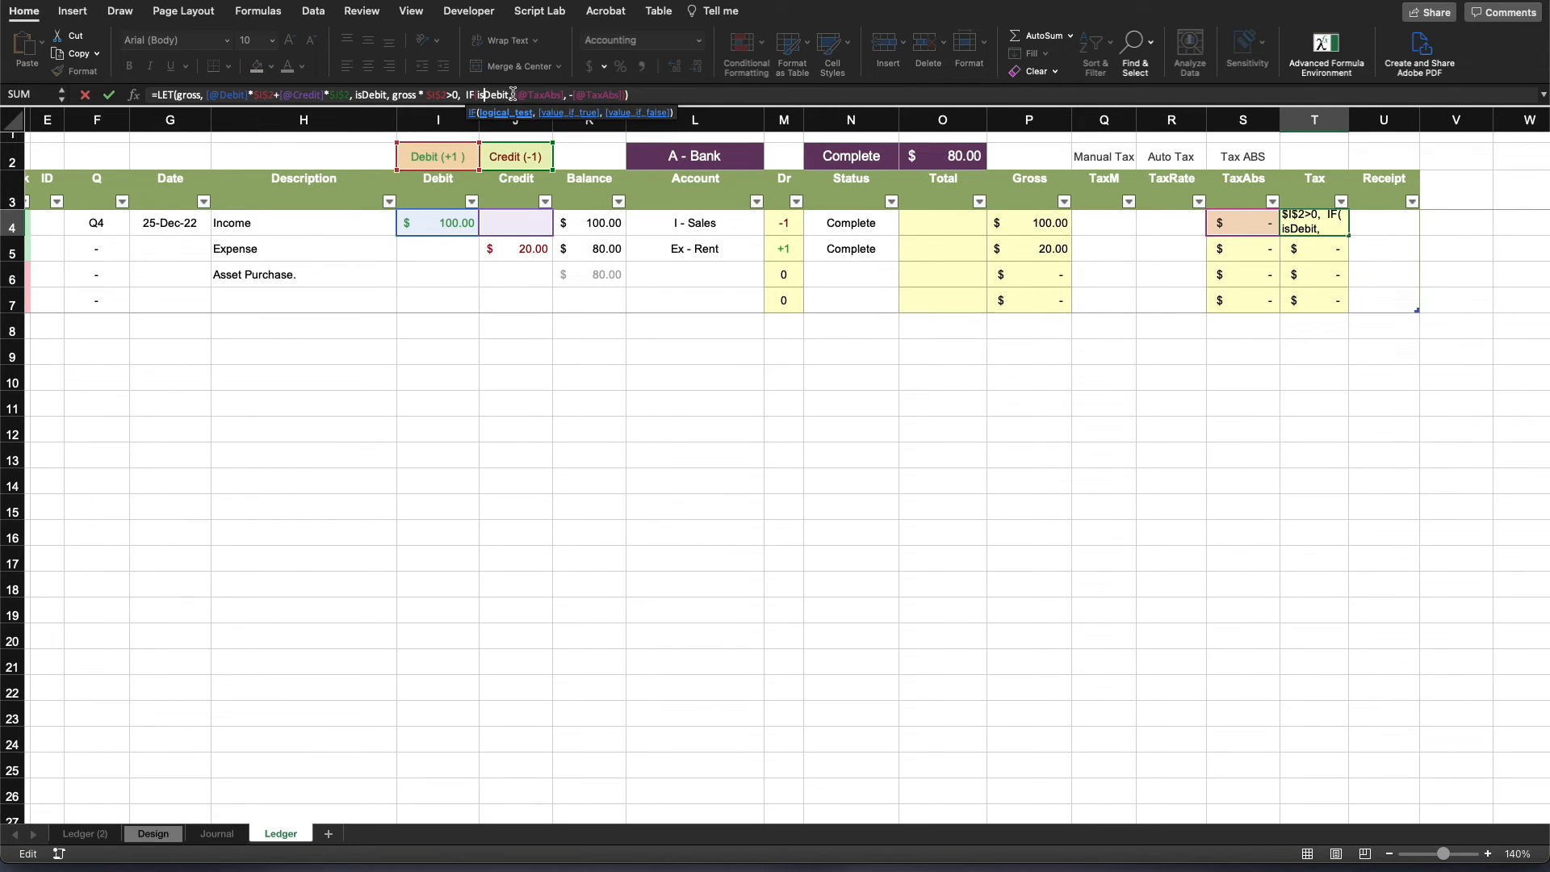
{"action": "mouse_move", "coordinate": [565, 94]}
{"action": "left_mouse_down"}
{"action": "mouse_move", "coordinate": [514, 96]}
{"action": "mouse_move", "coordinate": [553, 95]}
{"action": "left_mouse_up"}
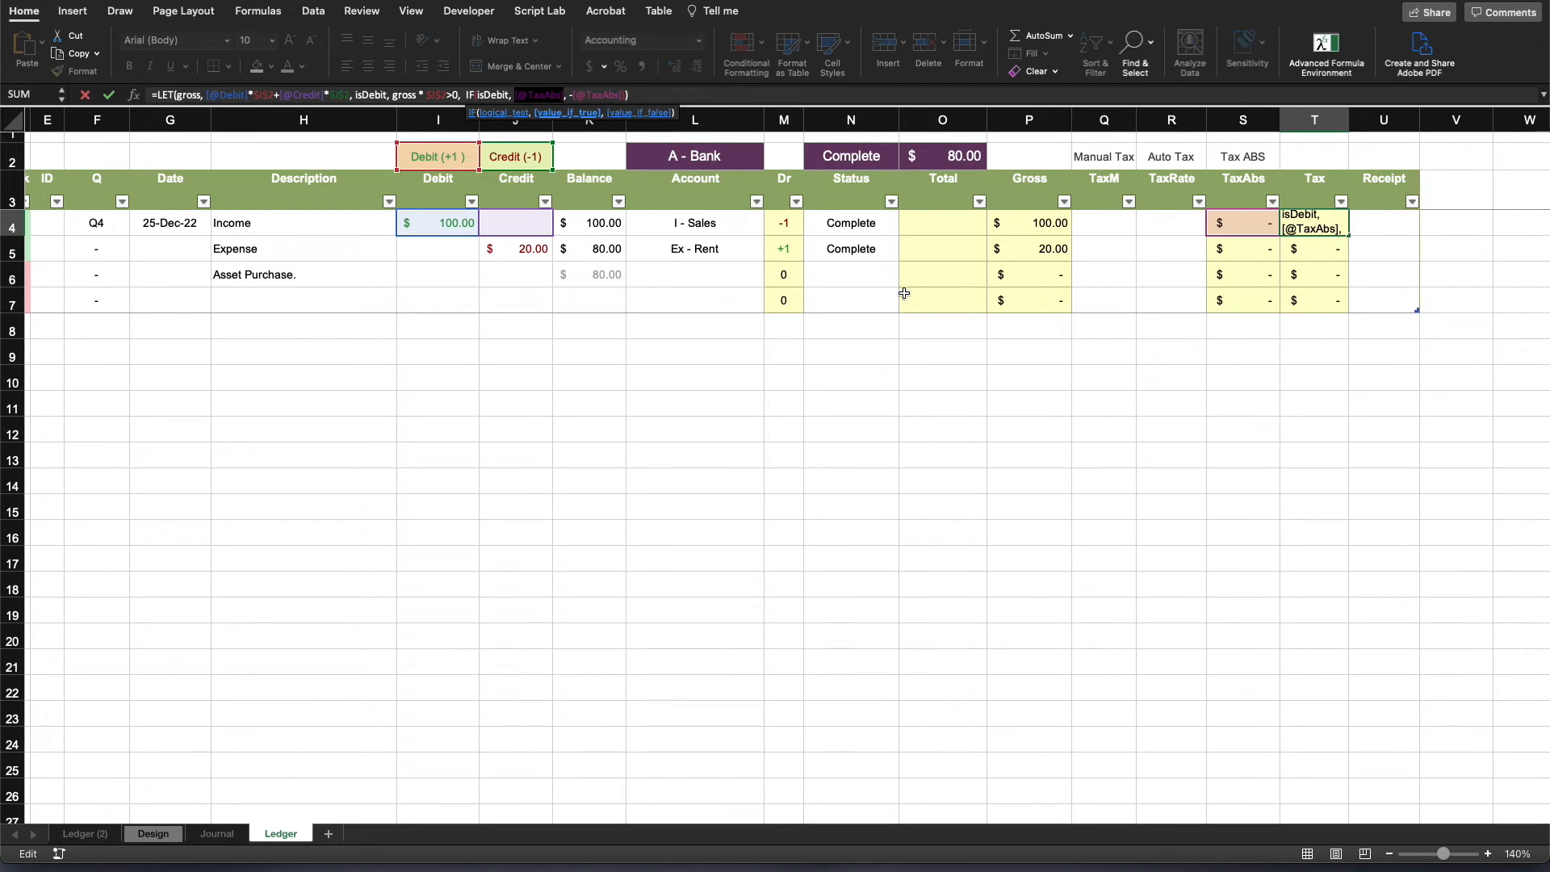
{"action": "left_click", "coordinate": [573, 94]}
{"action": "type", "text": "-"}
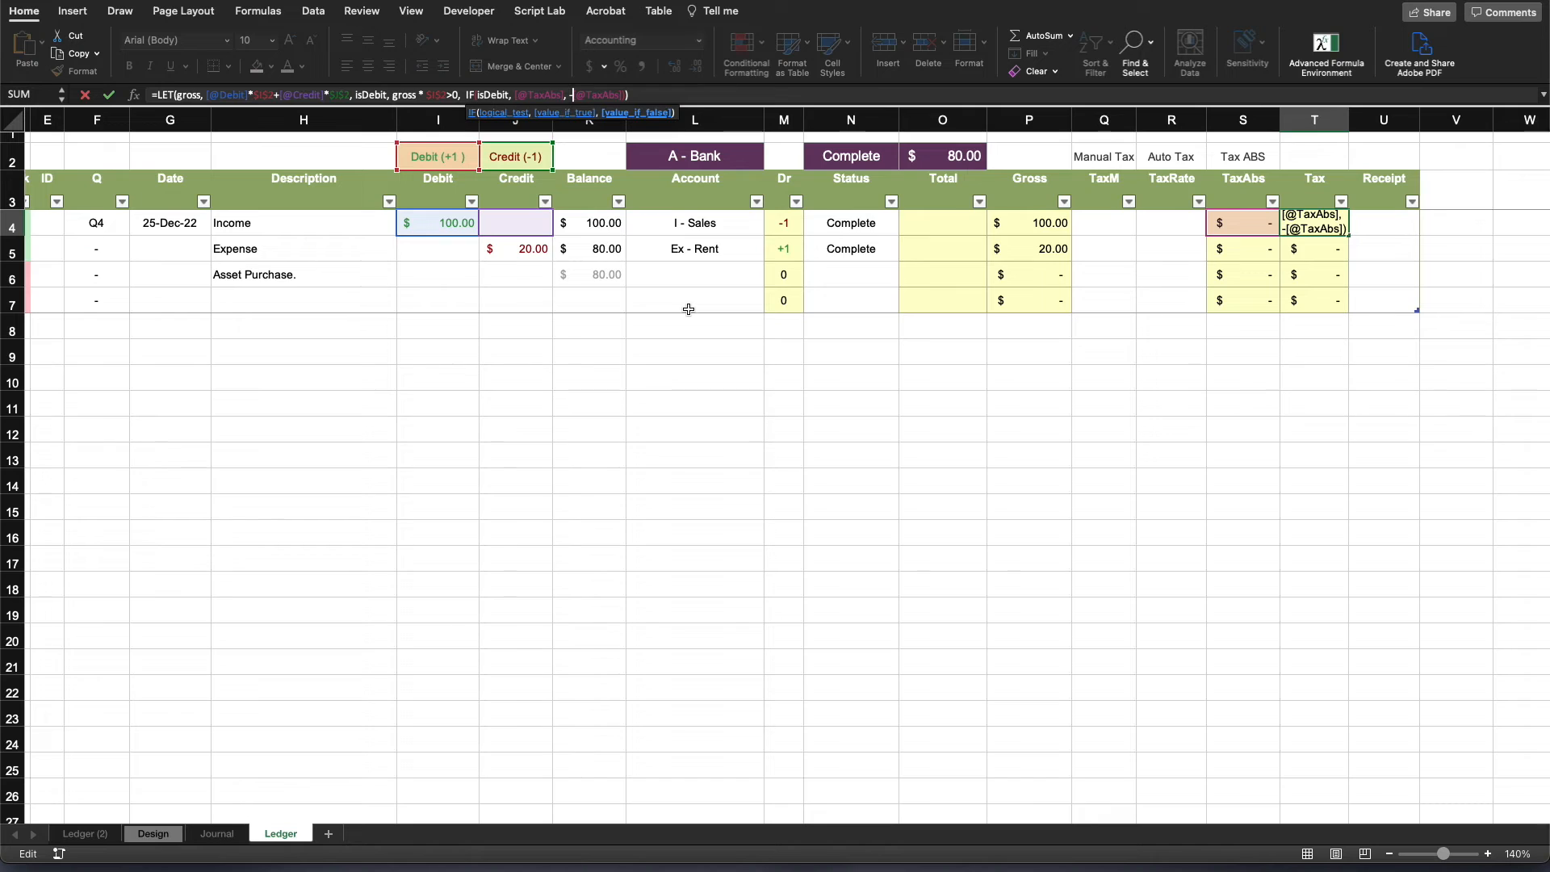
{"action": "key", "text": "Return"}
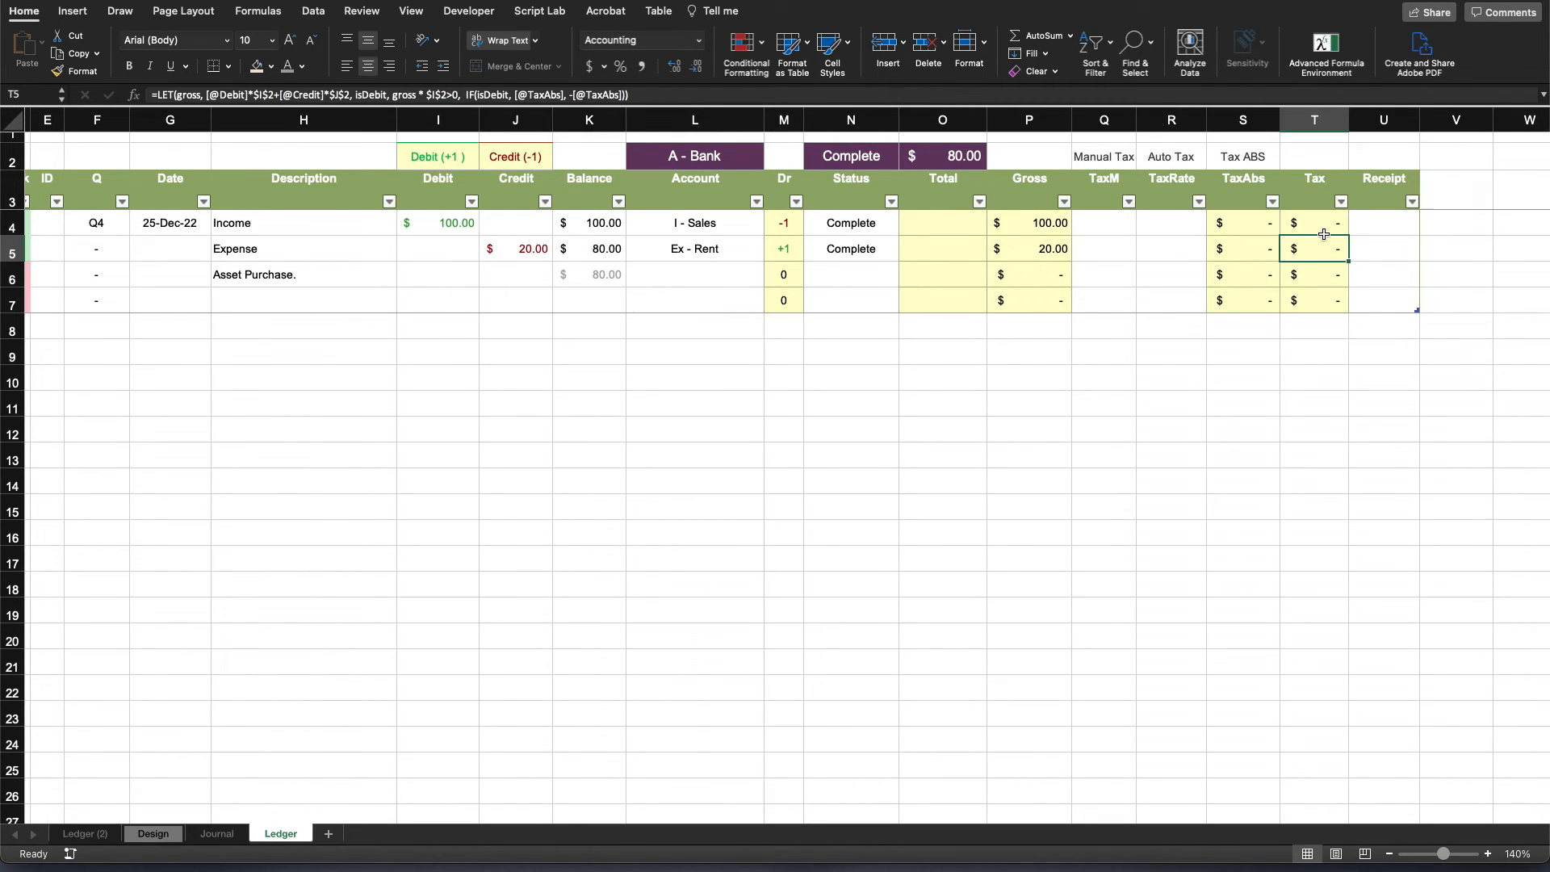
{"action": "left_click", "coordinate": [1328, 227]}
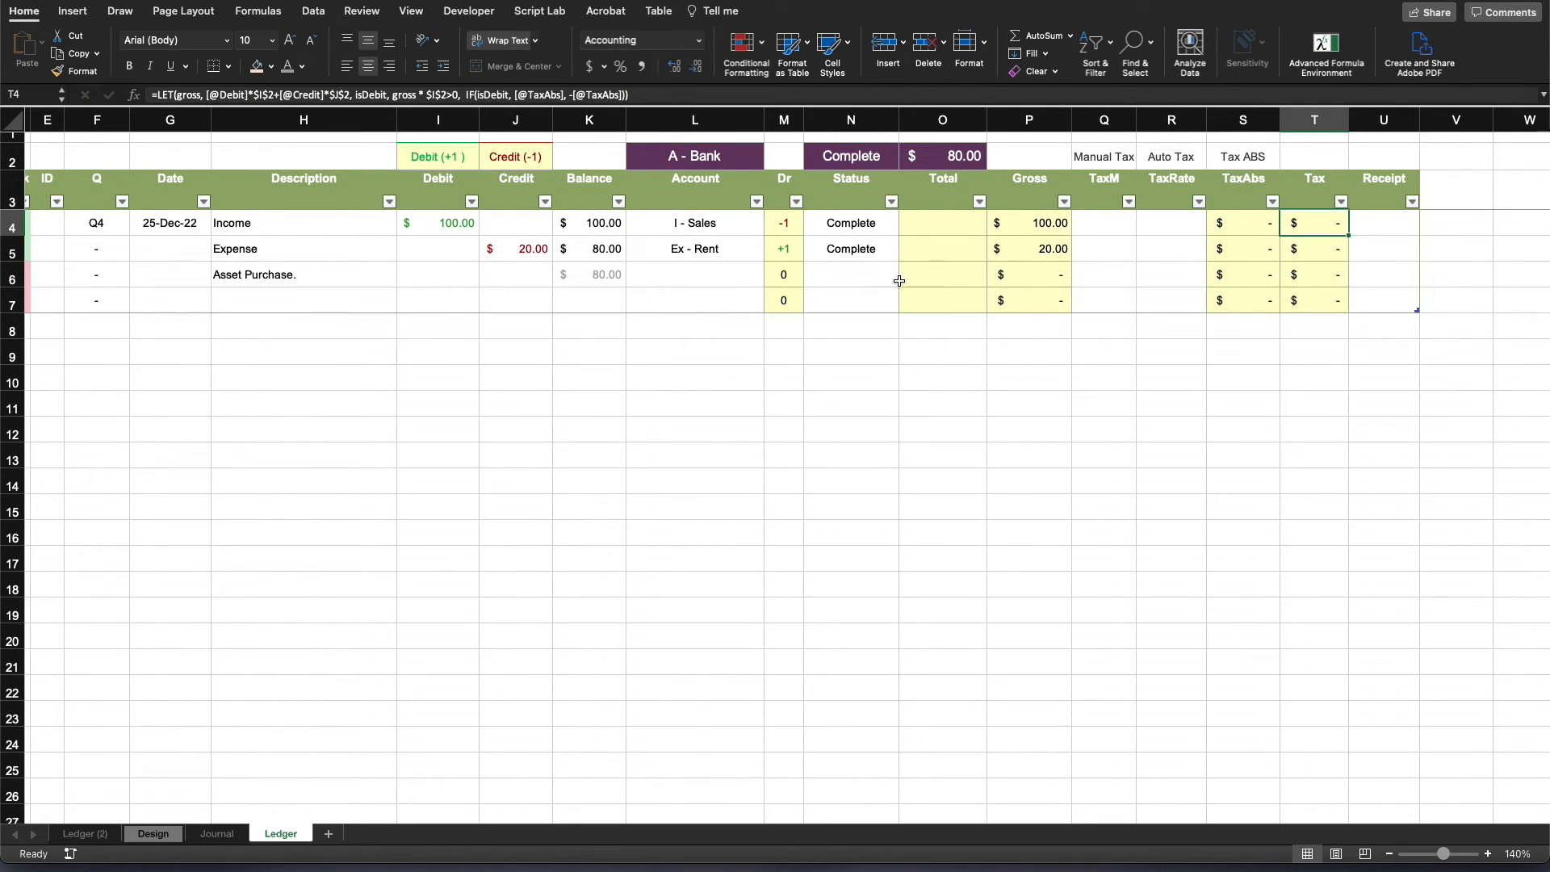
- Set the Income row's Debit to 113 and its TaxRate to 13%, and check its TaxAbs and Tax cells
{"action": "left_click", "coordinate": [956, 226]}
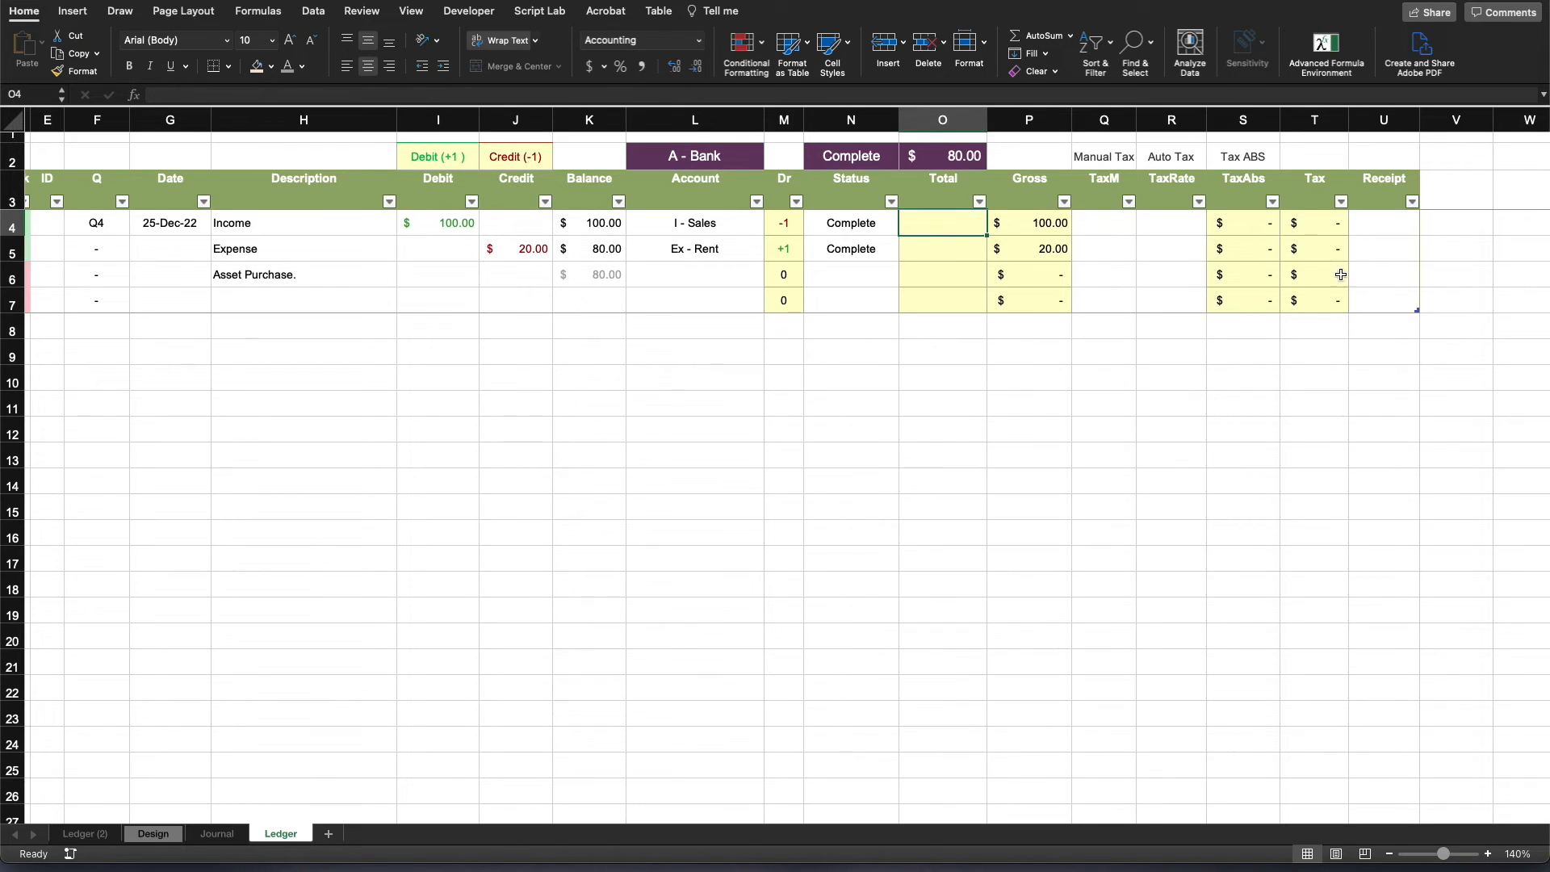
{"action": "left_click", "coordinate": [1106, 221]}
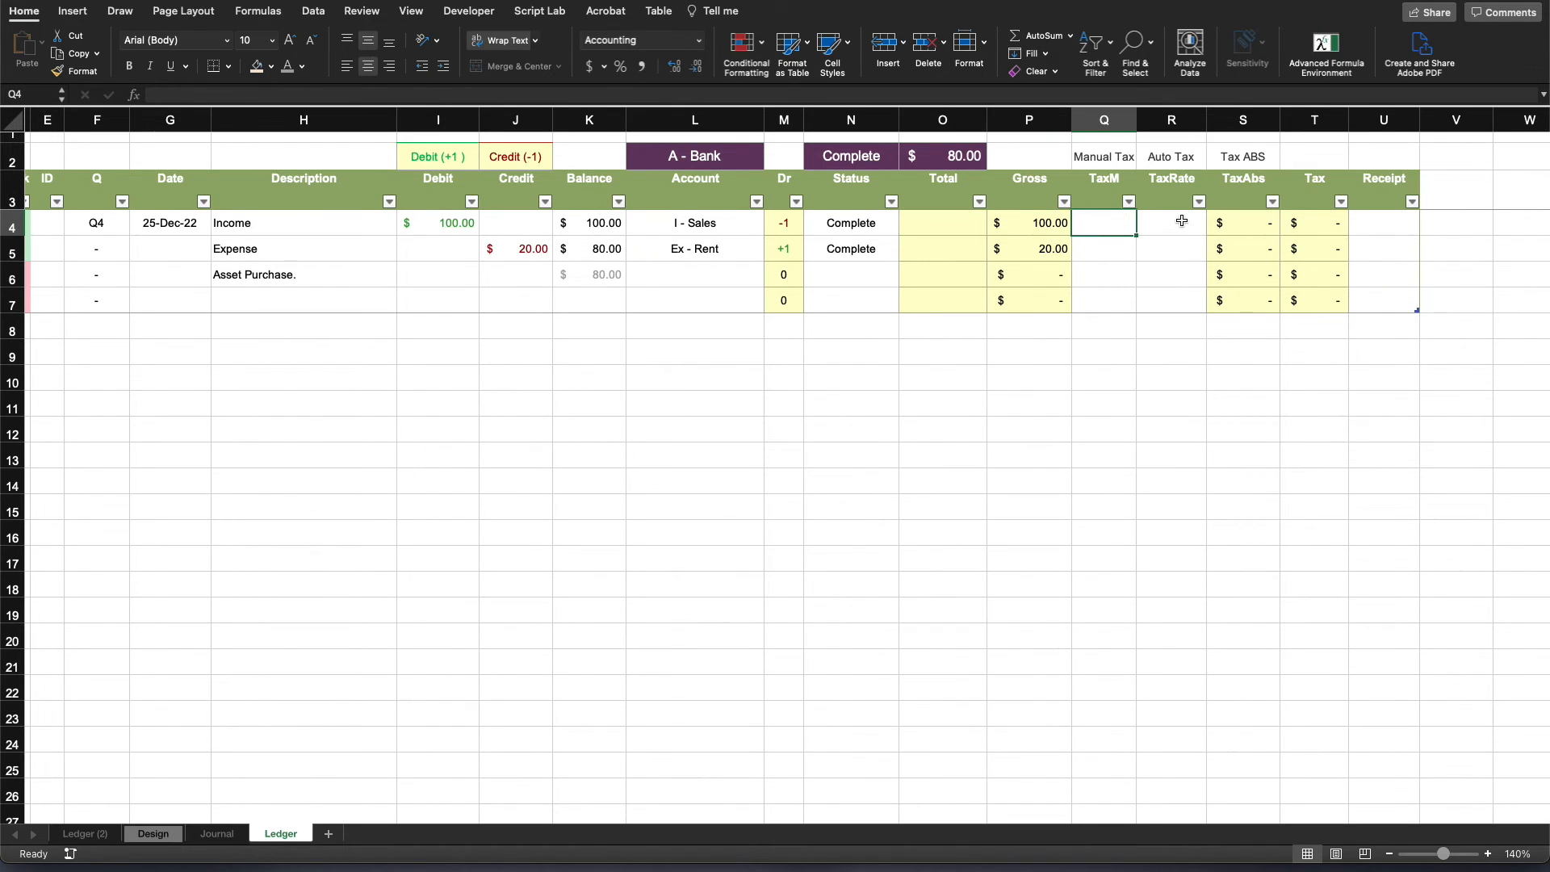
{"action": "left_click", "coordinate": [1181, 223]}
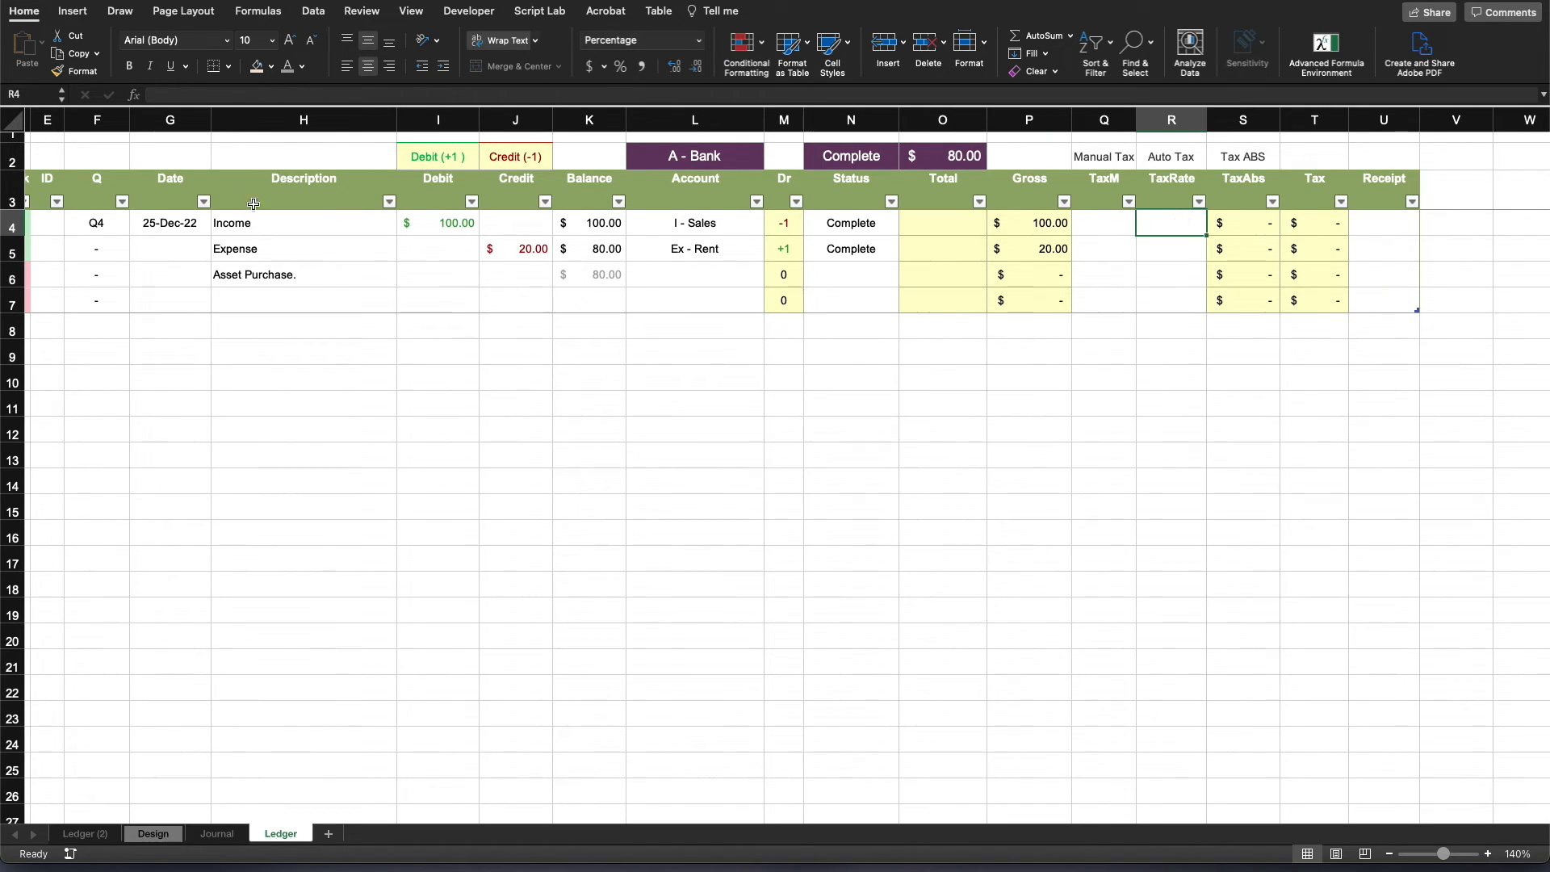
{"action": "left_click", "coordinate": [436, 216]}
{"action": "type", "text": "113"}
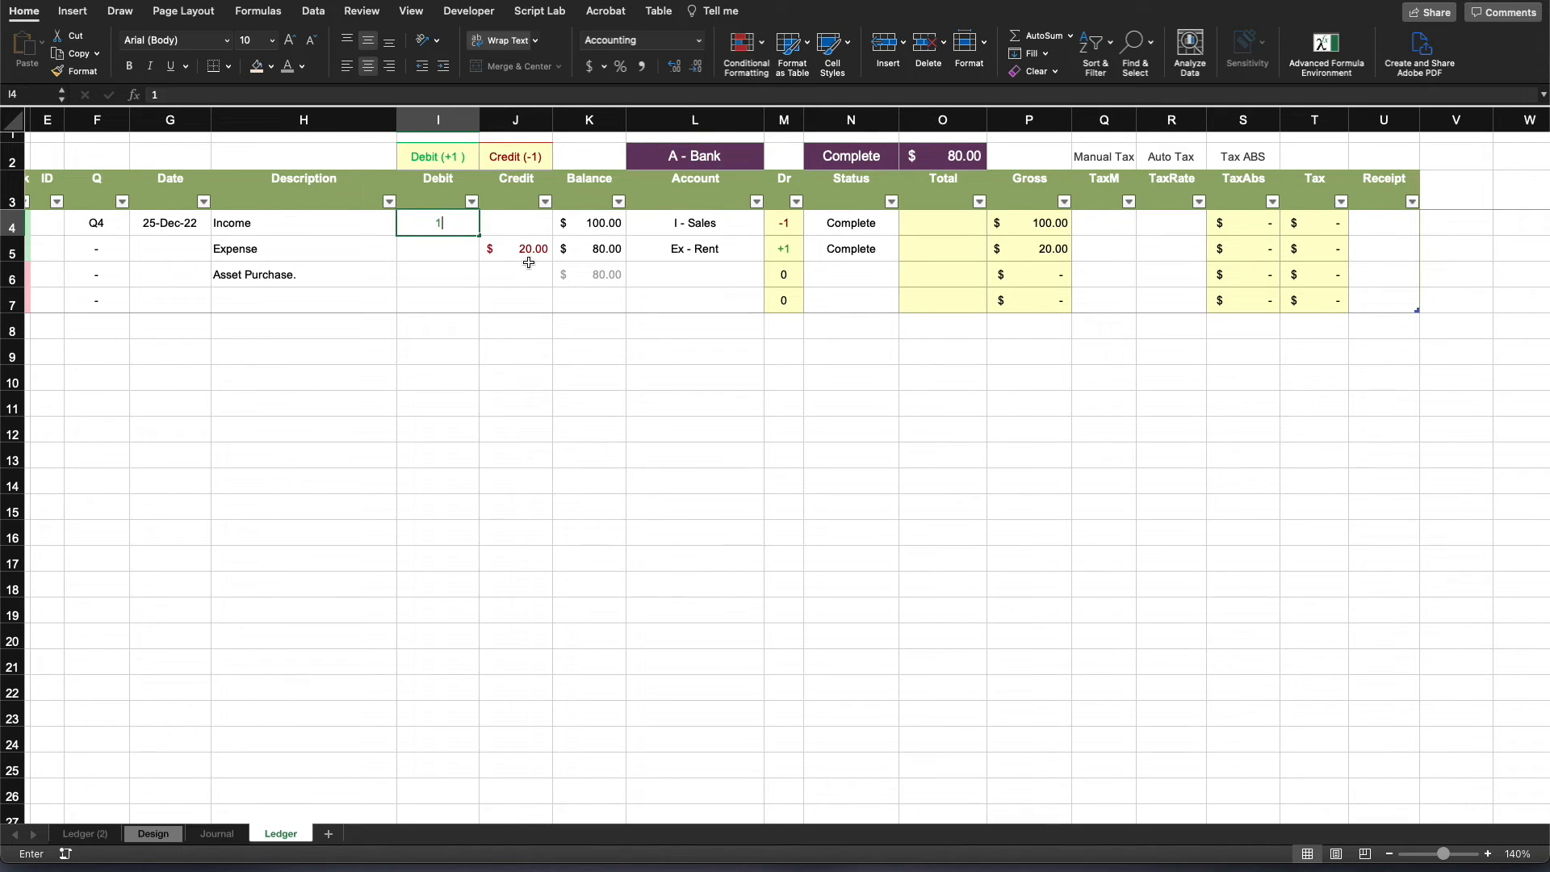
{"action": "left_click", "coordinate": [1180, 223]}
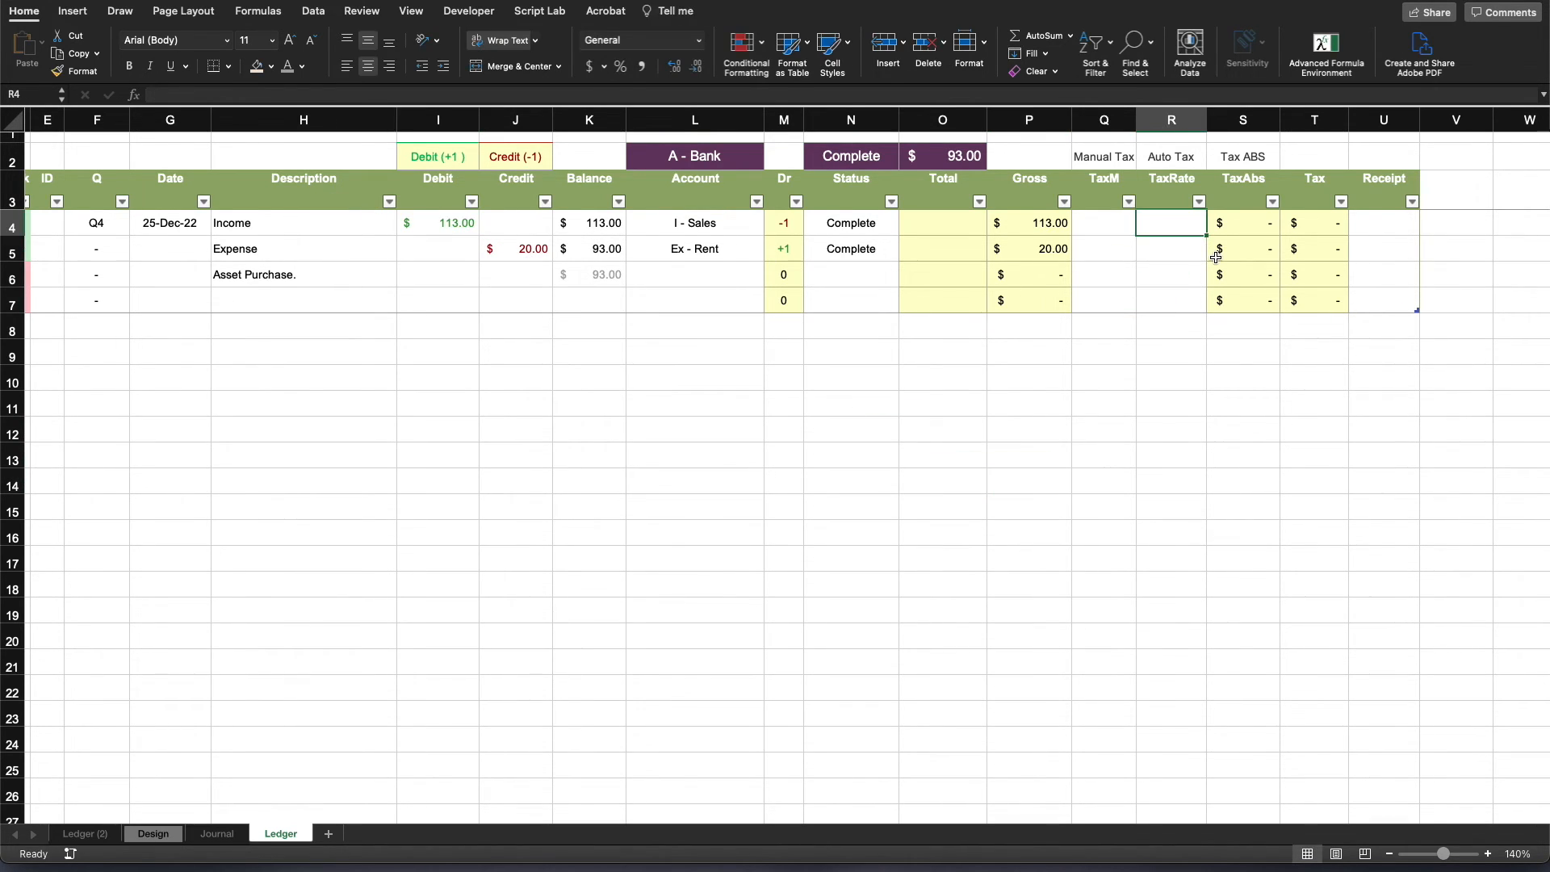
{"action": "type", "text": "13"}
{"action": "key", "text": "Return"}
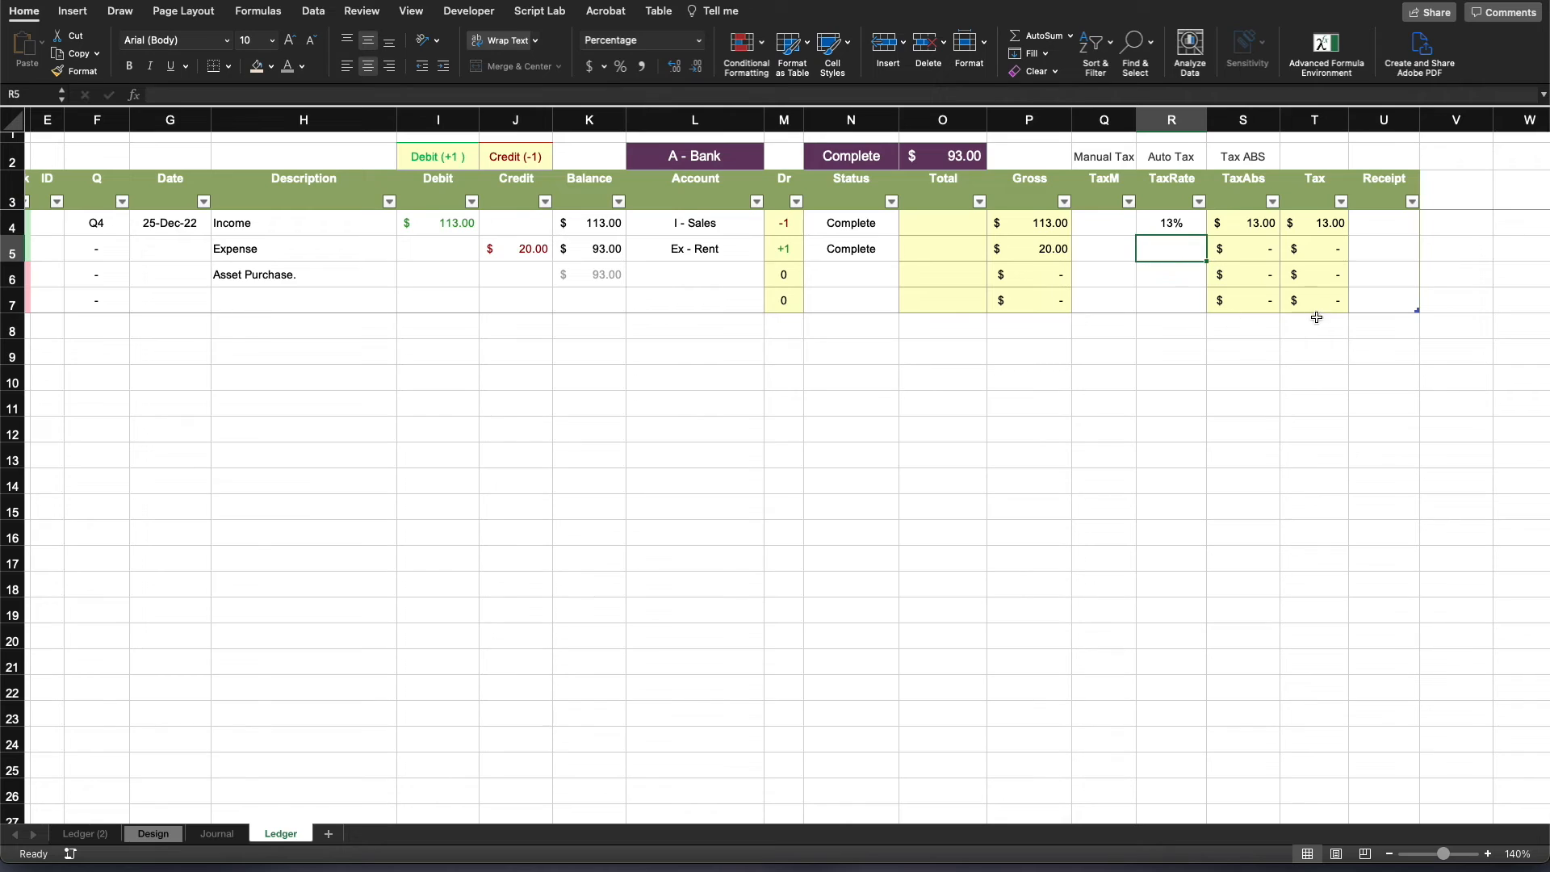
{"action": "left_click", "coordinate": [1256, 222]}
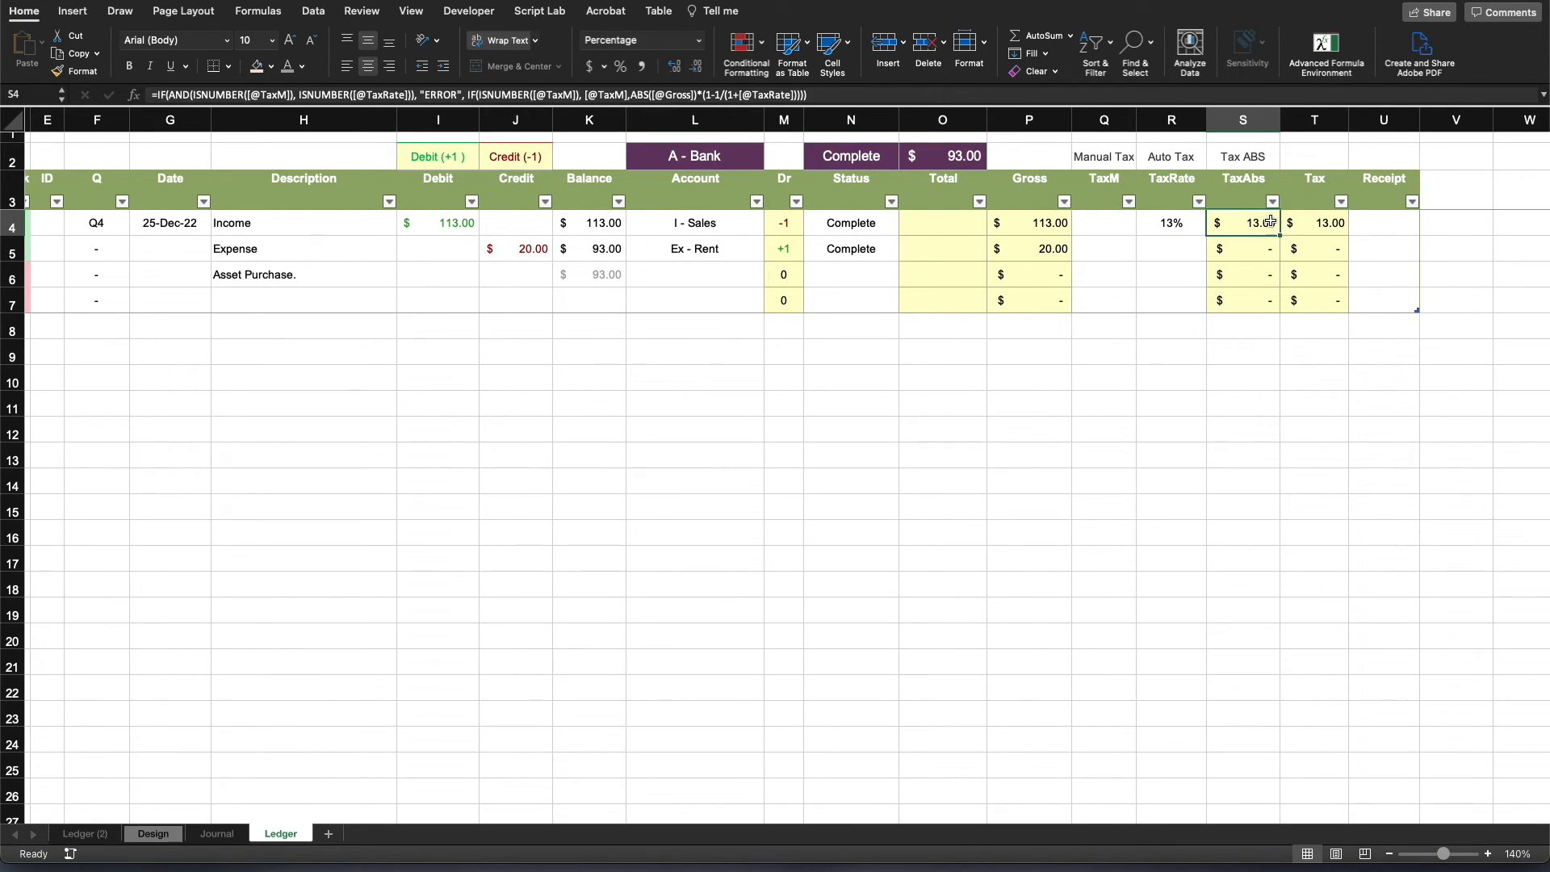
{"action": "left_click", "coordinate": [1330, 222]}
- Clear the contents of the Total column in rows 4 to 7
{"action": "left_click", "coordinate": [949, 226]}
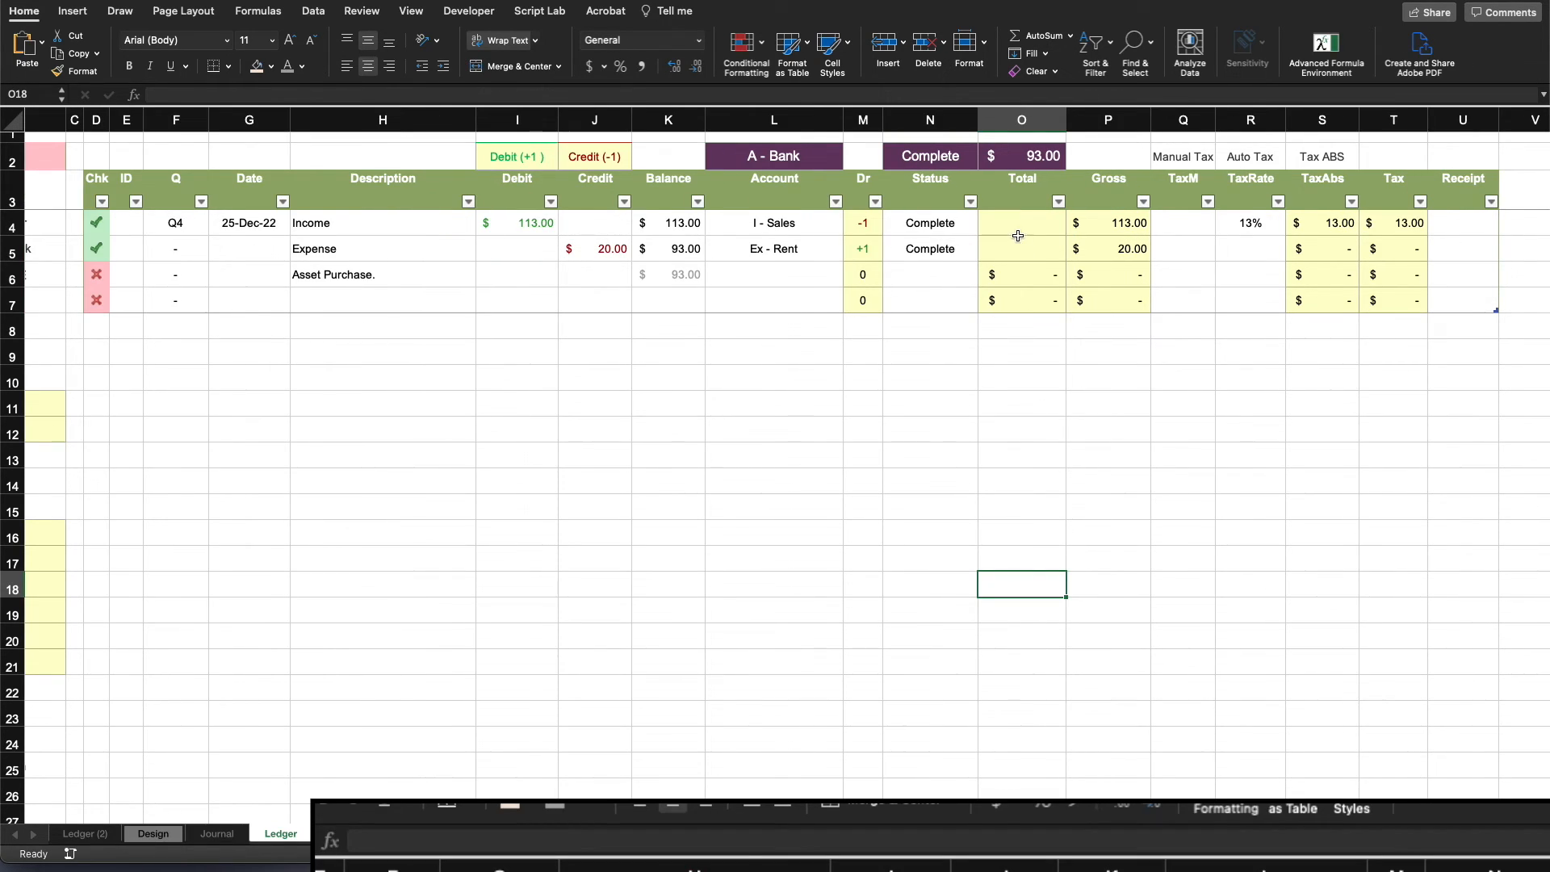
{"action": "left_click", "coordinate": [1022, 225]}
{"action": "left_click_drag", "start_coordinate": [1028, 297], "coordinate": [1014, 228]}
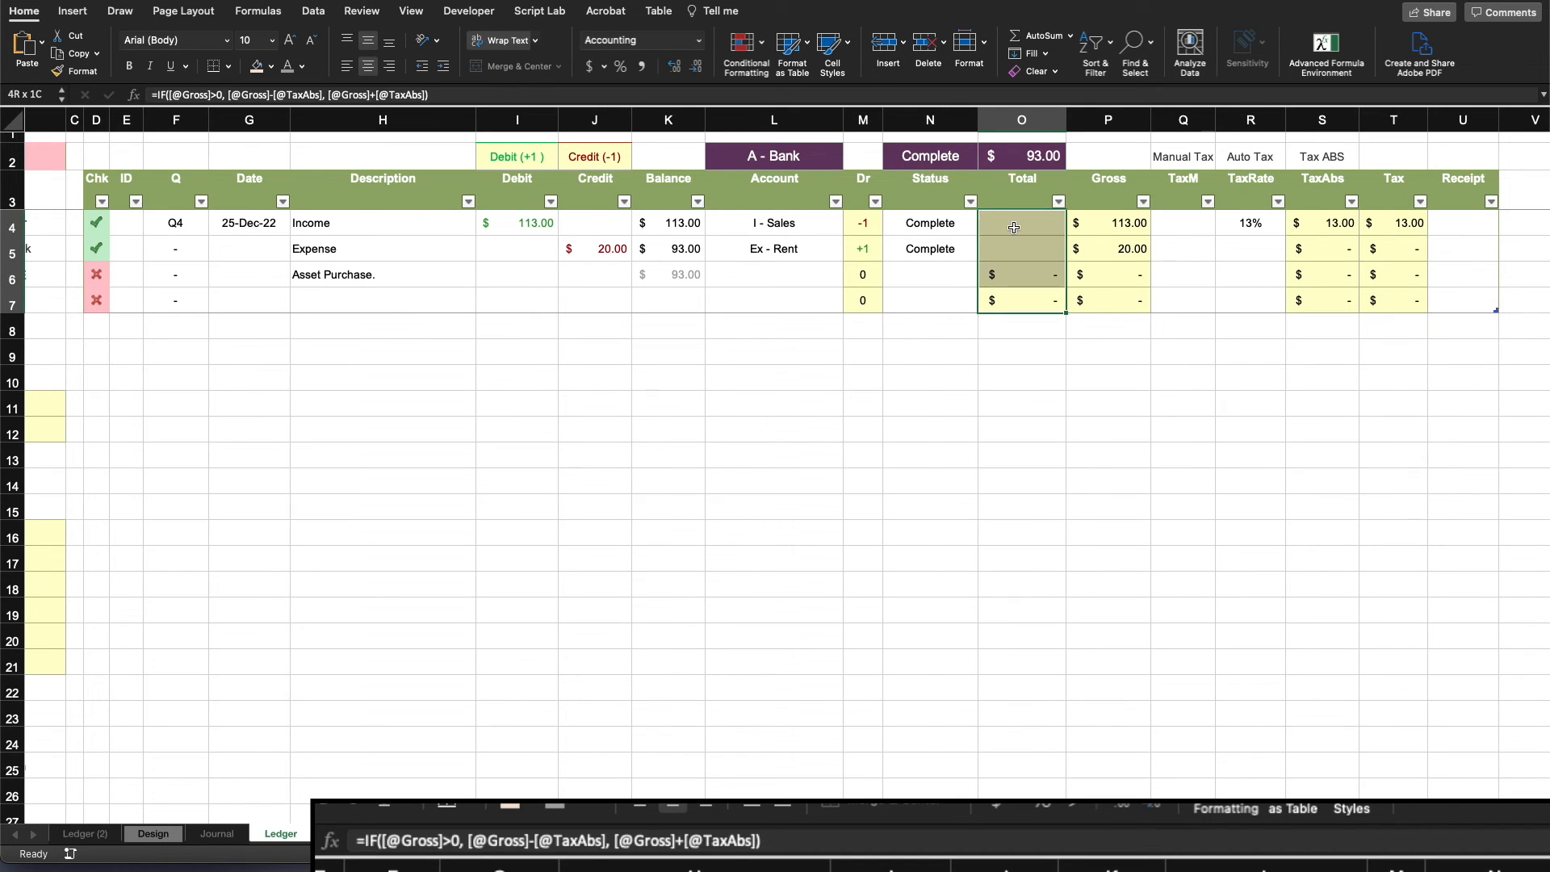
{"action": "key", "text": "Delete"}
{"action": "left_click", "coordinate": [1053, 346]}
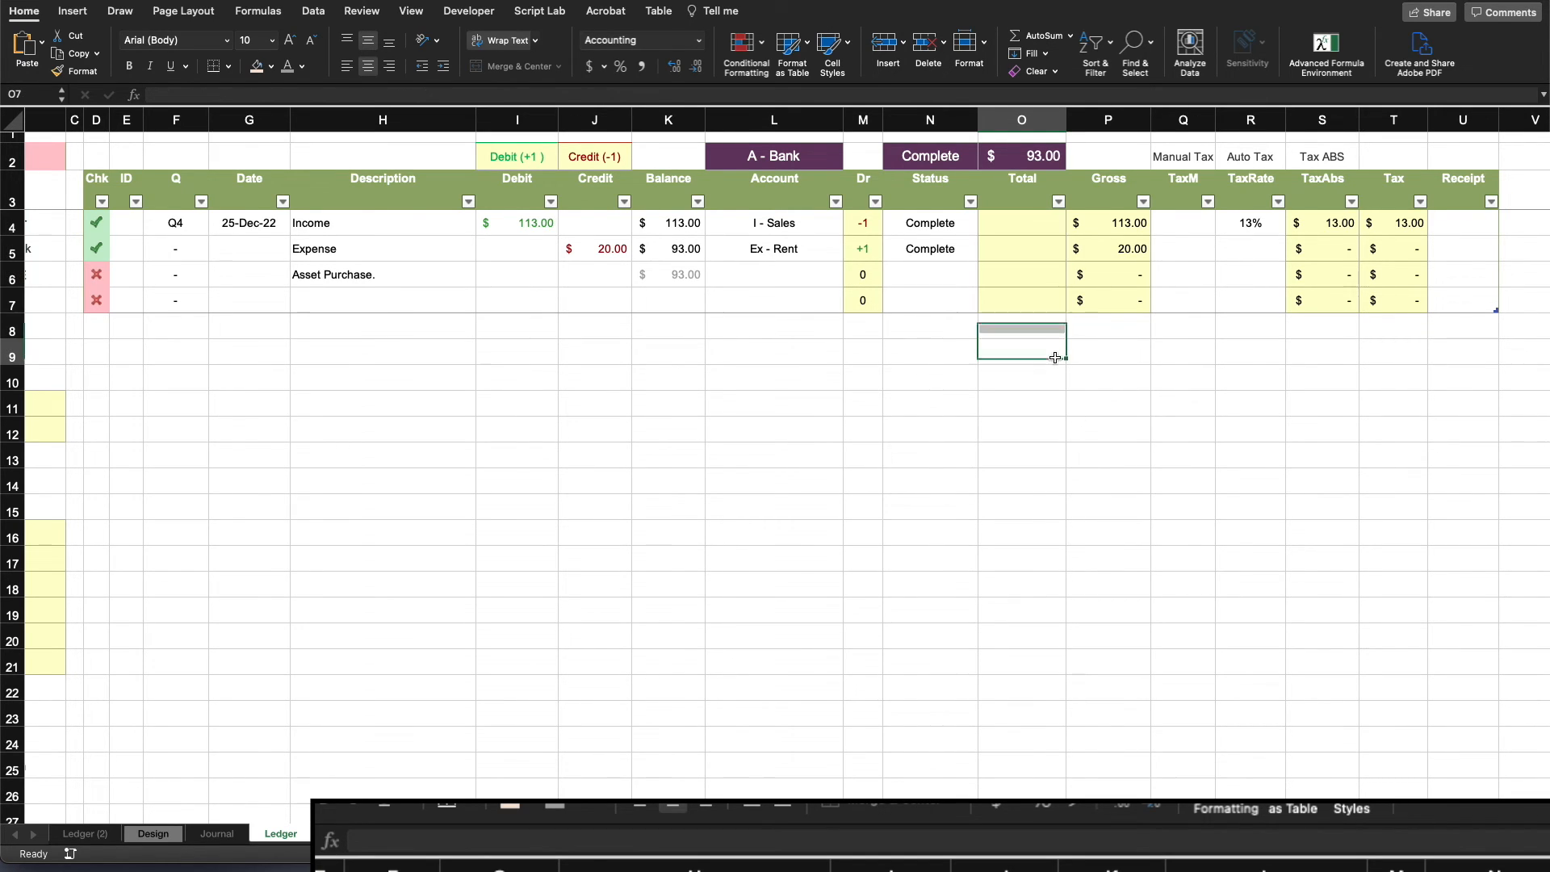
{"action": "left_click", "coordinate": [1015, 224]}
{"action": "type", "text": "=IF("}
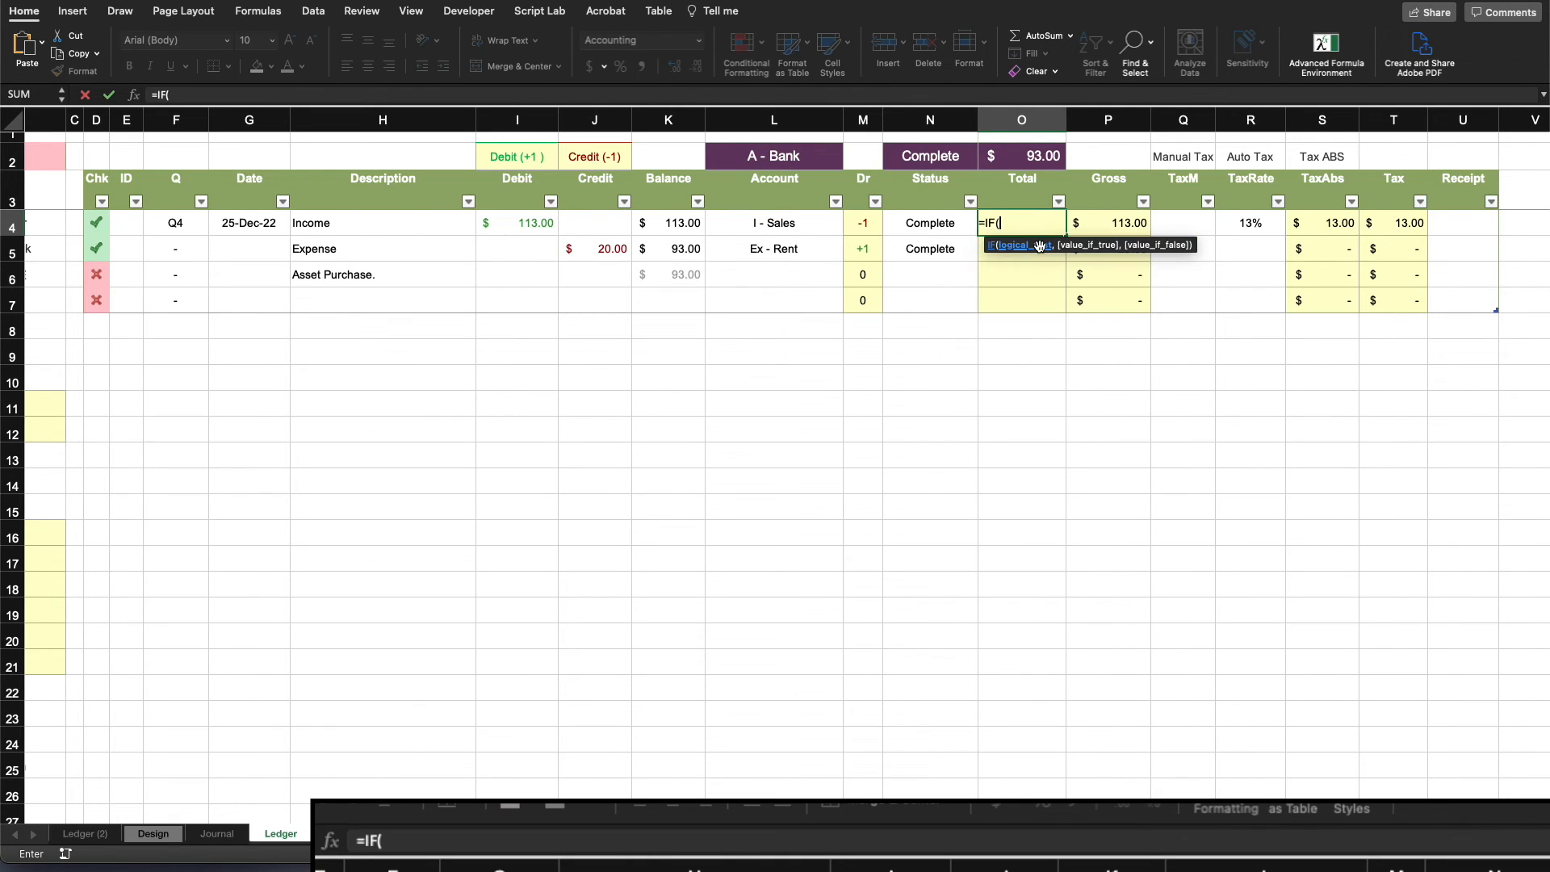
{"action": "left_click", "coordinate": [1102, 222]}
{"action": "type", "text": ">0,"}
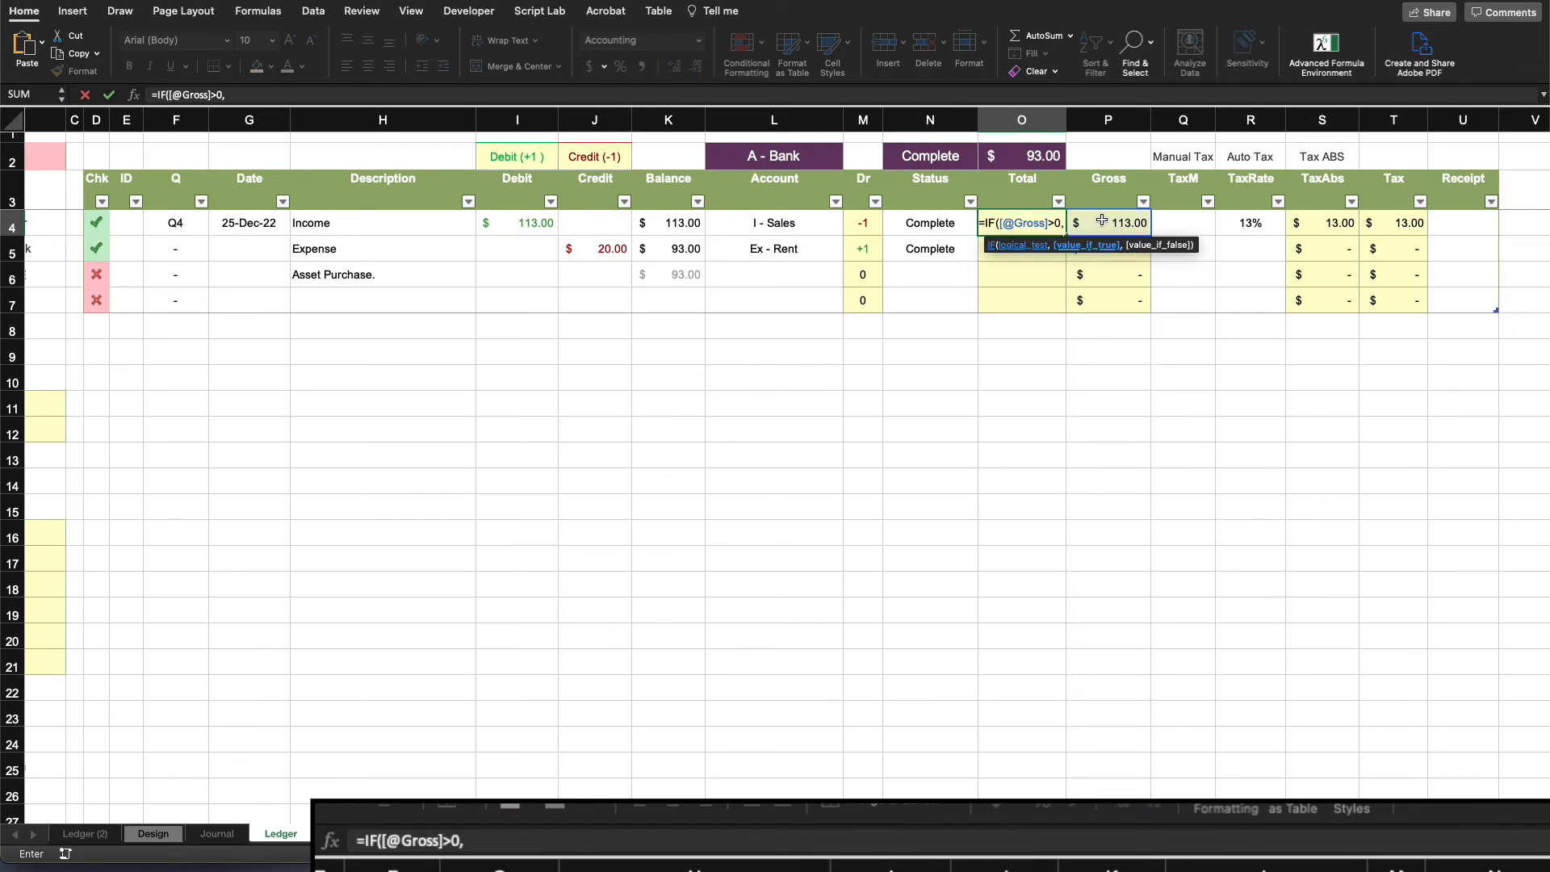
{"action": "left_click", "coordinate": [1102, 221]}
{"action": "type", "text": "-"}
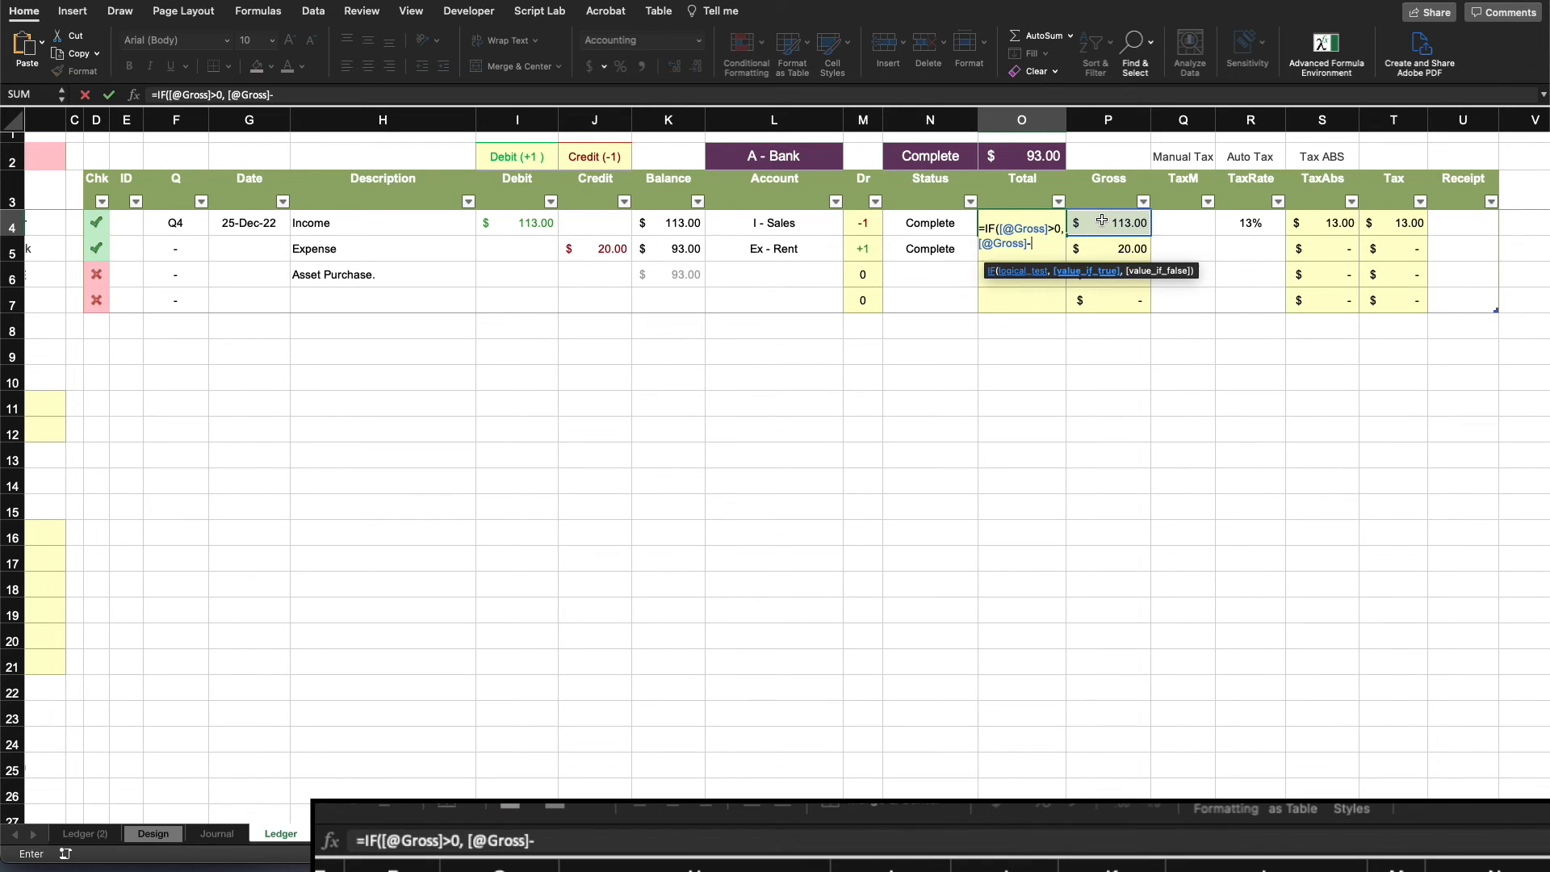
{"action": "left_click", "coordinate": [1326, 222]}
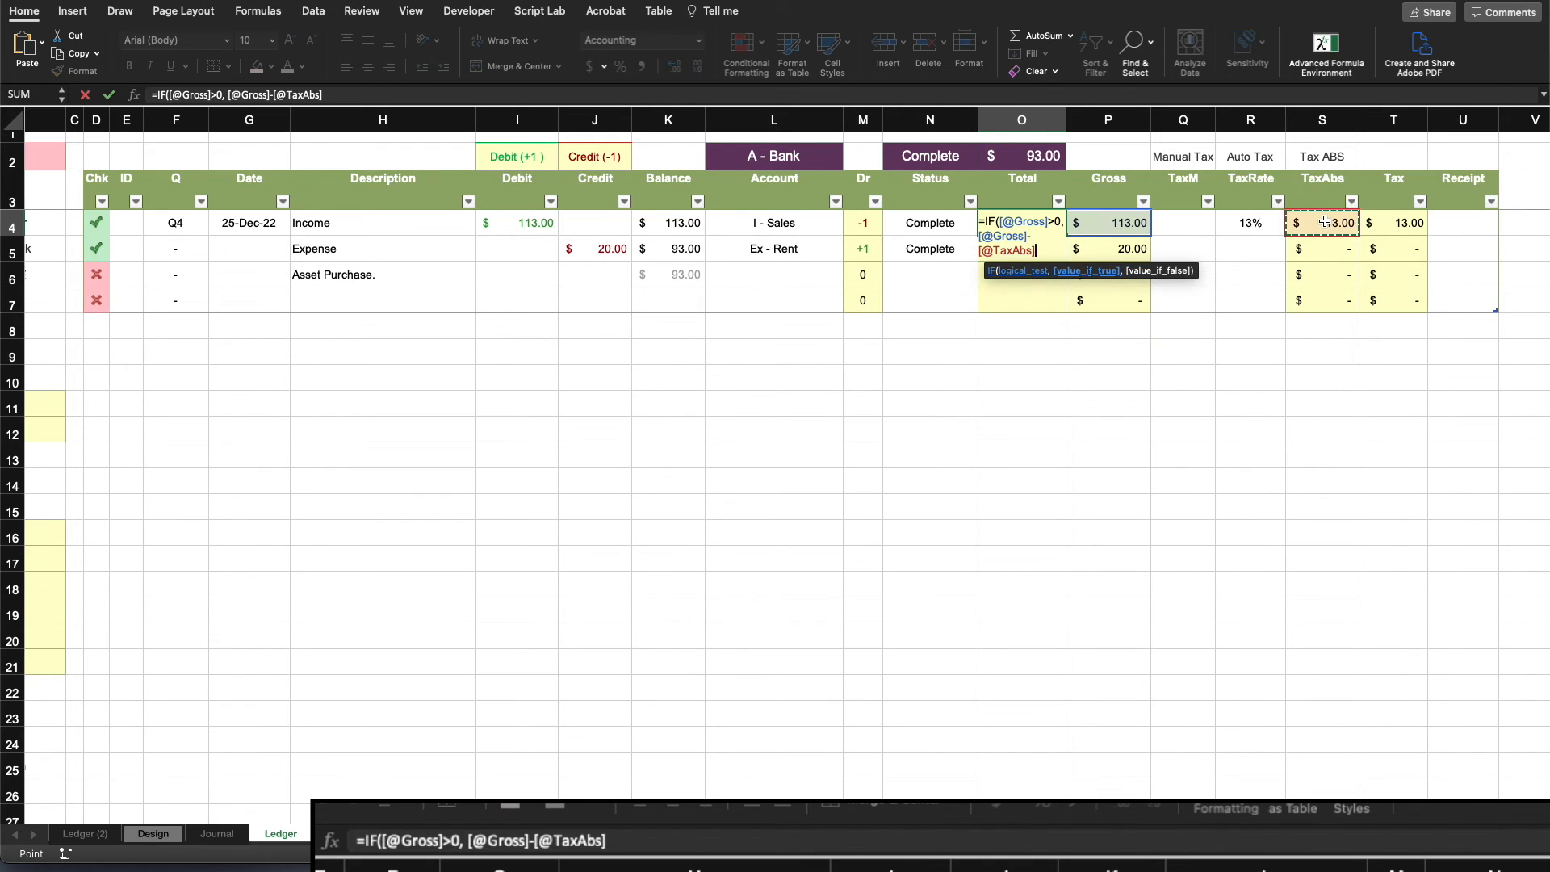
{"action": "type", "text": ","}
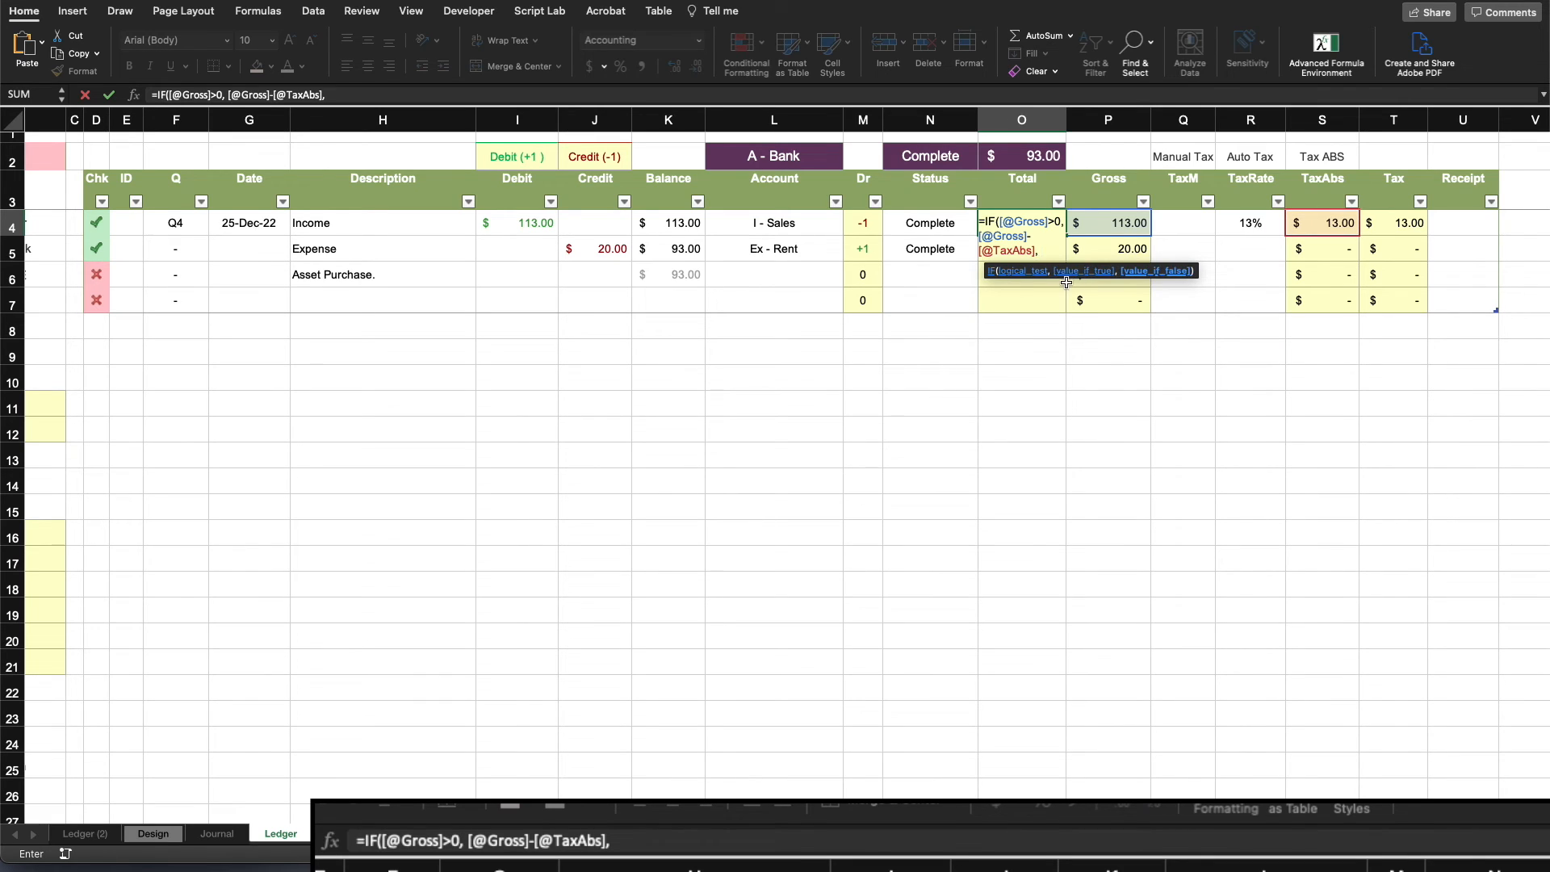
{"action": "left_click", "coordinate": [1136, 227]}
{"action": "type", "text": "+"}
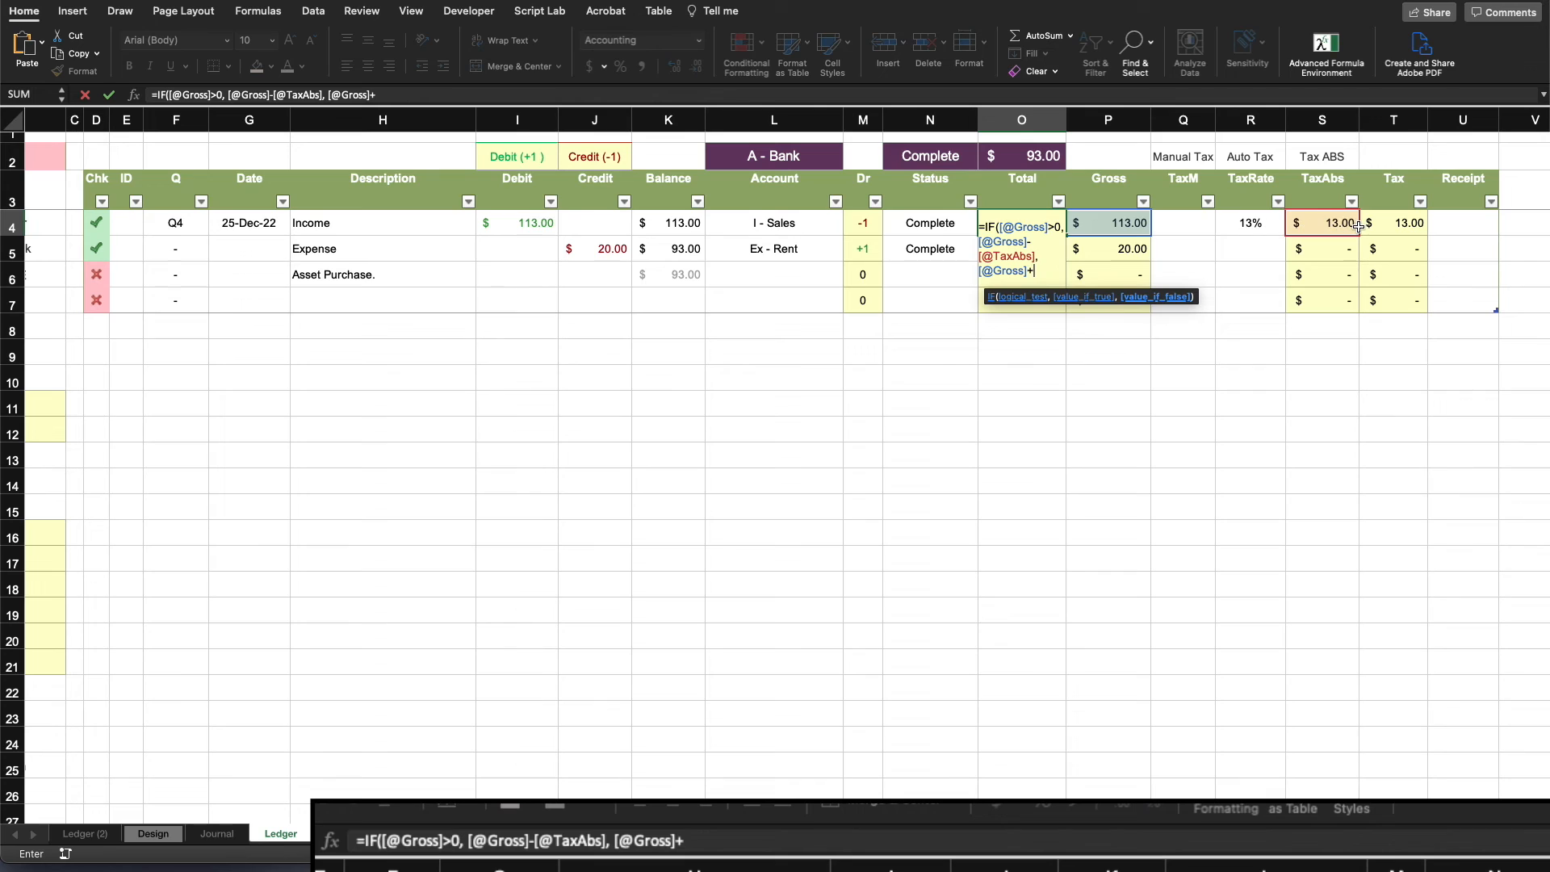
{"action": "left_click", "coordinate": [1332, 222]}
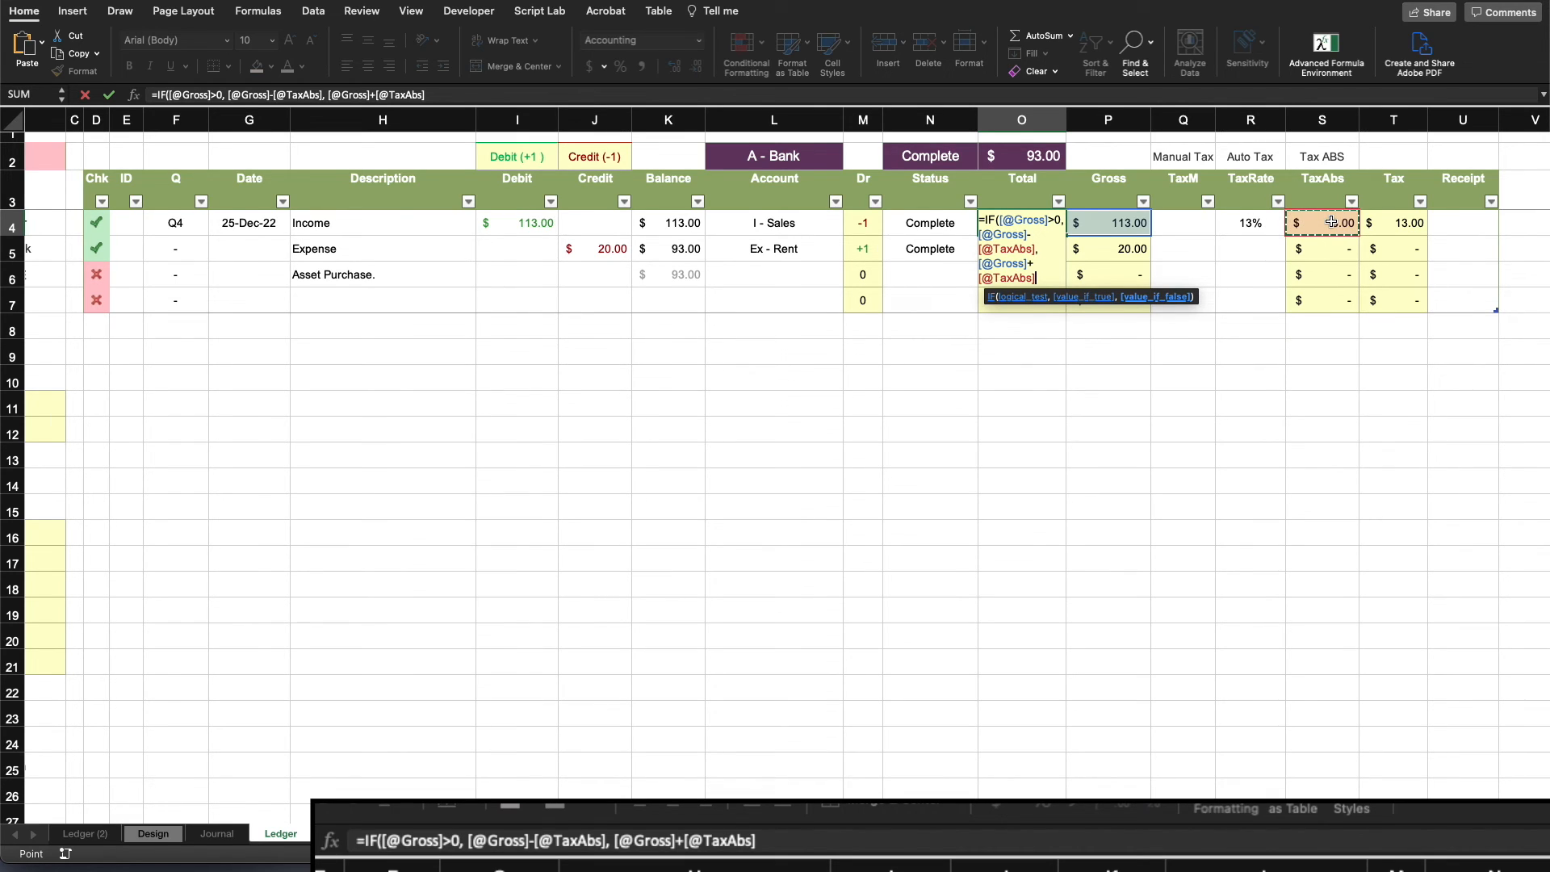
{"action": "type", "text": ")"}
{"action": "left_click", "coordinate": [937, 301]}
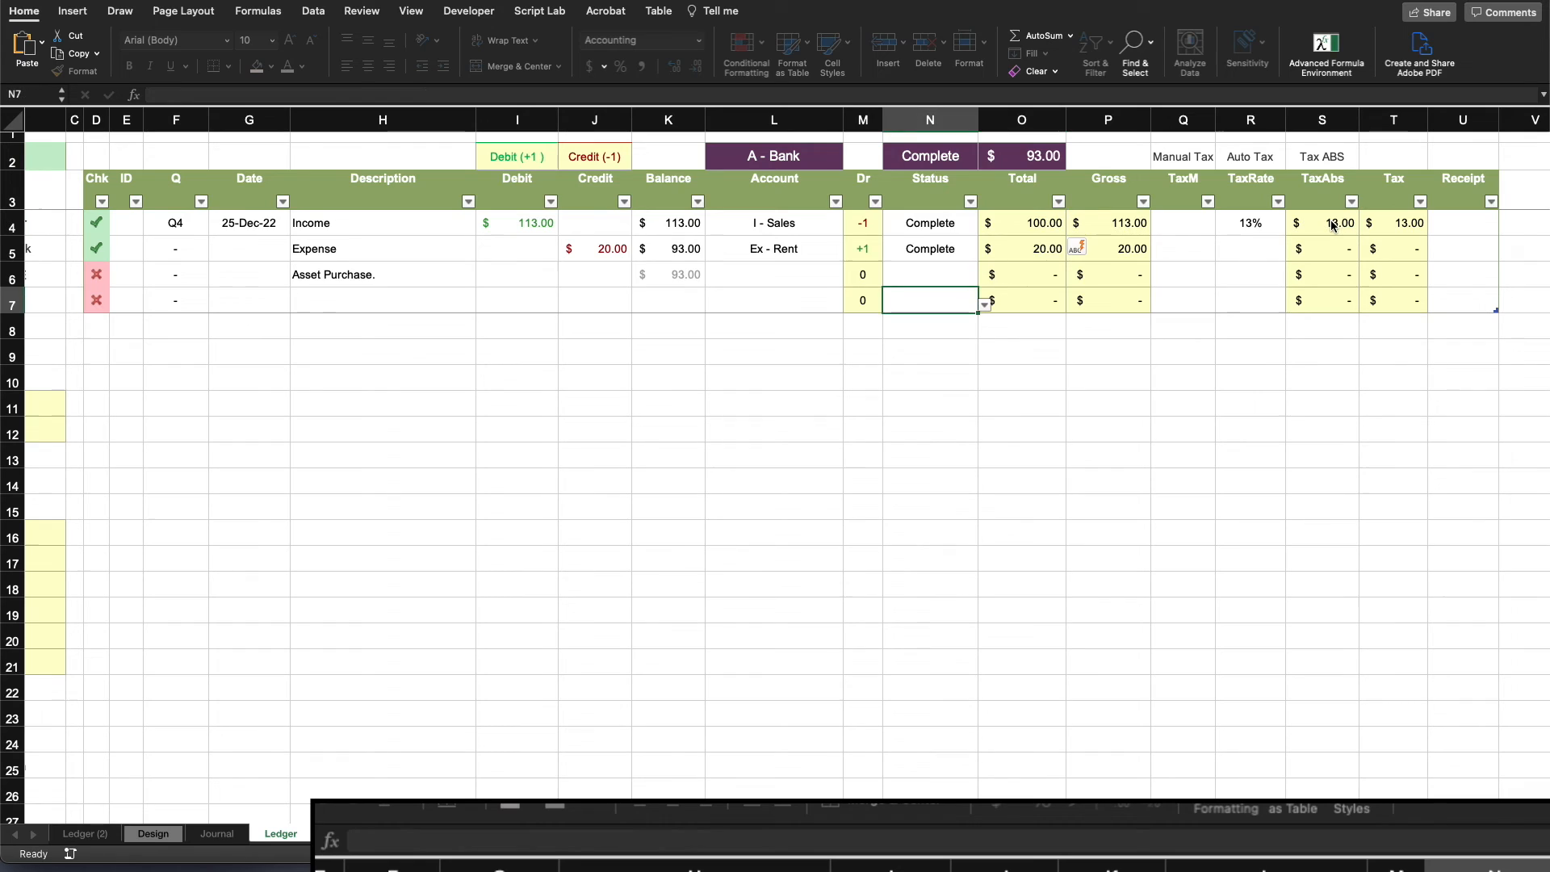
- Examine the Chk column's formula and how the Income row's Total relates to its Gross and Tax cells
{"action": "left_click", "coordinate": [1384, 477]}
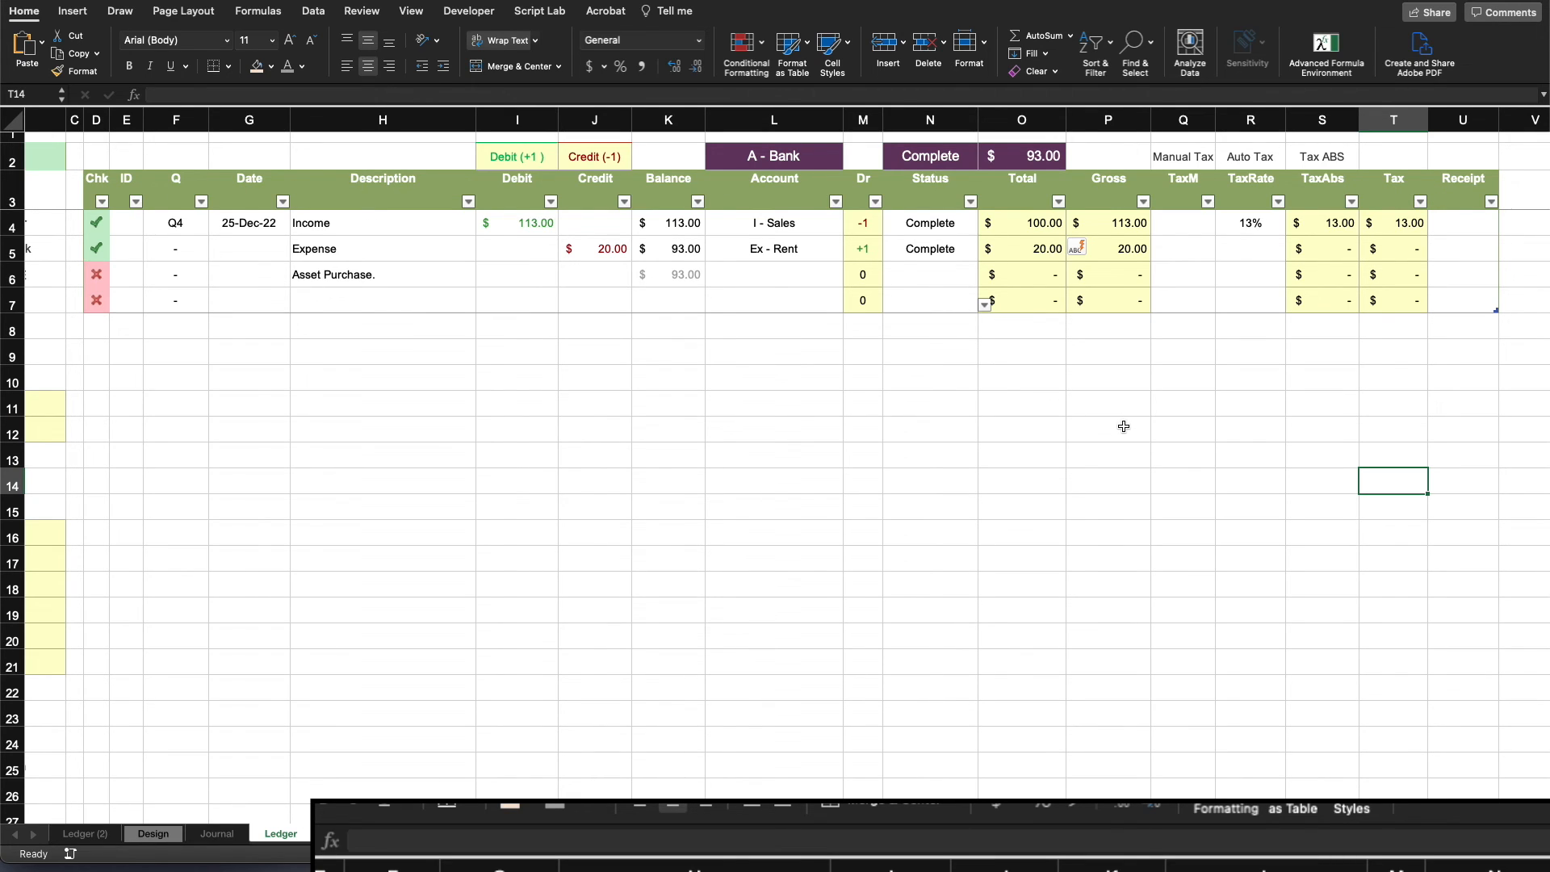
{"action": "left_click", "coordinate": [891, 471]}
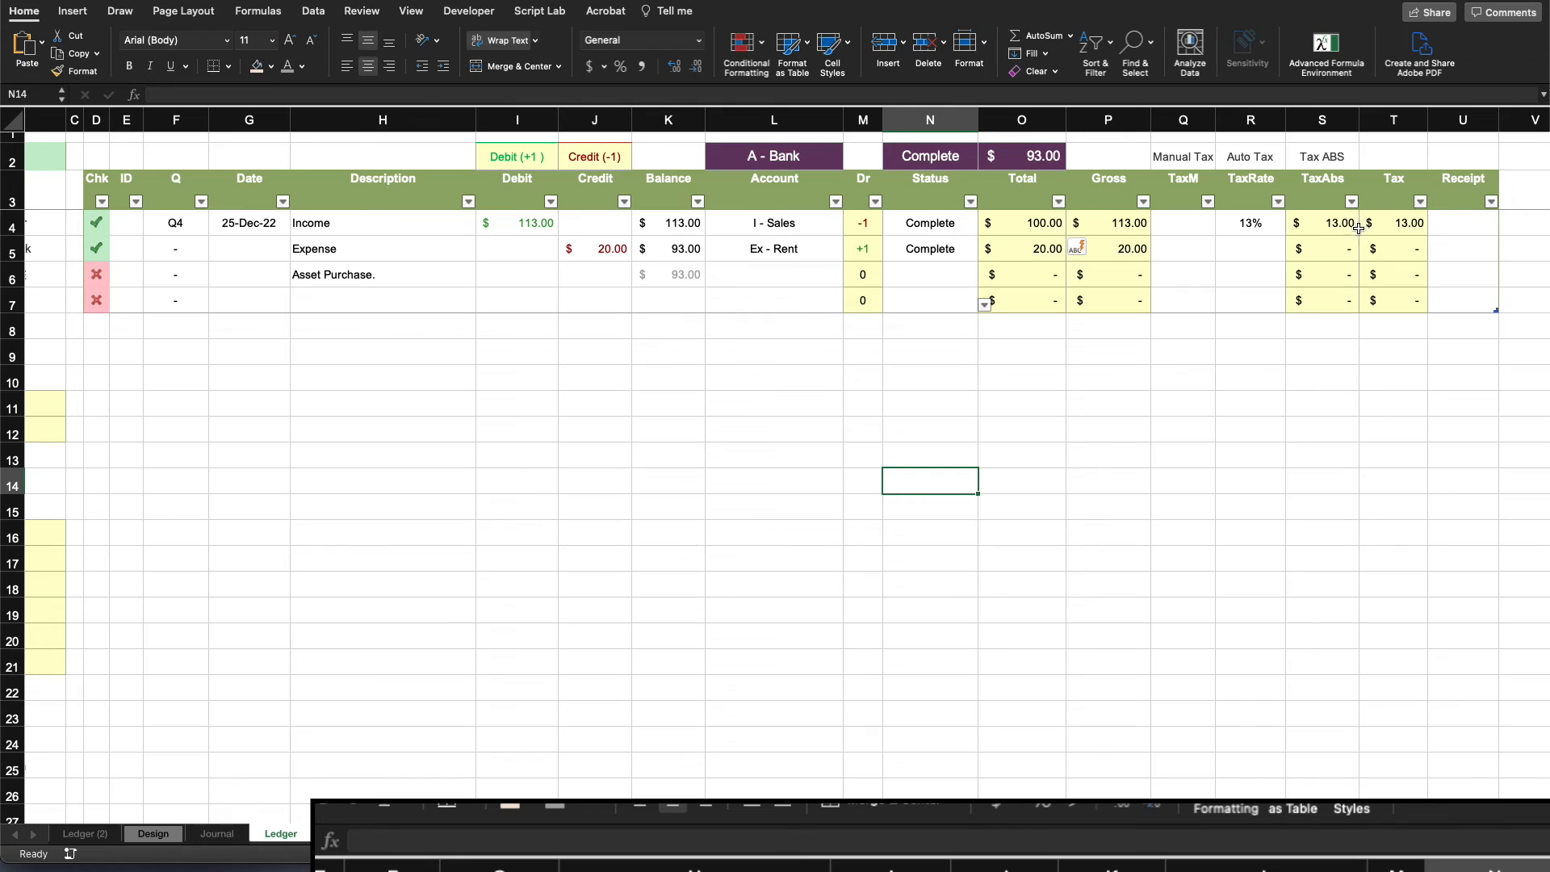
{"action": "left_click", "coordinate": [234, 459]}
{"action": "left_click_drag", "start_coordinate": [96, 224], "coordinate": [95, 295]}
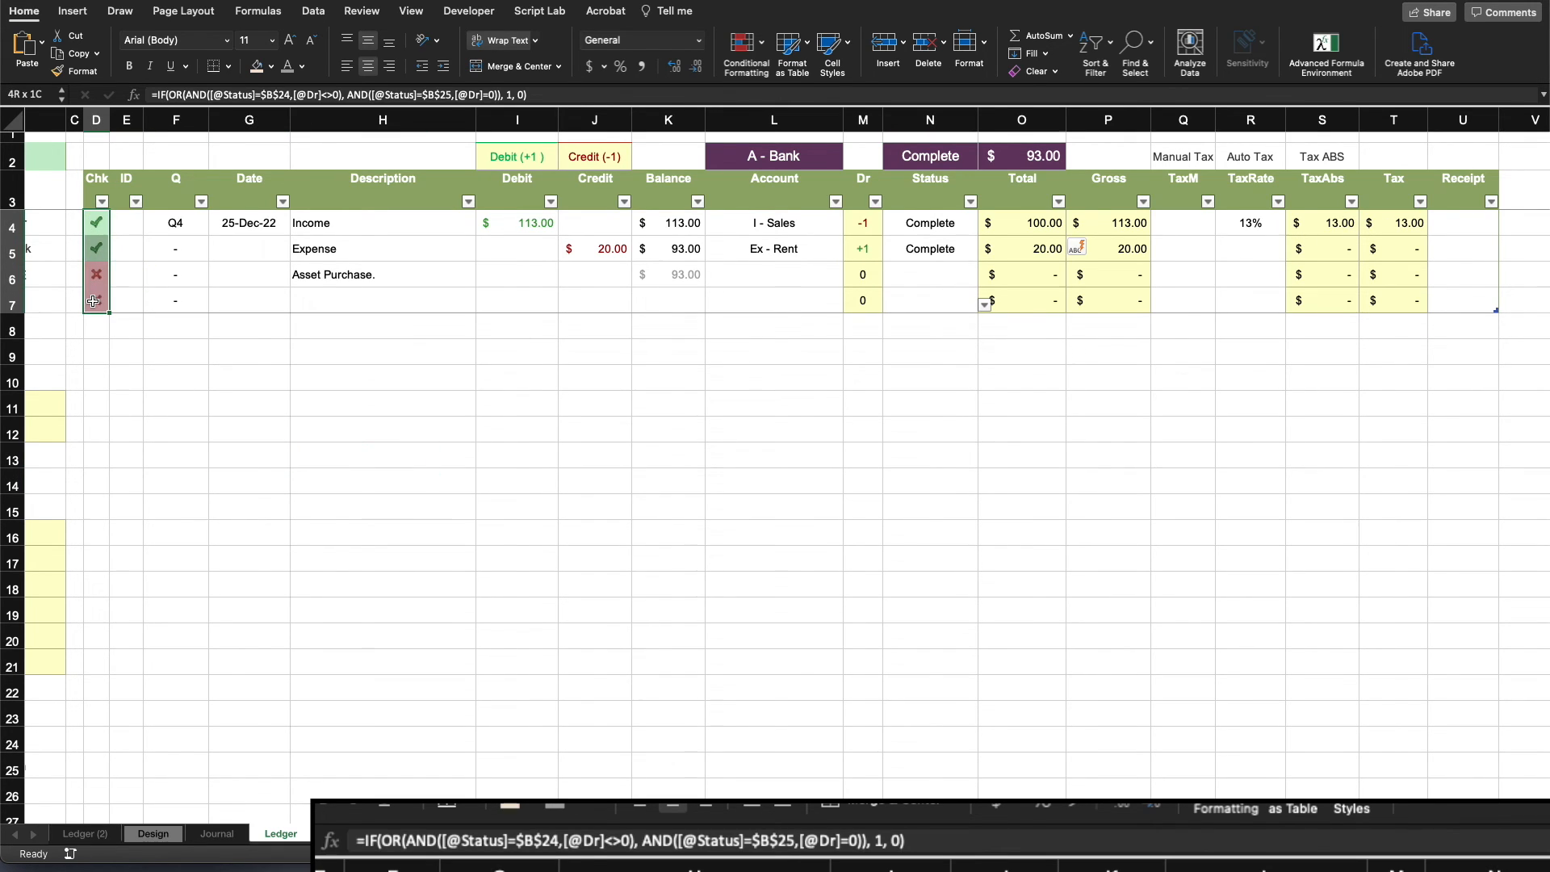
{"action": "left_click", "coordinate": [175, 362]}
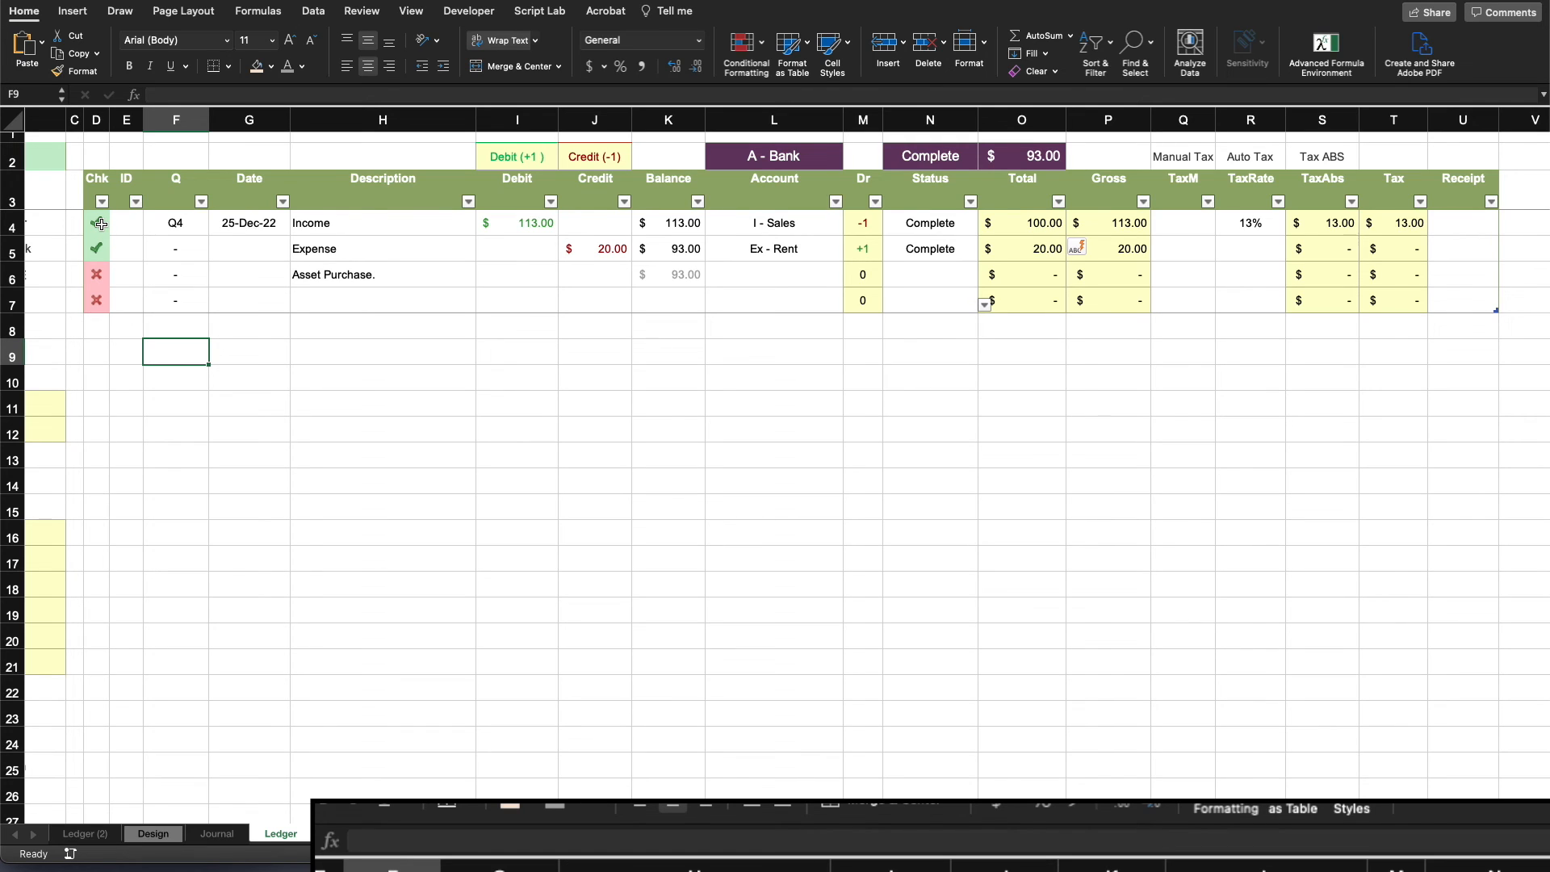
{"action": "left_click", "coordinate": [984, 529]}
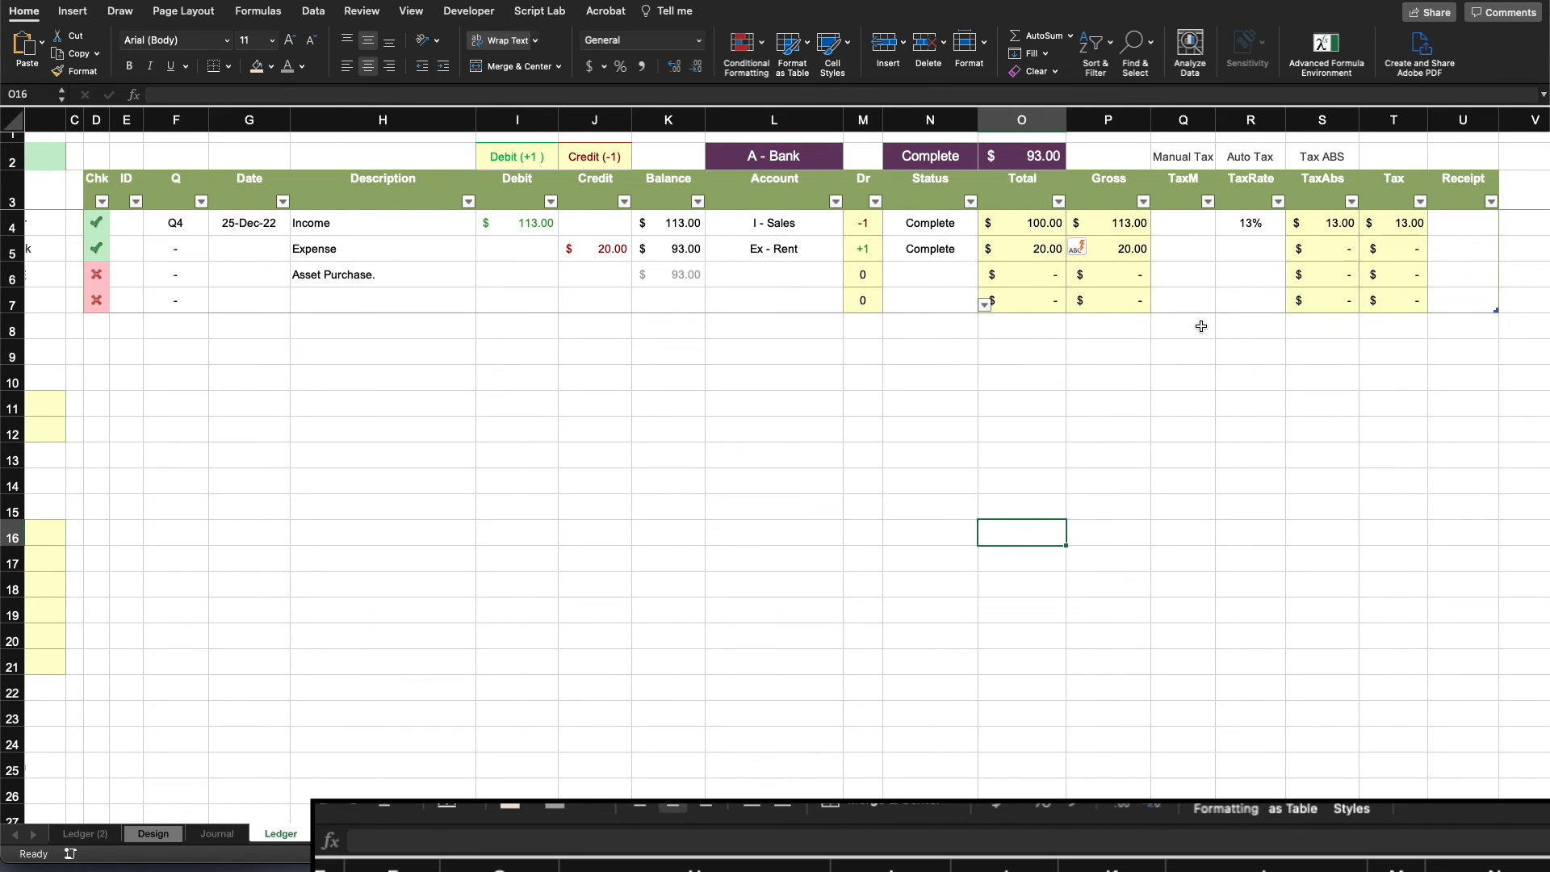
{"action": "left_click", "coordinate": [1054, 229]}
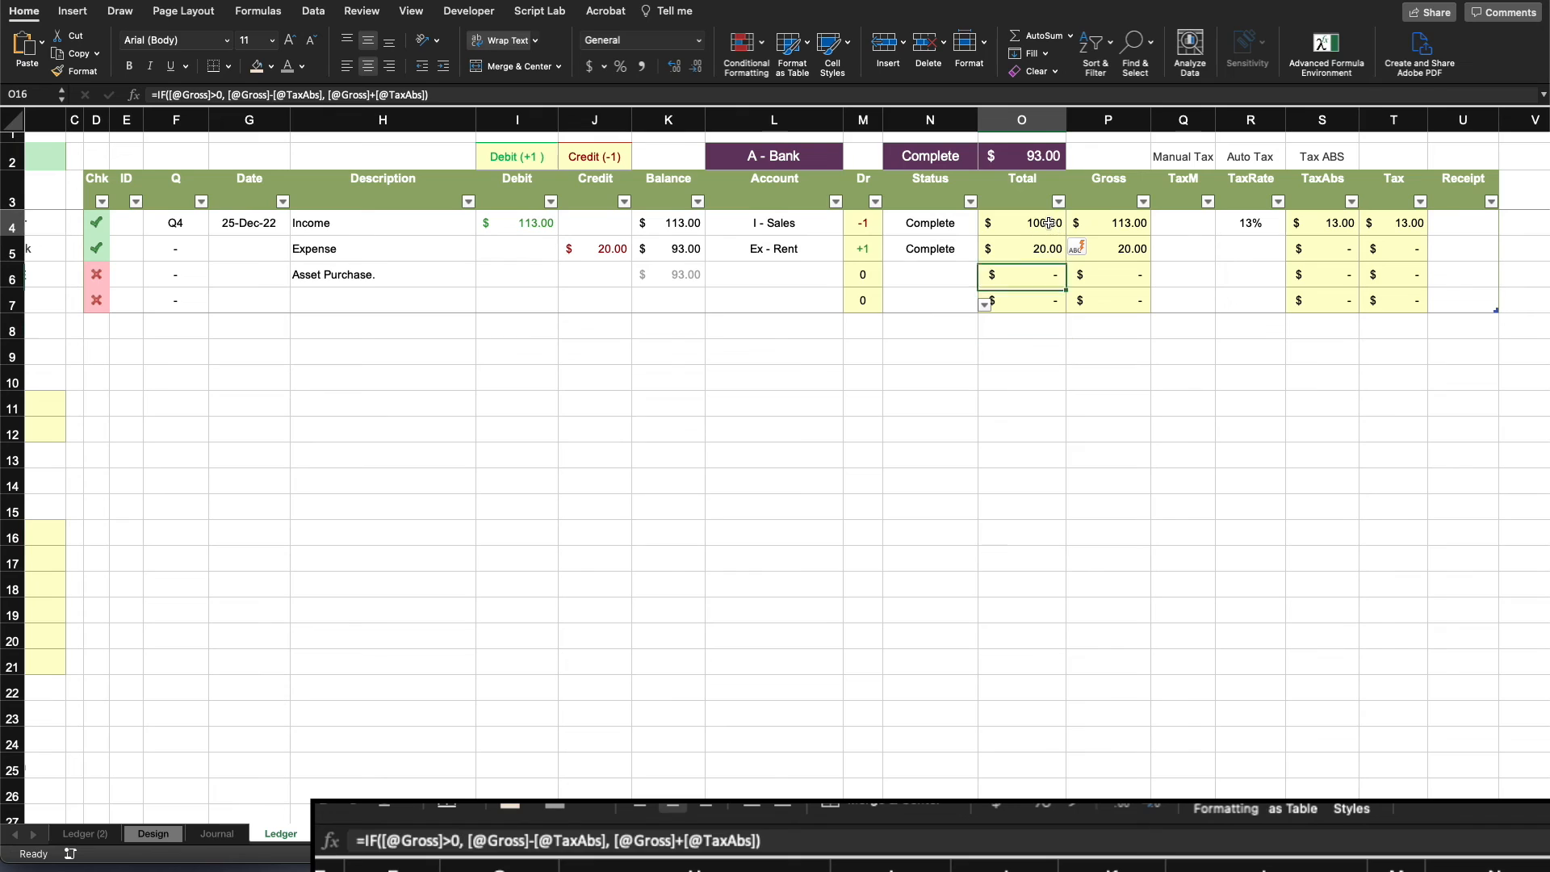
{"action": "left_click", "coordinate": [1118, 220]}
{"action": "left_click", "coordinate": [1394, 233]}
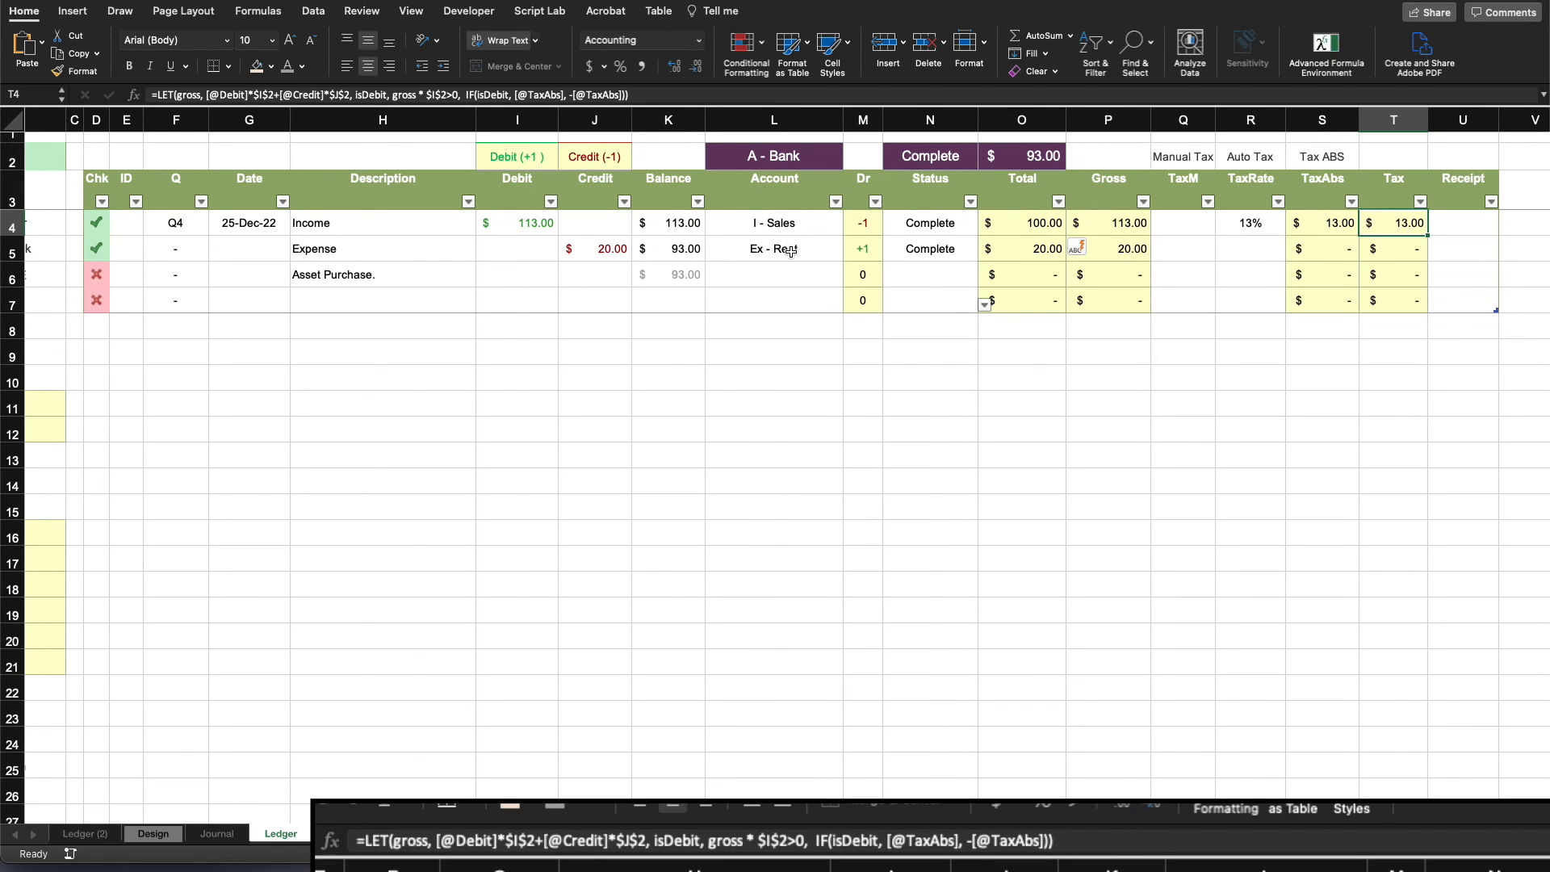
{"action": "left_click", "coordinate": [1208, 376]}
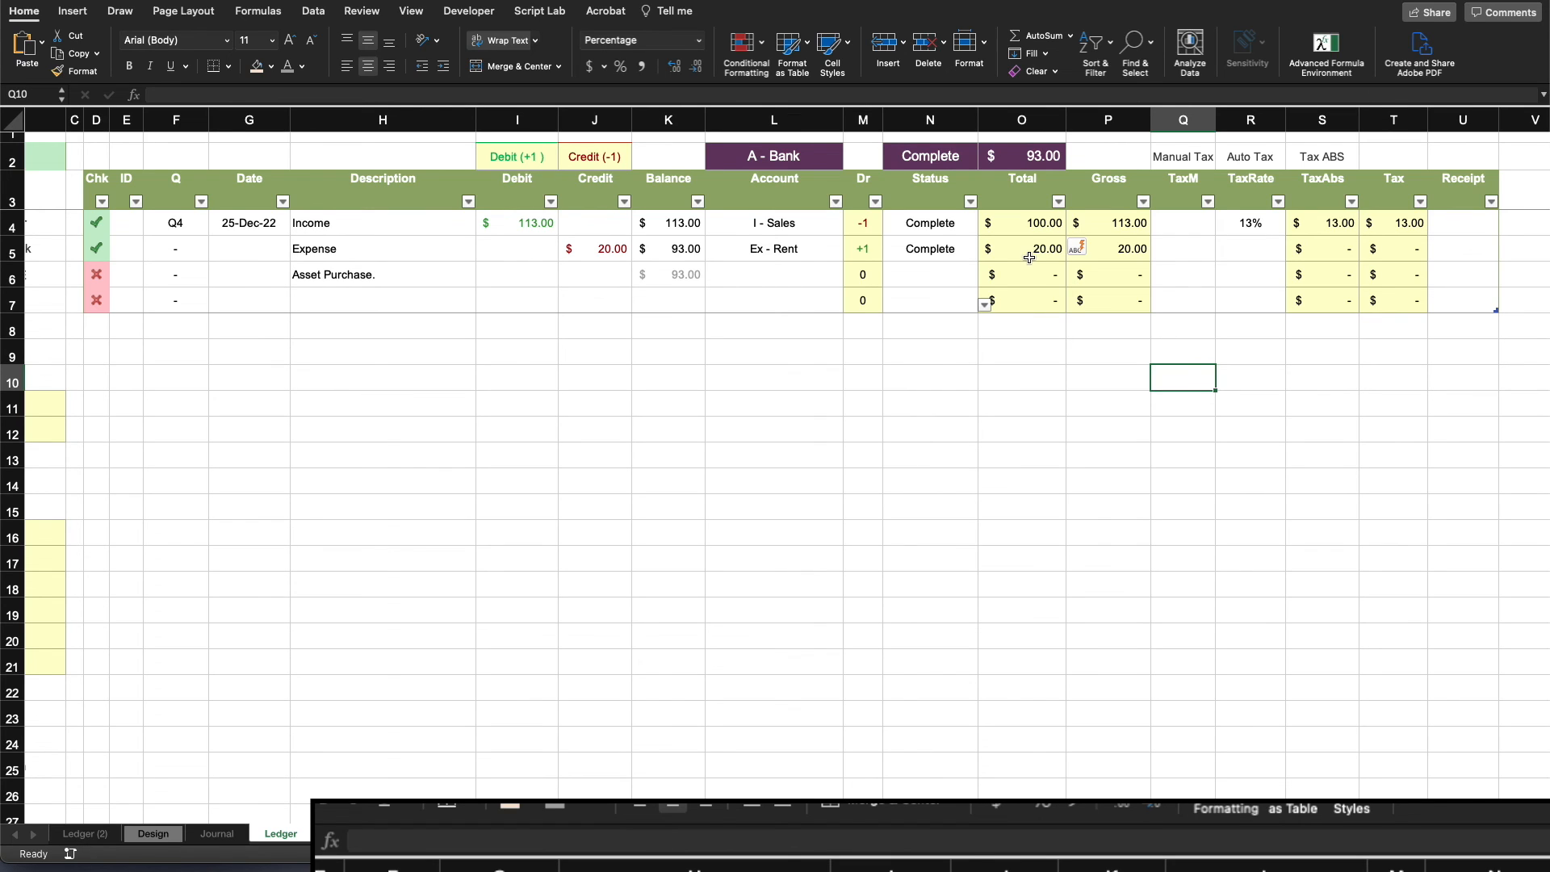
{"action": "left_click", "coordinate": [1032, 225]}
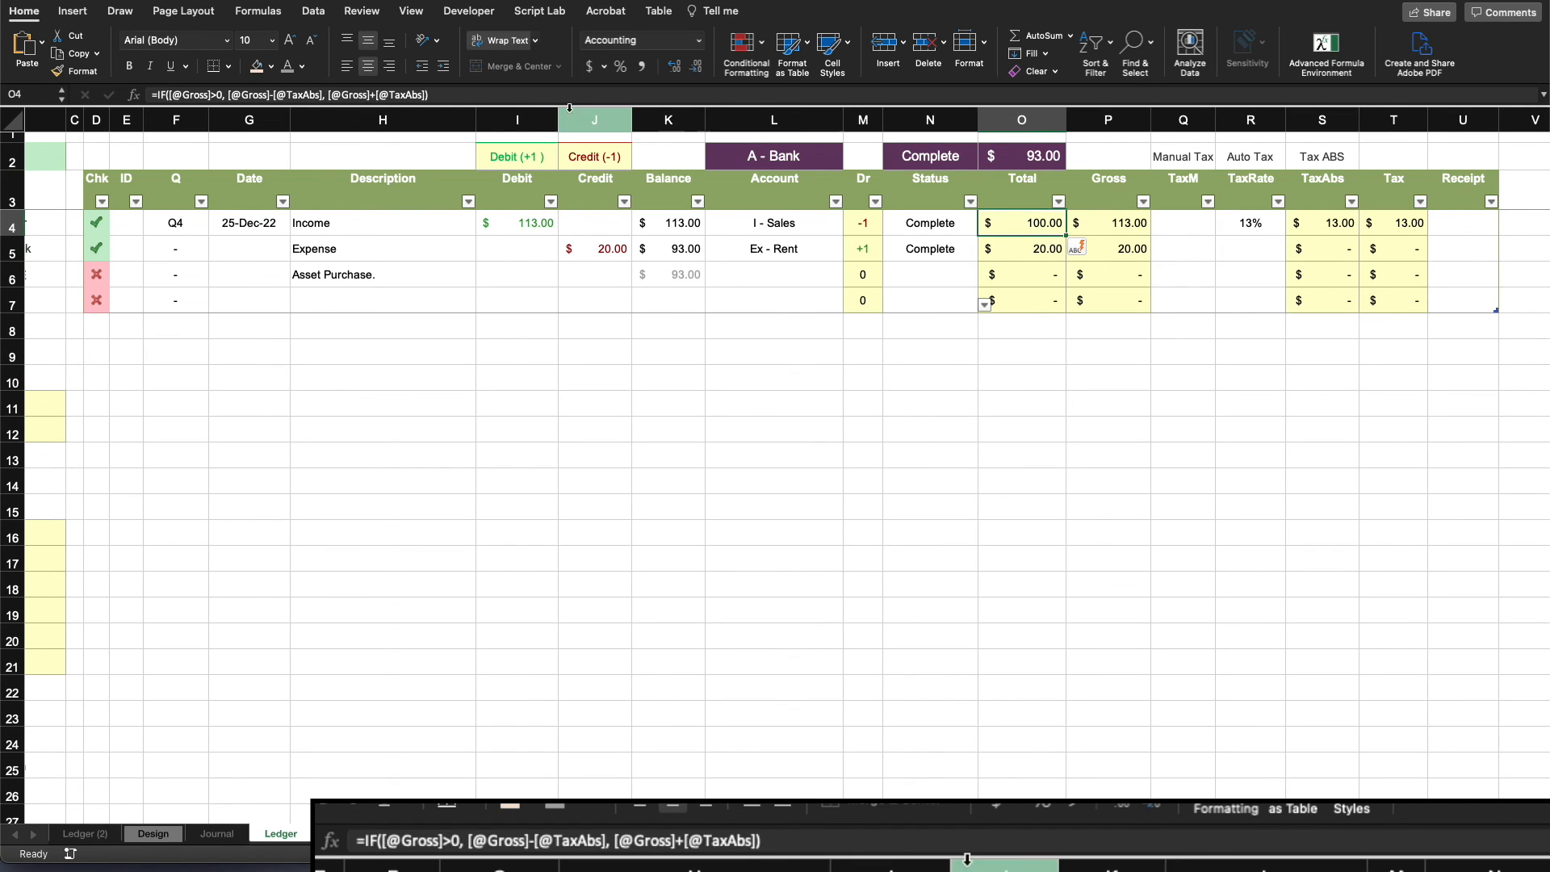
{"action": "left_click", "coordinate": [470, 95]}
{"action": "type", "text": "*"}
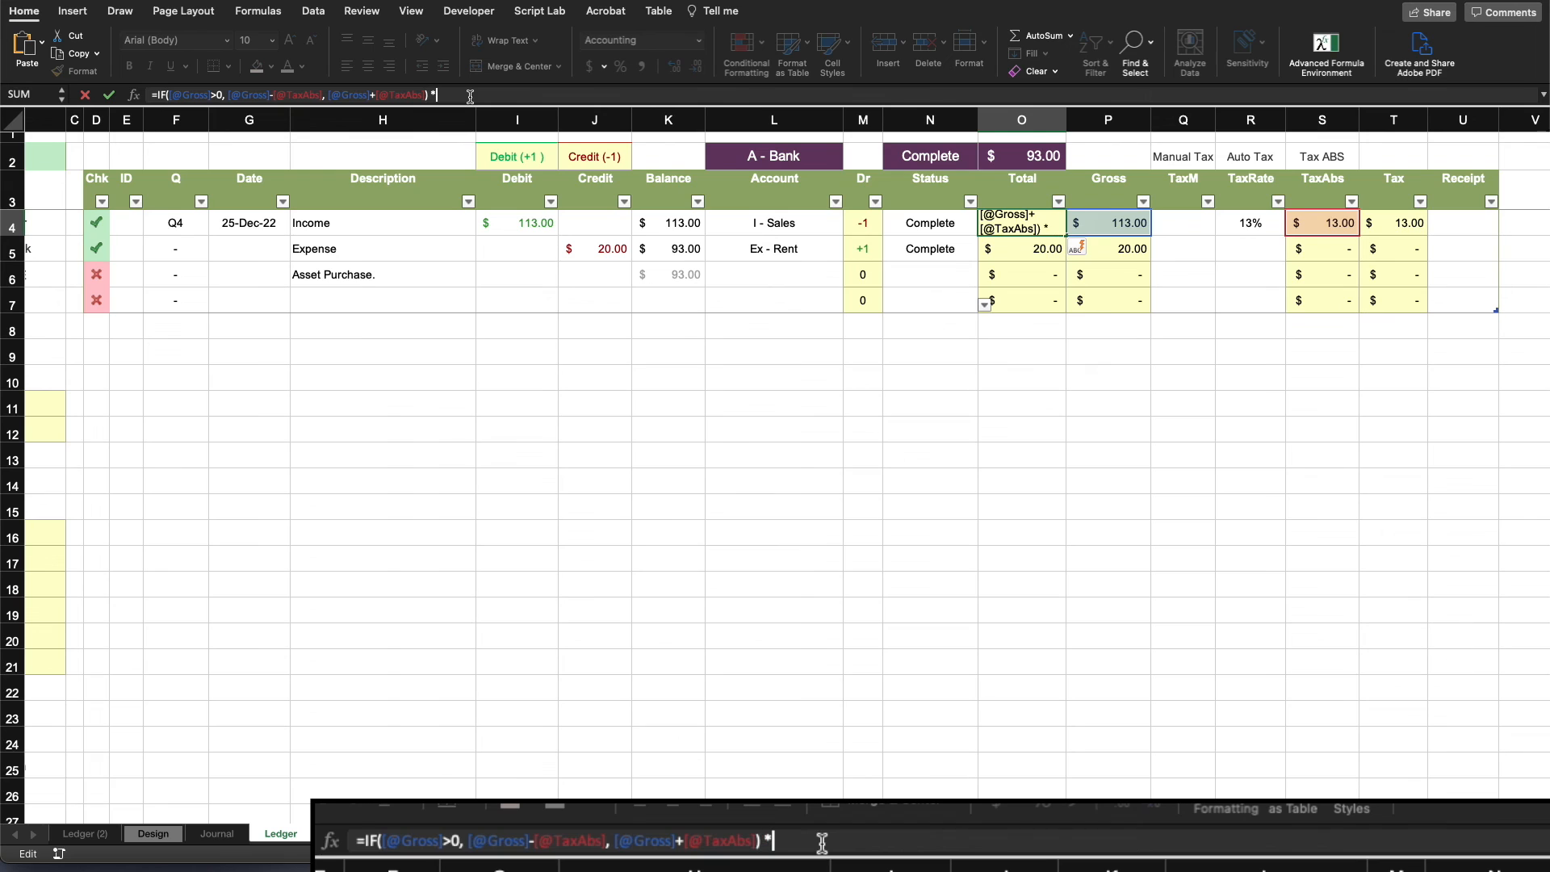
{"action": "left_click", "coordinate": [98, 222]}
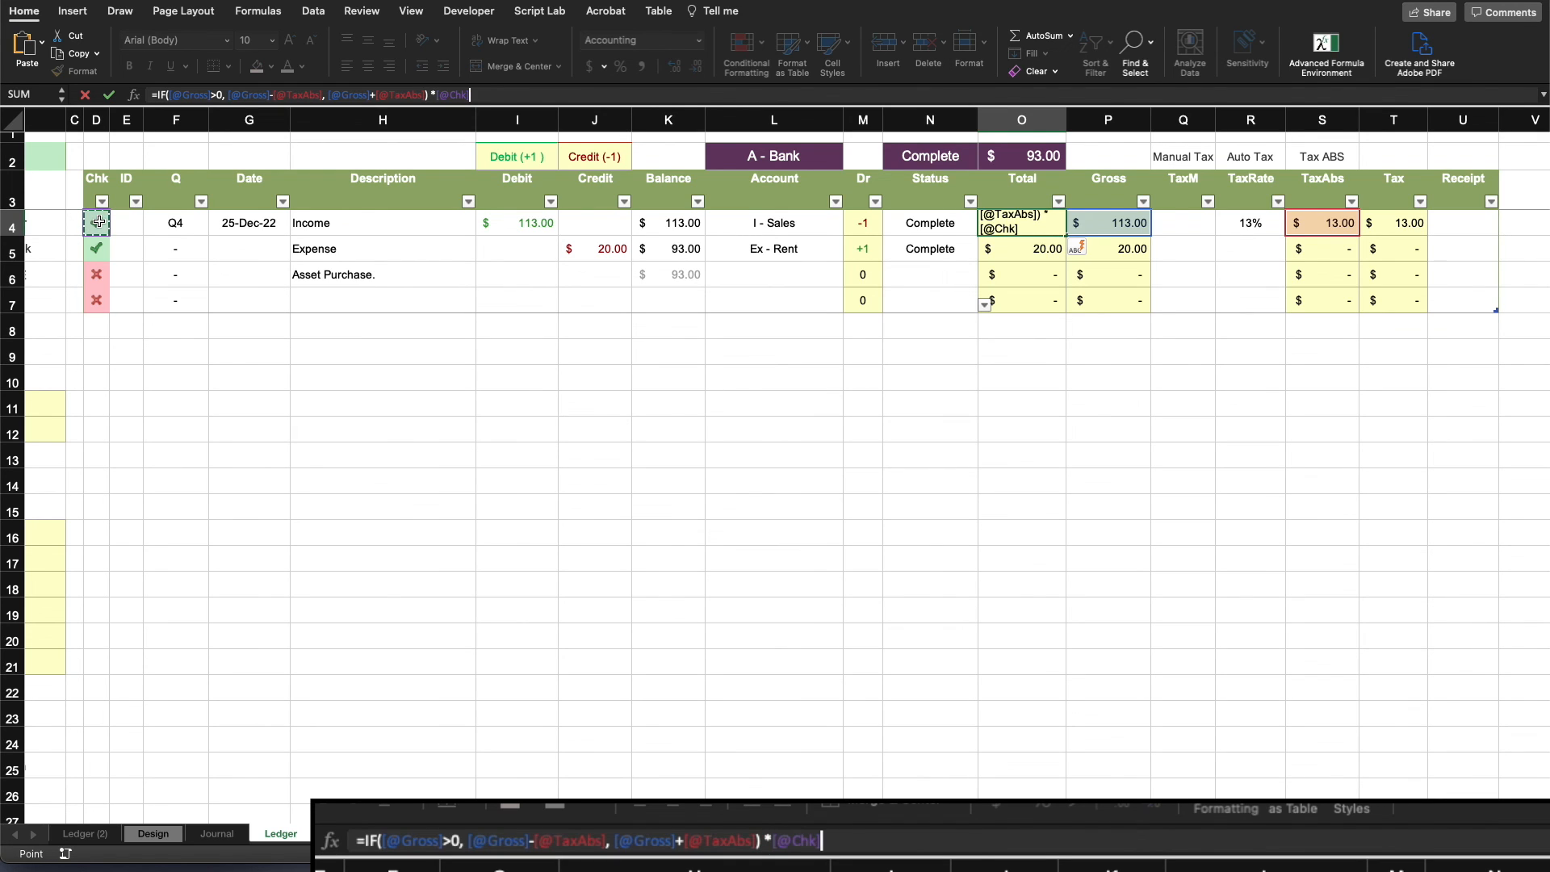
{"action": "key", "text": "Return"}
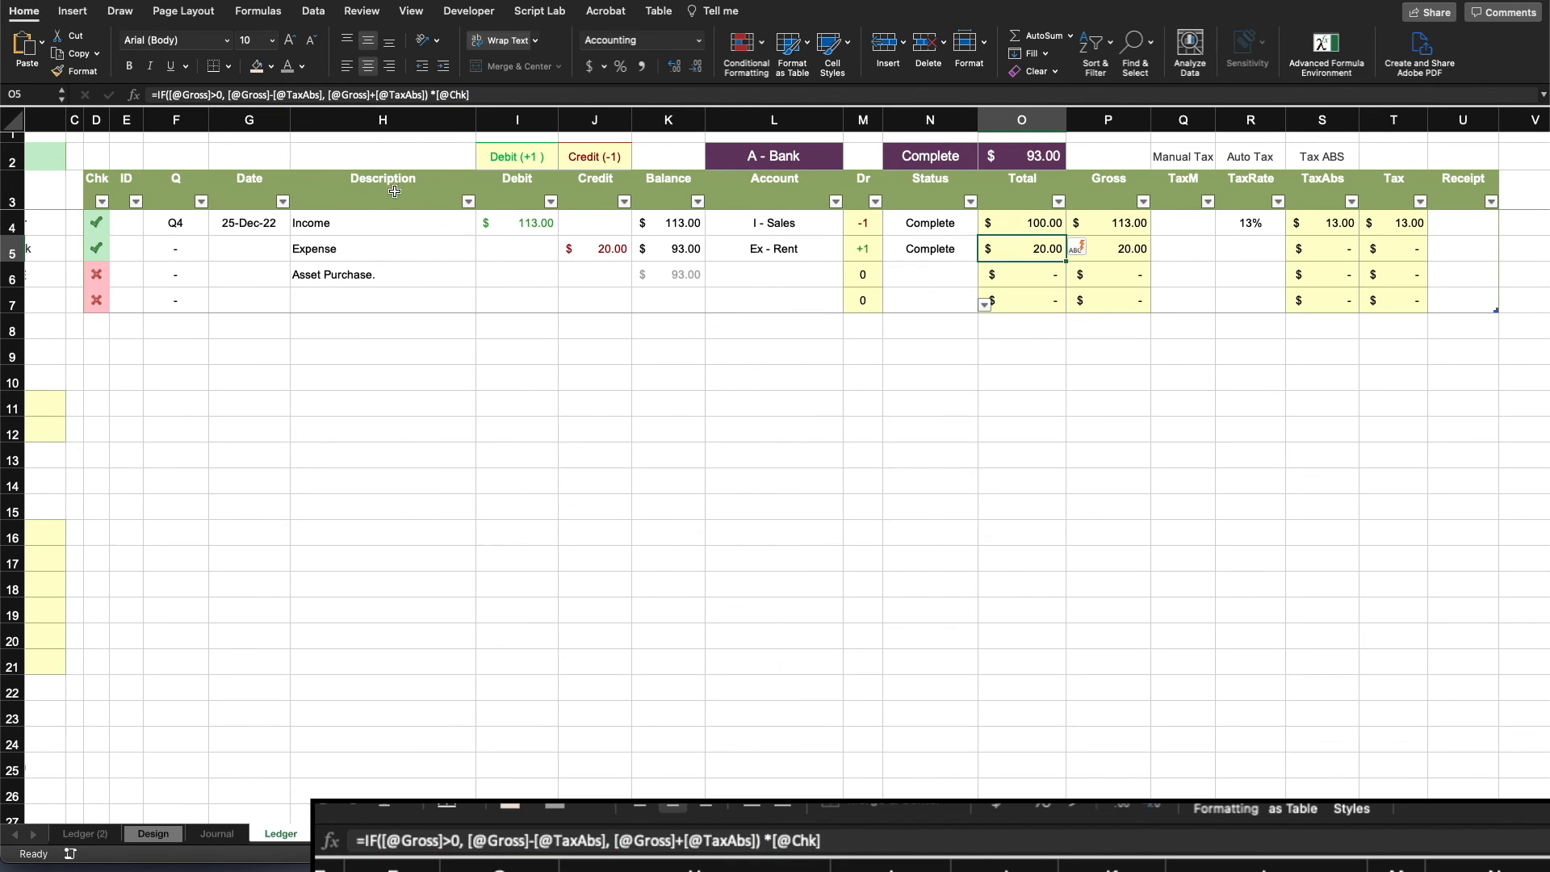
{"action": "left_click", "coordinate": [1122, 225]}
{"action": "left_click", "coordinate": [767, 97]}
{"action": "type", "text": "*"}
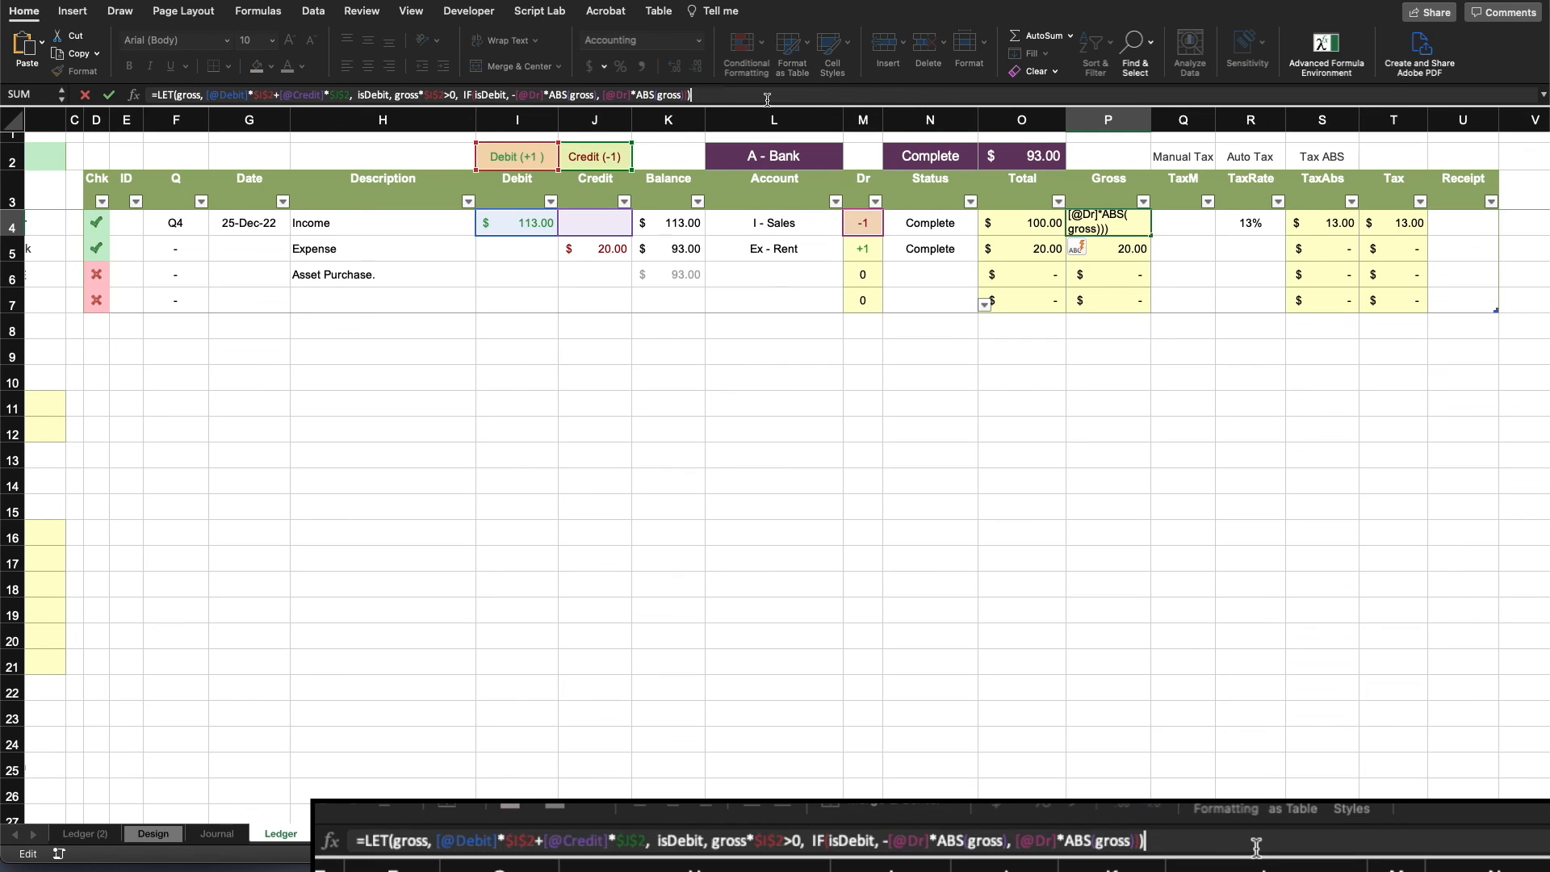
{"action": "left_click", "coordinate": [93, 221]}
{"action": "key", "text": "Return"}
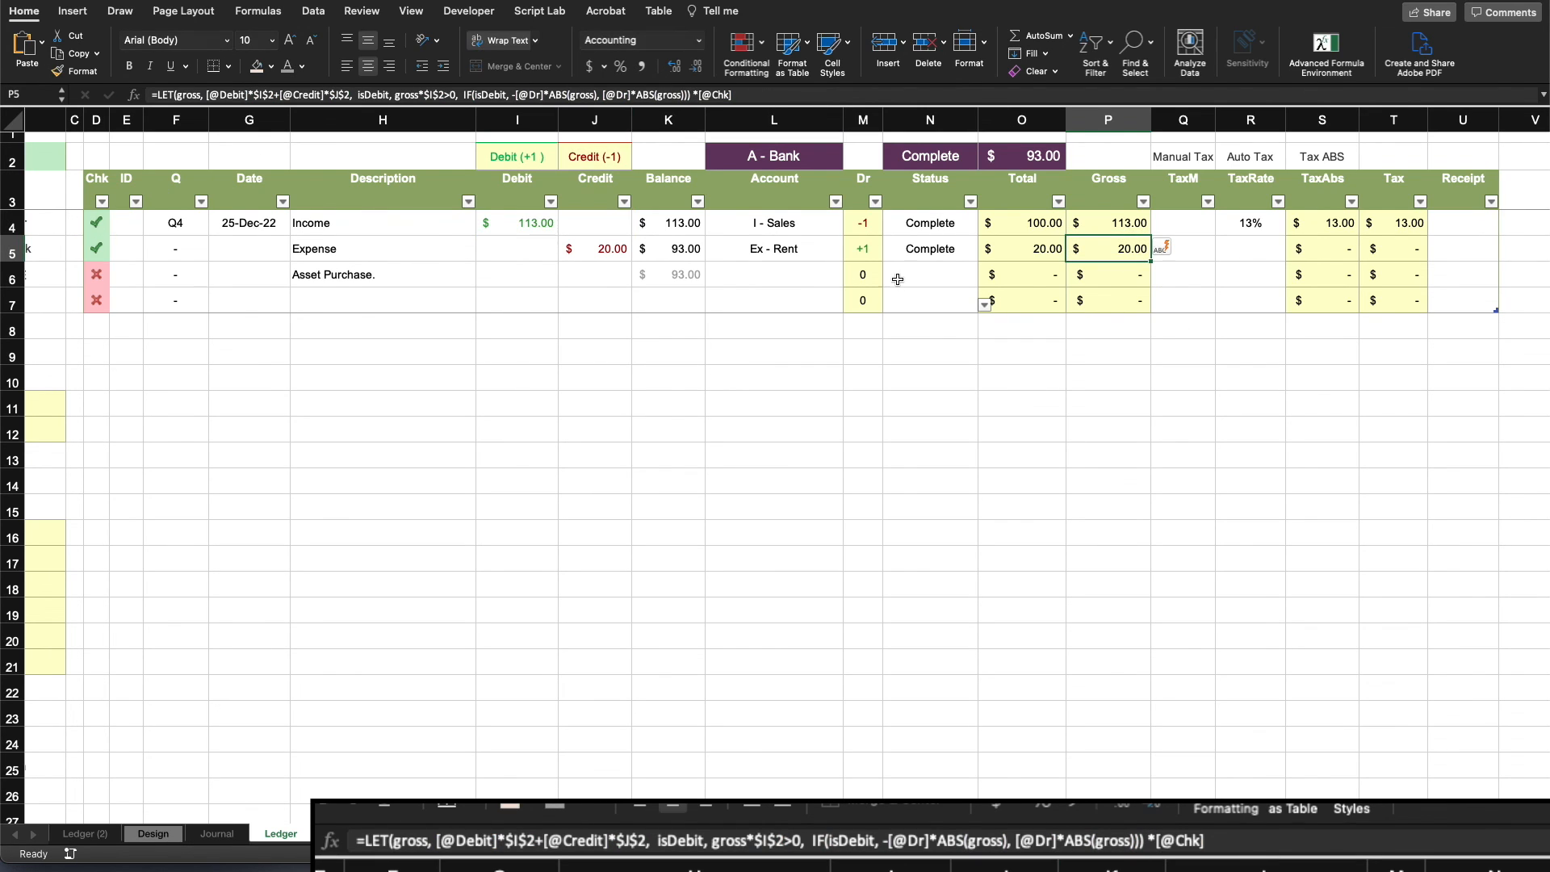
{"action": "left_click", "coordinate": [1394, 224]}
{"action": "left_click", "coordinate": [689, 97]}
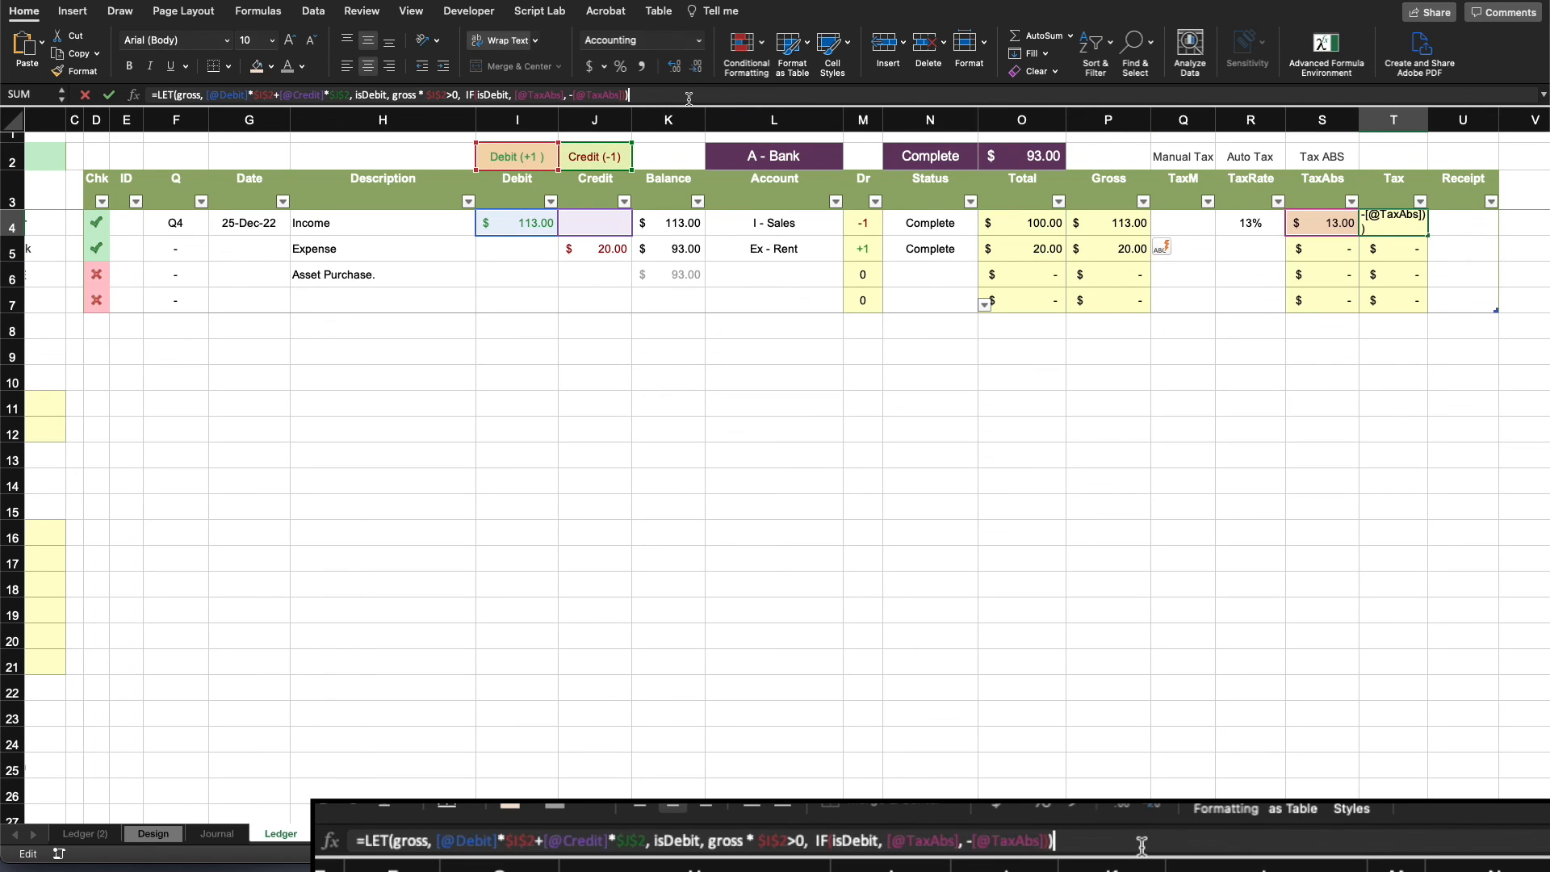
{"action": "type", "text": "*"}
{"action": "left_click", "coordinate": [97, 222]}
{"action": "key", "text": "Return"}
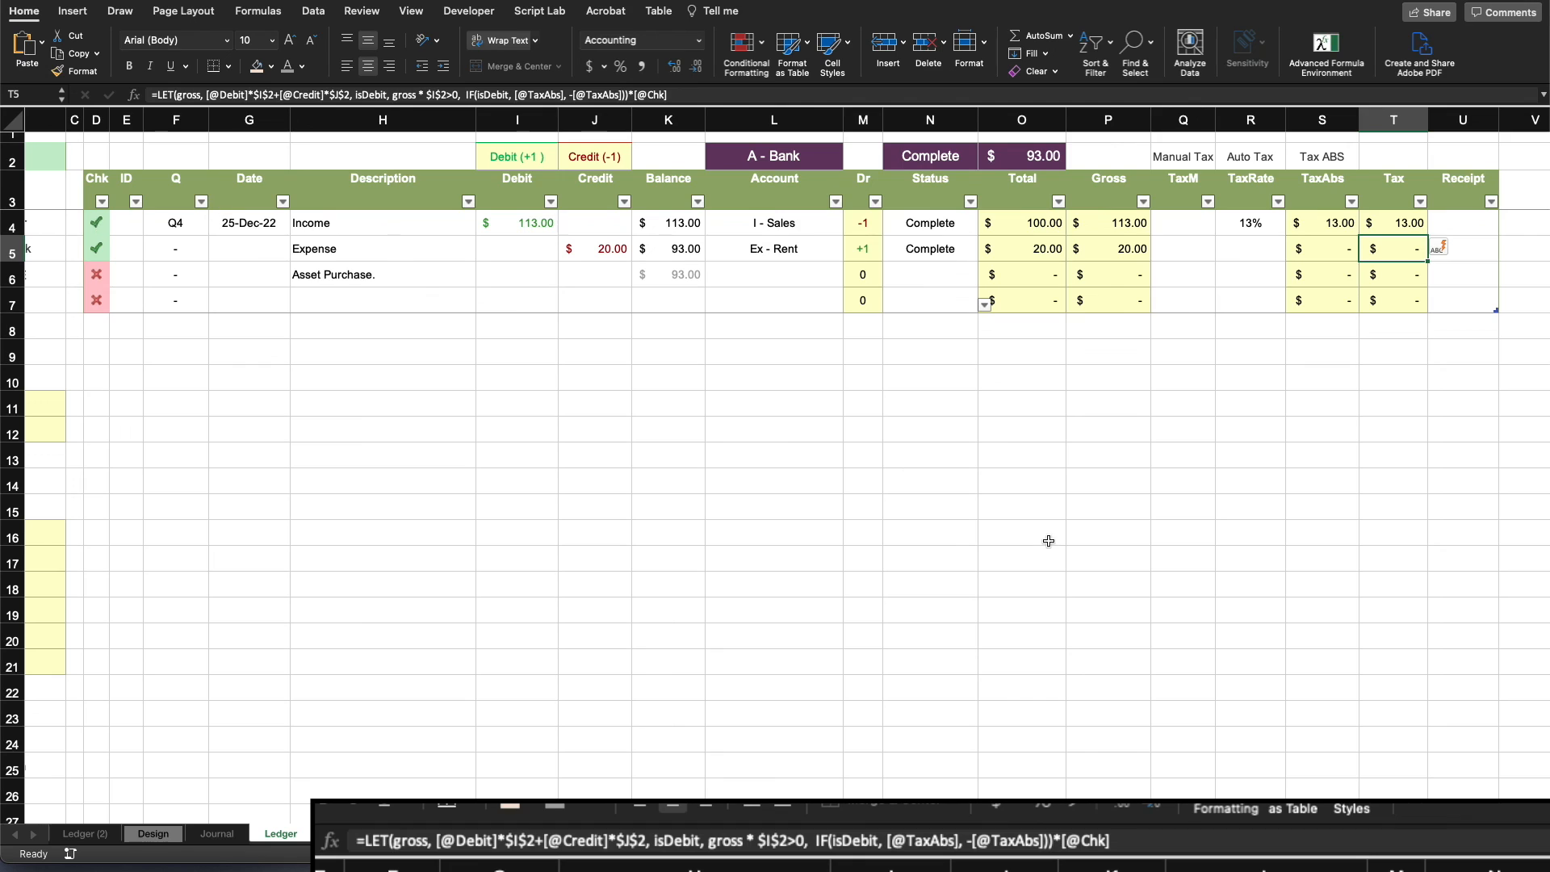
- Clear the Income row's Status cell to test how the Chk-dependent columns respond
{"action": "left_click", "coordinate": [1042, 527]}
{"action": "left_click", "coordinate": [943, 222]}
{"action": "key", "text": "Delete"}
{"action": "key", "text": "Return"}
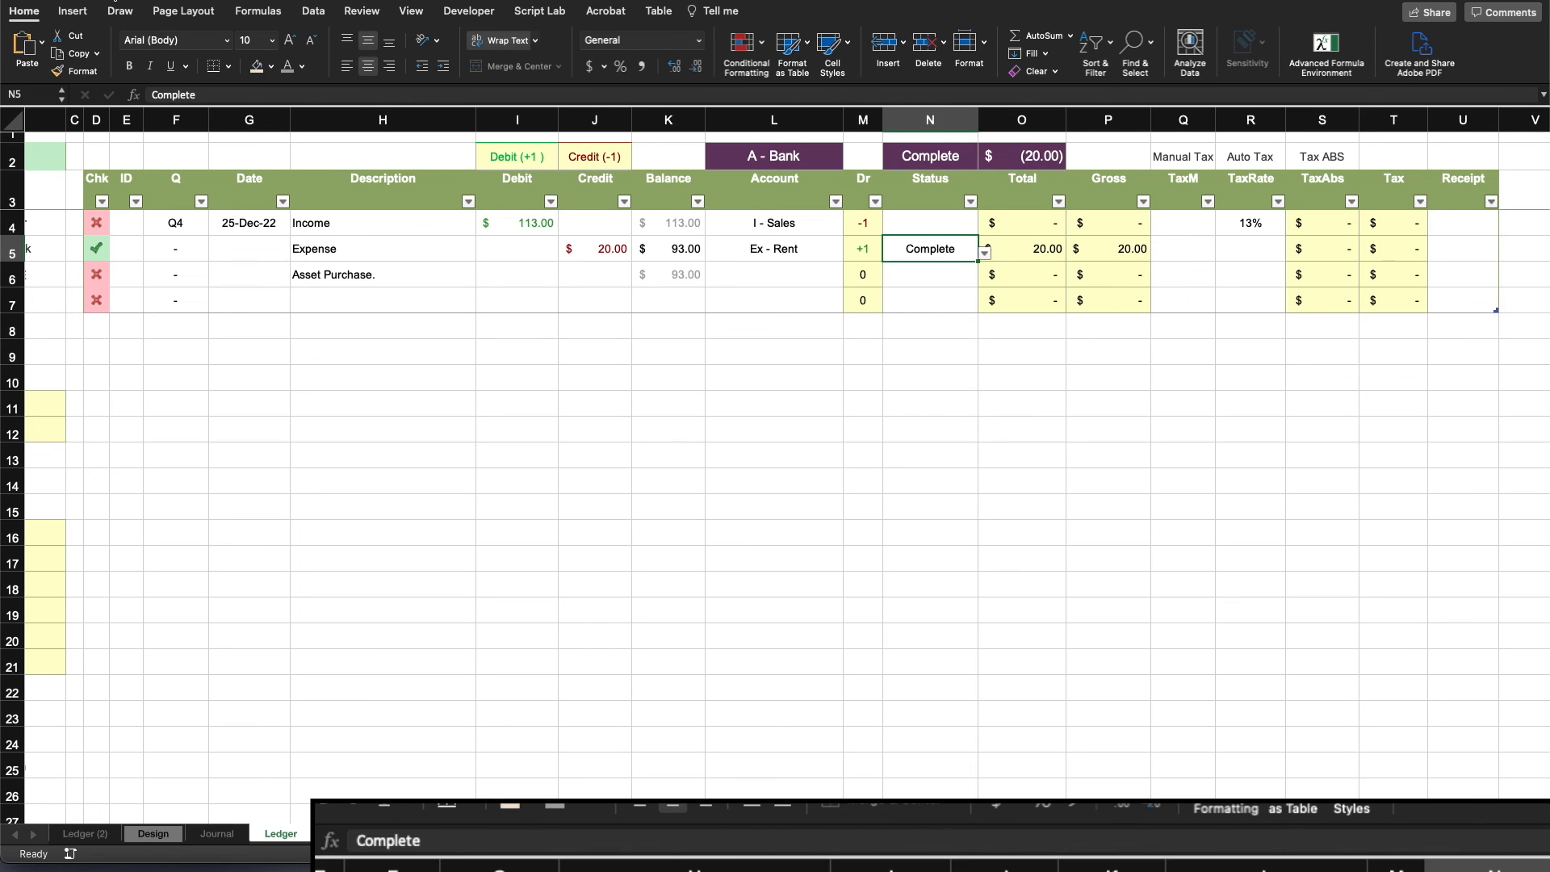
{"action": "left_click", "coordinate": [1050, 454]}
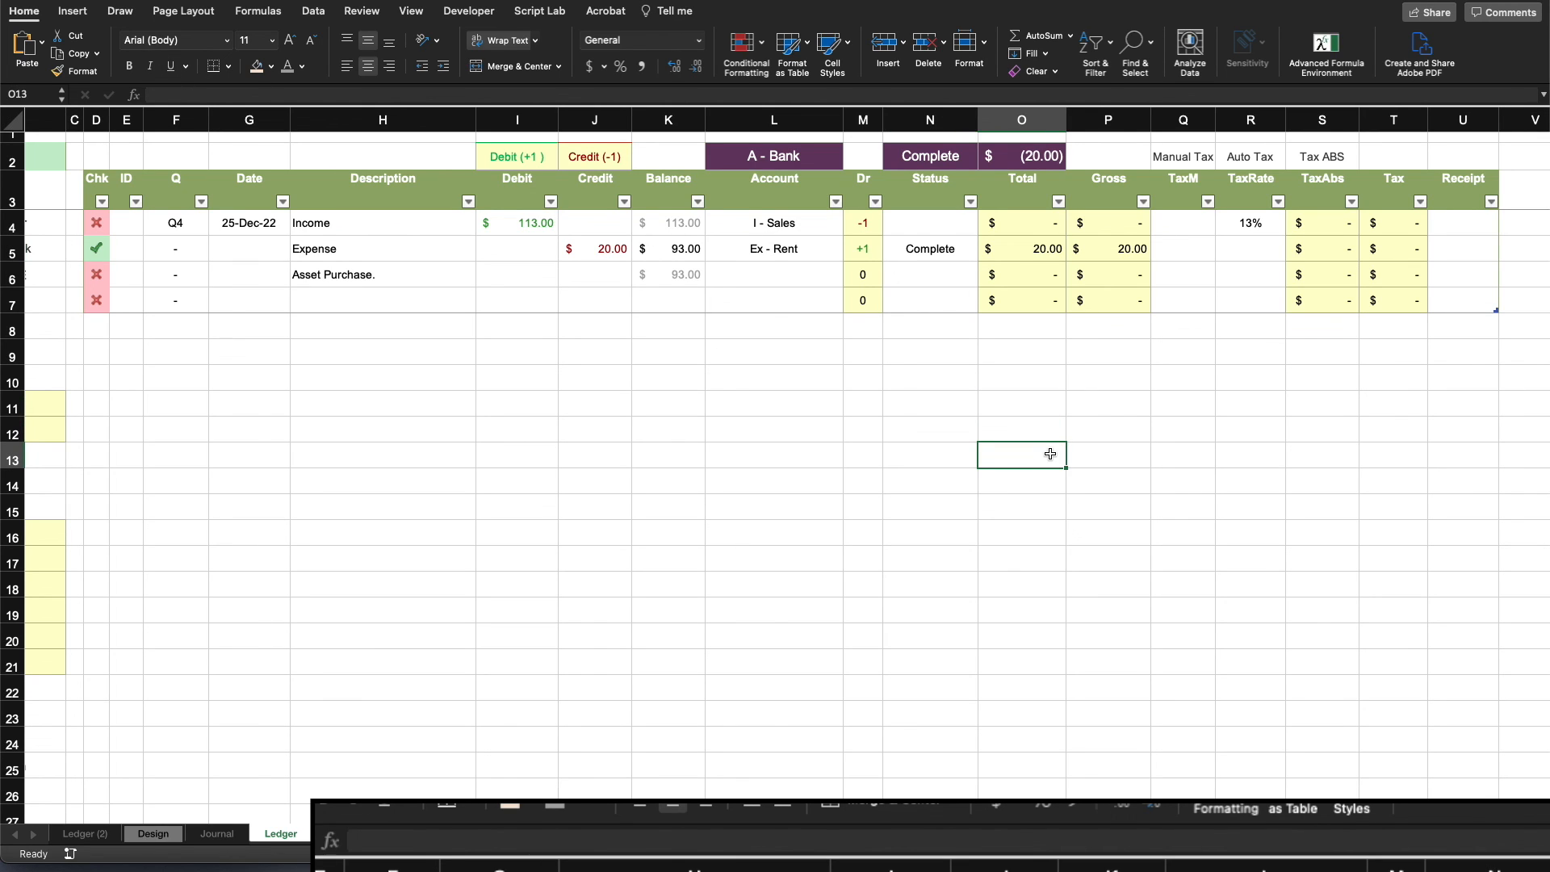